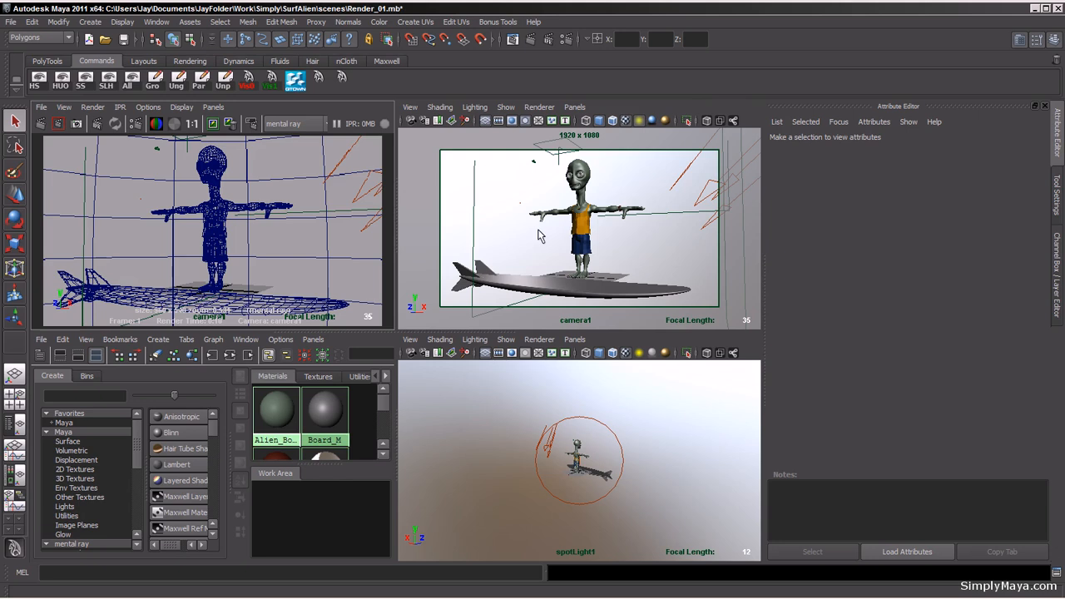
Step: Maximize the camera1 view and set its camera settings to show the resolution gate
{"action": "key", "text": "space"}
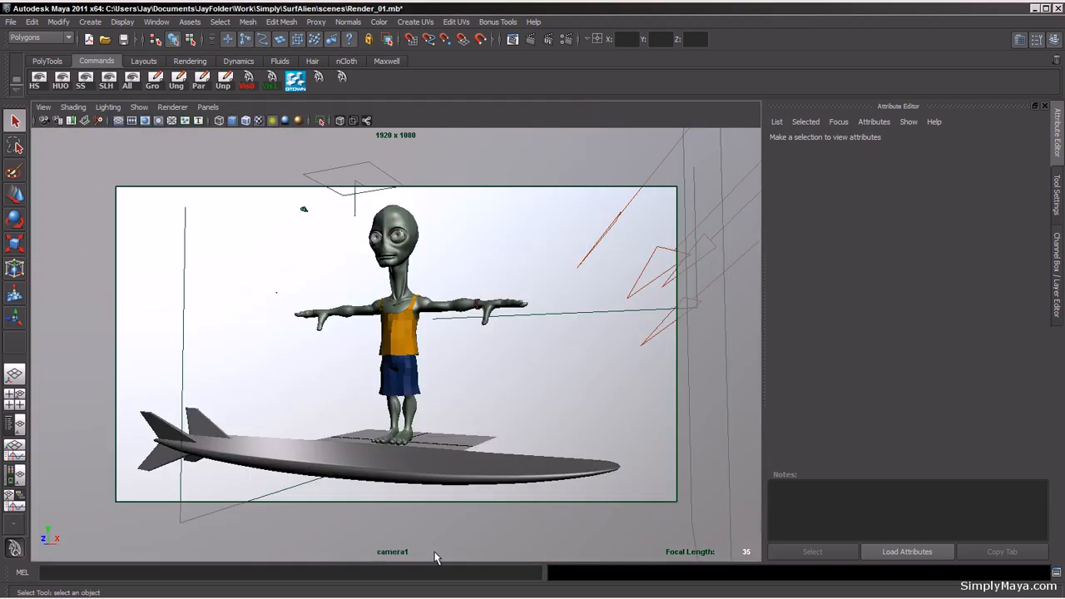
{"action": "left_click", "coordinate": [89, 23]}
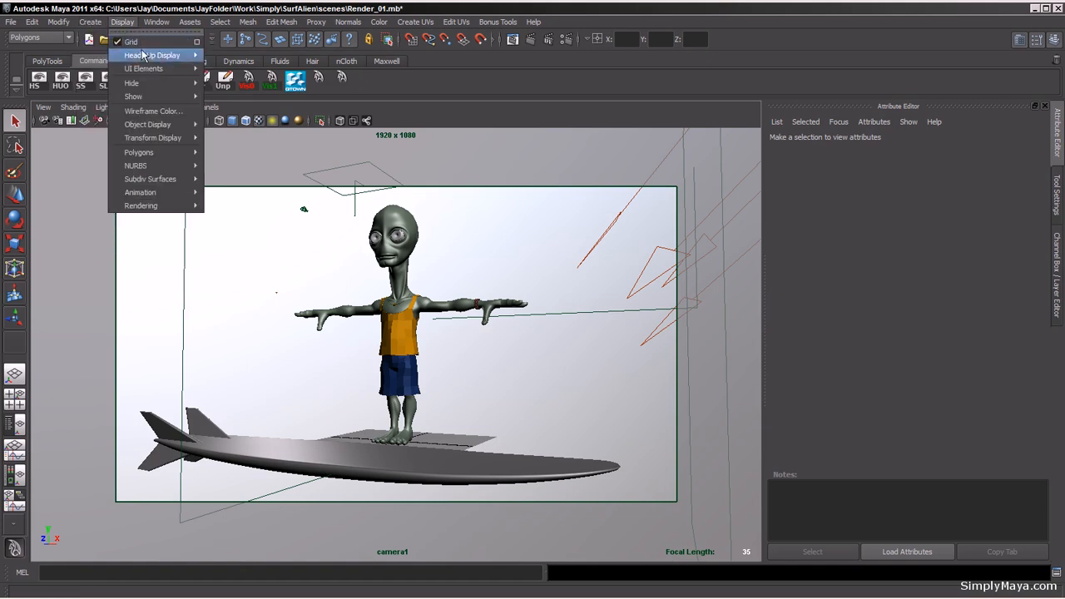
{"action": "mouse_move", "coordinate": [117, 109]}
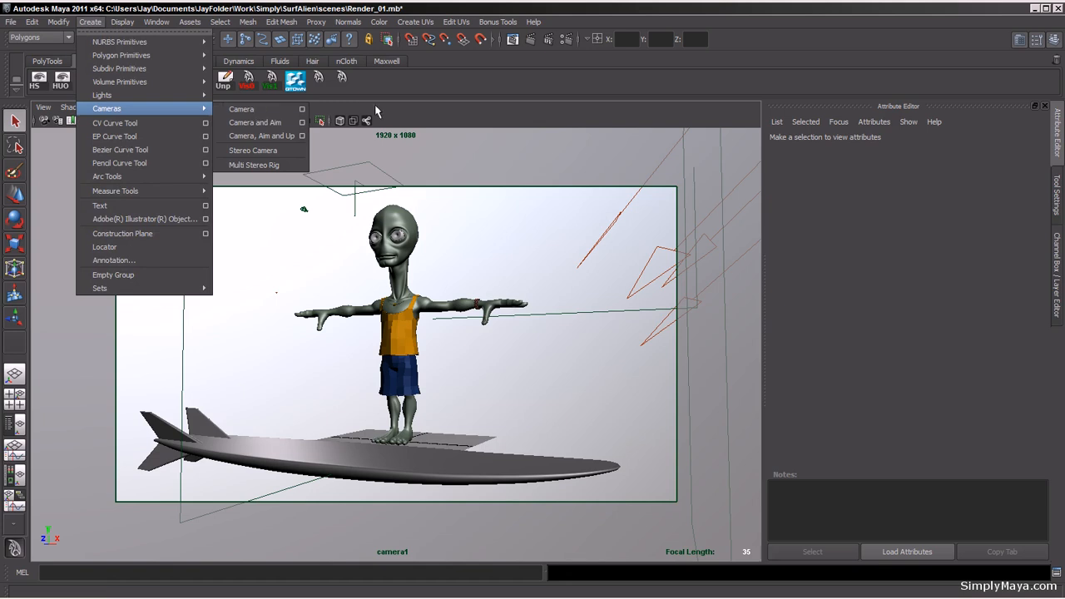
{"action": "left_click", "coordinate": [437, 116]}
{"action": "left_click", "coordinate": [42, 108]}
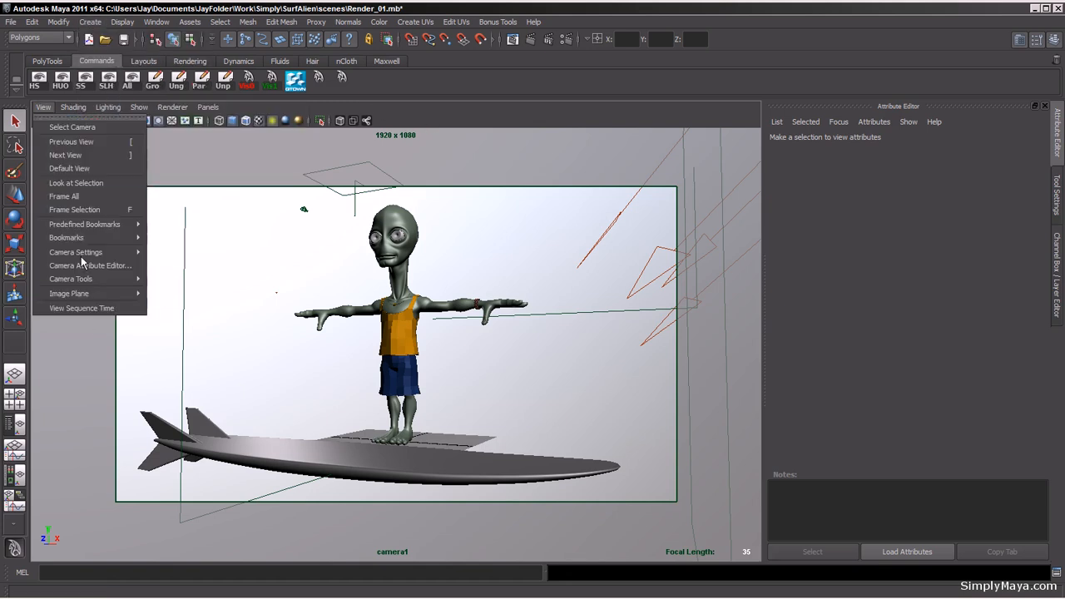
{"action": "mouse_move", "coordinate": [85, 255]}
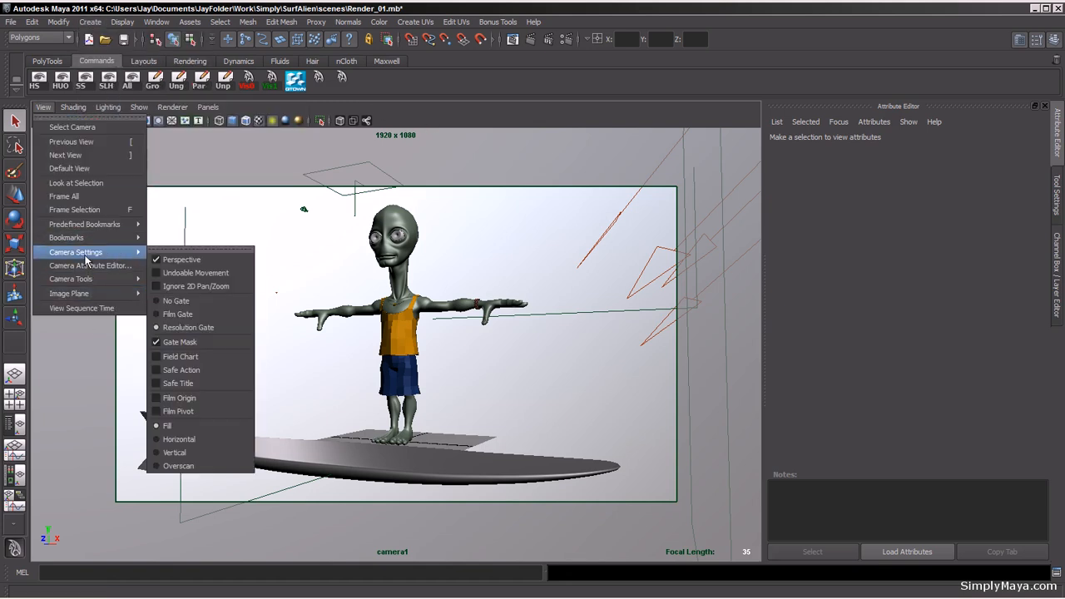
{"action": "left_click", "coordinate": [179, 329]}
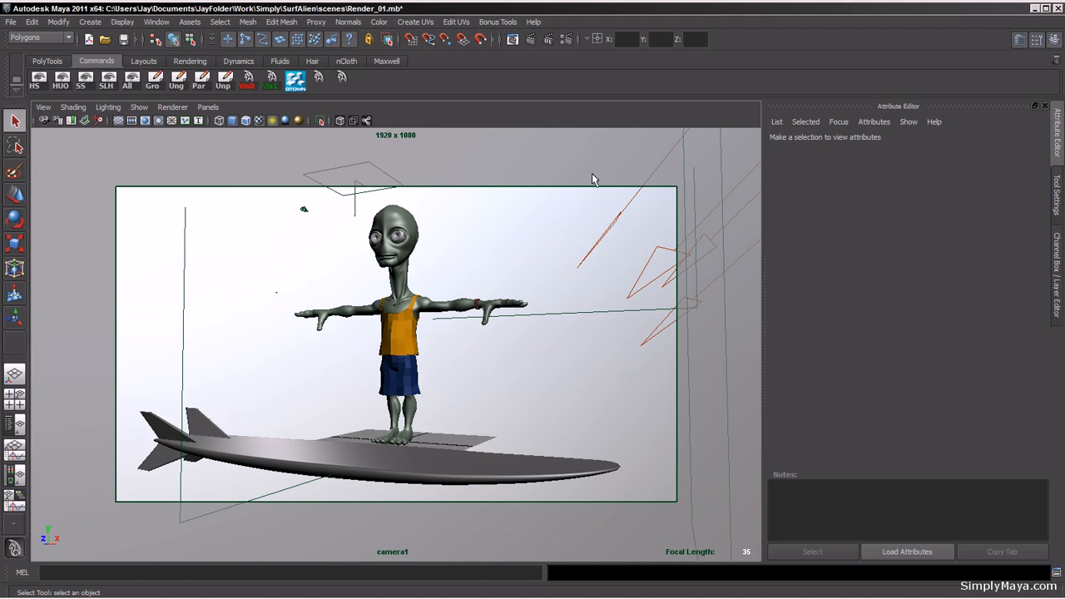
Step: Select the environment sphere and inspect its Env_M6 surface shader and the file texture on its out color
{"action": "left_click", "coordinate": [479, 243]}
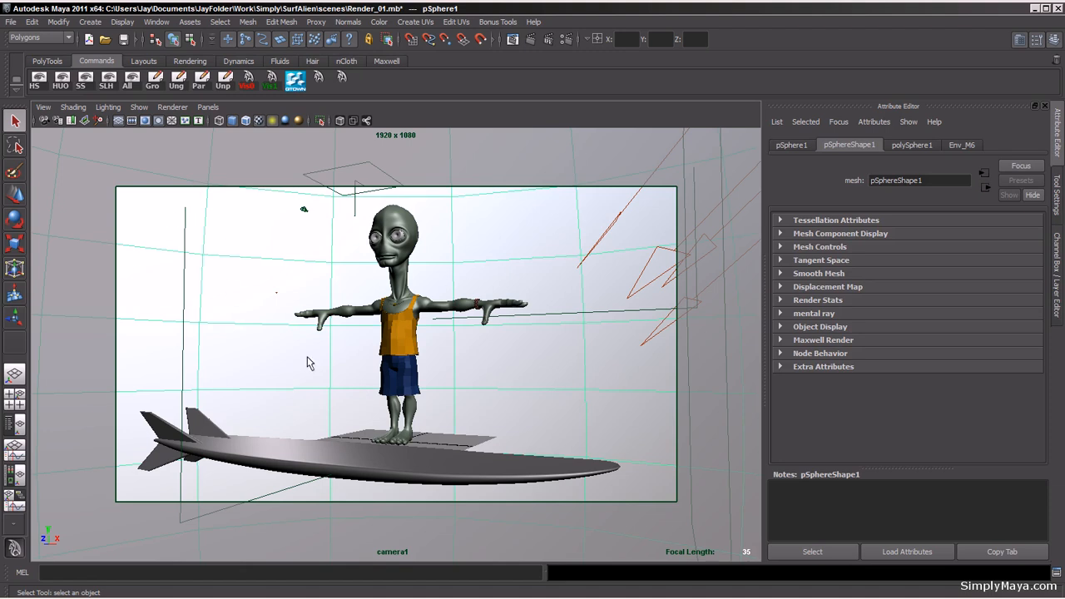
{"action": "key", "text": "5"}
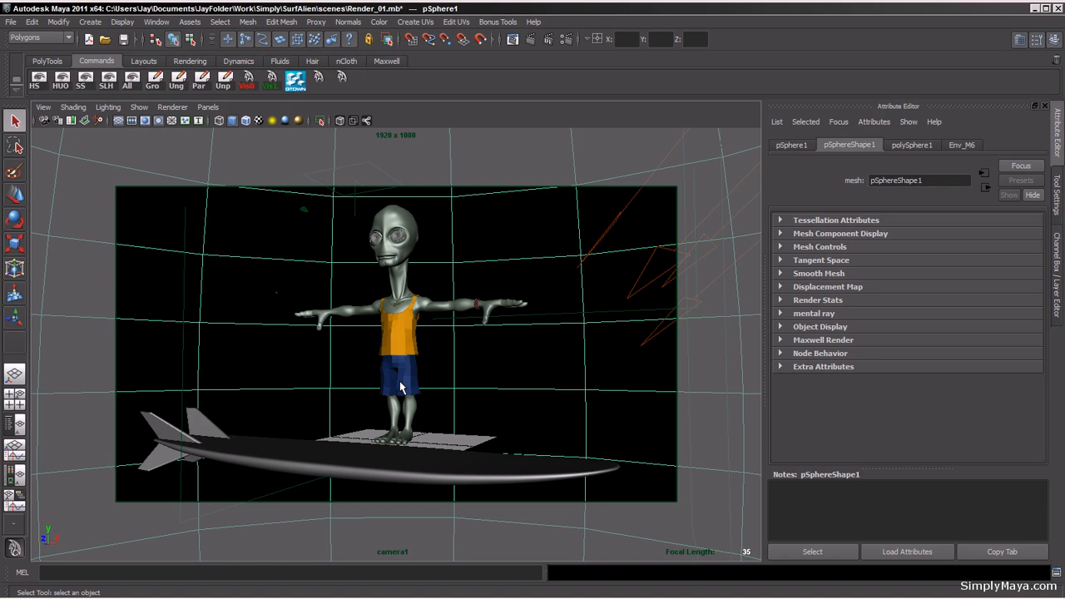
{"action": "key", "text": "alt+b"}
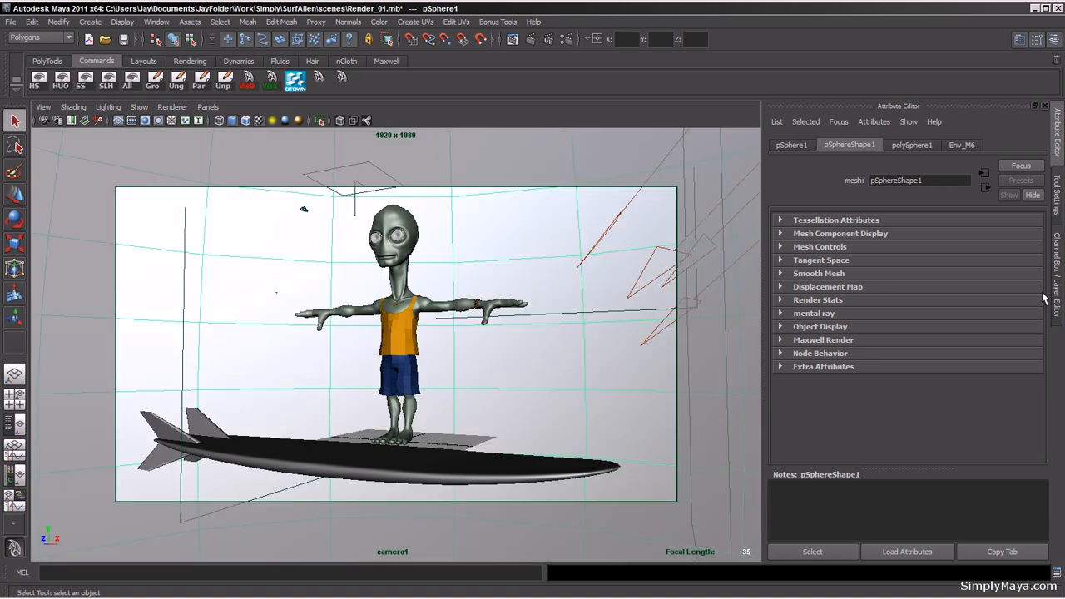
{"action": "left_click", "coordinate": [963, 144]}
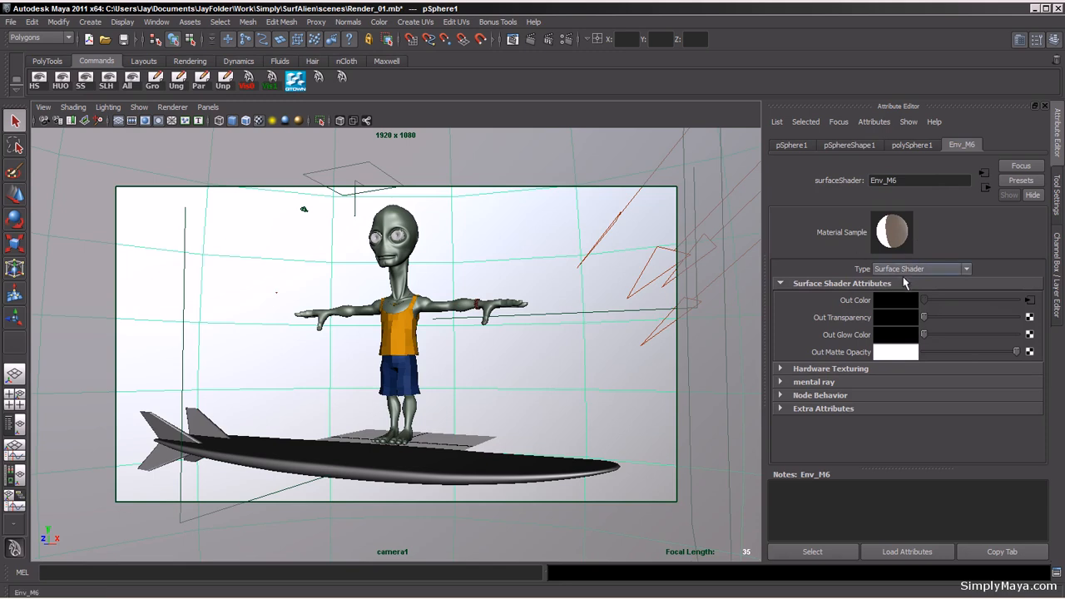
{"action": "left_click", "coordinate": [904, 271]}
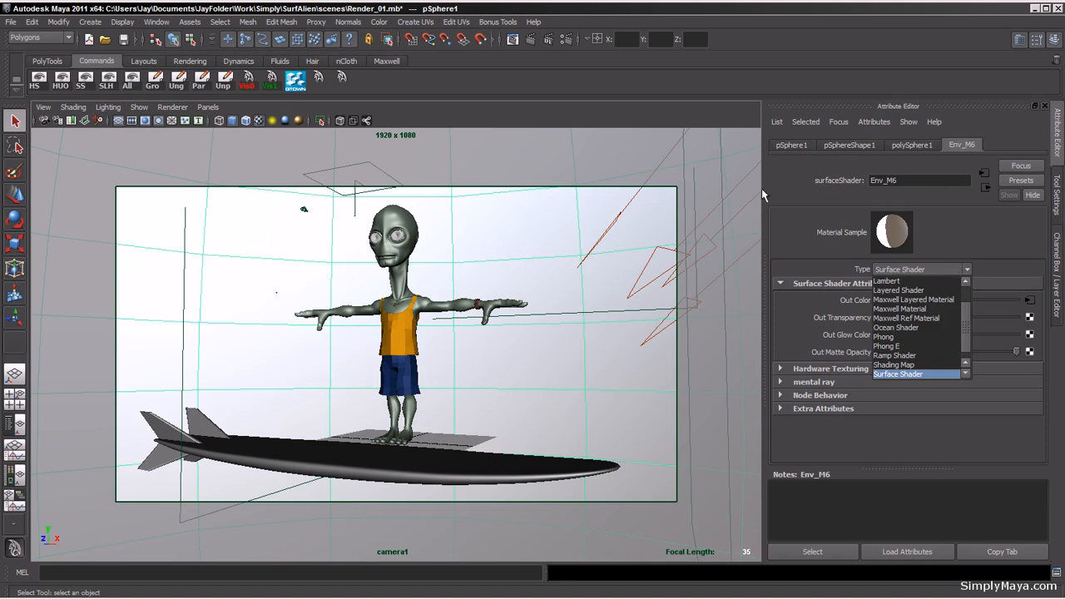
{"action": "left_click", "coordinate": [684, 109]}
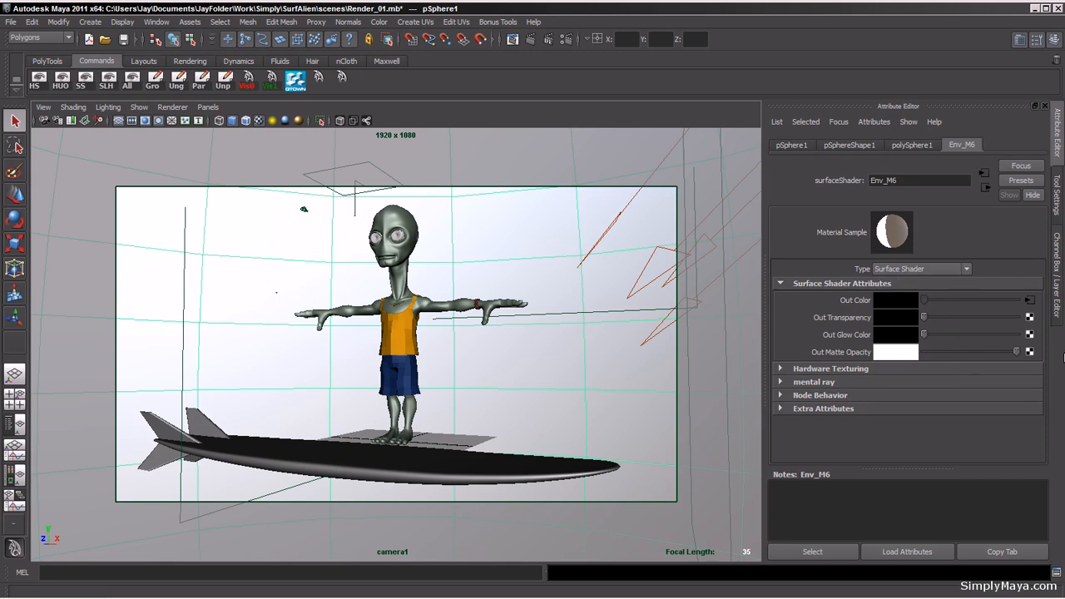
{"action": "left_click", "coordinate": [1029, 301]}
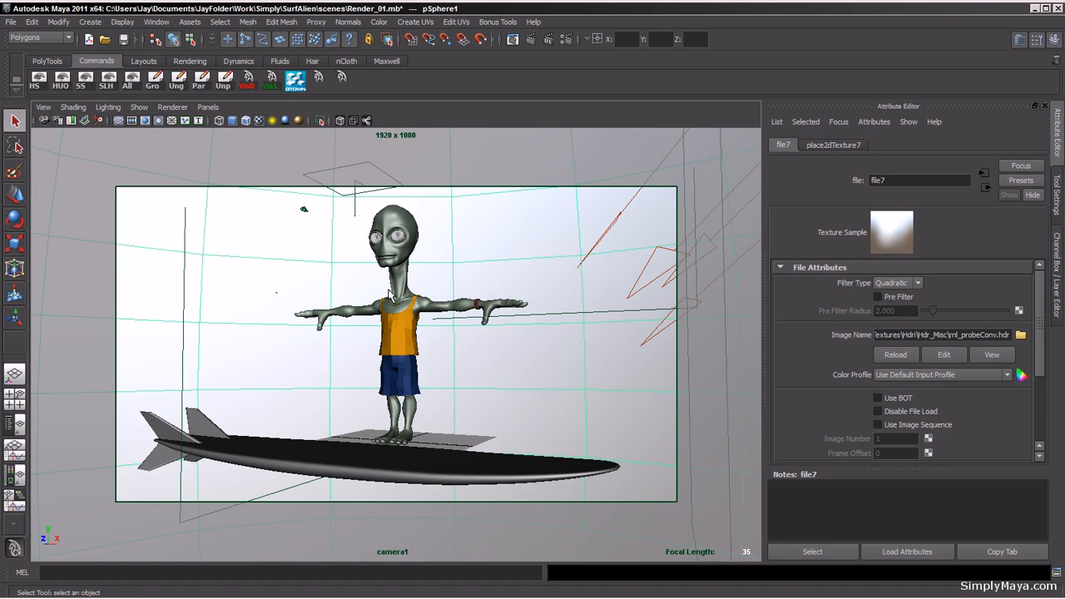
Step: Select the directional light and examine its raytrace shadow attributes
{"action": "left_click", "coordinate": [608, 234]}
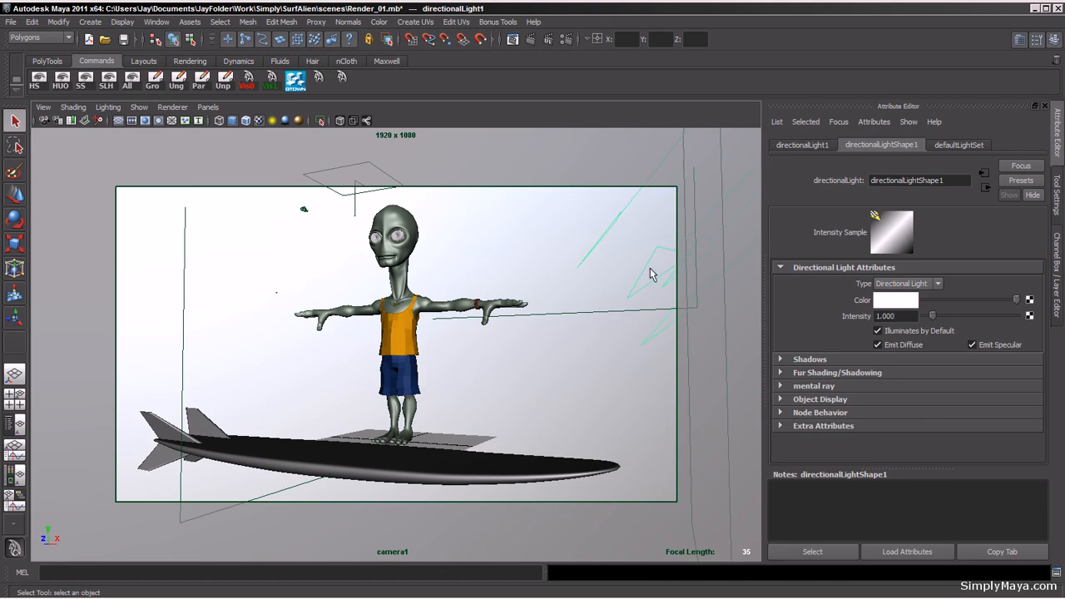
{"action": "key", "text": "7"}
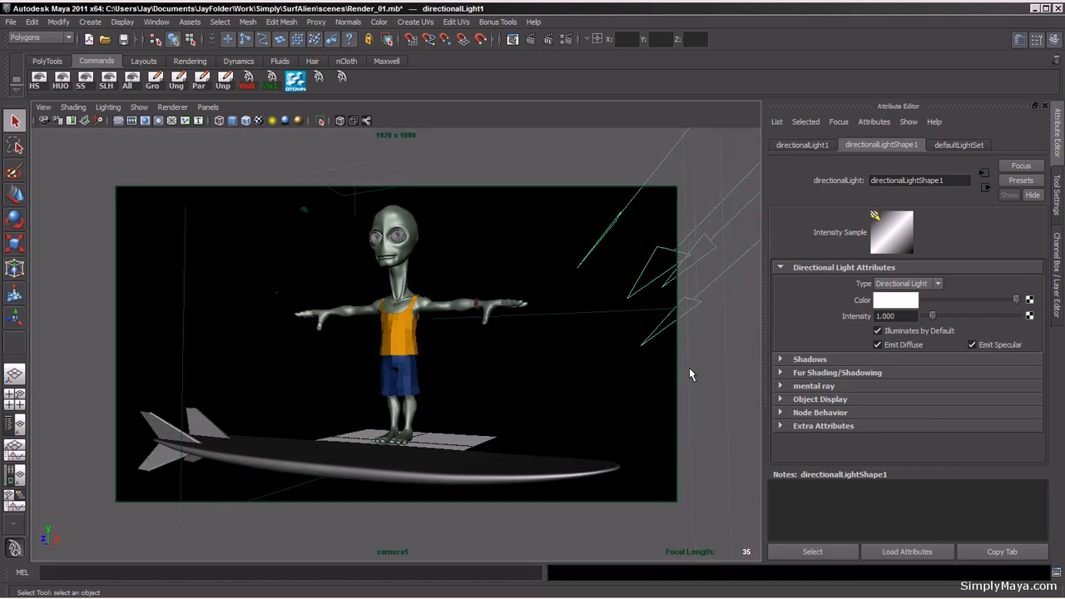
{"action": "left_click", "coordinate": [780, 359]}
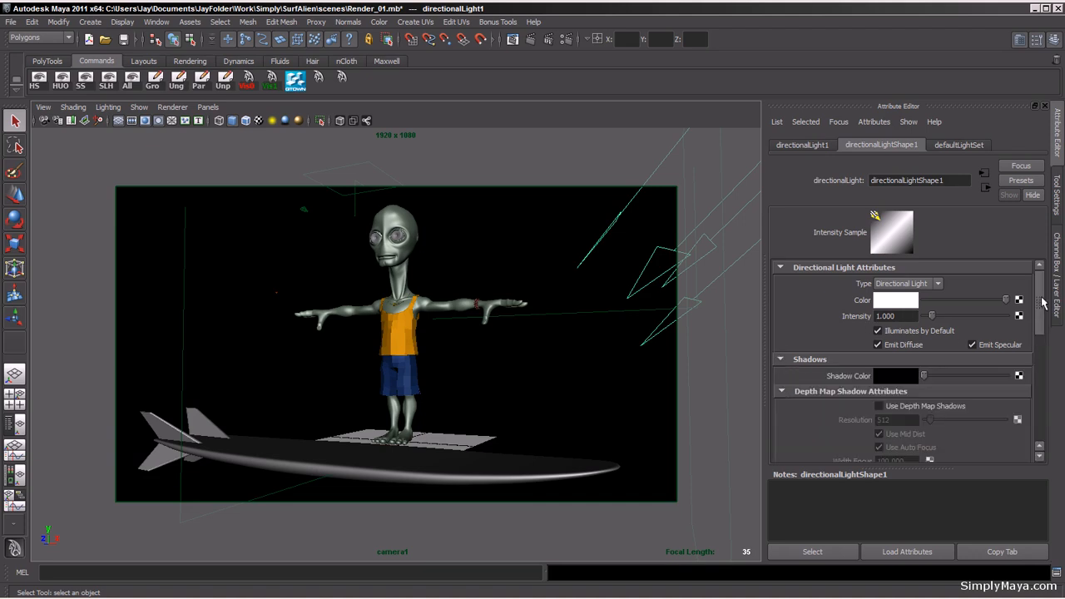
{"action": "left_click_drag", "start_coordinate": [1041, 302], "coordinate": [1042, 398]}
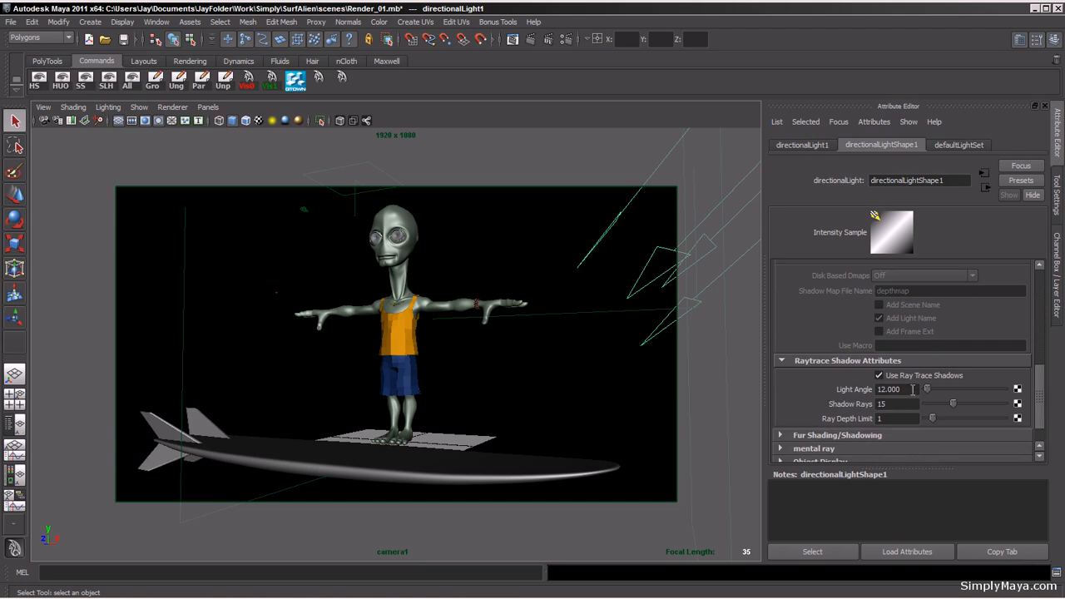
{"action": "double_click", "coordinate": [913, 389]}
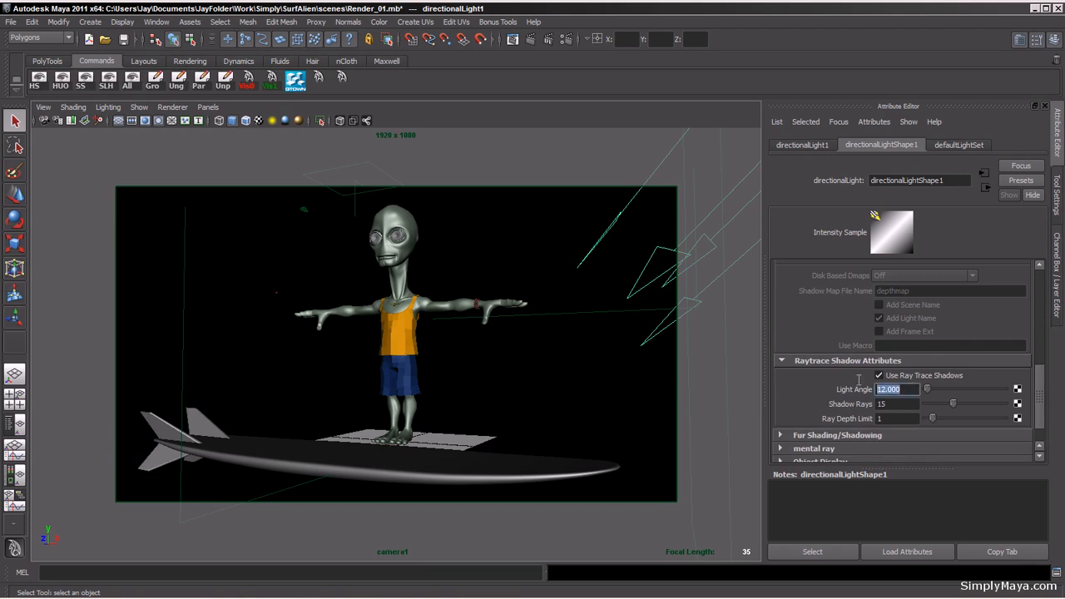
{"action": "double_click", "coordinate": [898, 404]}
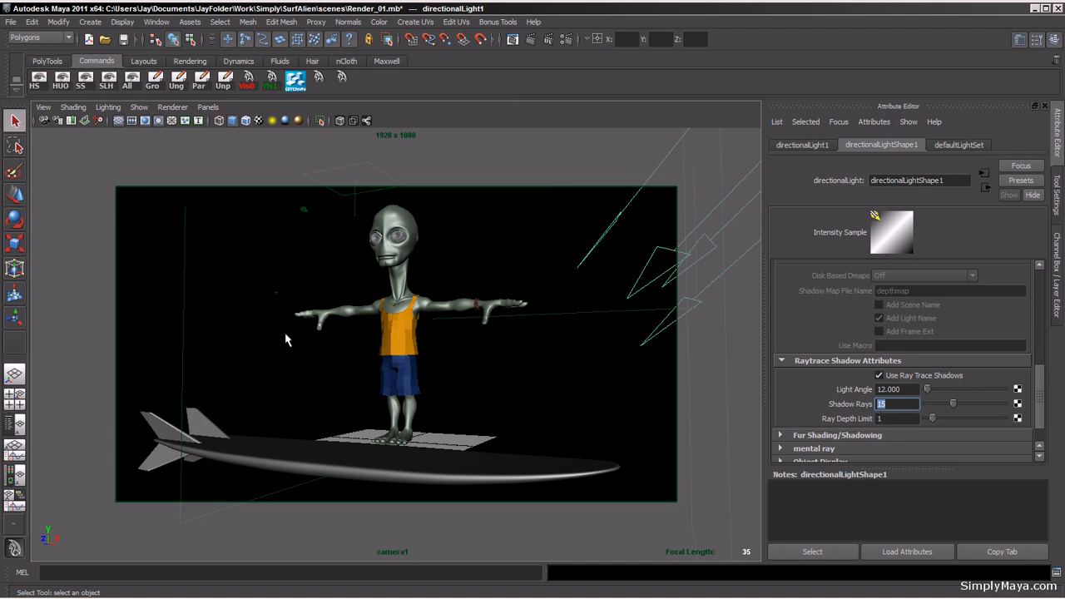
Step: Select the spotlight and examine the scene through the spotLight1 view
{"action": "left_click_drag", "start_coordinate": [252, 283], "coordinate": [285, 307]}
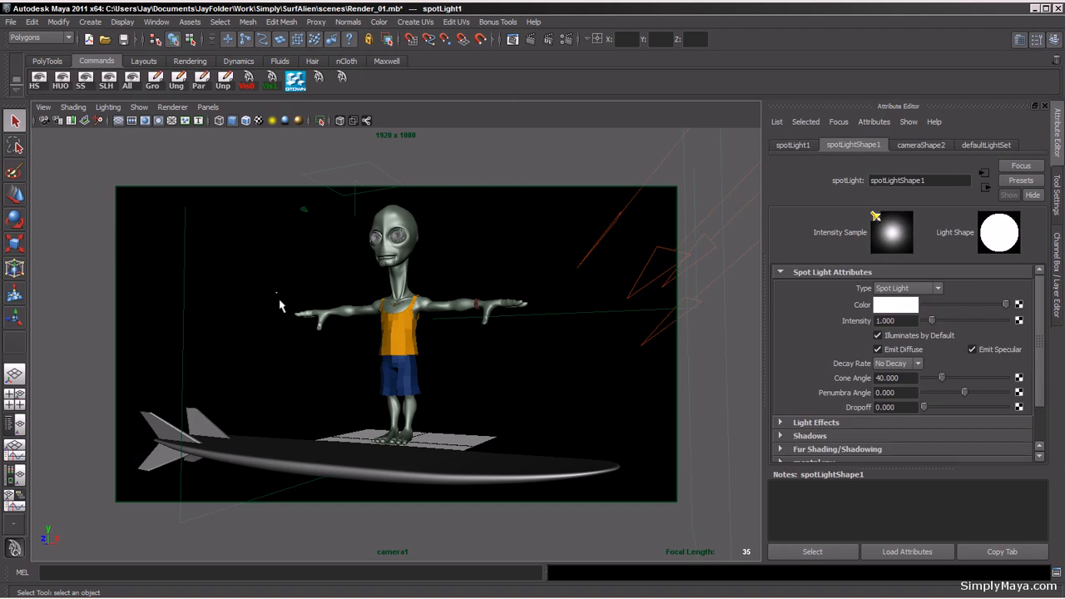
{"action": "key", "text": "space"}
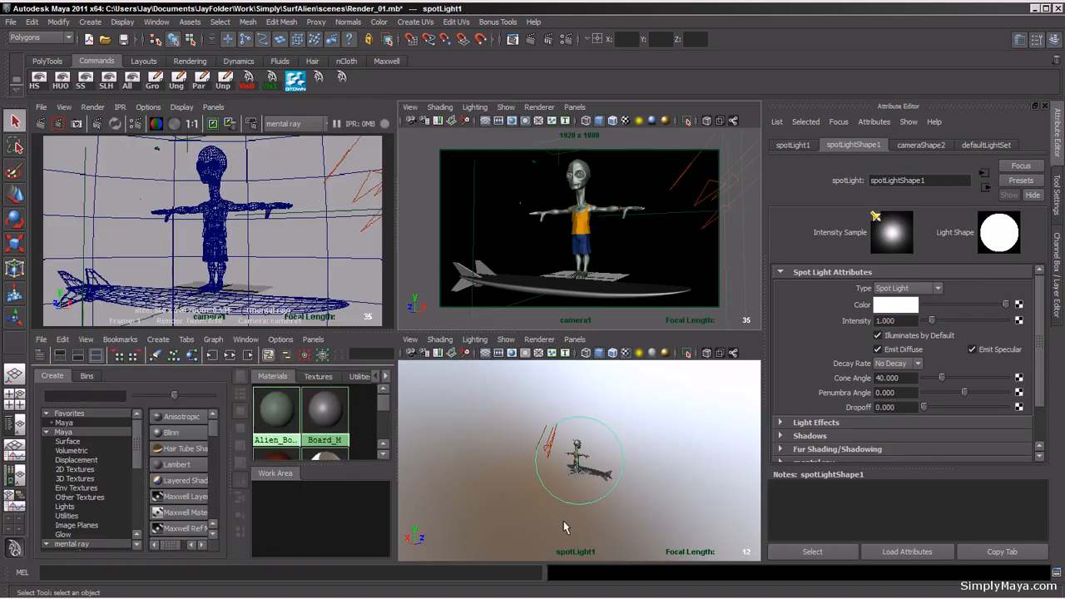
{"action": "key", "text": "space"}
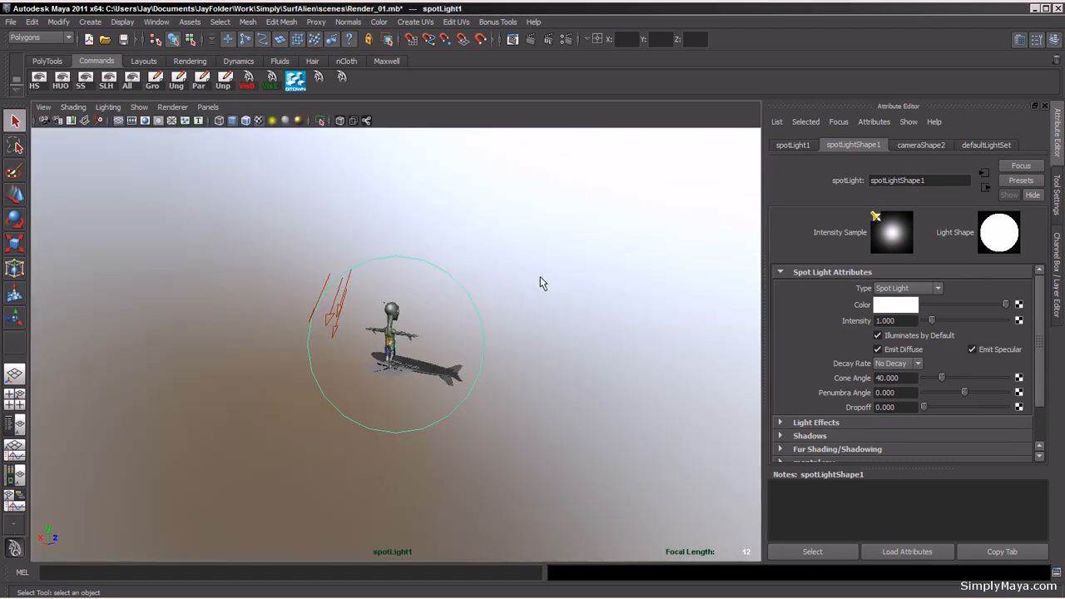
{"action": "left_click", "coordinate": [333, 341]}
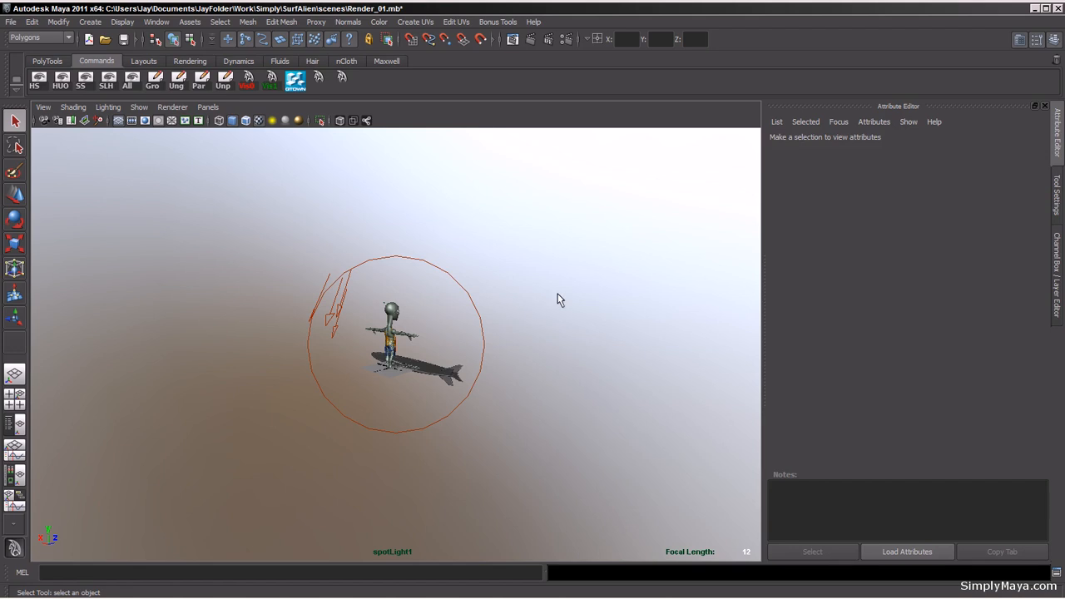
{"action": "key", "text": "space"}
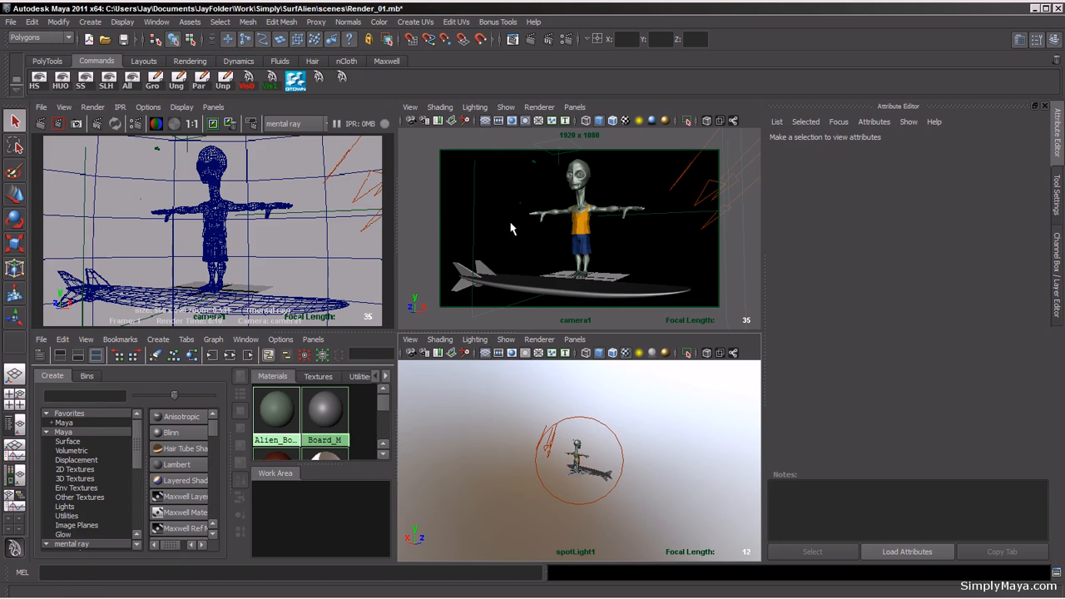
{"action": "left_click", "coordinate": [752, 119]}
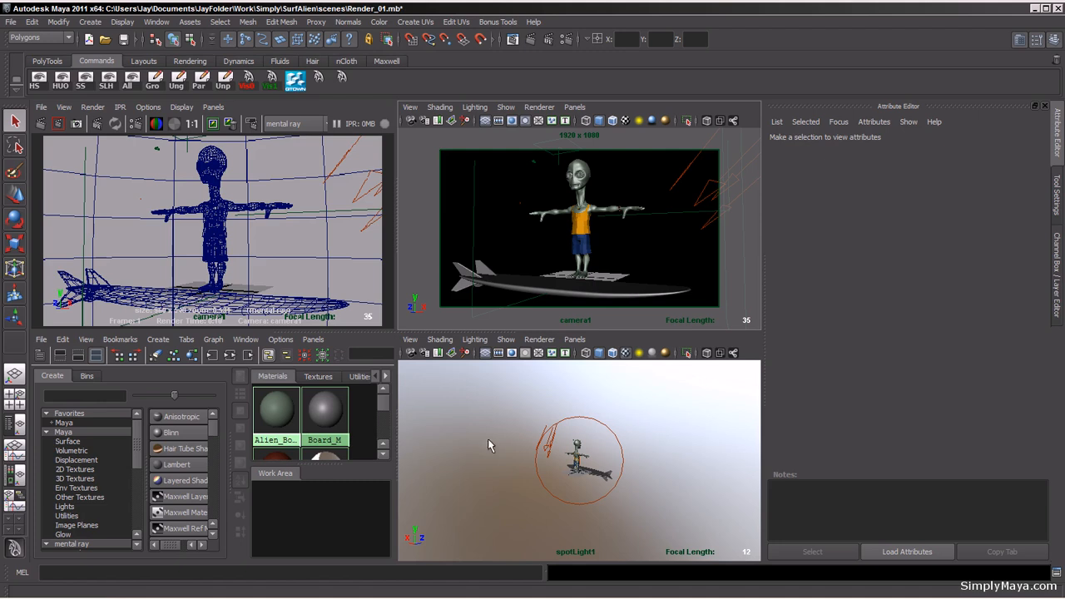
Step: Select the alien's top and graph its material network in the Hypershade work area
{"action": "left_click", "coordinate": [679, 446]}
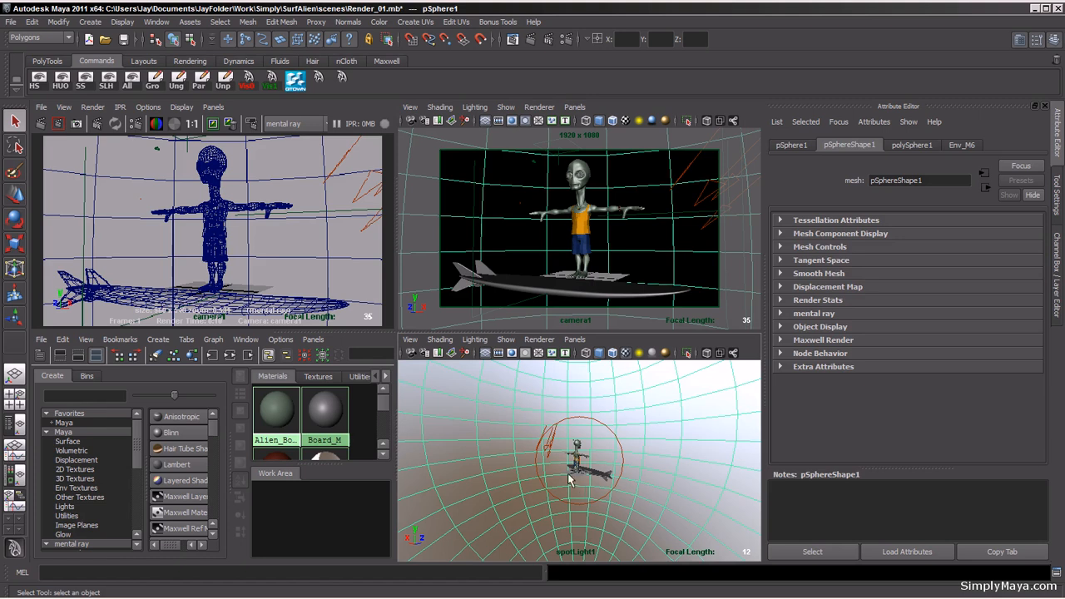
{"action": "left_click", "coordinate": [581, 239]}
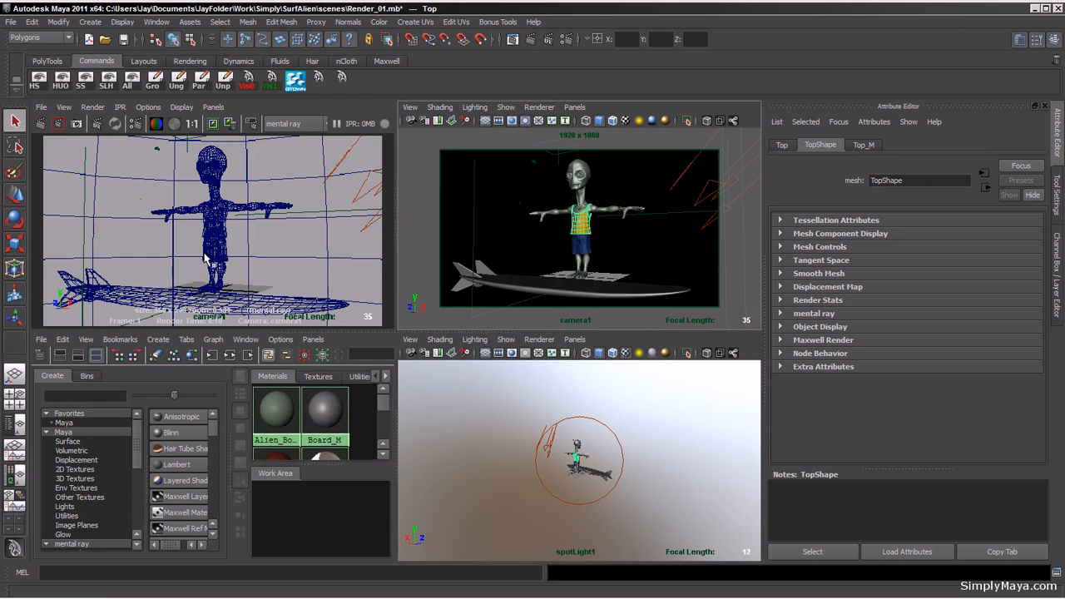
{"action": "left_click", "coordinate": [40, 356]}
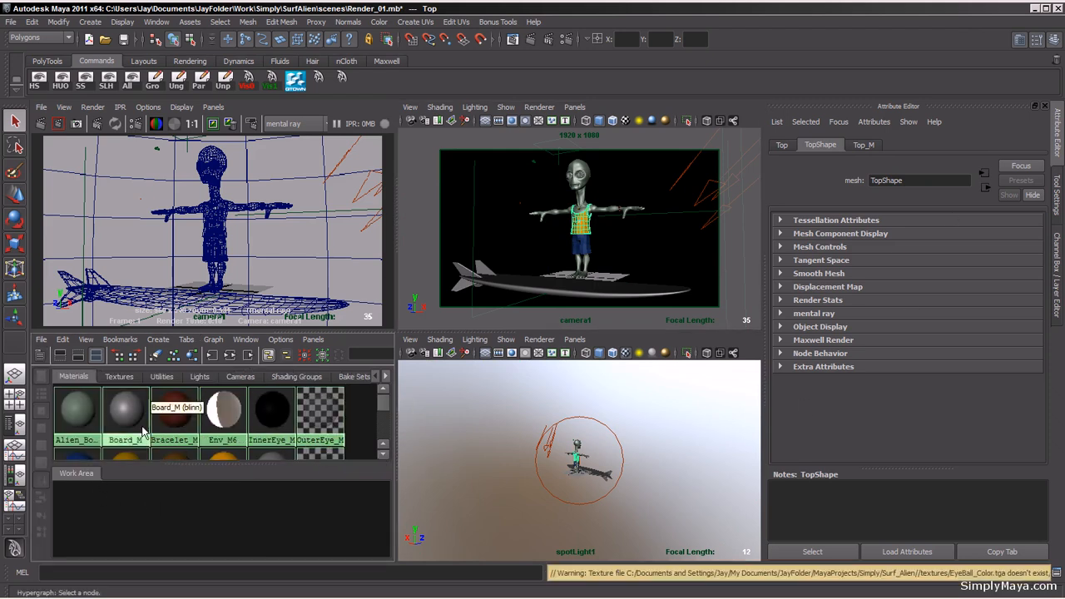
{"action": "left_click", "coordinate": [191, 356]}
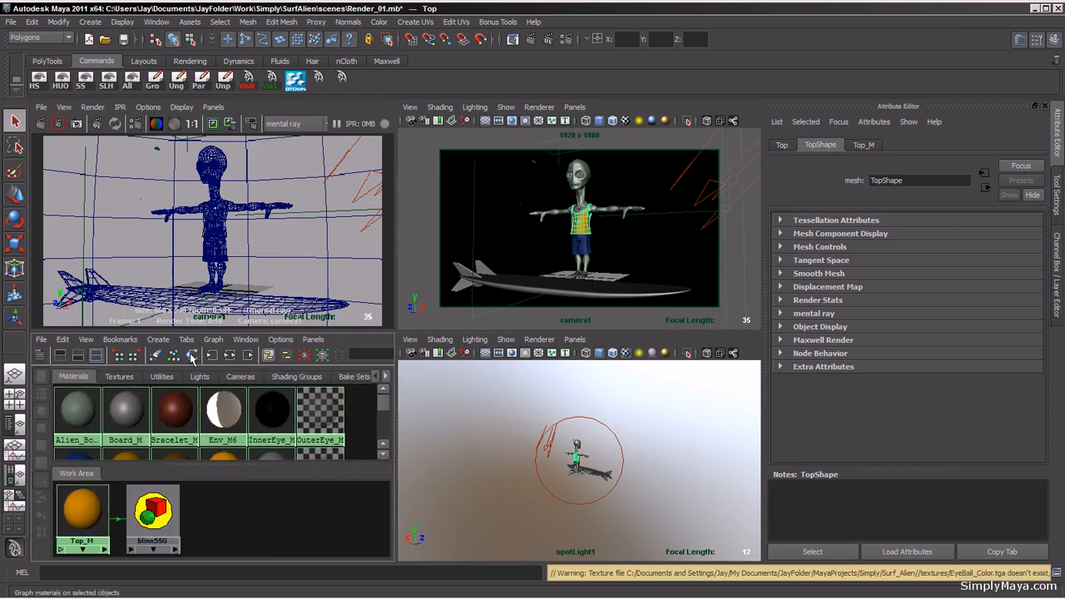
Step: Connect a File texture to the Top_M material's color and open its image file browser
{"action": "left_click", "coordinate": [92, 514]}
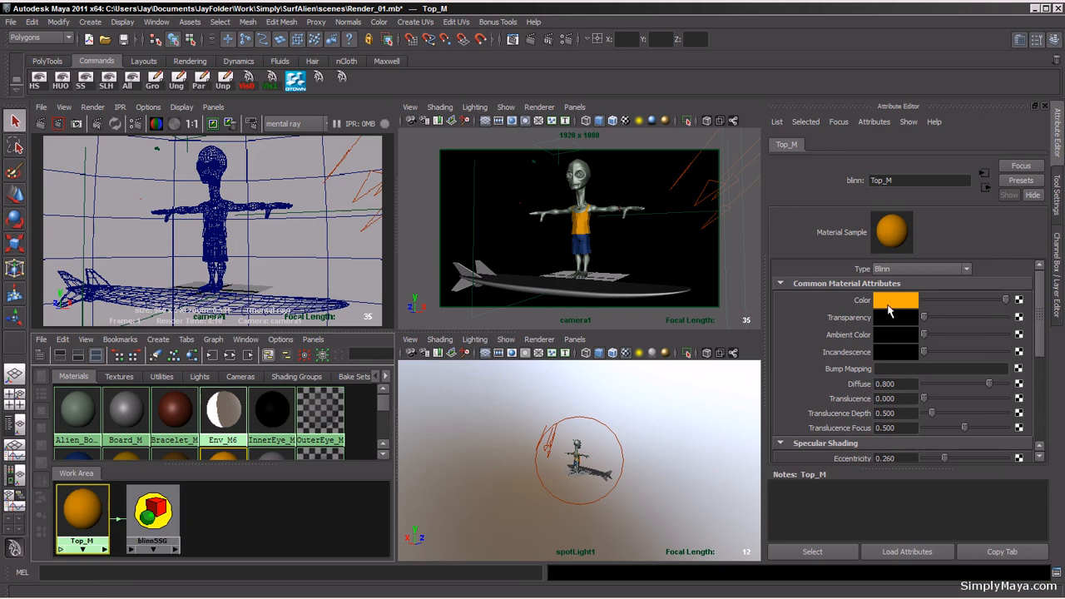
{"action": "left_click", "coordinate": [1020, 301]}
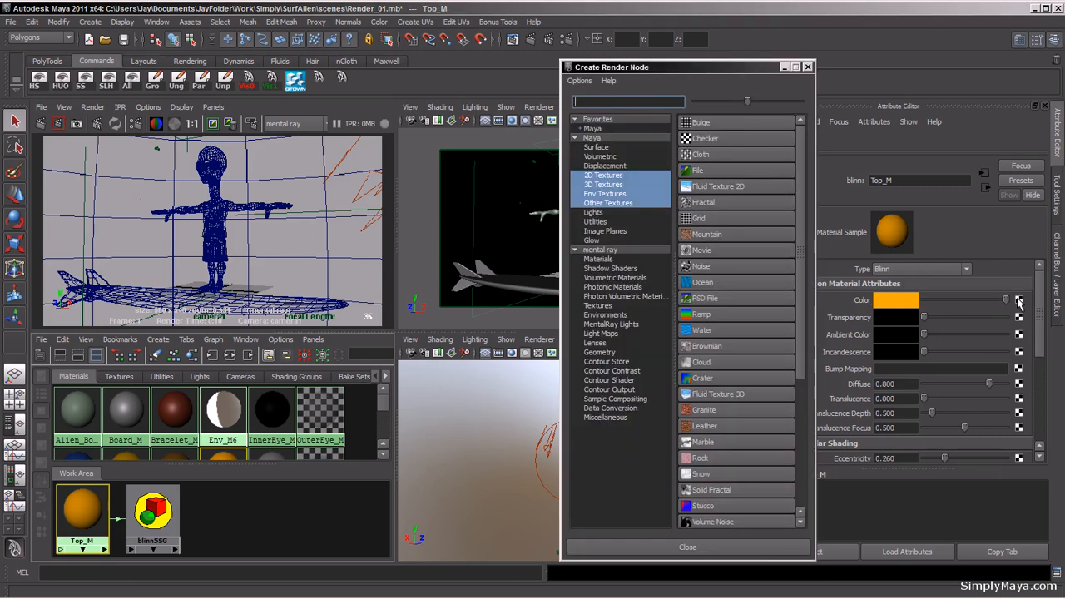
{"action": "left_click", "coordinate": [700, 176]}
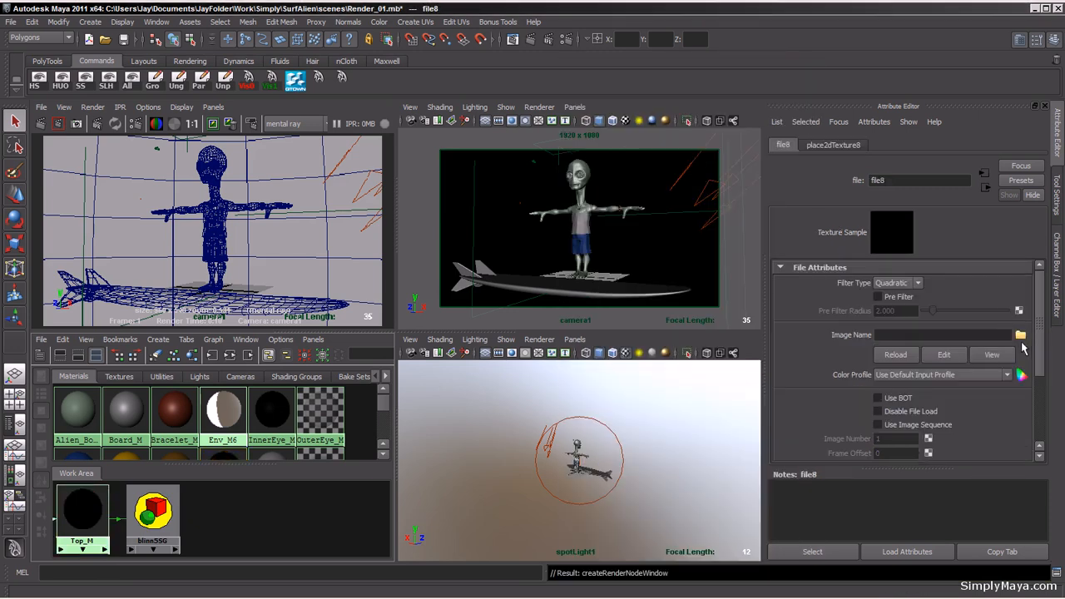
{"action": "left_click", "coordinate": [1021, 334]}
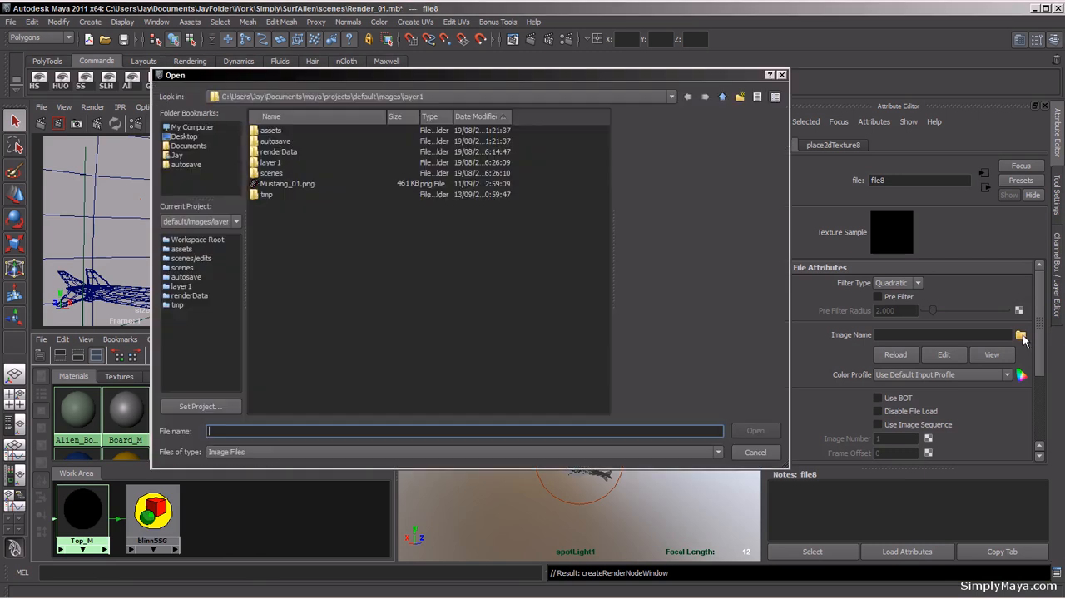
Step: Load Top_Color.tga from the SurfAlien FinalMaps folder as the Top_M file texture's image
{"action": "left_click", "coordinate": [186, 146]}
{"action": "double_click", "coordinate": [305, 216]}
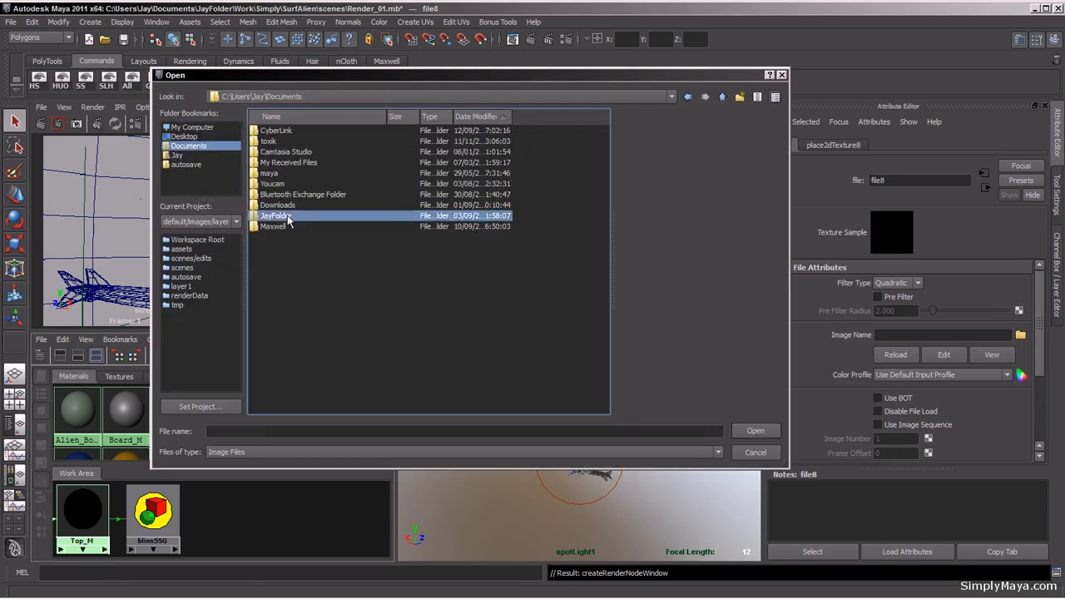
{"action": "double_click", "coordinate": [275, 196]}
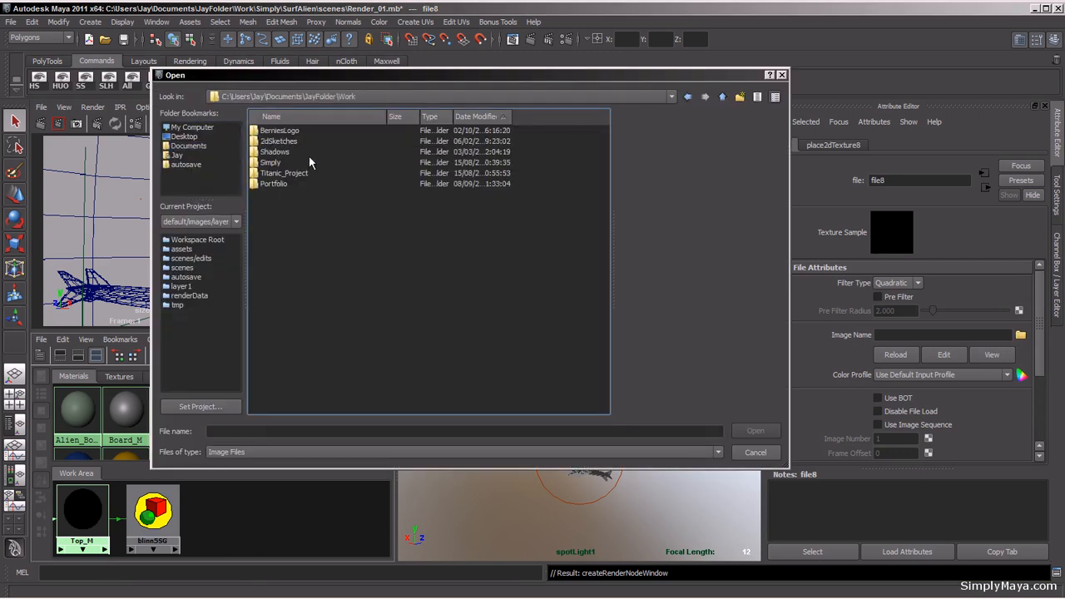
{"action": "double_click", "coordinate": [277, 172]}
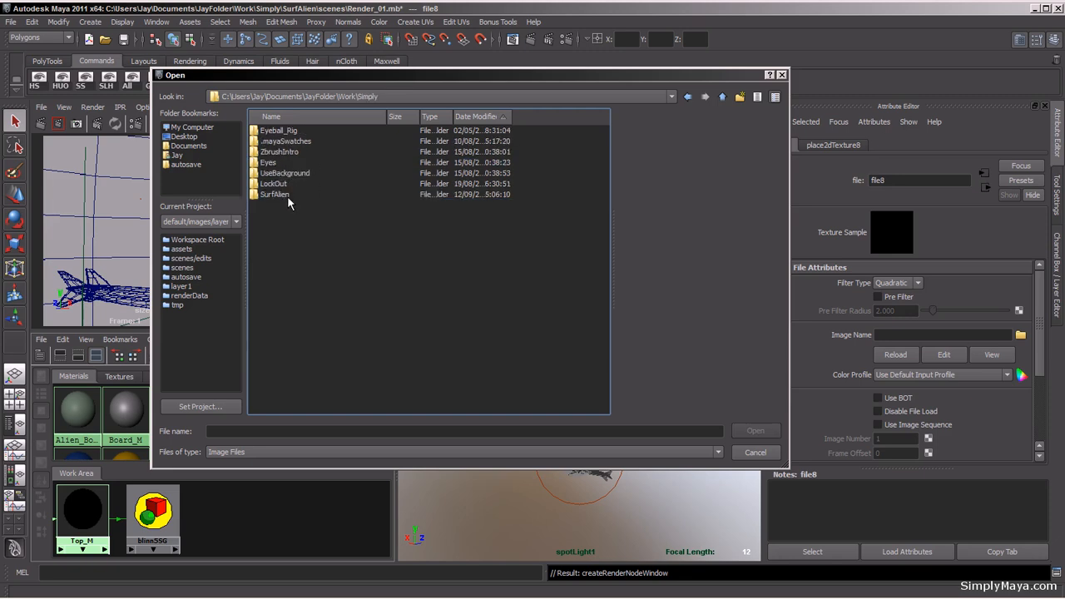
{"action": "double_click", "coordinate": [283, 195]}
{"action": "double_click", "coordinate": [278, 206]}
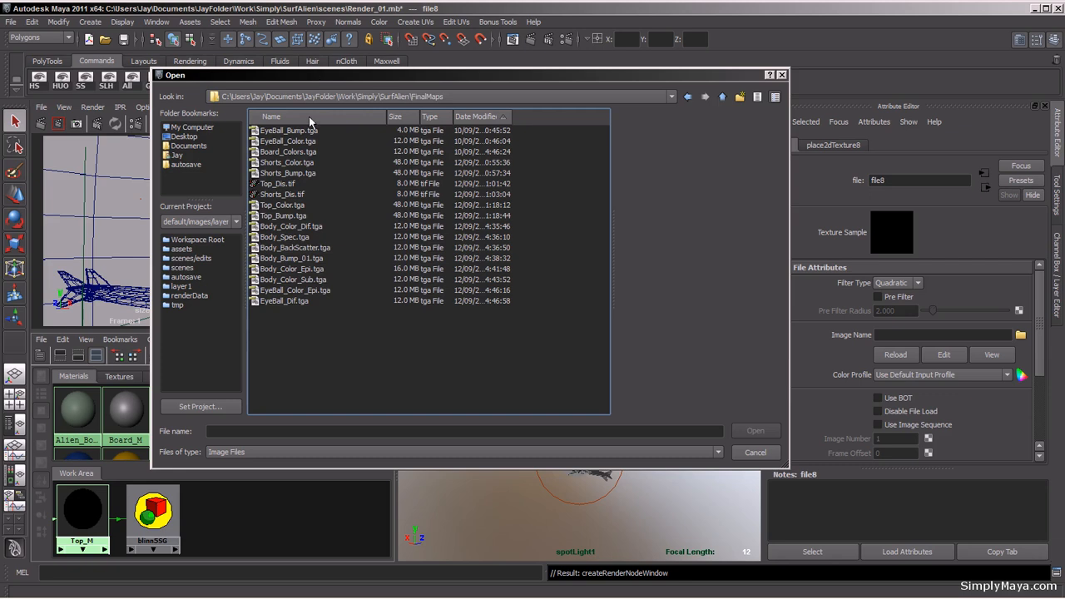
{"action": "left_click", "coordinate": [293, 207]}
{"action": "left_click", "coordinate": [755, 431]}
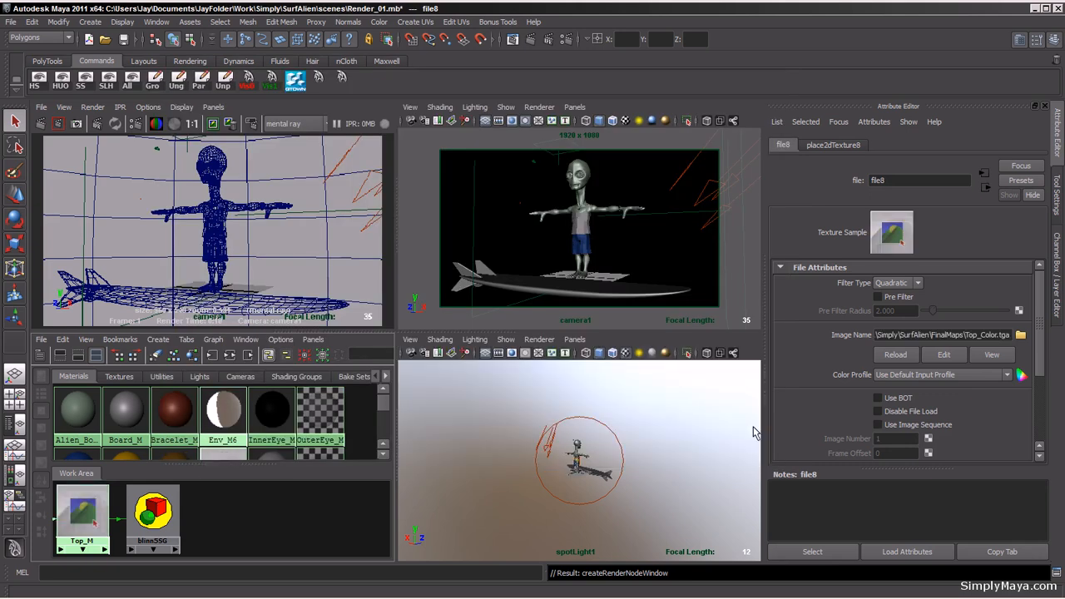
Step: Switch the lower viewport to the persp camera and inspect the alien's textured top close up
{"action": "left_click", "coordinate": [574, 340]}
{"action": "mouse_move", "coordinate": [613, 355]}
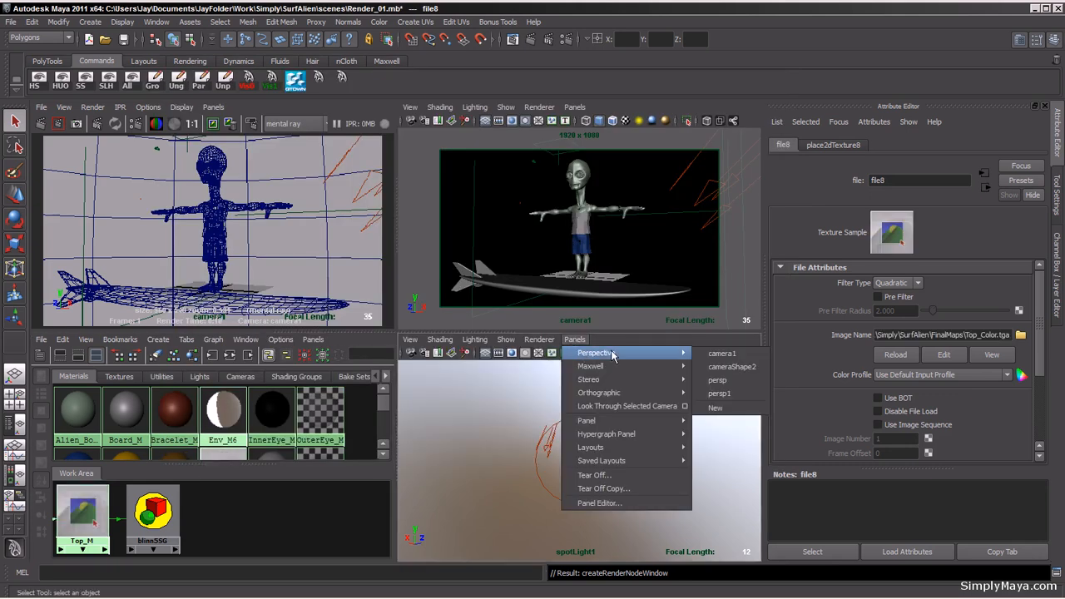
{"action": "left_click", "coordinate": [717, 379]}
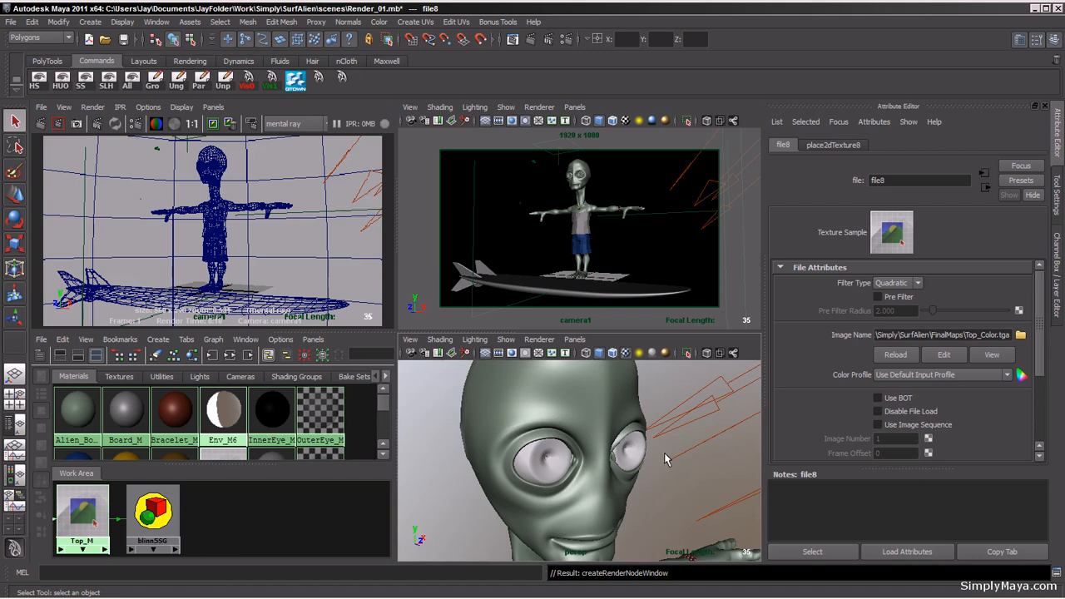
{"action": "middle_click_drag", "start_coordinate": [626, 534], "coordinate": [582, 383], "text": "alt"}
{"action": "middle_click_drag", "start_coordinate": [582, 522], "coordinate": [582, 407], "text": "alt"}
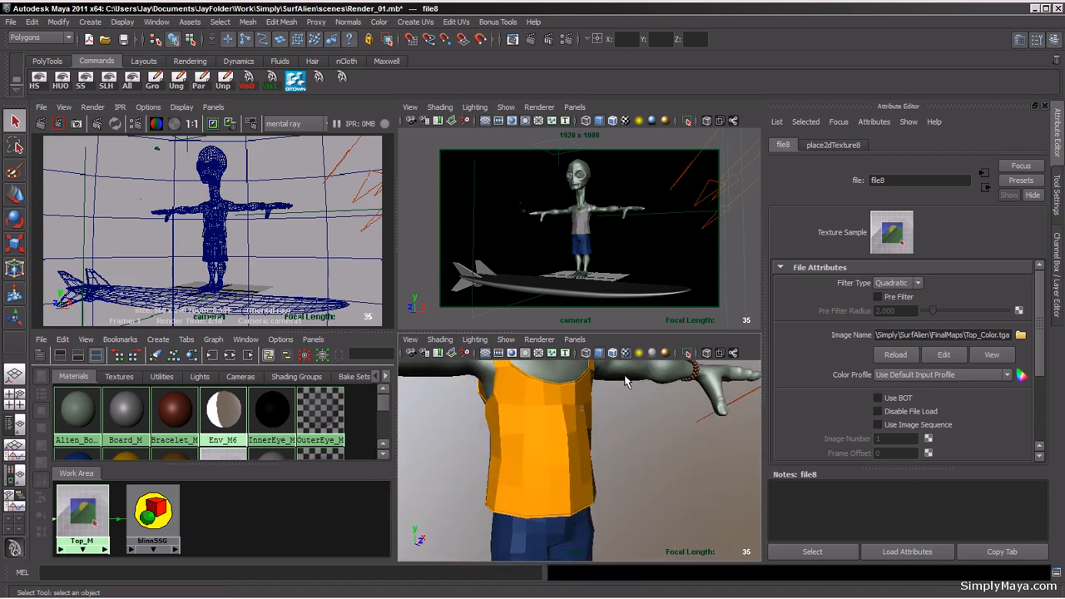
{"action": "left_click_drag", "start_coordinate": [626, 381], "coordinate": [599, 445], "text": "alt"}
{"action": "right_click_drag", "start_coordinate": [599, 445], "coordinate": [797, 465], "text": "alt"}
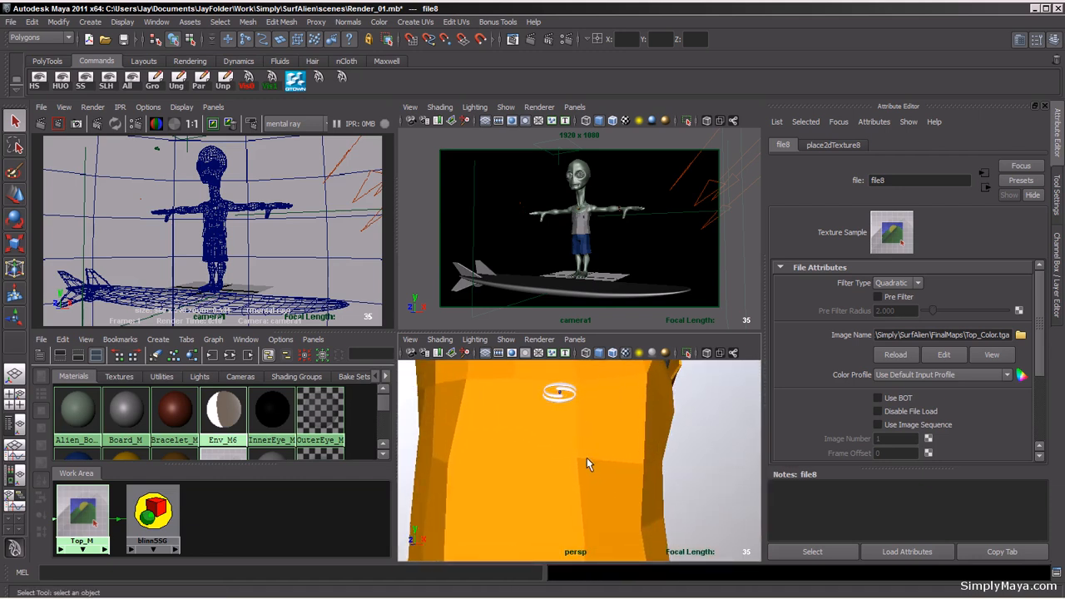
{"action": "left_click", "coordinate": [593, 442]}
{"action": "left_click_drag", "start_coordinate": [588, 440], "coordinate": [497, 459], "text": "alt"}
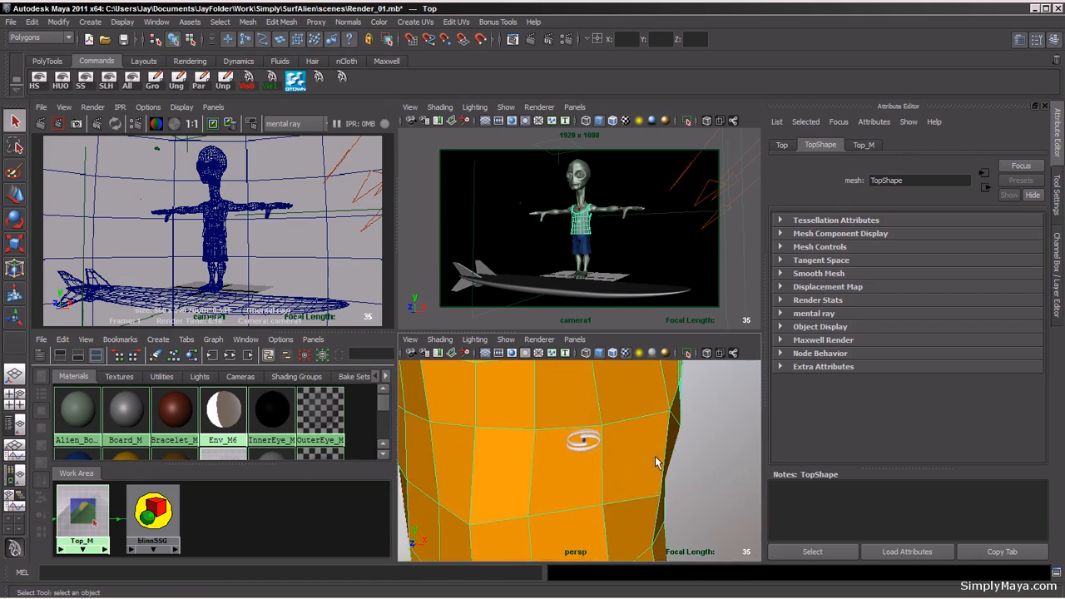
{"action": "key", "text": "f"}
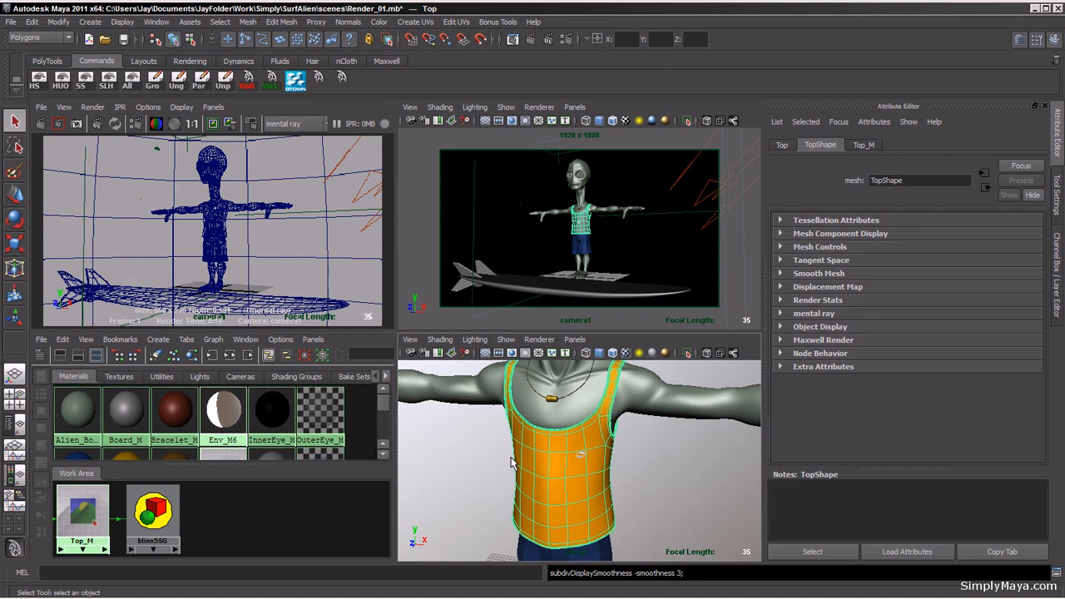
Step: Select the alien's shorts and connect a File texture using Shorts_Color.tga to the Shorts_M material color
{"action": "left_click_drag", "start_coordinate": [537, 471], "coordinate": [576, 467], "text": "alt"}
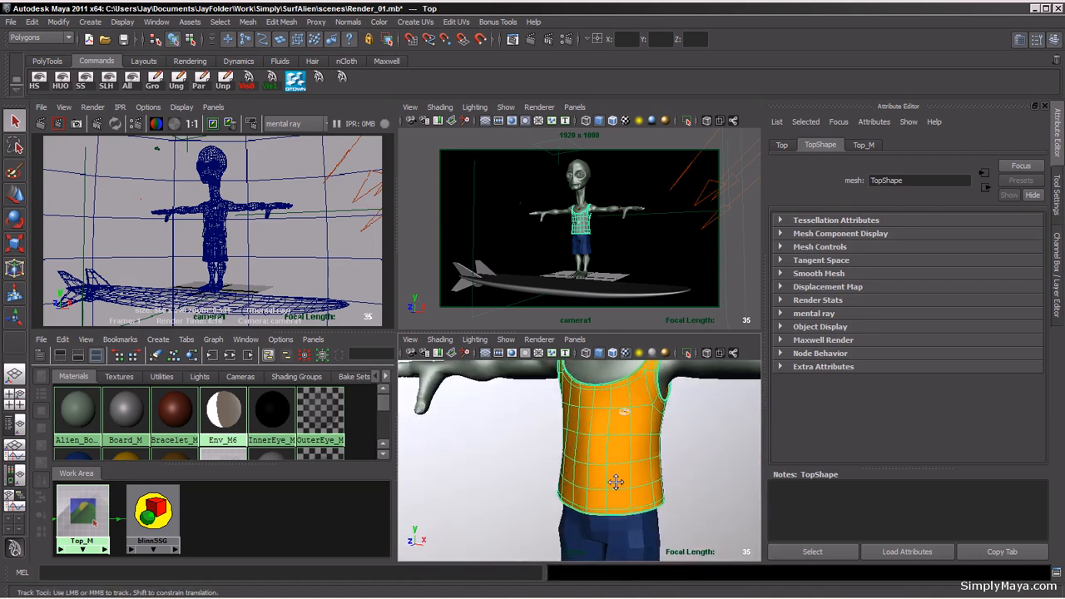
{"action": "middle_click_drag", "start_coordinate": [616, 483], "coordinate": [600, 408], "text": "alt"}
{"action": "left_click", "coordinate": [622, 491]}
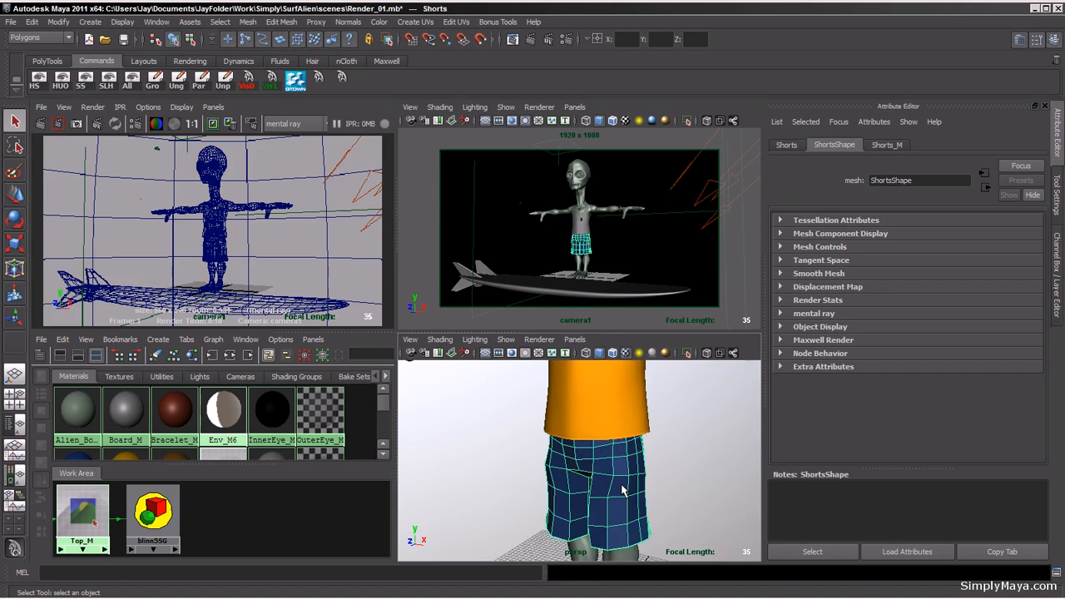
{"action": "key", "text": "3"}
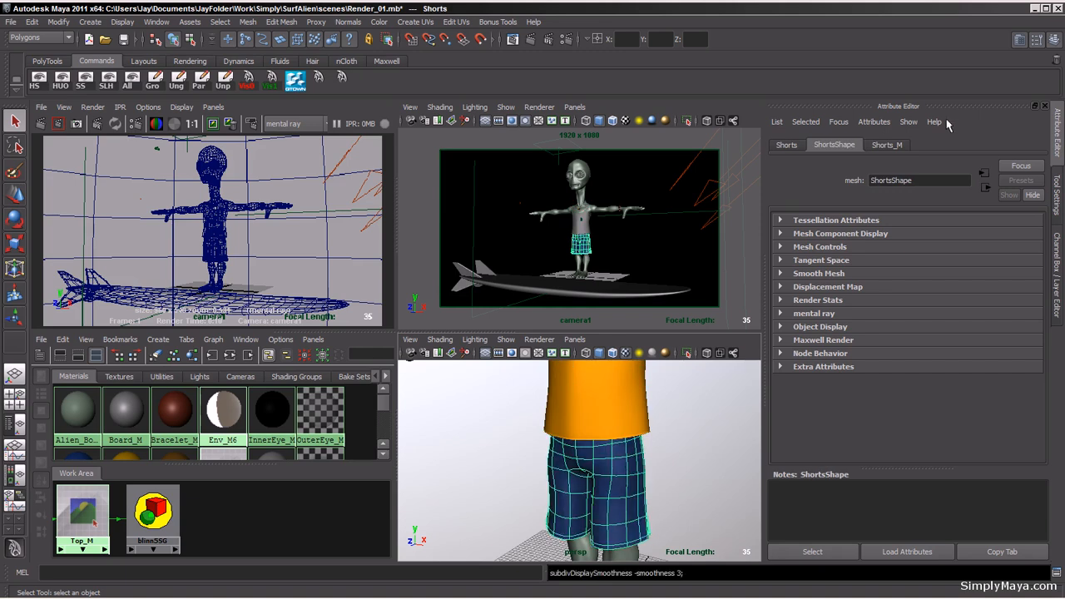
{"action": "left_click", "coordinate": [900, 148]}
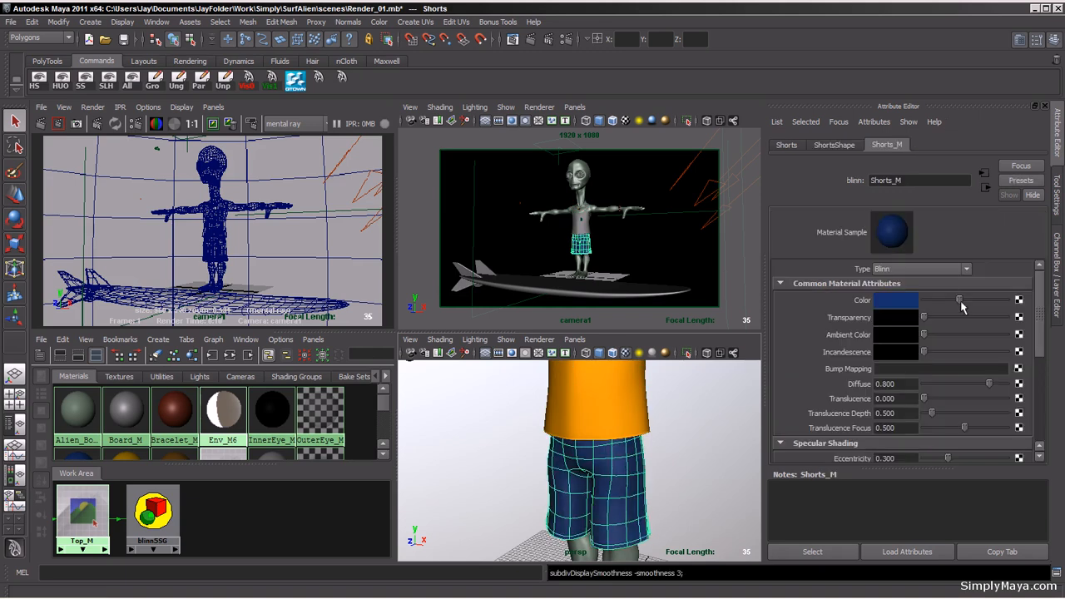
{"action": "left_click", "coordinate": [1019, 301]}
{"action": "left_click", "coordinate": [748, 168]}
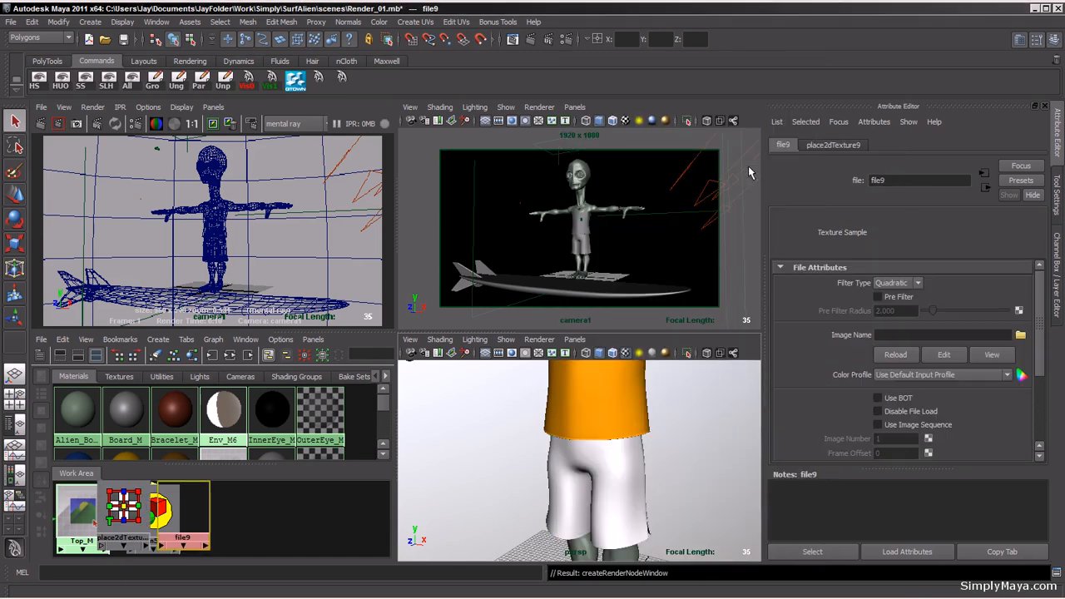
{"action": "left_click", "coordinate": [1021, 336]}
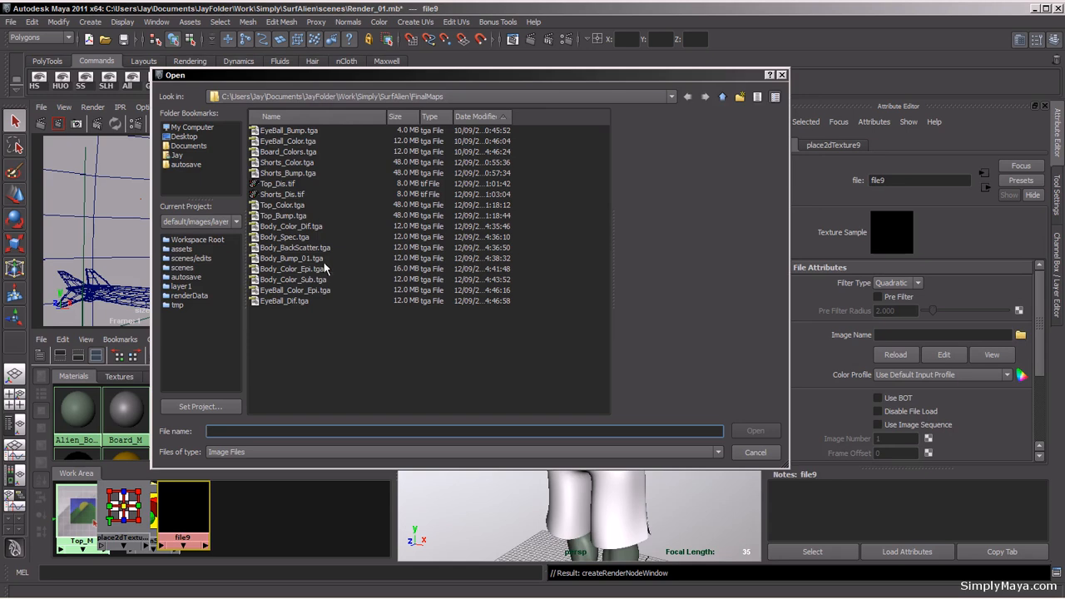
{"action": "left_click", "coordinate": [295, 163]}
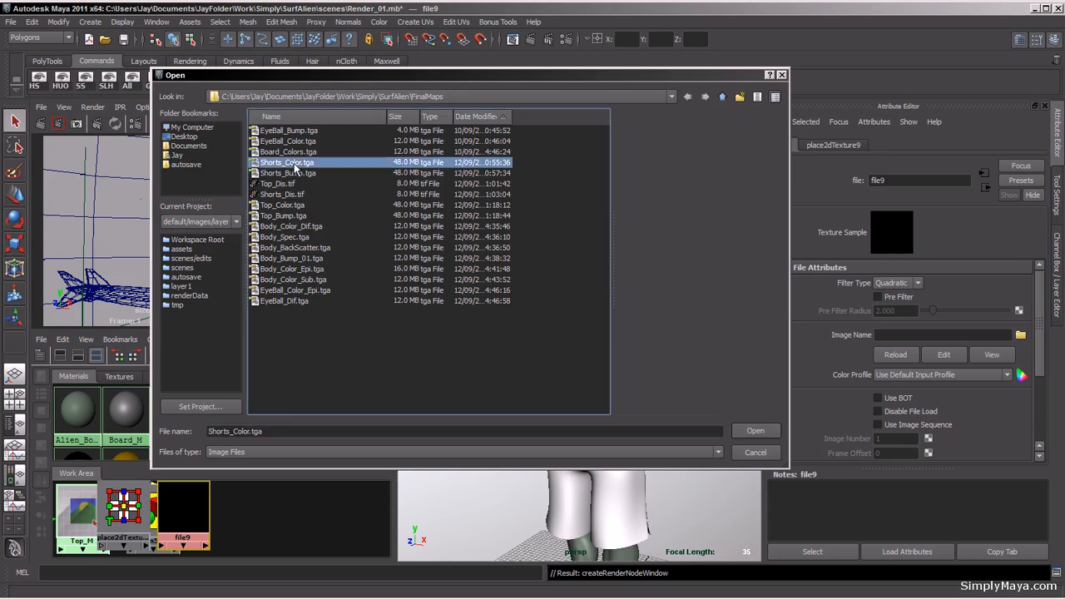
{"action": "left_click", "coordinate": [754, 431]}
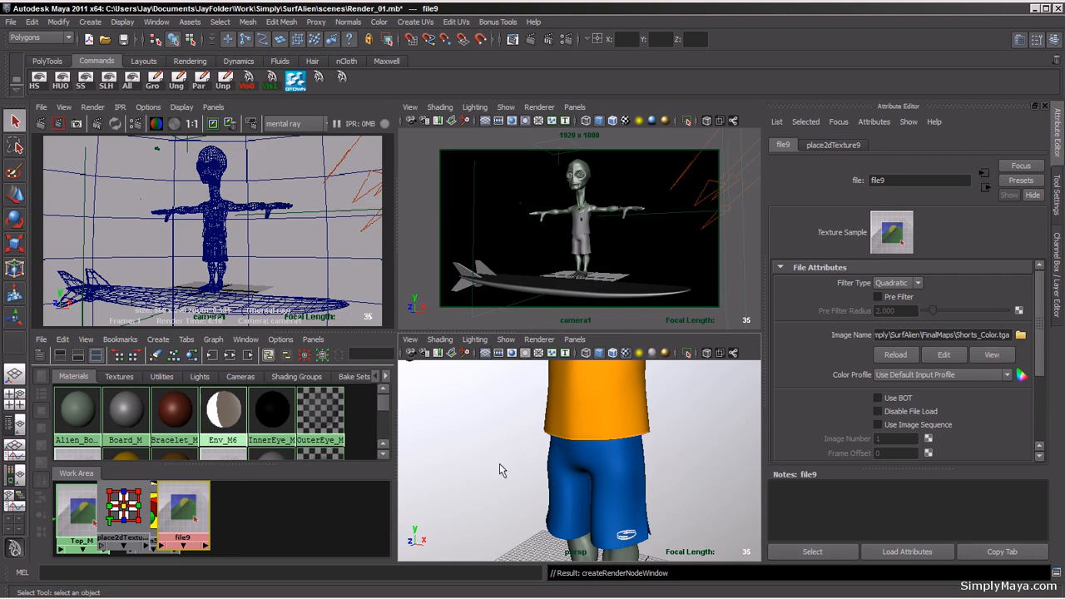
Step: Reduce the Shorts_M specular shading to eccentricity about 0.130 and specular roll off about 0.154
{"action": "left_click", "coordinate": [983, 189]}
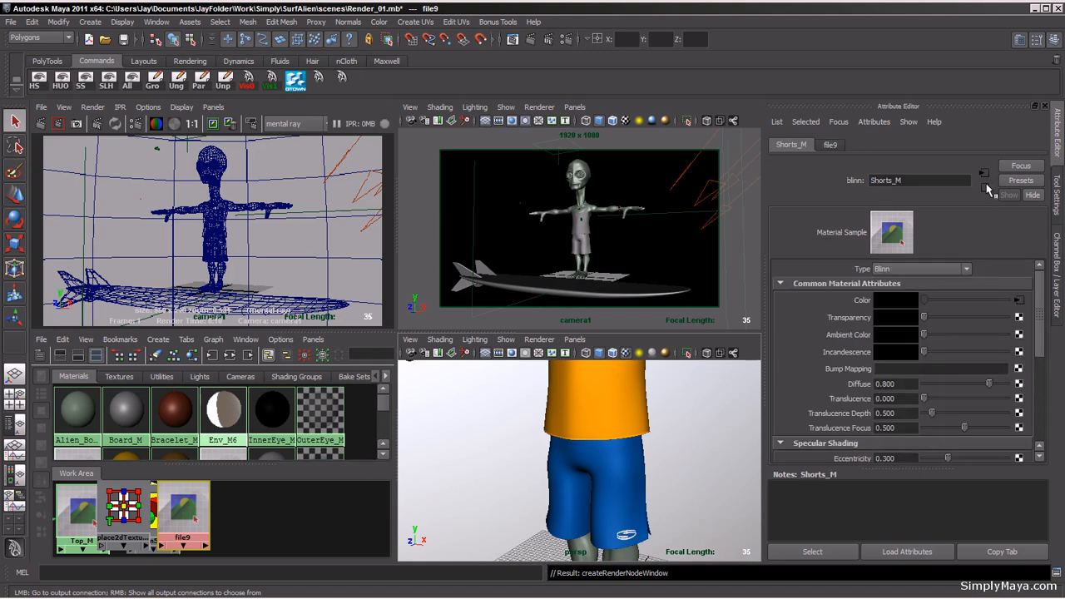
{"action": "mouse_move", "coordinate": [1042, 342]}
{"action": "left_mouse_down"}
{"action": "mouse_move", "coordinate": [1039, 400]}
{"action": "mouse_move", "coordinate": [1030, 391]}
{"action": "left_mouse_up"}
{"action": "mouse_move", "coordinate": [934, 380]}
{"action": "left_mouse_down"}
{"action": "mouse_move", "coordinate": [974, 362]}
{"action": "mouse_move", "coordinate": [926, 361]}
{"action": "mouse_move", "coordinate": [933, 367]}
{"action": "mouse_move", "coordinate": [934, 346]}
{"action": "mouse_move", "coordinate": [937, 361]}
{"action": "left_mouse_up"}
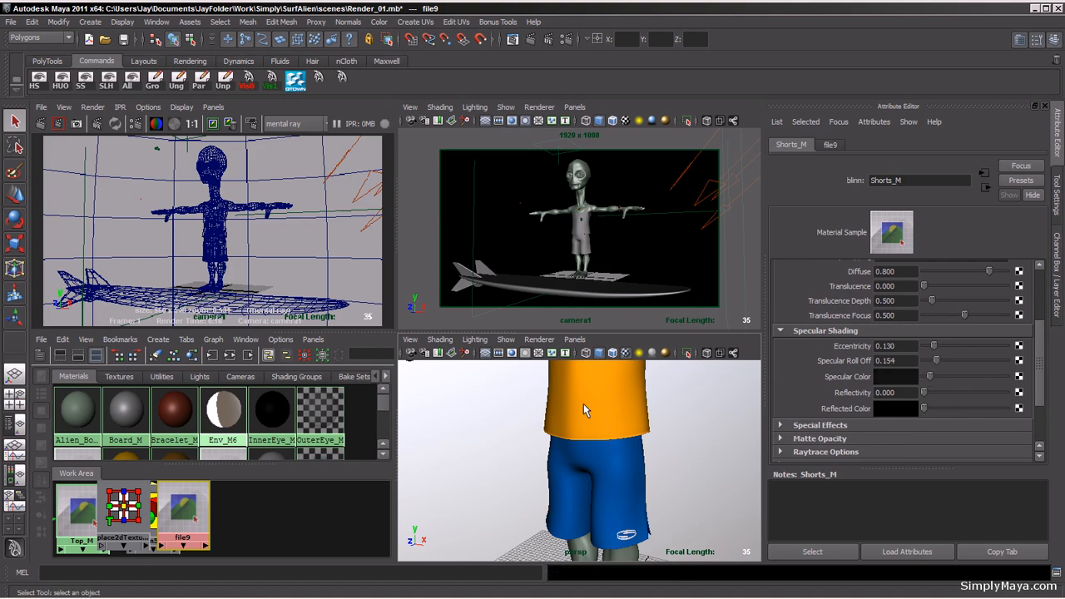
Step: Select the top and reduce Top_M's eccentricity to about 0.106 and specular roll off to about 0.089
{"action": "left_click", "coordinate": [590, 425]}
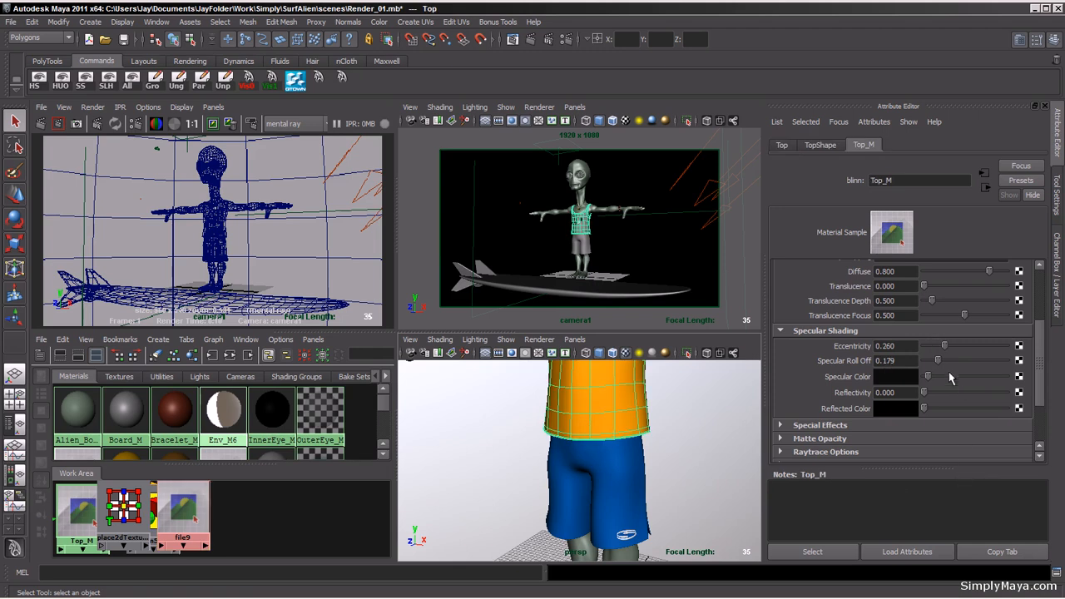
{"action": "left_click_drag", "start_coordinate": [939, 361], "coordinate": [933, 351]}
{"action": "left_click", "coordinate": [753, 114]}
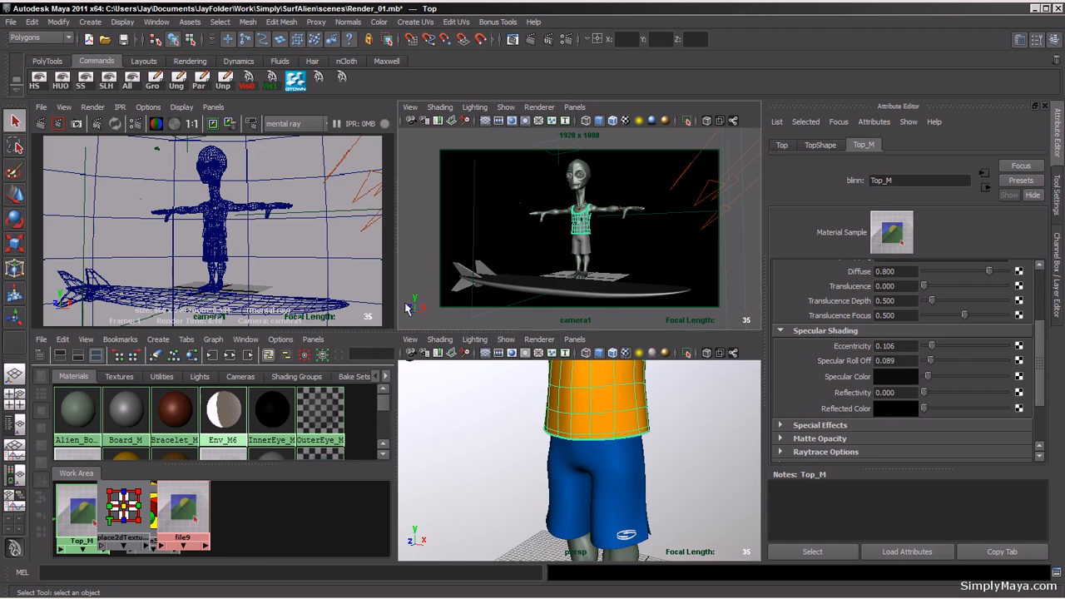
Step: Set the render view's test resolution to 50% Settings (960x540)
{"action": "left_click", "coordinate": [148, 107]}
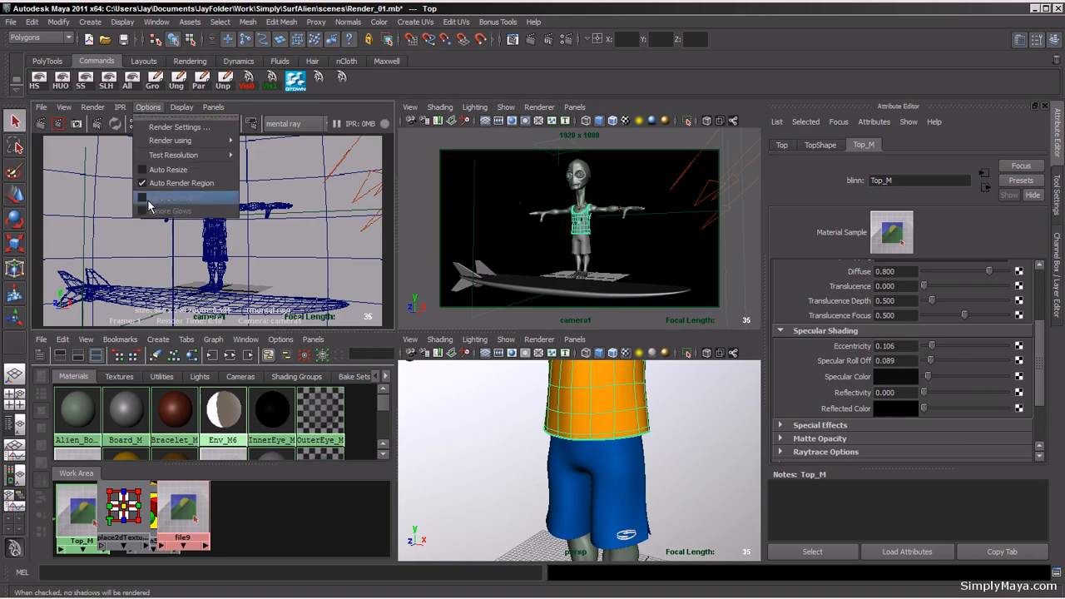
{"action": "mouse_move", "coordinate": [179, 155]}
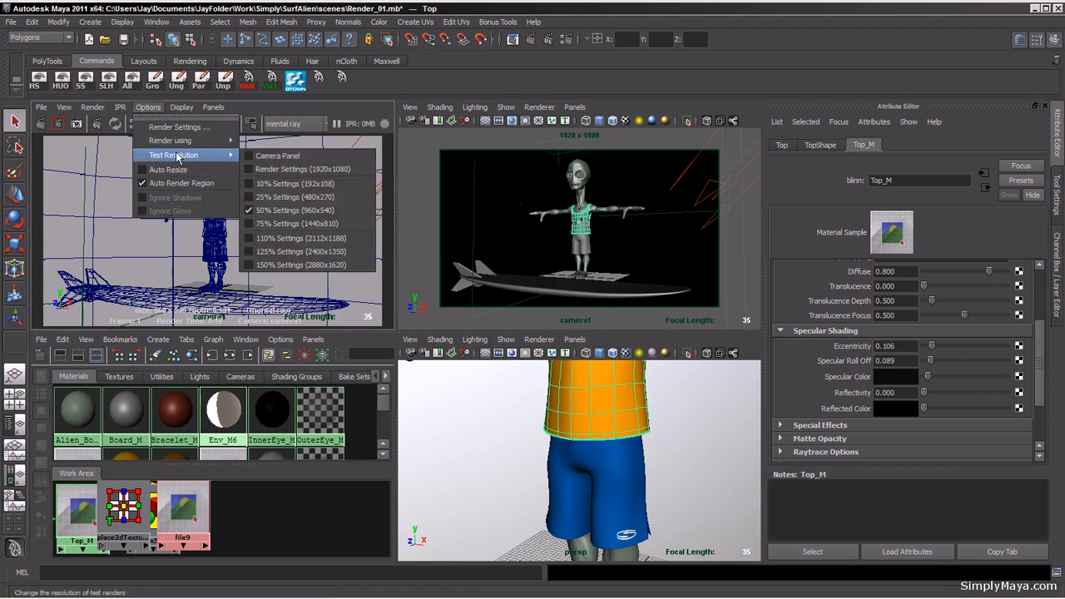
{"action": "left_click", "coordinate": [327, 213]}
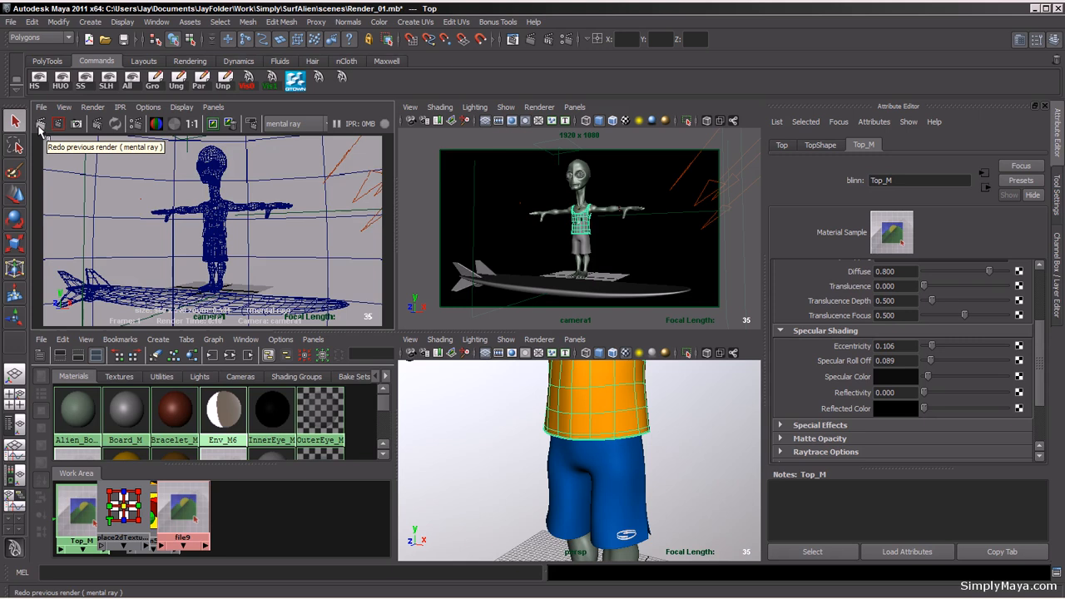
Step: Select the surfboard and connect a File texture using Board_Colors.tga to the Board_M material color
{"action": "left_click", "coordinate": [581, 289]}
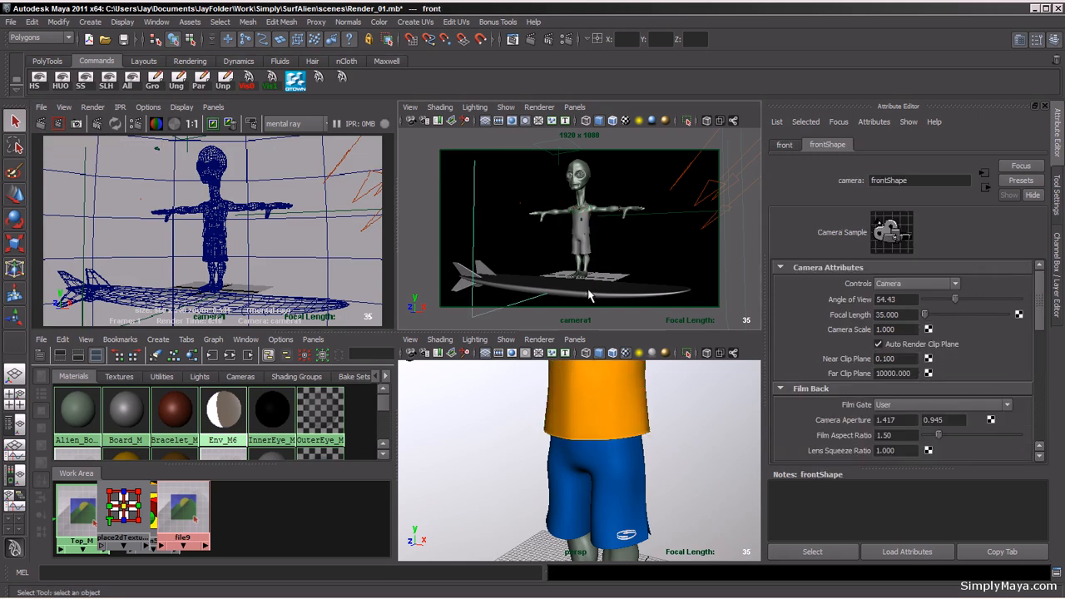
{"action": "left_click", "coordinate": [590, 292]}
{"action": "left_click", "coordinate": [883, 145]}
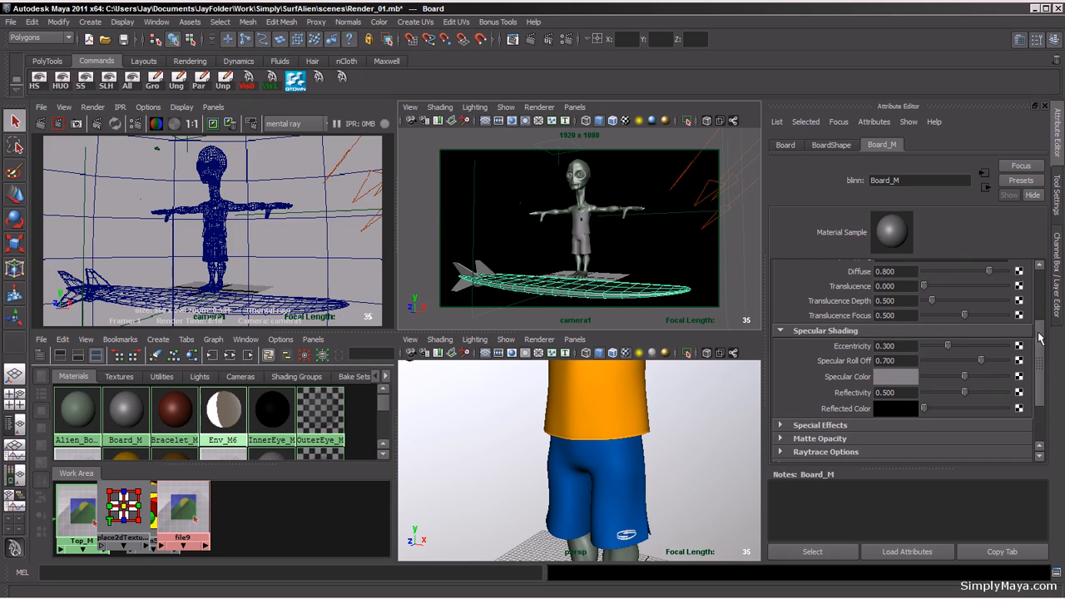
{"action": "left_click_drag", "start_coordinate": [1039, 337], "coordinate": [1039, 287]}
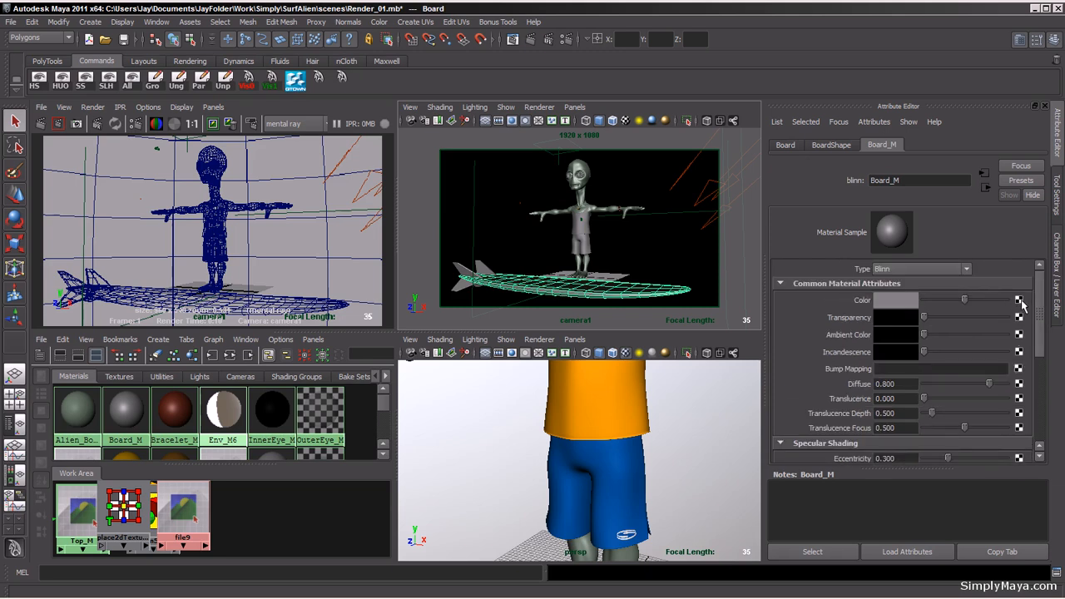
{"action": "left_click", "coordinate": [1019, 300]}
{"action": "left_click", "coordinate": [708, 185]}
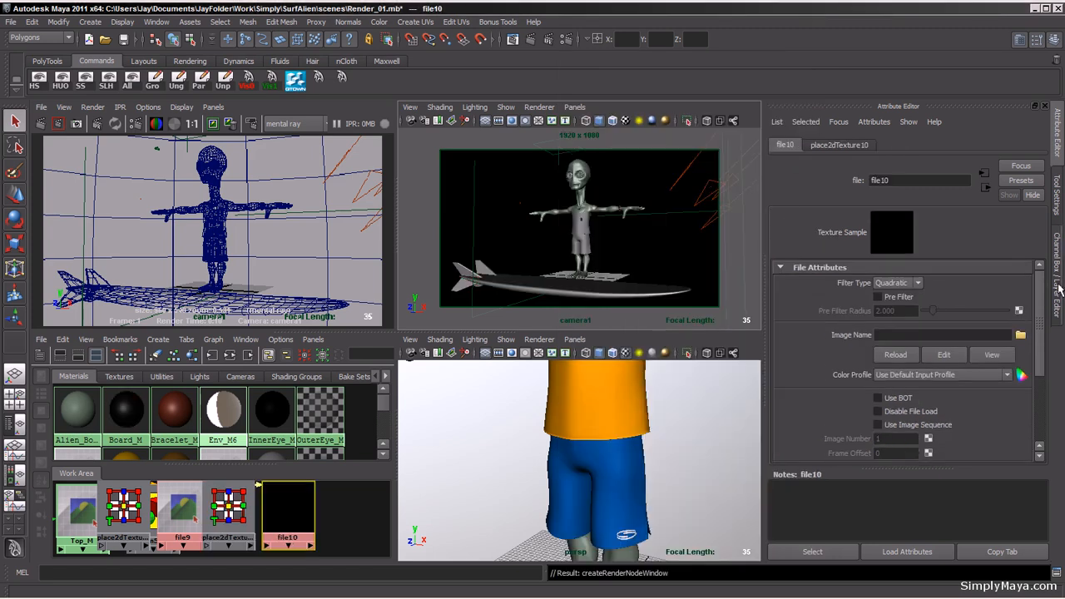
{"action": "left_click", "coordinate": [1021, 335]}
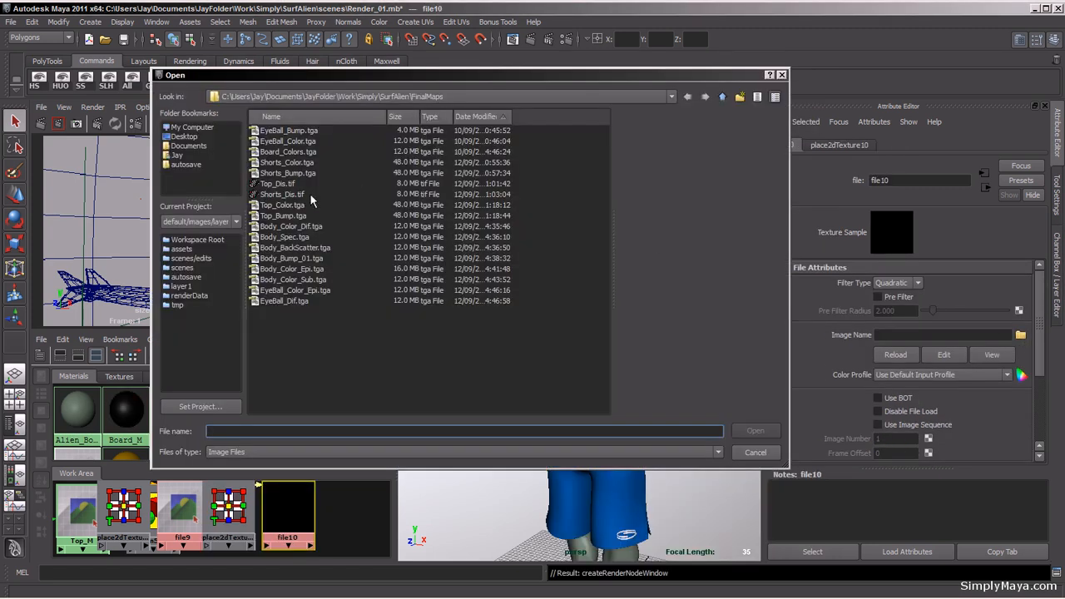
{"action": "left_click", "coordinate": [300, 158]}
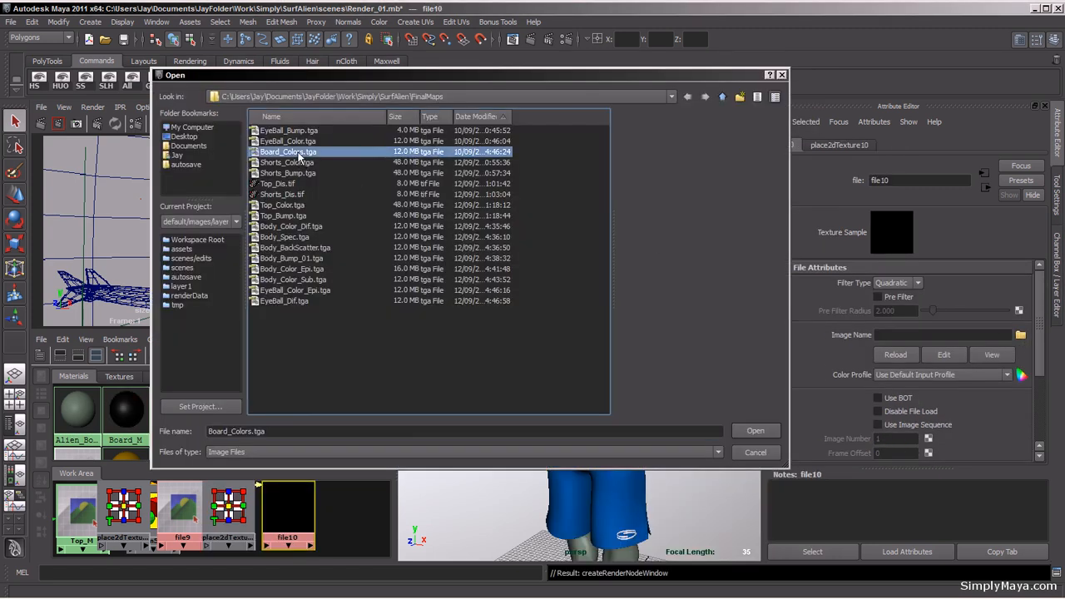
{"action": "left_click", "coordinate": [755, 430]}
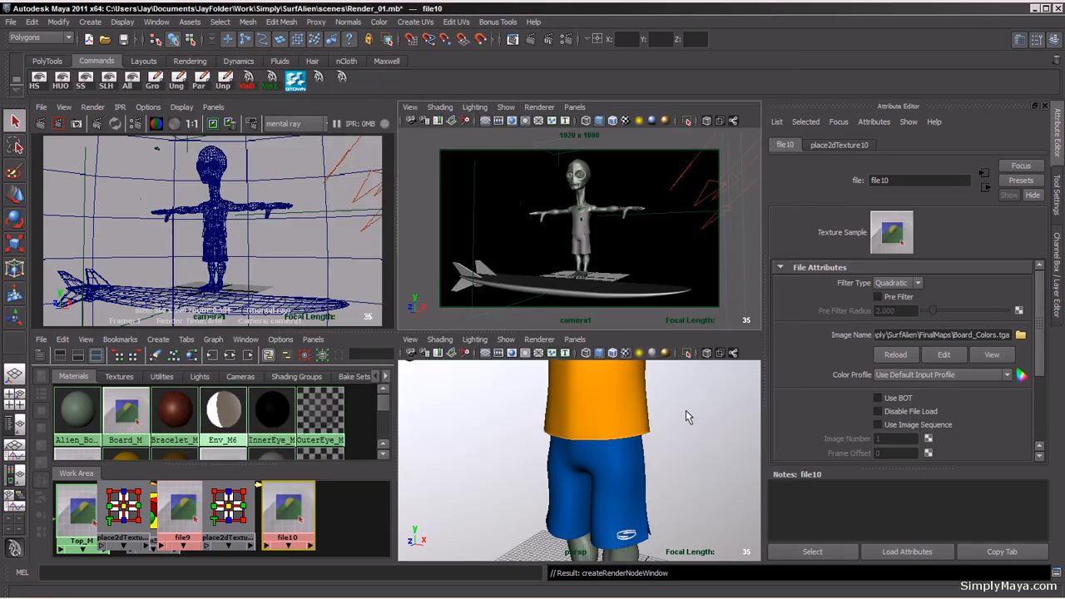
Step: Maximize the persp viewport and orbit around to inspect the textured alien and surfboard
{"action": "right_click_drag", "start_coordinate": [655, 413], "coordinate": [523, 401], "text": "alt"}
{"action": "key", "text": "space"}
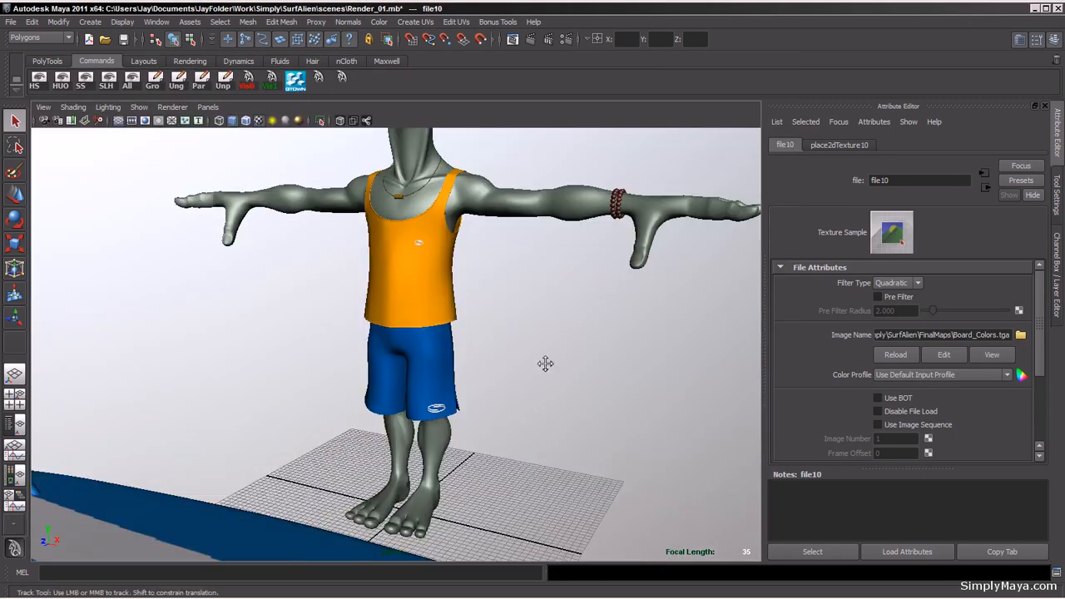
{"action": "right_click_drag", "start_coordinate": [544, 364], "coordinate": [364, 380], "text": "alt"}
{"action": "middle_click_drag", "start_coordinate": [445, 512], "coordinate": [431, 441], "text": "alt"}
{"action": "left_click_drag", "start_coordinate": [428, 333], "coordinate": [489, 428], "text": "alt"}
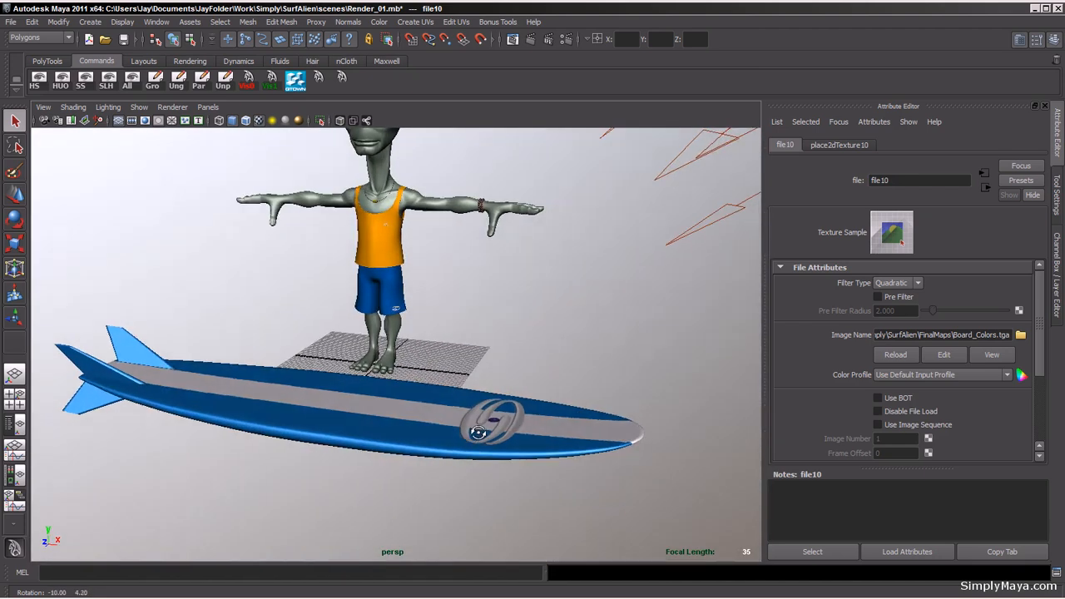
Step: Return to the four-panel layout and re-render the camera view to preview the textured alien and surfboard
{"action": "right_click_drag", "start_coordinate": [481, 429], "coordinate": [429, 422], "text": "alt"}
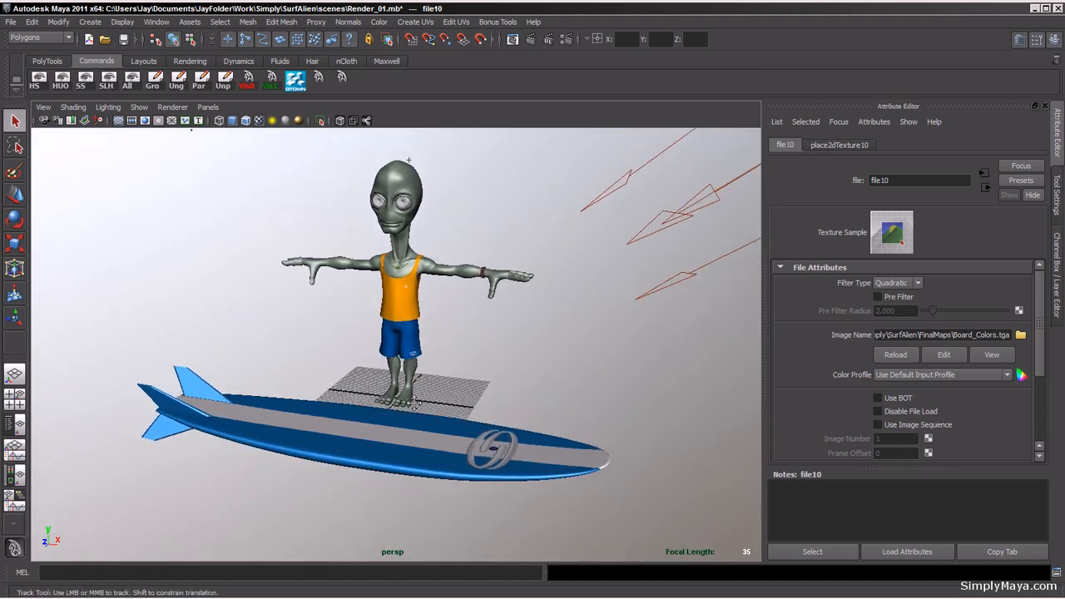
{"action": "left_click_drag", "start_coordinate": [429, 421], "coordinate": [430, 418], "text": "alt"}
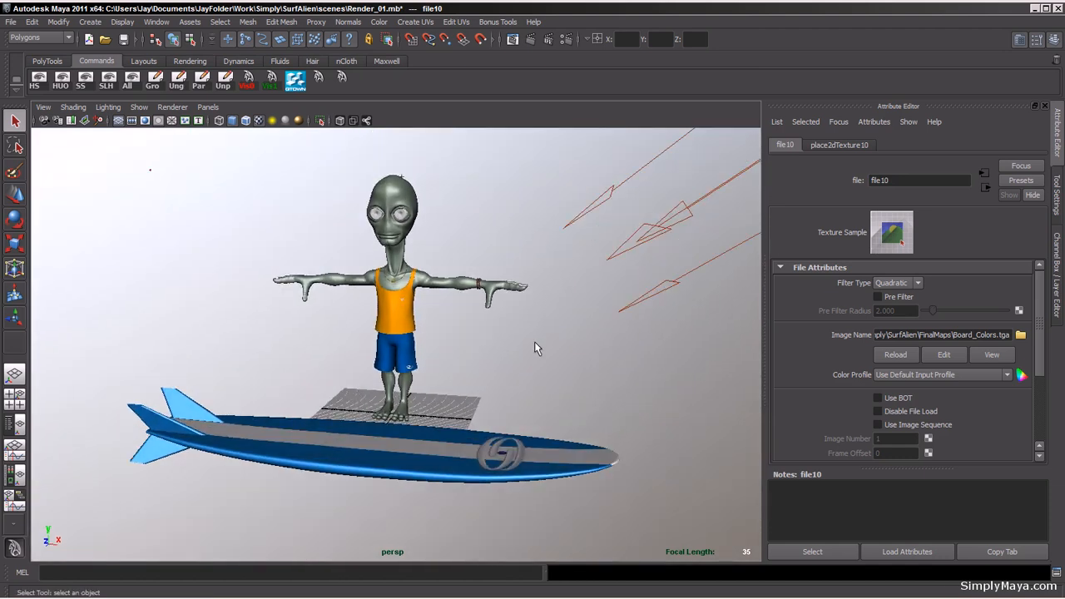
{"action": "key", "text": "space"}
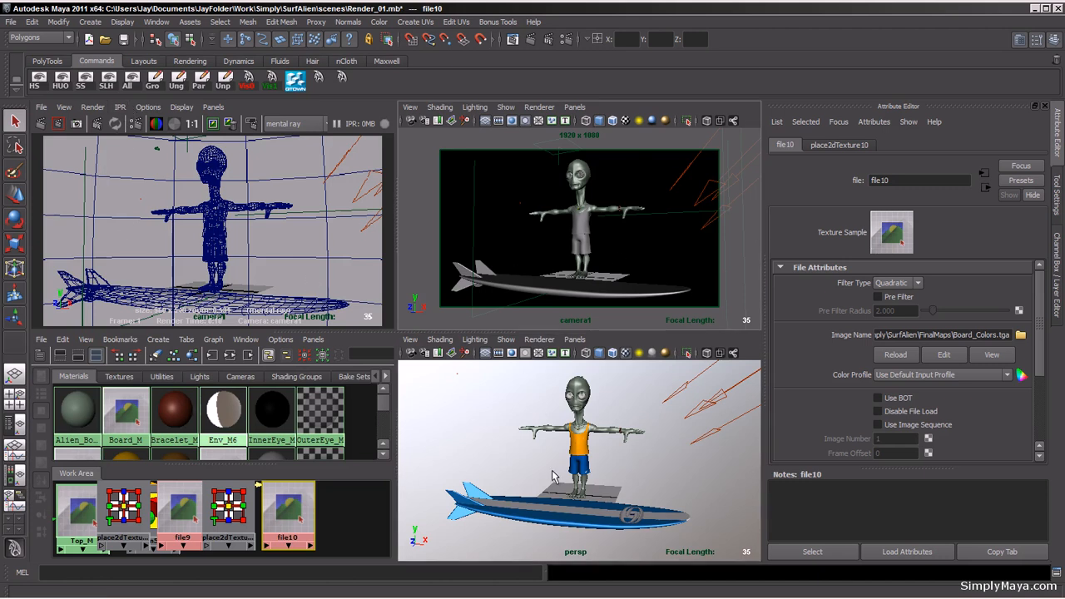
{"action": "left_click", "coordinate": [89, 109]}
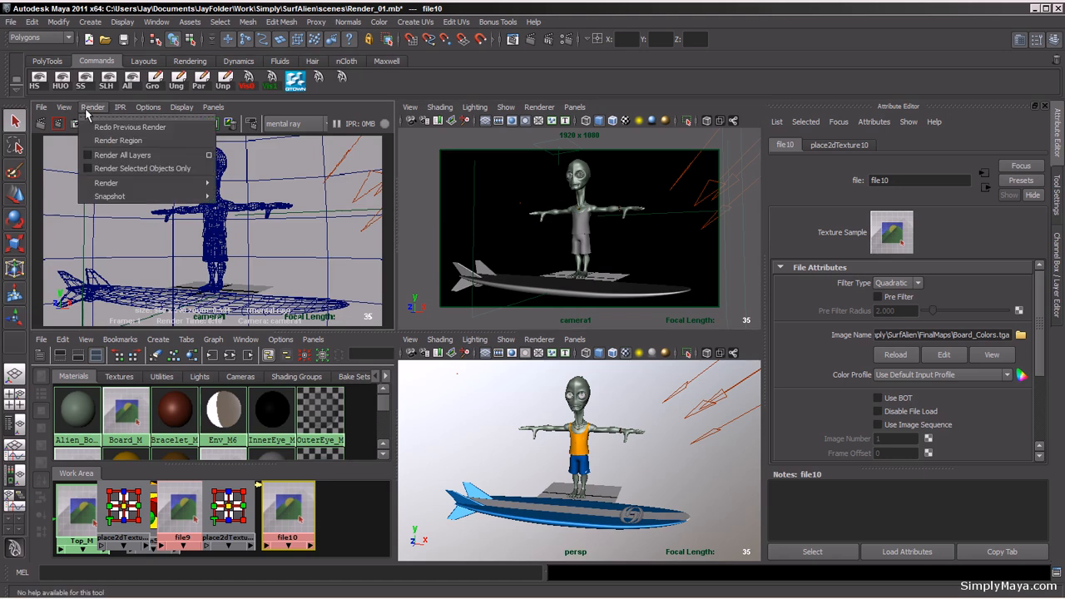
{"action": "left_click", "coordinate": [347, 114]}
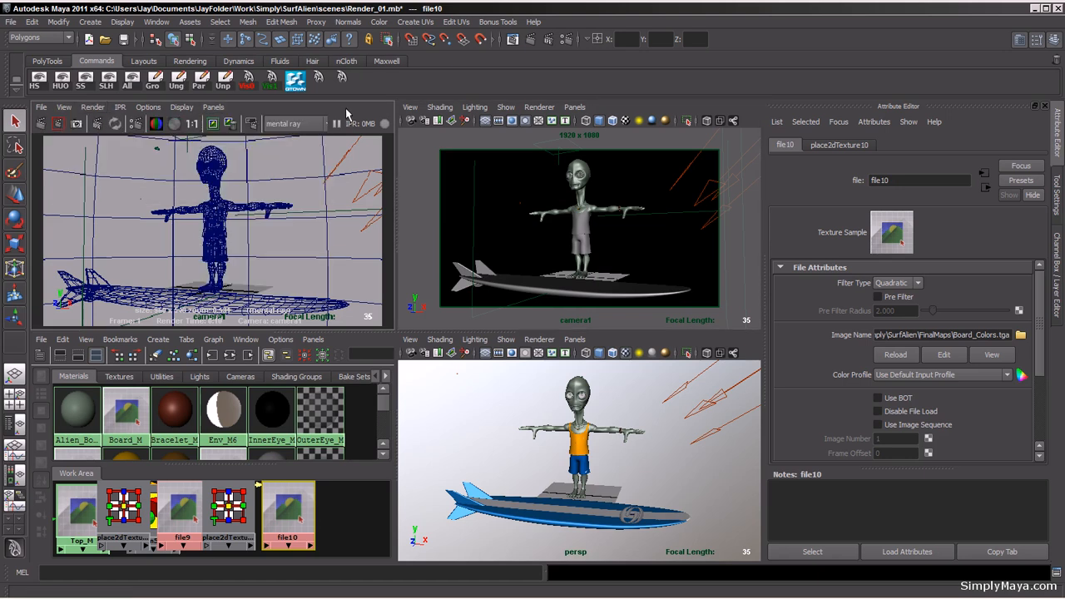
{"action": "left_click", "coordinate": [57, 123]}
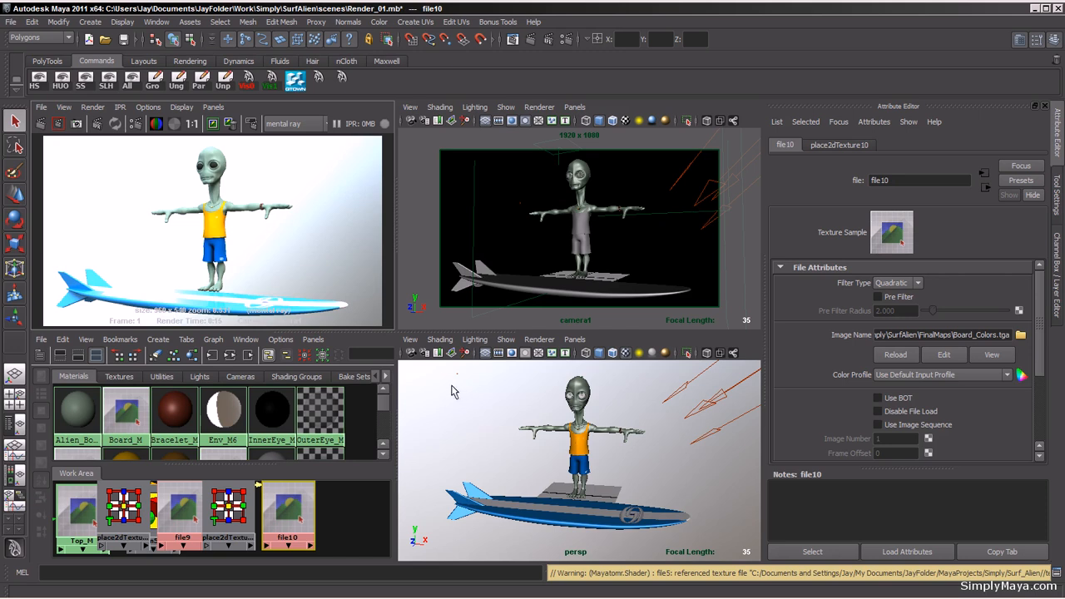
Step: Select spotLight1 in the Outliner and set its intensity to 0.9
{"action": "key", "text": "shift+o"}
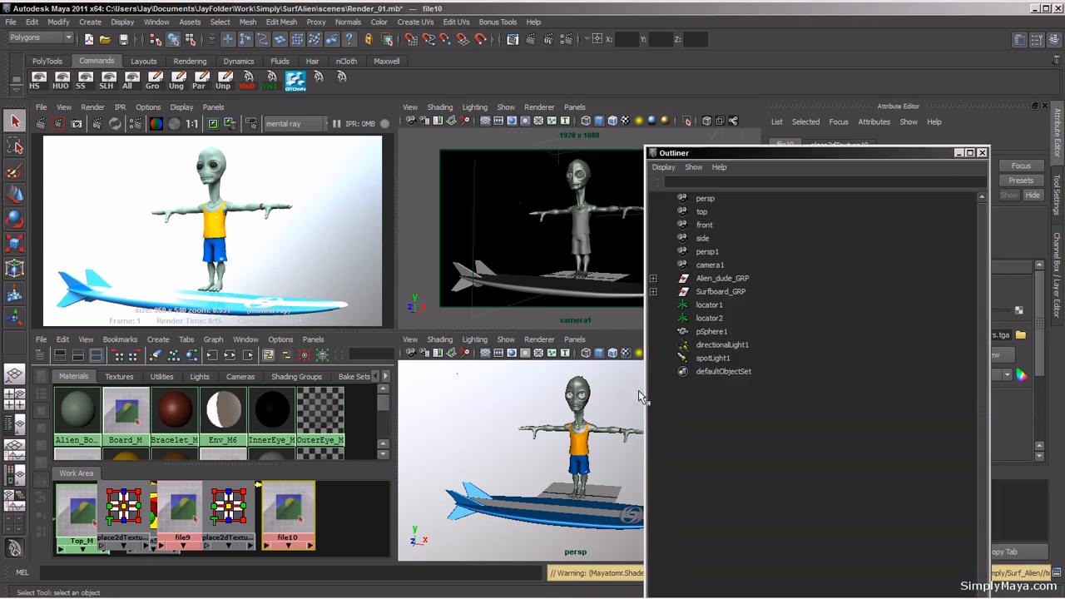
{"action": "left_click", "coordinate": [735, 357]}
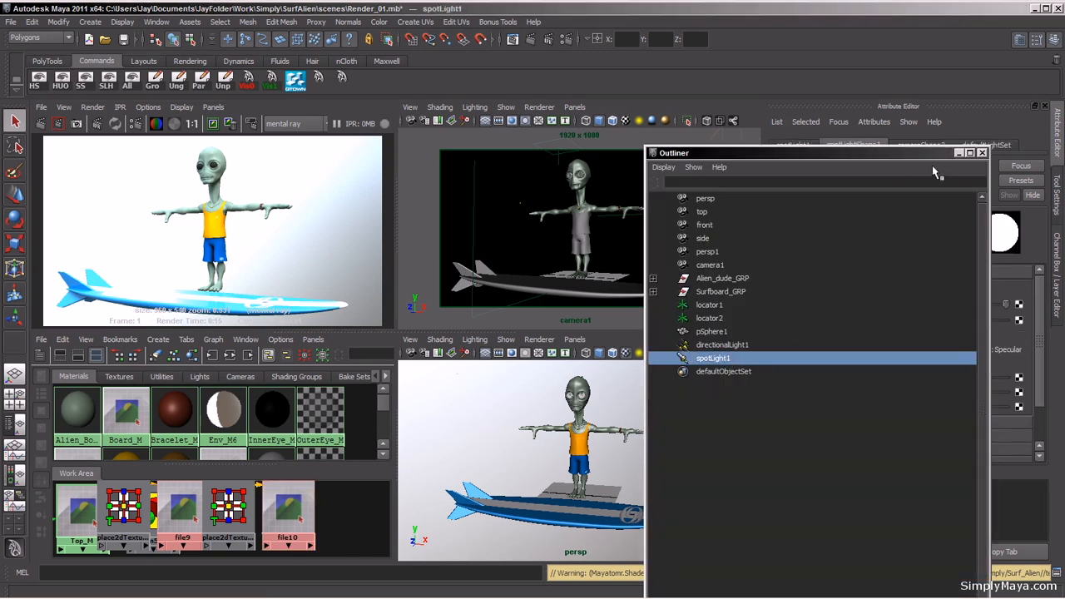
{"action": "left_click_drag", "start_coordinate": [927, 151], "coordinate": [685, 133]}
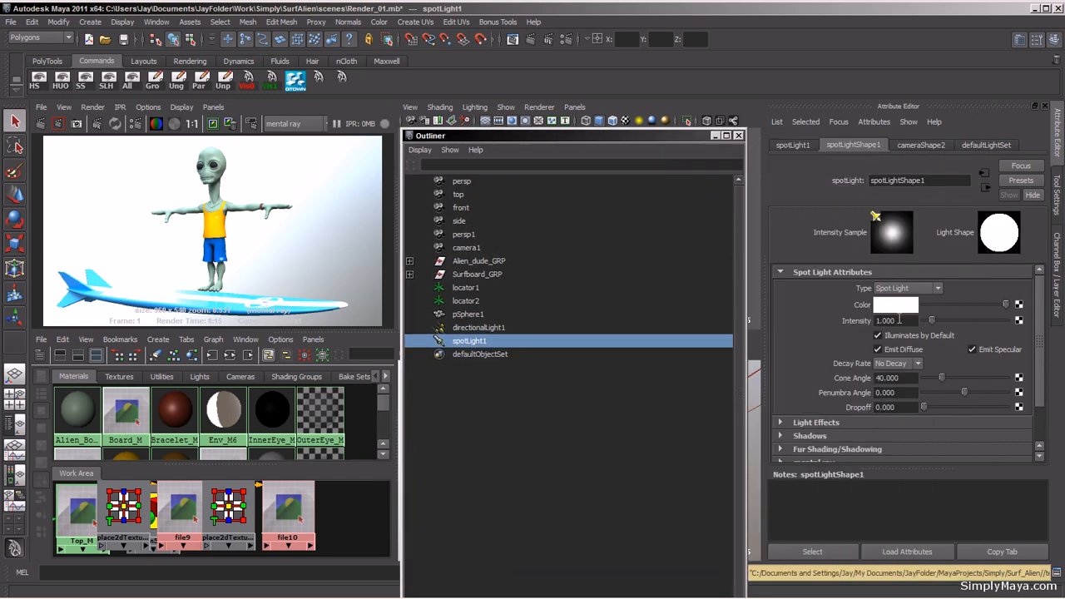
{"action": "left_click_drag", "start_coordinate": [899, 320], "coordinate": [887, 320]}
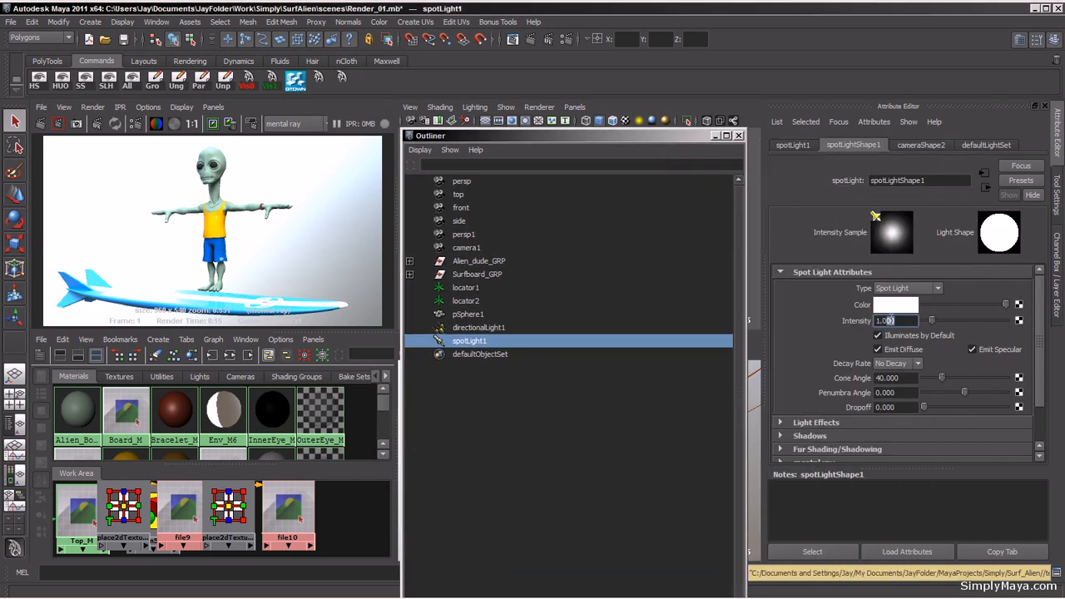
{"action": "type", "text": ".9"}
{"action": "key", "text": "Return"}
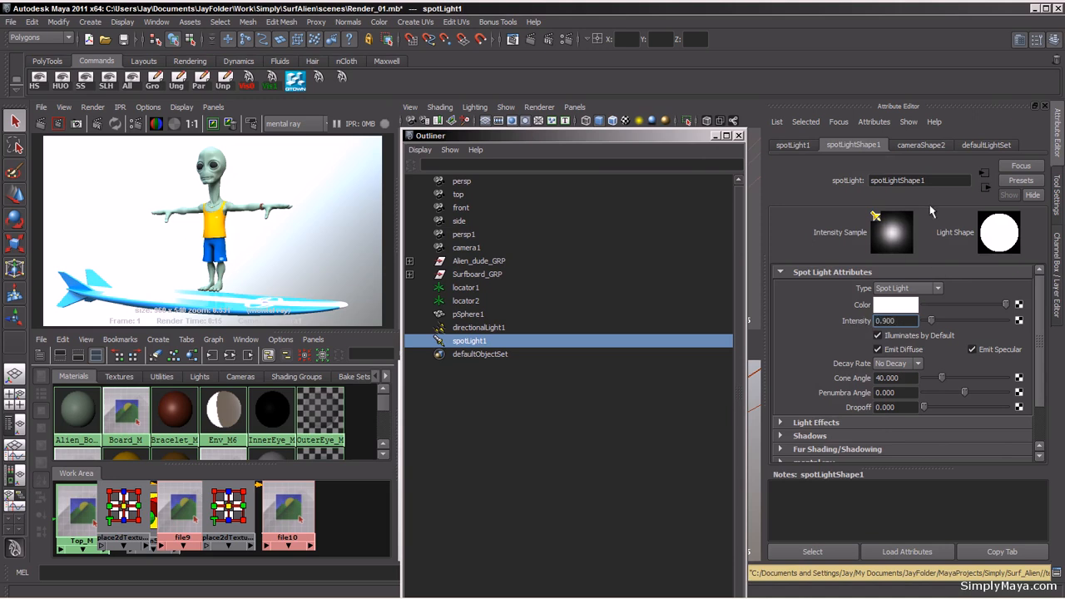
Step: Select directionalLight1 and set its intensity to 0.9
{"action": "left_click_drag", "start_coordinate": [697, 139], "coordinate": [714, 294]}
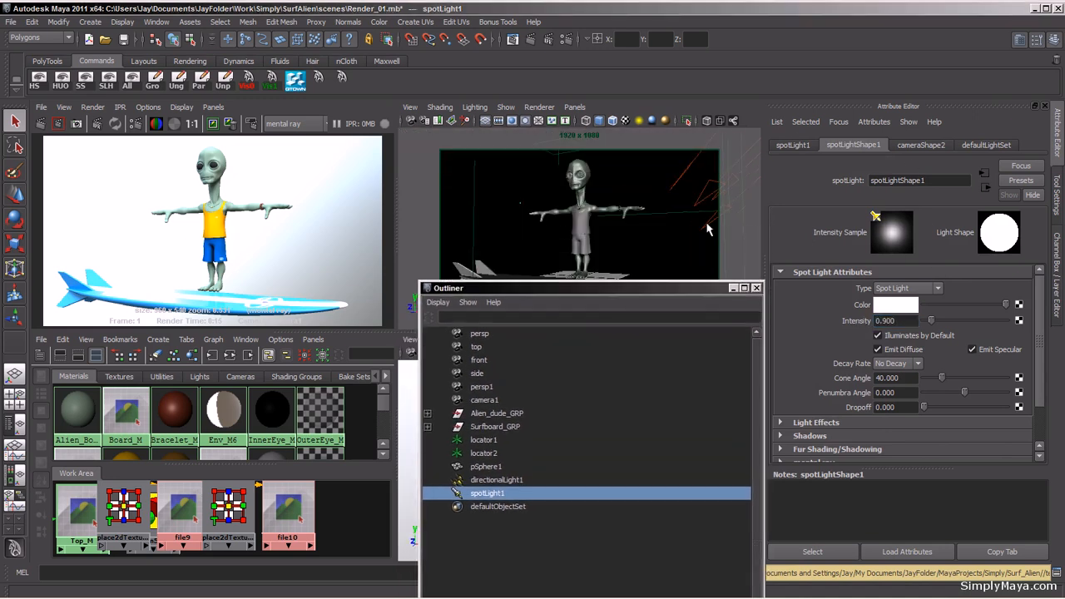
{"action": "left_click", "coordinate": [710, 230]}
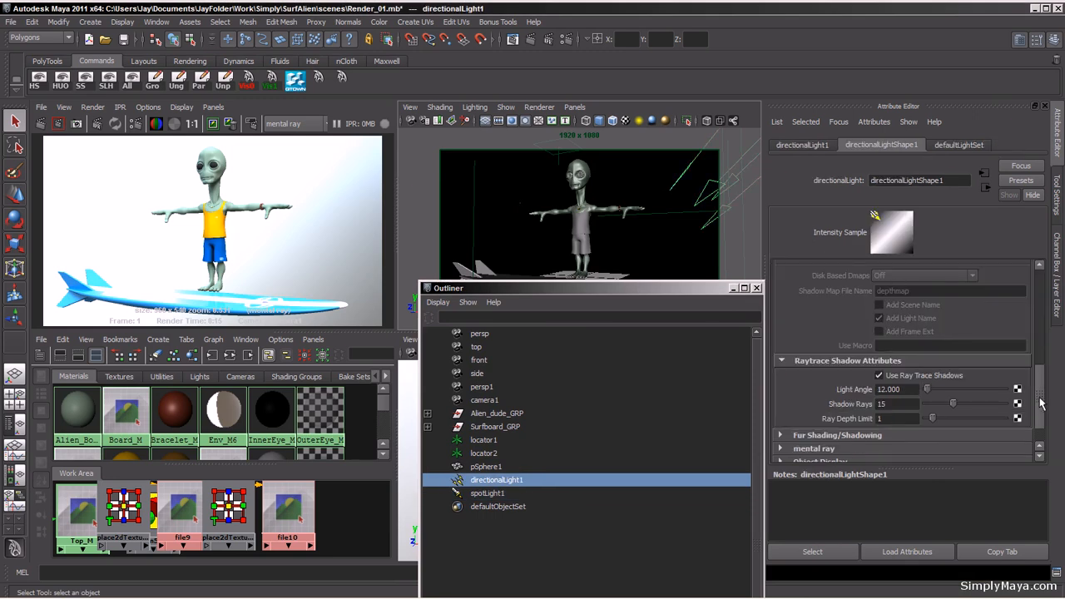
{"action": "left_click_drag", "start_coordinate": [1040, 403], "coordinate": [1040, 303]}
{"action": "double_click", "coordinate": [885, 317]}
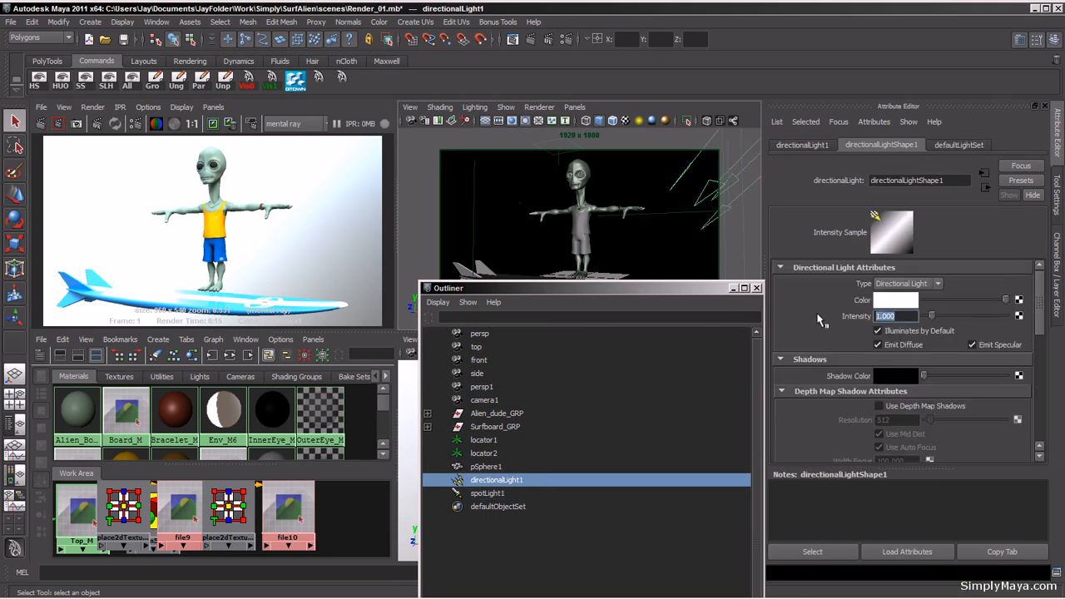
{"action": "type", "text": ".9"}
{"action": "key", "text": "Return"}
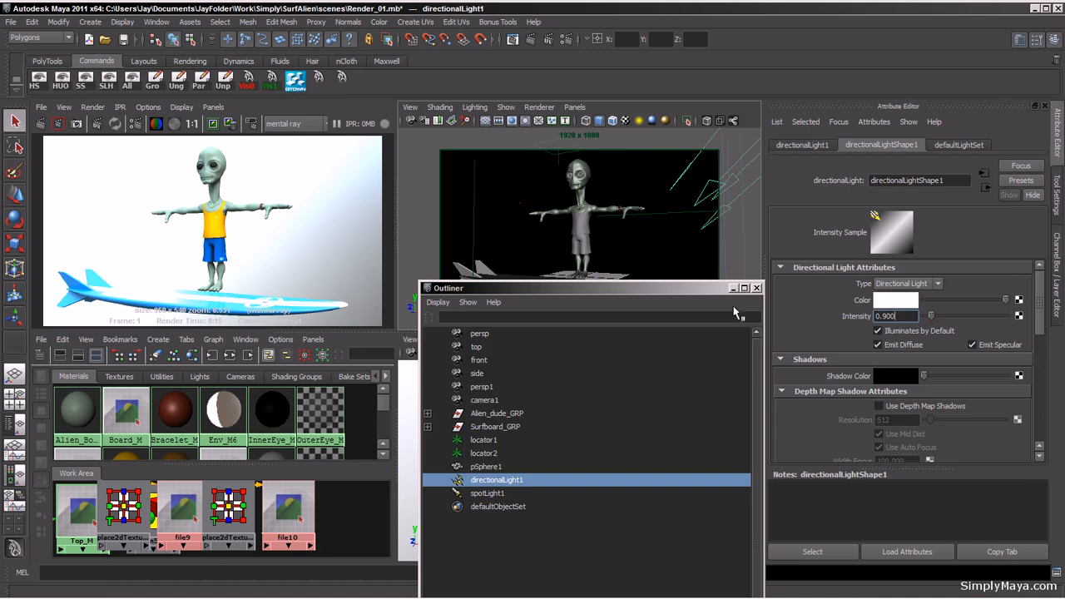
Step: Lower Board_M's eccentricity to about 0.049 and specular roll off to about 0.057, and re-render the preview
{"action": "left_click_drag", "start_coordinate": [684, 289], "coordinate": [903, 65]}
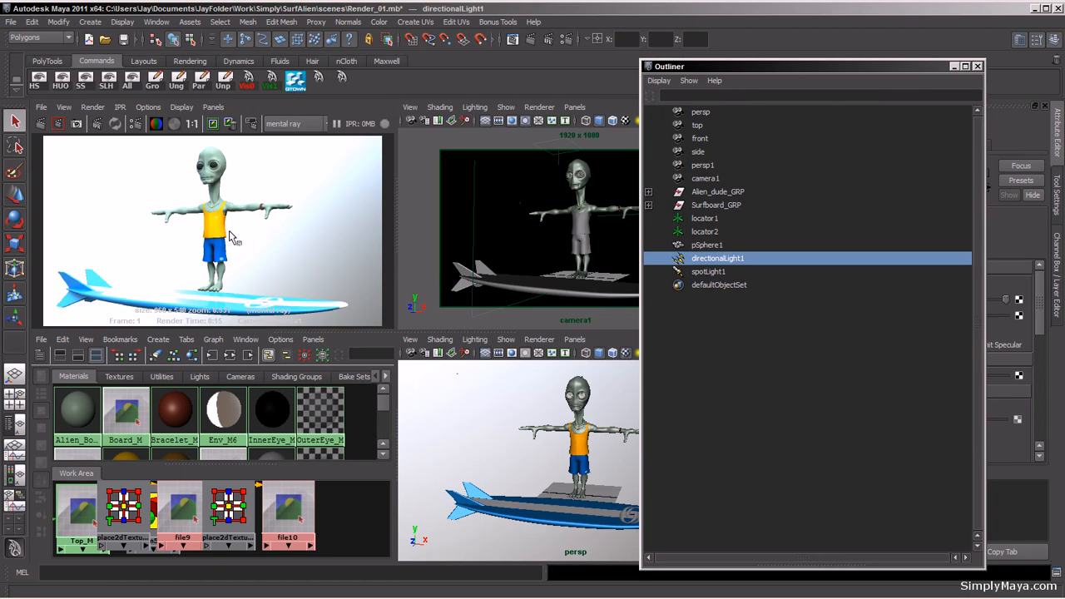
{"action": "left_click_drag", "start_coordinate": [821, 69], "coordinate": [843, 66]}
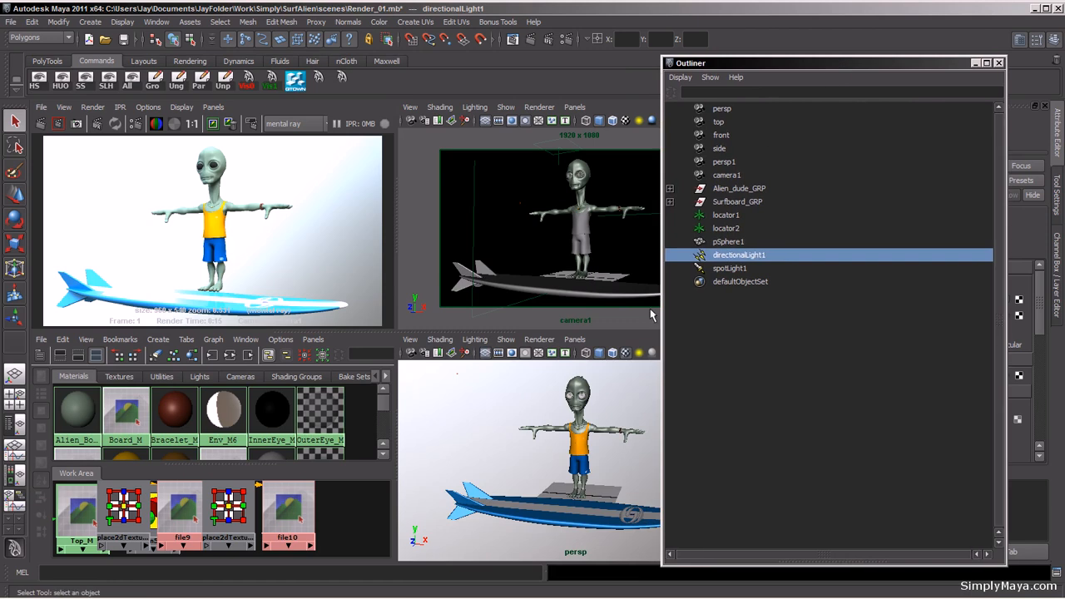
{"action": "left_click", "coordinate": [999, 62]}
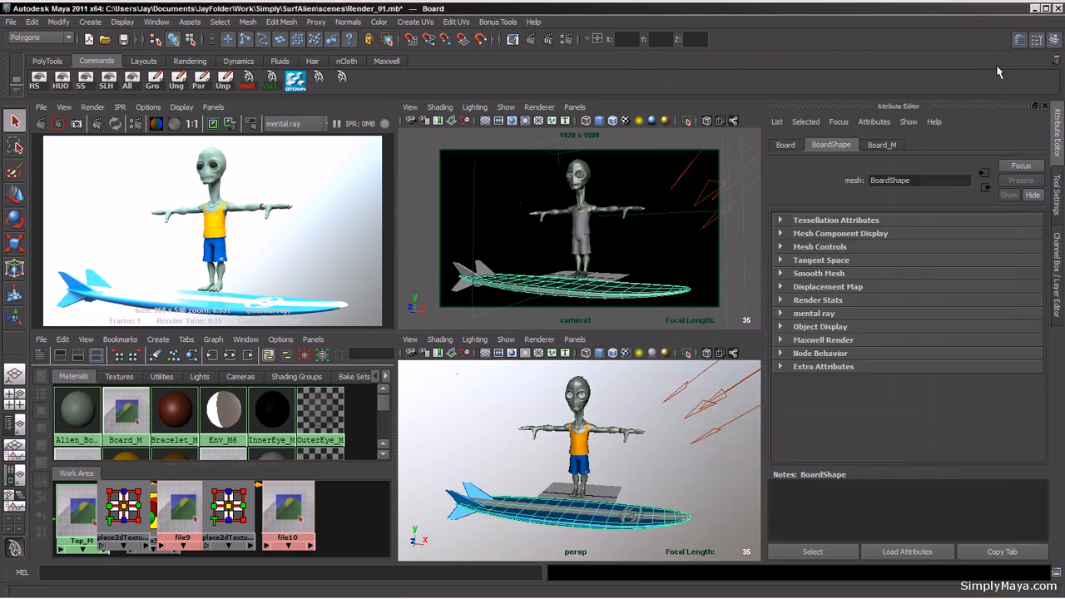
{"action": "left_click", "coordinate": [883, 145]}
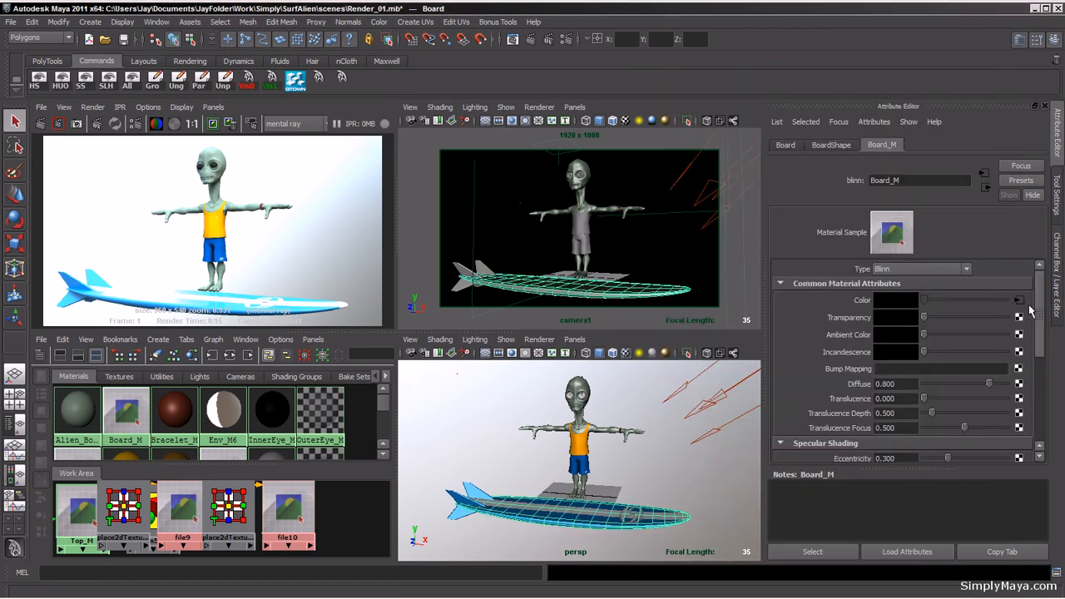
{"action": "mouse_move", "coordinate": [1040, 313]}
{"action": "left_mouse_down"}
{"action": "mouse_move", "coordinate": [1042, 379]}
{"action": "mouse_move", "coordinate": [1041, 361]}
{"action": "left_mouse_up"}
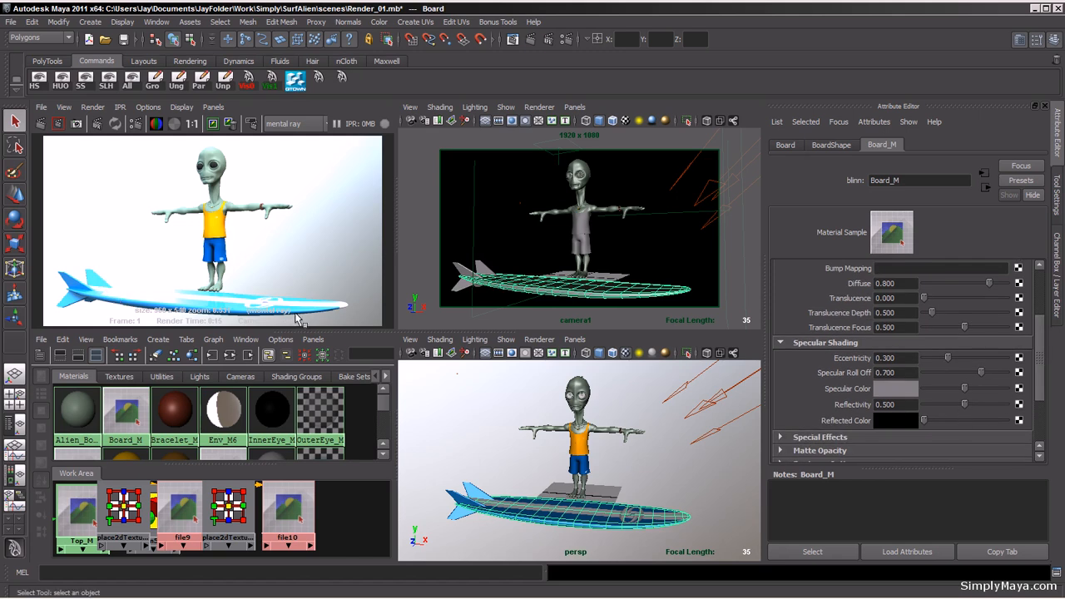
{"action": "left_click_drag", "start_coordinate": [965, 404], "coordinate": [929, 373]}
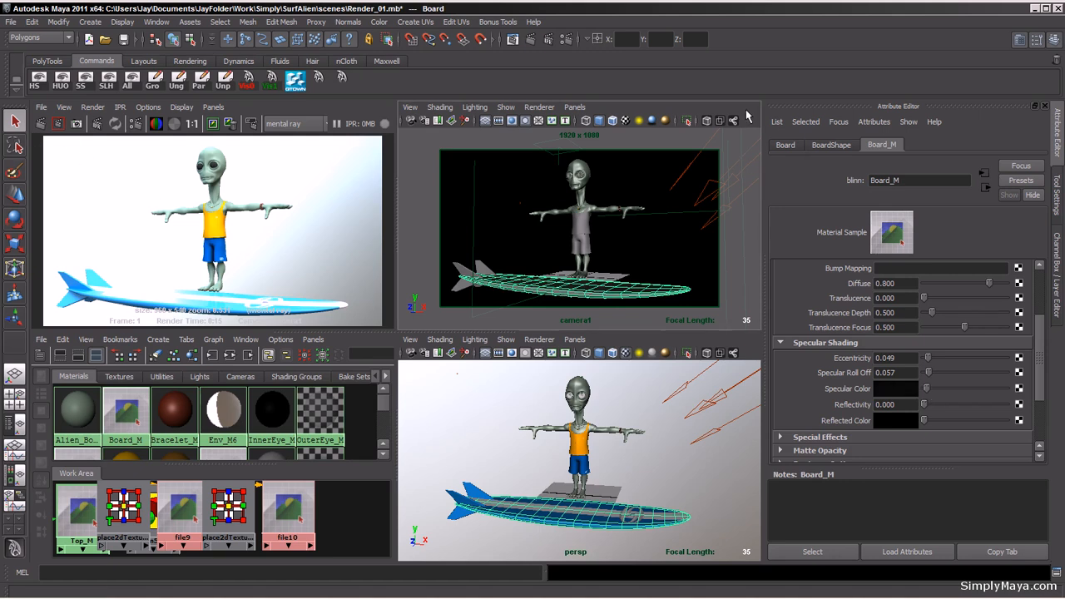
{"action": "left_click", "coordinate": [213, 123]}
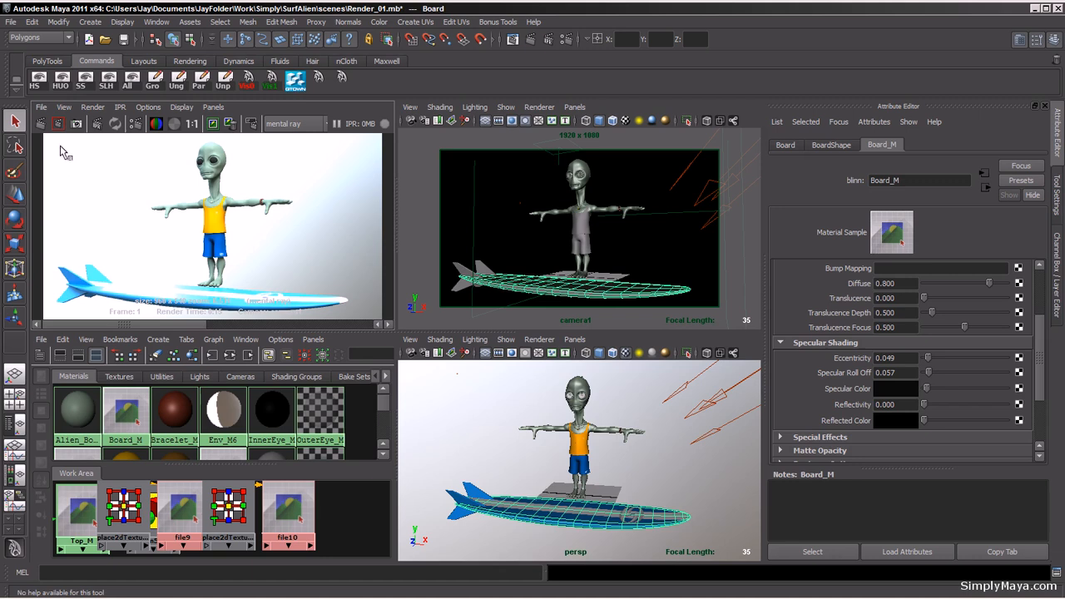
{"action": "left_click", "coordinate": [40, 125]}
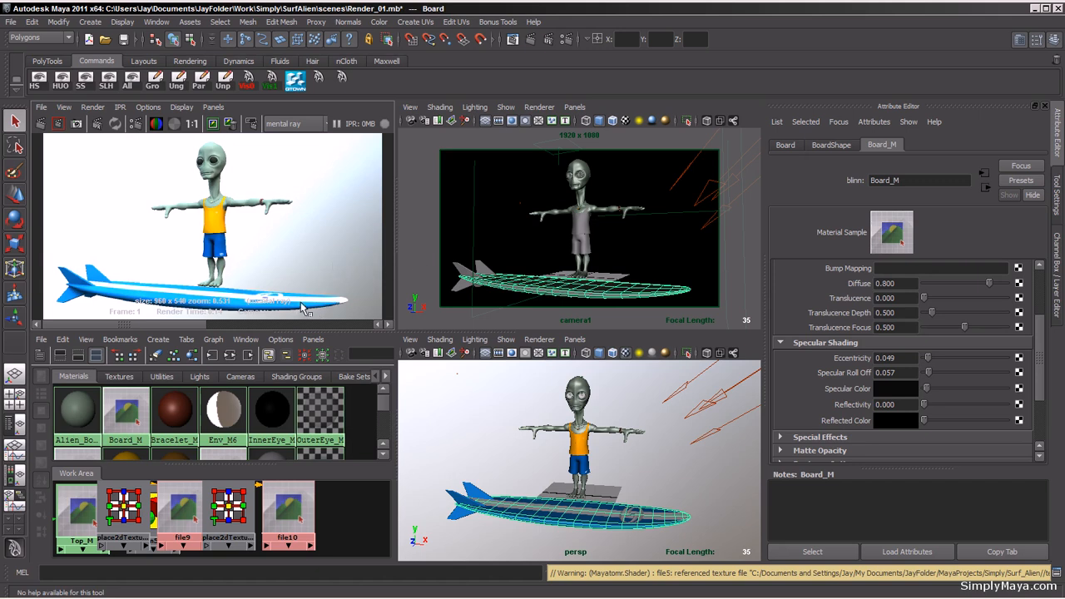
Step: Select the environment sphere and rename it Env_Sphere
{"action": "left_click", "coordinate": [496, 226]}
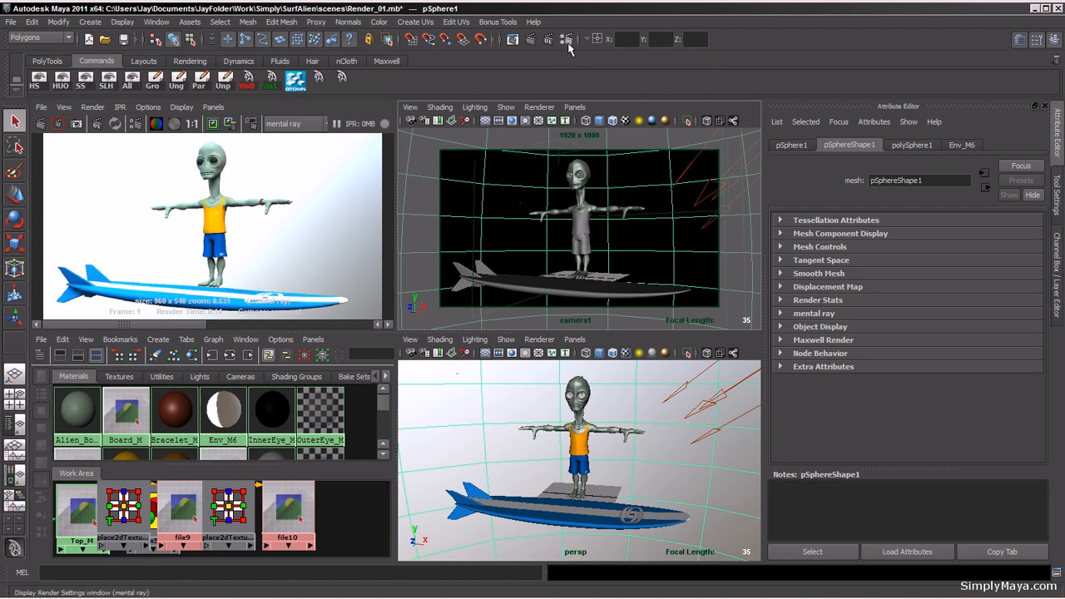
{"action": "left_click", "coordinate": [970, 145]}
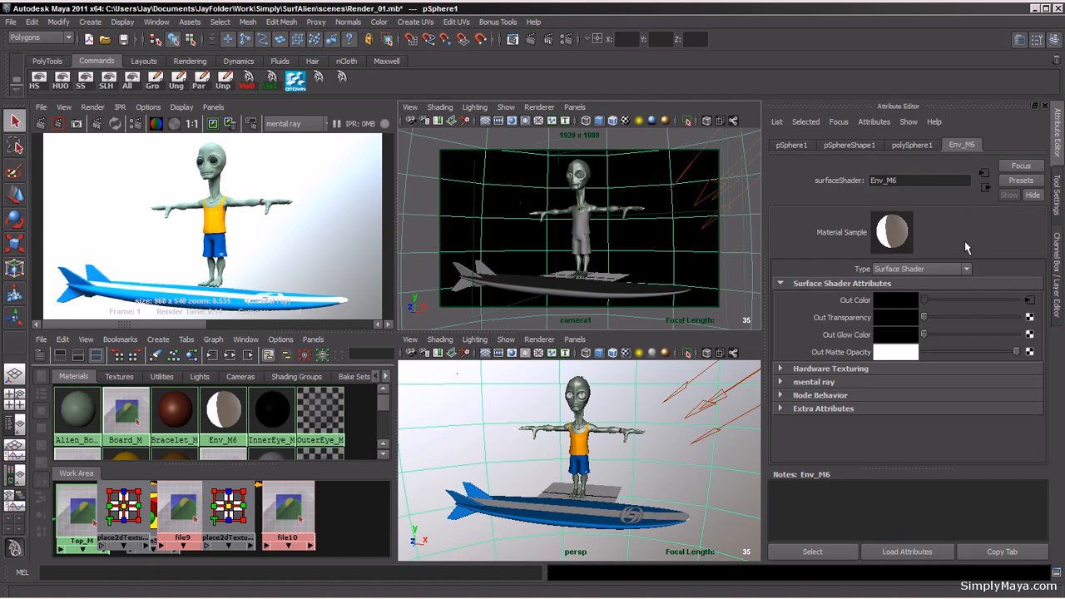
{"action": "left_click", "coordinate": [793, 145]}
{"action": "left_click", "coordinate": [865, 146]}
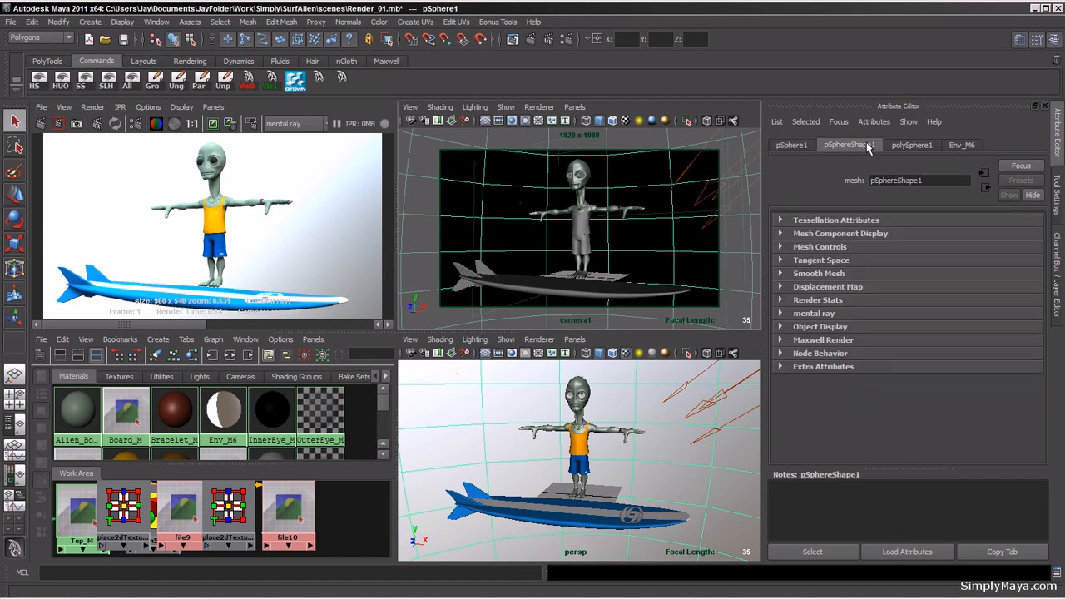
{"action": "key", "text": "ctrl+a"}
{"action": "left_click", "coordinate": [955, 149]}
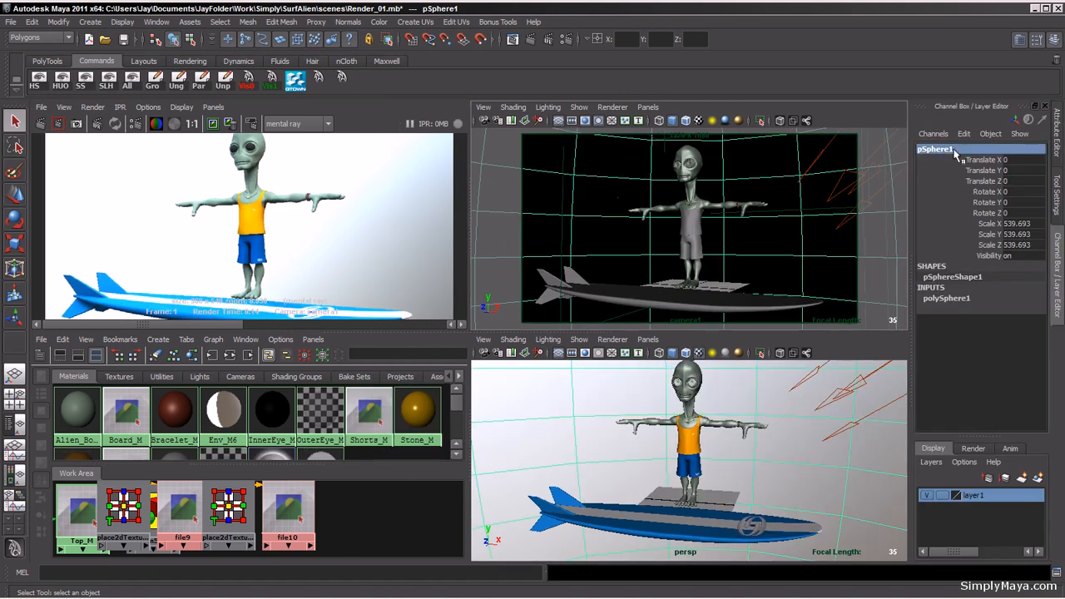
{"action": "type", "text": "Eb"}
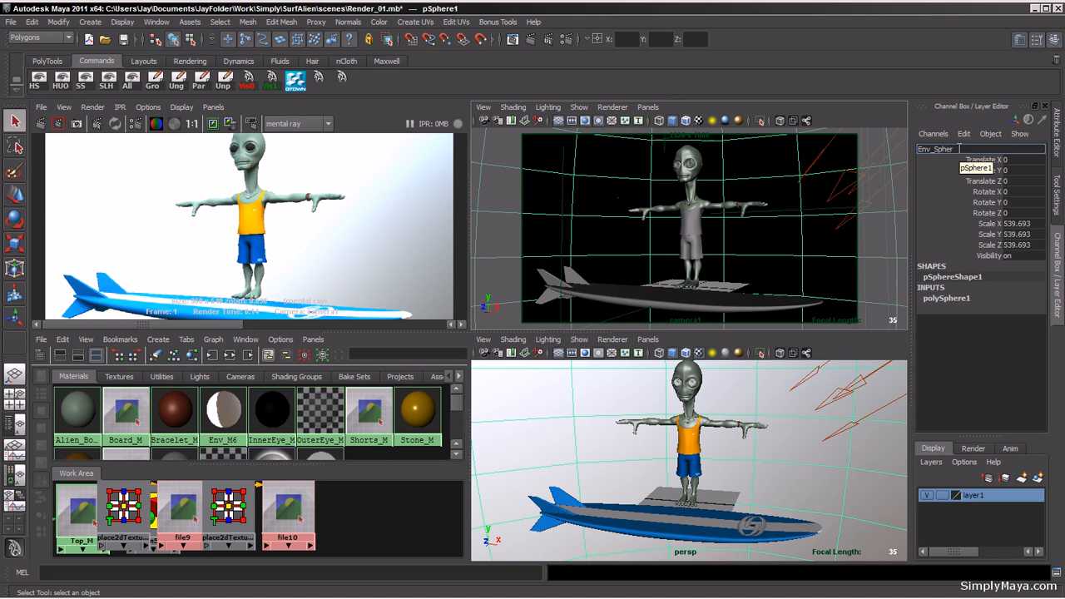
{"action": "type", "text": "v_Sphere"}
{"action": "key", "text": "Return"}
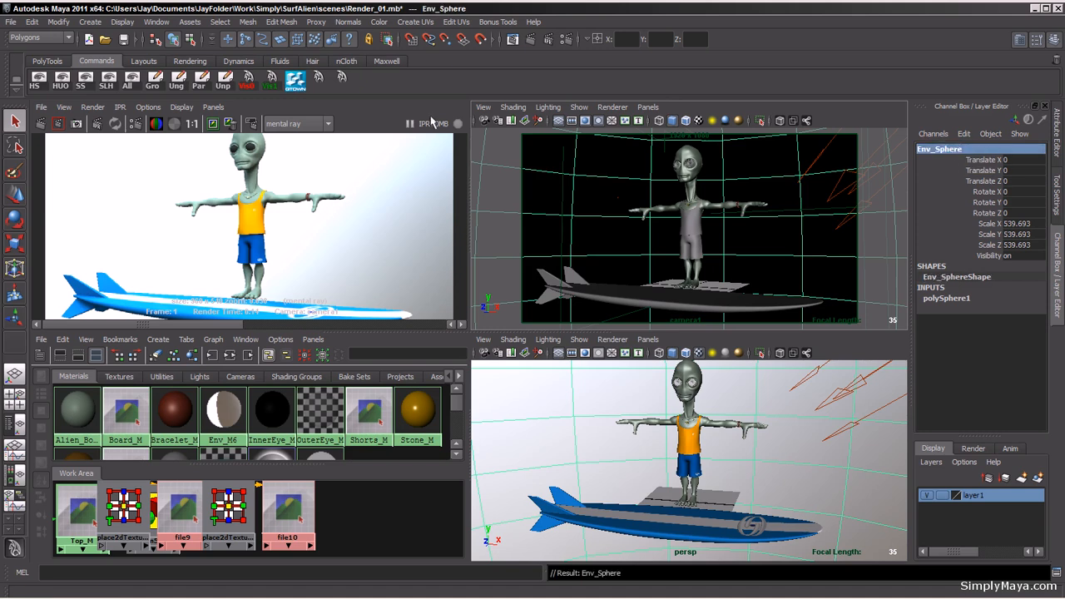
Step: Freeze Env_Sphere's transformations and delete its construction history
{"action": "left_click", "coordinate": [37, 63]}
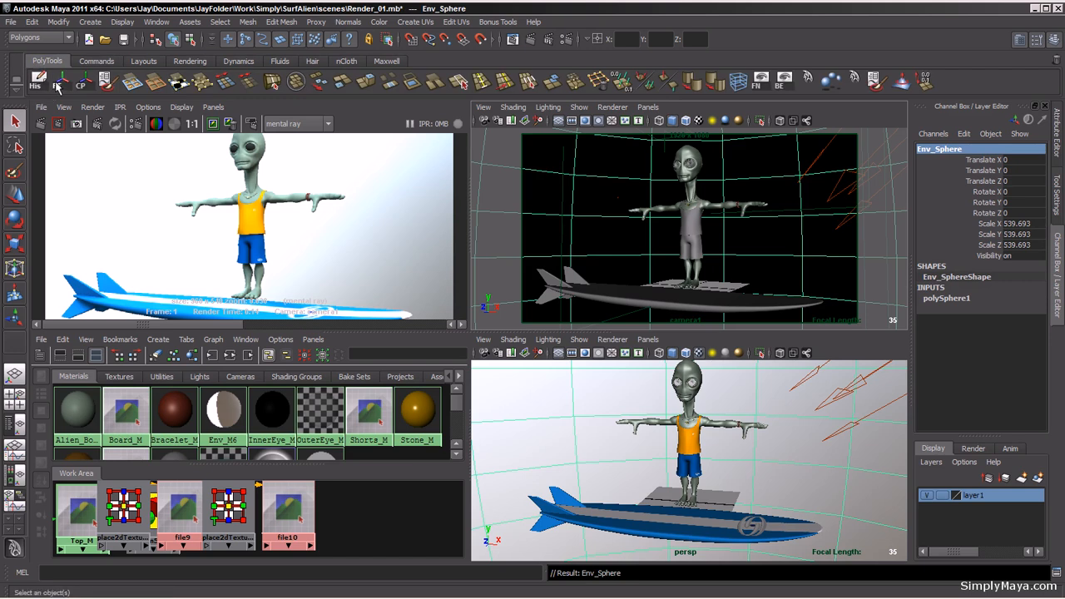
{"action": "left_click", "coordinate": [58, 82]}
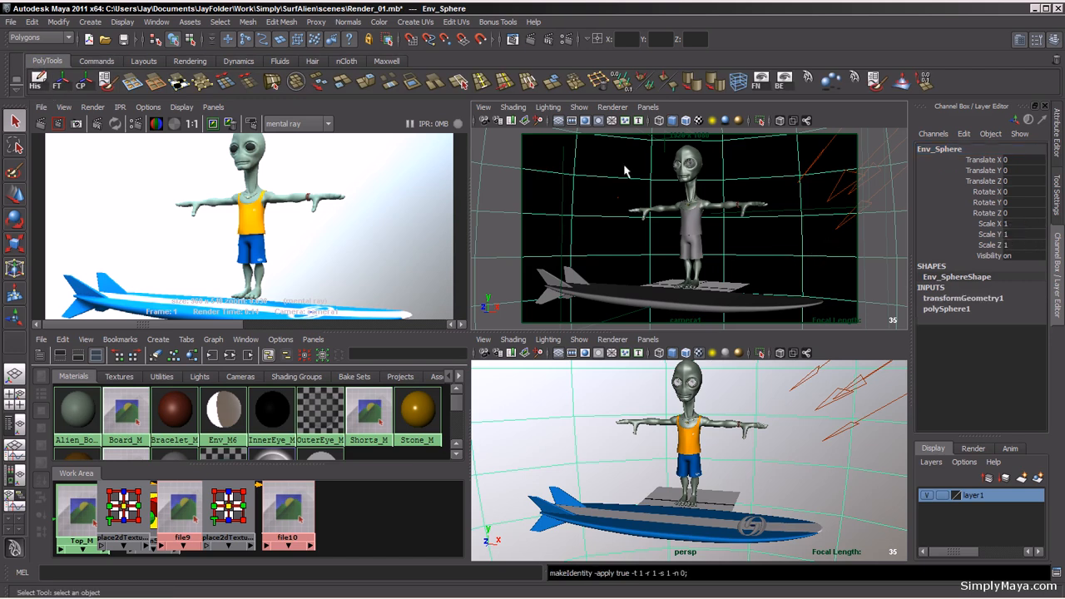
{"action": "left_click", "coordinate": [37, 81]}
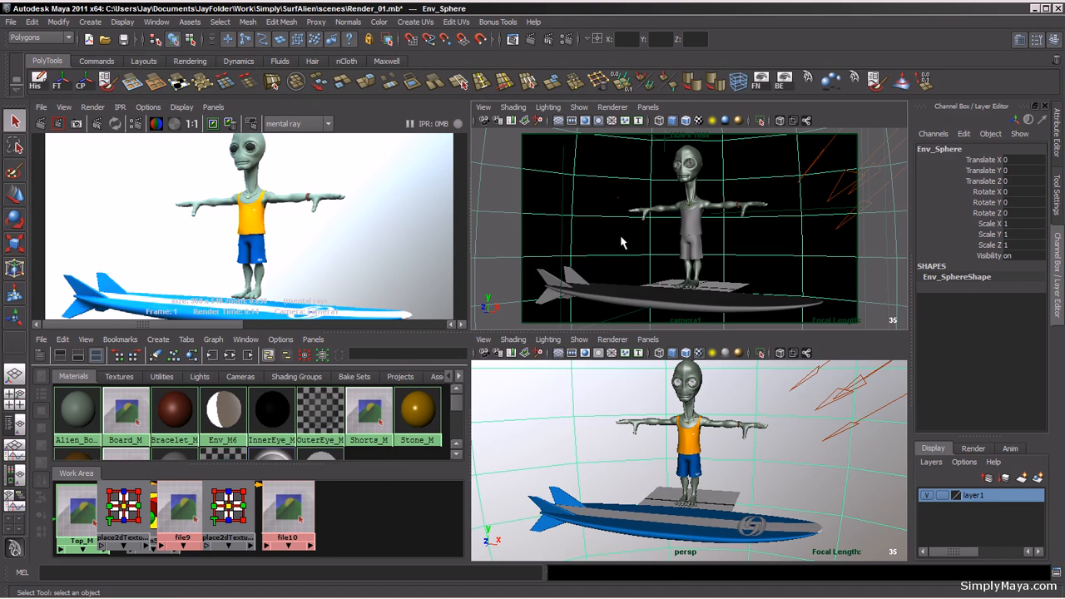
Step: Open the file texture connected to the Env_M6 surface shader's out color
{"action": "key", "text": "ctrl+a"}
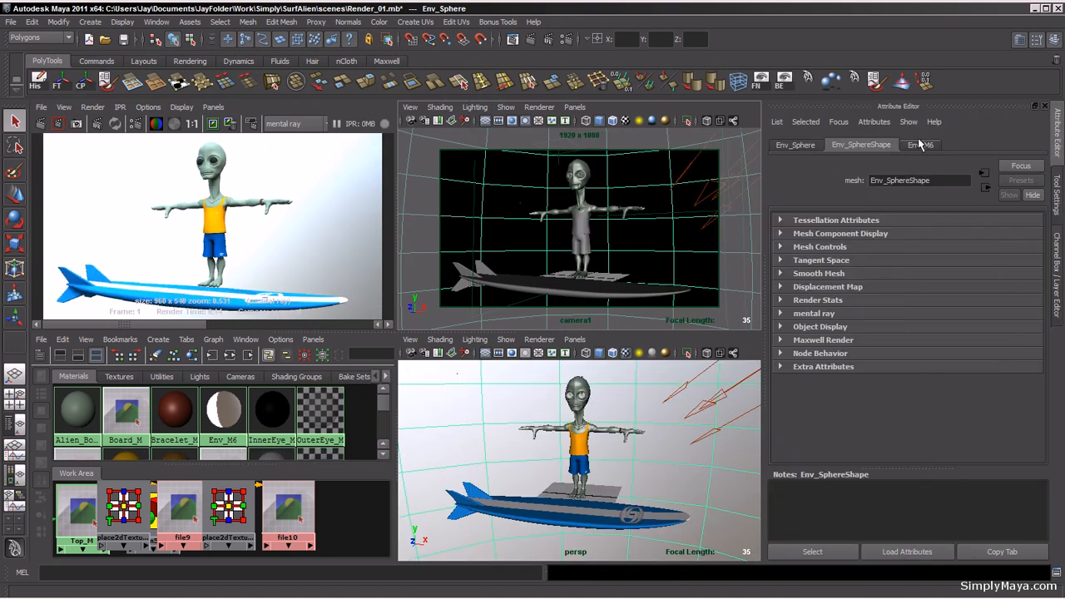
{"action": "left_click", "coordinate": [921, 145]}
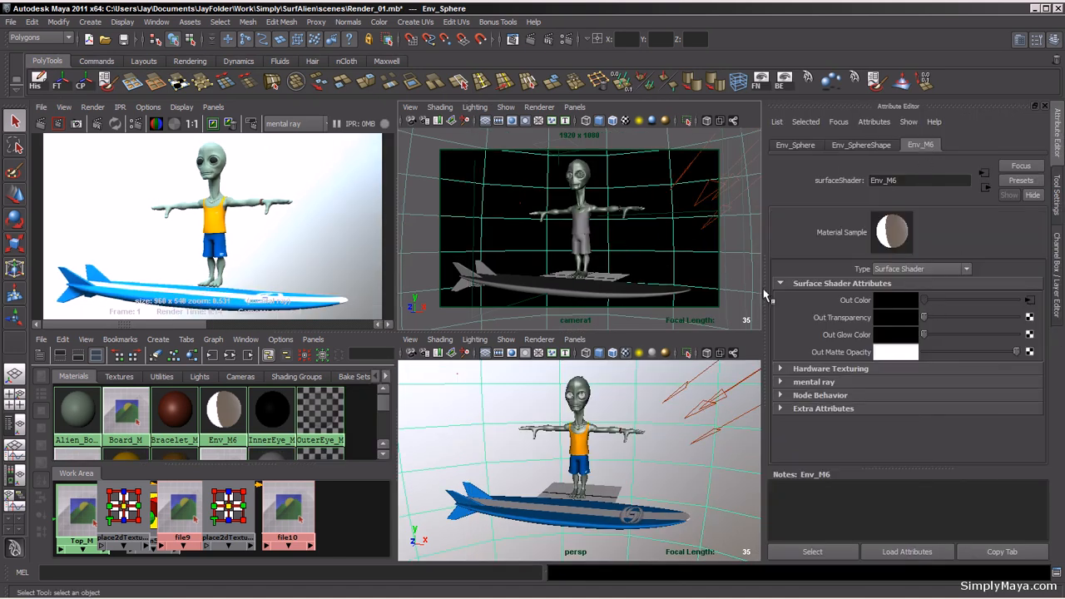
{"action": "left_click", "coordinate": [1030, 300]}
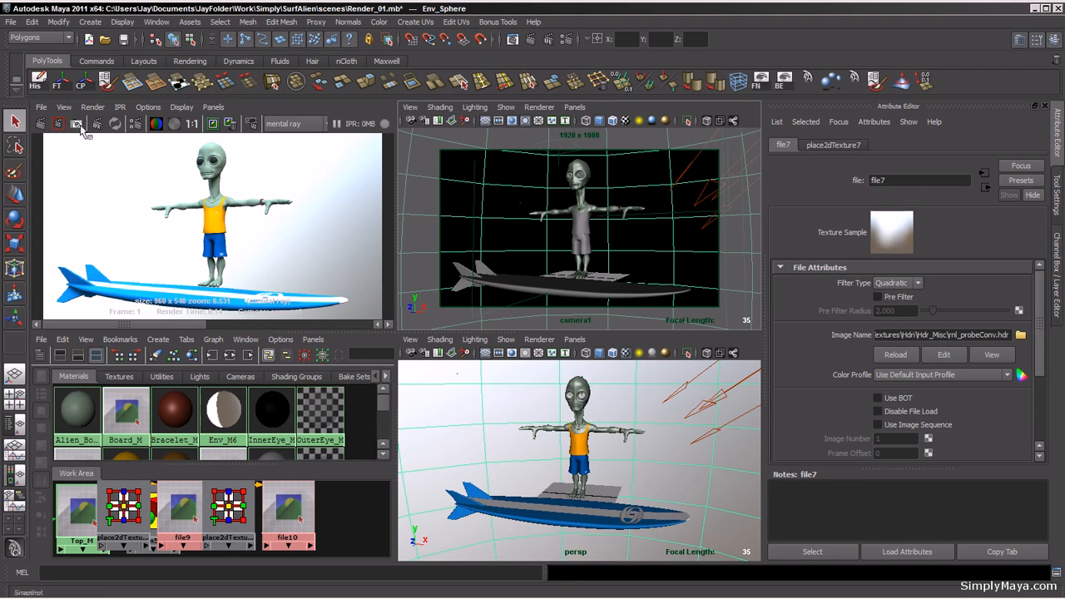
Step: Lower the environment texture's color gain under Color Balance and re-render the camera preview
{"action": "left_click_drag", "start_coordinate": [1040, 301], "coordinate": [1046, 376]}
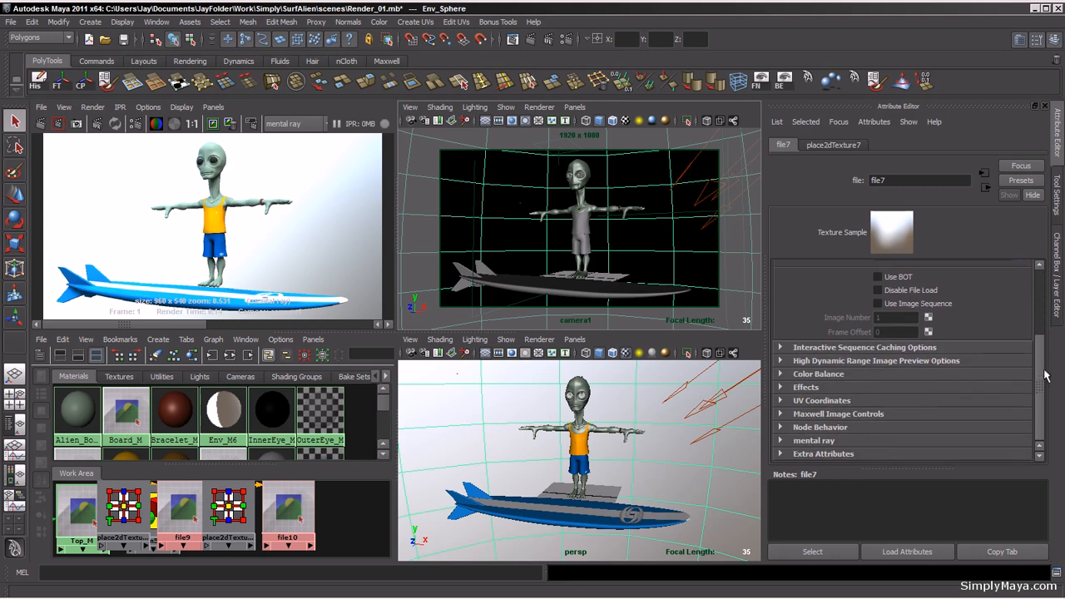
{"action": "left_click", "coordinate": [781, 375]}
{"action": "left_click_drag", "start_coordinate": [1007, 411], "coordinate": [996, 415]}
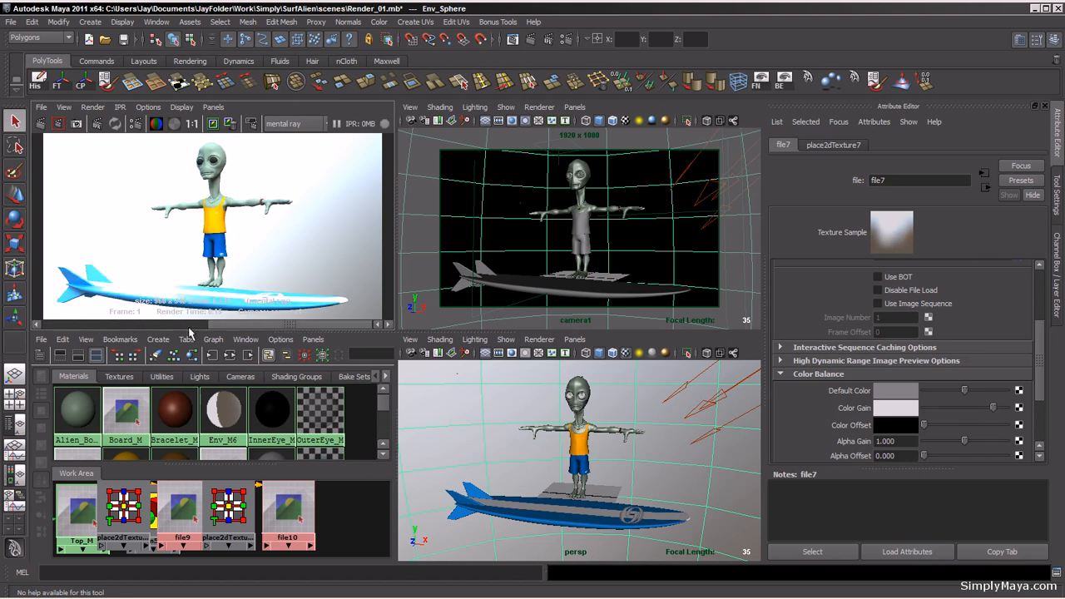
{"action": "key", "text": "space"}
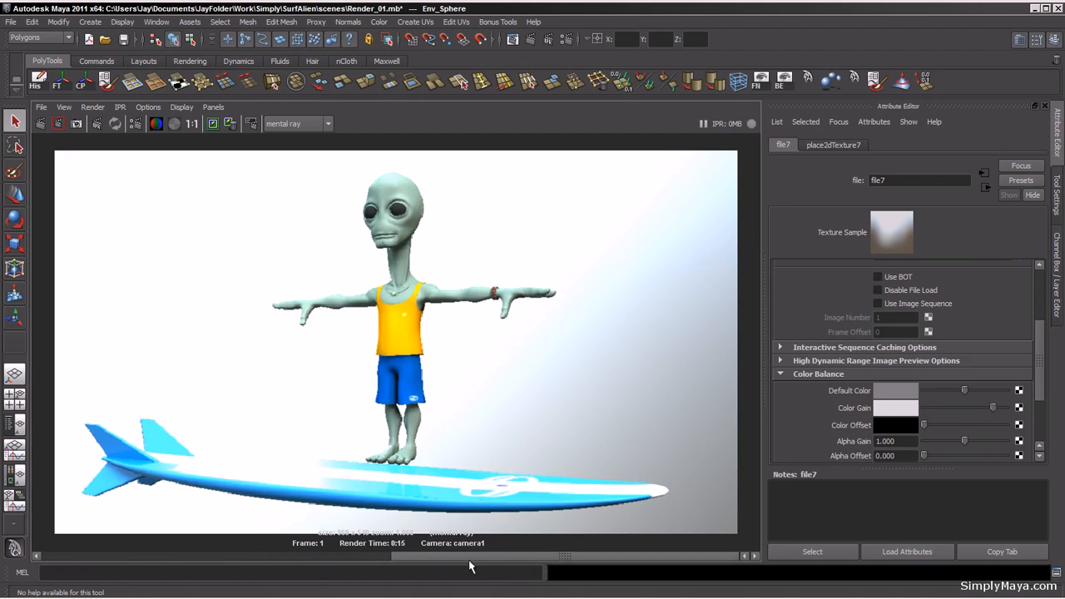
{"action": "left_click_drag", "start_coordinate": [469, 566], "coordinate": [280, 535]}
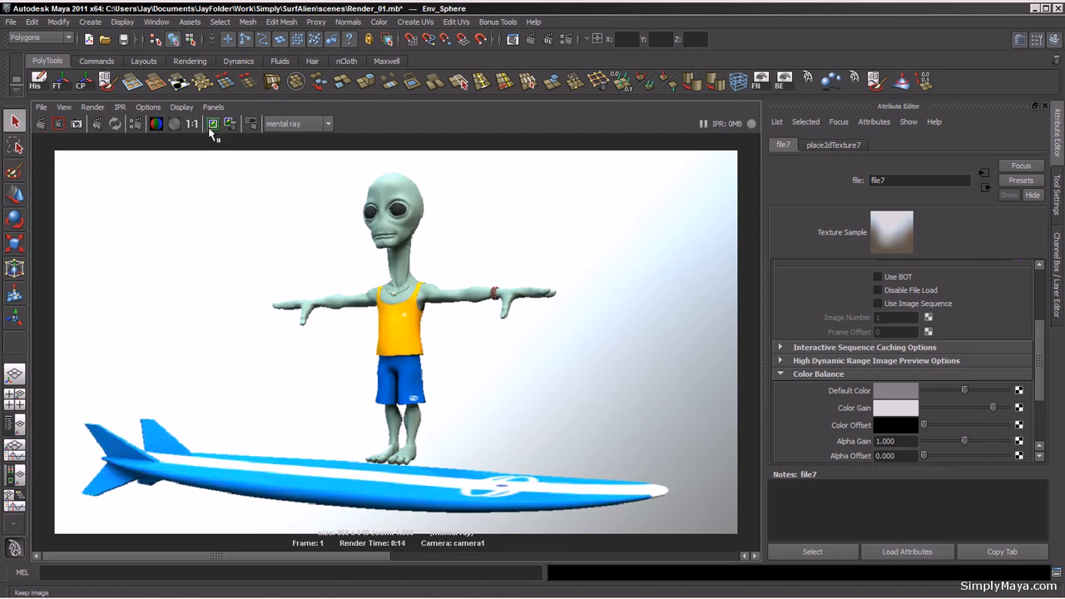
{"action": "left_click", "coordinate": [41, 123]}
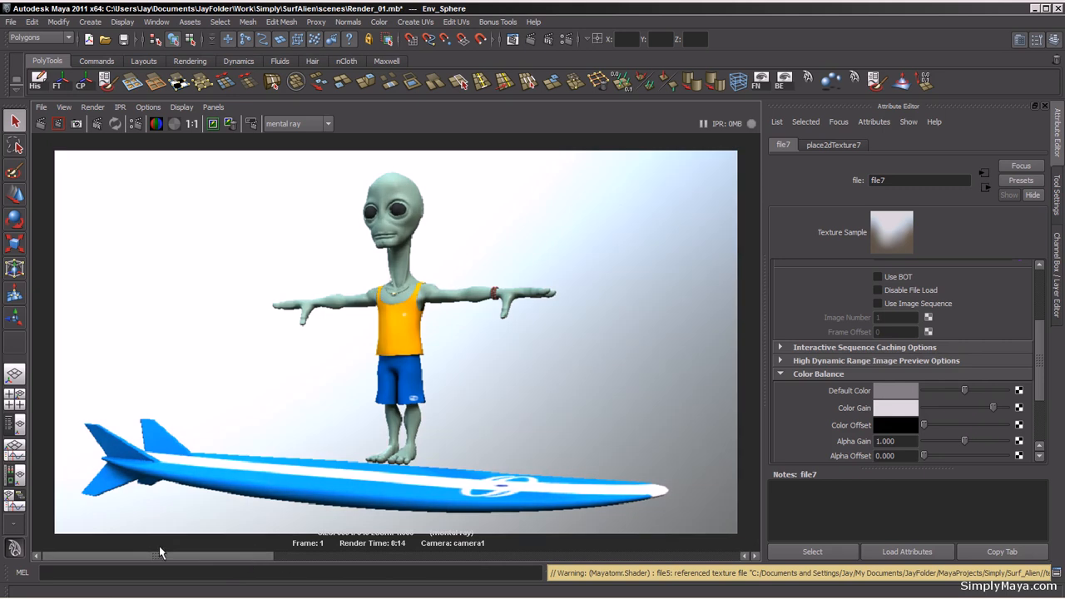
Step: Lower the environment texture's color gain slightly more and re-render the preview
{"action": "left_click_drag", "start_coordinate": [159, 554], "coordinate": [121, 555]}
{"action": "left_click_drag", "start_coordinate": [992, 407], "coordinate": [987, 408]}
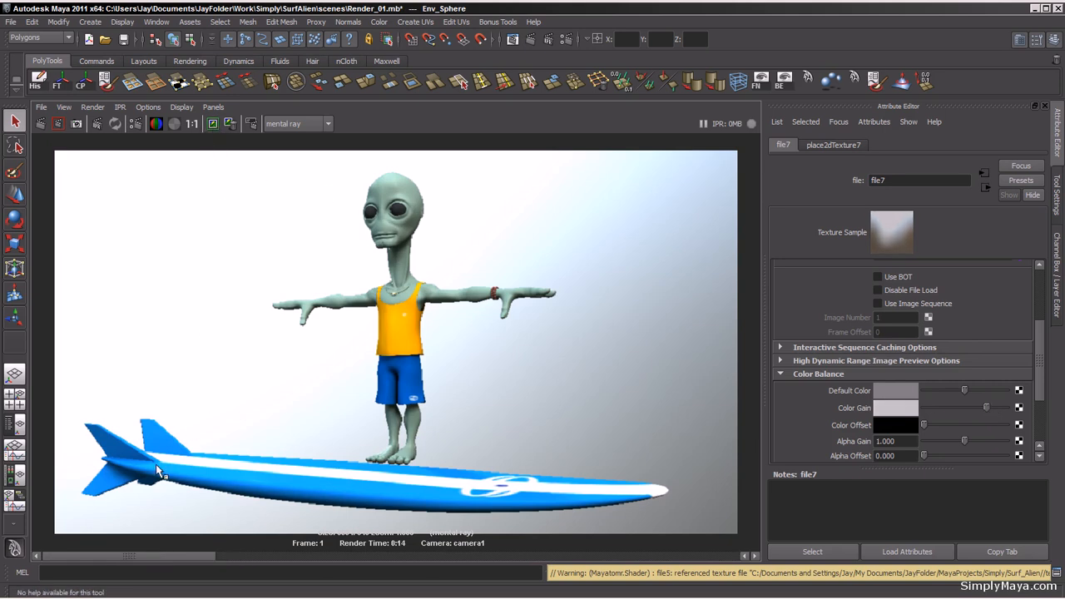
{"action": "left_click", "coordinate": [40, 123]}
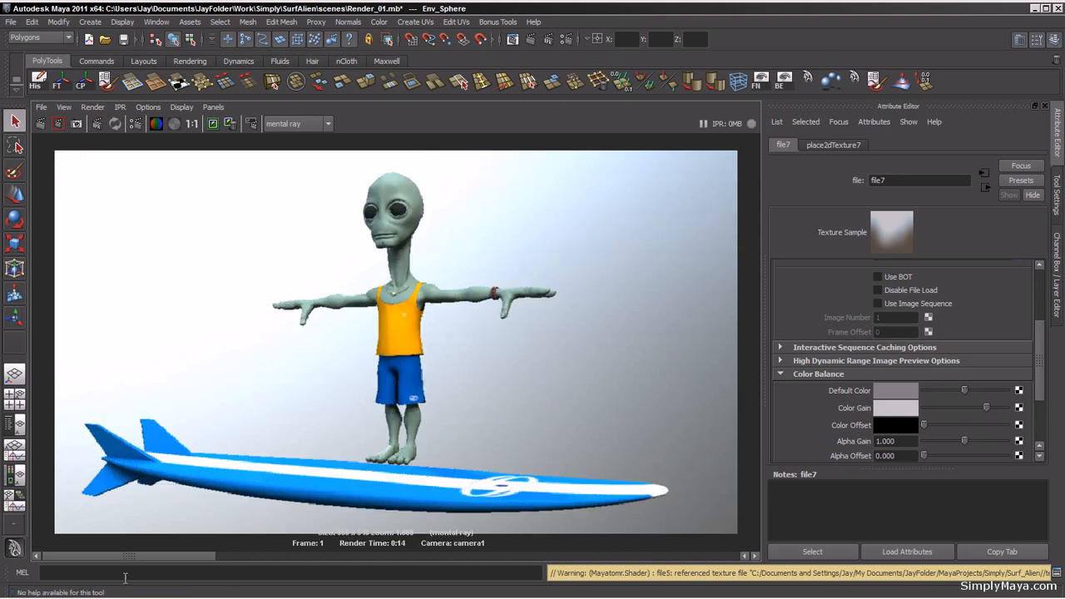
Step: Select the surfboard's parent group Surfboard_GRP and delete it
{"action": "left_click_drag", "start_coordinate": [204, 558], "coordinate": [253, 556]}
{"action": "left_click_drag", "start_coordinate": [364, 566], "coordinate": [2, 554]}
{"action": "key", "text": "space"}
{"action": "left_click", "coordinate": [603, 298]}
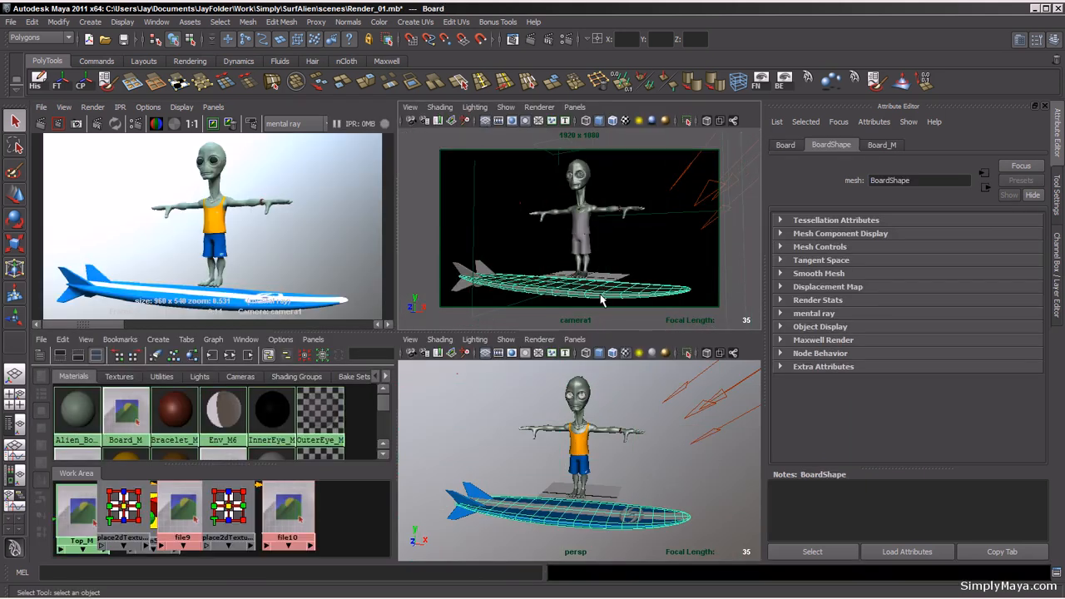
{"action": "key", "text": "Up"}
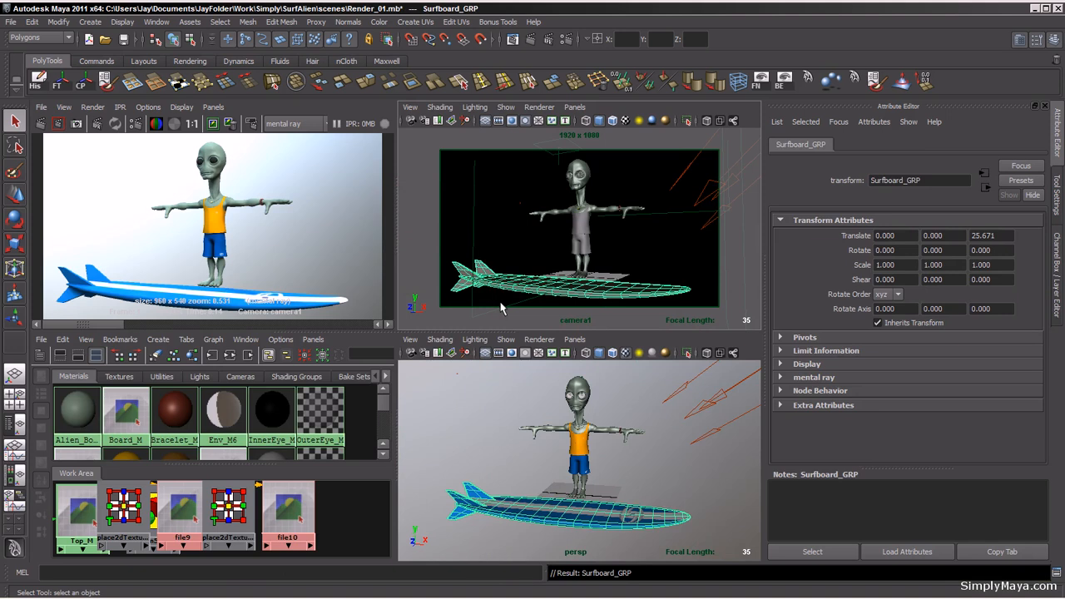
{"action": "key", "text": "Delete"}
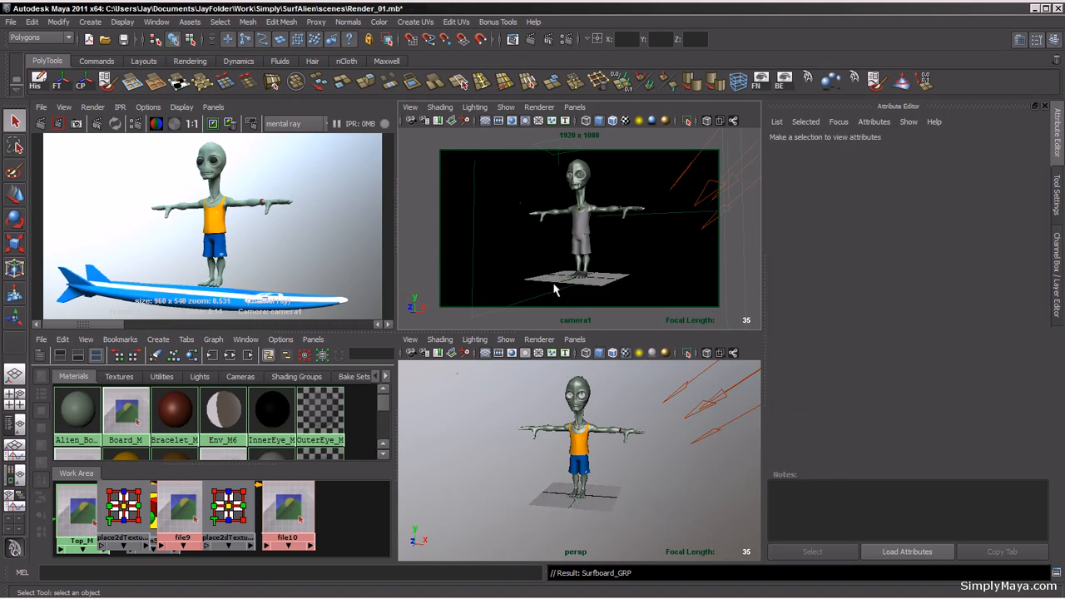
Step: Re-render the camera preview of the alien without the surfboard
{"action": "right_click_drag", "start_coordinate": [556, 260], "coordinate": [583, 268], "text": "alt"}
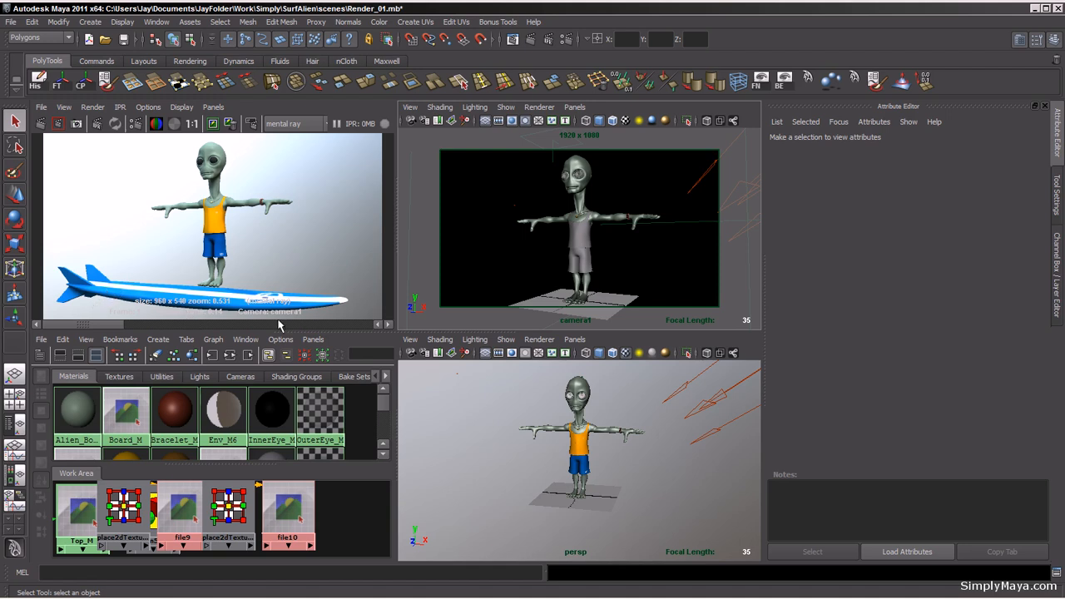
{"action": "left_click", "coordinate": [40, 124]}
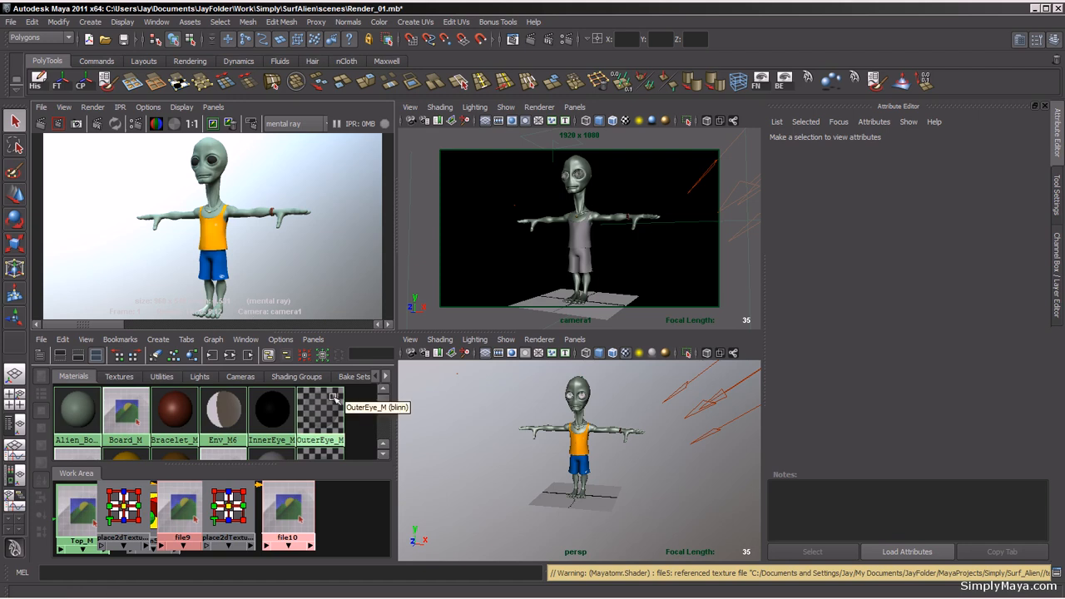
Step: Show the Hypershade create bar, open the mental ray materials, and clear the work area graph
{"action": "left_click", "coordinate": [40, 356]}
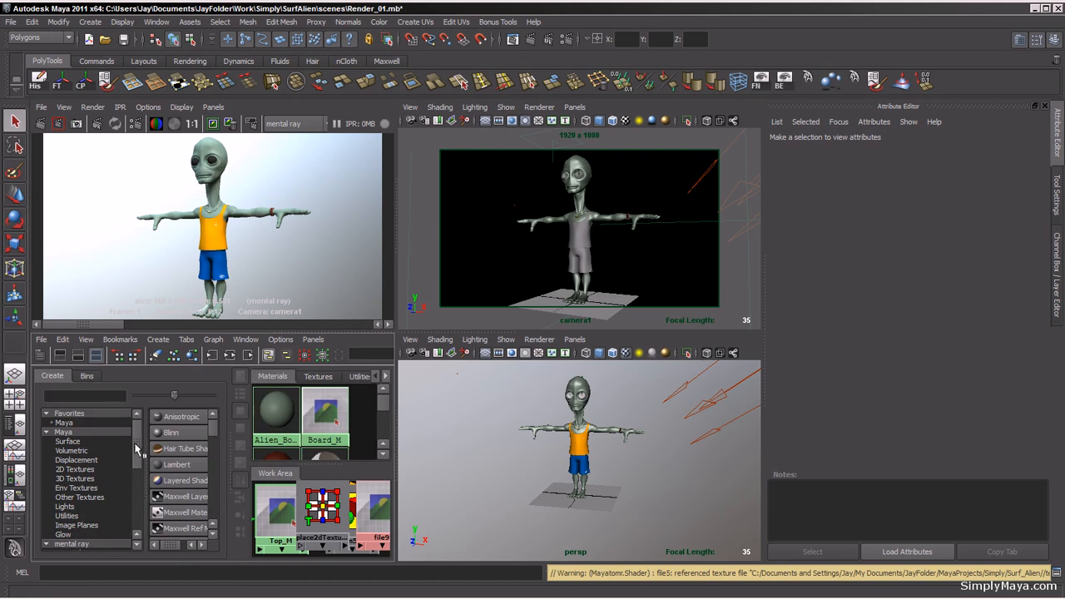
{"action": "scroll", "coordinate": [135, 470], "scroll_direction": "down", "scroll_amount": 3}
{"action": "left_click", "coordinate": [69, 479]}
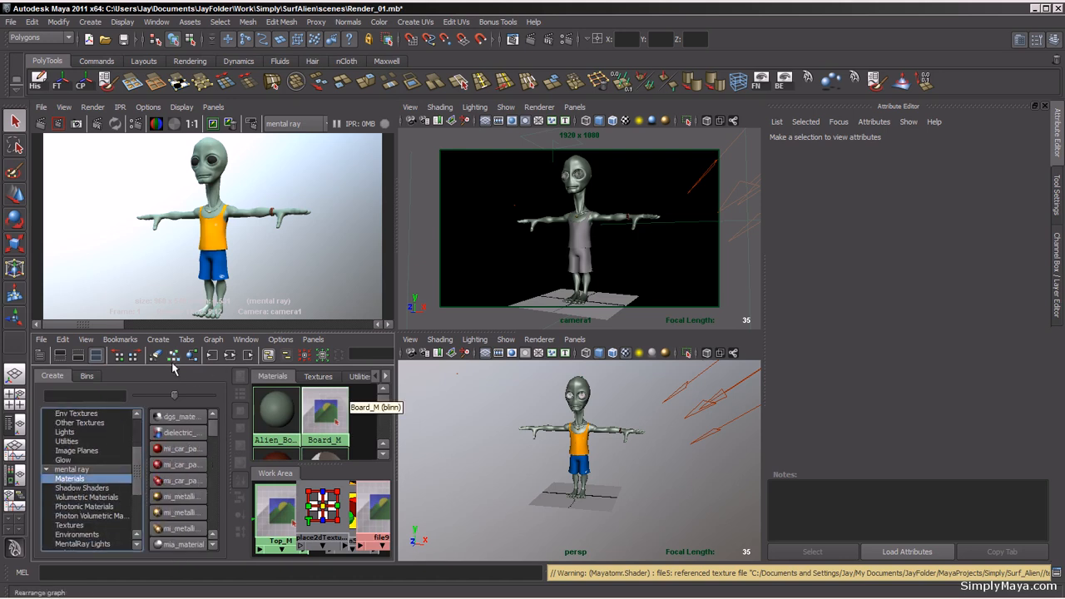
{"action": "left_click", "coordinate": [213, 340]}
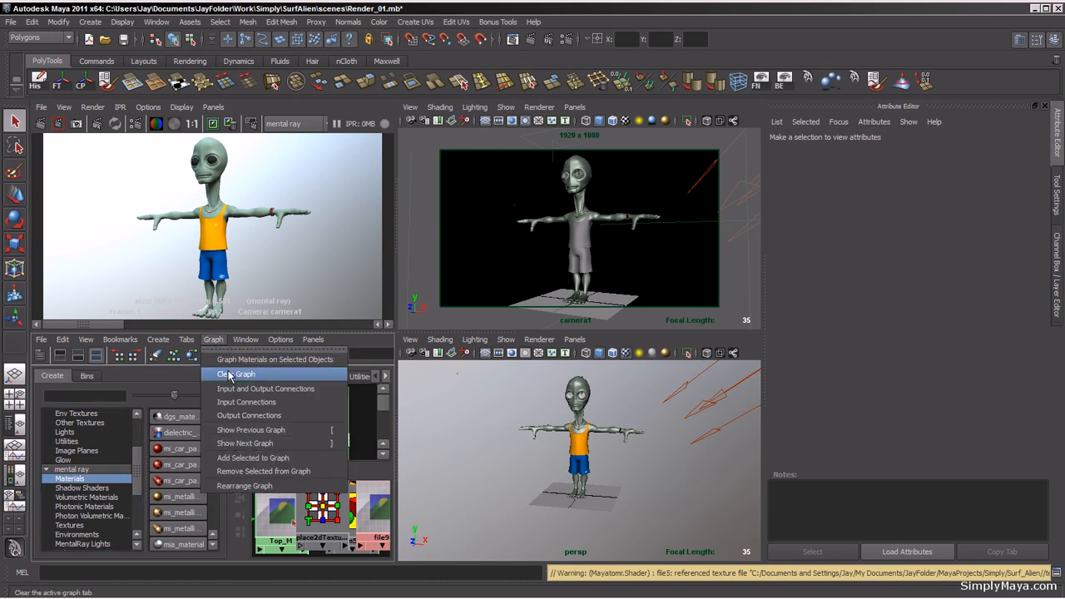
{"action": "left_click", "coordinate": [236, 375]}
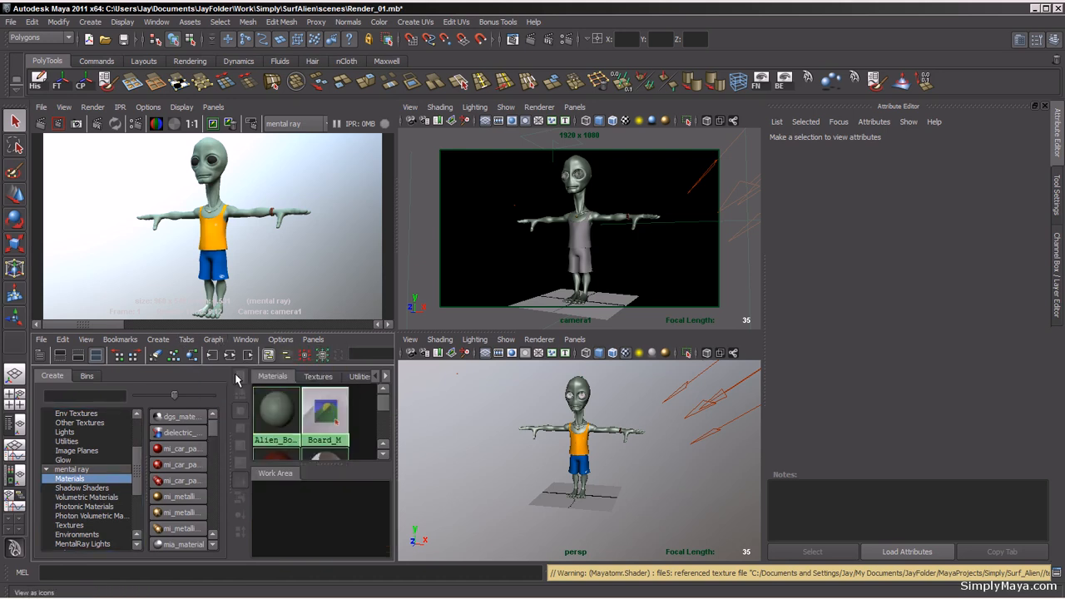
Step: Create a misss_fast_skin_maya material and select its shader node
{"action": "left_click_drag", "start_coordinate": [216, 436], "coordinate": [222, 485]}
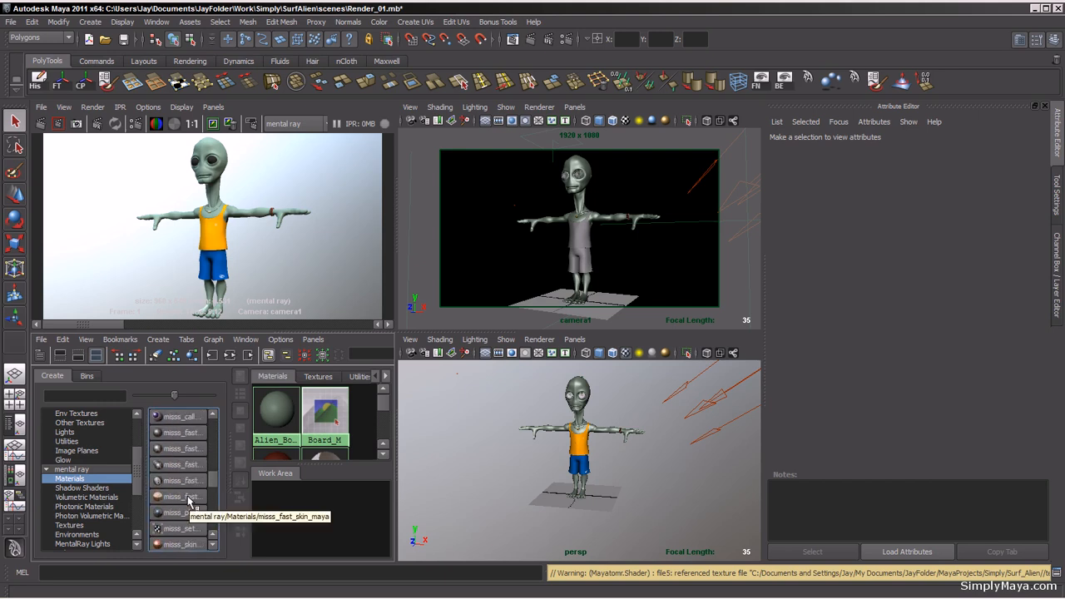
{"action": "left_click", "coordinate": [189, 498]}
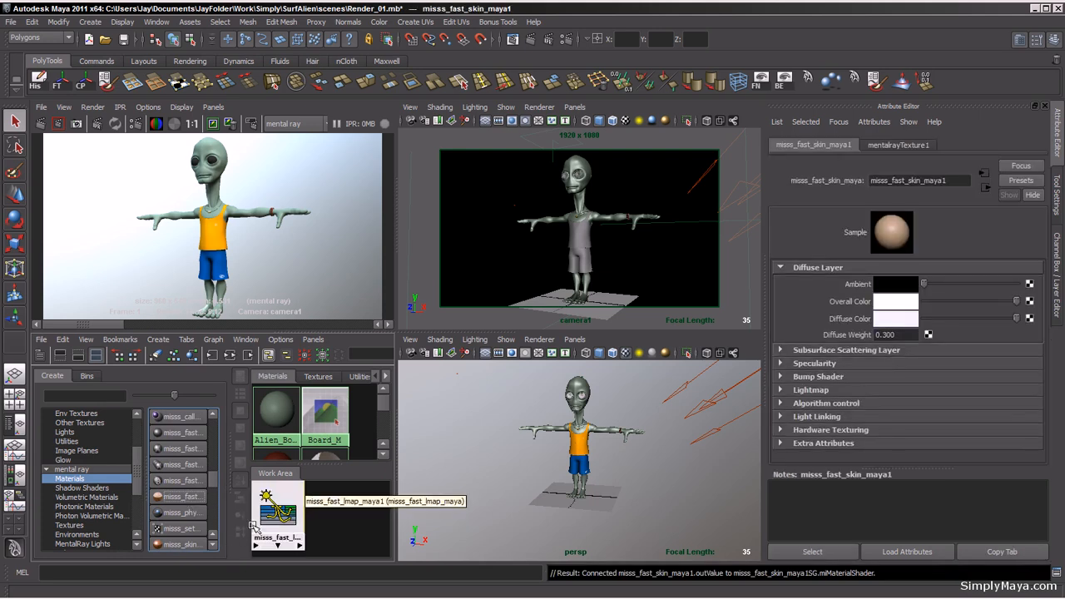
{"action": "left_click", "coordinate": [283, 509]}
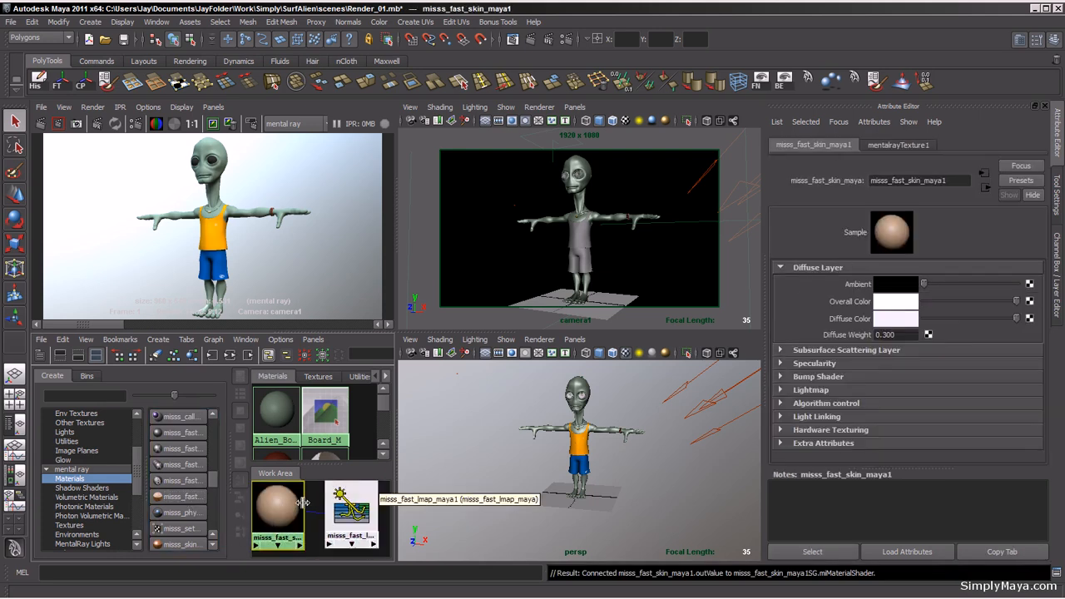
Step: Rename the skin material misss_fast_skin_maya1_Body_M
{"action": "left_click", "coordinate": [964, 180]}
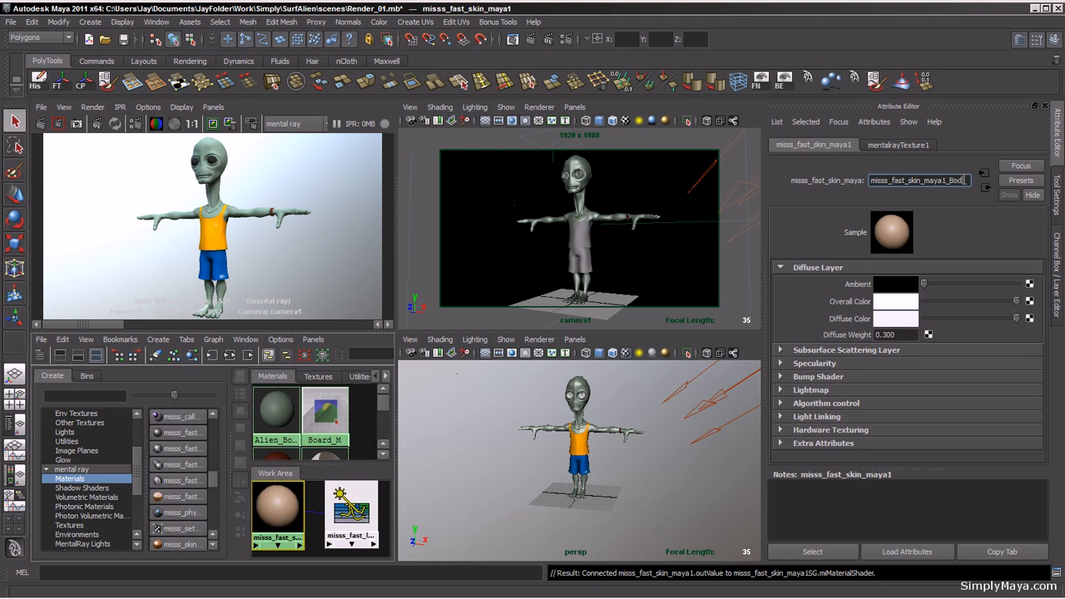
{"action": "type", "text": "_Body_M"}
{"action": "key", "text": "Return"}
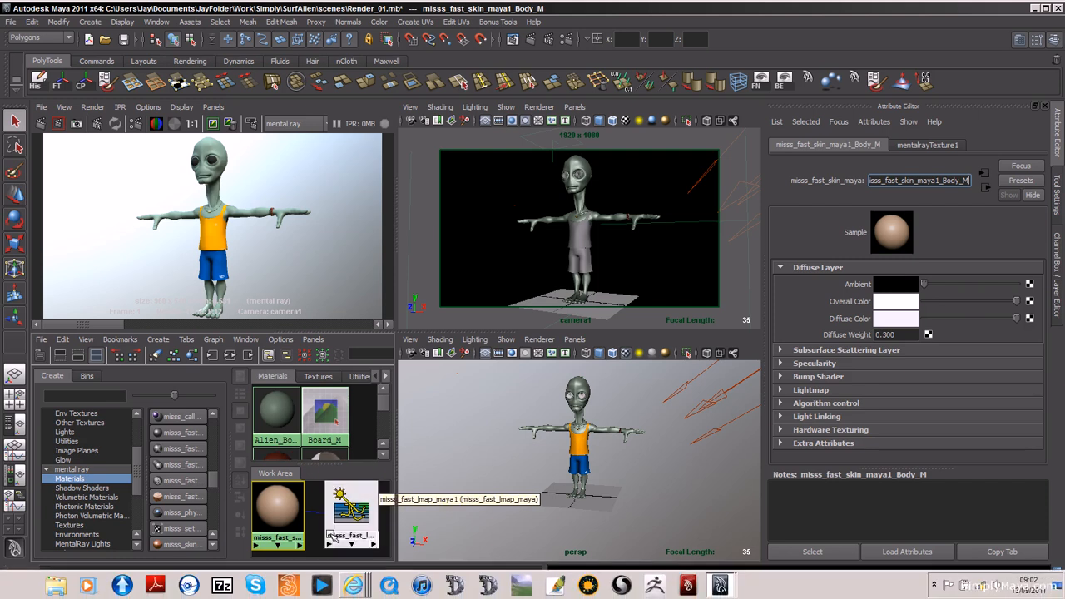
Step: Create a second misss_fast_skin_maya material, reusing the existing mentalrayTexture1 lightmap
{"action": "right_click_drag", "start_coordinate": [347, 544], "coordinate": [238, 538], "text": "alt"}
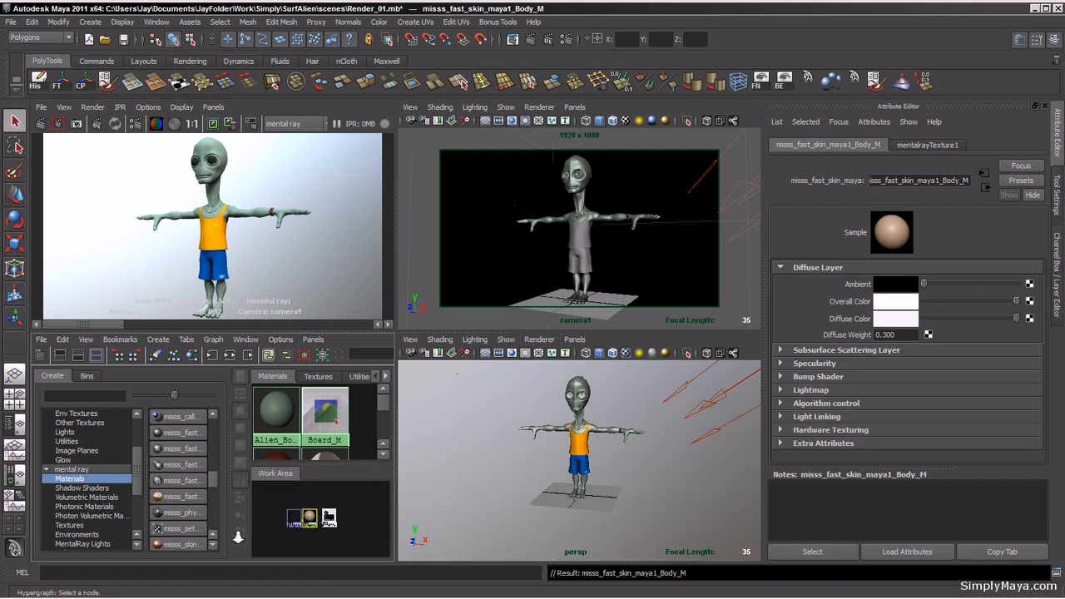
{"action": "middle_click_drag", "start_coordinate": [284, 527], "coordinate": [288, 506], "text": "alt"}
{"action": "key", "text": "space"}
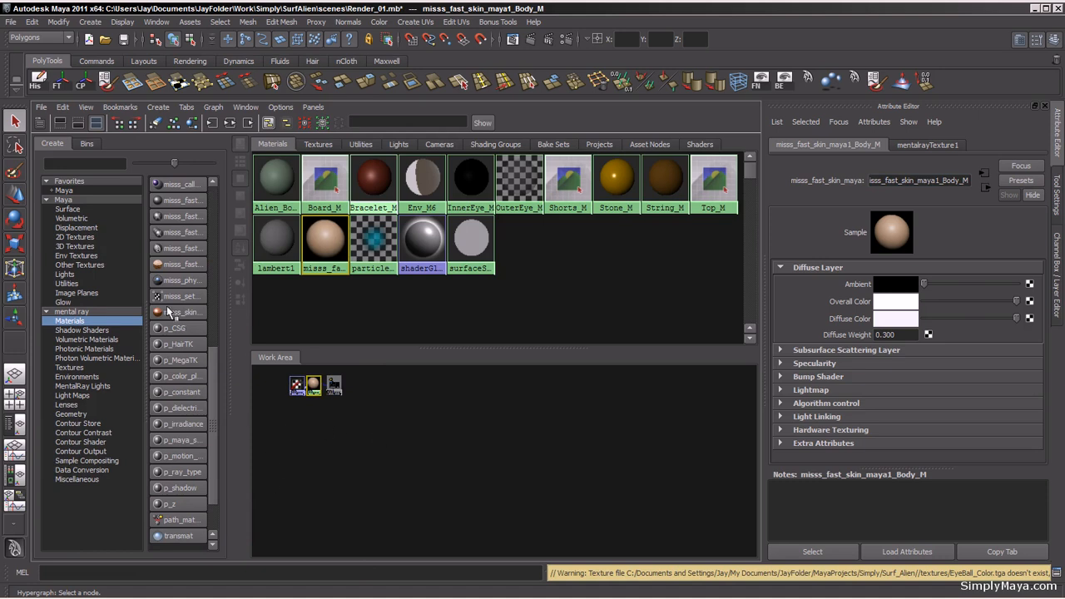
{"action": "left_click", "coordinate": [173, 264]}
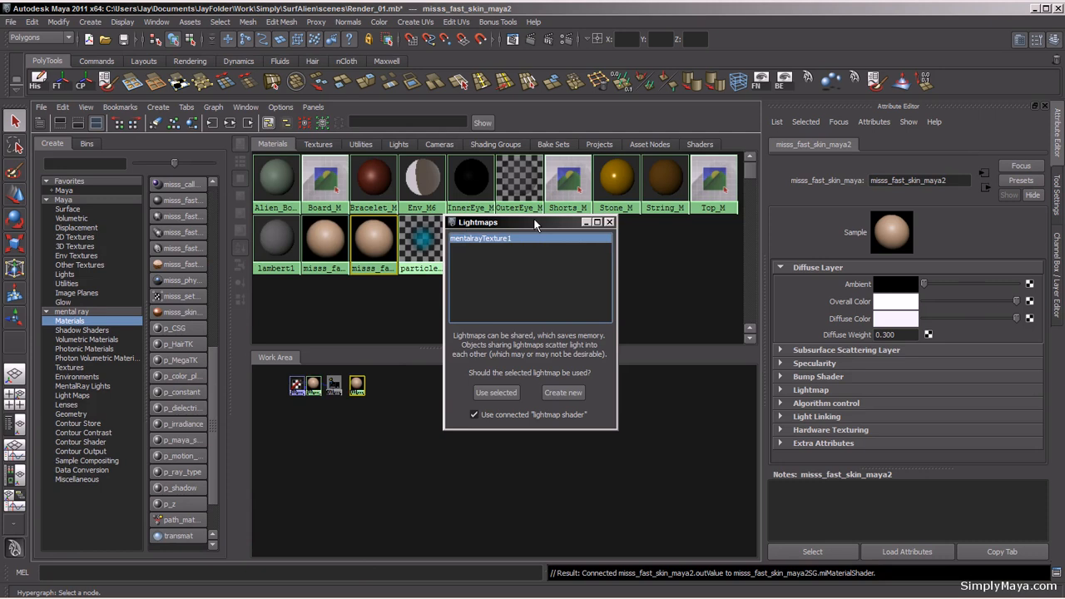
{"action": "left_click_drag", "start_coordinate": [535, 219], "coordinate": [671, 224]}
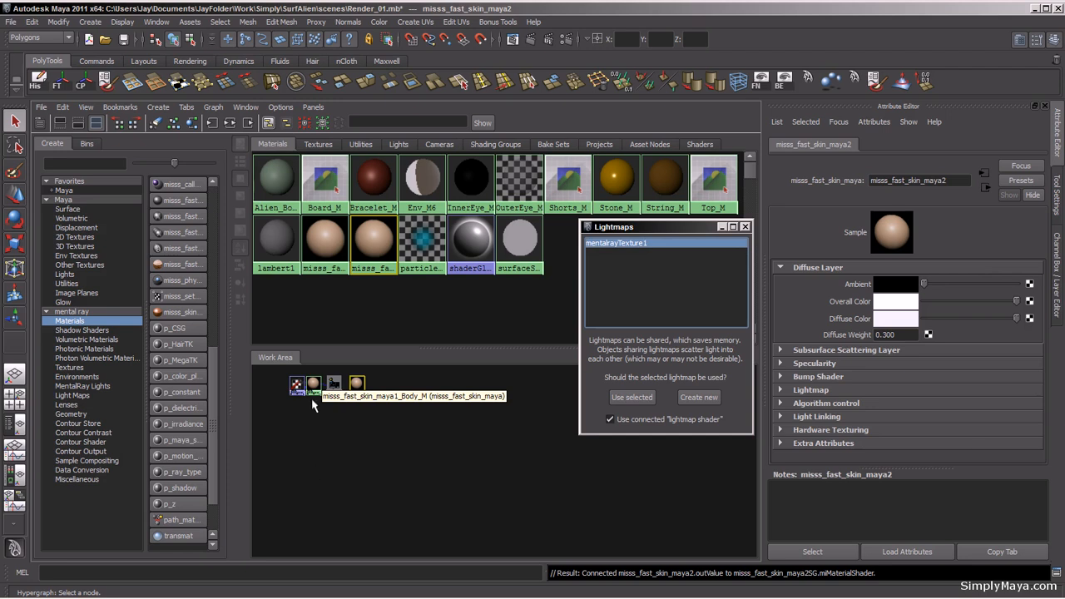
{"action": "left_click", "coordinate": [616, 243]}
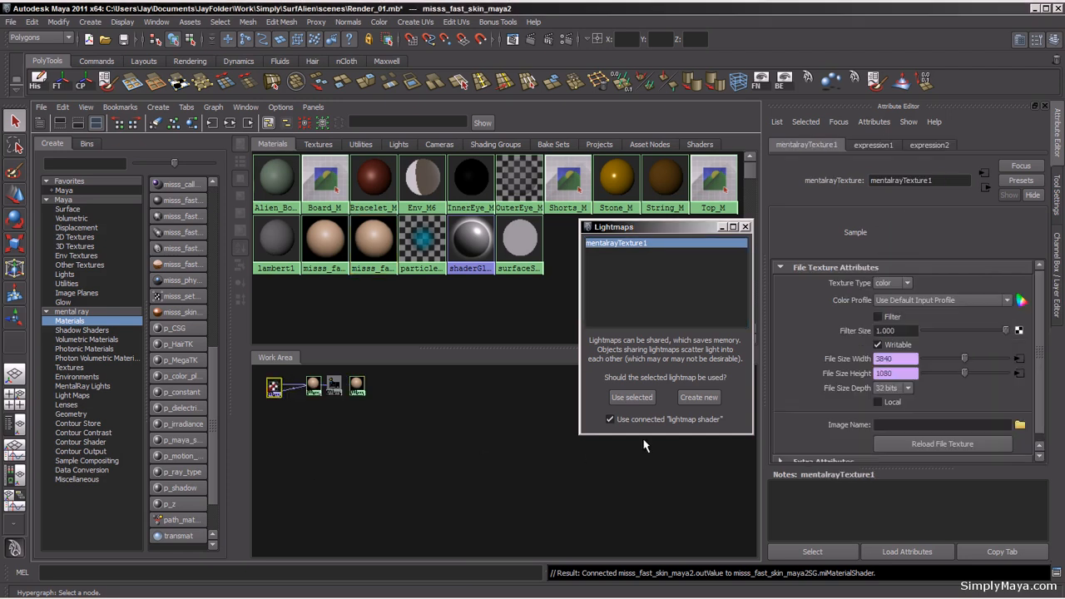
{"action": "left_click_drag", "start_coordinate": [358, 385], "coordinate": [375, 386]}
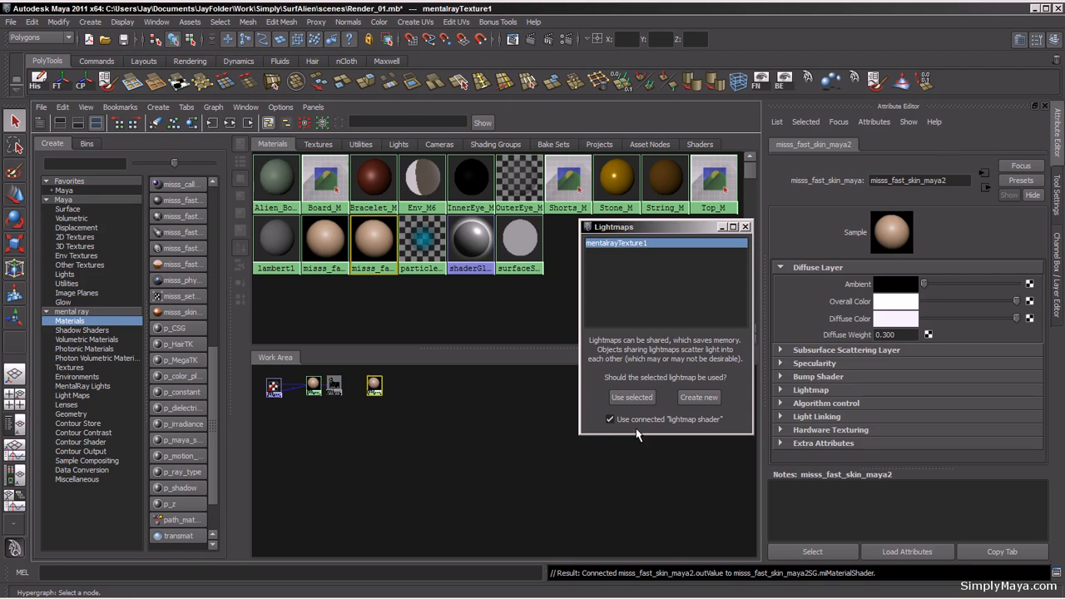
{"action": "left_click", "coordinate": [629, 399]}
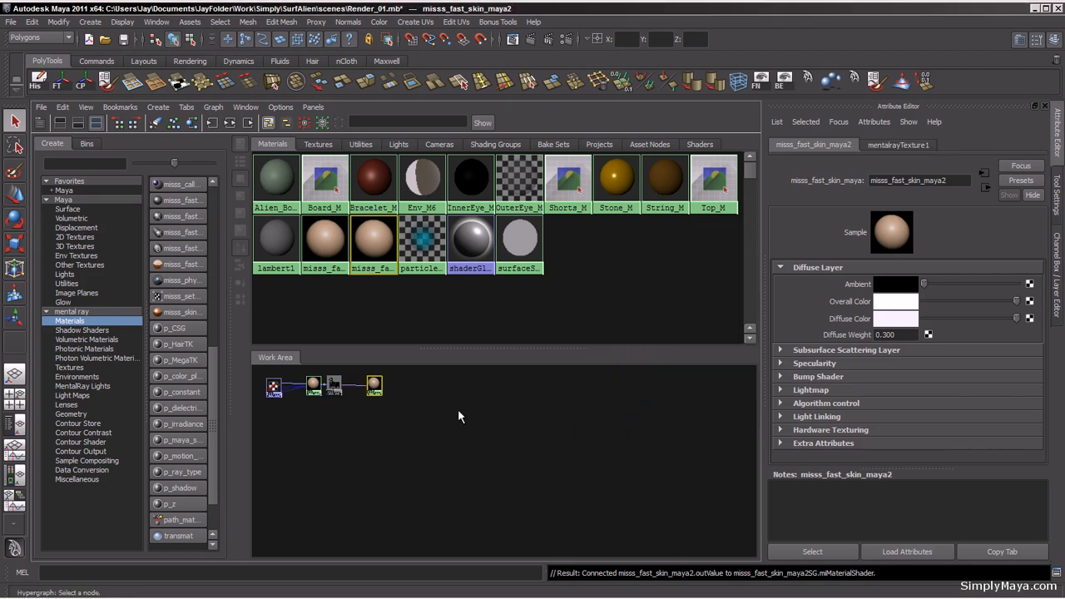
Step: Rename the second skin material misss_fast_skin_maya2_Eyes_M
{"action": "key", "text": "space"}
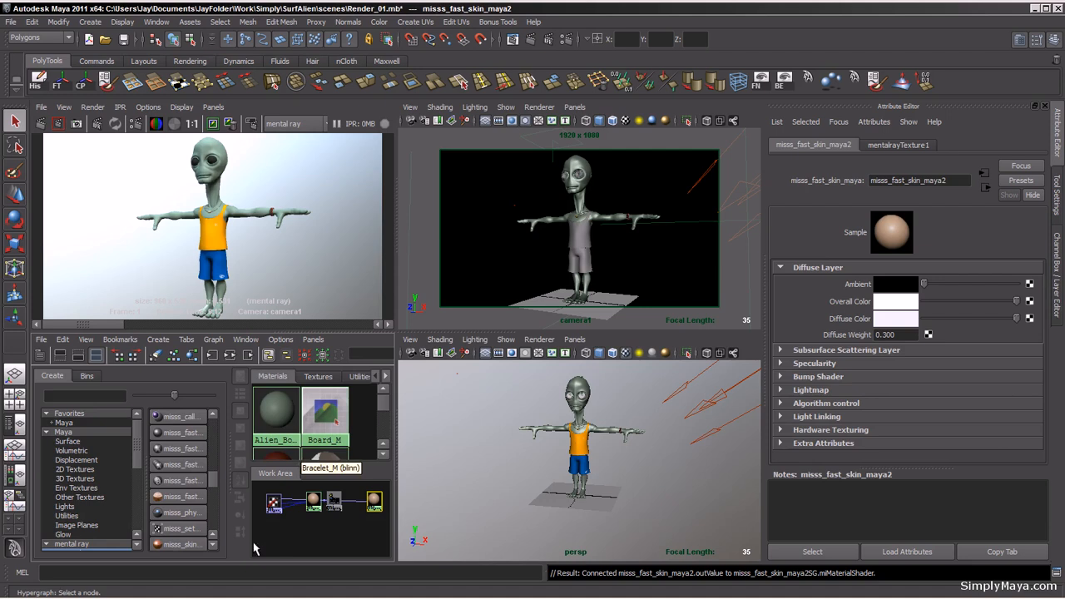
{"action": "left_click", "coordinate": [951, 181]}
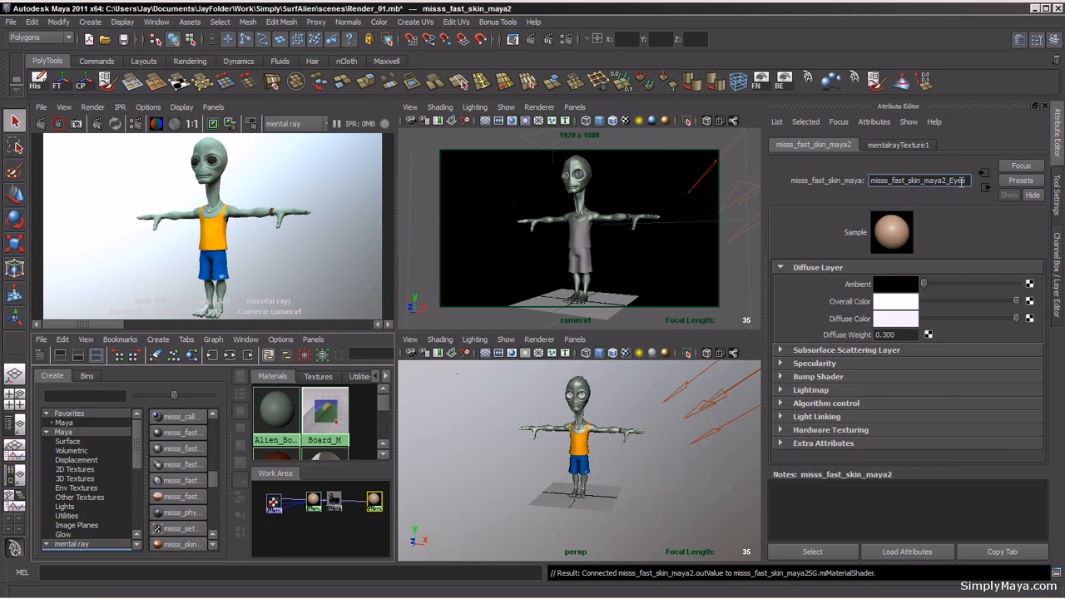
{"action": "type", "text": "_Eyes_M"}
{"action": "key", "text": "Return"}
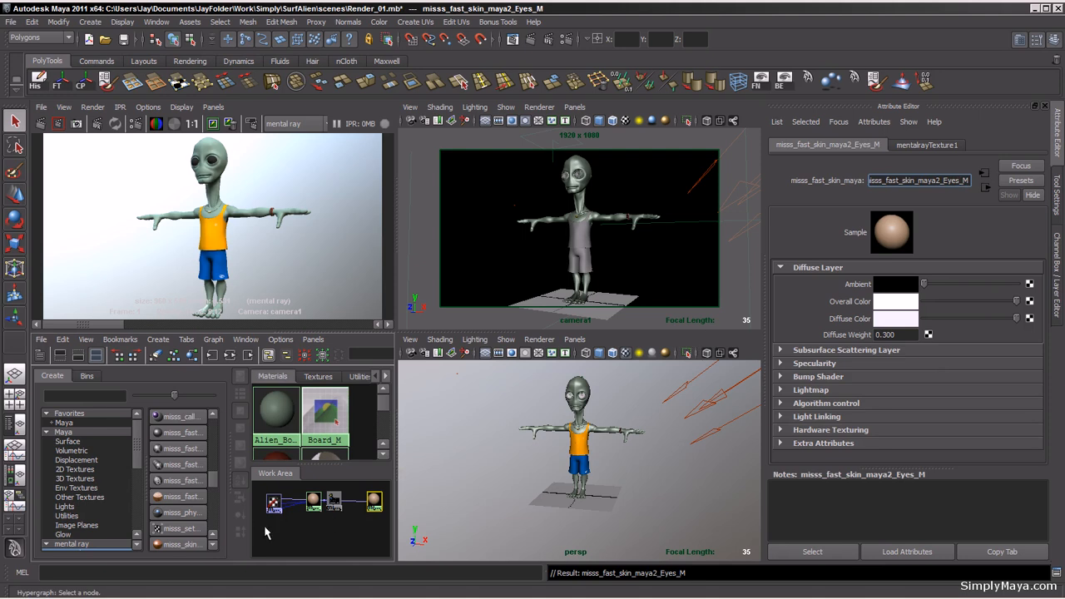
Step: Select the alien's body and assign the Body_M skin material to it
{"action": "left_click", "coordinate": [313, 500]}
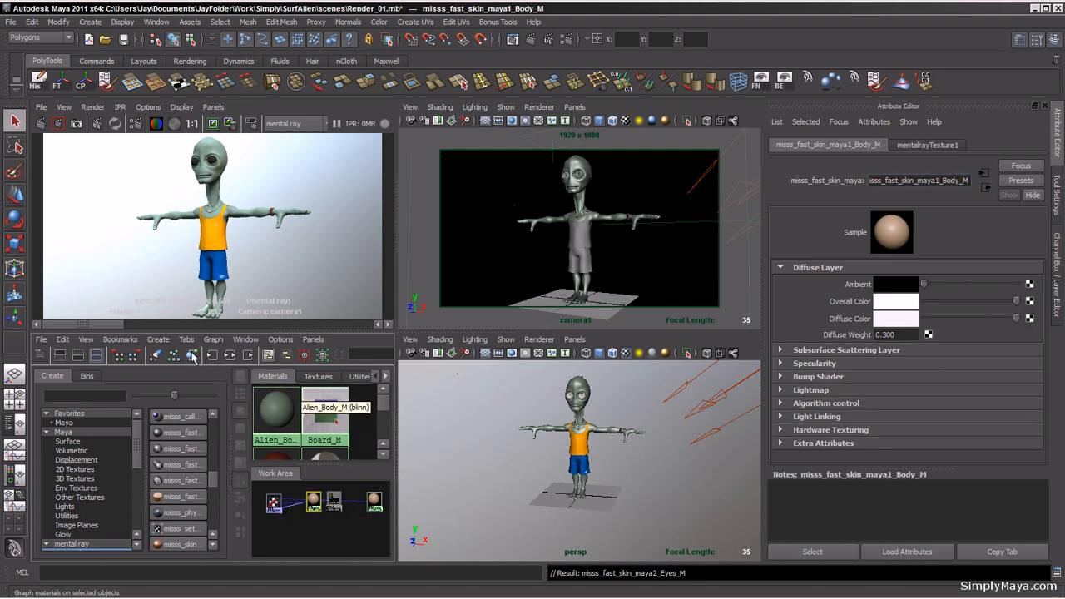
{"action": "left_click", "coordinate": [191, 356]}
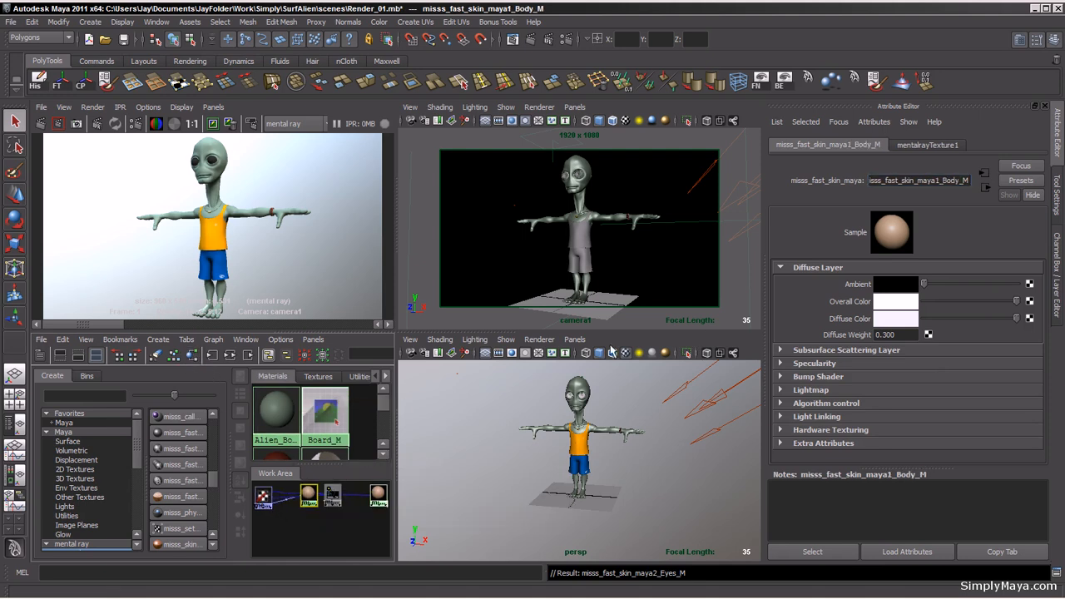
{"action": "left_click", "coordinate": [607, 430]}
{"action": "left_click", "coordinate": [607, 439]}
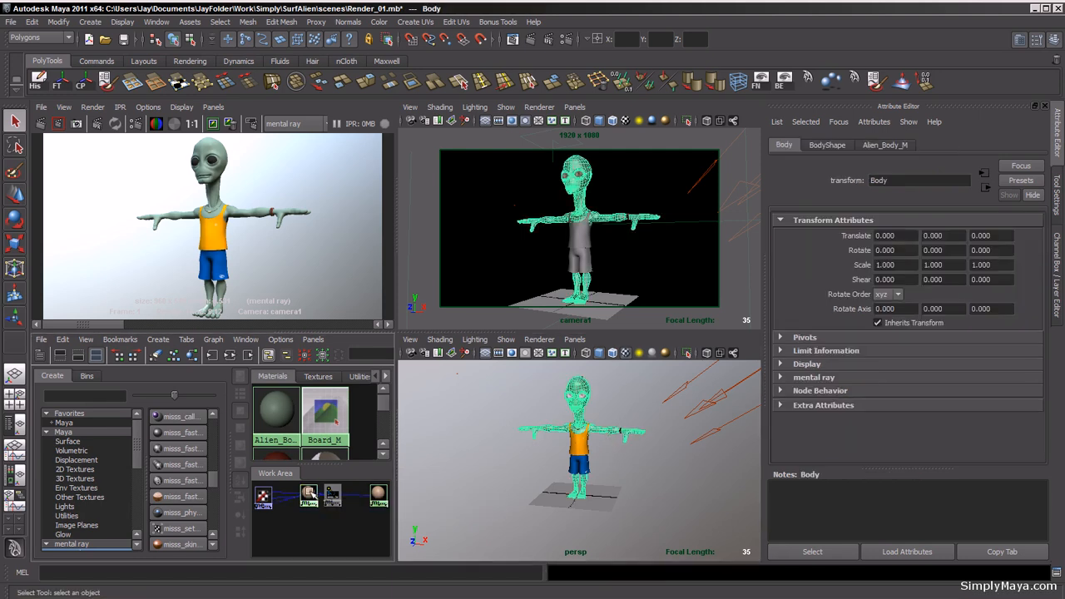
{"action": "right_click_drag", "start_coordinate": [329, 392], "coordinate": [331, 370]}
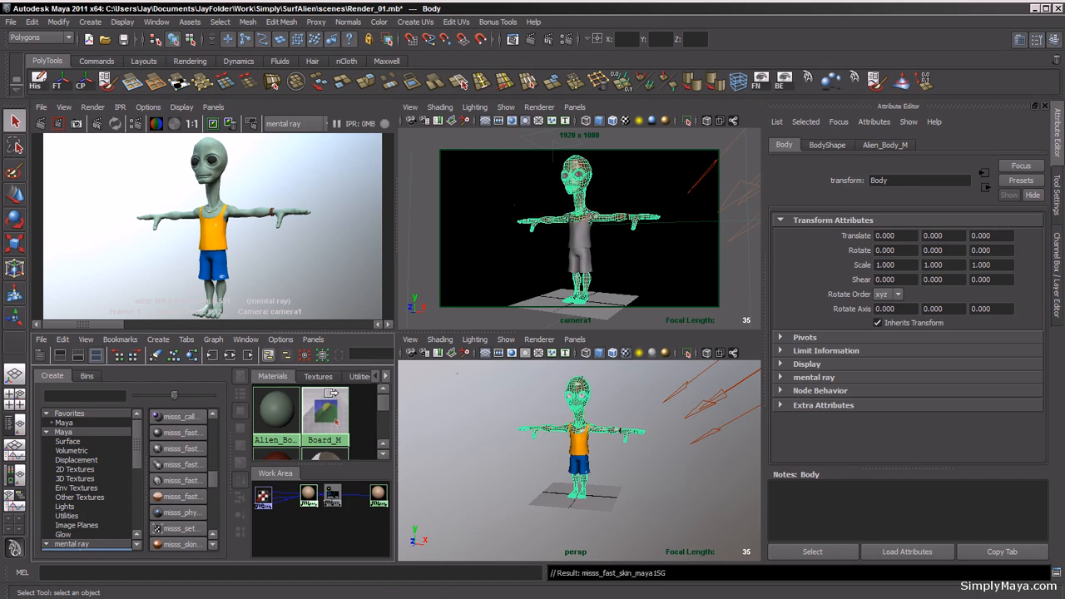
{"action": "left_click", "coordinate": [518, 484]}
{"action": "left_click", "coordinate": [637, 404]}
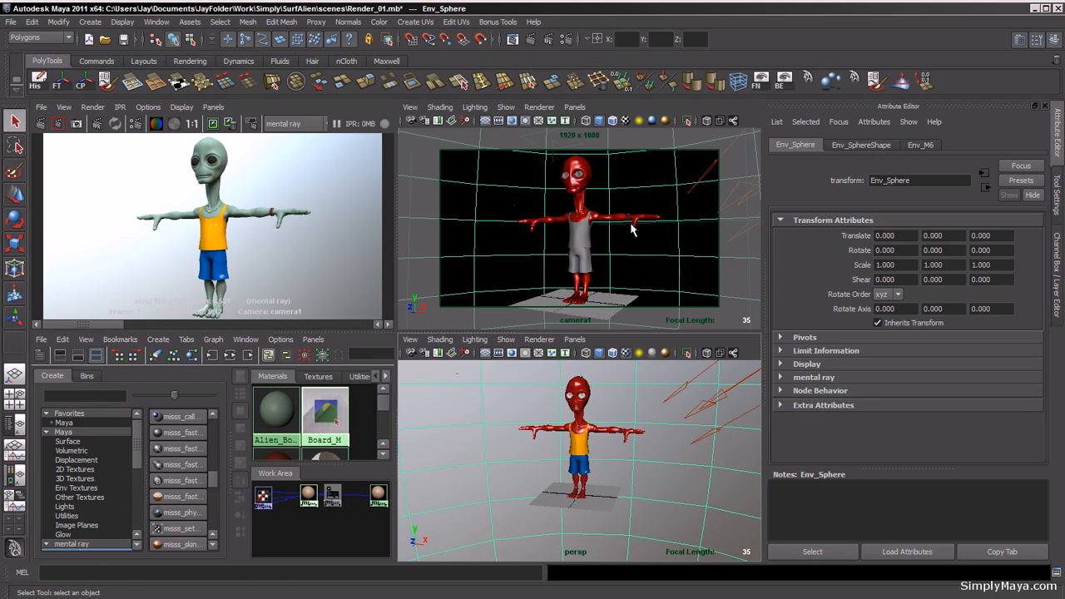
{"action": "key", "text": "6"}
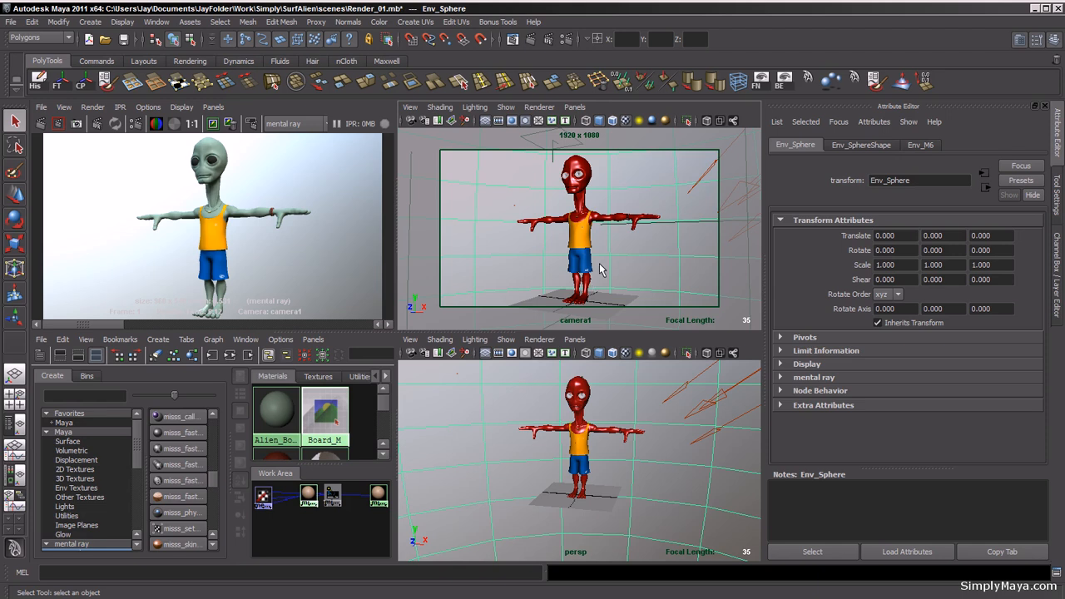
{"action": "key", "text": "5"}
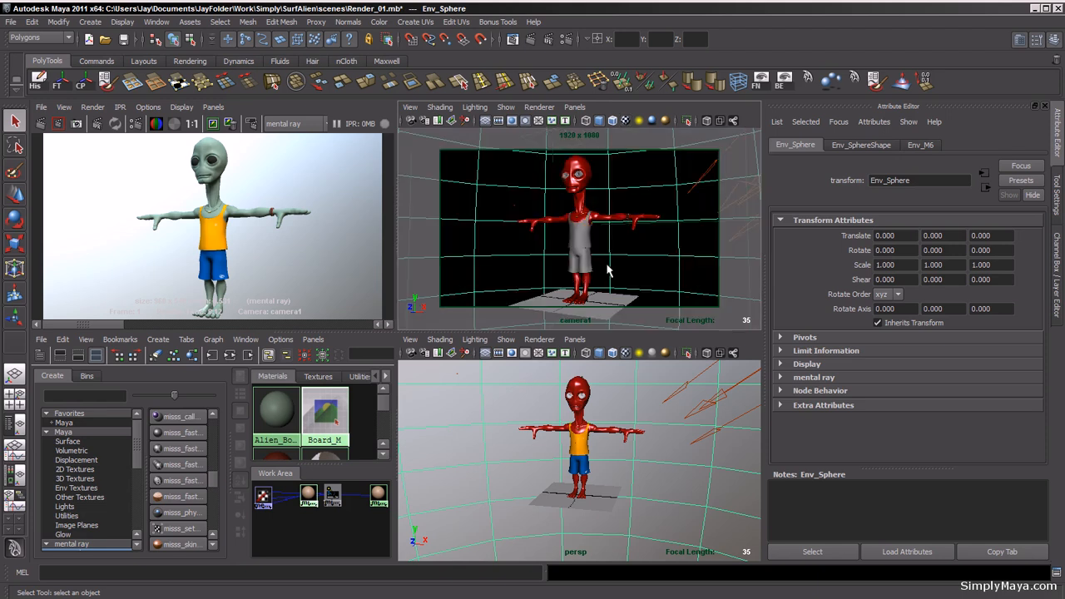
{"action": "key", "text": "6"}
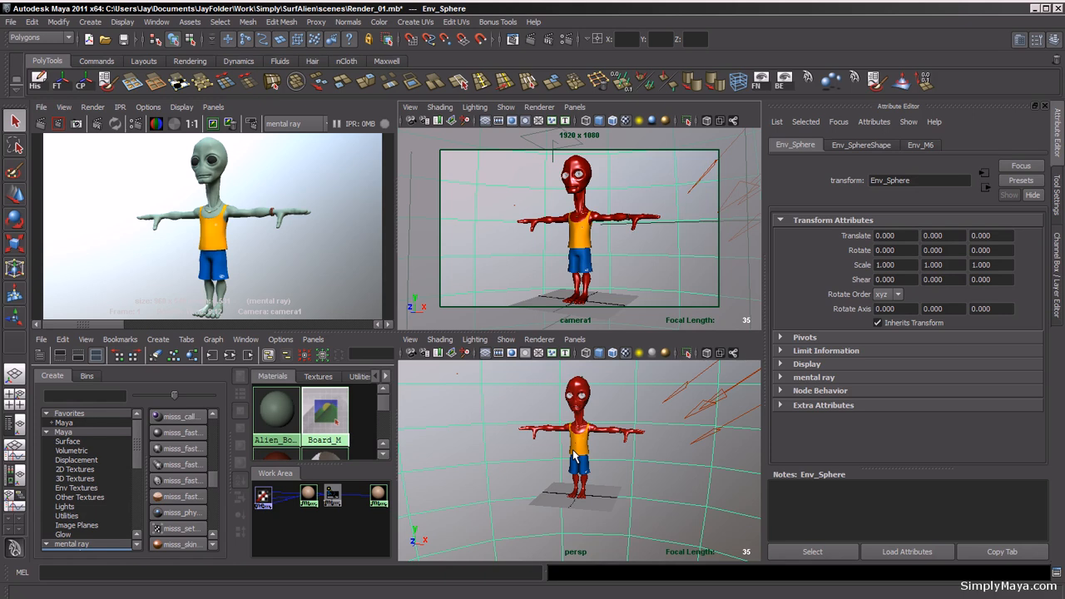
Step: Expand the alien's eyeball groups in the Outliner and rename the right-eye inner eye InnerEye_Rt
{"action": "key", "text": "shift+o"}
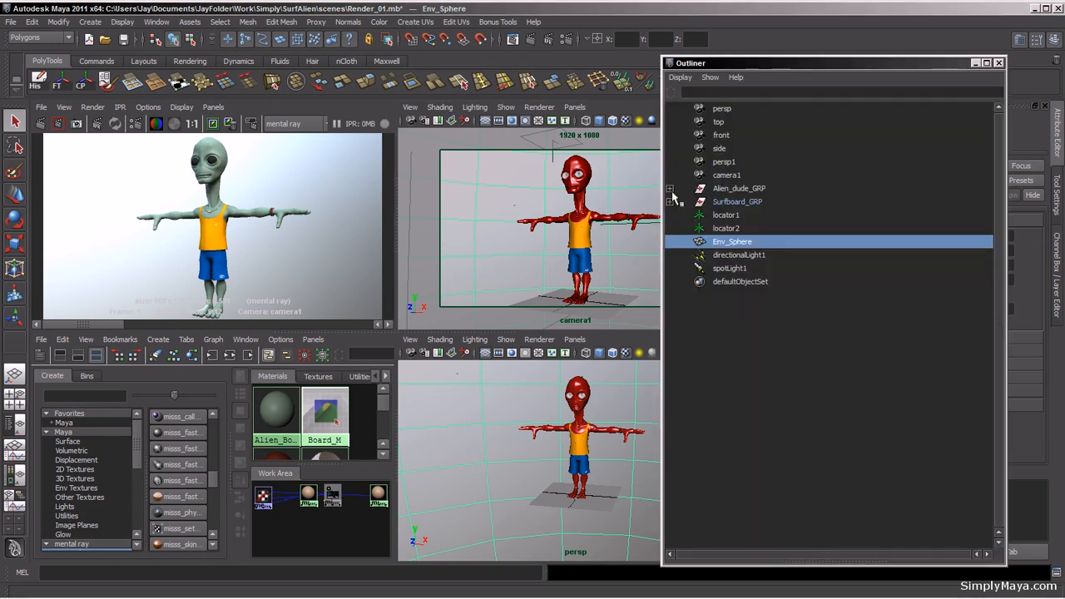
{"action": "left_click", "coordinate": [670, 189]}
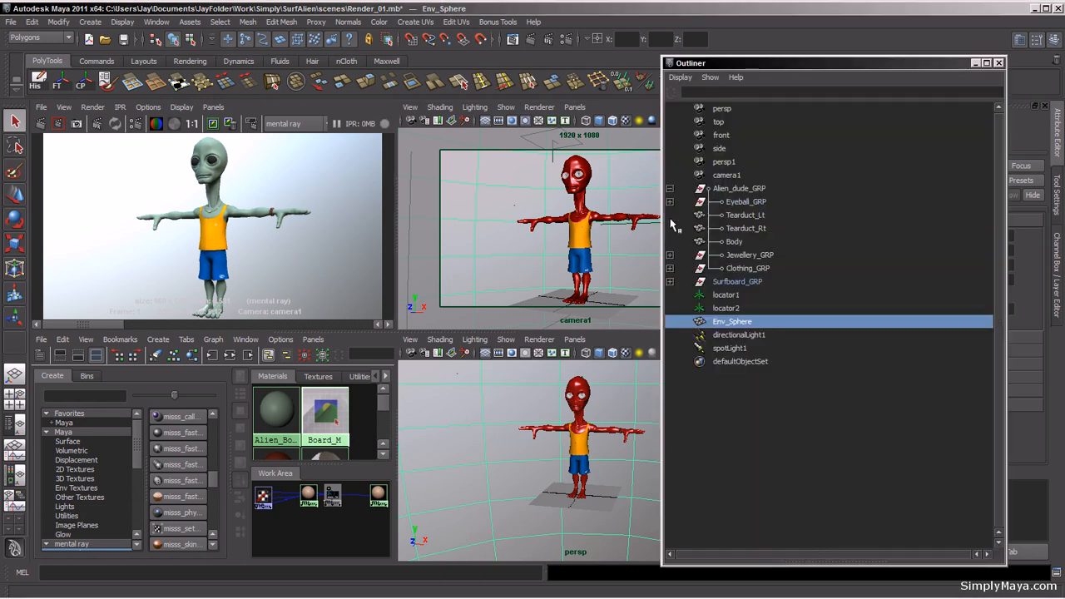
{"action": "left_click", "coordinate": [670, 203]}
{"action": "left_click", "coordinate": [670, 214]}
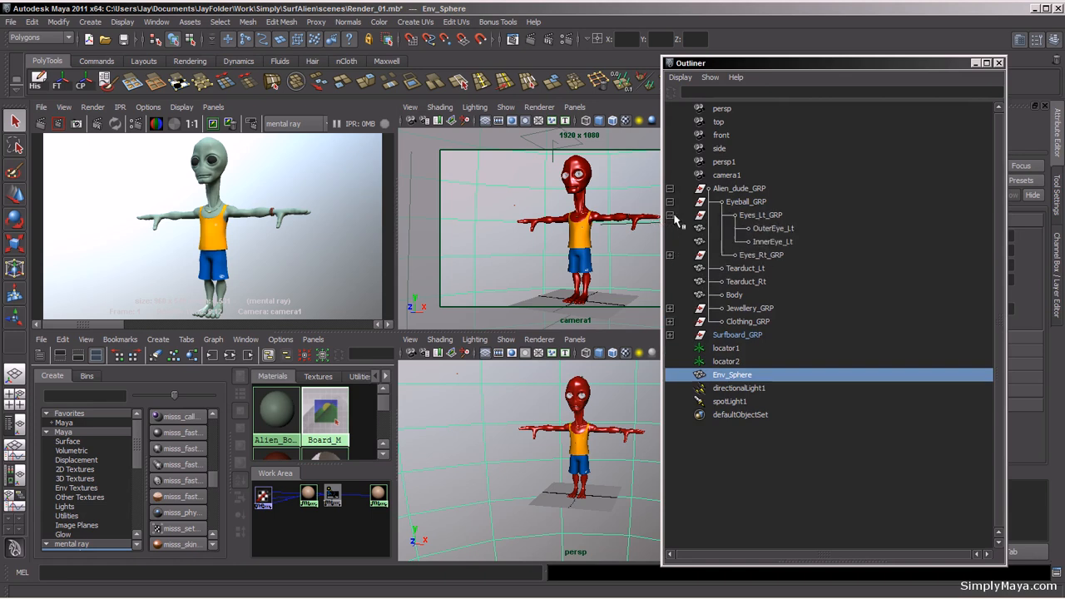
{"action": "left_click", "coordinate": [670, 254]}
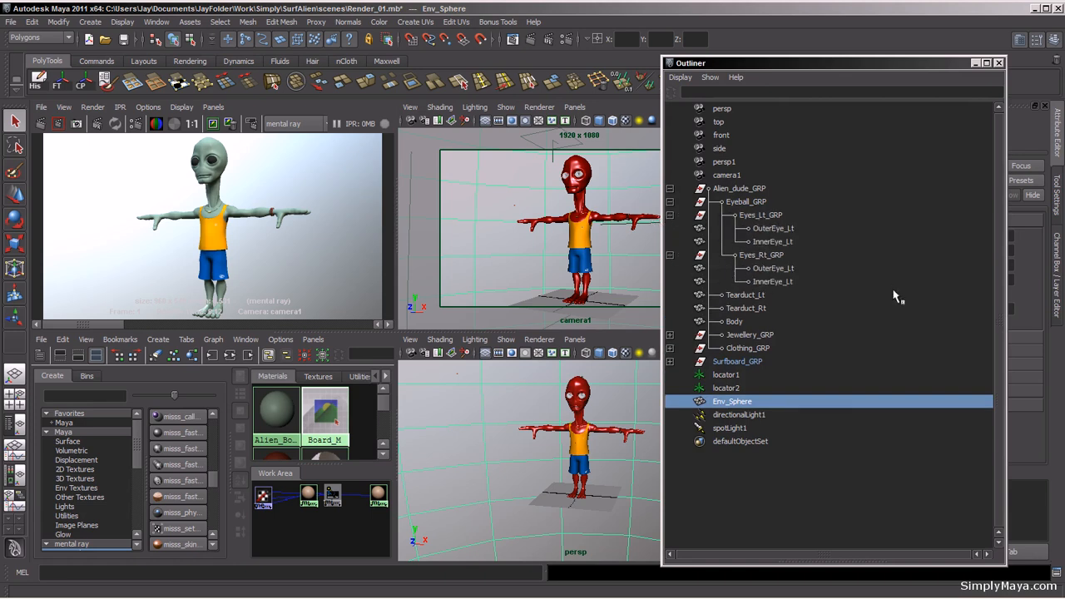
{"action": "left_click", "coordinate": [783, 243]}
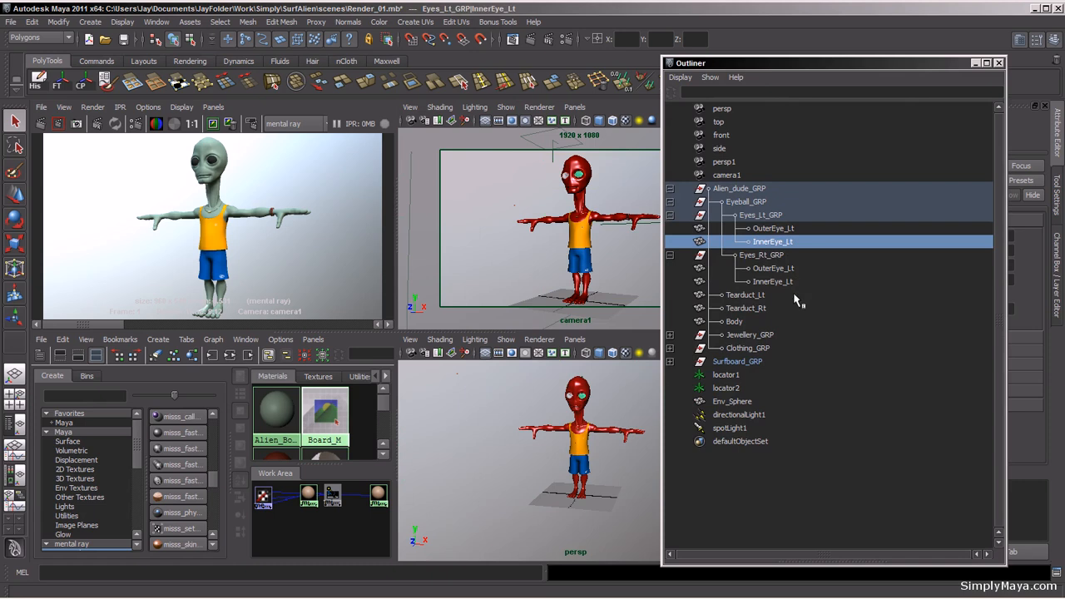
{"action": "left_click", "coordinate": [791, 283]}
{"action": "double_click", "coordinate": [791, 283]}
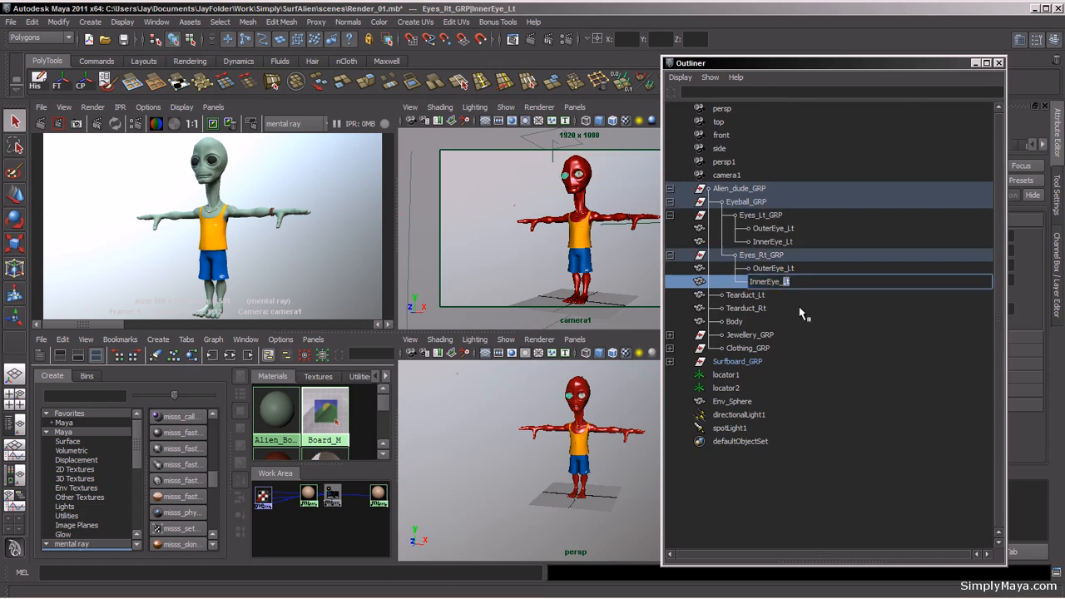
{"action": "type", "text": "Rt"}
{"action": "key", "text": "Return"}
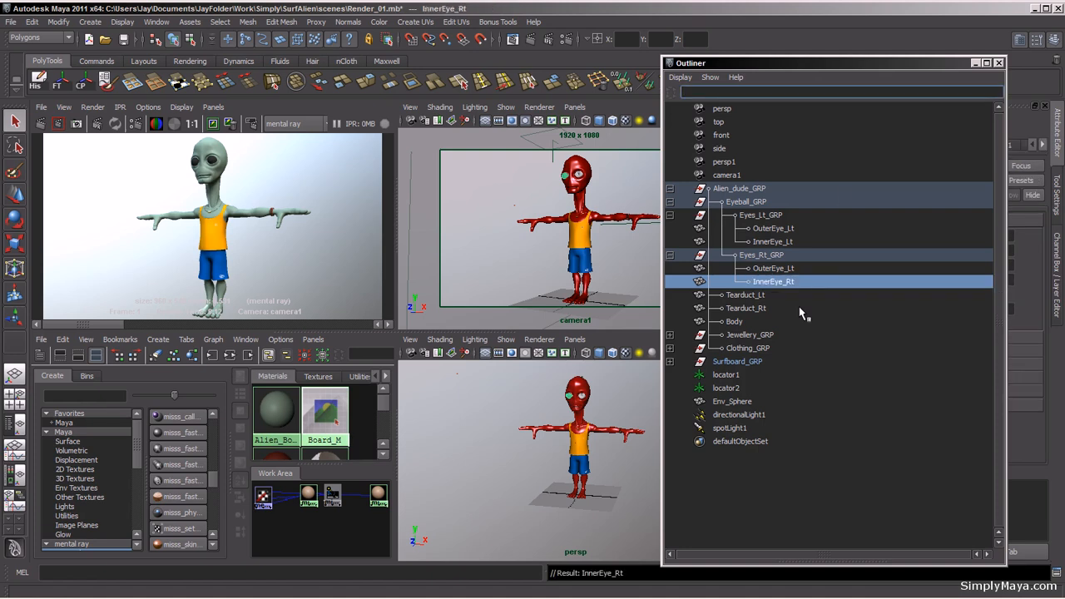
Step: Rename the right-eye outer eye OuterEye_Rt
{"action": "left_click", "coordinate": [778, 270]}
{"action": "double_click", "coordinate": [787, 268]}
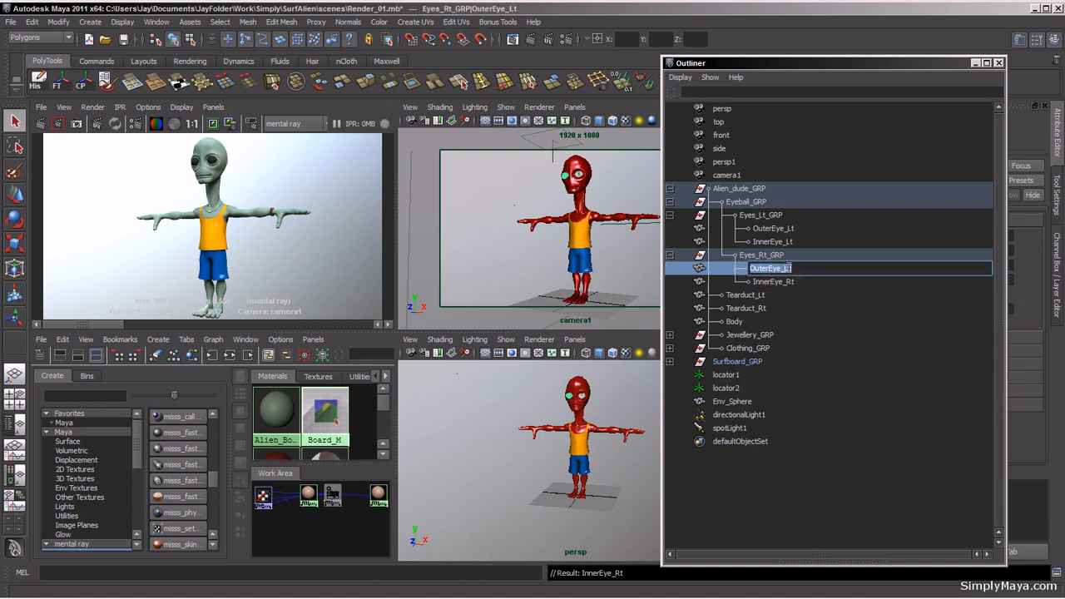
{"action": "left_click", "coordinate": [789, 268]}
{"action": "type", "text": "Rt"}
{"action": "key", "text": "Return"}
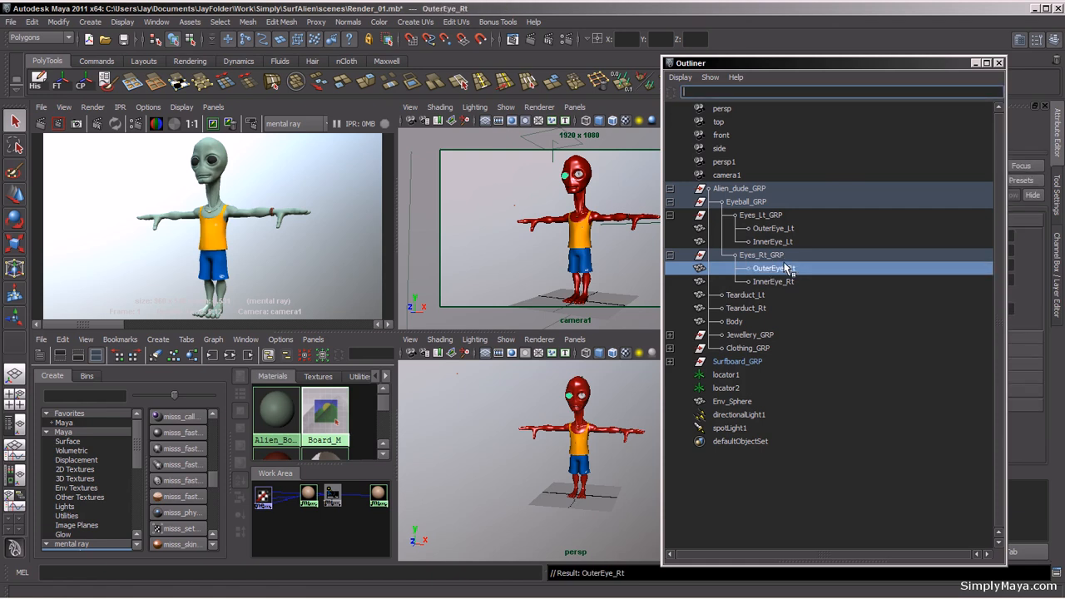
Step: Select both inner eye meshes and assign the misss_fast_skin_maya2_Eyes_M skin material to them
{"action": "left_click", "coordinate": [782, 243]}
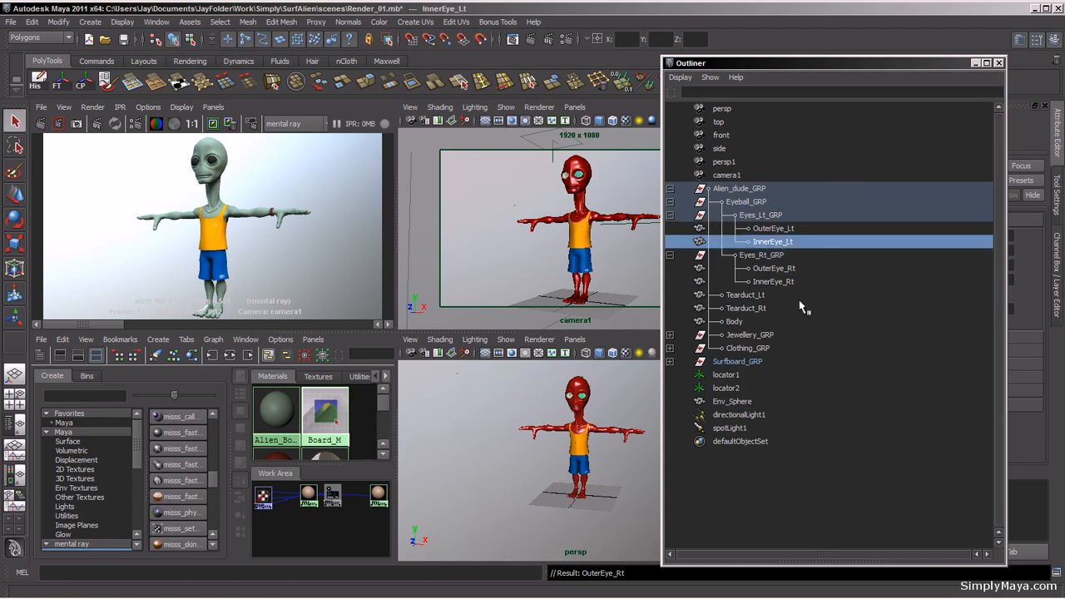
{"action": "left_click", "coordinate": [787, 282], "text": "ctrl"}
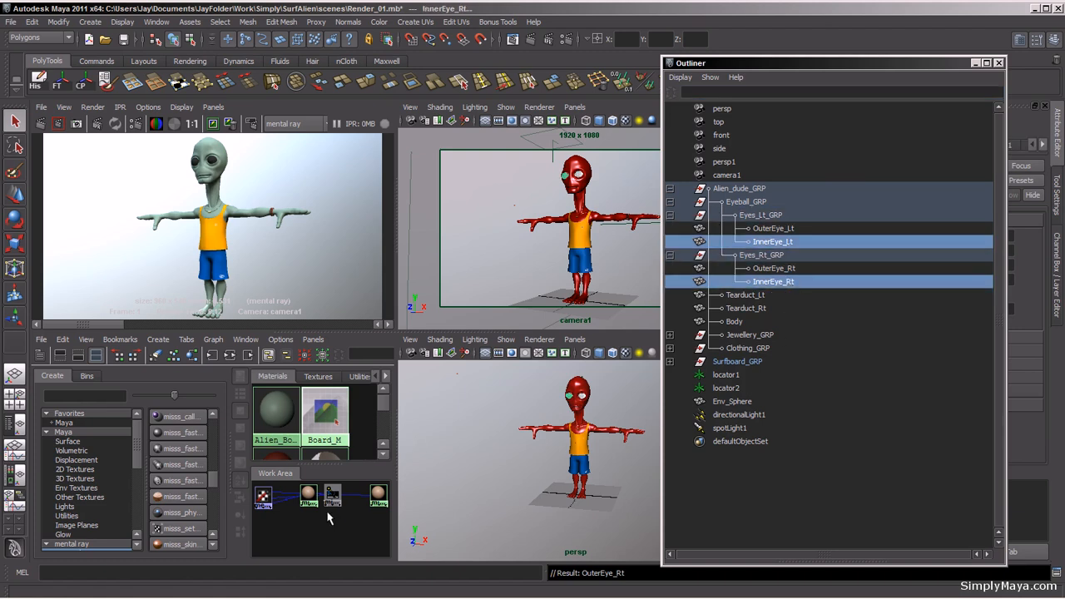
{"action": "right_click", "coordinate": [379, 495]}
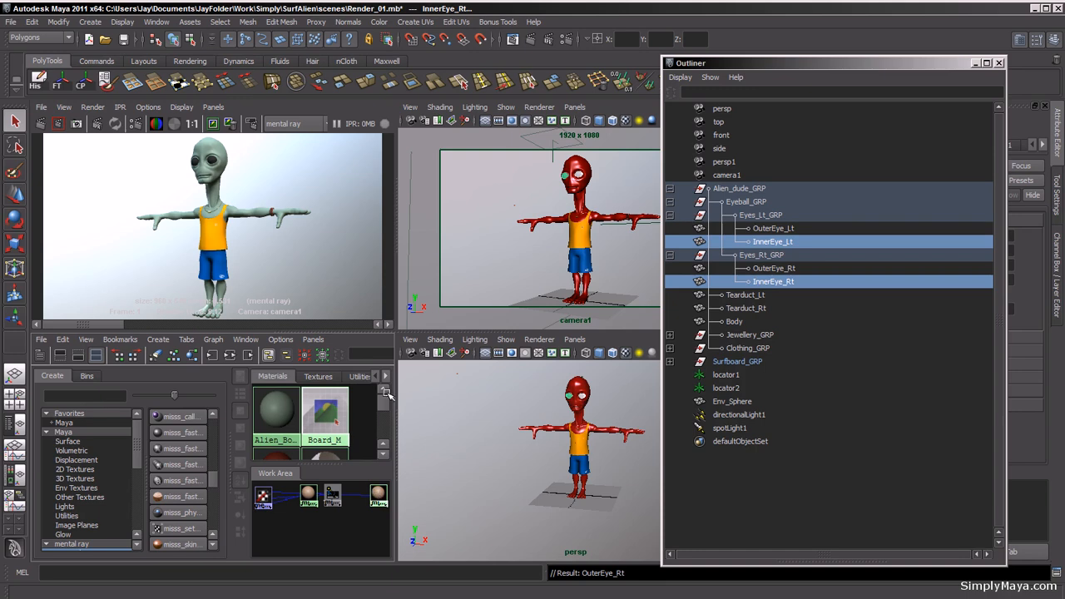
{"action": "right_click_drag", "start_coordinate": [387, 392], "coordinate": [386, 392]}
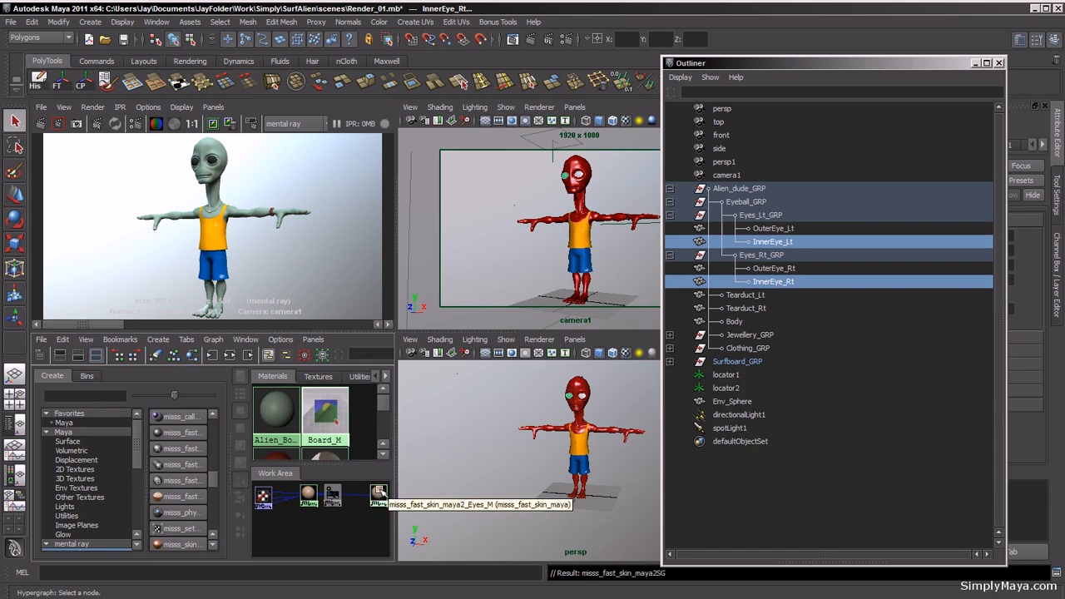
{"action": "left_click_drag", "start_coordinate": [378, 495], "coordinate": [366, 518]}
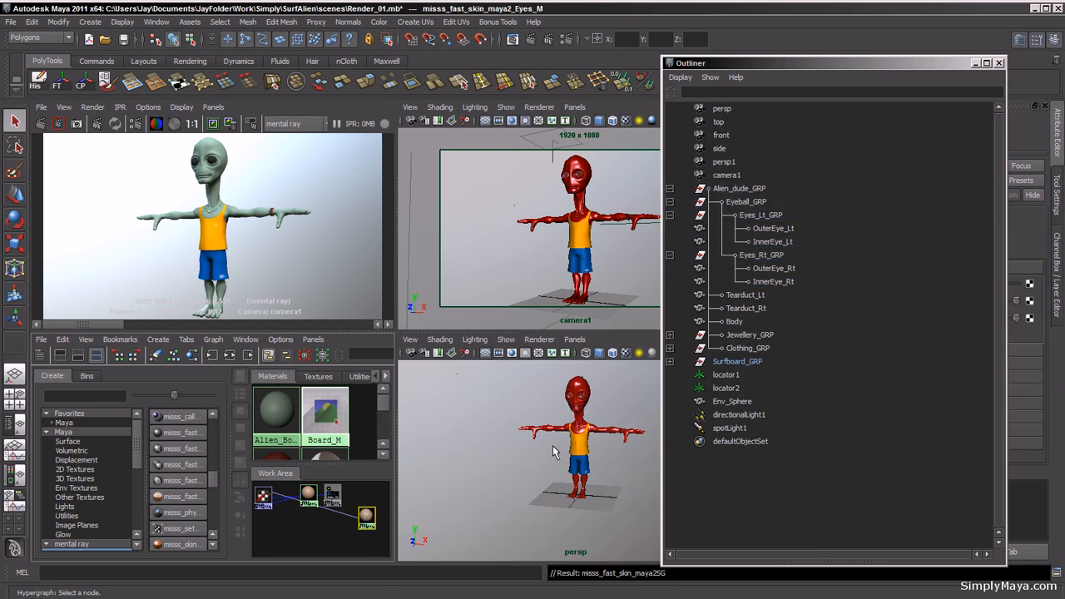
Step: Select the left outer eye and change its OuterEye_M material type to Phong E
{"action": "right_click_drag", "start_coordinate": [555, 452], "coordinate": [623, 456], "text": "alt"}
{"action": "middle_click_drag", "start_coordinate": [623, 456], "coordinate": [582, 511], "text": "alt"}
{"action": "right_click_drag", "start_coordinate": [527, 501], "coordinate": [636, 489], "text": "alt"}
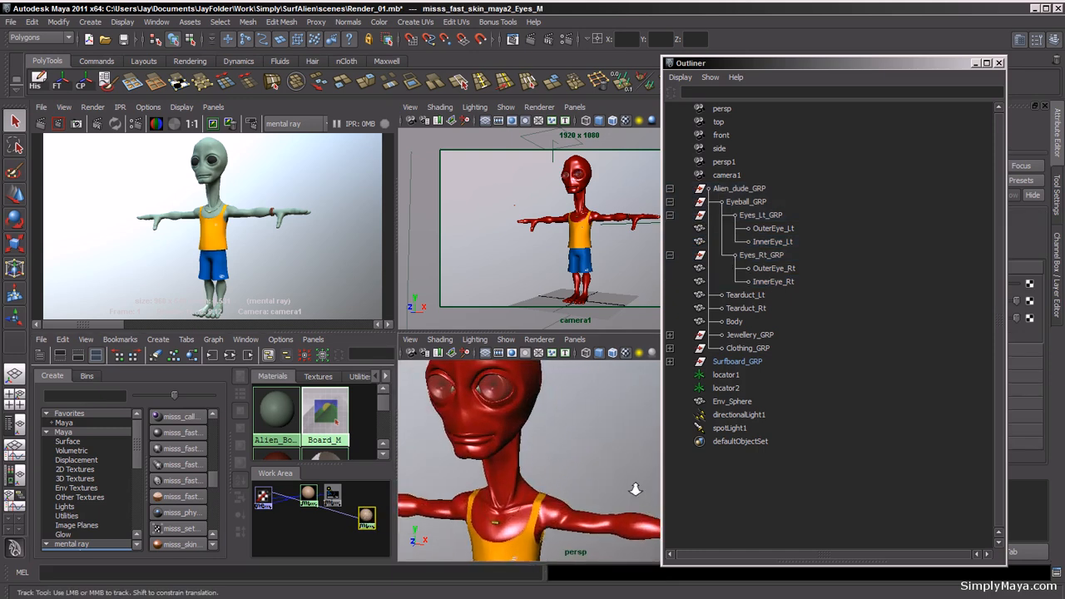
{"action": "middle_click_drag", "start_coordinate": [489, 462], "coordinate": [535, 476], "text": "alt"}
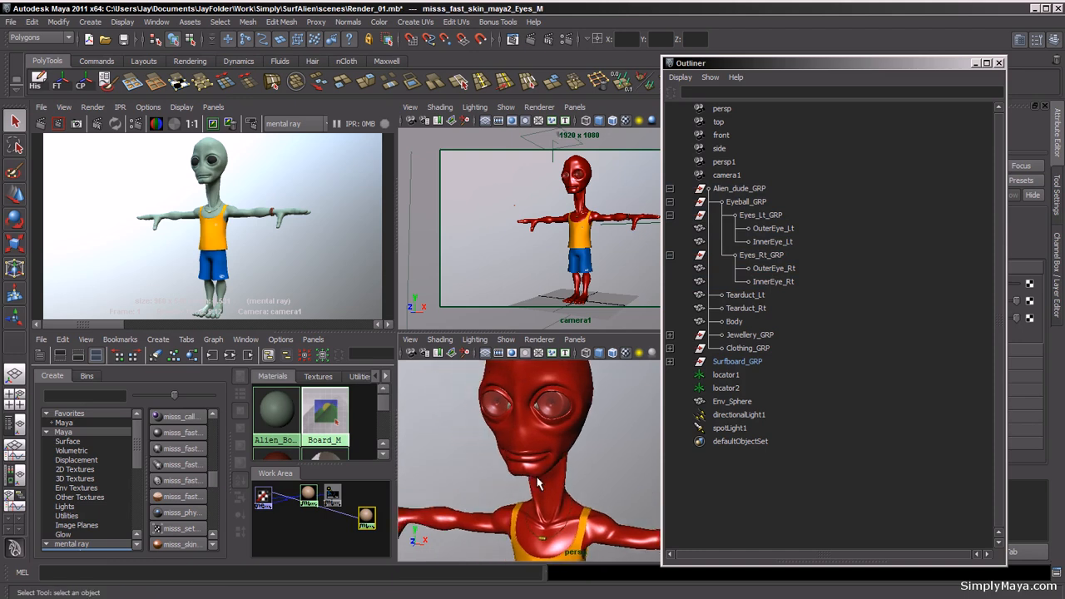
{"action": "left_click", "coordinate": [1000, 63]}
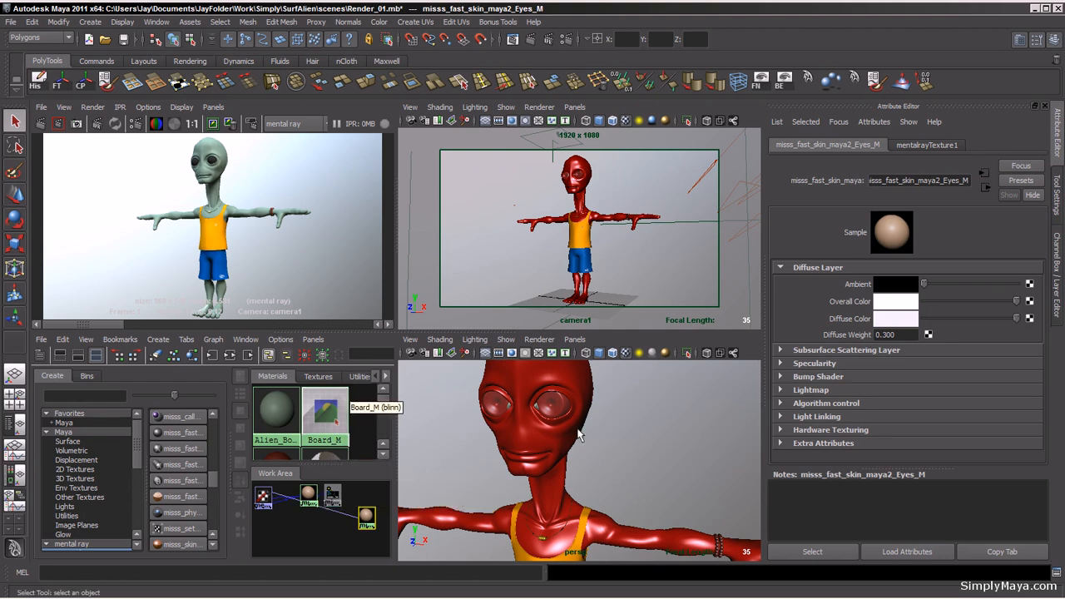
{"action": "left_click", "coordinate": [555, 407]}
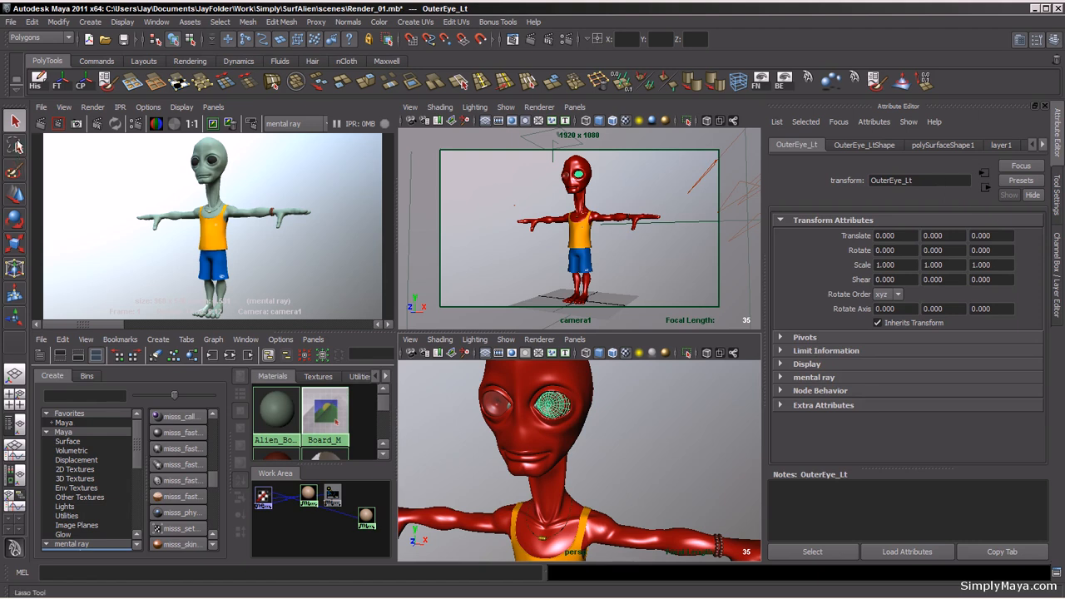
{"action": "left_click", "coordinate": [1044, 145]}
{"action": "left_click", "coordinate": [1044, 145]}
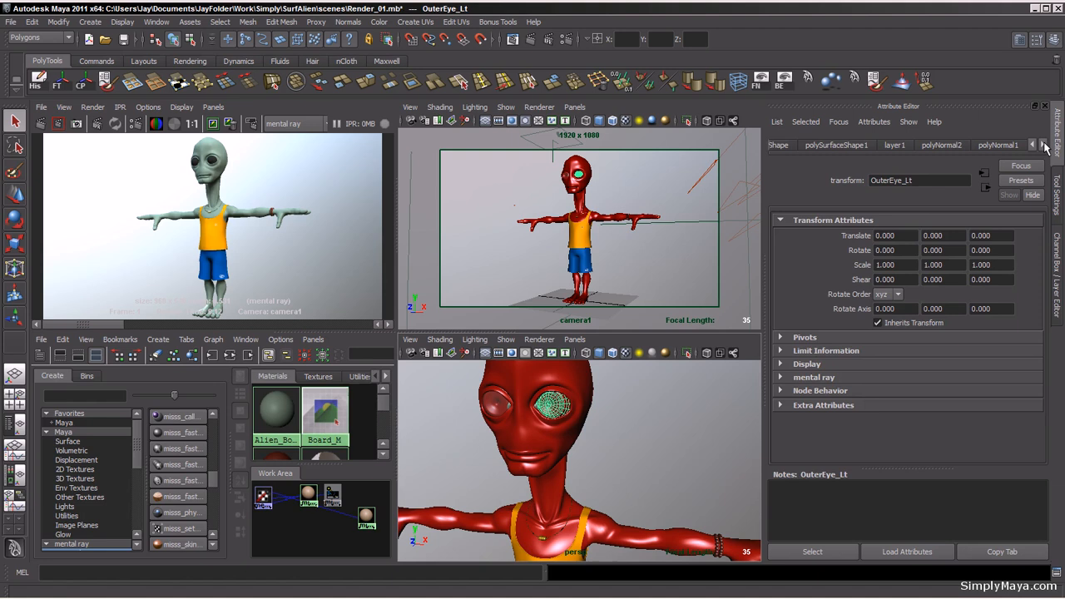
{"action": "left_click", "coordinate": [46, 87]}
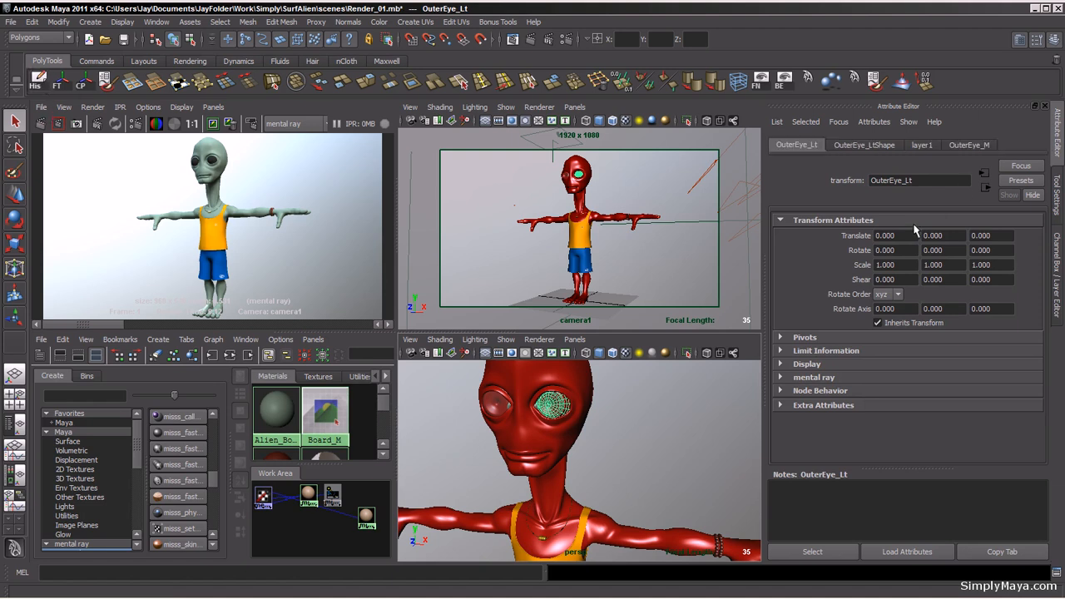
{"action": "left_click", "coordinate": [958, 144]}
{"action": "double_click", "coordinate": [921, 180]}
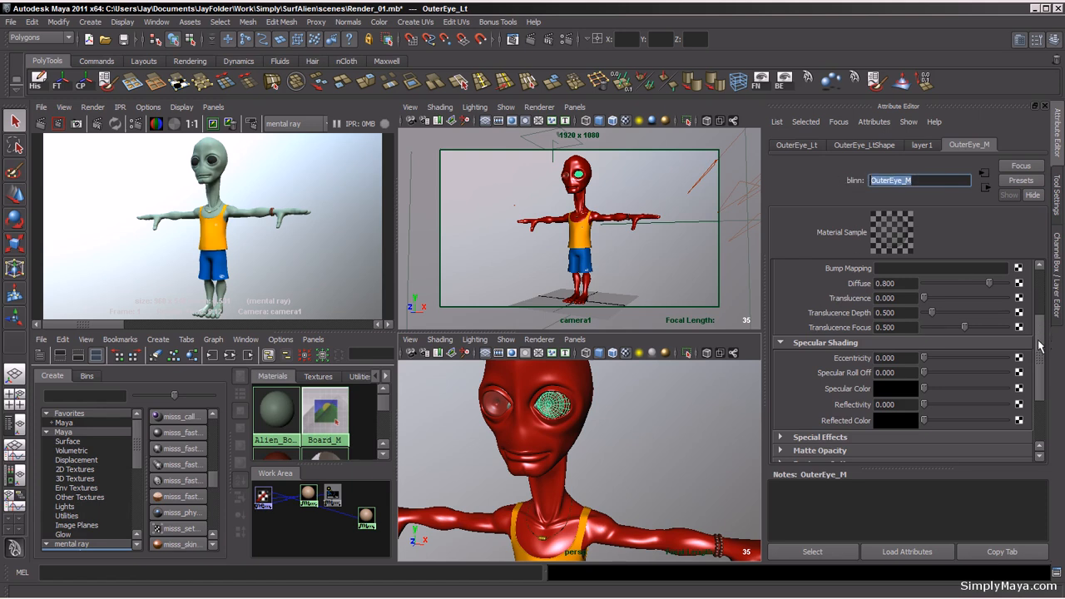
{"action": "scroll", "coordinate": [1038, 356], "scroll_direction": "up", "scroll_amount": 5}
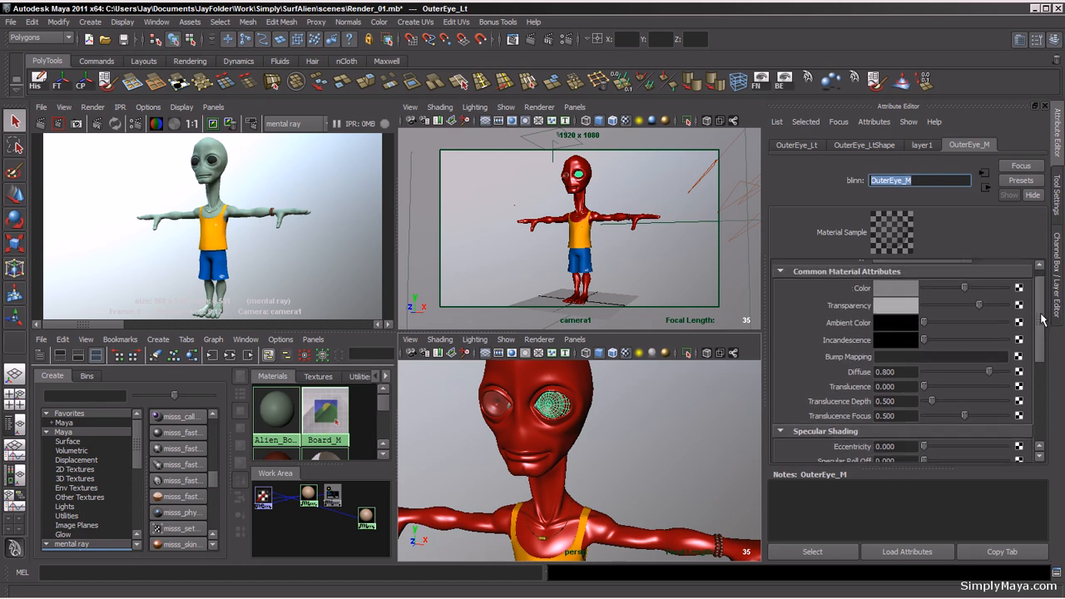
{"action": "left_click", "coordinate": [915, 269]}
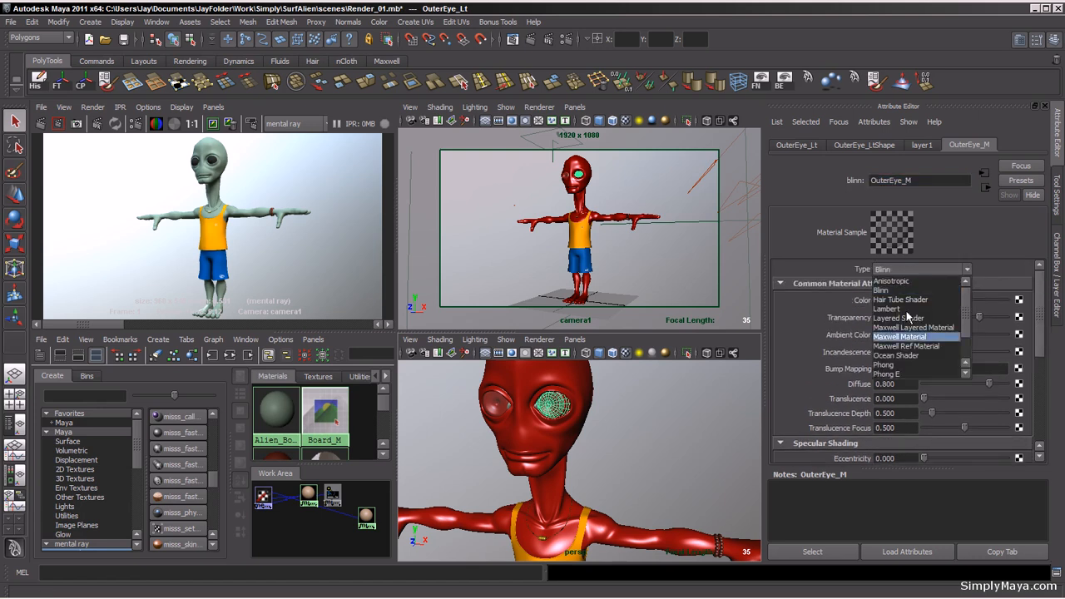
{"action": "left_click", "coordinate": [889, 373]}
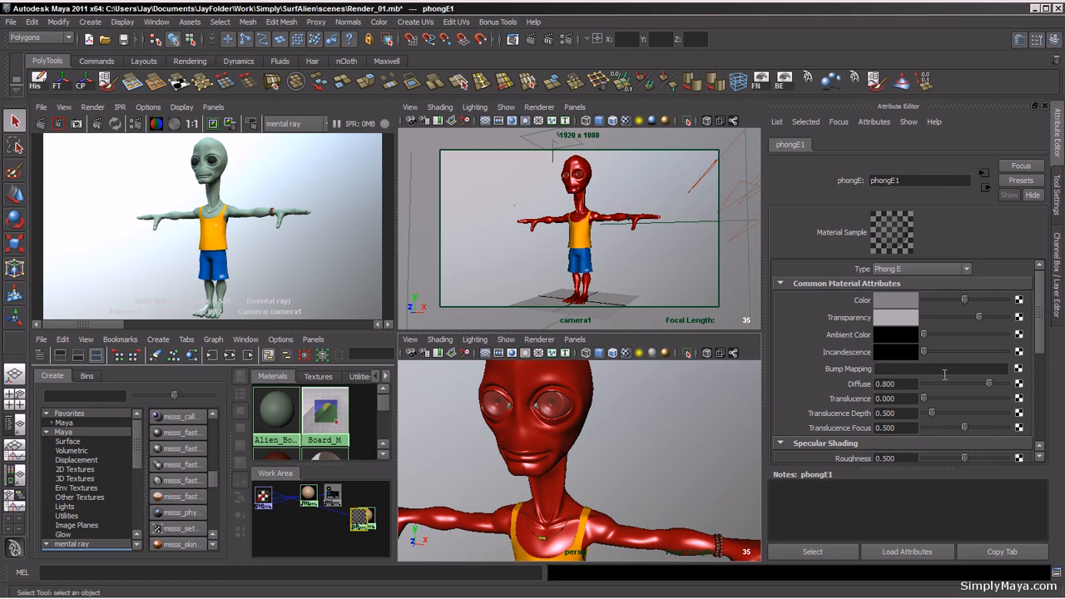
Step: Set the Phong E material's specular color to white with a value of 1.5
{"action": "mouse_move", "coordinate": [978, 317]}
{"action": "left_mouse_down"}
{"action": "mouse_move", "coordinate": [1008, 319]}
{"action": "mouse_move", "coordinate": [1052, 370]}
{"action": "left_mouse_up"}
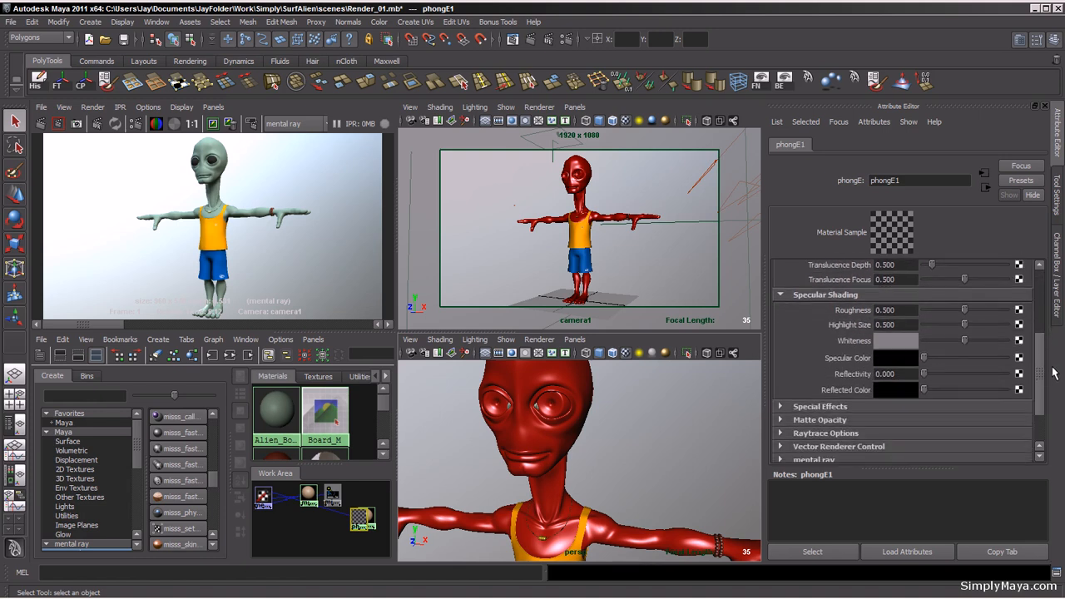
{"action": "left_click_drag", "start_coordinate": [924, 359], "coordinate": [1007, 364]}
{"action": "left_click", "coordinate": [895, 359]}
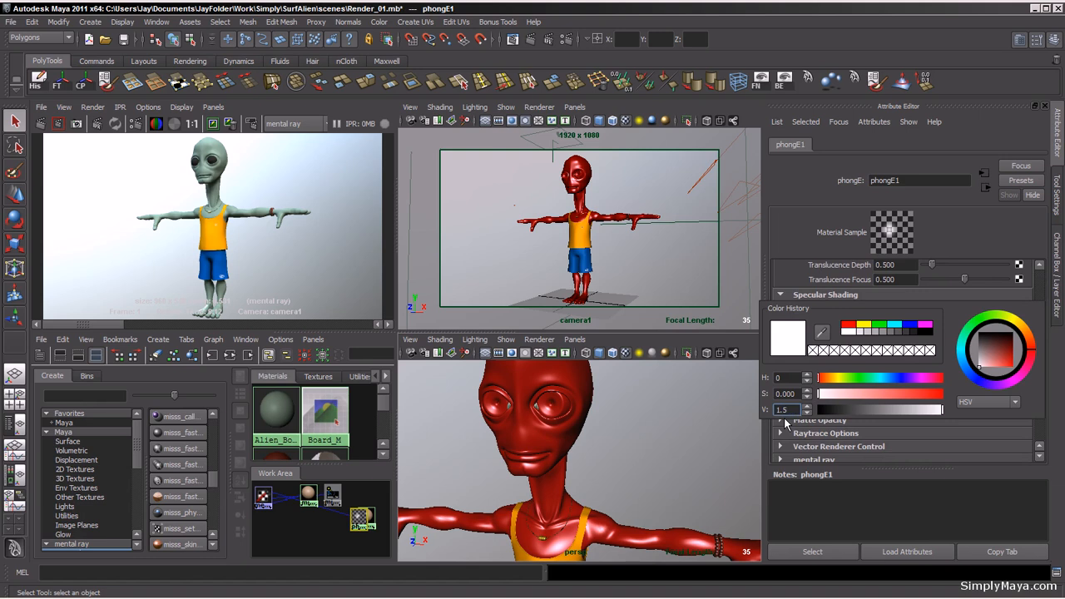
{"action": "type", "text": "1.5"}
{"action": "key", "text": "Return"}
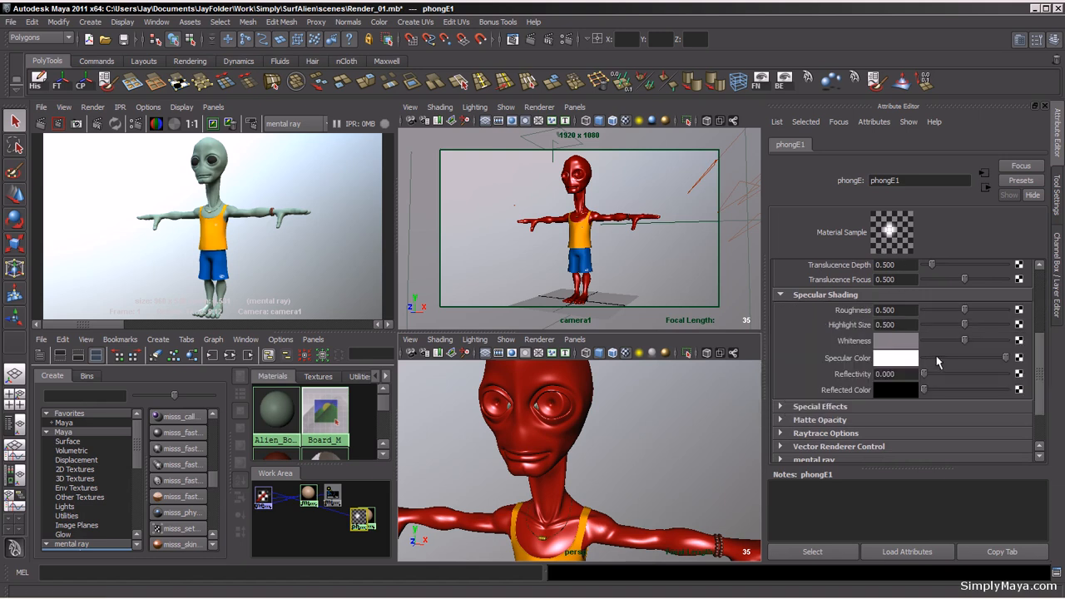
Step: Set the specular whiteness to white and reduce the highlight size to 0.098
{"action": "left_click_drag", "start_coordinate": [965, 342], "coordinate": [1016, 362]}
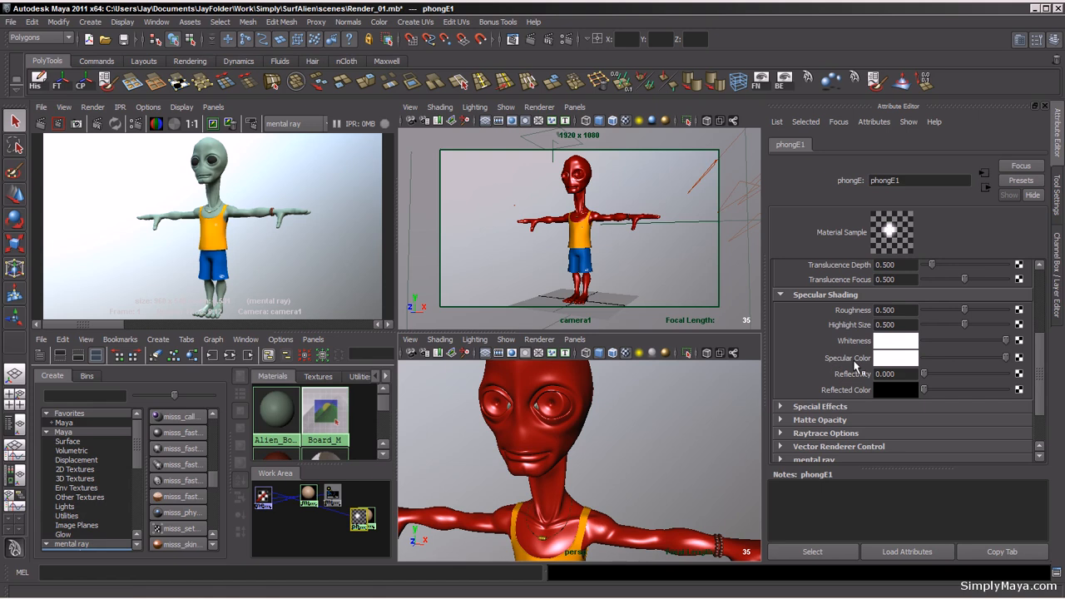
{"action": "left_click_drag", "start_coordinate": [1042, 379], "coordinate": [1042, 362]}
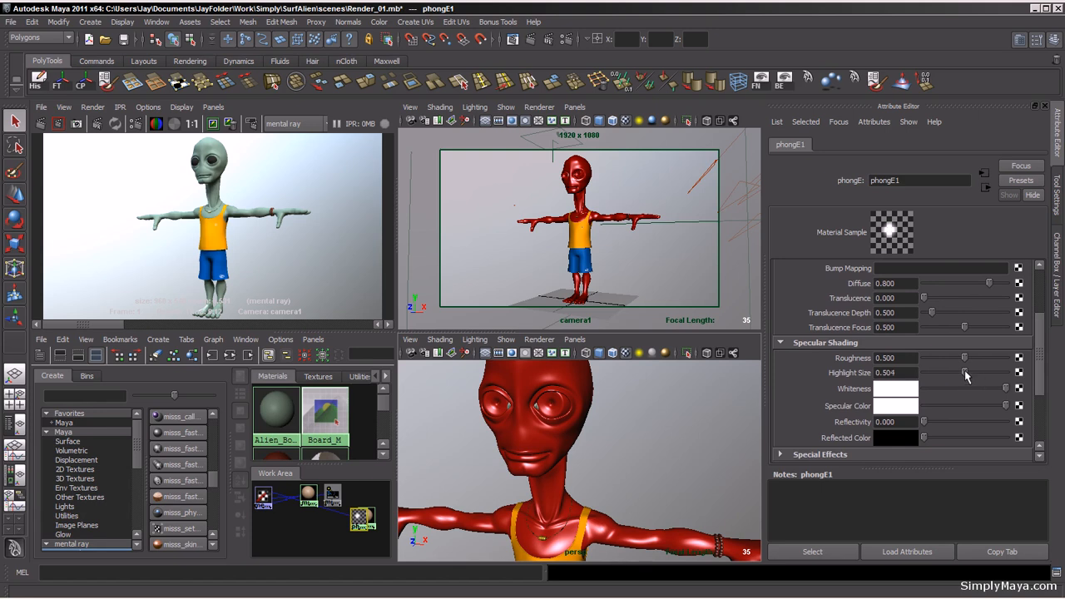
{"action": "left_click_drag", "start_coordinate": [965, 376], "coordinate": [935, 385]}
Step: Set the Phong E material's roughness to 1.5
{"action": "left_click_drag", "start_coordinate": [964, 358], "coordinate": [1040, 365]}
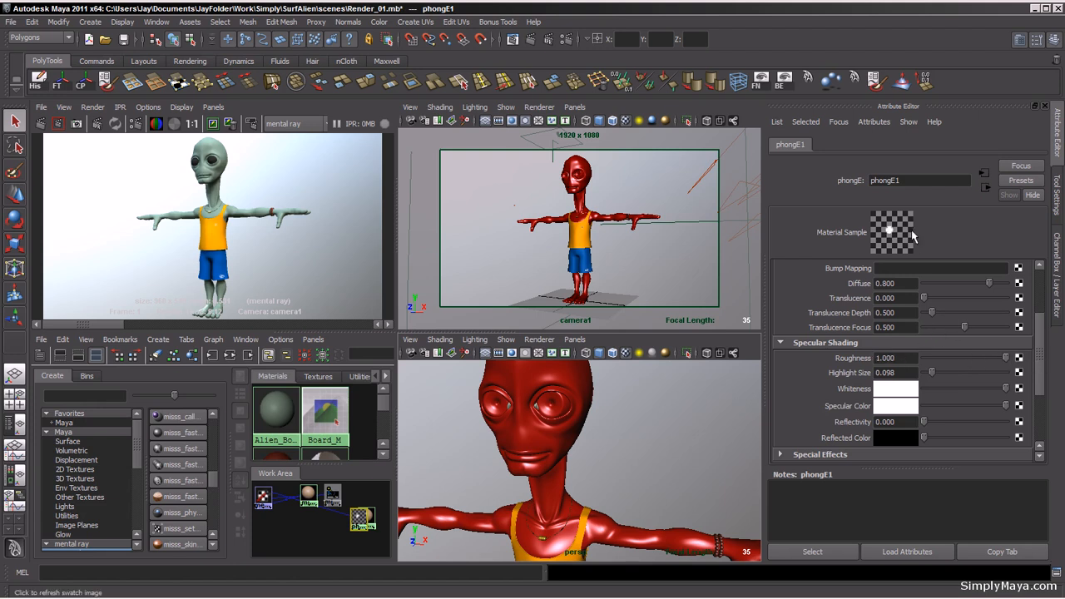
{"action": "mouse_move", "coordinate": [1006, 360]}
{"action": "left_mouse_down"}
{"action": "mouse_move", "coordinate": [968, 361]}
{"action": "mouse_move", "coordinate": [1006, 360]}
{"action": "left_mouse_up"}
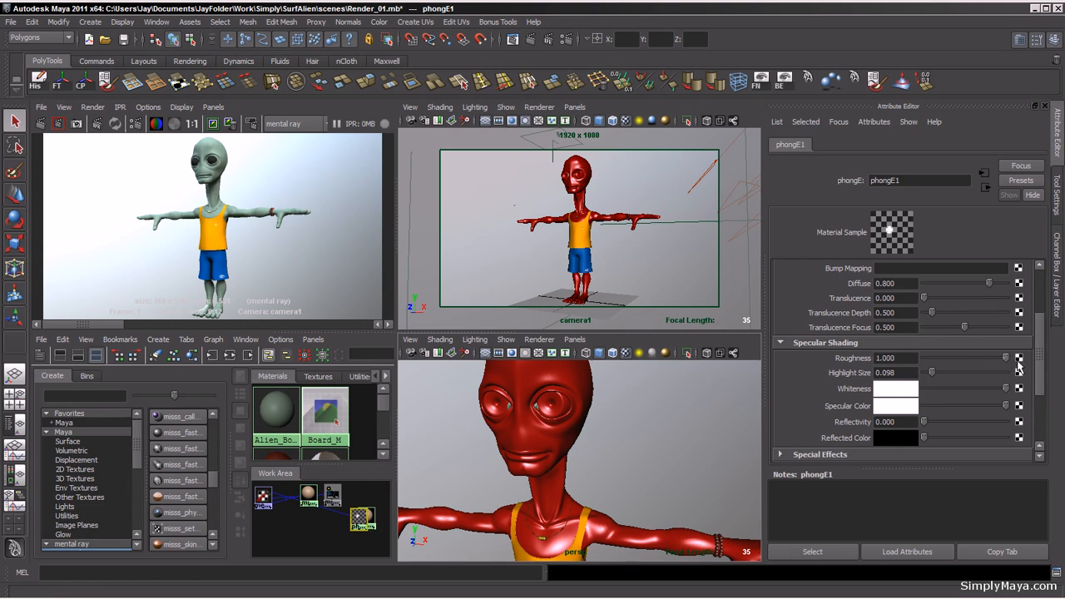
{"action": "left_click", "coordinate": [903, 358]}
{"action": "type", "text": "5"}
{"action": "key", "text": "Return"}
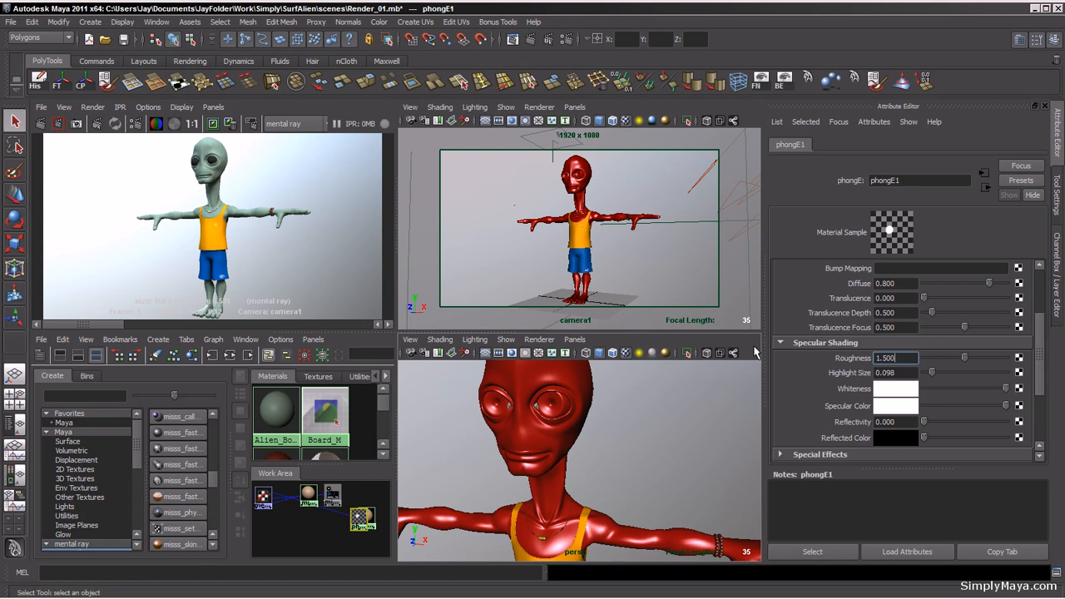
Step: Create a new Phong E material and name it Tearducts_M
{"action": "right_click_drag", "start_coordinate": [523, 469], "coordinate": [593, 469], "text": "alt"}
{"action": "middle_click_drag", "start_coordinate": [565, 419], "coordinate": [613, 470], "text": "alt"}
{"action": "right_click_drag", "start_coordinate": [613, 471], "coordinate": [662, 498], "text": "alt"}
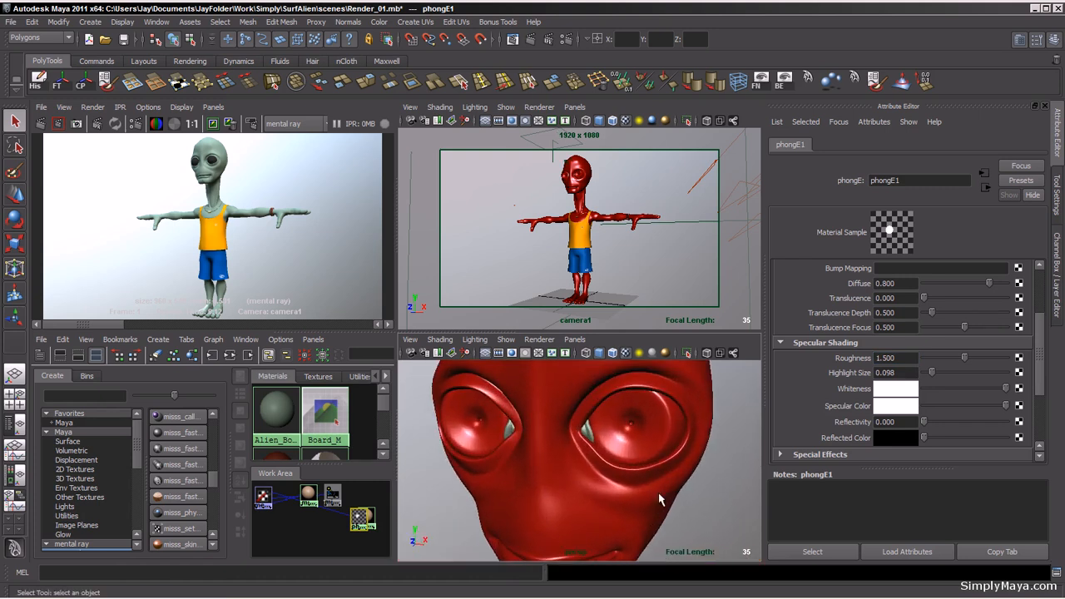
{"action": "left_click_drag", "start_coordinate": [588, 485], "coordinate": [573, 479], "text": "alt"}
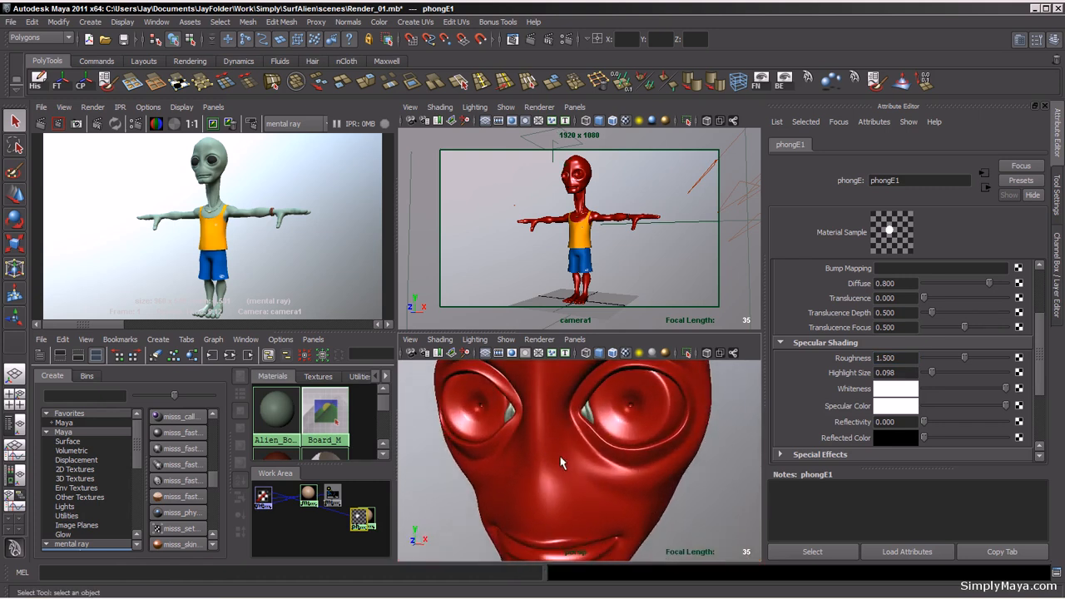
{"action": "middle_click_drag", "start_coordinate": [560, 456], "coordinate": [571, 472], "text": "alt"}
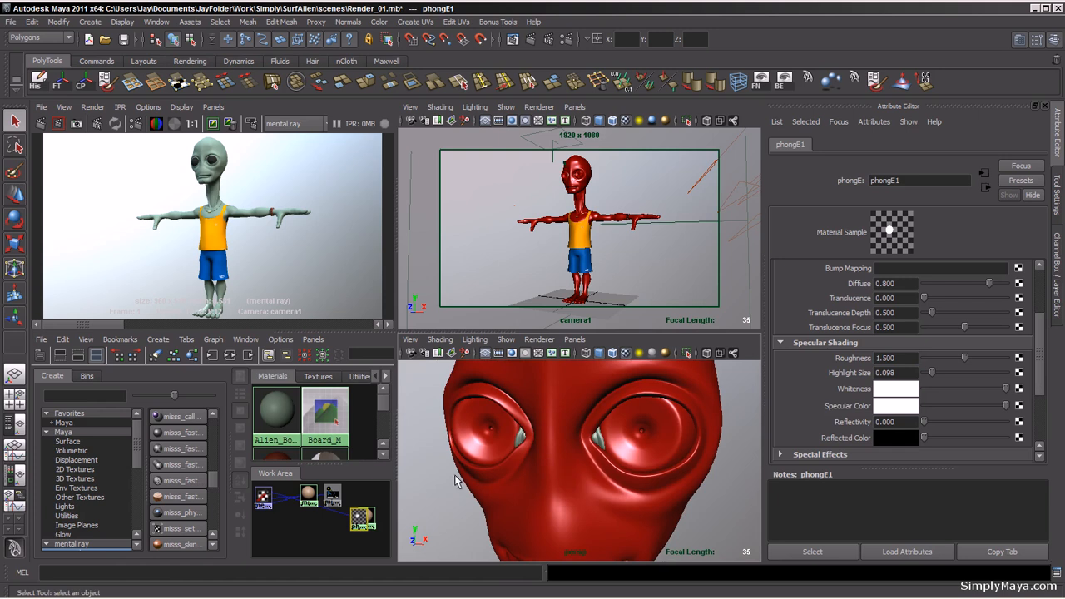
{"action": "left_click", "coordinate": [65, 433]}
{"action": "scroll", "coordinate": [215, 450], "scroll_direction": "up", "scroll_amount": 3}
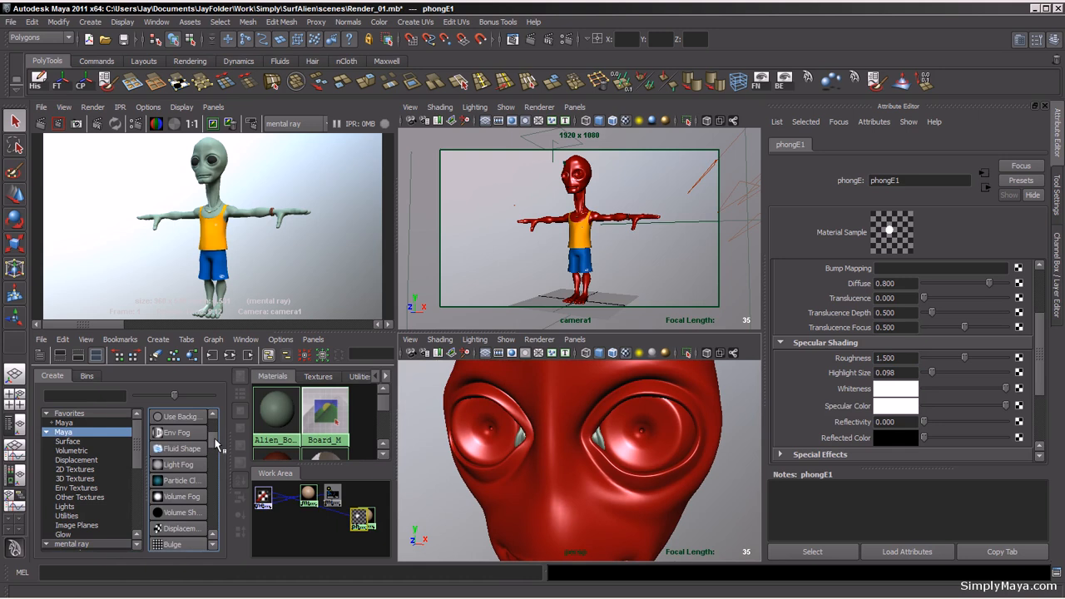
{"action": "scroll", "coordinate": [216, 440], "scroll_direction": "up", "scroll_amount": 3}
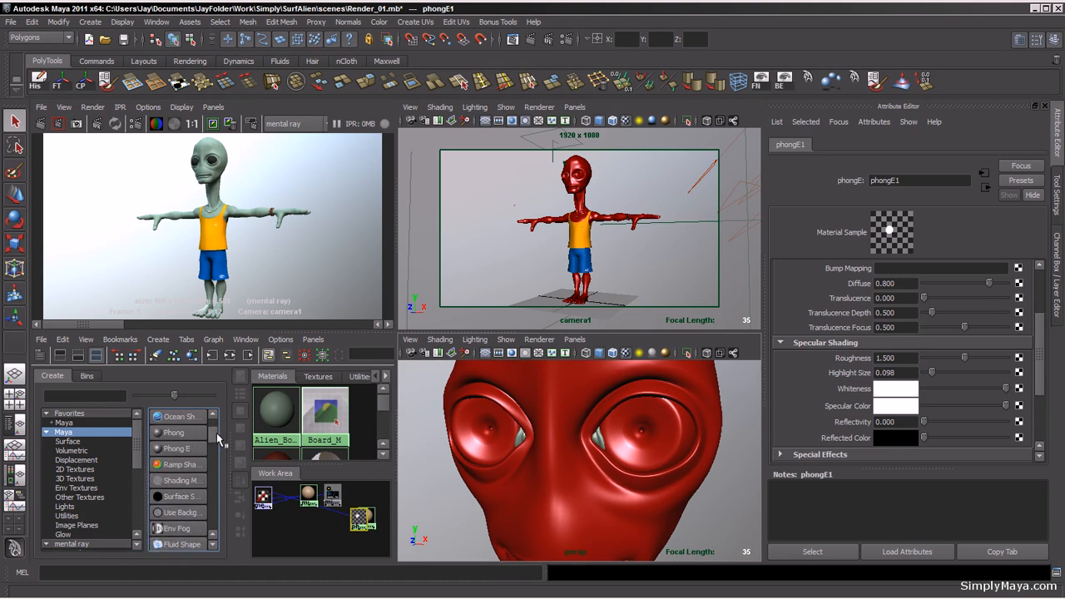
{"action": "left_click", "coordinate": [179, 449]}
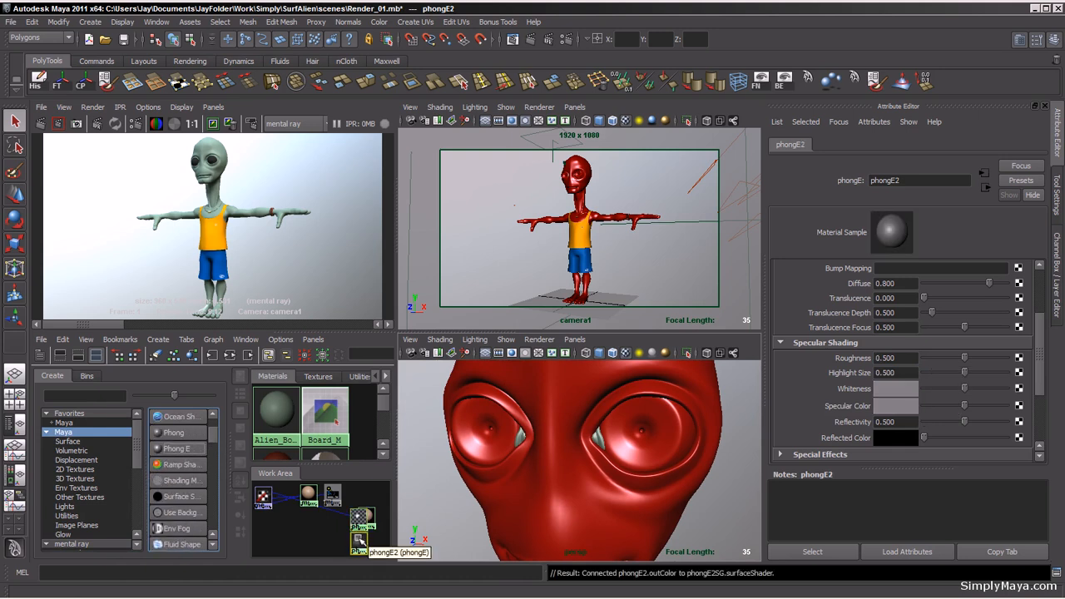
{"action": "left_click_drag", "start_coordinate": [919, 182], "coordinate": [858, 185]}
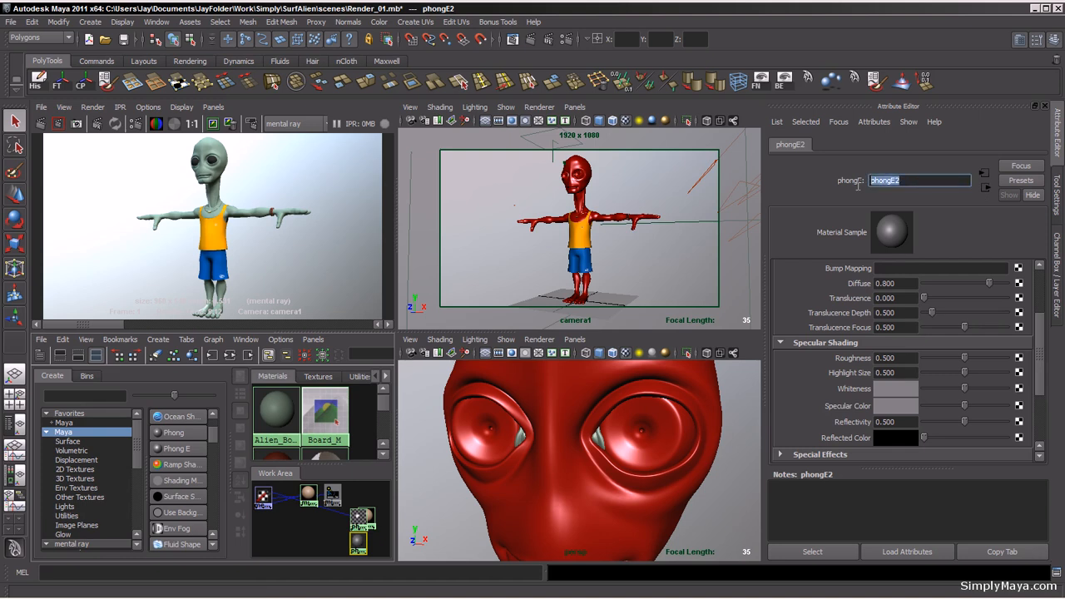
{"action": "type", "text": "Tearducts_M"}
{"action": "key", "text": "Return"}
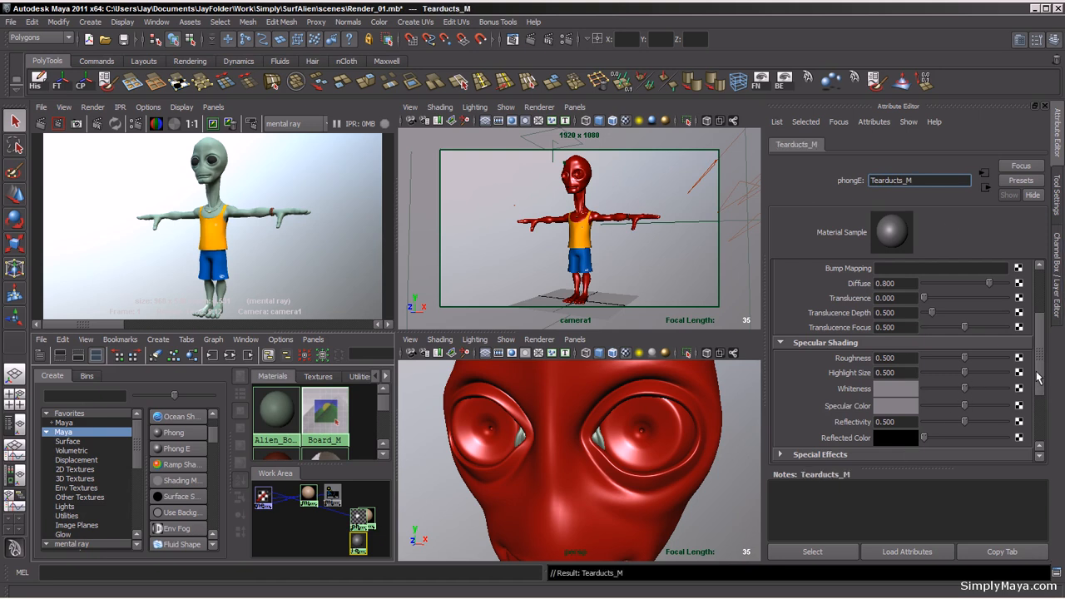
Step: Select both tearduct meshes and assign the Tearducts_M material to them
{"action": "scroll", "coordinate": [576, 472], "scroll_direction": "up", "scroll_amount": 3}
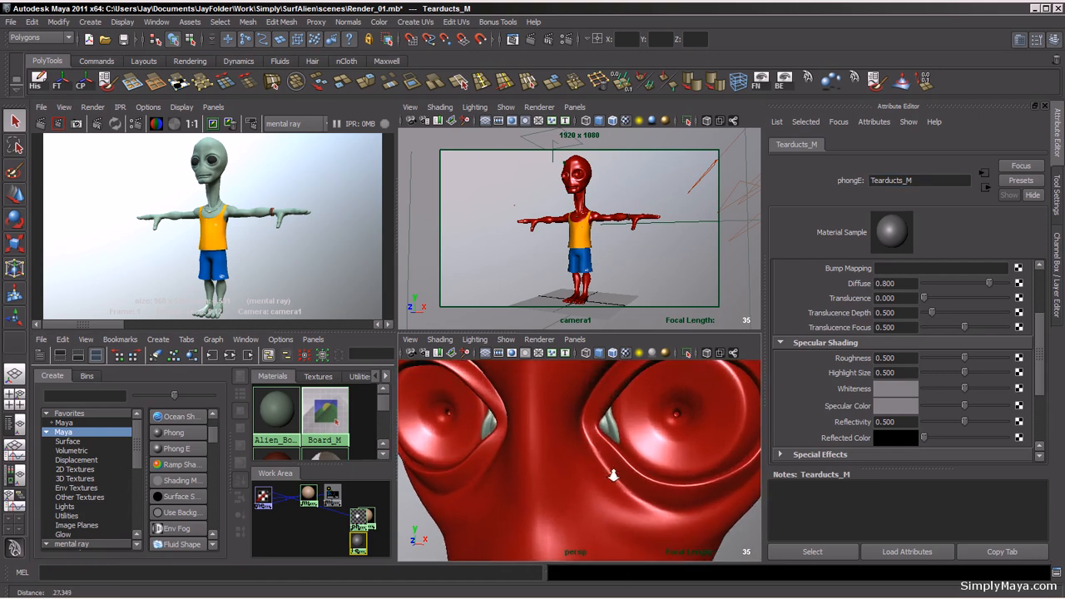
{"action": "left_click", "coordinate": [609, 426]}
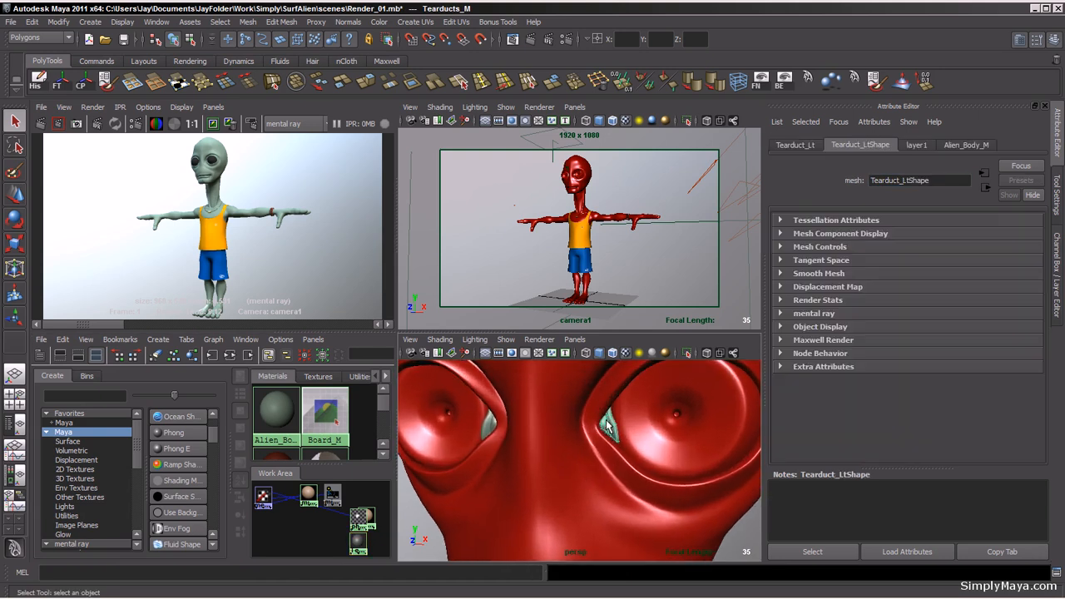
{"action": "left_click", "coordinate": [492, 425]}
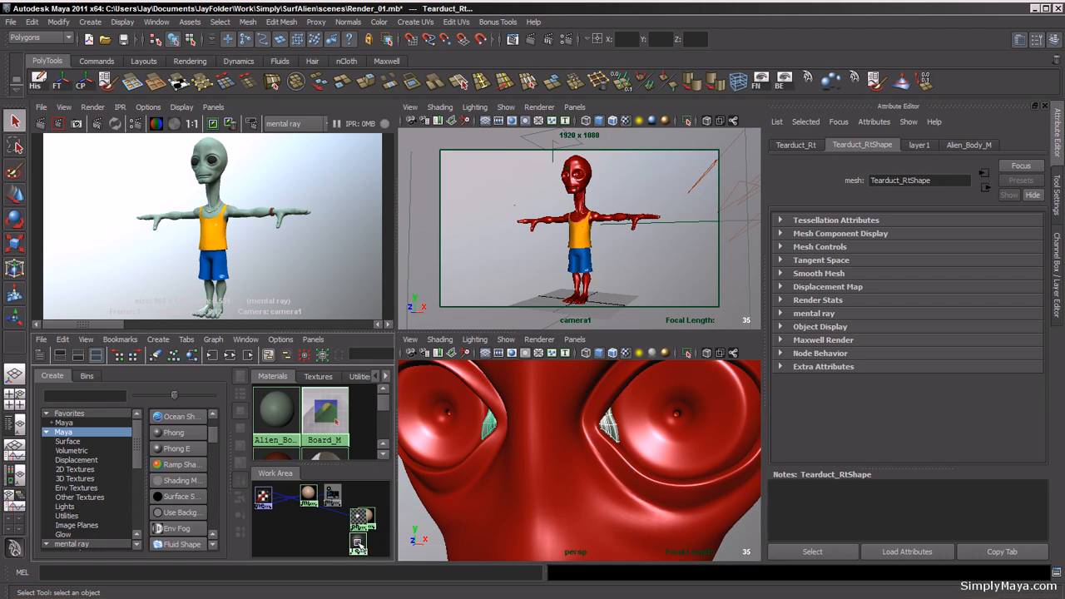
{"action": "right_click_drag", "start_coordinate": [370, 397], "coordinate": [371, 399]}
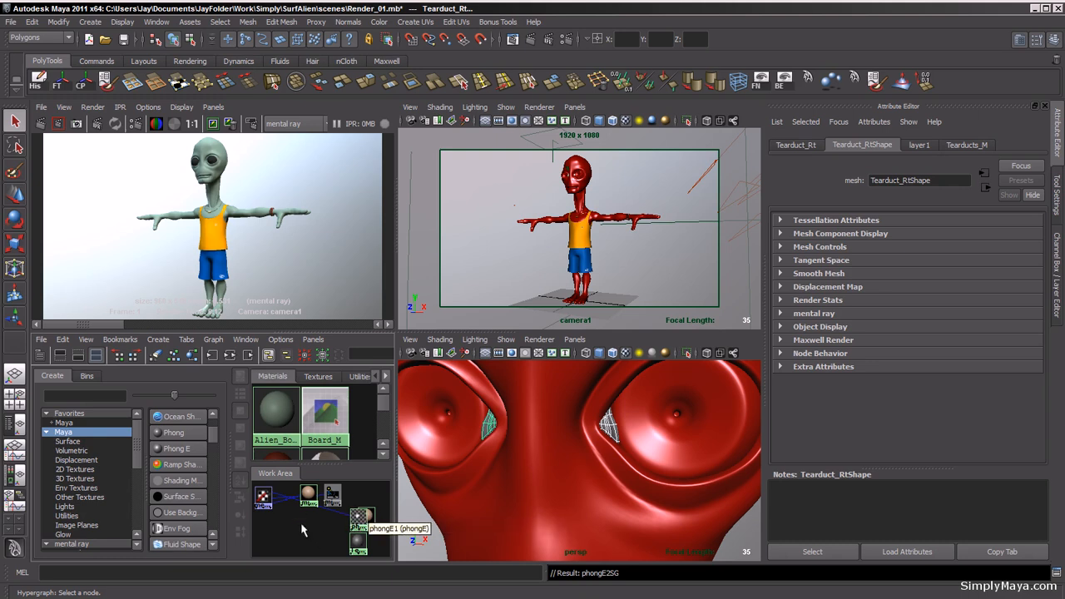
Step: Re-render the camera view with mental ray and inspect the render enlarged
{"action": "left_click", "coordinate": [415, 514]}
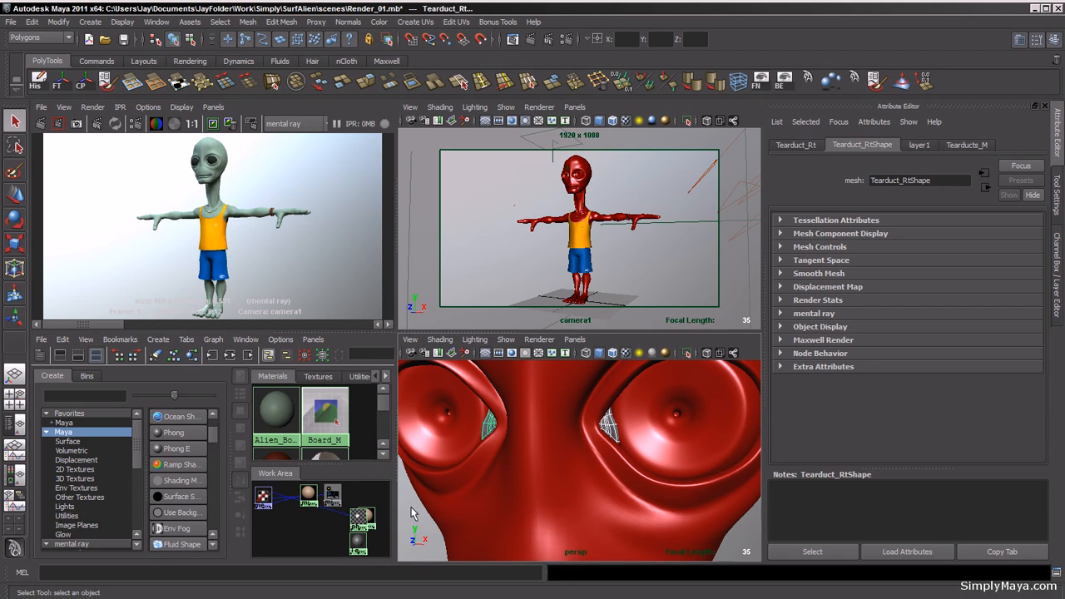
{"action": "left_click", "coordinate": [584, 266]}
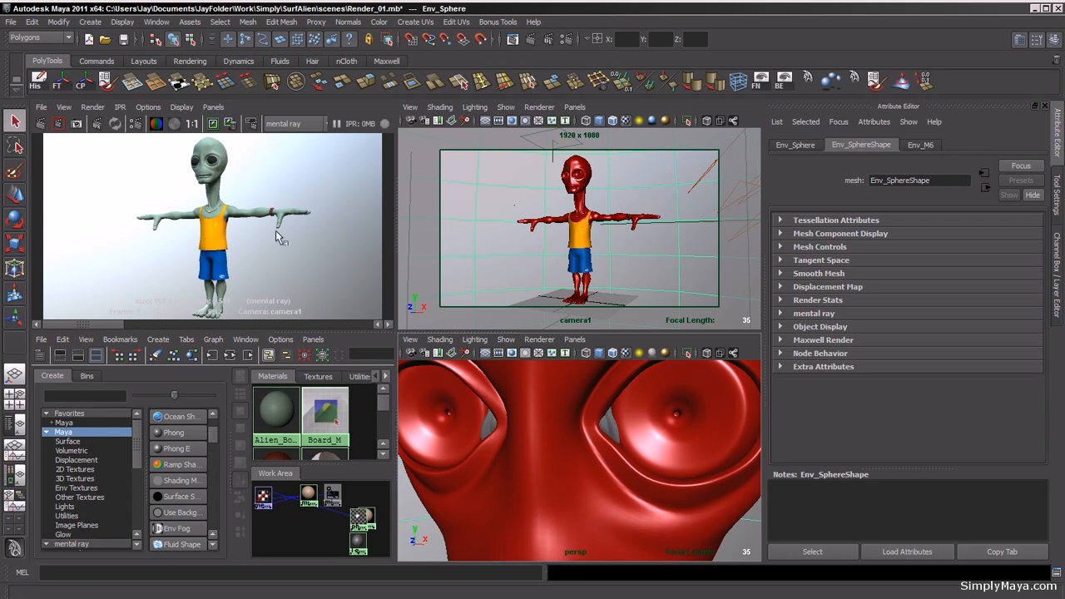
{"action": "left_click", "coordinate": [40, 123]}
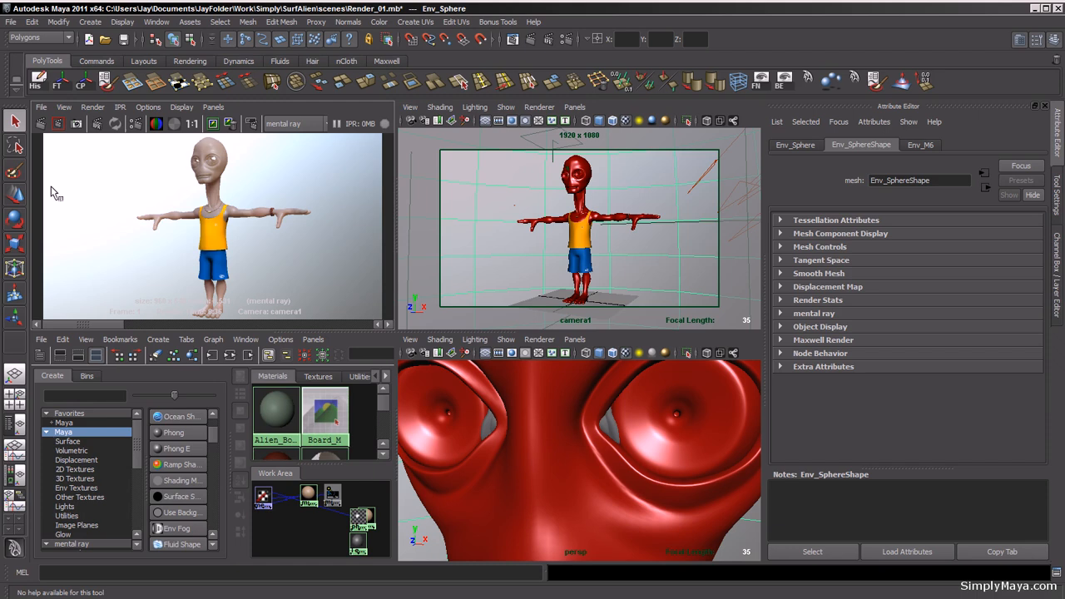
{"action": "left_click", "coordinate": [63, 206]}
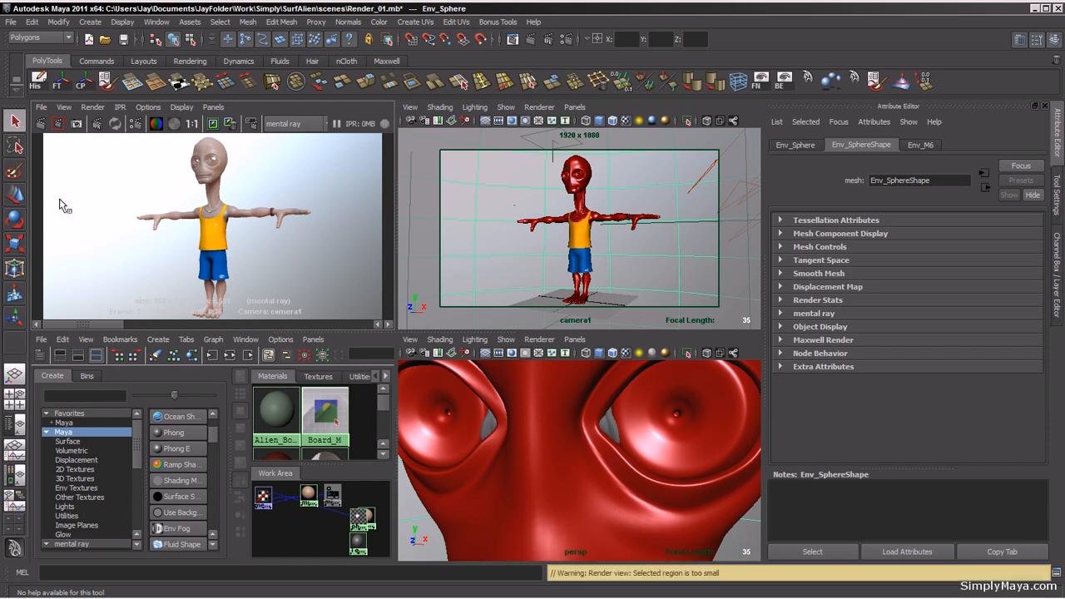
{"action": "key", "text": "space"}
{"action": "scroll", "coordinate": [157, 258], "scroll_direction": "up", "scroll_amount": 1}
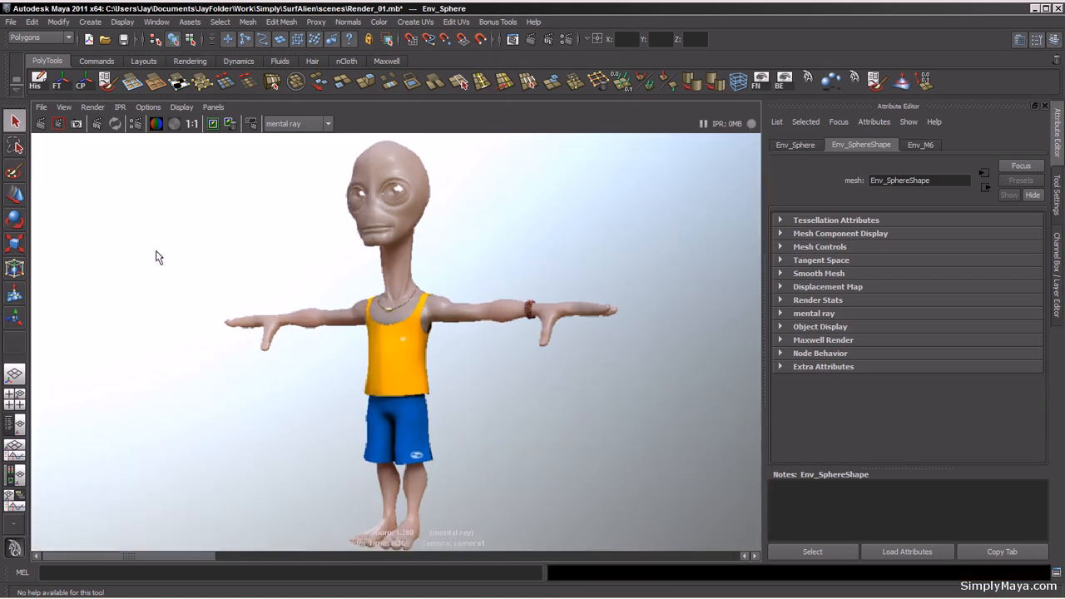
{"action": "scroll", "coordinate": [157, 258], "scroll_direction": "down", "scroll_amount": 1}
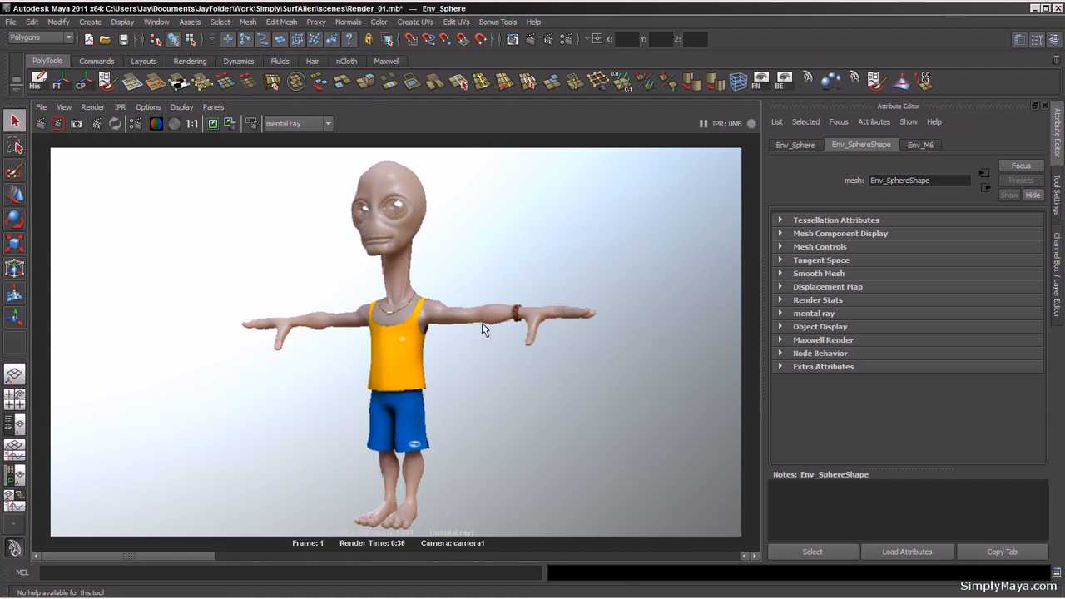
{"action": "scroll", "coordinate": [474, 317], "scroll_direction": "up", "scroll_amount": 2}
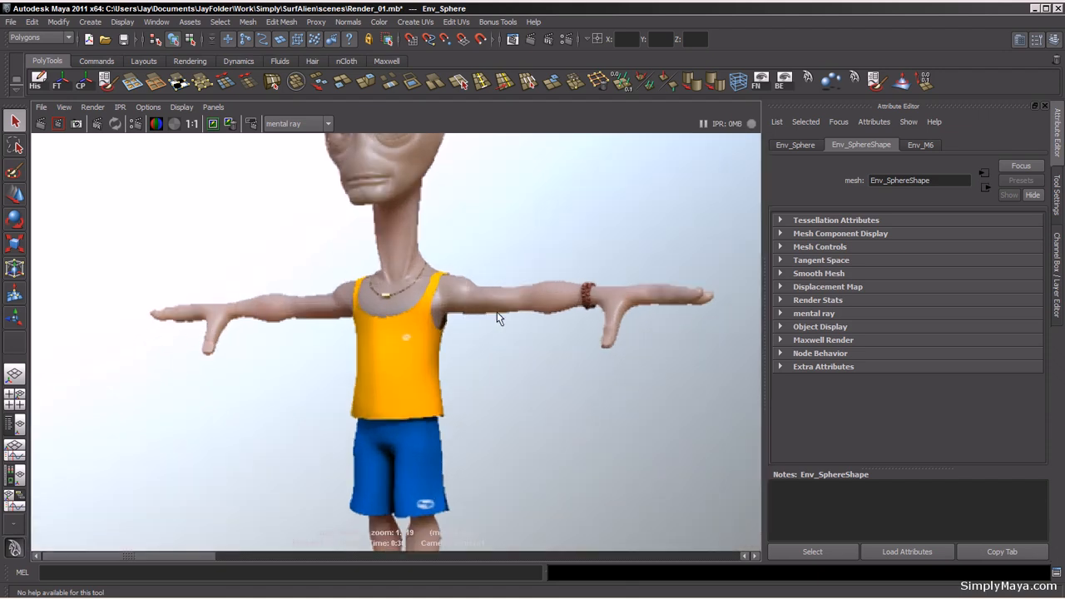
{"action": "scroll", "coordinate": [498, 320], "scroll_direction": "down", "scroll_amount": 2}
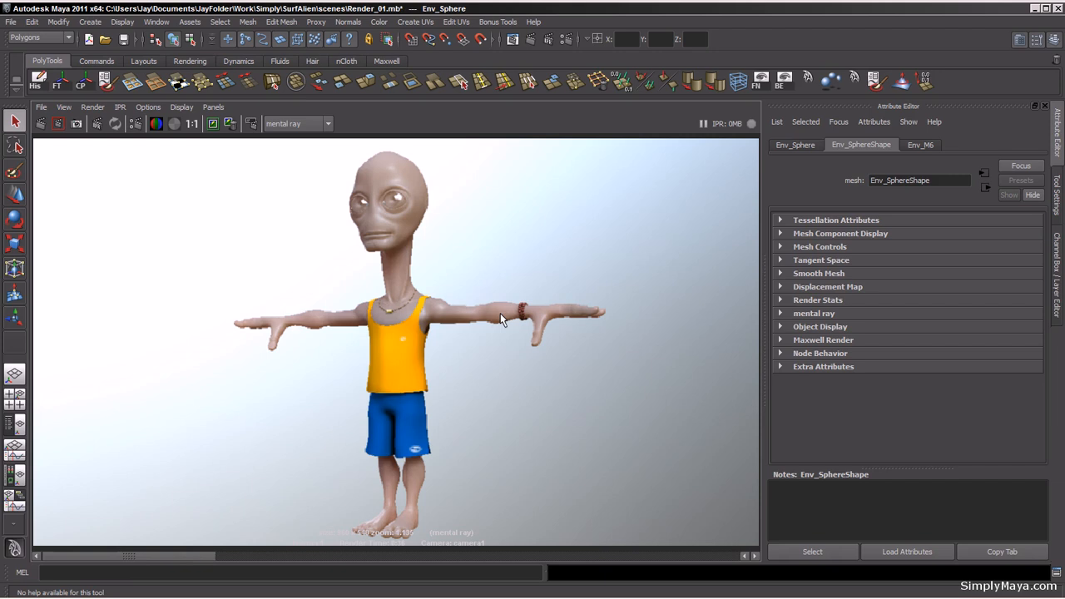
{"action": "key", "text": "space"}
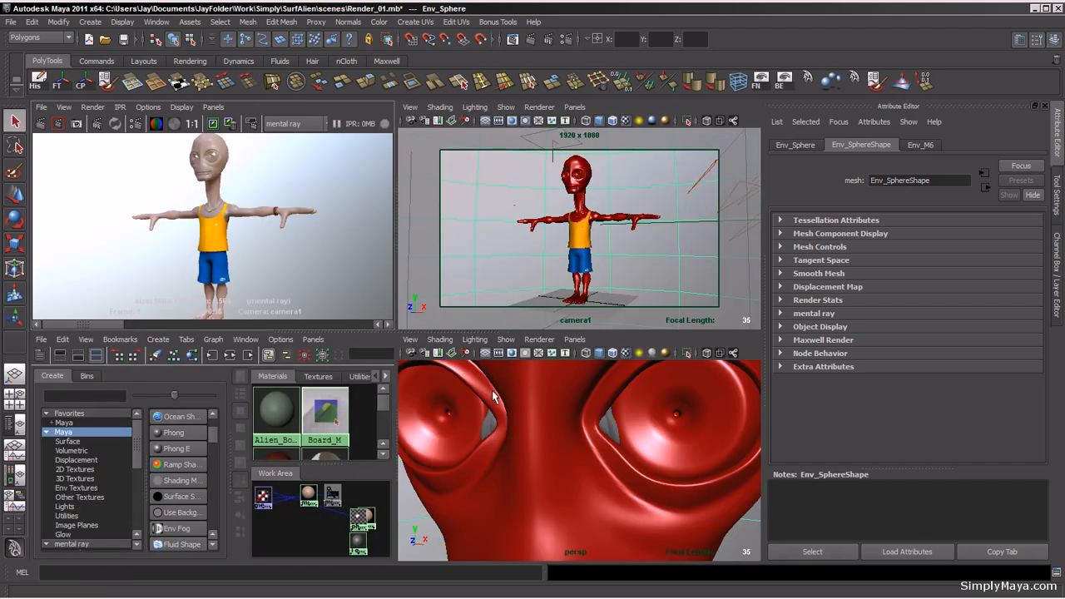
Step: Select the body and set its skin material's back scatter weight to 0
{"action": "left_click", "coordinate": [549, 437]}
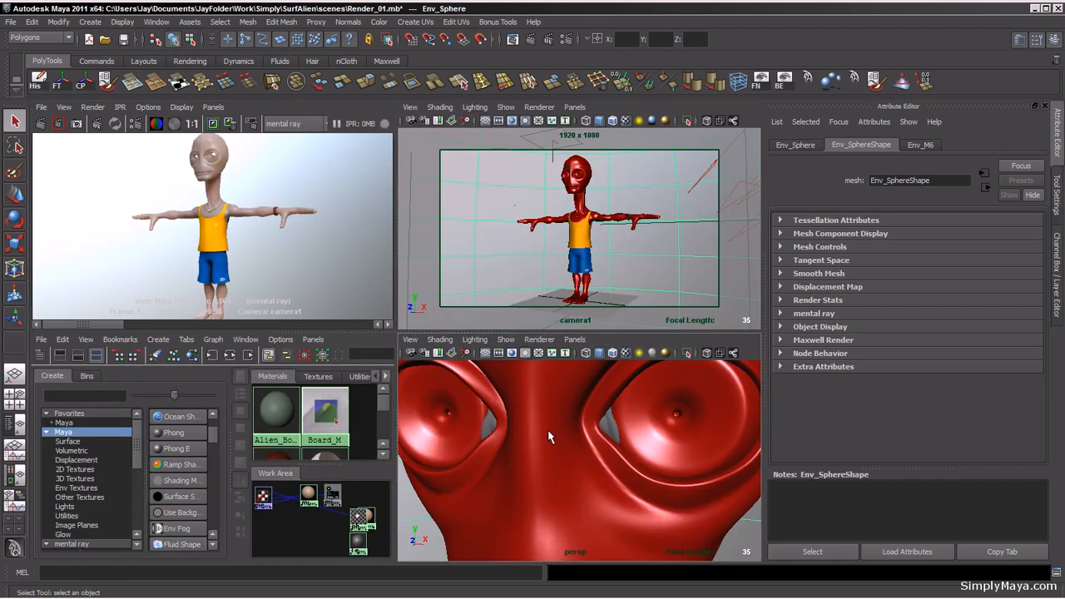
{"action": "left_click", "coordinate": [549, 437]}
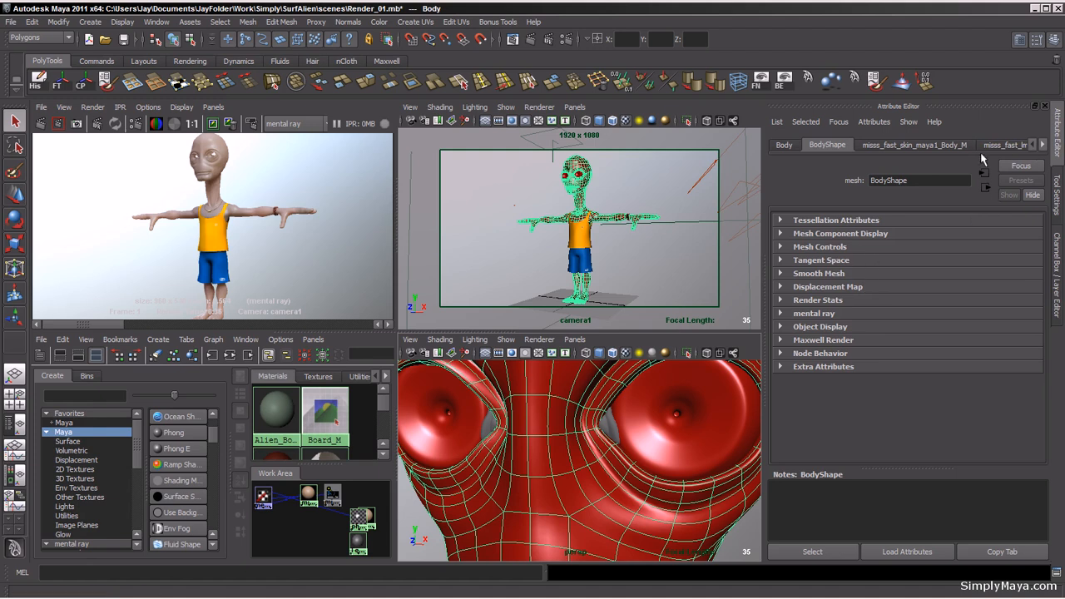
{"action": "left_click", "coordinate": [944, 146]}
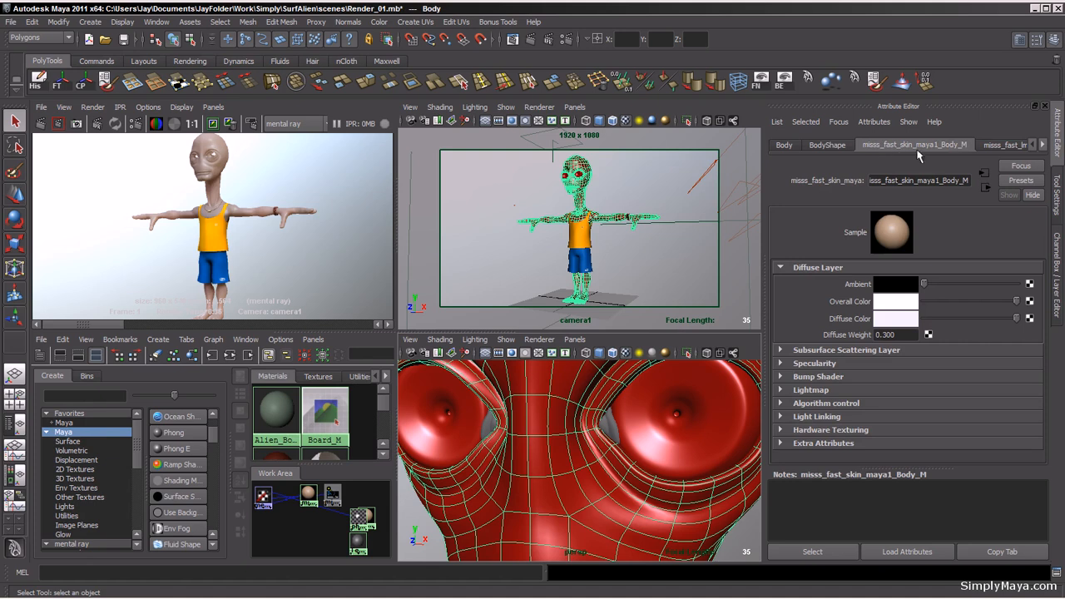
{"action": "left_click", "coordinate": [781, 351]}
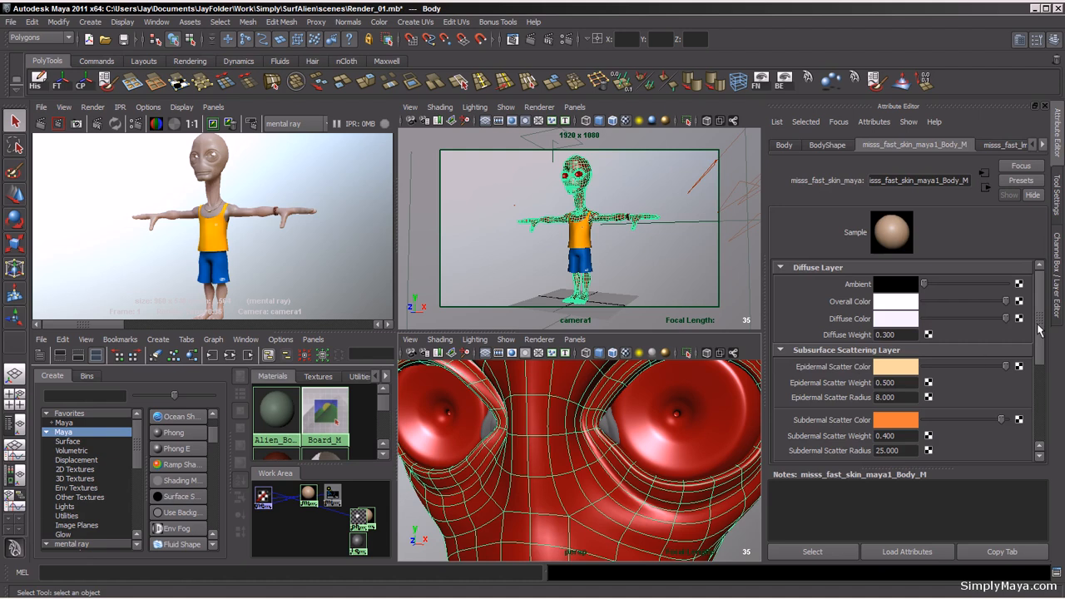
{"action": "left_click_drag", "start_coordinate": [1039, 330], "coordinate": [1040, 375]}
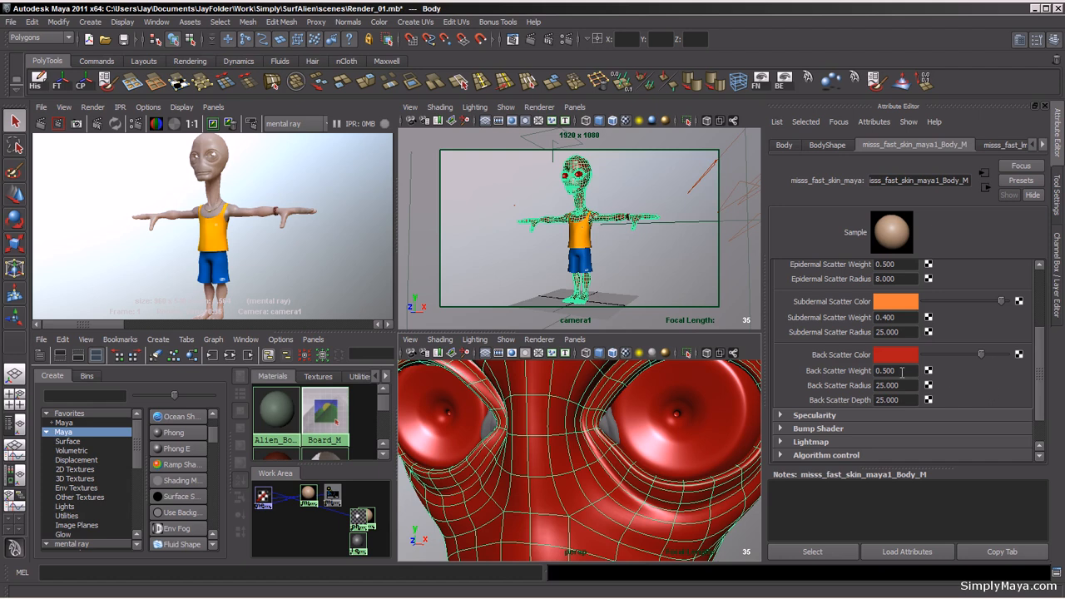
{"action": "left_click_drag", "start_coordinate": [896, 374], "coordinate": [874, 373]}
{"action": "type", "text": "0"}
{"action": "key", "text": "Return"}
Step: Set the body skin material's specularity overall weight to 0
{"action": "left_click_drag", "start_coordinate": [1040, 383], "coordinate": [1032, 357]}
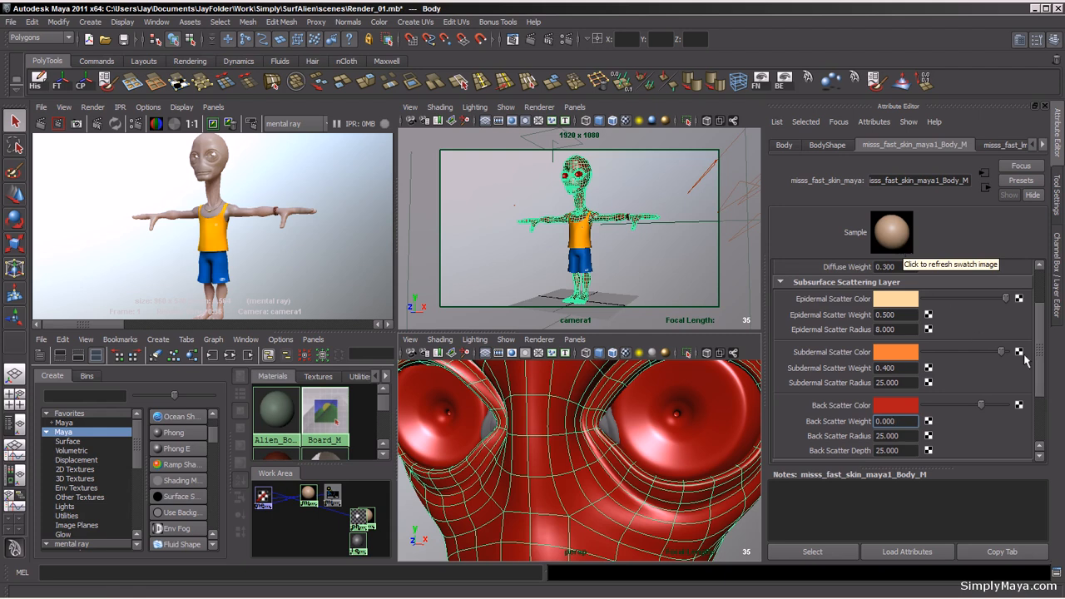
{"action": "left_click_drag", "start_coordinate": [1040, 348], "coordinate": [1040, 387]}
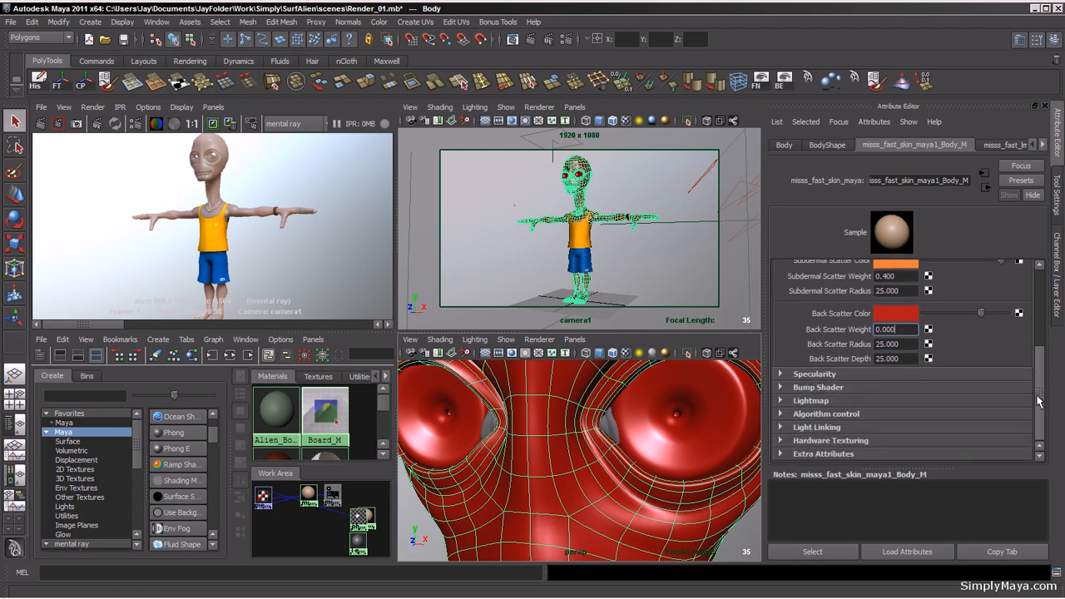
{"action": "left_click", "coordinate": [781, 376]}
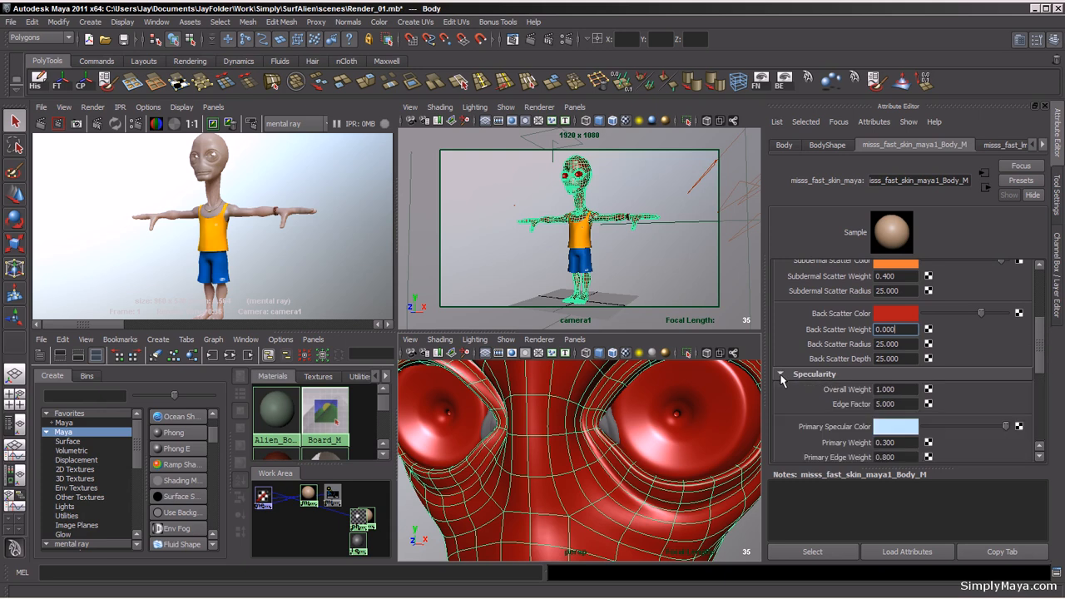
{"action": "left_click", "coordinate": [907, 391]}
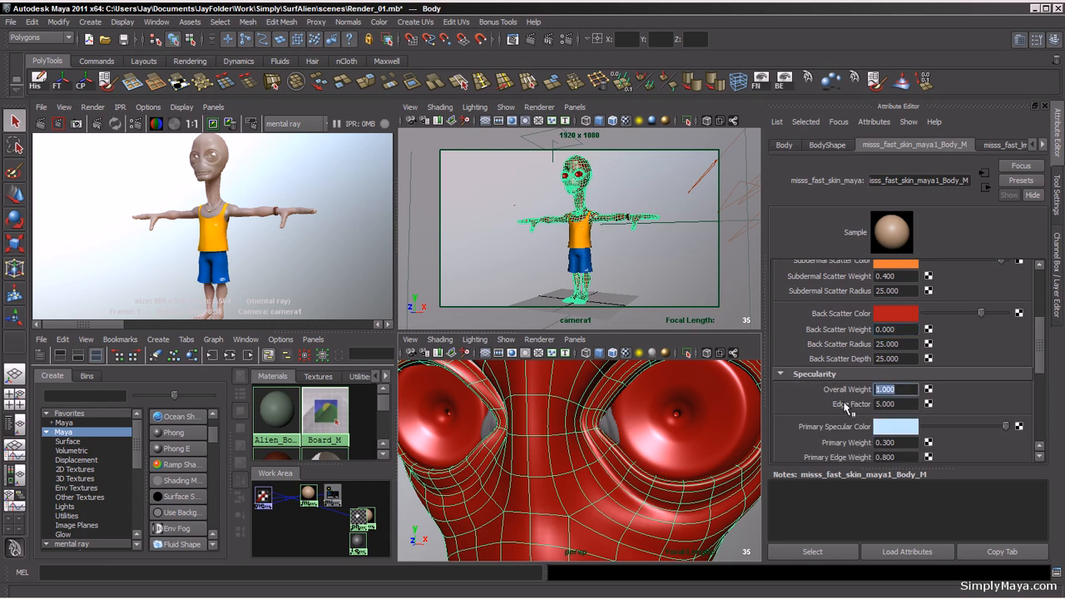
{"action": "type", "text": "0"}
{"action": "key", "text": "Return"}
{"action": "left_click_drag", "start_coordinate": [1039, 342], "coordinate": [1039, 374]}
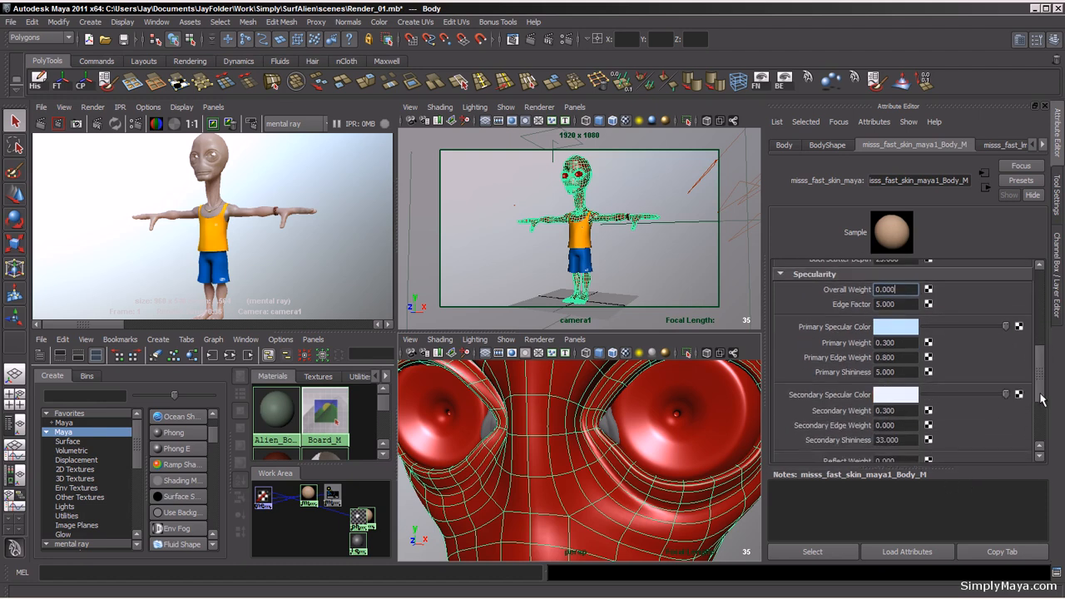
{"action": "mouse_move", "coordinate": [1040, 385]}
{"action": "left_mouse_down"}
{"action": "mouse_move", "coordinate": [1035, 369]}
{"action": "mouse_move", "coordinate": [1037, 422]}
{"action": "mouse_move", "coordinate": [1037, 381]}
{"action": "mouse_move", "coordinate": [1041, 417]}
{"action": "mouse_move", "coordinate": [1041, 393]}
{"action": "left_mouse_up"}
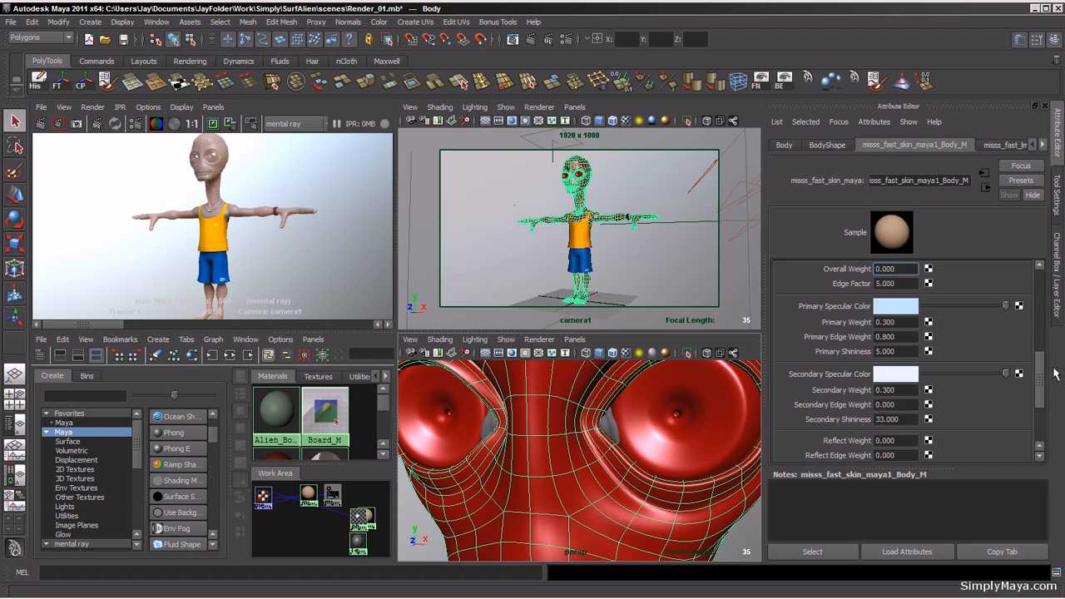
Step: Map a file texture using Body_Color_Dif.tga to the body skin material's diffuse colour
{"action": "left_click_drag", "start_coordinate": [1041, 388], "coordinate": [1041, 370]}
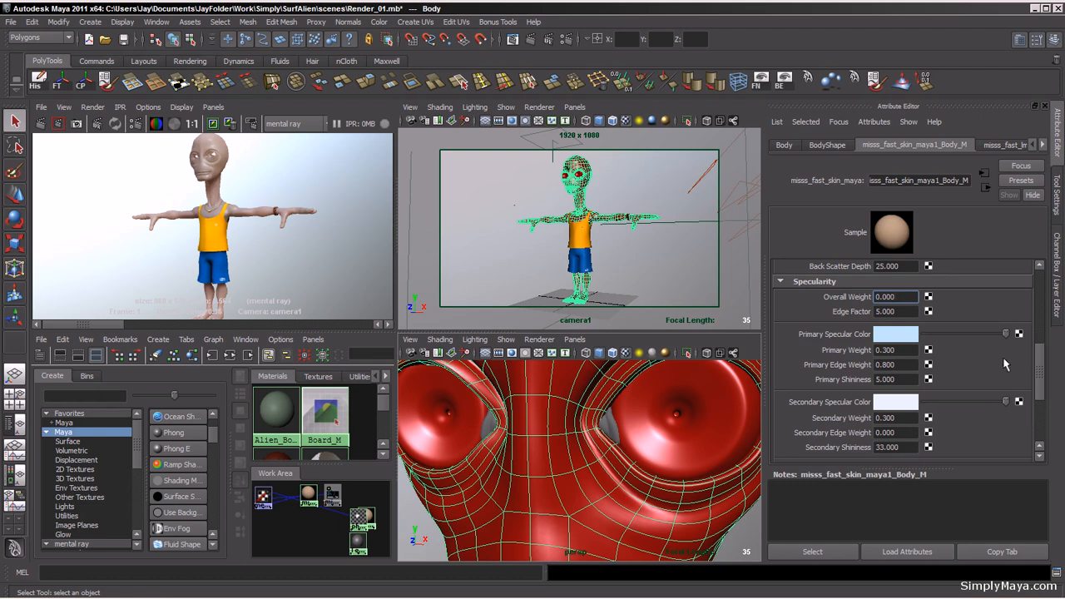
{"action": "left_click_drag", "start_coordinate": [1040, 387], "coordinate": [1040, 304]}
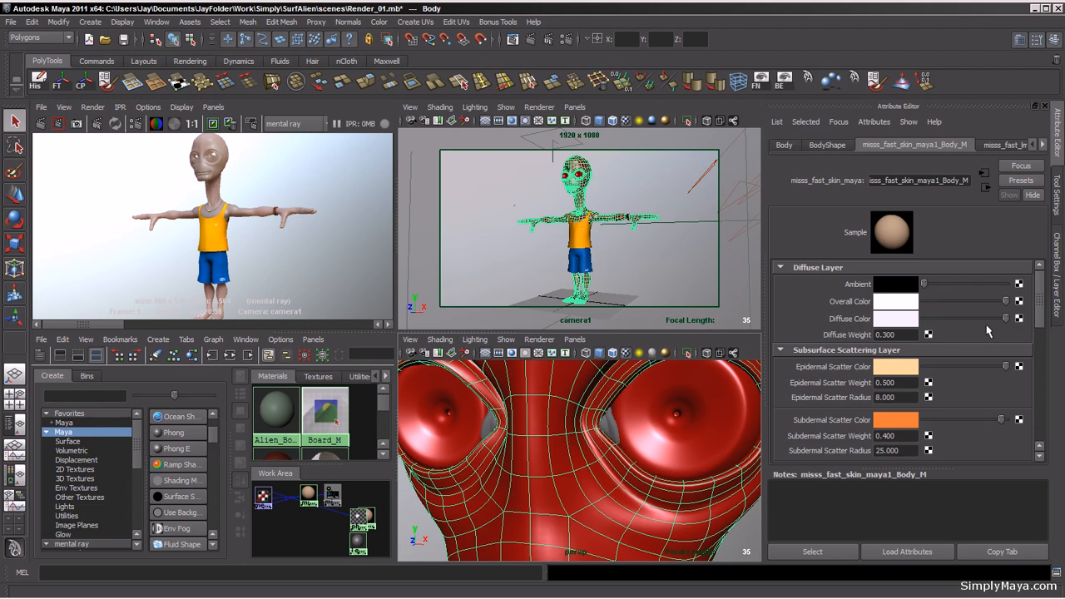
{"action": "left_click", "coordinate": [1019, 318]}
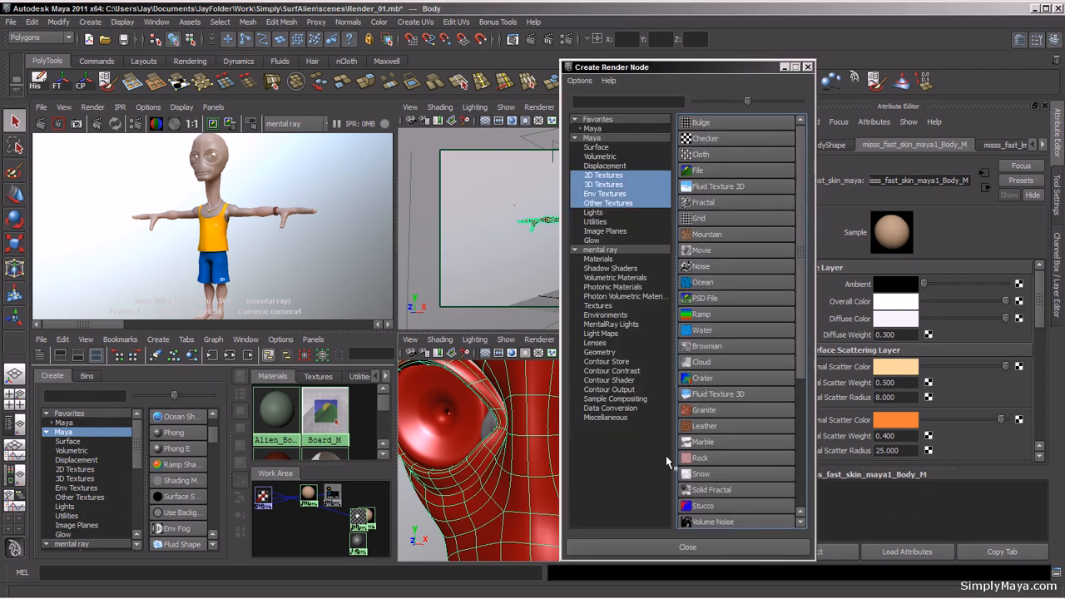
{"action": "left_click", "coordinate": [736, 170]}
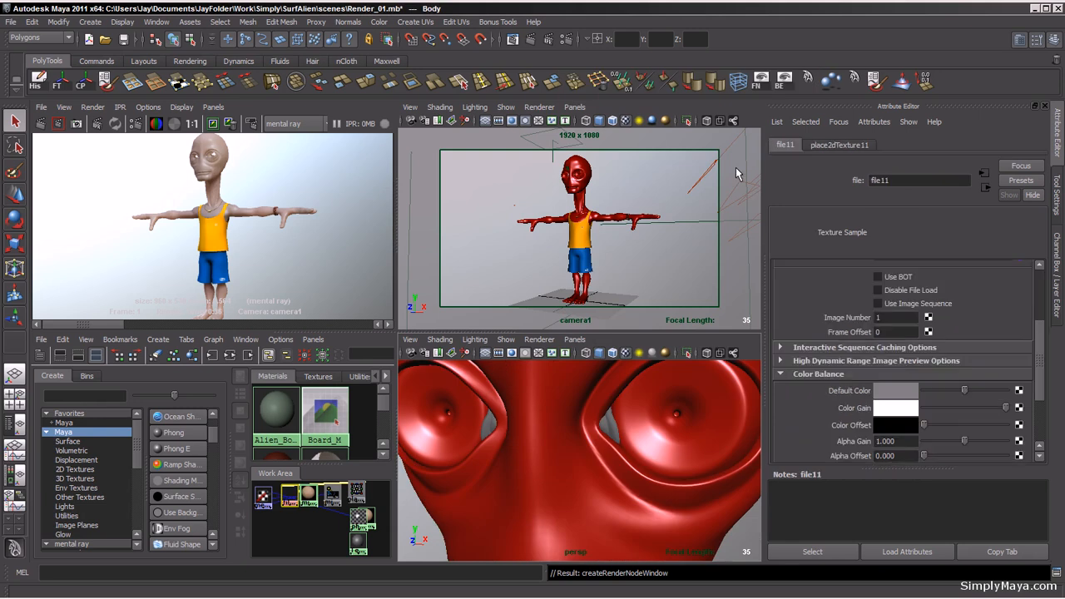
{"action": "left_click_drag", "start_coordinate": [1043, 345], "coordinate": [1043, 273]}
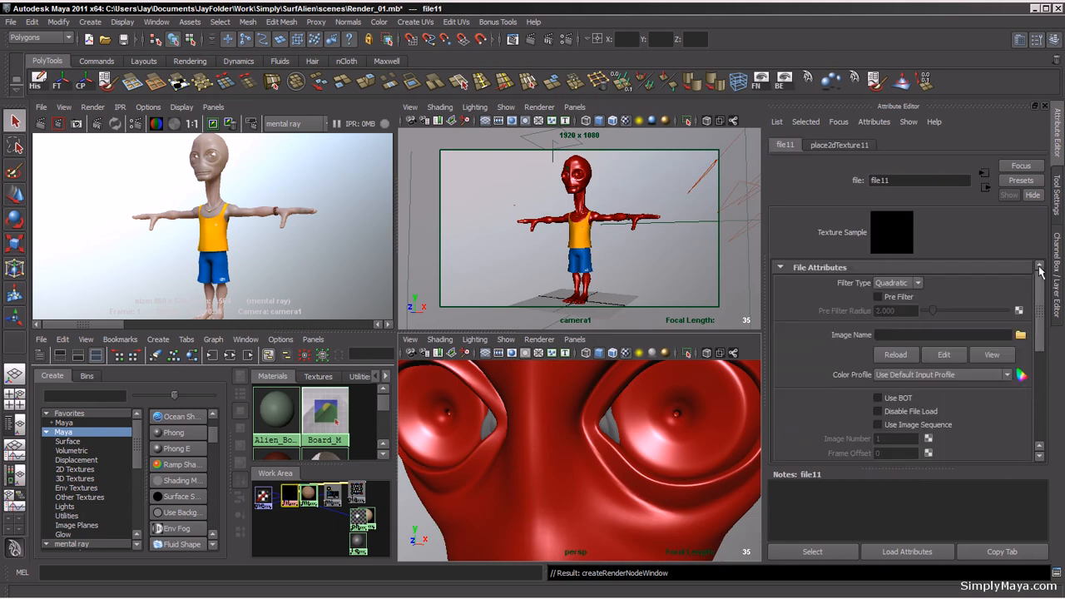
{"action": "left_click", "coordinate": [1020, 335]}
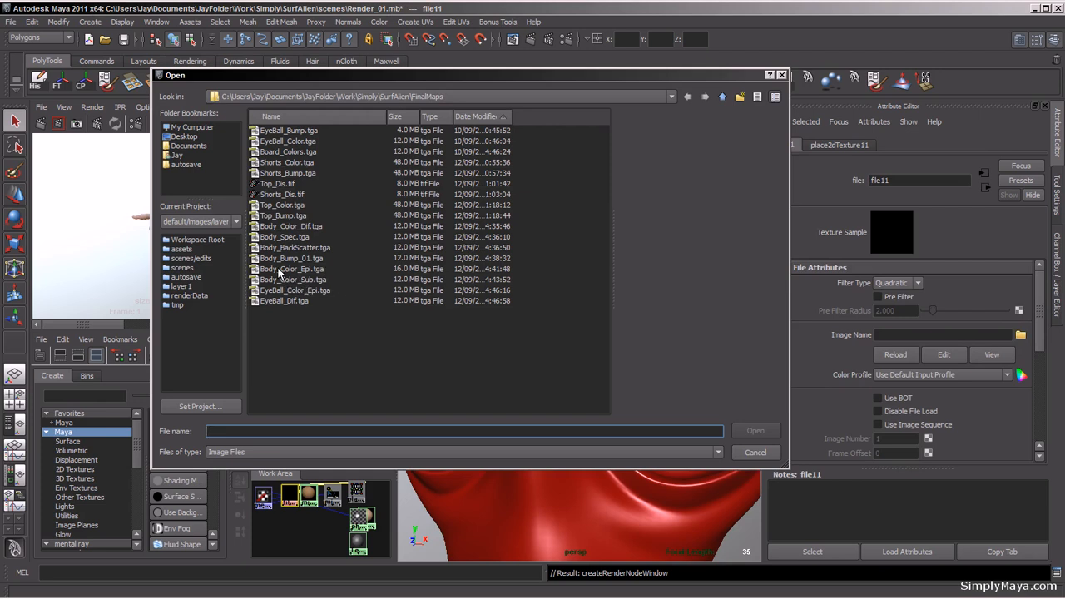
{"action": "left_click", "coordinate": [283, 228]}
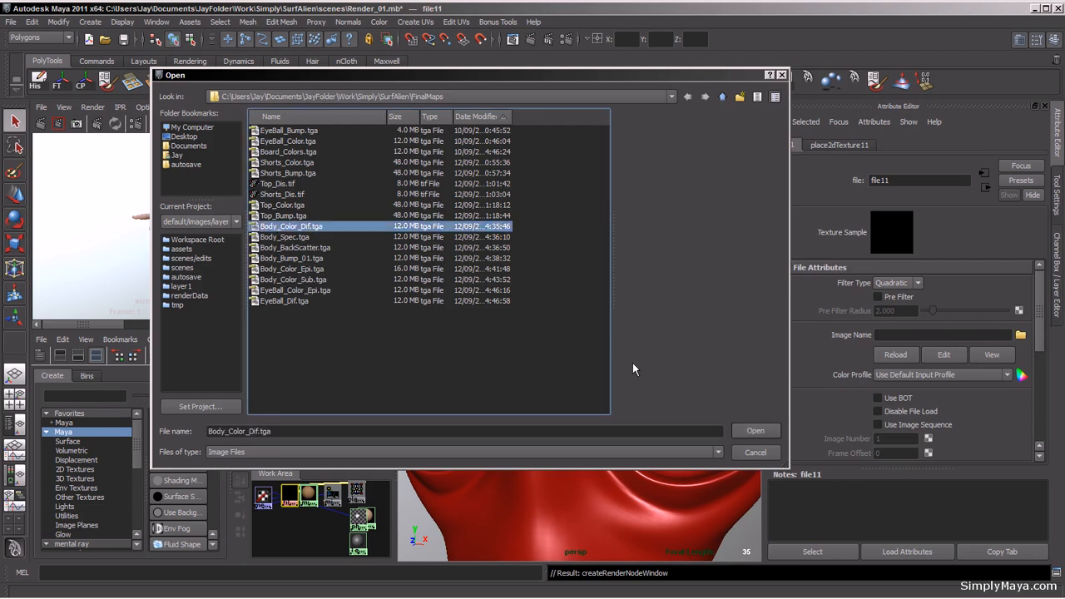
{"action": "left_click", "coordinate": [753, 432]}
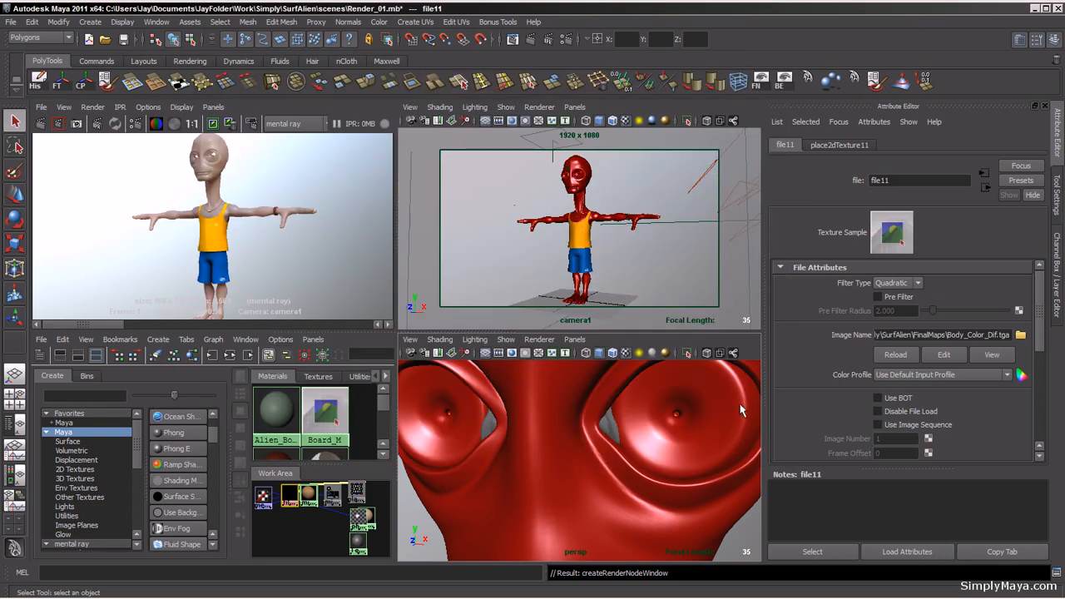
Step: Open the diffuse texture in Photoshop and inspect it zoomed in and fitted to the window
{"action": "left_click", "coordinate": [944, 356]}
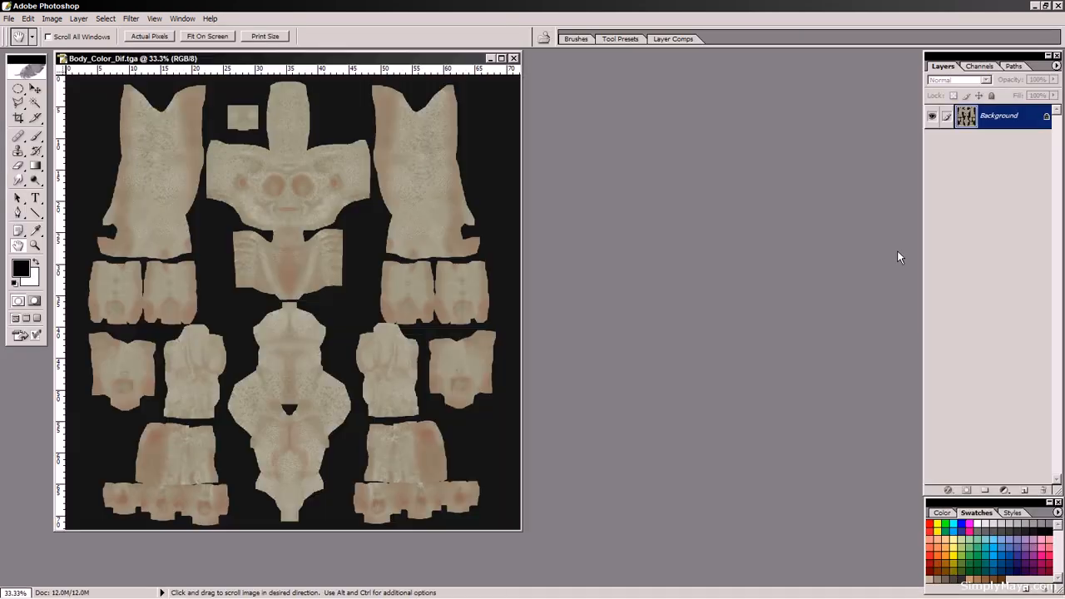
{"action": "left_click_drag", "start_coordinate": [266, 60], "coordinate": [631, 71]}
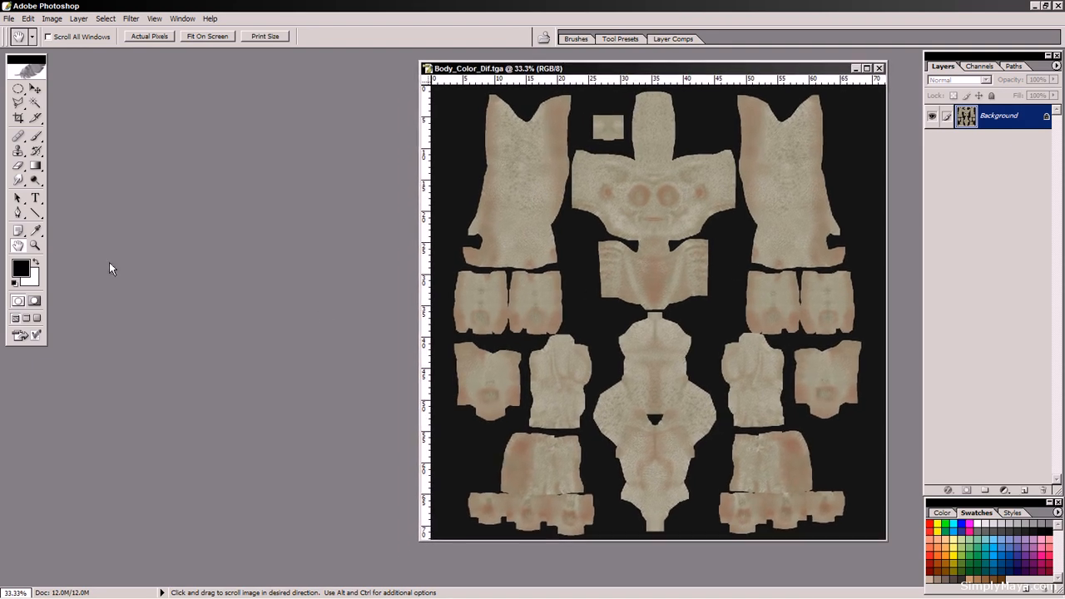
{"action": "left_click", "coordinate": [34, 247]}
{"action": "left_click_drag", "start_coordinate": [726, 152], "coordinate": [559, 341]}
{"action": "left_click_drag", "start_coordinate": [809, 133], "coordinate": [601, 391]}
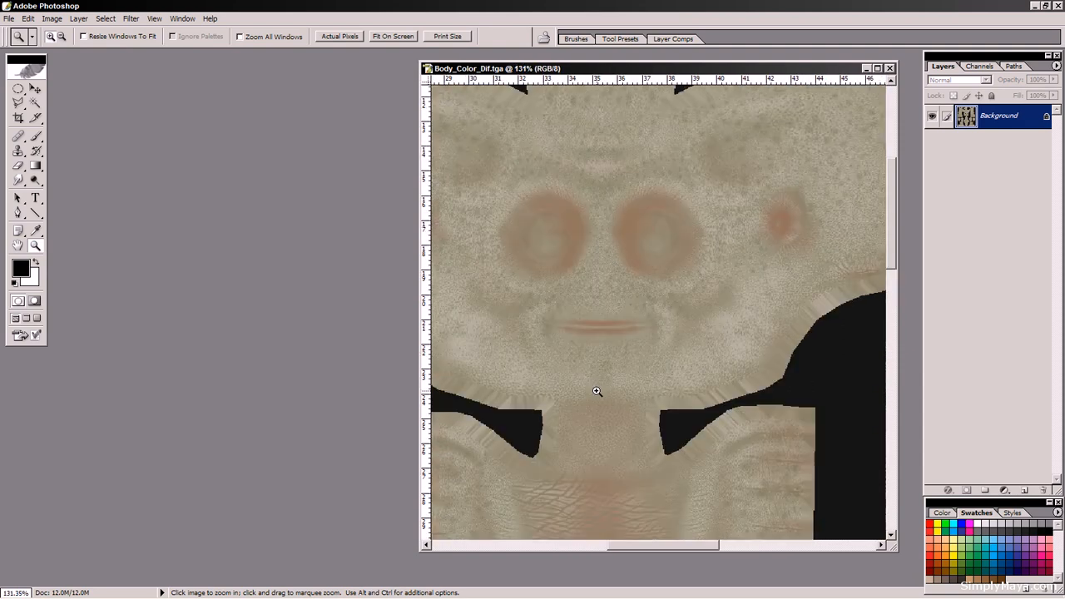
{"action": "double_click", "coordinate": [18, 247]}
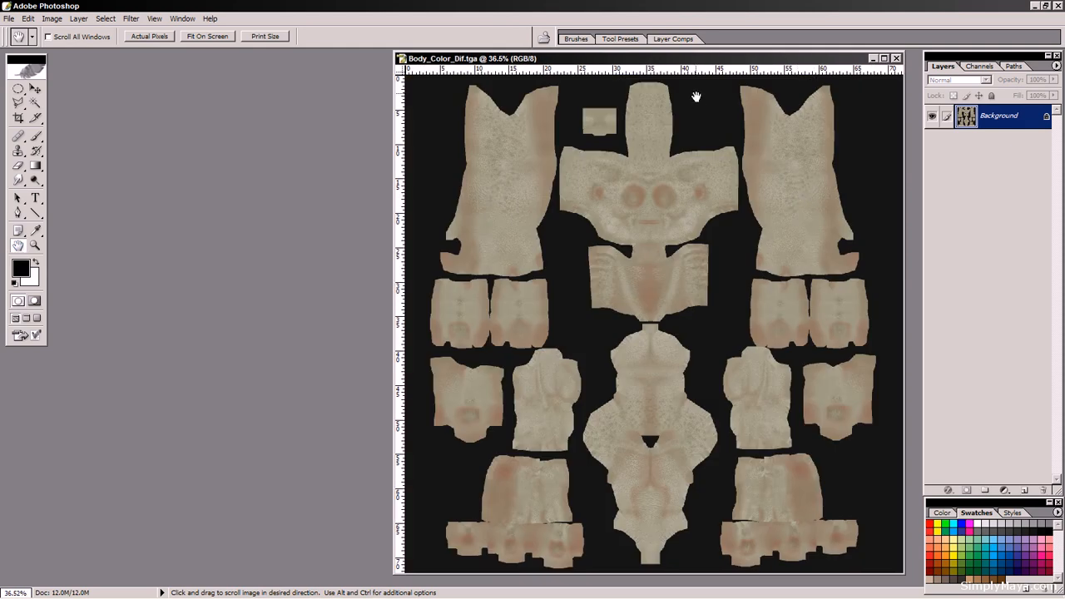
{"action": "left_click_drag", "start_coordinate": [685, 62], "coordinate": [696, 65]}
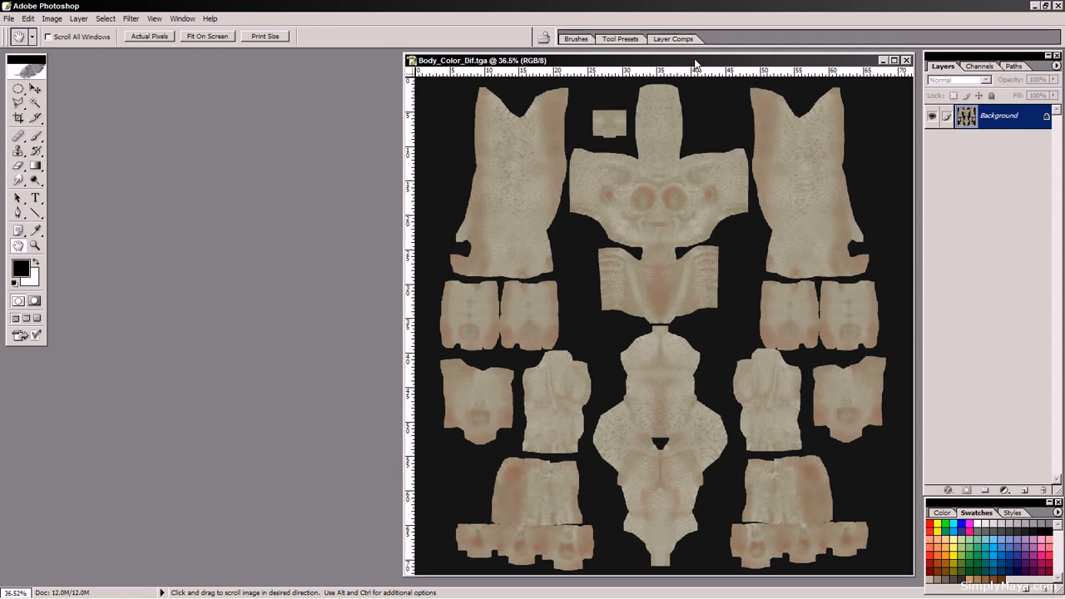
Step: Open Body_Color_Epi.tga and Body_Color_Sub.tga together in Photoshop
{"action": "double_click", "coordinate": [249, 326]}
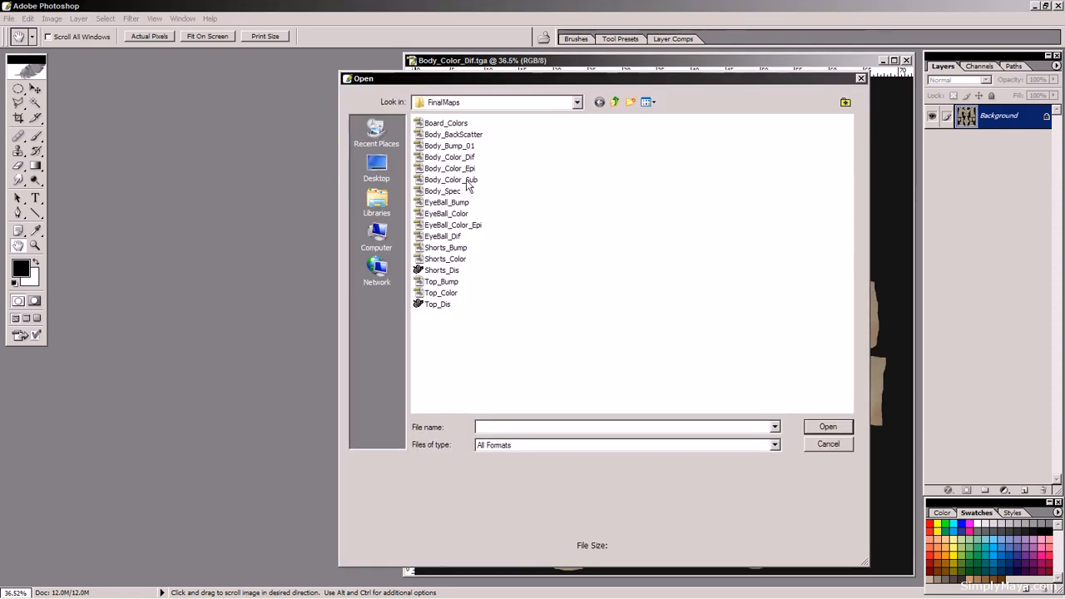
{"action": "left_click", "coordinate": [462, 168]}
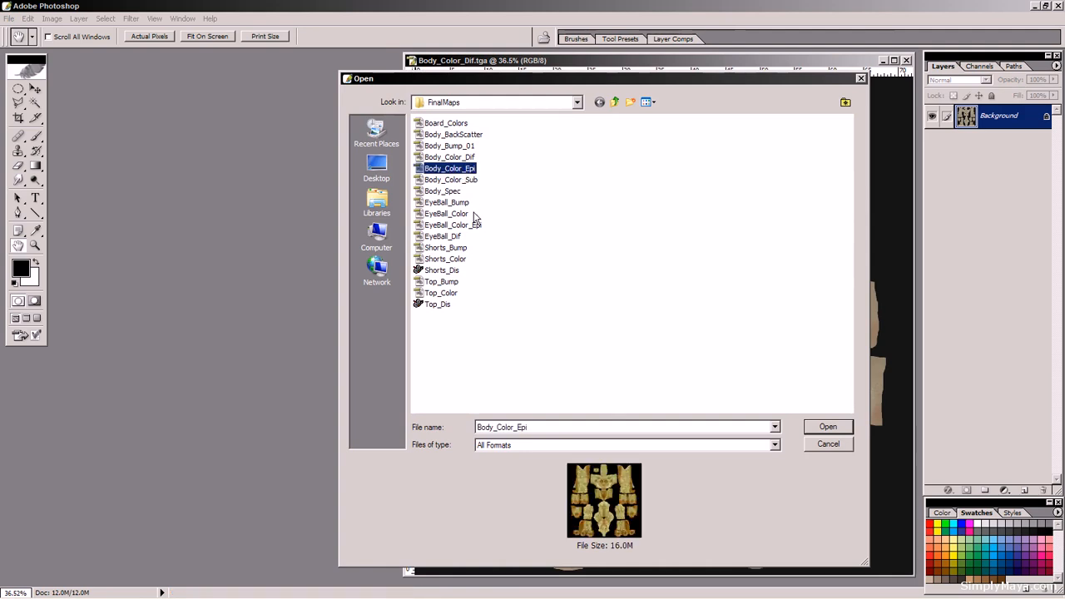
{"action": "left_click", "coordinate": [462, 180], "text": "ctrl"}
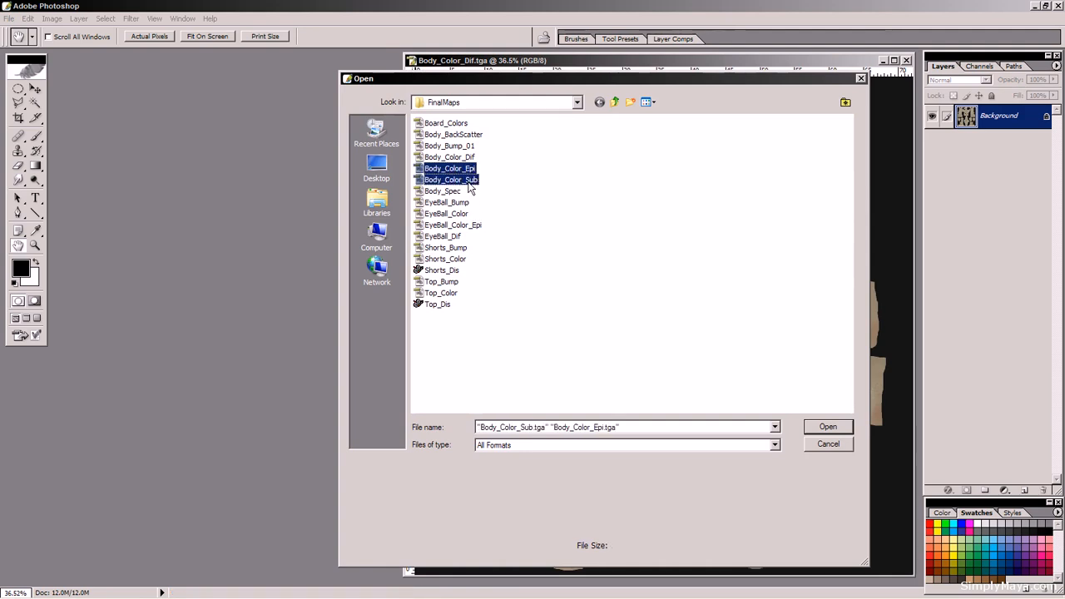
{"action": "left_click", "coordinate": [828, 428]}
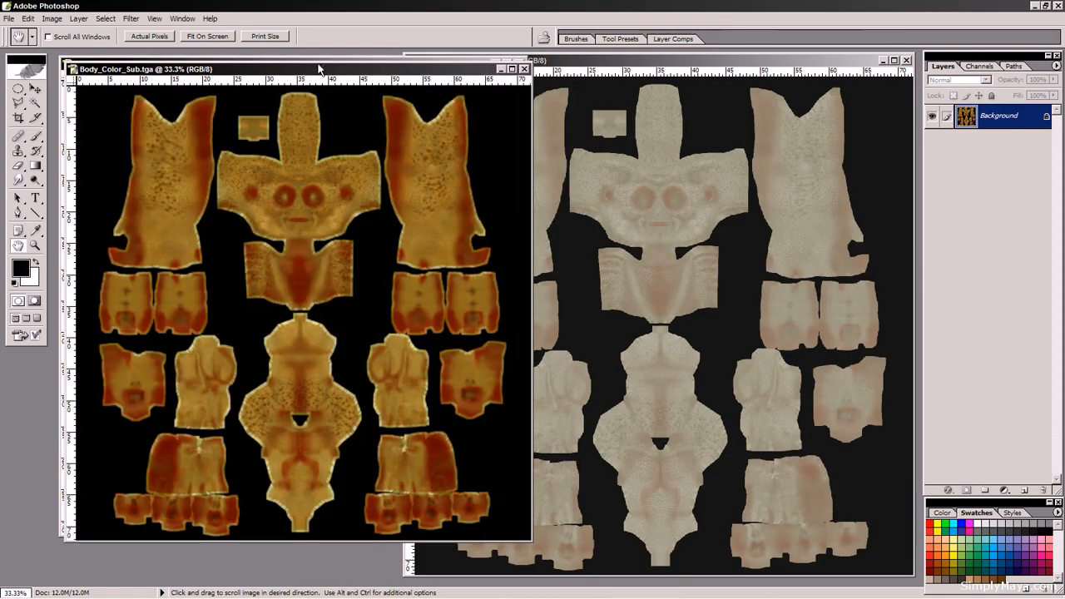
Step: Arrange the three body colour maps side by side and compare them
{"action": "left_click_drag", "start_coordinate": [318, 69], "coordinate": [326, 111]}
{"action": "left_click_drag", "start_coordinate": [329, 70], "coordinate": [551, 103]}
{"action": "left_click", "coordinate": [802, 60]}
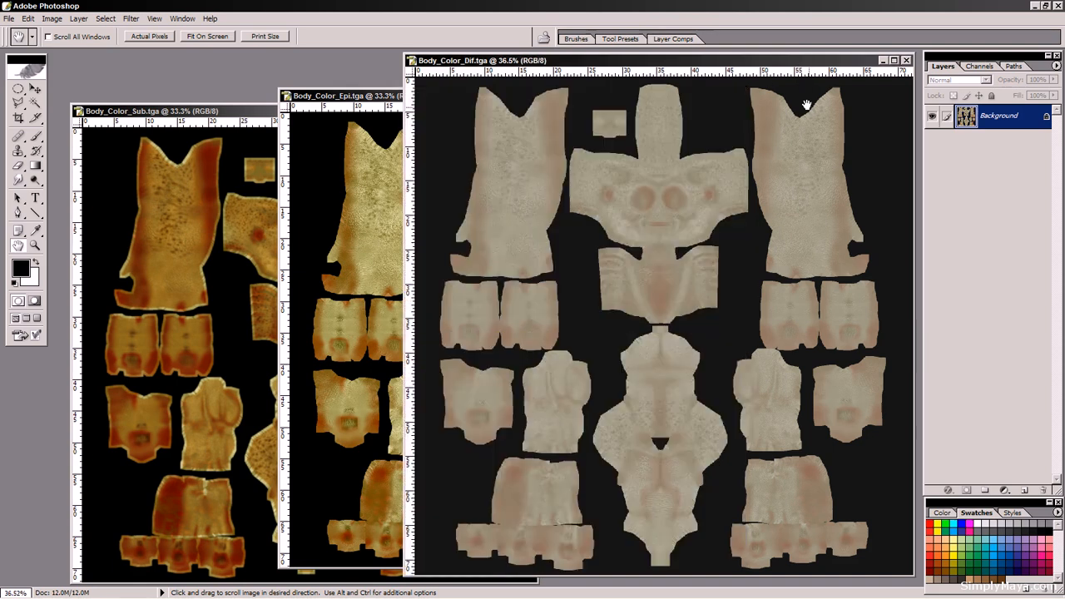
{"action": "left_click", "coordinate": [338, 99]}
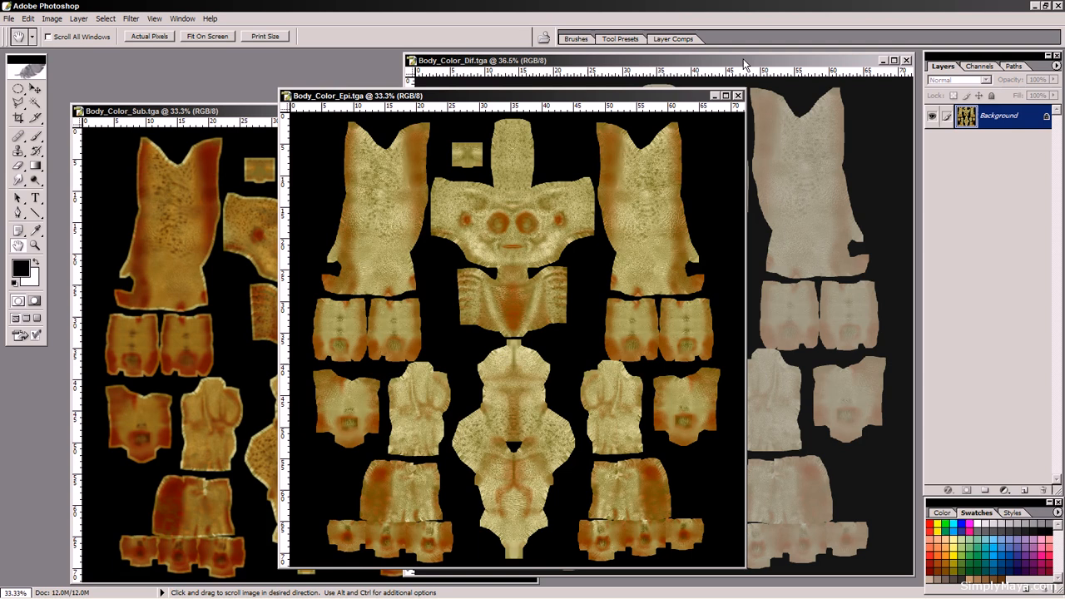
{"action": "left_click", "coordinate": [237, 112]}
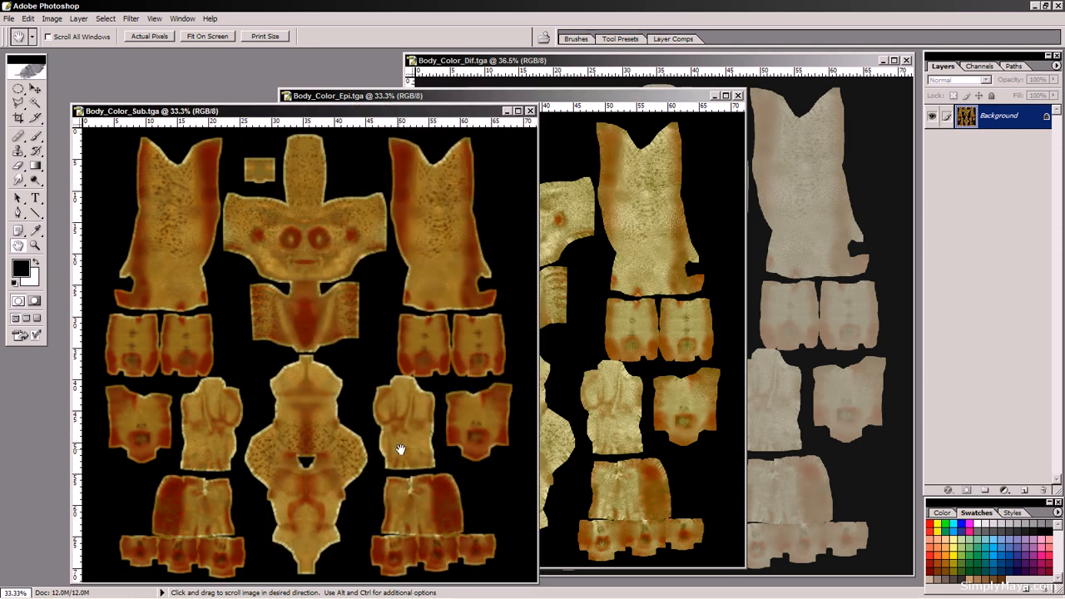
{"action": "left_click_drag", "start_coordinate": [323, 111], "coordinate": [300, 83]}
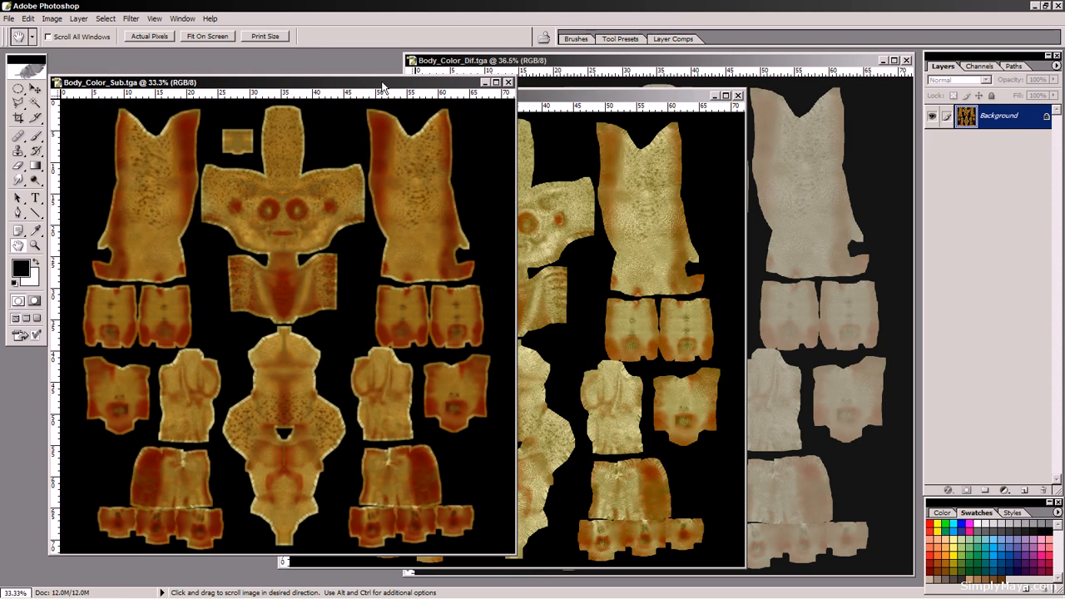
{"action": "mouse_move", "coordinate": [381, 80]}
{"action": "left_mouse_down"}
{"action": "mouse_move", "coordinate": [400, 157]}
{"action": "mouse_move", "coordinate": [383, 97]}
{"action": "left_mouse_up"}
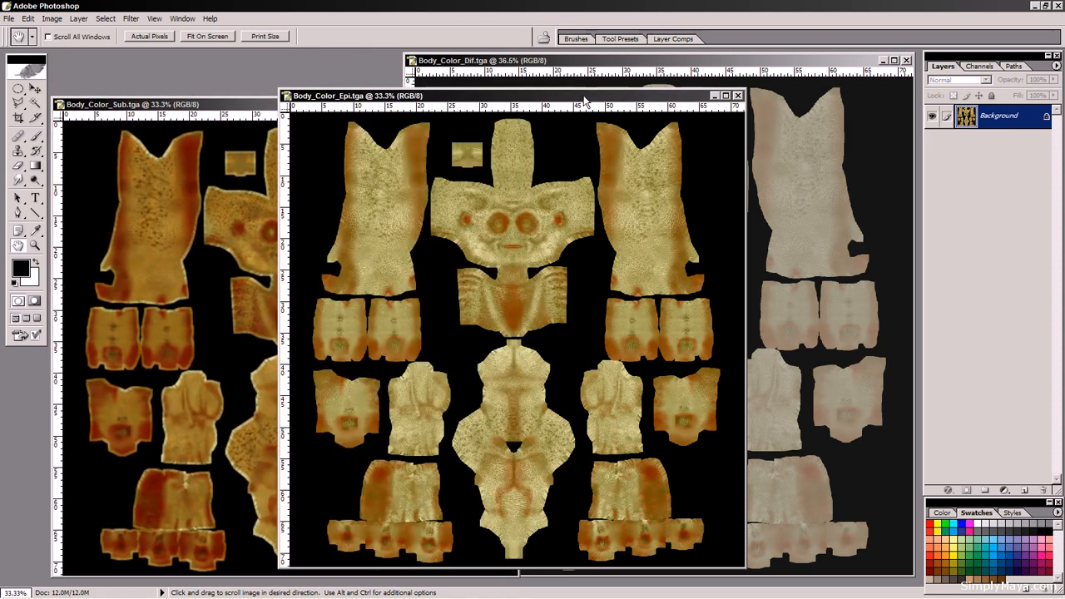
{"action": "left_click", "coordinate": [583, 106]}
{"action": "left_click", "coordinate": [797, 82]}
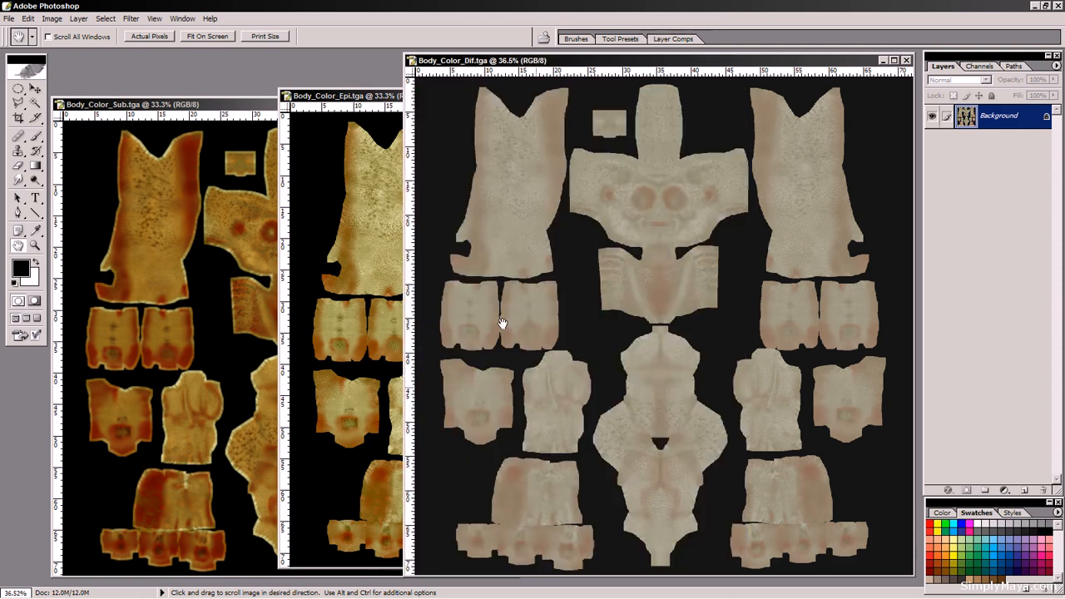
Step: Back in Maya, map a file texture using Body_Color_Epi.tga to the skin material's epidermal scatter colour
{"action": "key", "text": "alt+Tab"}
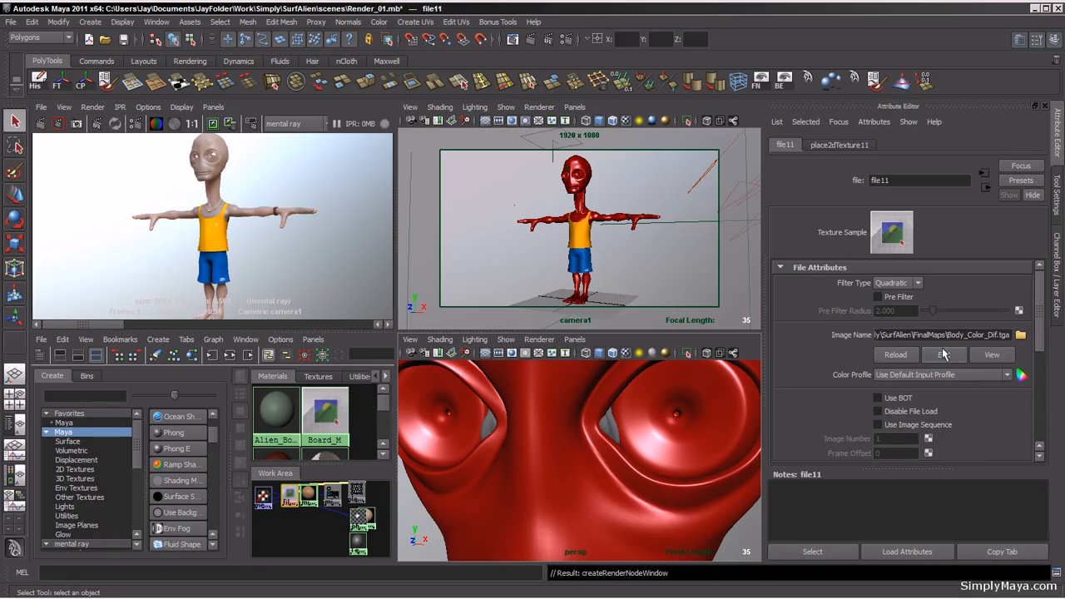
{"action": "left_click", "coordinate": [986, 189]}
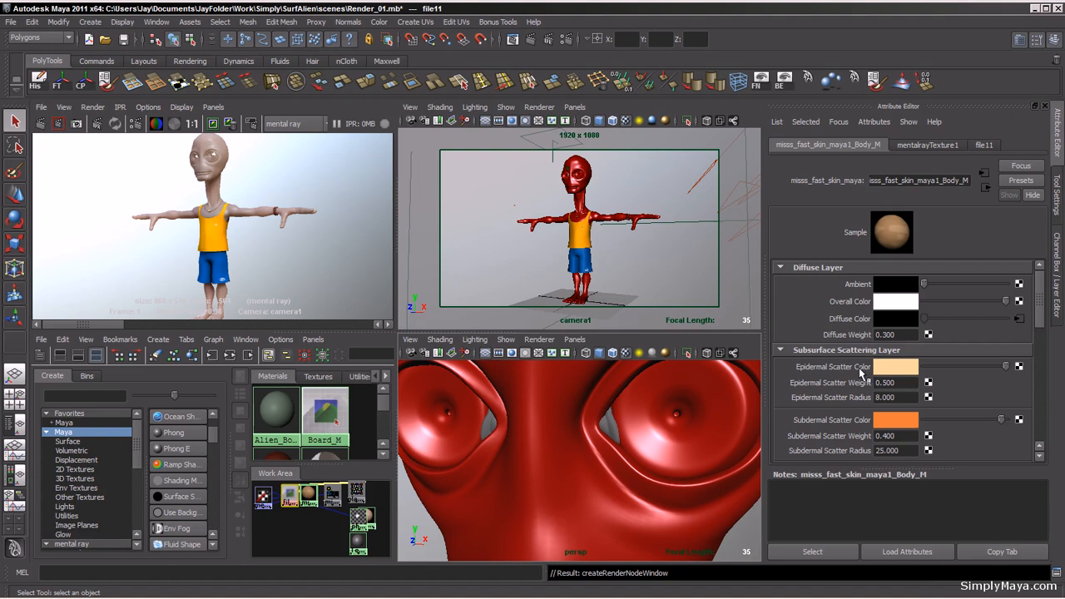
{"action": "key", "text": "alt+Tab"}
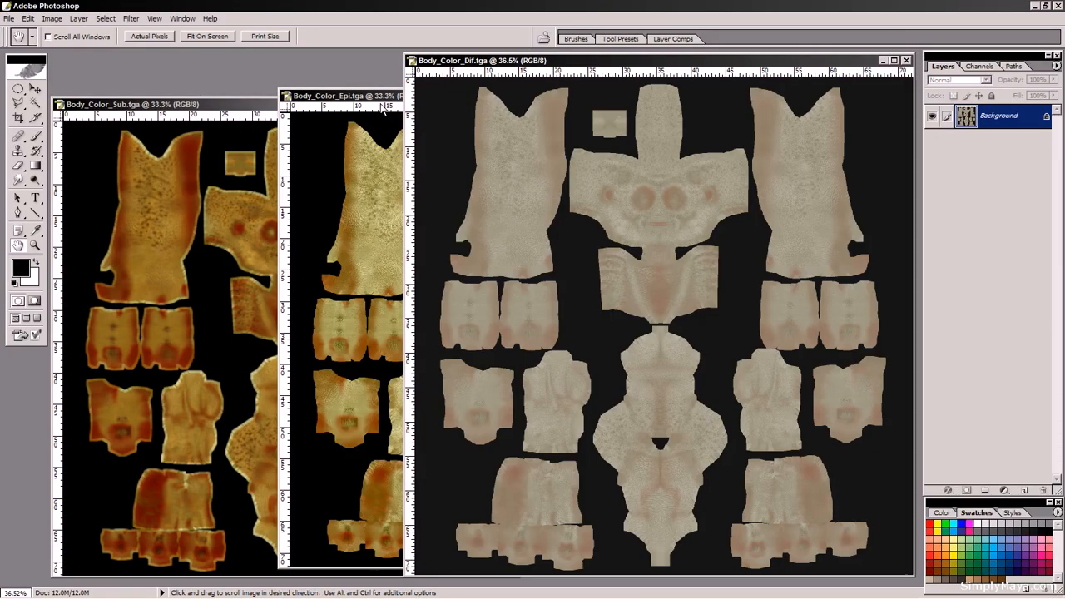
{"action": "left_click", "coordinate": [382, 106]}
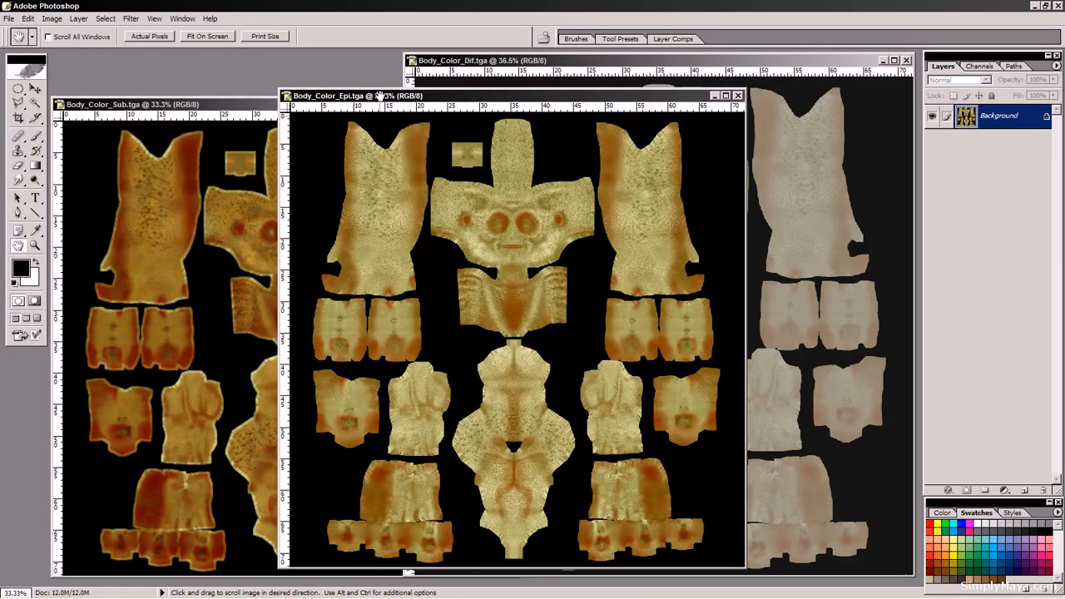
{"action": "left_click", "coordinate": [811, 71]}
{"action": "key", "text": "alt+Tab"}
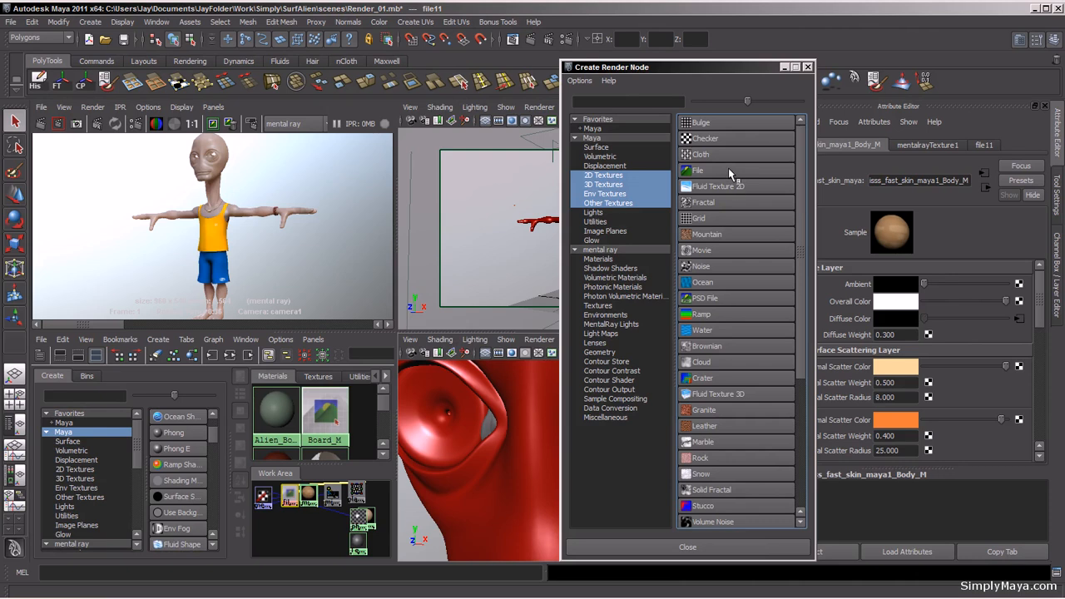
{"action": "left_click", "coordinate": [730, 171]}
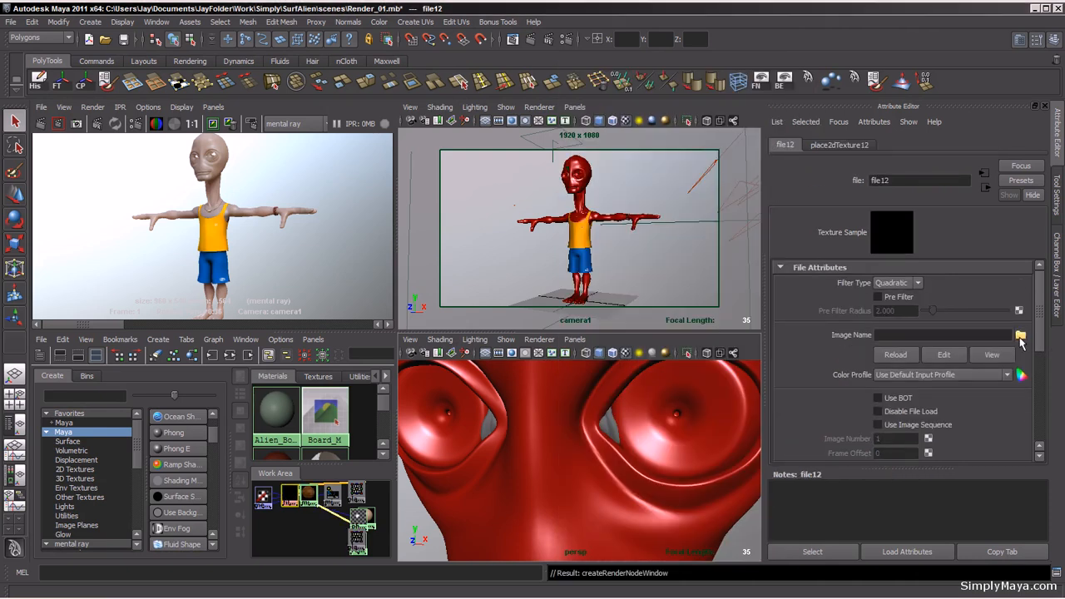
{"action": "left_click", "coordinate": [1021, 337]}
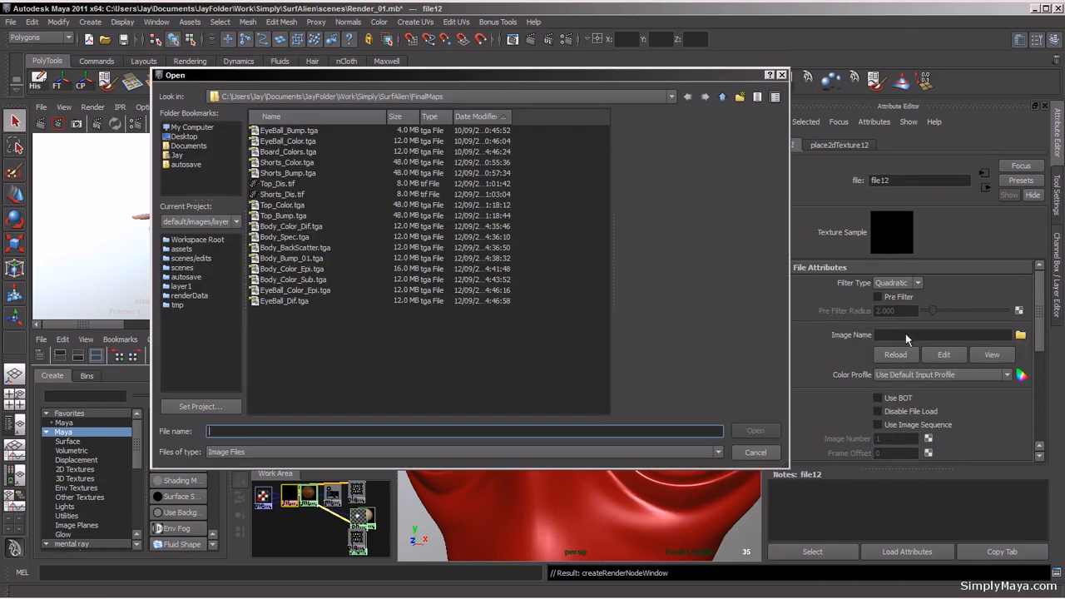
{"action": "left_click", "coordinate": [304, 270]}
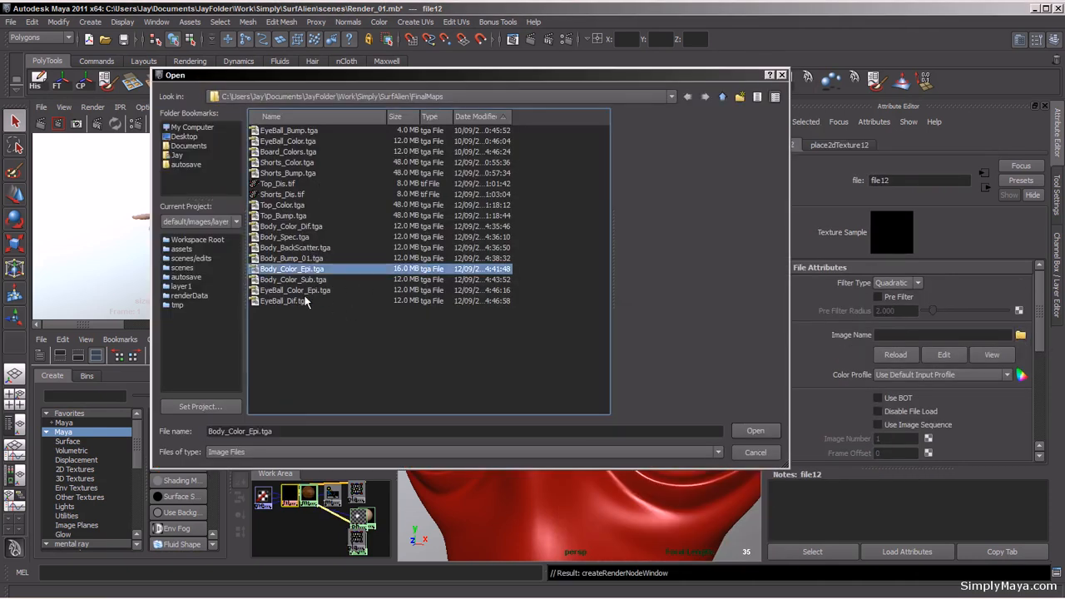
{"action": "left_click", "coordinate": [753, 432]}
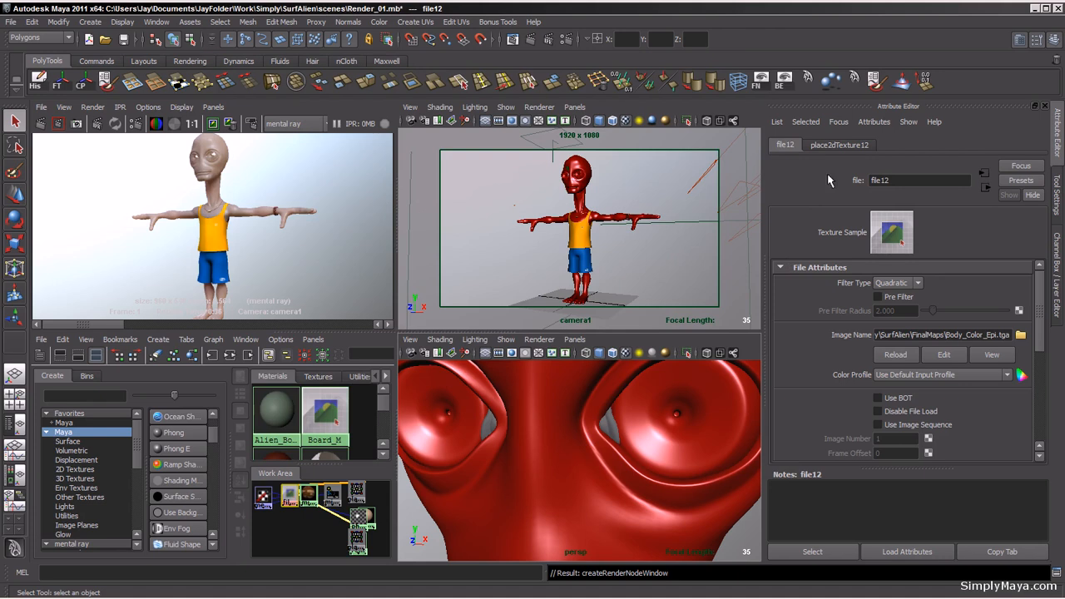
{"action": "left_click", "coordinate": [986, 189]}
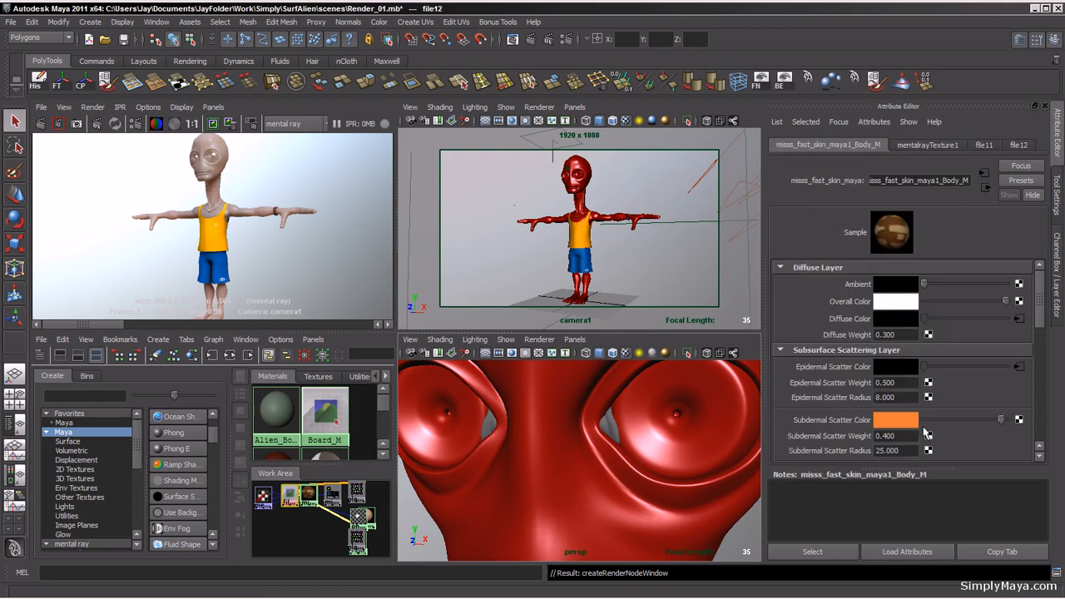
Step: Re-render the camera view with mental ray
{"action": "left_click_drag", "start_coordinate": [1039, 301], "coordinate": [1041, 296]}
{"action": "mouse_move", "coordinate": [1040, 309]}
{"action": "left_mouse_down"}
{"action": "mouse_move", "coordinate": [1038, 366]}
{"action": "mouse_move", "coordinate": [1032, 291]}
{"action": "left_mouse_up"}
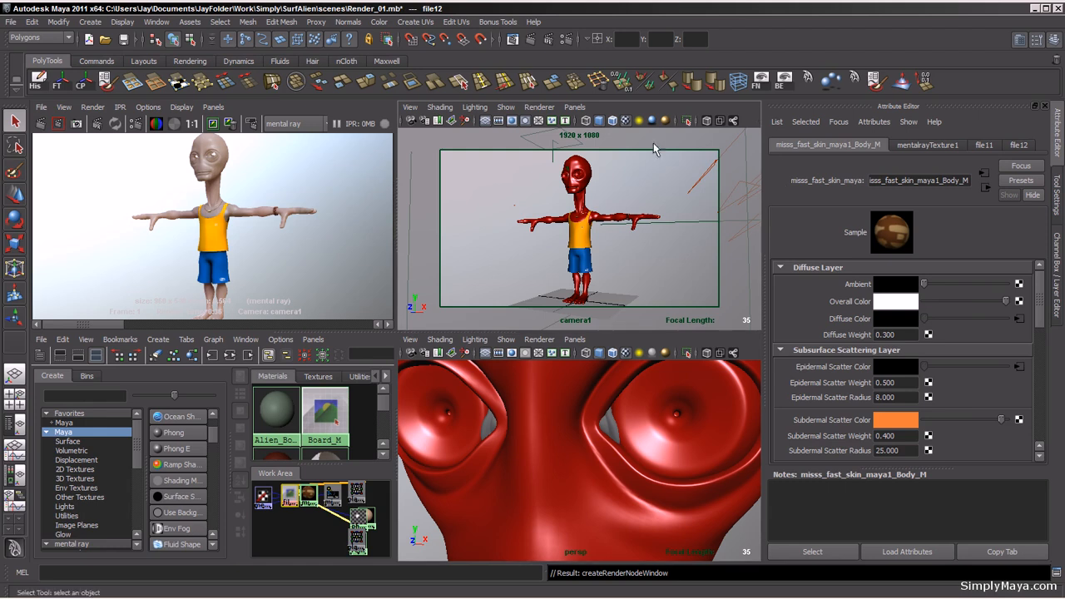
{"action": "left_click", "coordinate": [40, 124]}
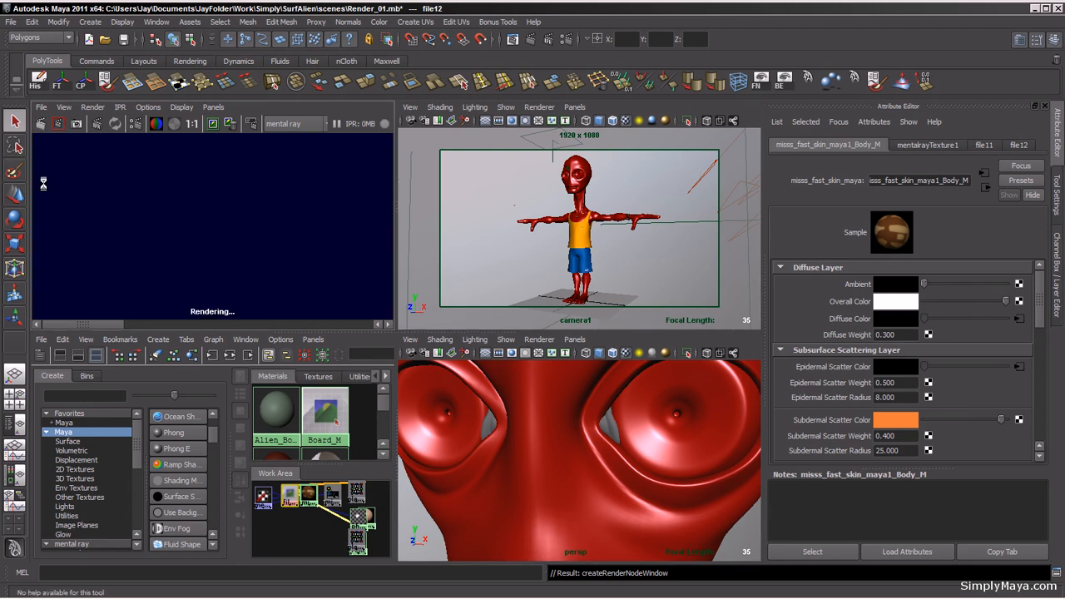
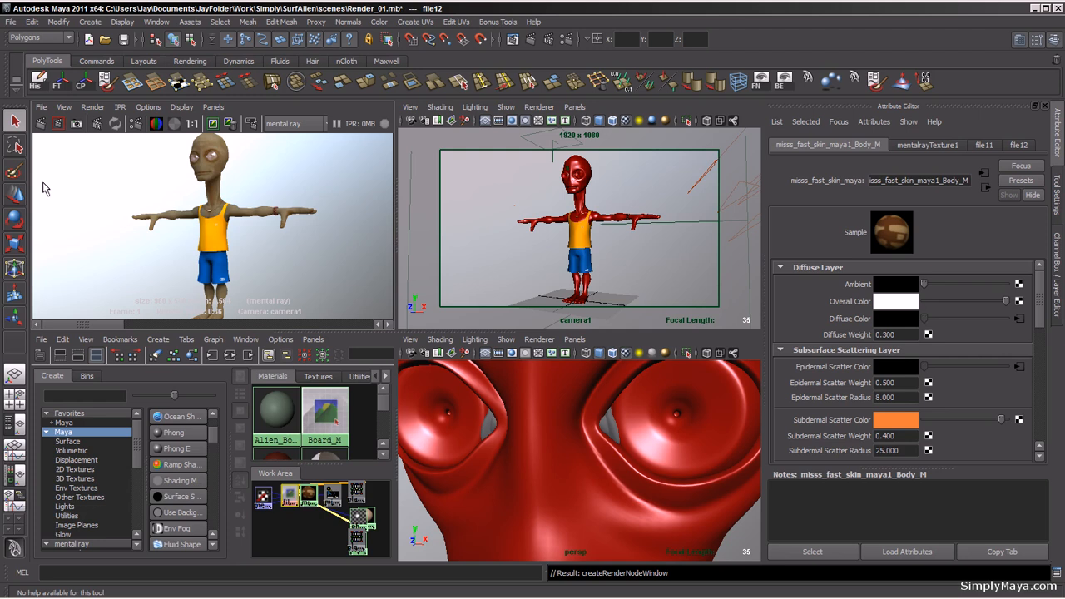
Step: Maximize the render view and examine the rendered character's skin up close
{"action": "left_click", "coordinate": [302, 234]}
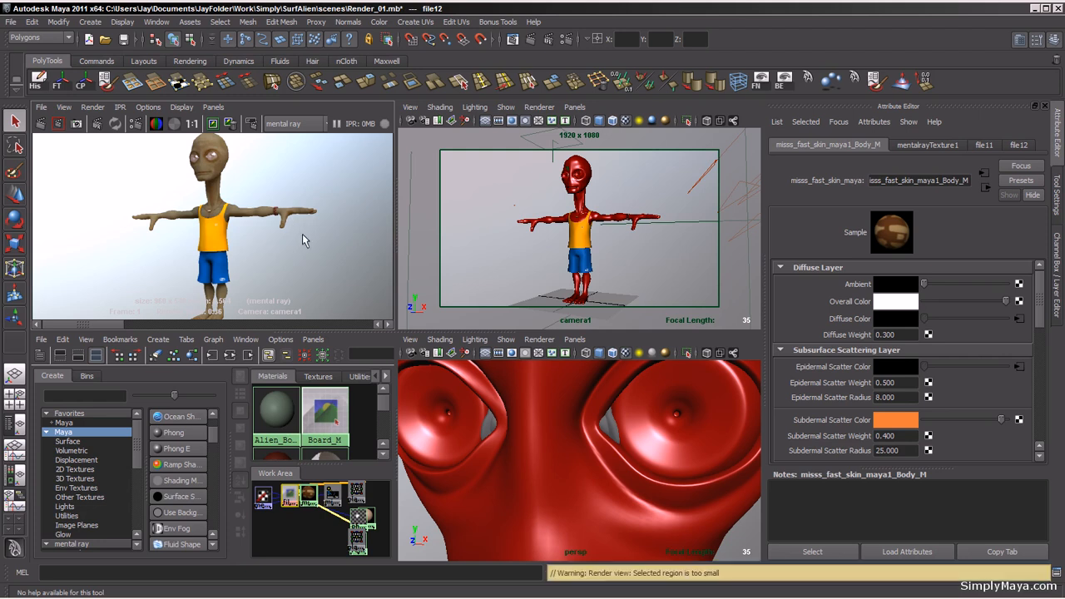
{"action": "key", "text": "space"}
{"action": "scroll", "coordinate": [254, 353], "scroll_direction": "down", "scroll_amount": 1}
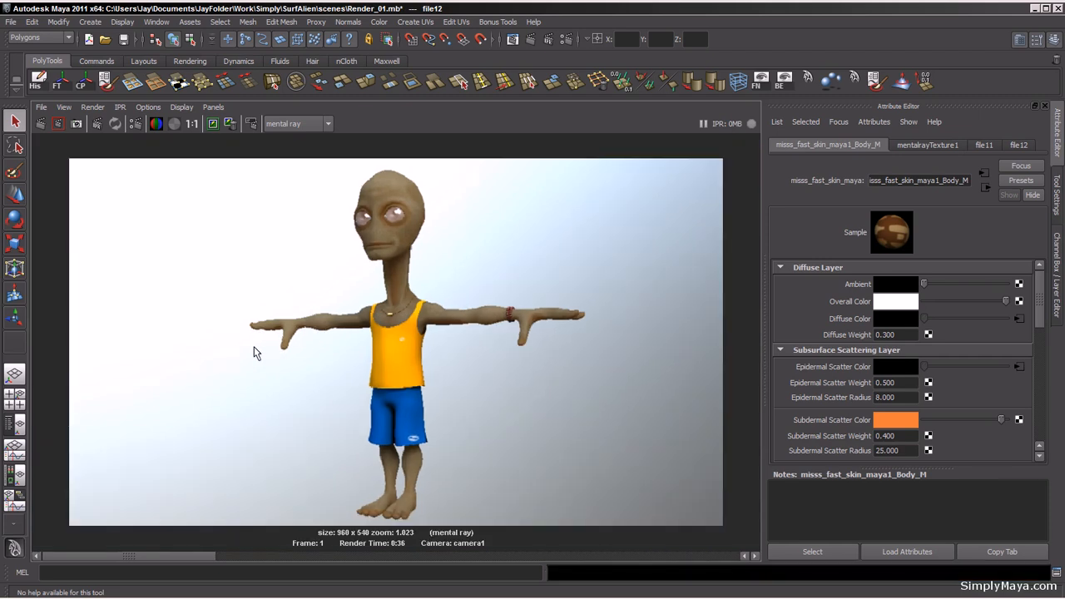
{"action": "scroll", "coordinate": [254, 353], "scroll_direction": "up", "scroll_amount": 1}
{"action": "scroll", "coordinate": [254, 353], "scroll_direction": "up", "scroll_amount": 1}
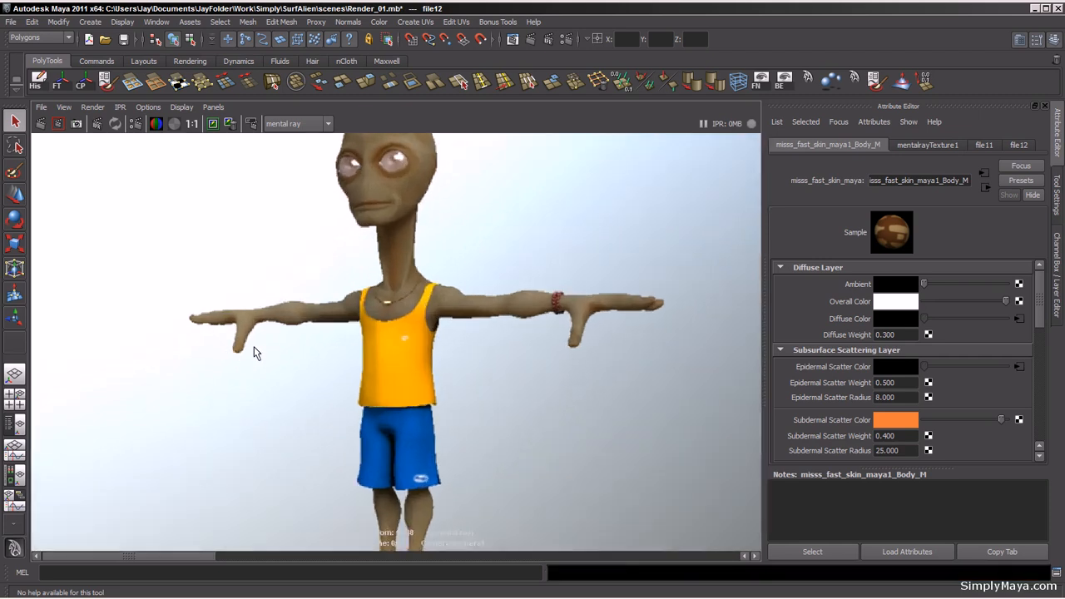
{"action": "scroll", "coordinate": [254, 353], "scroll_direction": "up", "scroll_amount": 1}
{"action": "scroll", "coordinate": [254, 353], "scroll_direction": "down", "scroll_amount": 1}
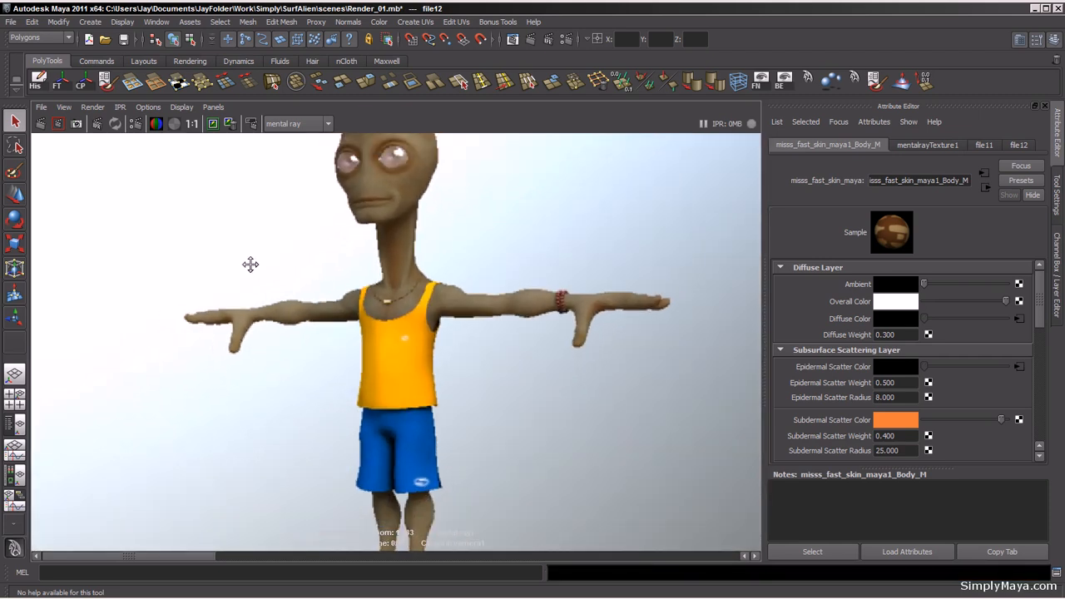
{"action": "middle_click_drag", "start_coordinate": [251, 265], "coordinate": [252, 379], "text": "alt"}
{"action": "right_click_drag", "start_coordinate": [252, 378], "coordinate": [612, 413], "text": "alt"}
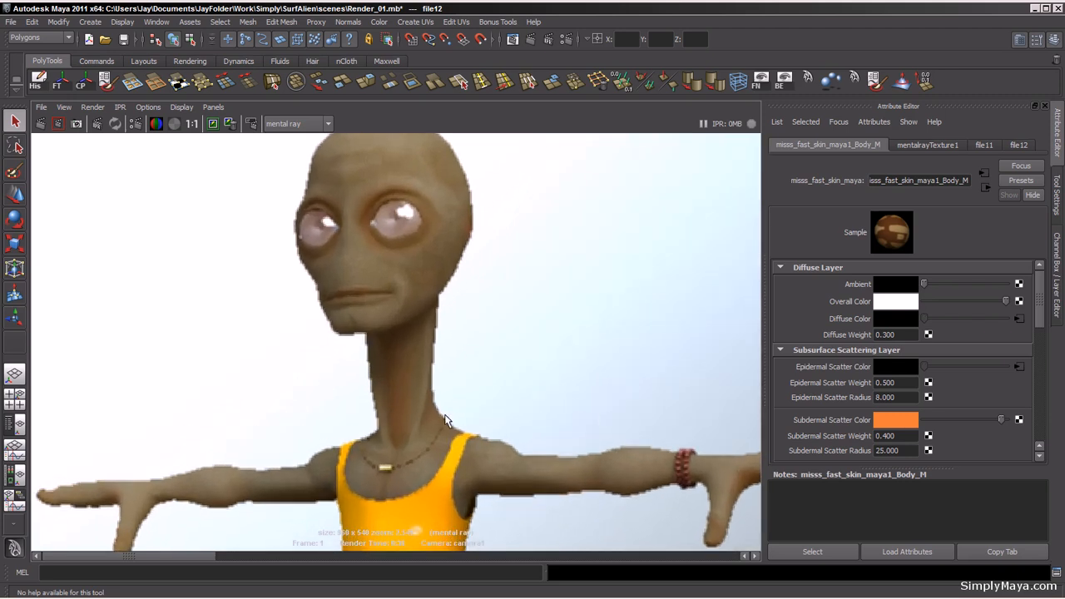
{"action": "middle_click_drag", "start_coordinate": [475, 314], "coordinate": [464, 214], "text": "alt"}
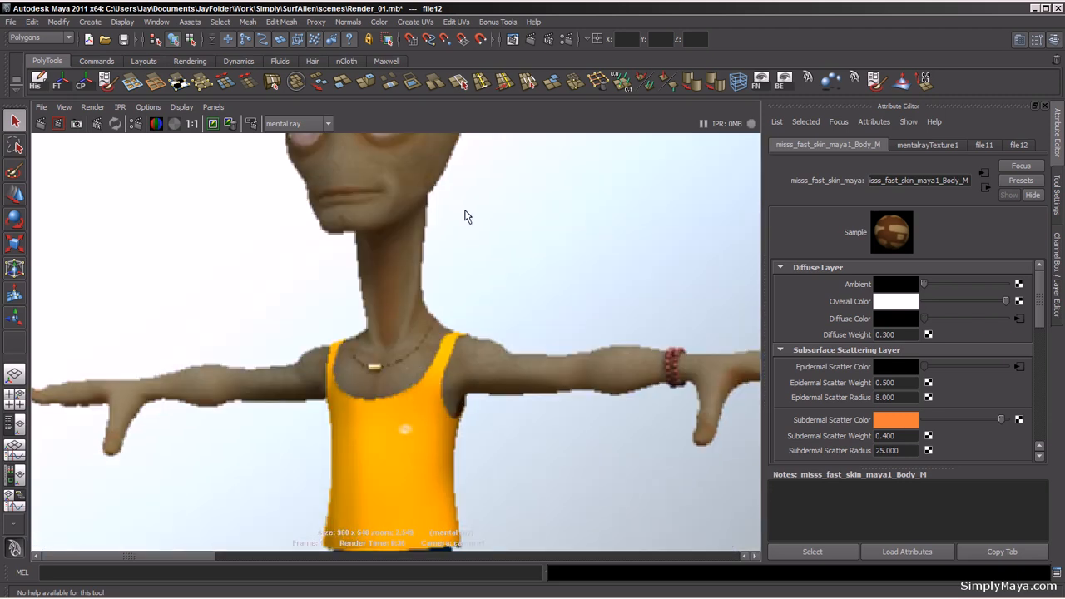
Step: Set the final gathering map rebuild mode to Freeze in the render settings
{"action": "left_click", "coordinate": [568, 40]}
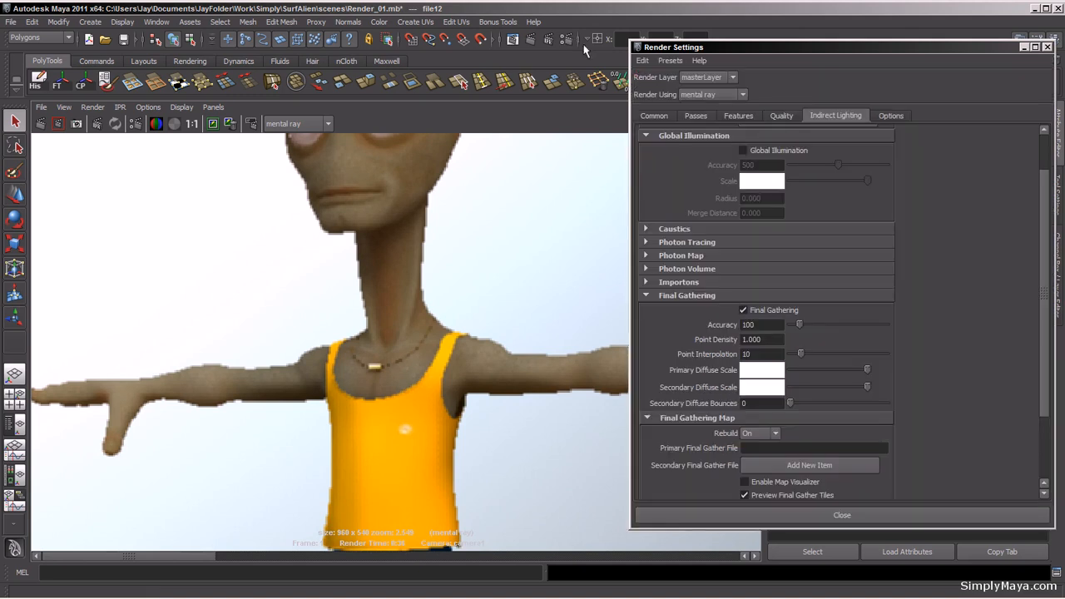
{"action": "left_click", "coordinate": [774, 433]}
{"action": "left_click", "coordinate": [764, 464]}
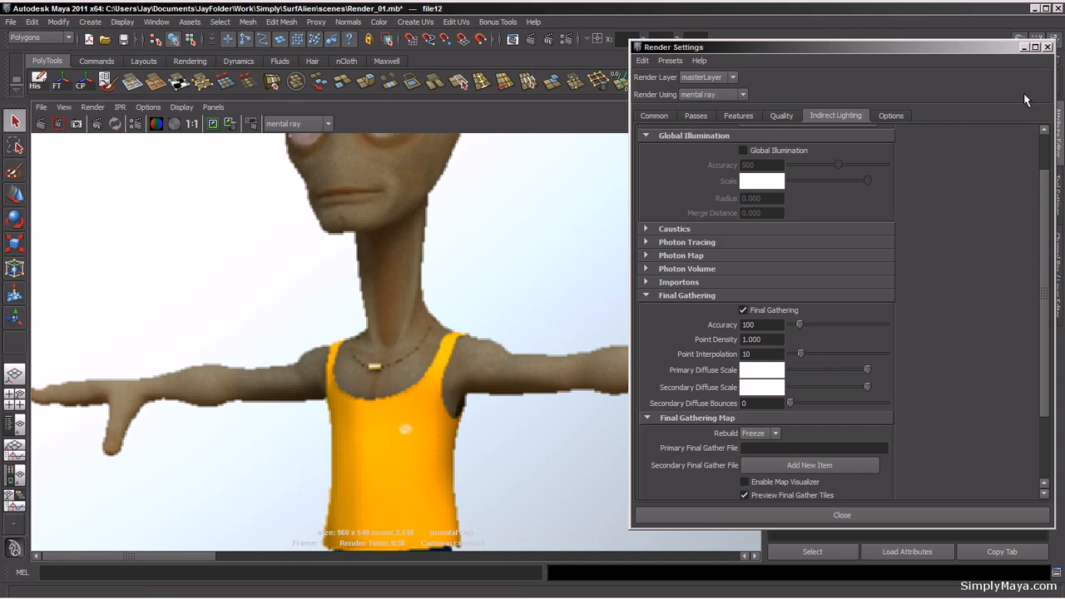
{"action": "left_click", "coordinate": [1026, 49]}
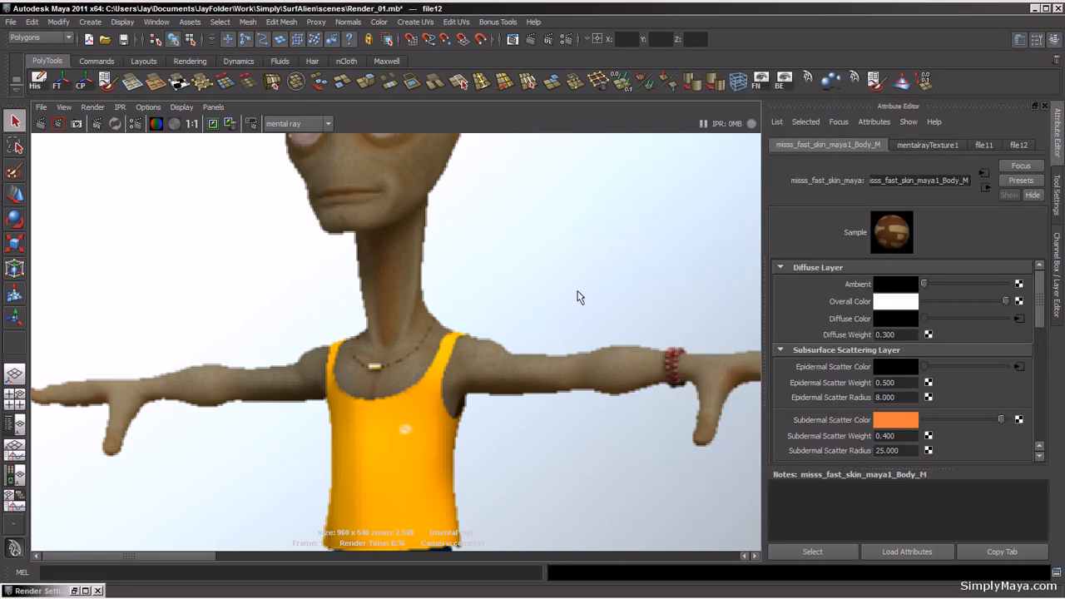
Step: Set the skin material's epidermal scatter radius to 4
{"action": "right_click_drag", "start_coordinate": [542, 324], "coordinate": [185, 327], "text": "alt"}
{"action": "scroll", "coordinate": [288, 324], "scroll_direction": "down", "scroll_amount": 4}
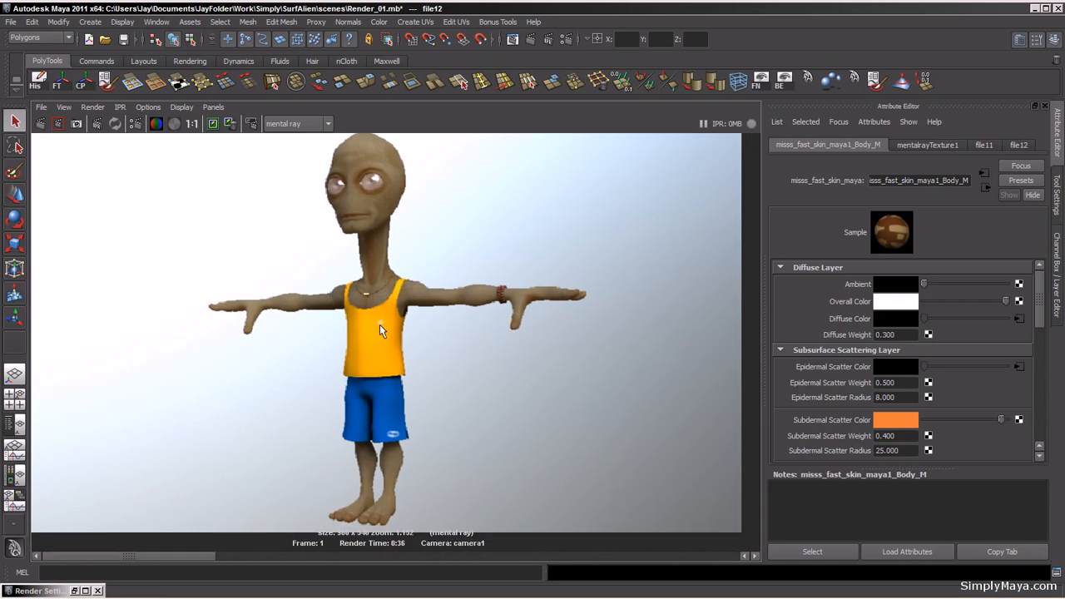
{"action": "middle_click_drag", "start_coordinate": [414, 337], "coordinate": [411, 352], "text": "alt"}
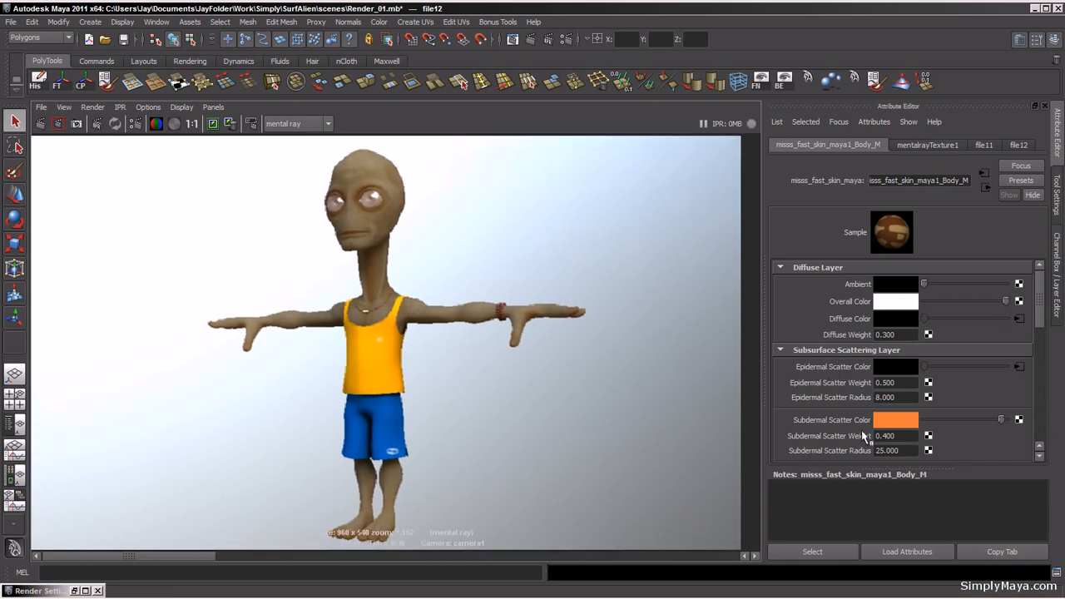
{"action": "left_click", "coordinate": [903, 383]}
{"action": "left_click", "coordinate": [906, 398]}
{"action": "scroll", "coordinate": [1041, 321], "scroll_direction": "down", "scroll_amount": 1}
{"action": "mouse_move", "coordinate": [1041, 321]}
{"action": "left_mouse_down"}
{"action": "mouse_move", "coordinate": [1042, 350]}
{"action": "mouse_move", "coordinate": [1042, 321]}
{"action": "left_mouse_up"}
{"action": "type", "text": "4.000"}
{"action": "key", "text": "Return"}
{"action": "type", "text": "8.000"}
{"action": "left_click_drag", "start_coordinate": [906, 400], "coordinate": [873, 399]}
{"action": "type", "text": "4"}
{"action": "key", "text": "Return"}
Step: Keep the current image and re-render the camera view with mental ray
{"action": "left_click", "coordinate": [213, 124]}
{"action": "left_click", "coordinate": [40, 124]}
{"action": "right_click_drag", "start_coordinate": [199, 398], "coordinate": [521, 379], "text": "alt"}
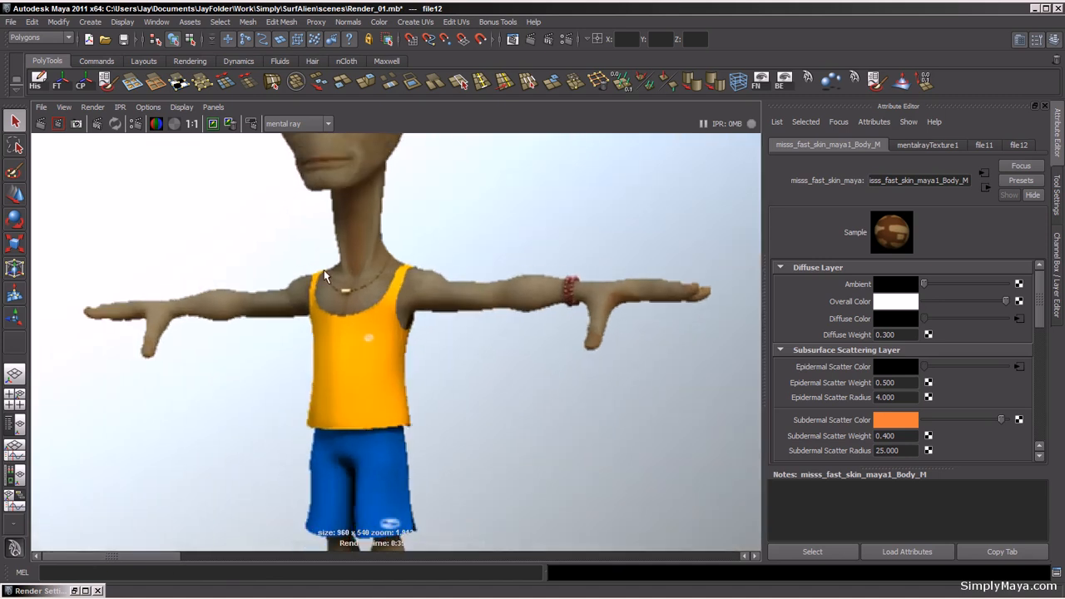
Step: Set the skin material's epidermal scatter weight to 0.55
{"action": "middle_click_drag", "start_coordinate": [323, 270], "coordinate": [358, 448], "text": "alt"}
{"action": "right_click_drag", "start_coordinate": [349, 436], "coordinate": [627, 441], "text": "alt"}
{"action": "middle_click_drag", "start_coordinate": [627, 447], "coordinate": [639, 368], "text": "alt"}
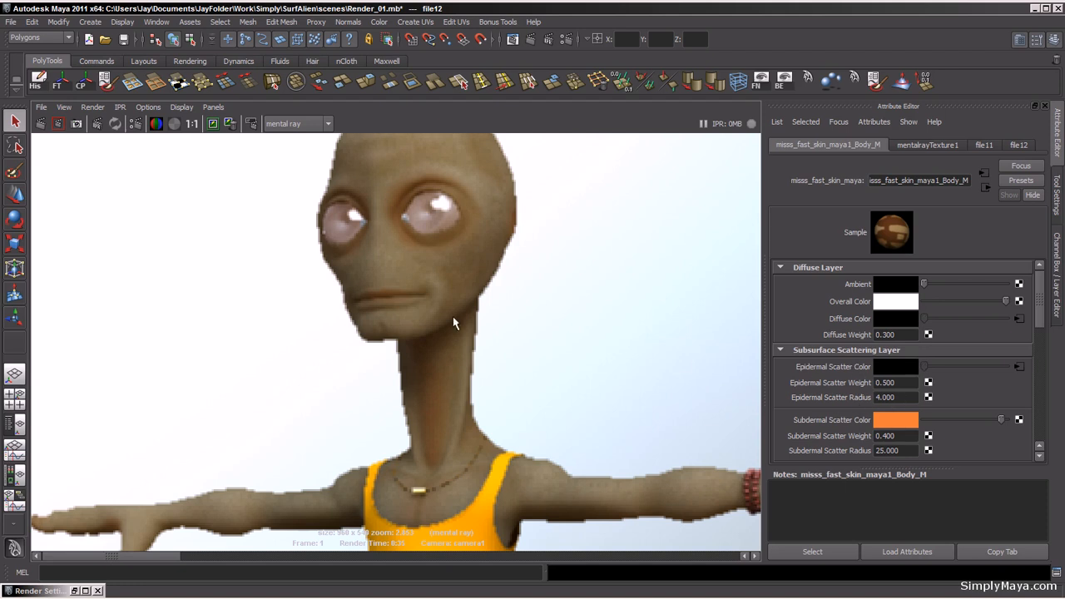
{"action": "left_click_drag", "start_coordinate": [116, 559], "coordinate": [30, 560]}
{"action": "right_click_drag", "start_coordinate": [644, 323], "coordinate": [356, 322], "text": "alt"}
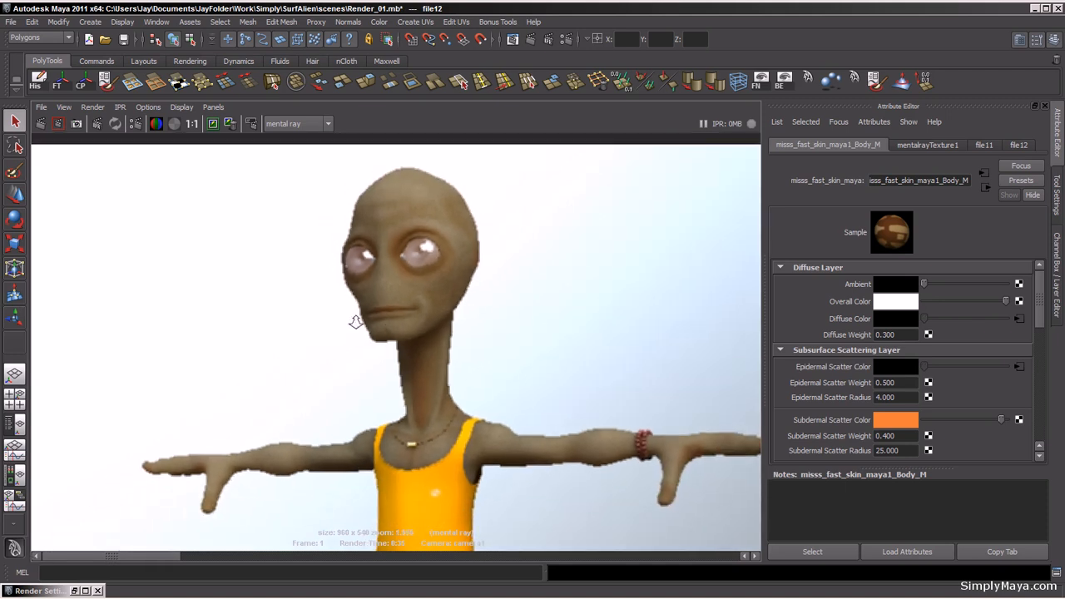
{"action": "middle_click_drag", "start_coordinate": [497, 361], "coordinate": [471, 350], "text": "alt"}
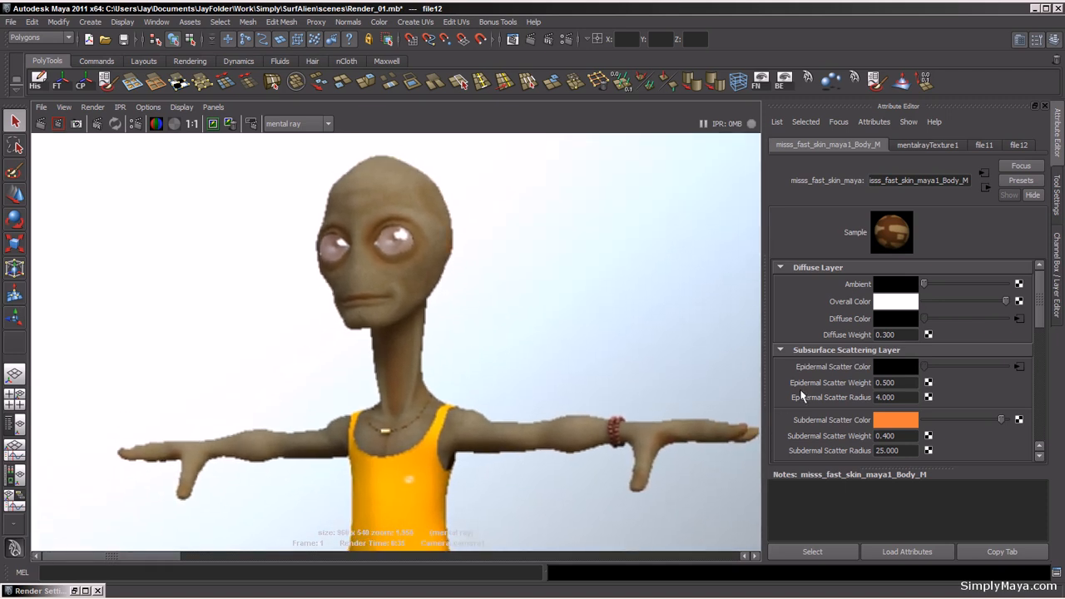
{"action": "left_click_drag", "start_coordinate": [903, 384], "coordinate": [889, 384]}
{"action": "type", "text": "5"}
{"action": "key", "text": "Return"}
Step: Set the primary final gather file to Alien.fgMap and the final gathering map rebuild mode to Off
{"action": "left_click", "coordinate": [565, 40]}
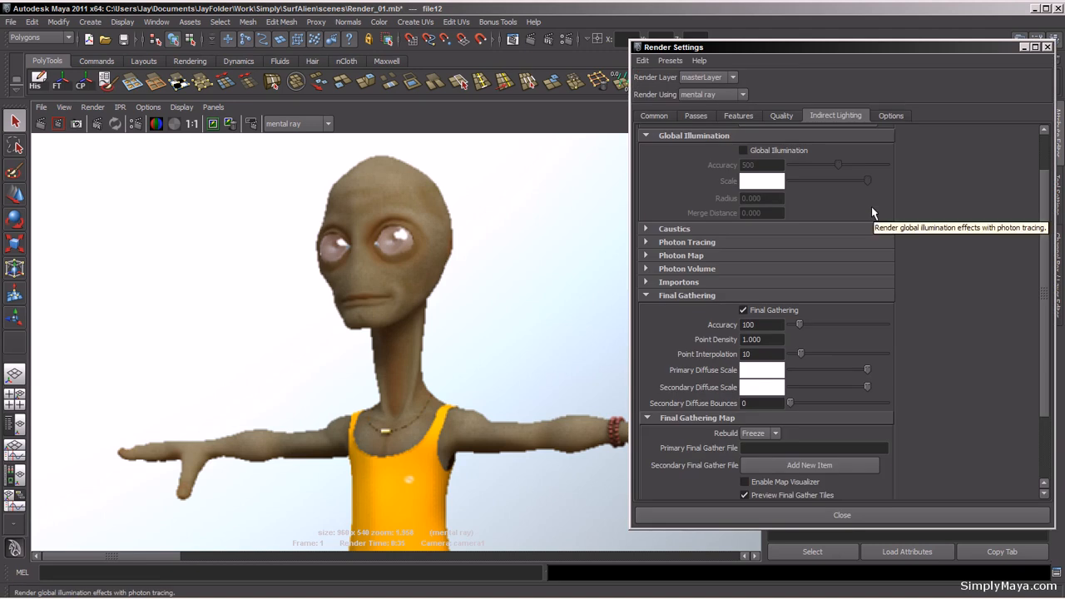
{"action": "left_click", "coordinate": [778, 448]}
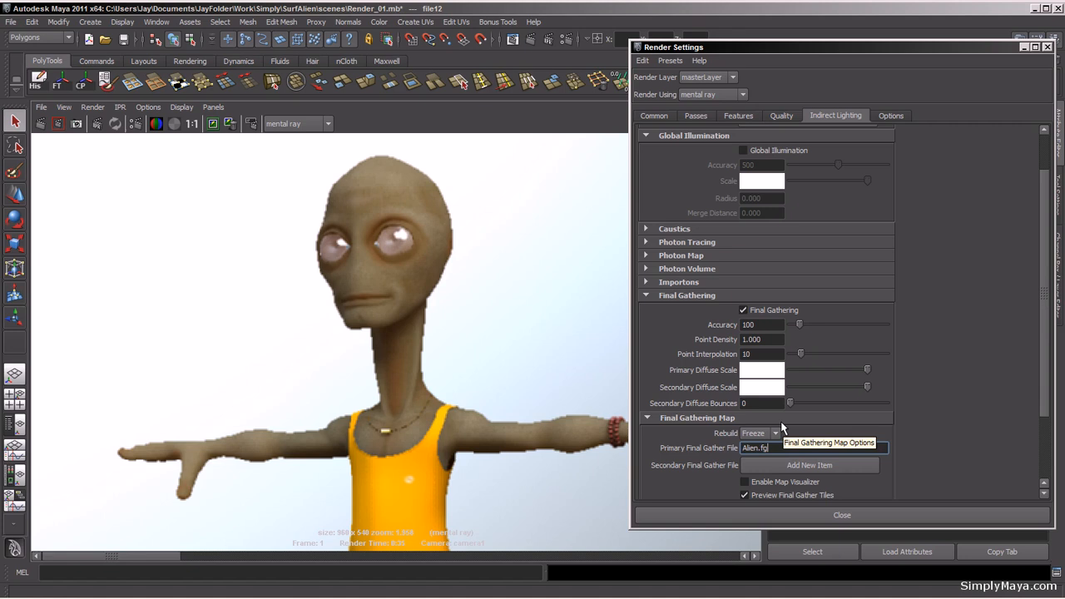
{"action": "type", "text": "Alien.fgMap"}
{"action": "left_click", "coordinate": [774, 433]}
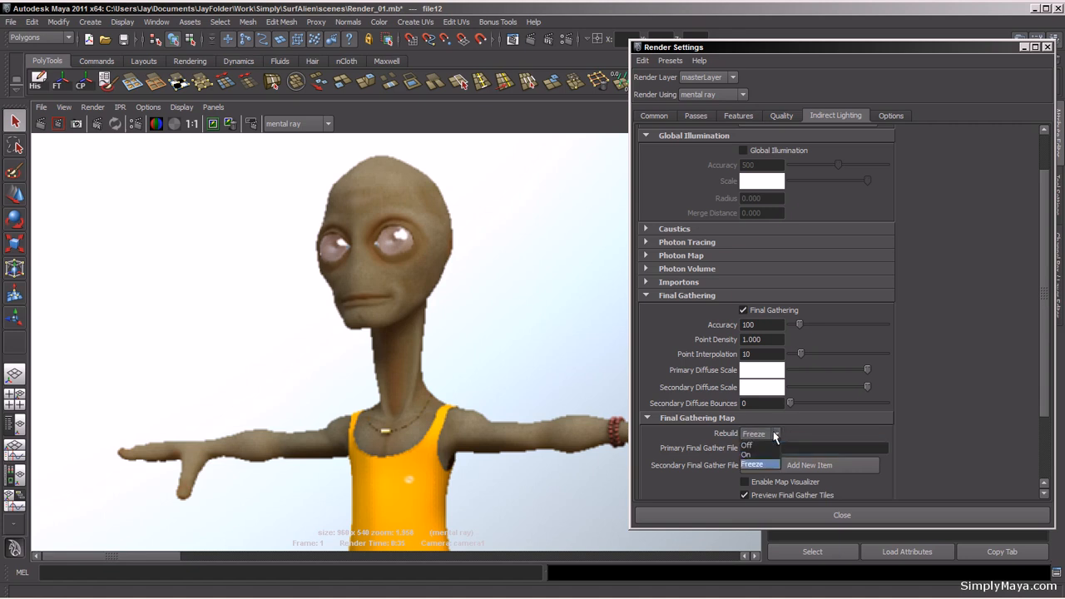
{"action": "left_click", "coordinate": [753, 447]}
{"action": "left_click_drag", "start_coordinate": [806, 447], "coordinate": [715, 447]}
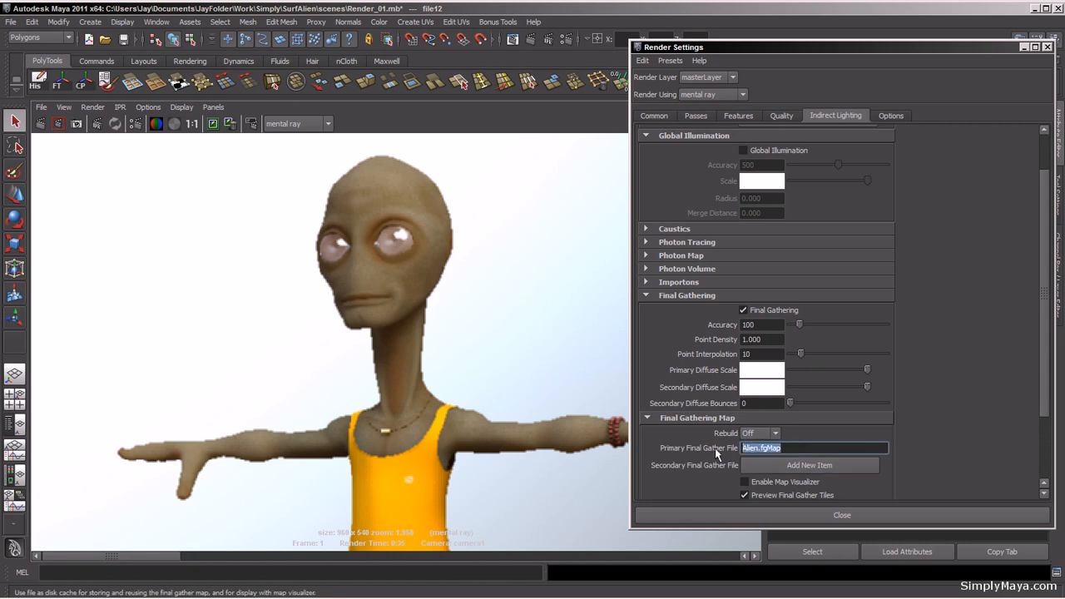
Step: Close the render settings and re-render the camera view with mental ray
{"action": "left_click", "coordinate": [546, 126]}
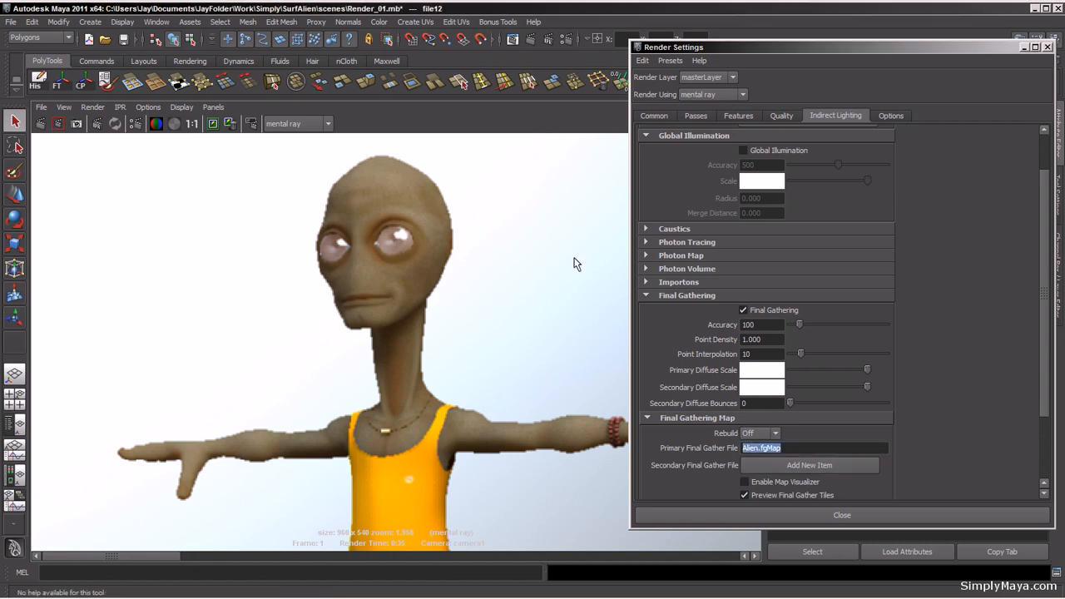
{"action": "right_click_drag", "start_coordinate": [563, 232], "coordinate": [264, 255], "text": "alt"}
{"action": "key", "text": "space"}
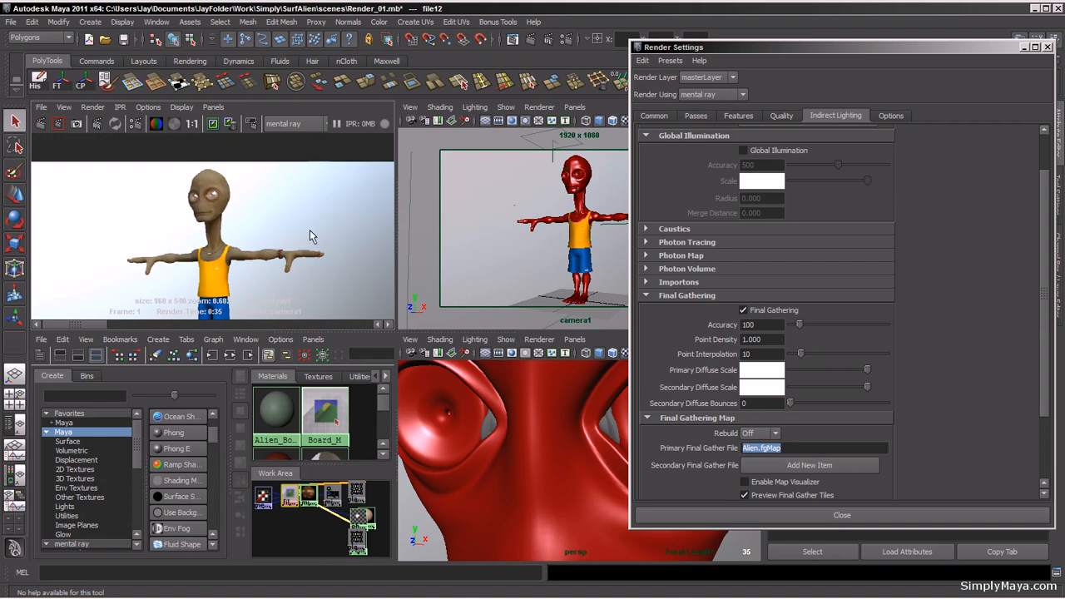
{"action": "right_click_drag", "start_coordinate": [314, 220], "coordinate": [95, 238], "text": "alt"}
{"action": "middle_click_drag", "start_coordinate": [193, 271], "coordinate": [181, 245], "text": "alt"}
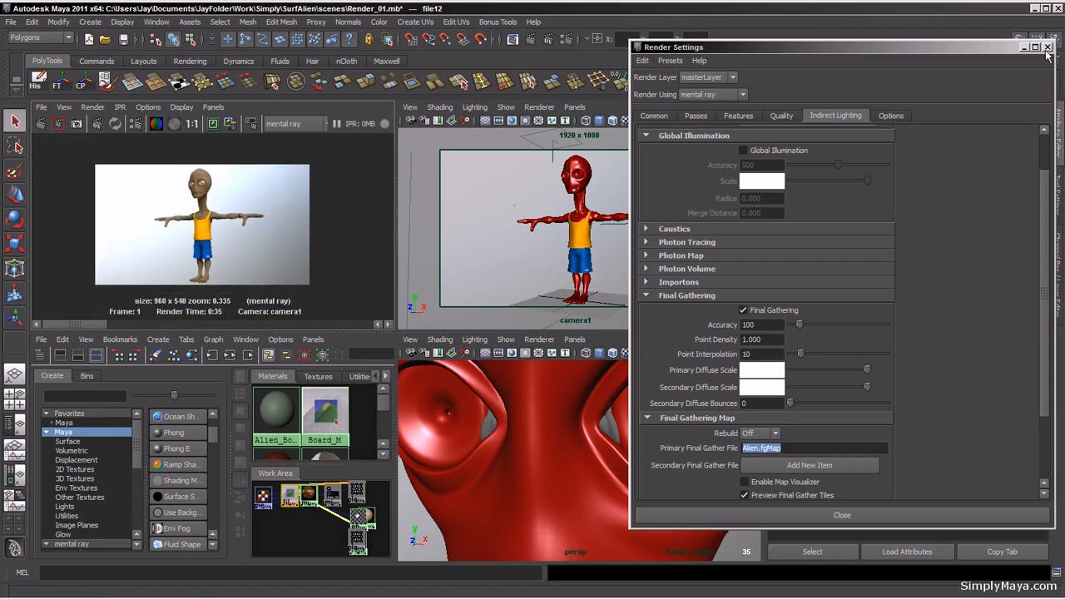
{"action": "left_click", "coordinate": [1048, 48]}
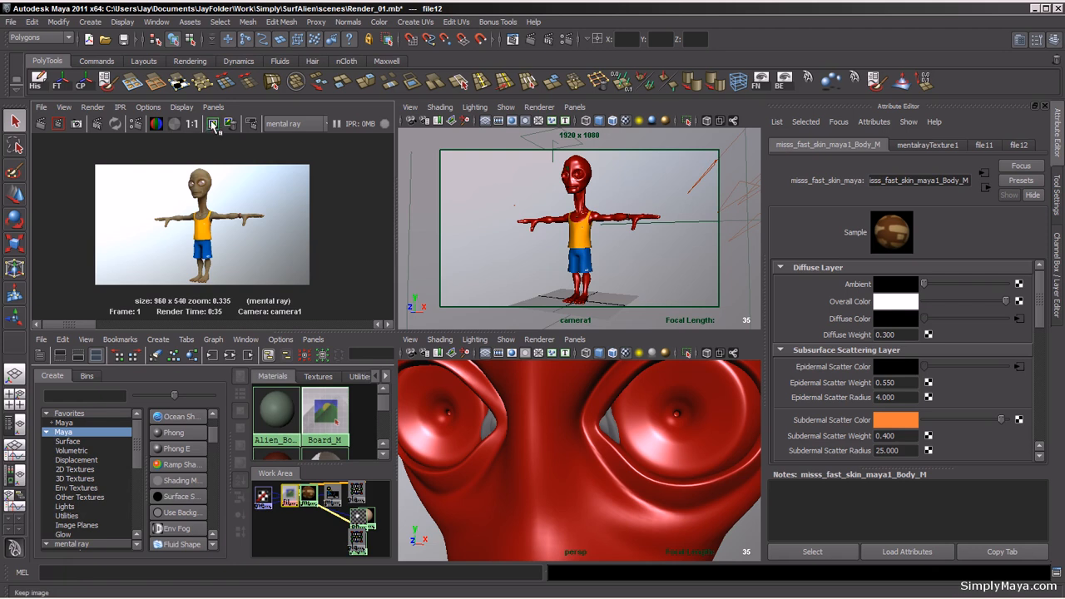
{"action": "left_click", "coordinate": [41, 125]}
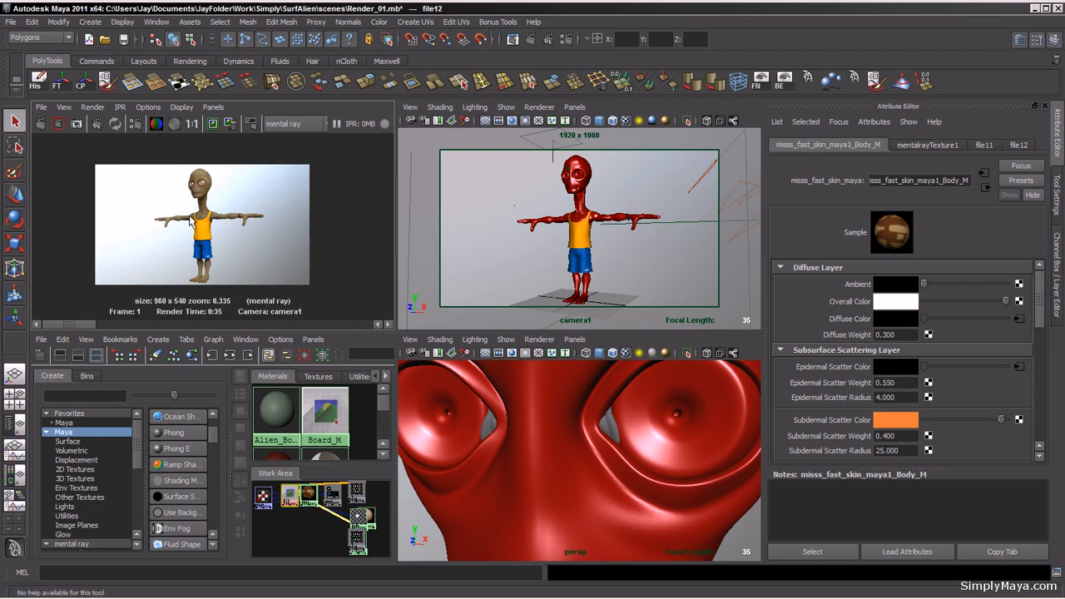
Step: Set the final gathering map rebuild mode back to Freeze and close the render settings
{"action": "key", "text": "space"}
{"action": "right_click_drag", "start_coordinate": [245, 373], "coordinate": [498, 347], "text": "alt"}
{"action": "left_click", "coordinate": [566, 40]}
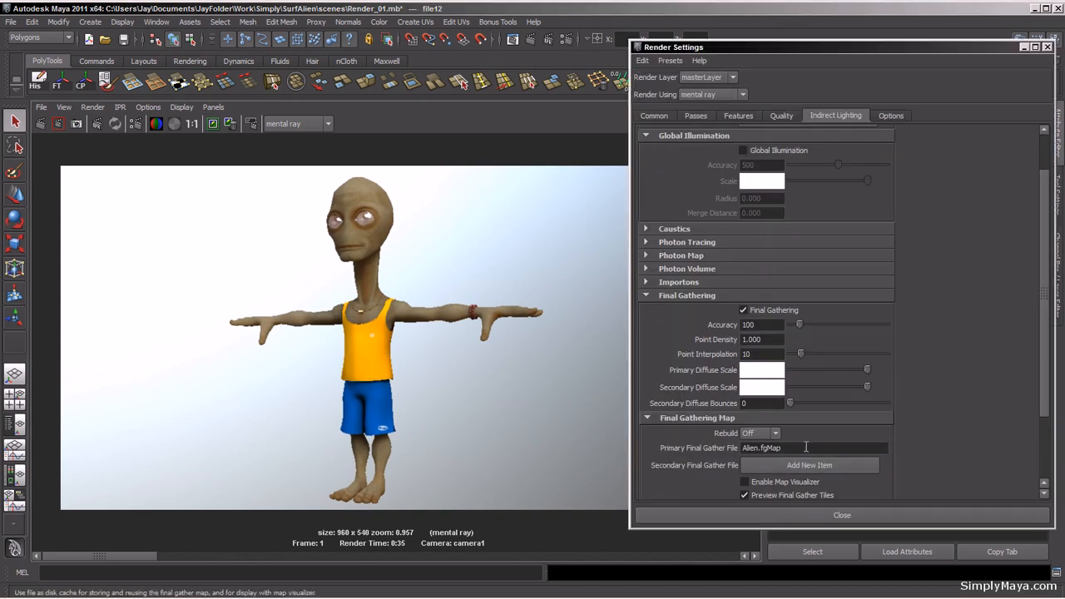
{"action": "left_click", "coordinate": [774, 432]}
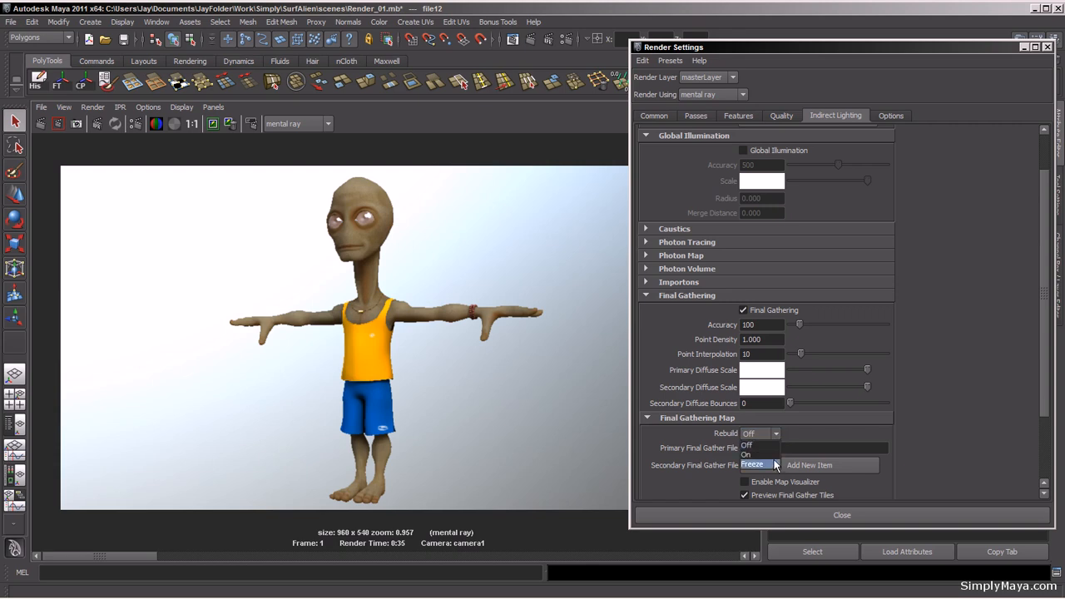
{"action": "left_click", "coordinate": [775, 465]}
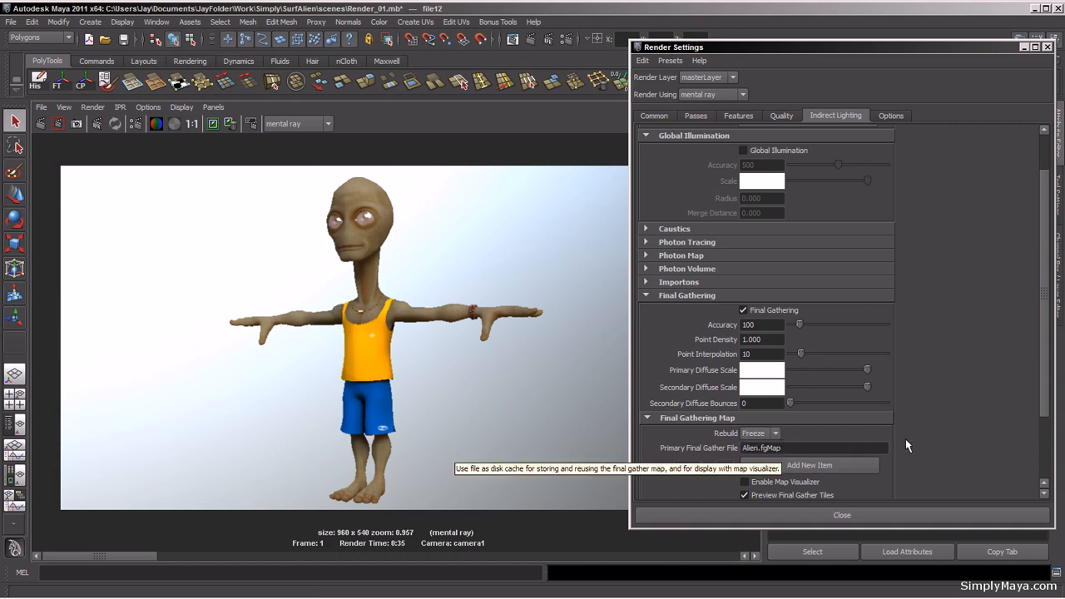
{"action": "left_click", "coordinate": [1047, 47]}
Step: Map a File texture loading Body_Color_Sub.tga to the skin material's subdermal scatter colour
{"action": "key", "text": "space"}
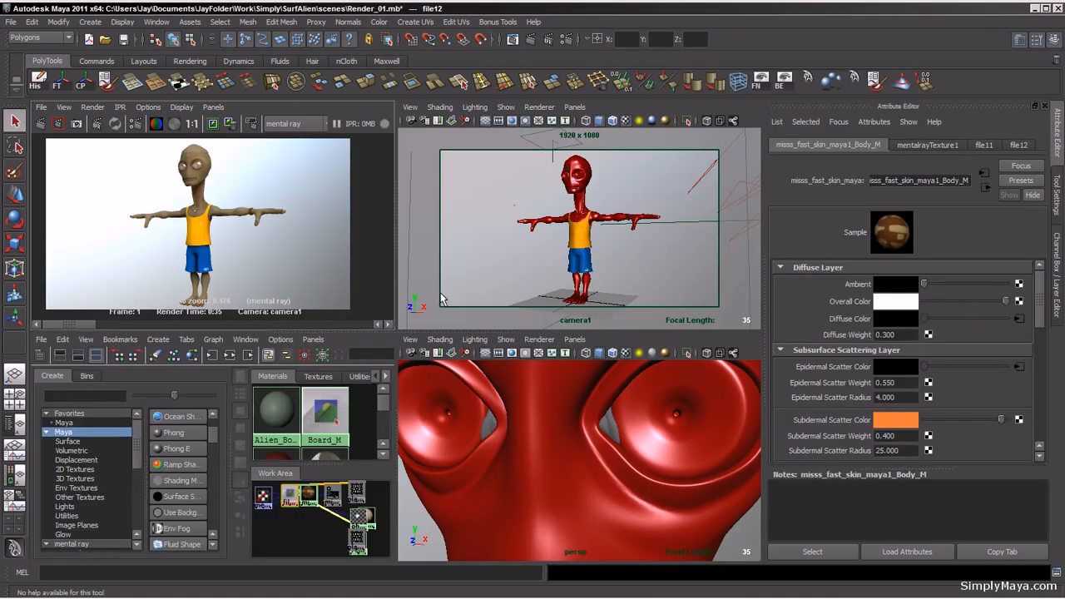
{"action": "mouse_move", "coordinate": [68, 323]}
{"action": "left_mouse_down"}
{"action": "mouse_move", "coordinate": [134, 326]}
{"action": "mouse_move", "coordinate": [62, 326]}
{"action": "left_mouse_up"}
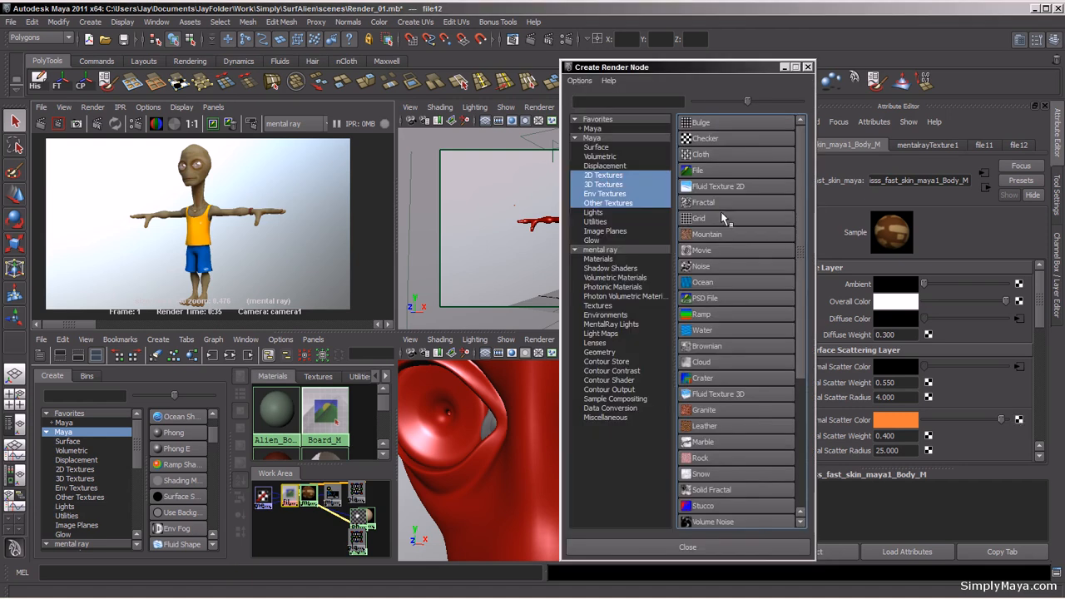
{"action": "left_click", "coordinate": [724, 173]}
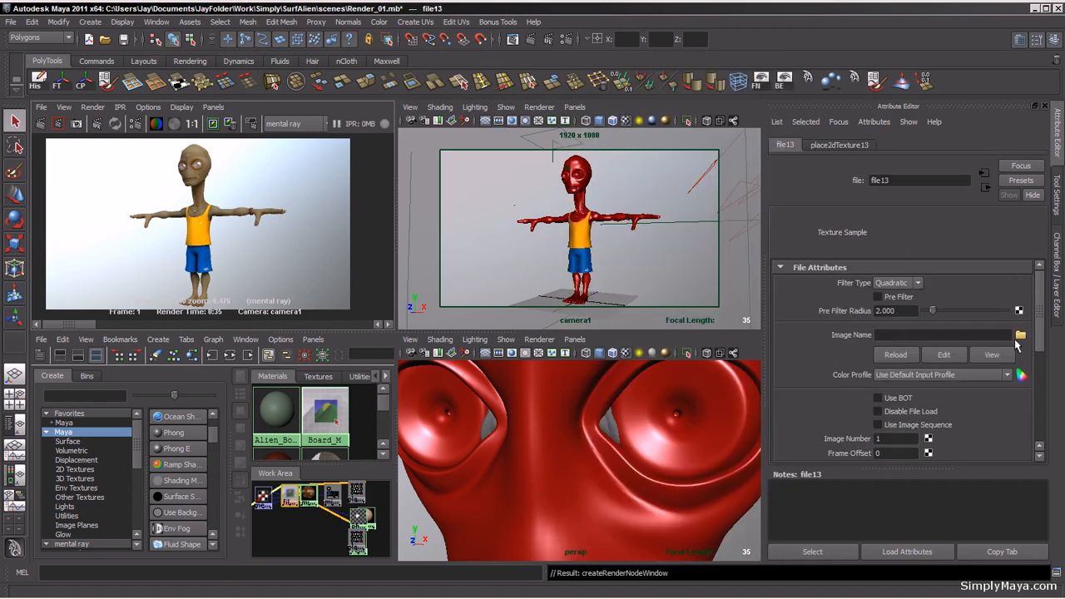
{"action": "left_click", "coordinate": [1021, 334]}
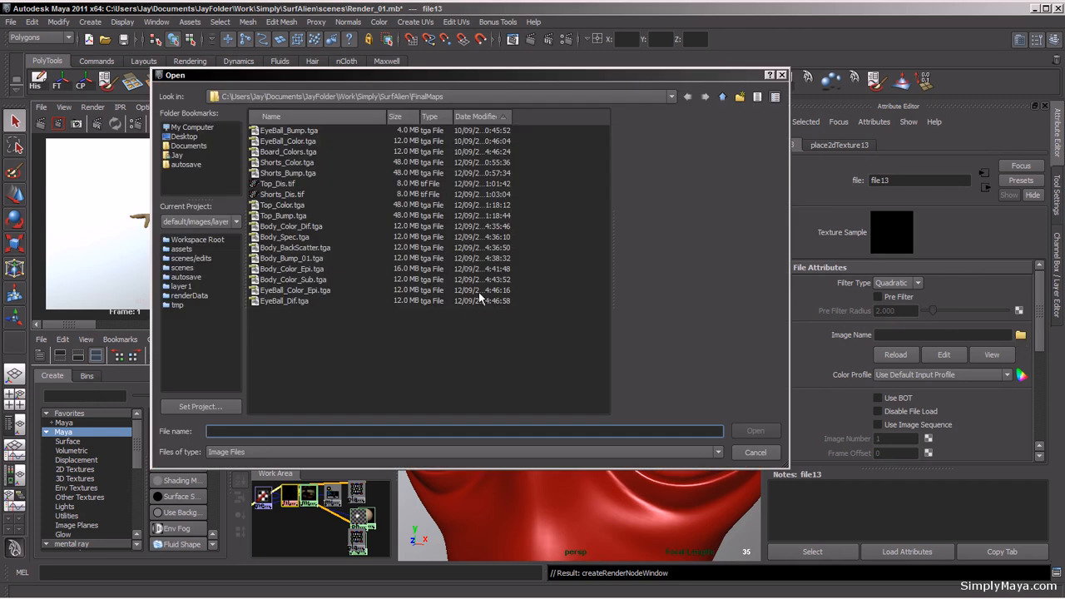
{"action": "left_click", "coordinate": [289, 281]}
{"action": "left_click", "coordinate": [754, 431]}
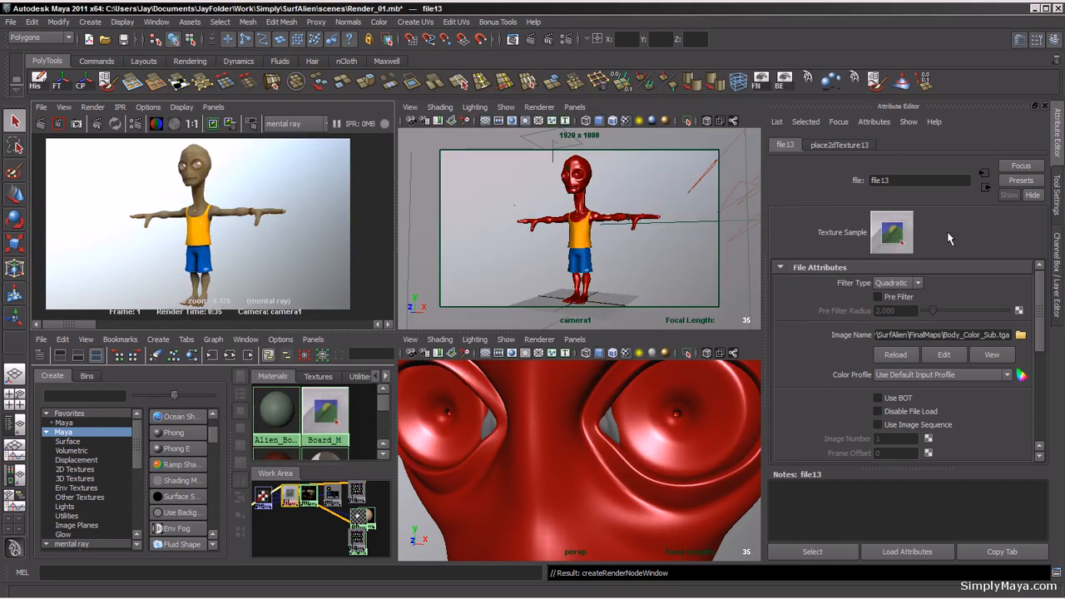
Step: Set the new file texture's filter type to Off and return to the skin material
{"action": "left_click", "coordinate": [919, 283]}
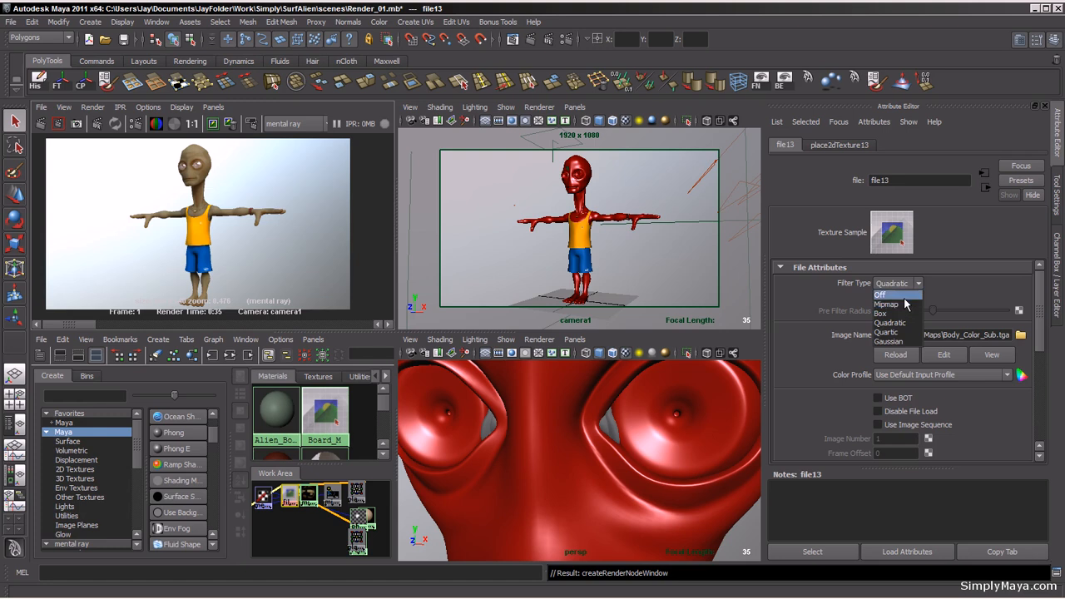
{"action": "left_click", "coordinate": [905, 296]}
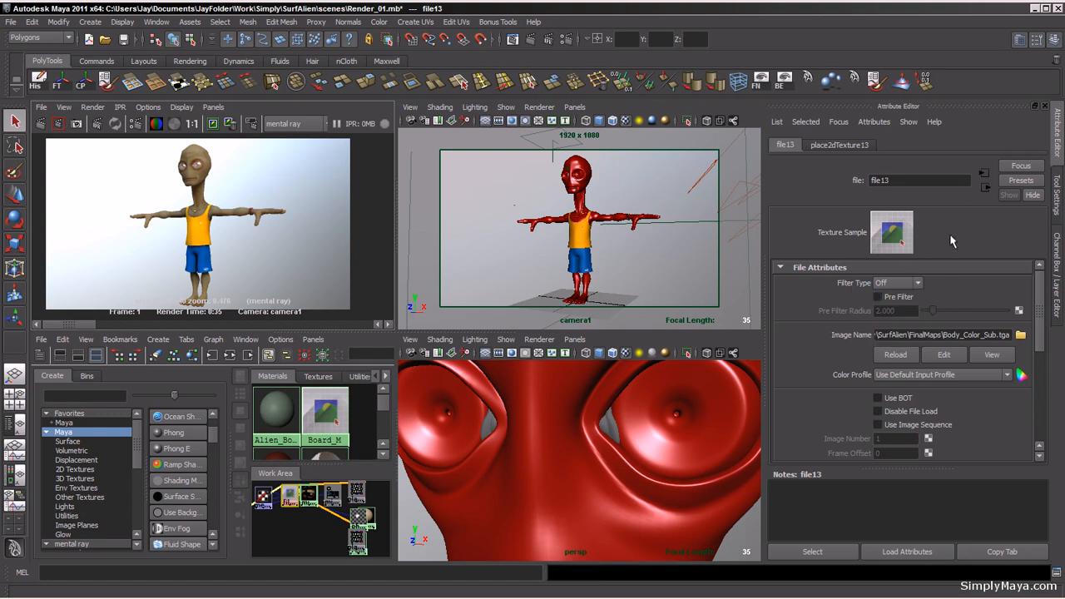
{"action": "left_click", "coordinate": [988, 193]}
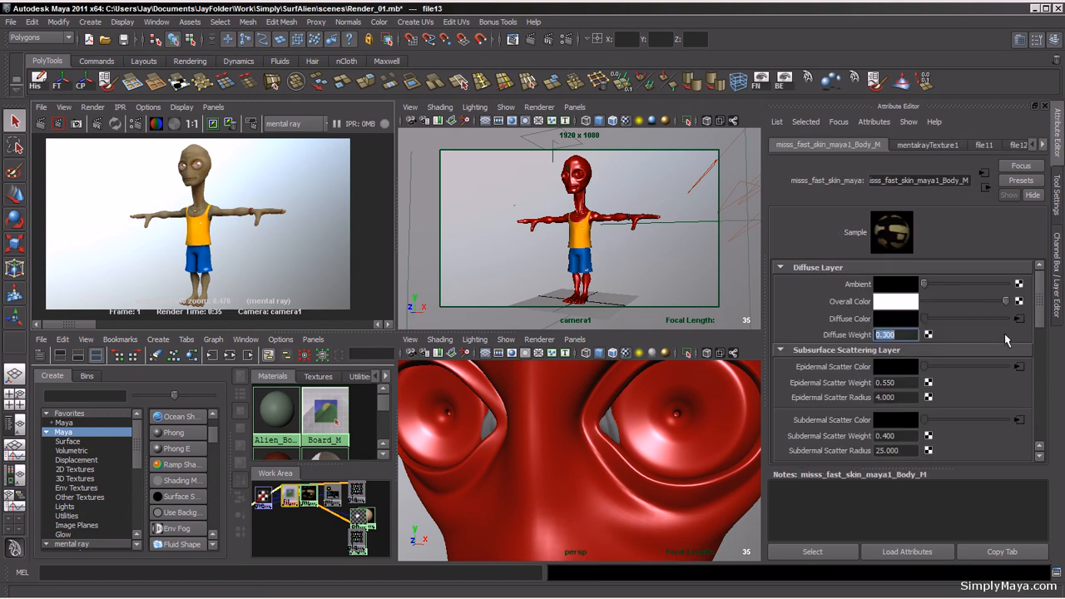
Step: Set the epidermal scatter colour's file texture filter type to Off and return to the skin material
{"action": "left_click", "coordinate": [1021, 374]}
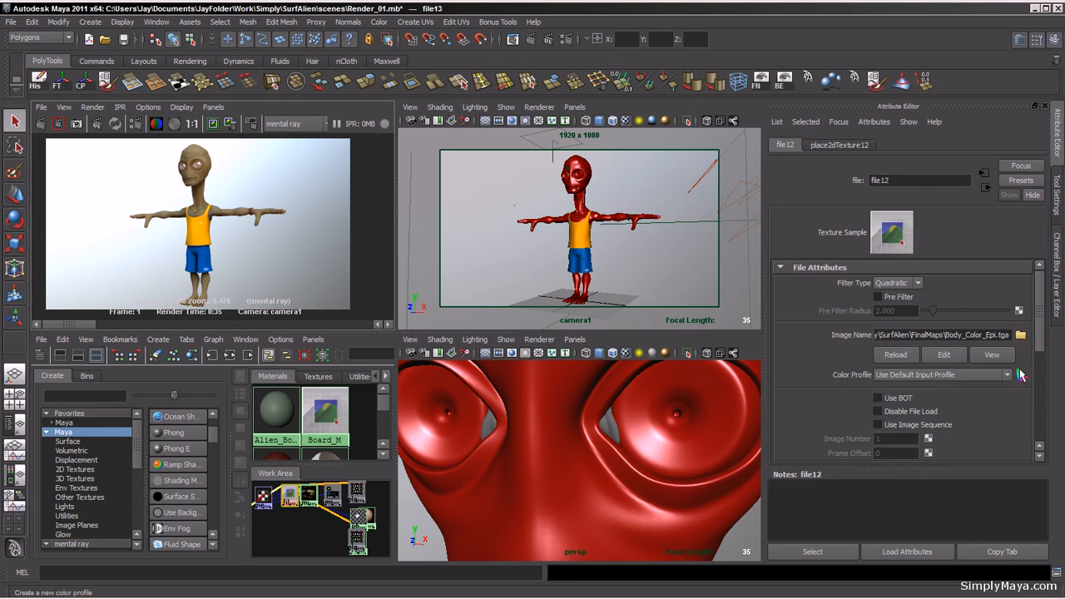
{"action": "left_click", "coordinate": [919, 283]}
{"action": "left_click", "coordinate": [912, 297]}
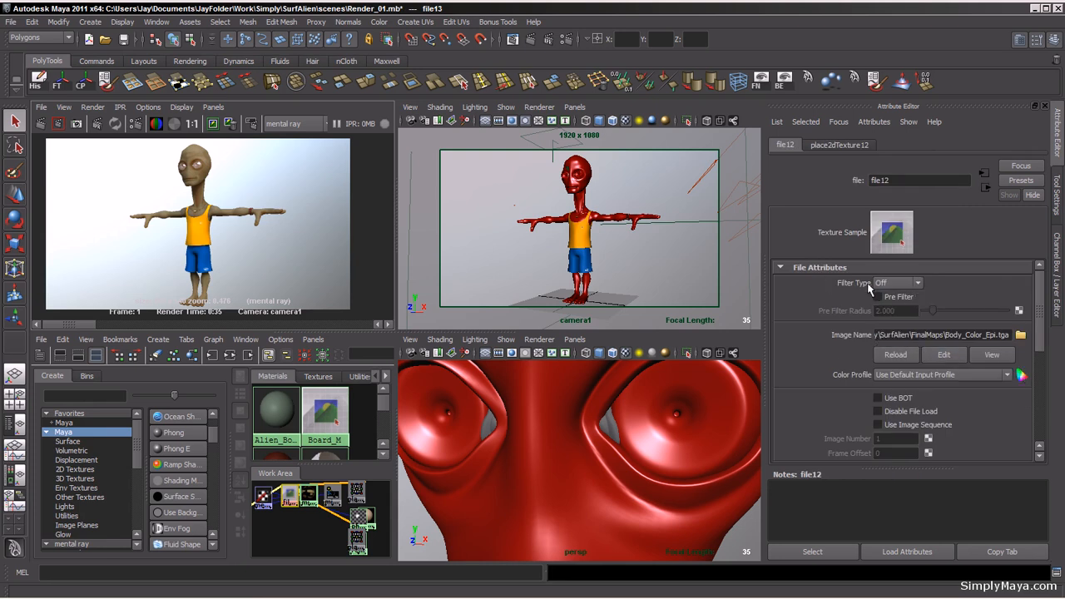
{"action": "left_click", "coordinate": [985, 191]}
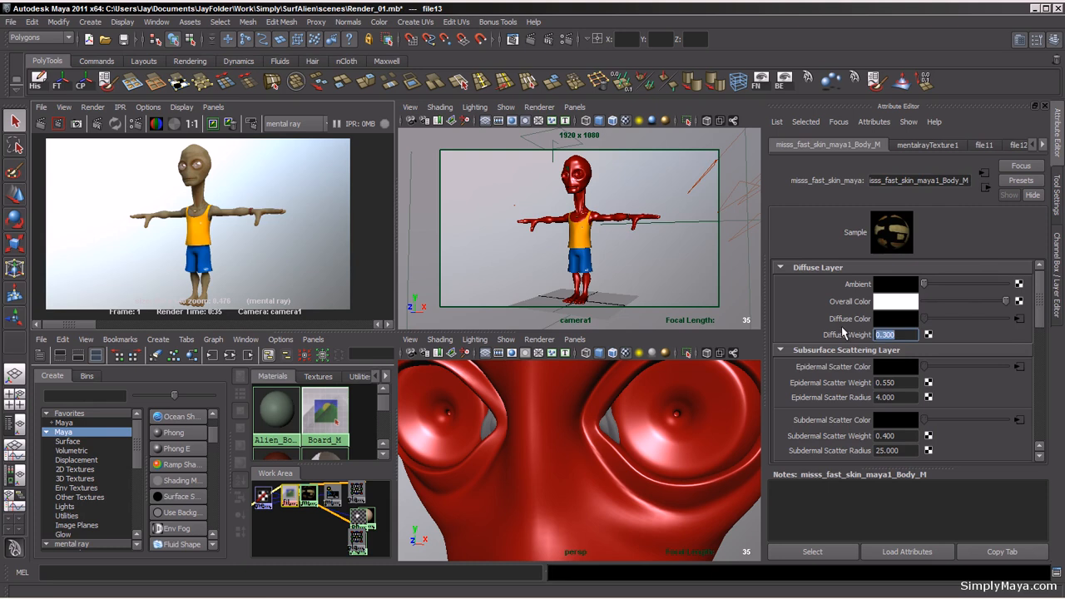
Step: Set the diffuse colour's file texture filter type to Off and return to the skin material
{"action": "left_click", "coordinate": [1018, 320]}
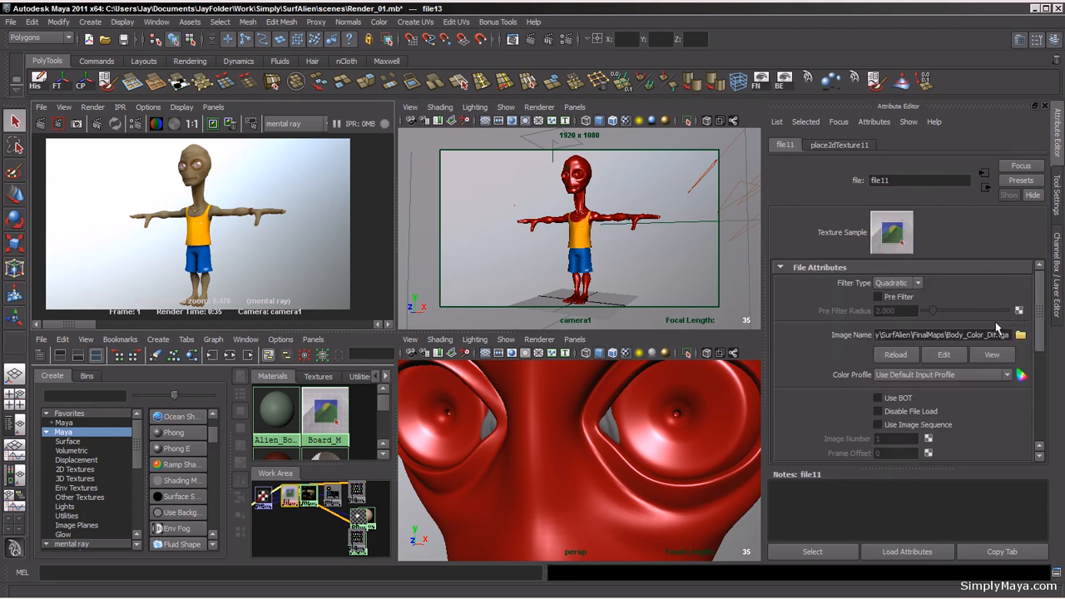
{"action": "left_click", "coordinate": [899, 283]}
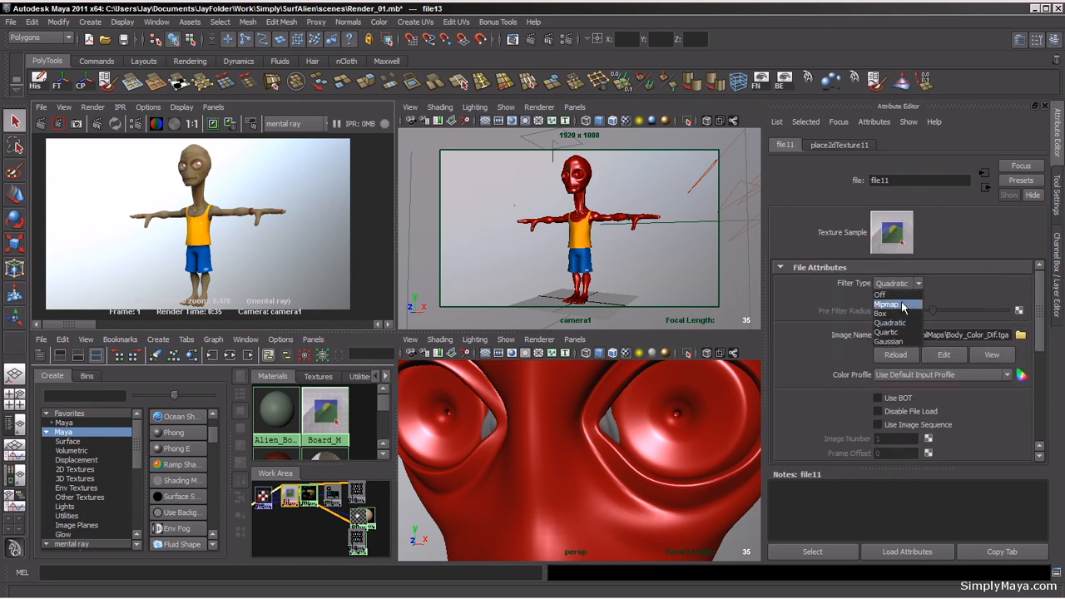
{"action": "left_click", "coordinate": [903, 296]}
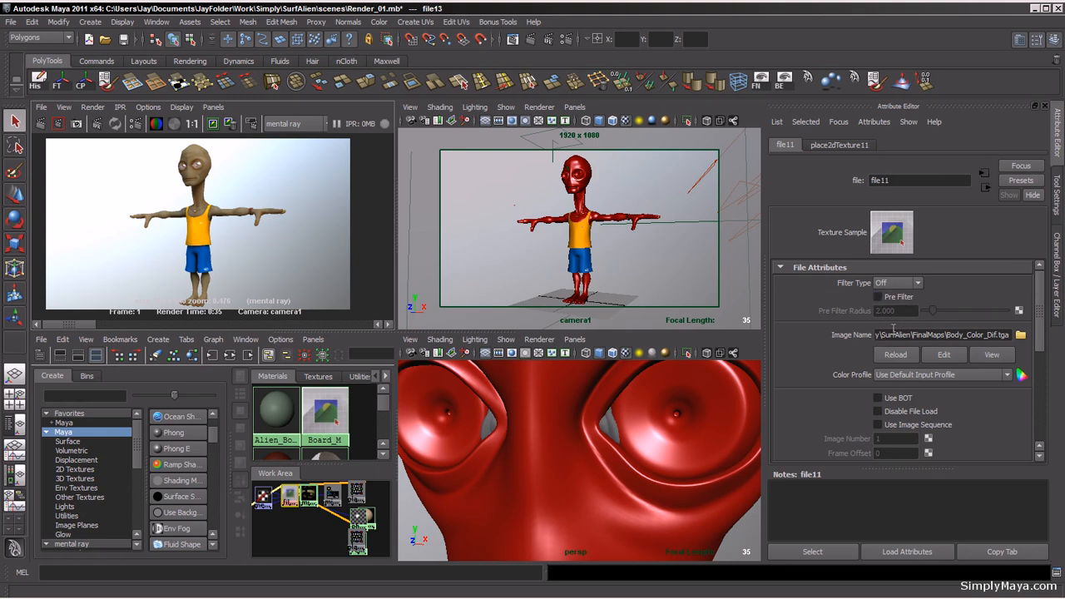
{"action": "left_click", "coordinate": [983, 189]}
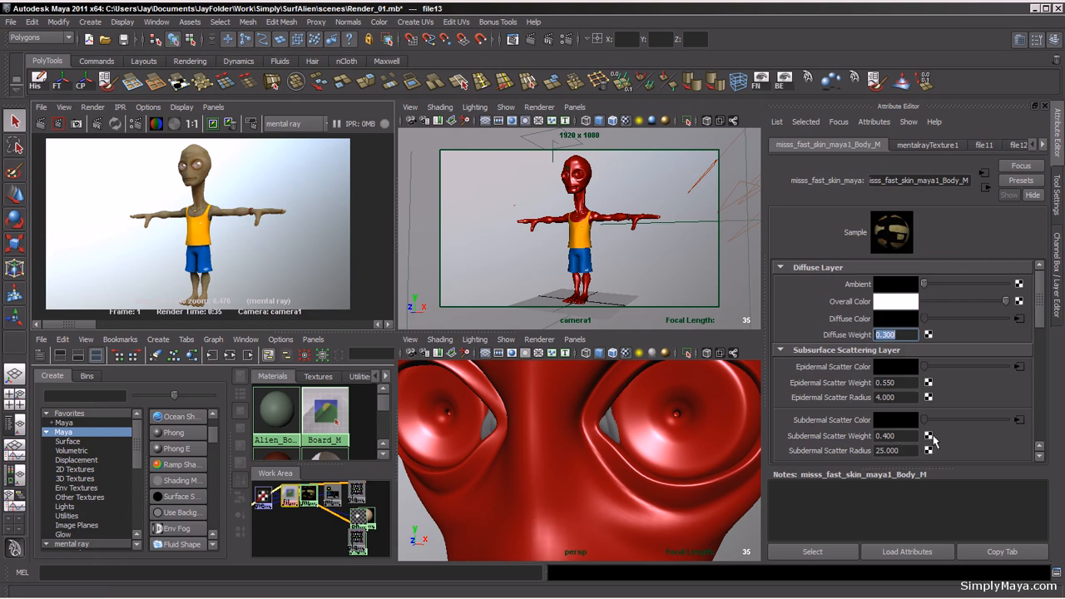
Step: Re-render the camera view and inspect the textured alien skin up close in the enlarged render view
{"action": "left_click", "coordinate": [40, 125]}
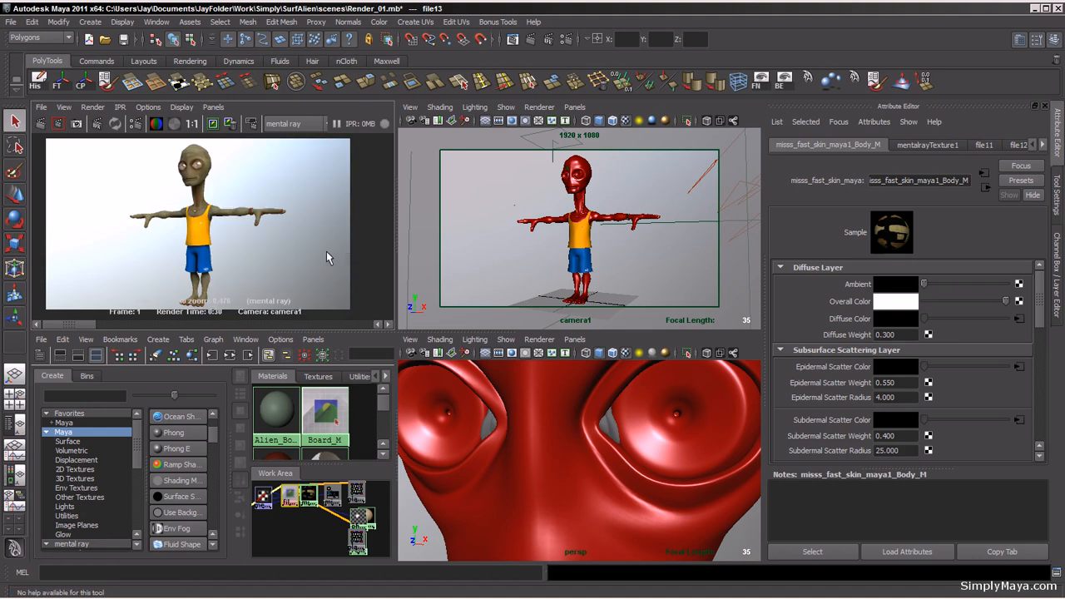
{"action": "key", "text": "space"}
{"action": "scroll", "coordinate": [419, 352], "scroll_direction": "up", "scroll_amount": 4}
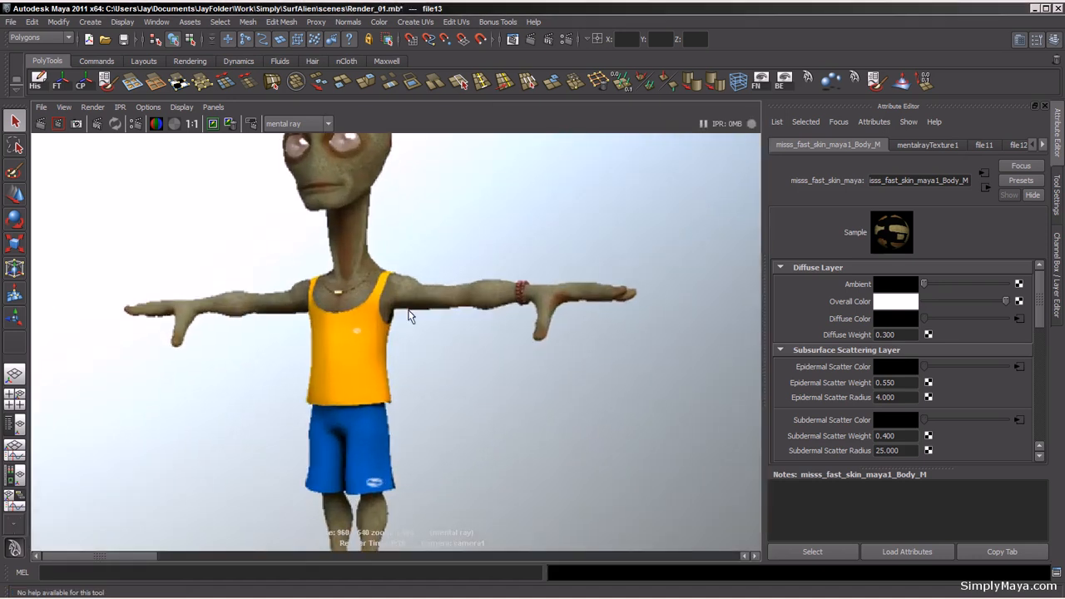
{"action": "middle_click_drag", "start_coordinate": [409, 311], "coordinate": [460, 399], "text": "alt"}
{"action": "right_click_drag", "start_coordinate": [345, 387], "coordinate": [381, 394], "text": "alt"}
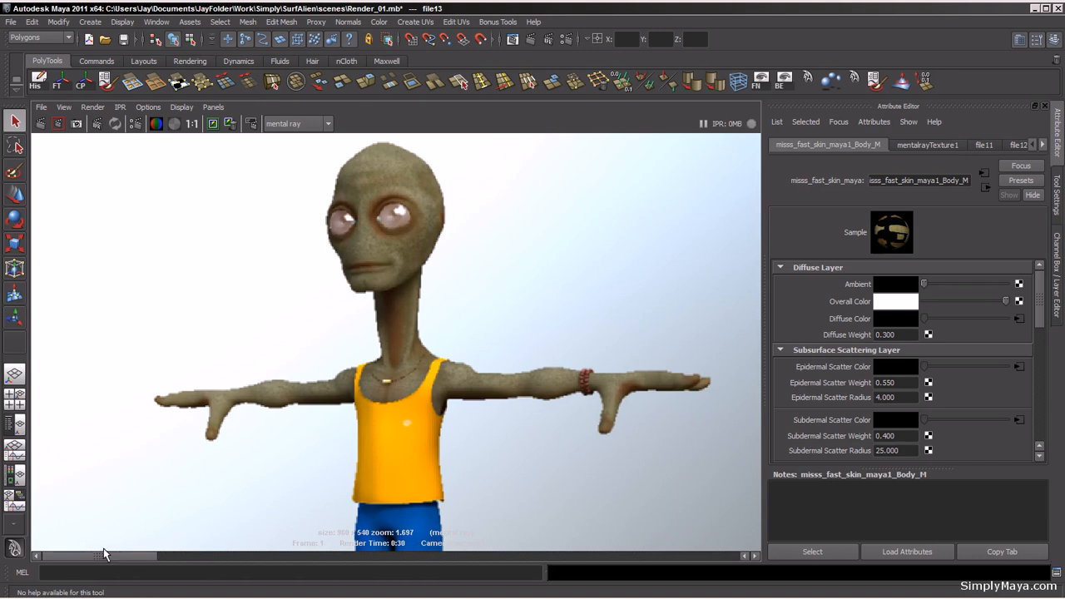
{"action": "middle_click_drag", "start_coordinate": [312, 358], "coordinate": [327, 409], "text": "alt"}
{"action": "right_click_drag", "start_coordinate": [327, 410], "coordinate": [547, 413], "text": "alt"}
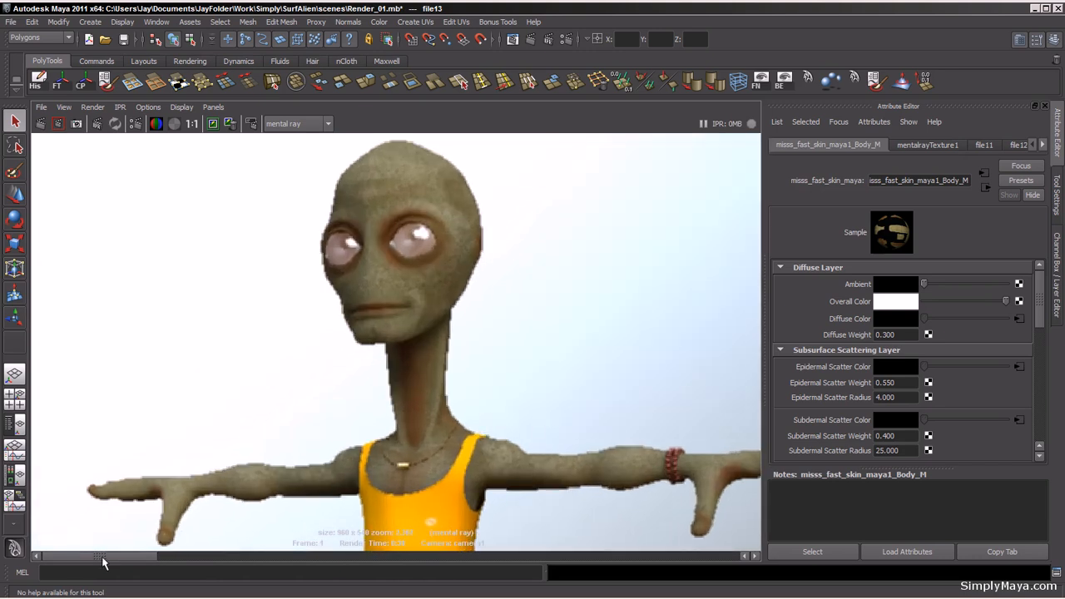
{"action": "left_click_drag", "start_coordinate": [104, 564], "coordinate": [74, 566]}
{"action": "left_click_drag", "start_coordinate": [105, 564], "coordinate": [84, 562]}
{"action": "right_click_drag", "start_coordinate": [530, 385], "coordinate": [287, 423], "text": "alt"}
{"action": "middle_click_drag", "start_coordinate": [339, 427], "coordinate": [325, 328], "text": "alt"}
{"action": "right_click_drag", "start_coordinate": [326, 327], "coordinate": [133, 348], "text": "alt"}
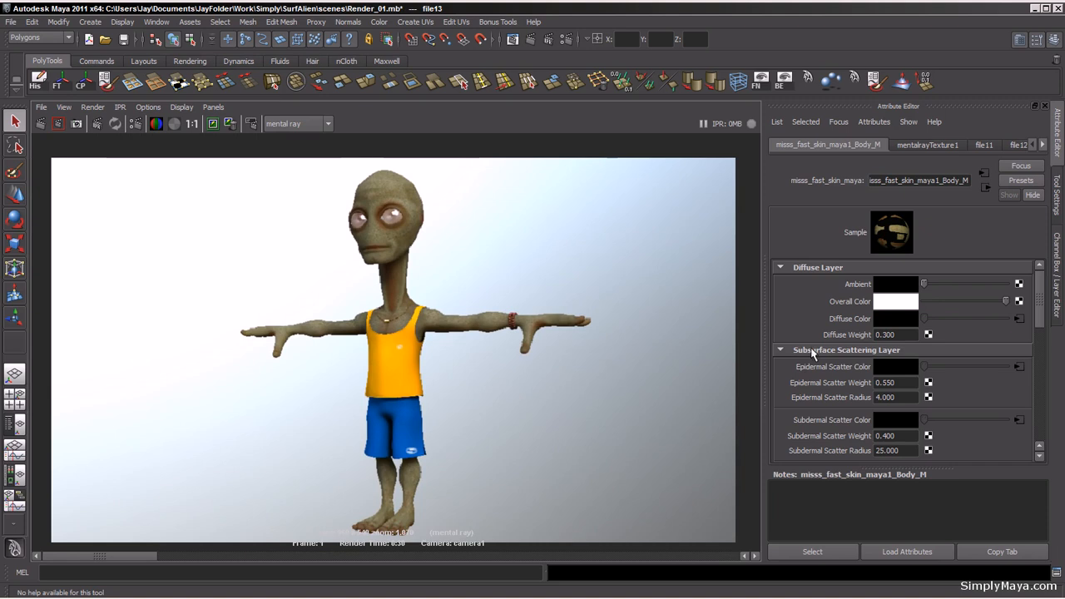
Step: Set the skin material's subdermal scatter radius to 12 and subdermal scatter weight to 0.22
{"action": "left_click_drag", "start_coordinate": [1041, 321], "coordinate": [1040, 340]}
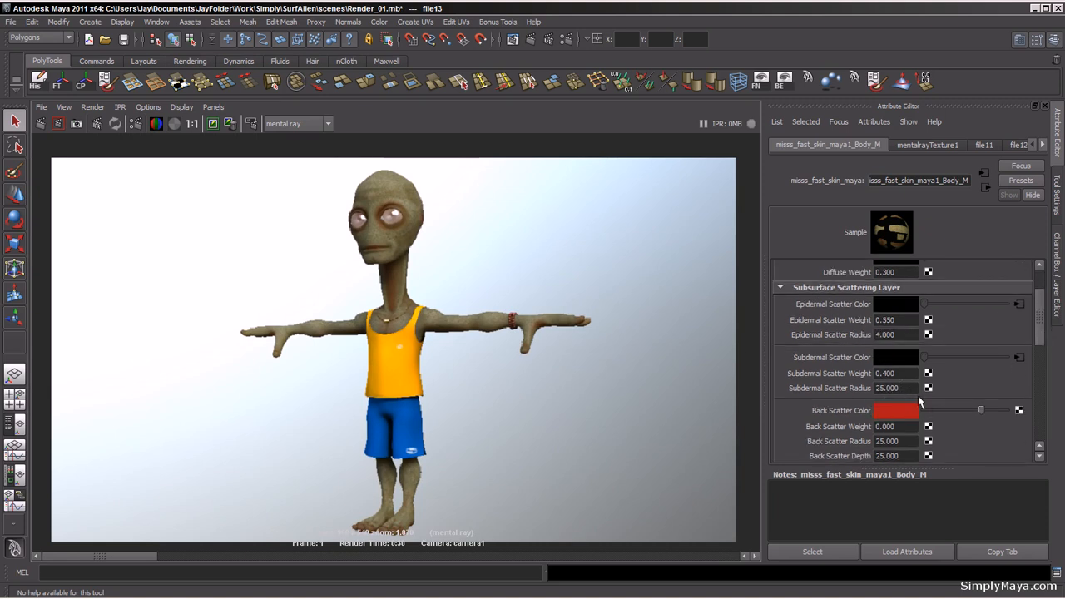
{"action": "left_click", "coordinate": [912, 389]}
{"action": "type", "text": "12"}
{"action": "key", "text": "Return"}
{"action": "left_click_drag", "start_coordinate": [905, 375], "coordinate": [885, 378]}
{"action": "type", "text": "22"}
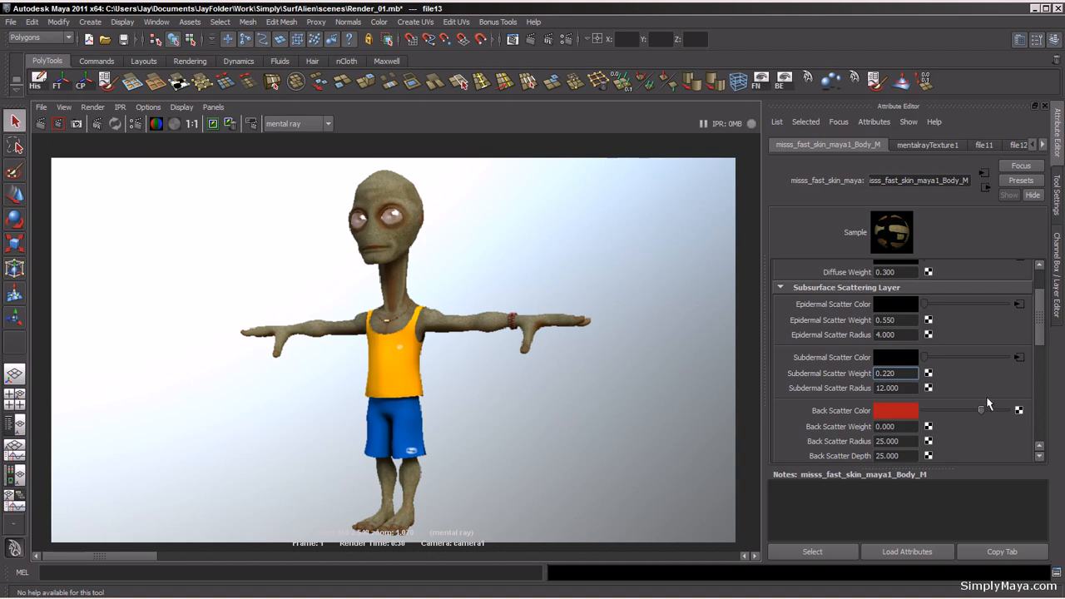
Step: Set the skin material's diffuse weight to 0.25
{"action": "left_click_drag", "start_coordinate": [1040, 338], "coordinate": [1040, 316]}
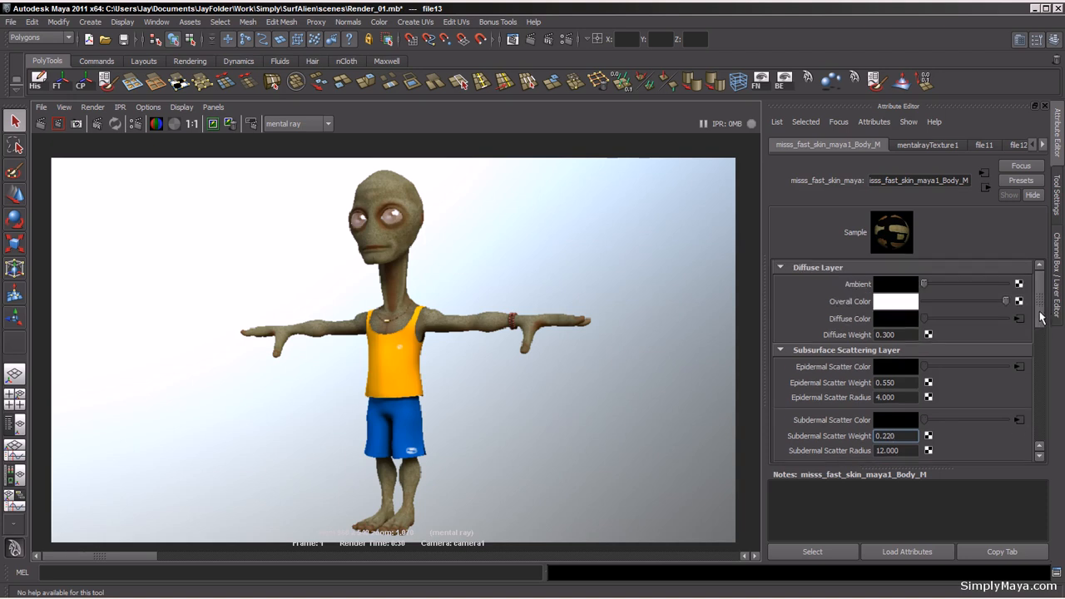
{"action": "left_click_drag", "start_coordinate": [899, 335], "coordinate": [887, 336]}
{"action": "type", "text": "8"}
{"action": "key", "text": "Return"}
{"action": "type", "text": "250"}
{"action": "left_click", "coordinate": [902, 385]}
{"action": "scroll", "coordinate": [1041, 308], "scroll_direction": "down", "scroll_amount": 1}
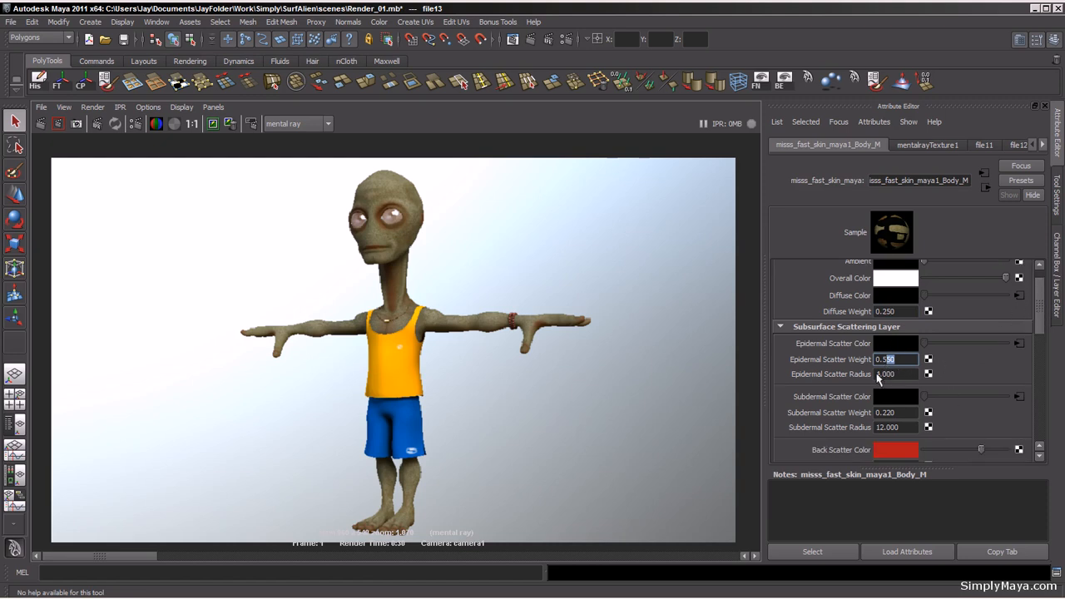
{"action": "mouse_move", "coordinate": [1040, 298]}
{"action": "left_mouse_down"}
{"action": "mouse_move", "coordinate": [1041, 334]}
{"action": "mouse_move", "coordinate": [1045, 285]}
{"action": "left_mouse_up"}
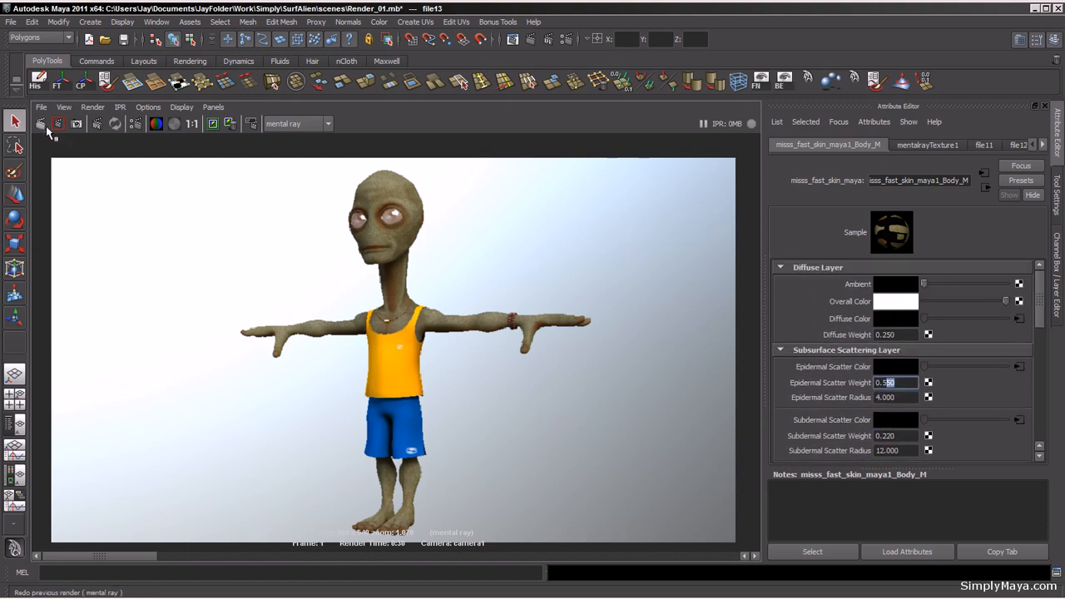
Step: Re-render the camera view and inspect the updated skin shading
{"action": "left_click", "coordinate": [213, 124]}
{"action": "left_click", "coordinate": [41, 124]}
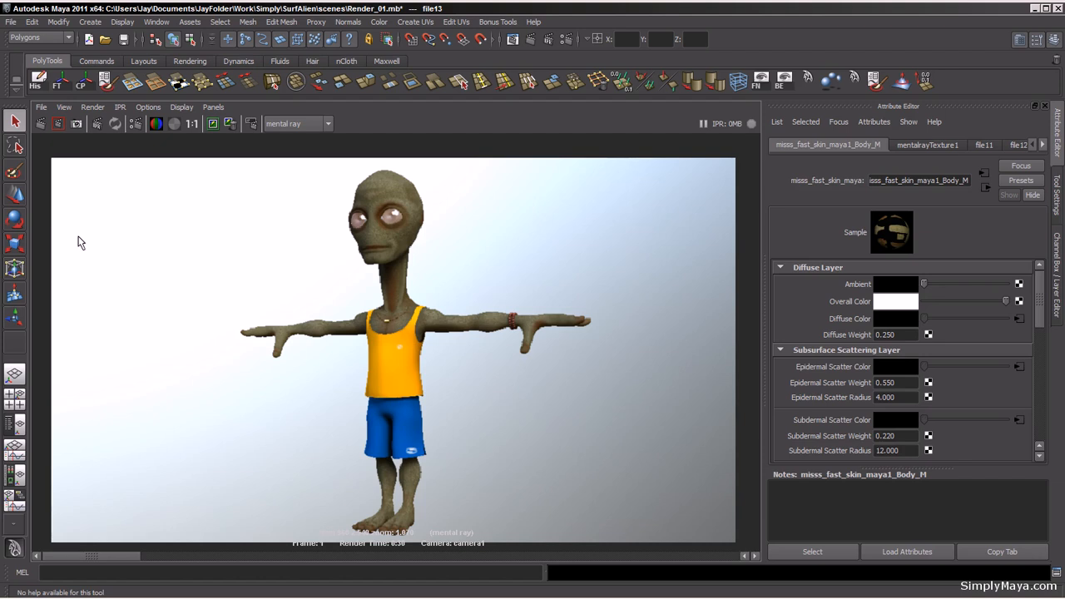
{"action": "scroll", "coordinate": [105, 292], "scroll_direction": "up", "scroll_amount": 5}
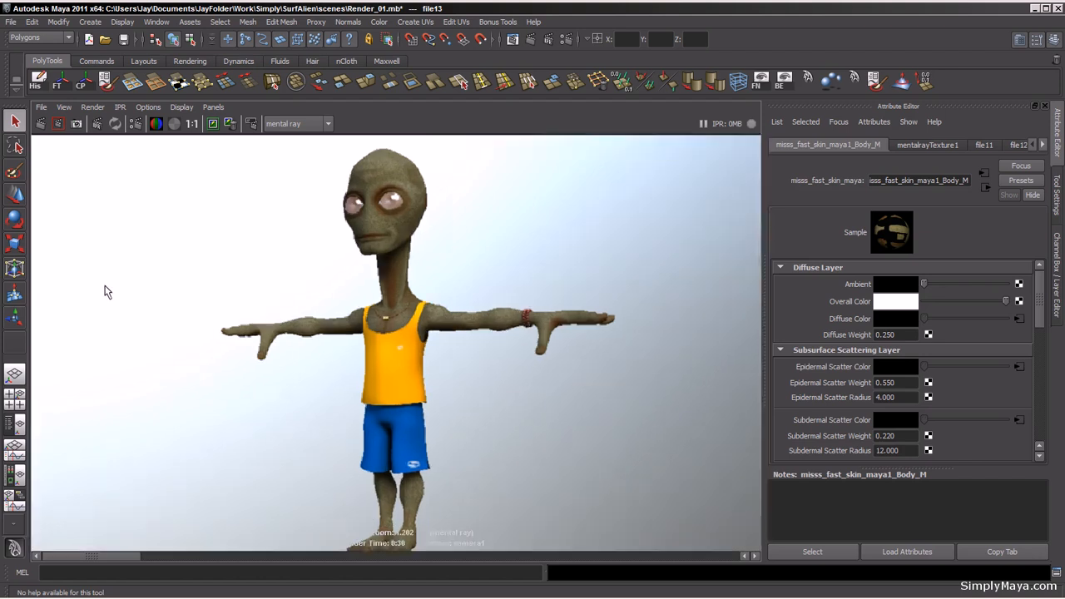
{"action": "scroll", "coordinate": [105, 292], "scroll_direction": "down", "scroll_amount": 4}
{"action": "scroll", "coordinate": [105, 292], "scroll_direction": "down", "scroll_amount": 1}
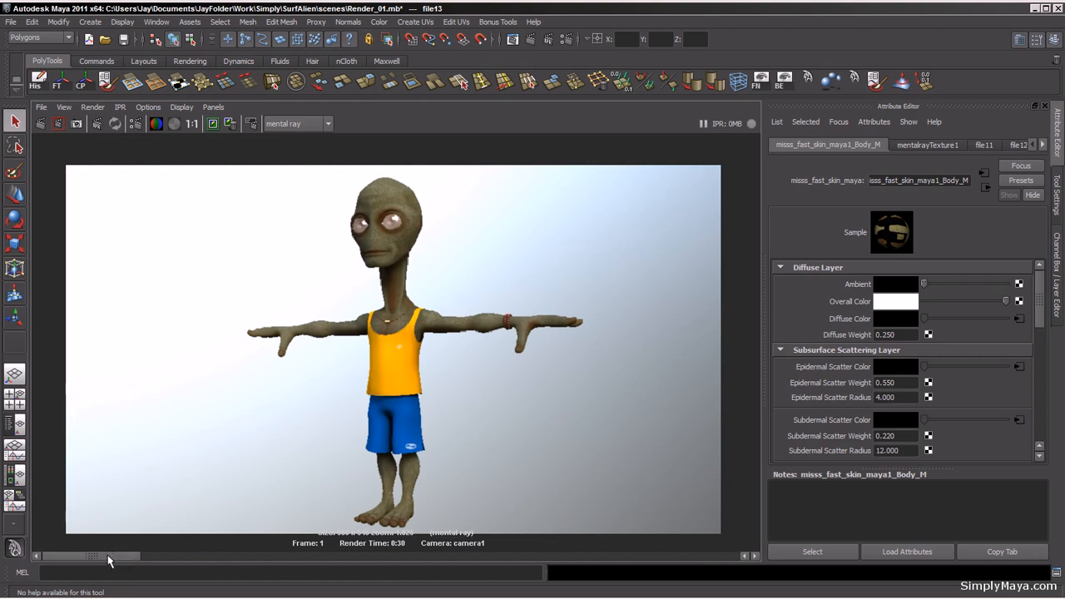
{"action": "left_click_drag", "start_coordinate": [108, 562], "coordinate": [115, 586]}
{"action": "key", "text": "space"}
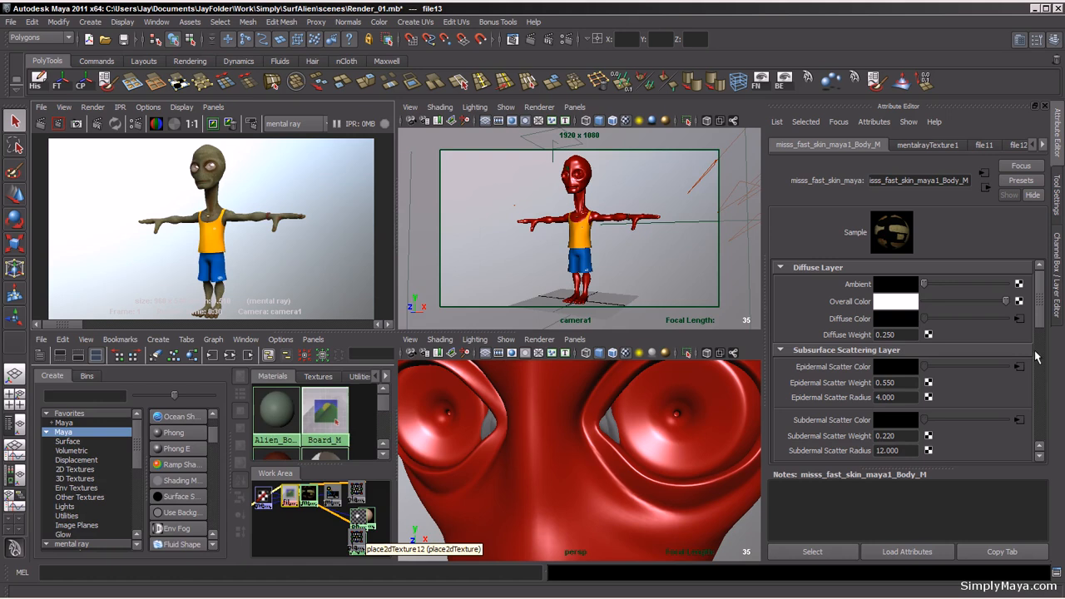
Step: Create a mib_color_intensity node from the mental ray Data Conversion category in the Hypershade
{"action": "left_click_drag", "start_coordinate": [1038, 312], "coordinate": [1042, 391]}
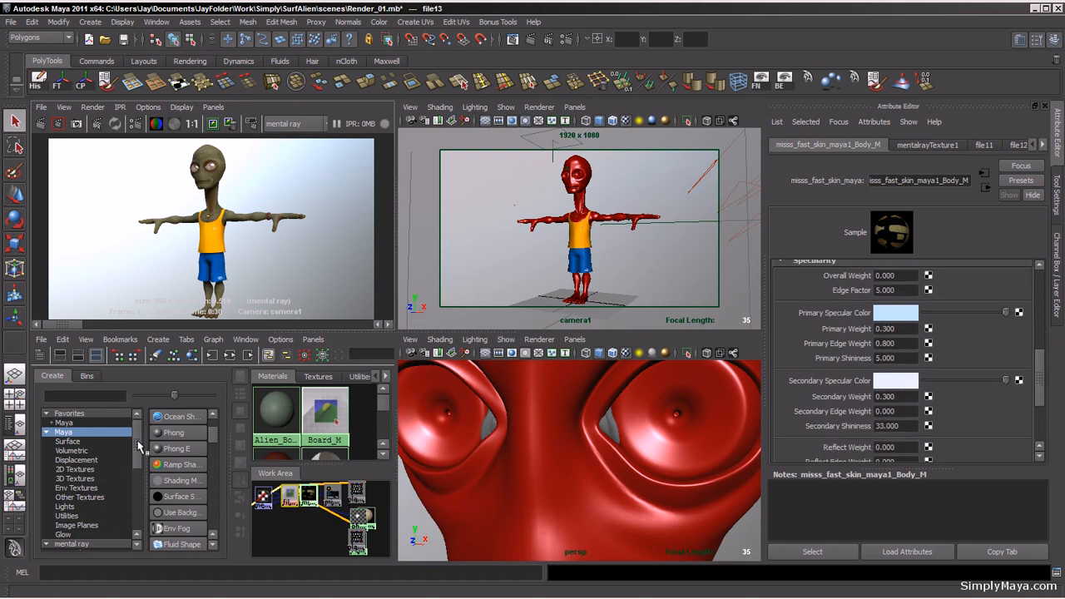
{"action": "scroll", "coordinate": [138, 454], "scroll_direction": "down", "scroll_amount": 1}
{"action": "scroll", "coordinate": [138, 454], "scroll_direction": "down", "scroll_amount": 3}
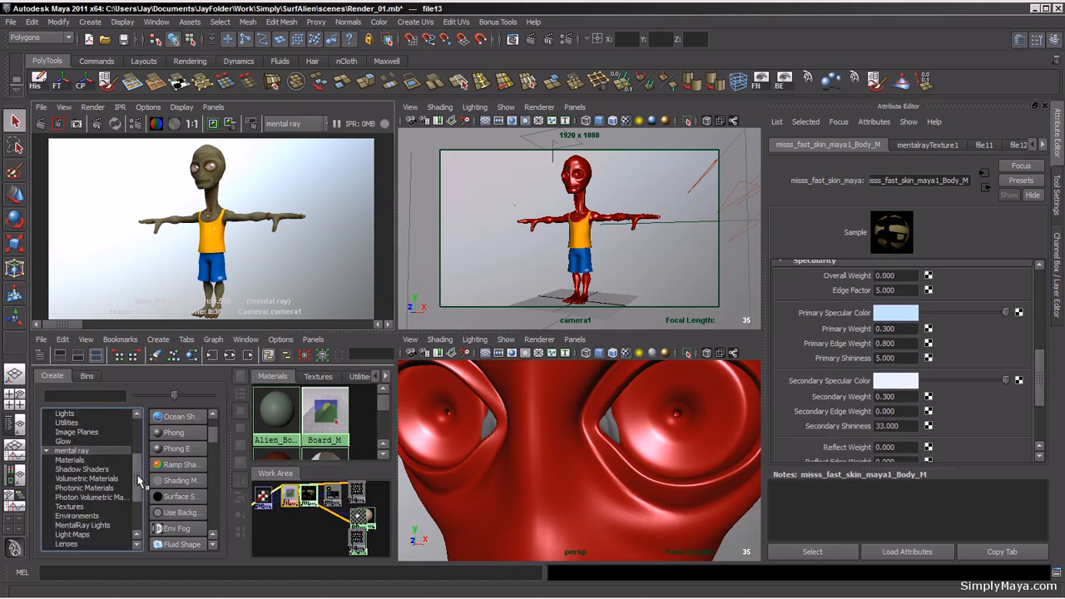
{"action": "left_click_drag", "start_coordinate": [138, 481], "coordinate": [133, 501]}
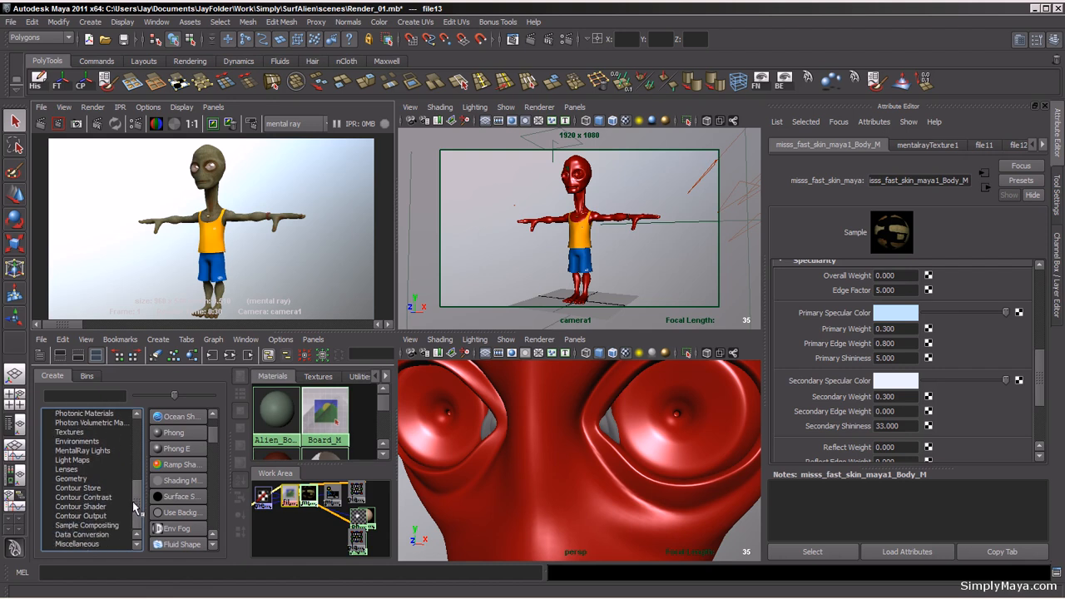
{"action": "left_click", "coordinate": [97, 535]}
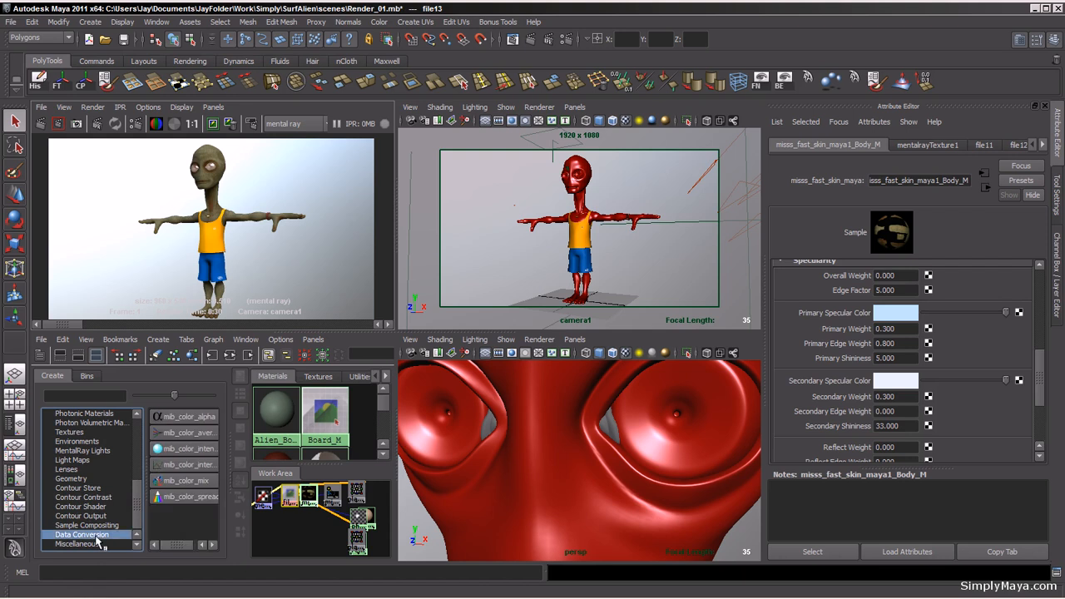
{"action": "left_click", "coordinate": [189, 450]}
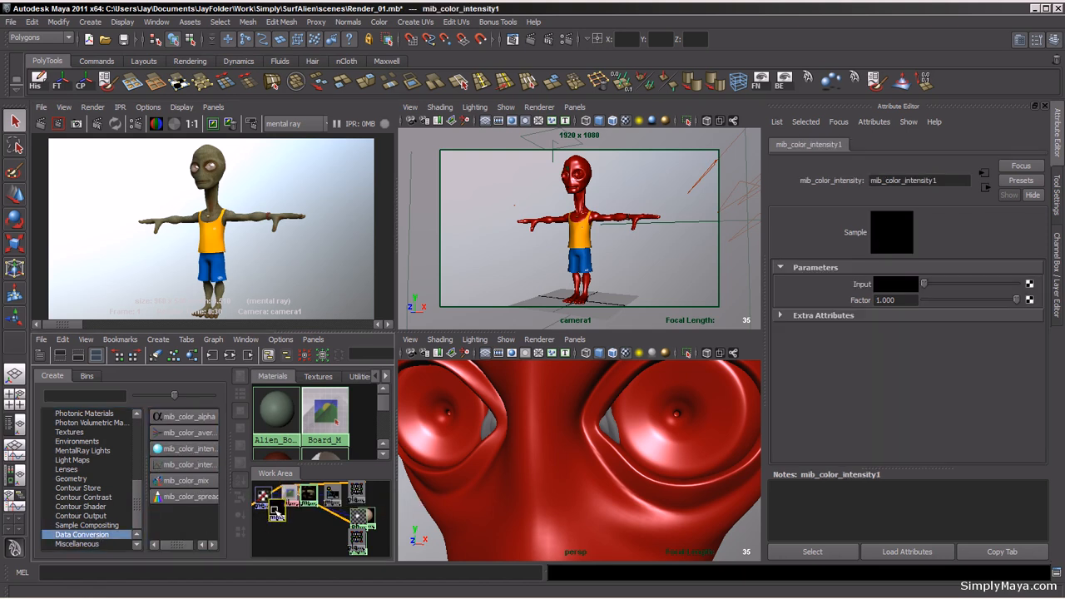
{"action": "left_click_drag", "start_coordinate": [278, 513], "coordinate": [296, 535]}
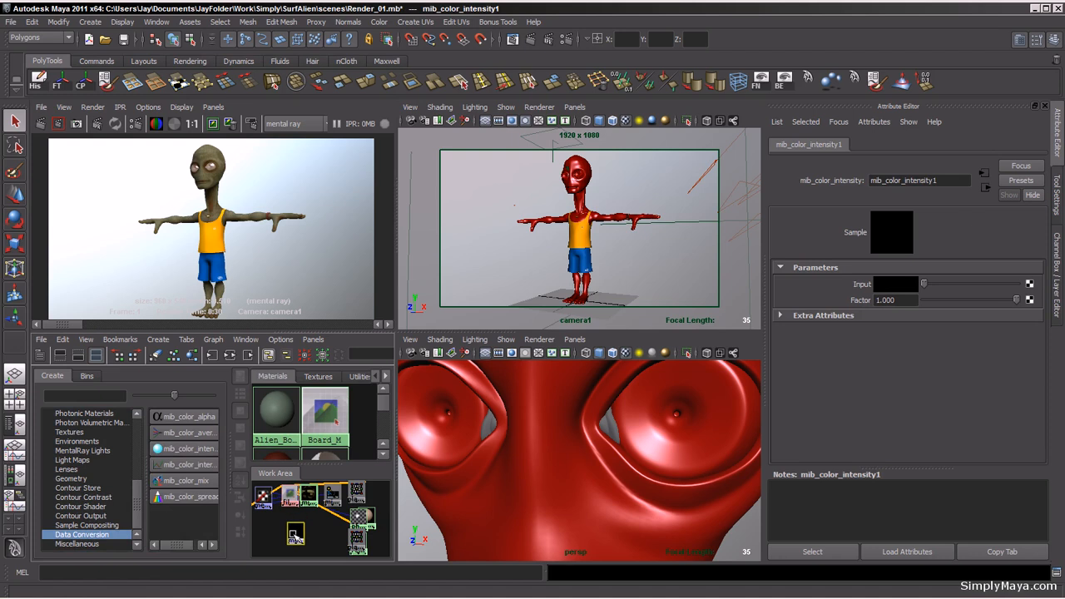
Step: Enlarge the Hypershade work area, rearrange the graph and move the mib_color_intensity node beside the file textures
{"action": "left_click", "coordinate": [42, 360]}
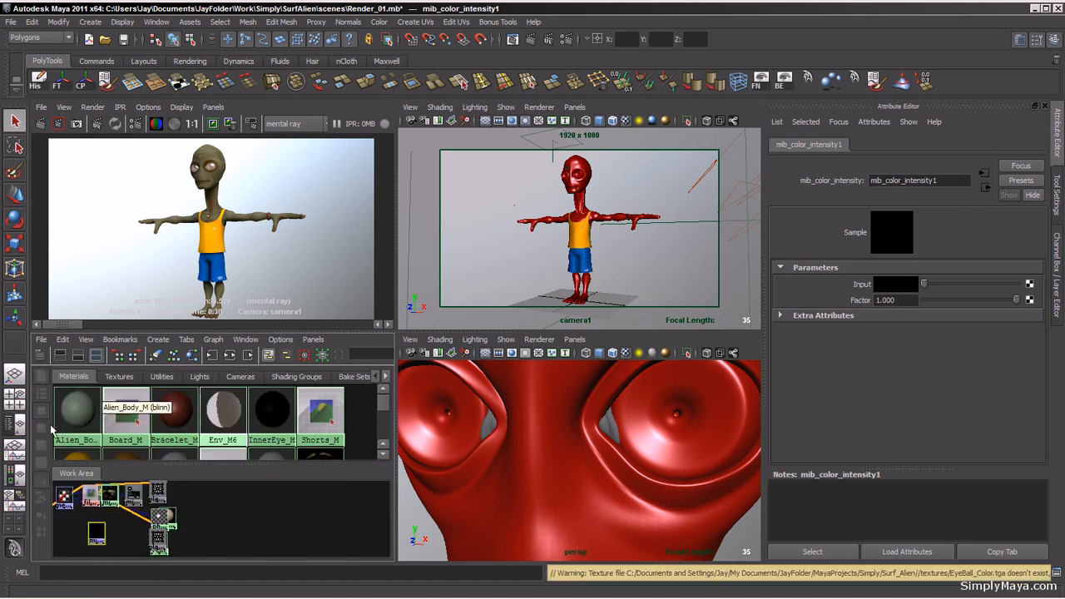
{"action": "left_click", "coordinate": [78, 355]}
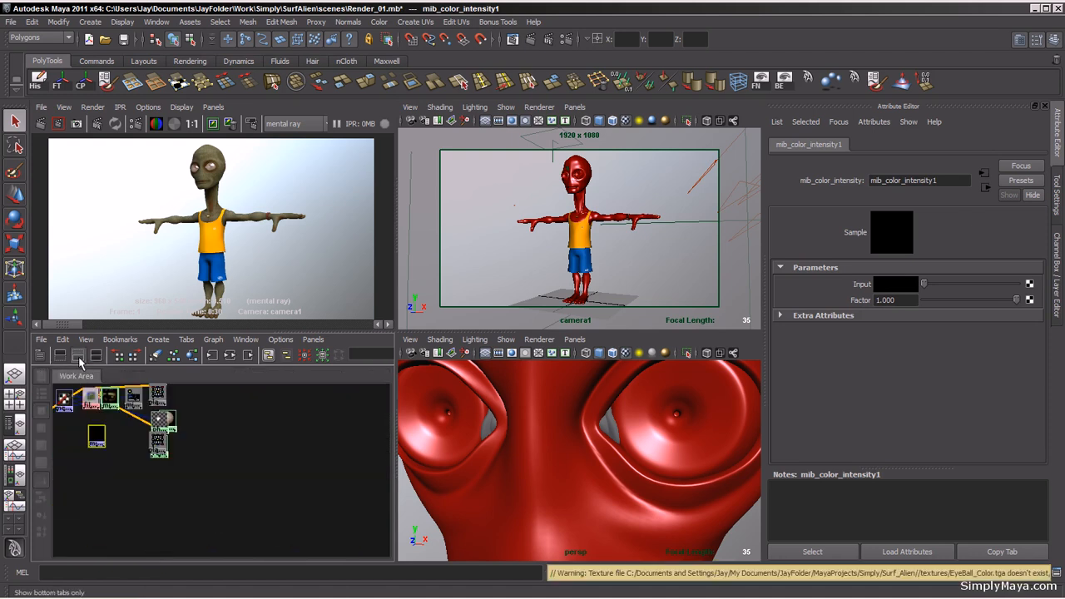
{"action": "key", "text": "space"}
{"action": "middle_click_drag", "start_coordinate": [210, 271], "coordinate": [370, 376], "text": "alt"}
{"action": "left_click", "coordinate": [212, 107]}
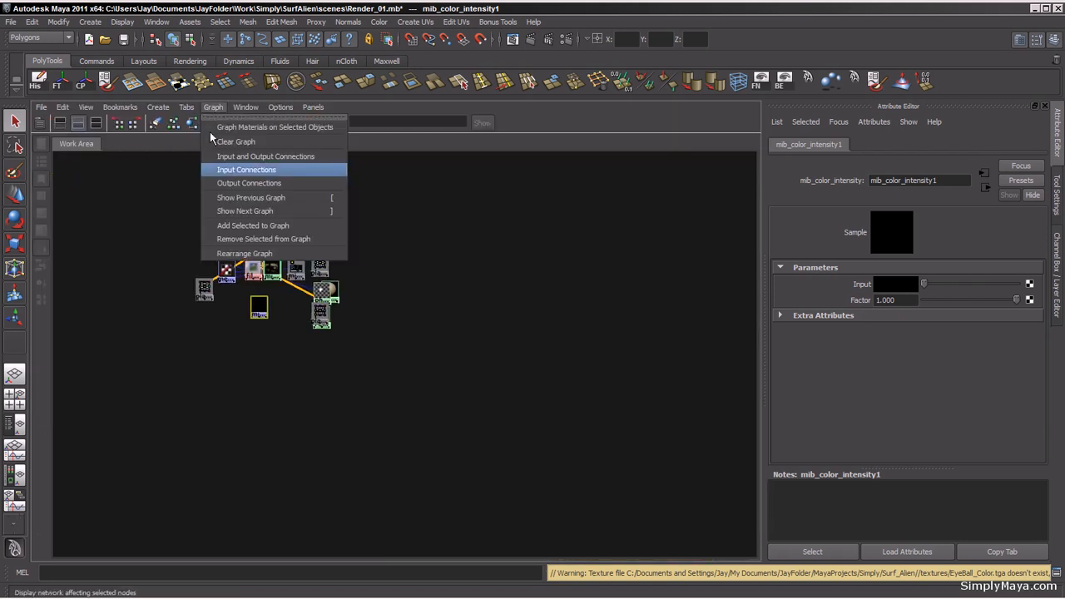
{"action": "left_click", "coordinate": [266, 250]}
{"action": "key", "text": "a"}
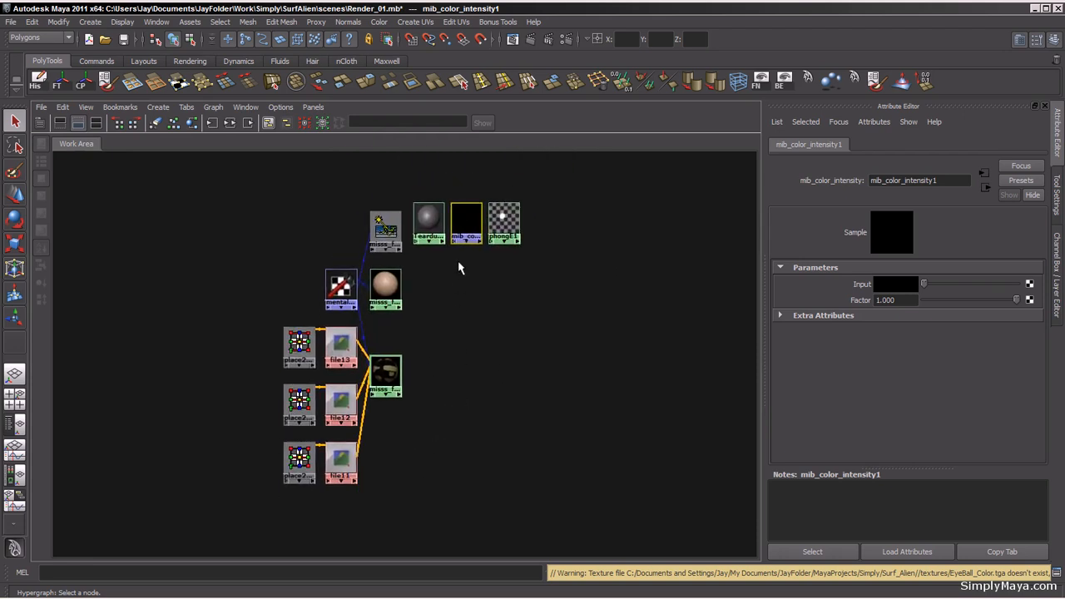
{"action": "left_click_drag", "start_coordinate": [460, 223], "coordinate": [202, 355]}
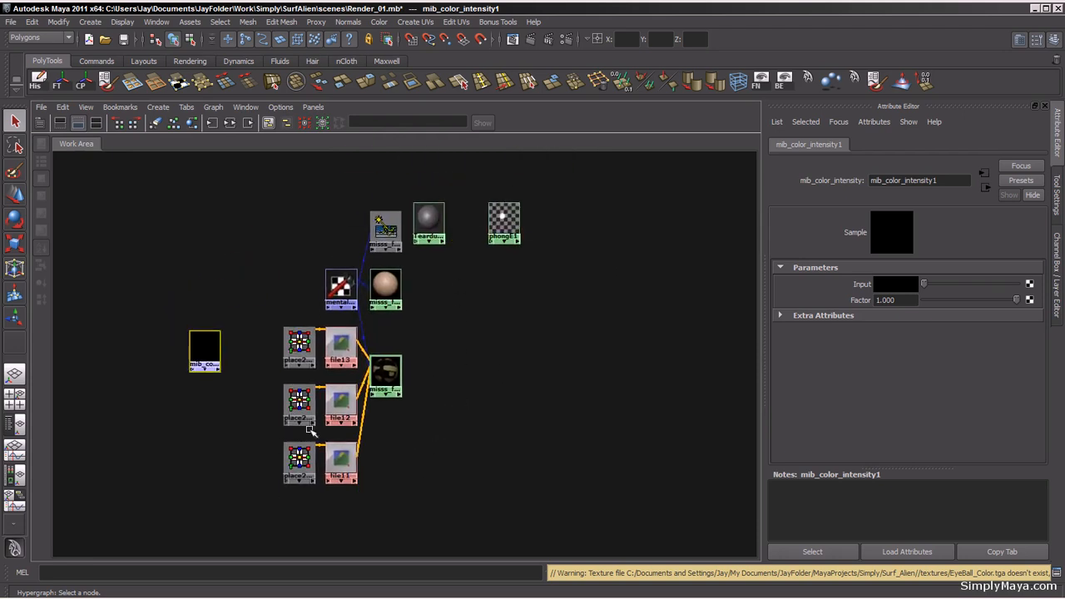
{"action": "middle_click_drag", "start_coordinate": [334, 429], "coordinate": [347, 405], "text": "alt"}
{"action": "left_click_drag", "start_coordinate": [219, 319], "coordinate": [242, 342]}
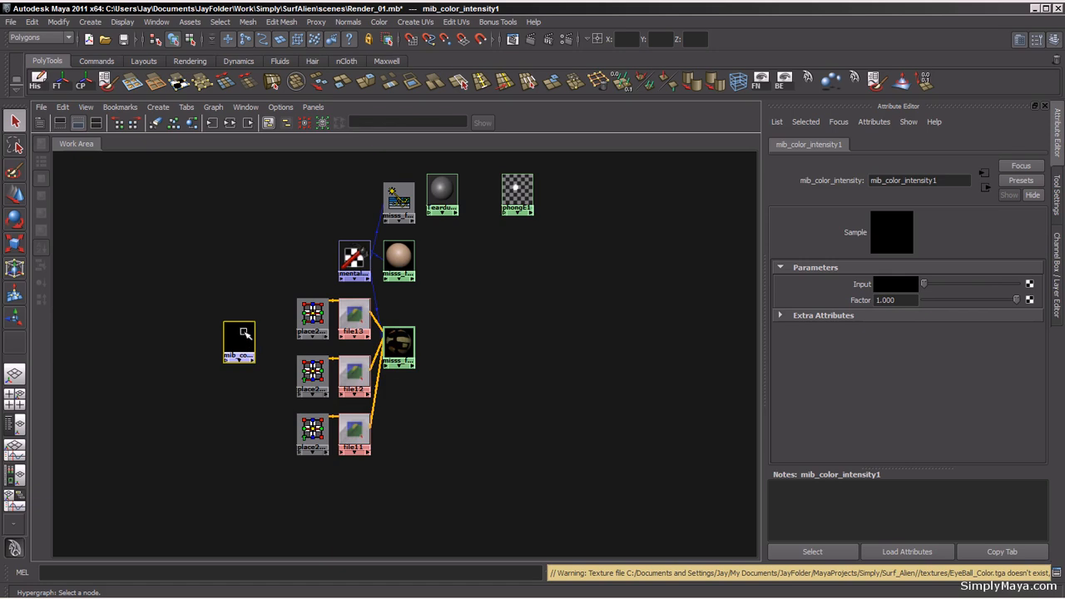
Step: Map a new File texture to the color intensity node's Input and select the new file node
{"action": "left_click", "coordinate": [1030, 285]}
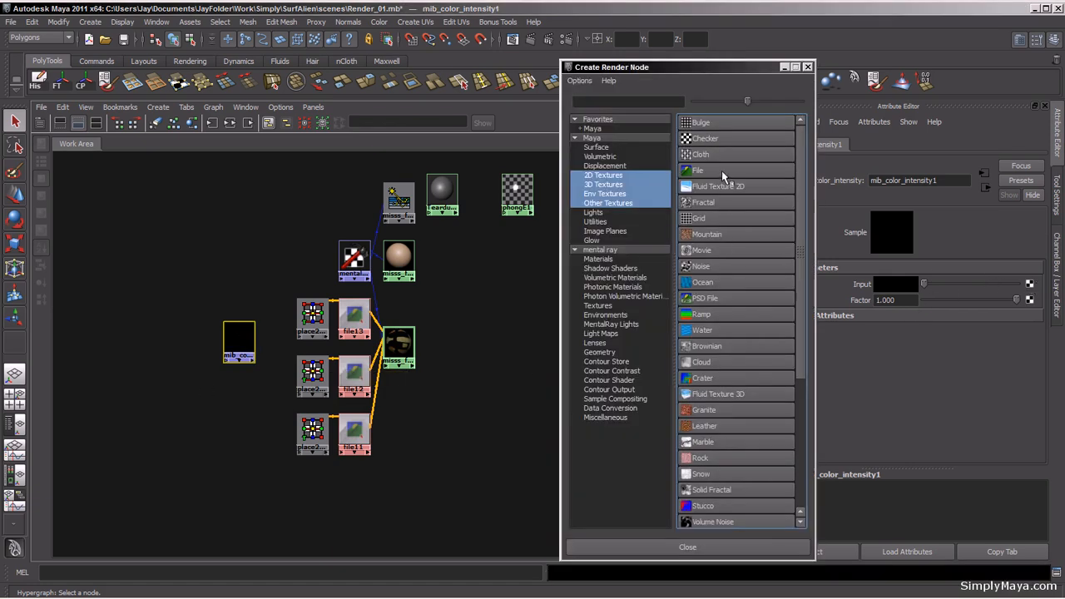
{"action": "left_click", "coordinate": [722, 174]}
{"action": "left_click_drag", "start_coordinate": [207, 464], "coordinate": [137, 302]}
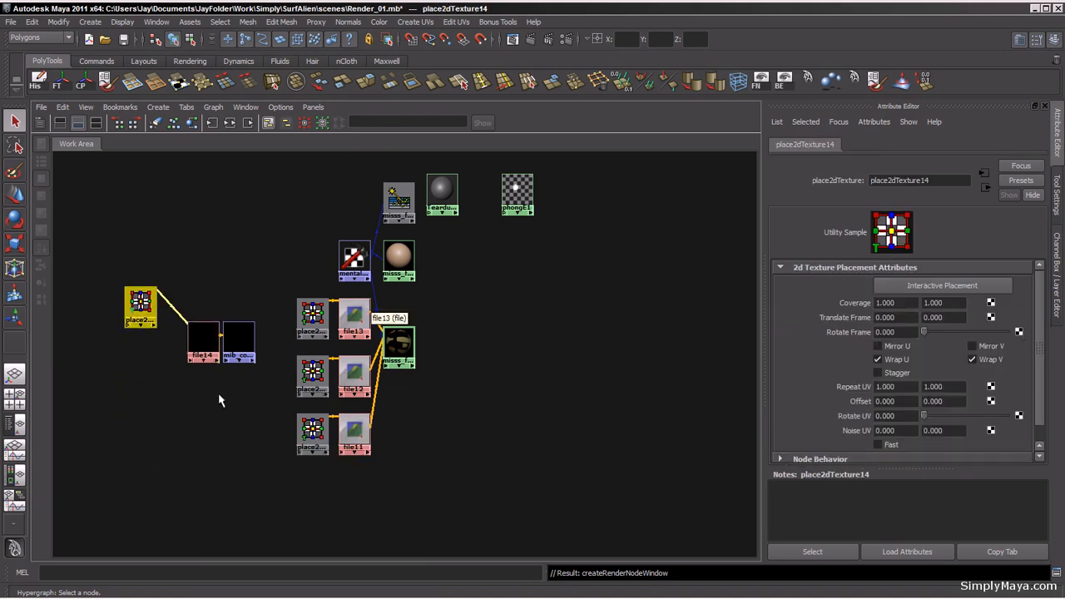
{"action": "left_click", "coordinate": [197, 344]}
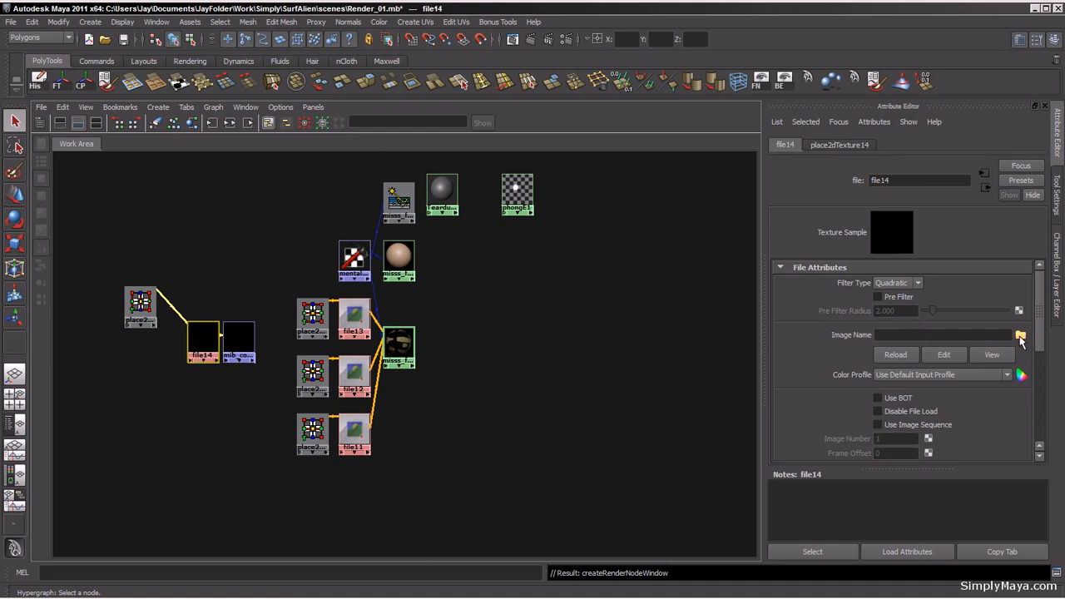
Step: Load the Body_Spec.tga image from the FinalMaps folder into the new file texture
{"action": "left_click", "coordinate": [1020, 337]}
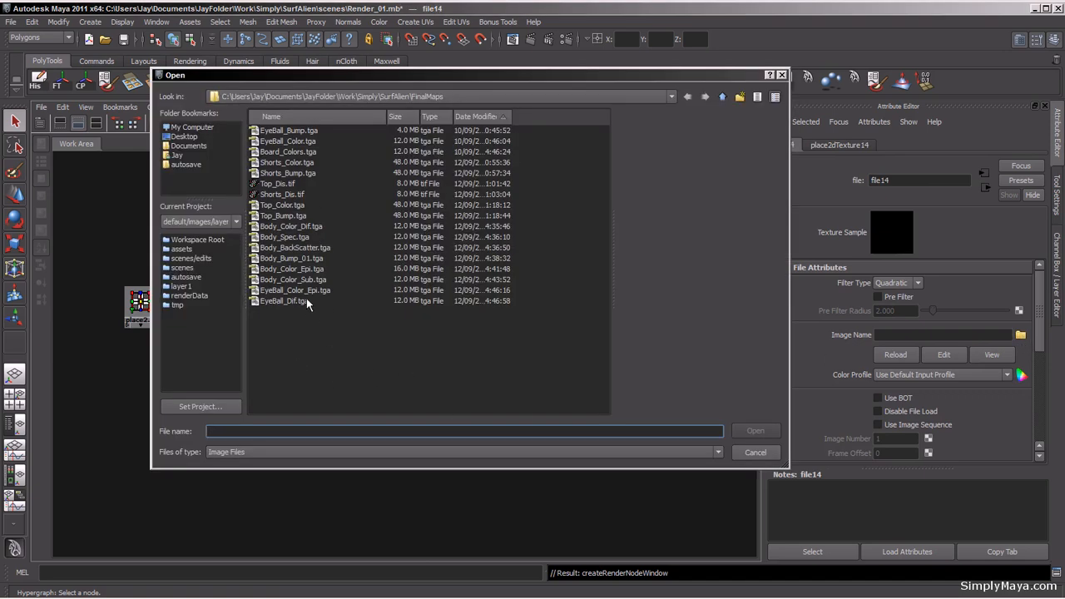
{"action": "left_click", "coordinate": [287, 238]}
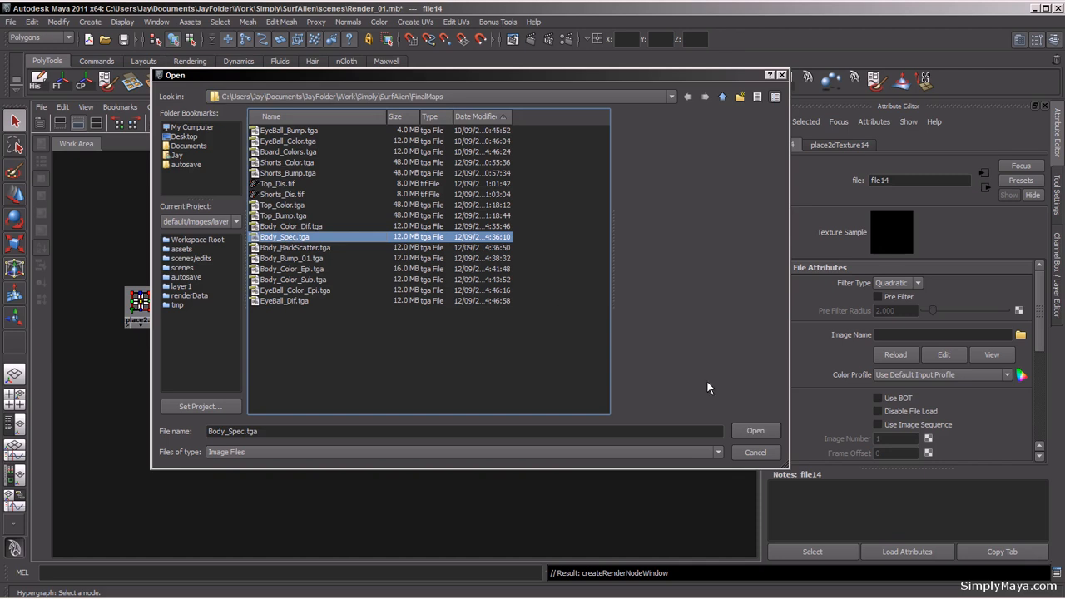
{"action": "left_click", "coordinate": [754, 431]}
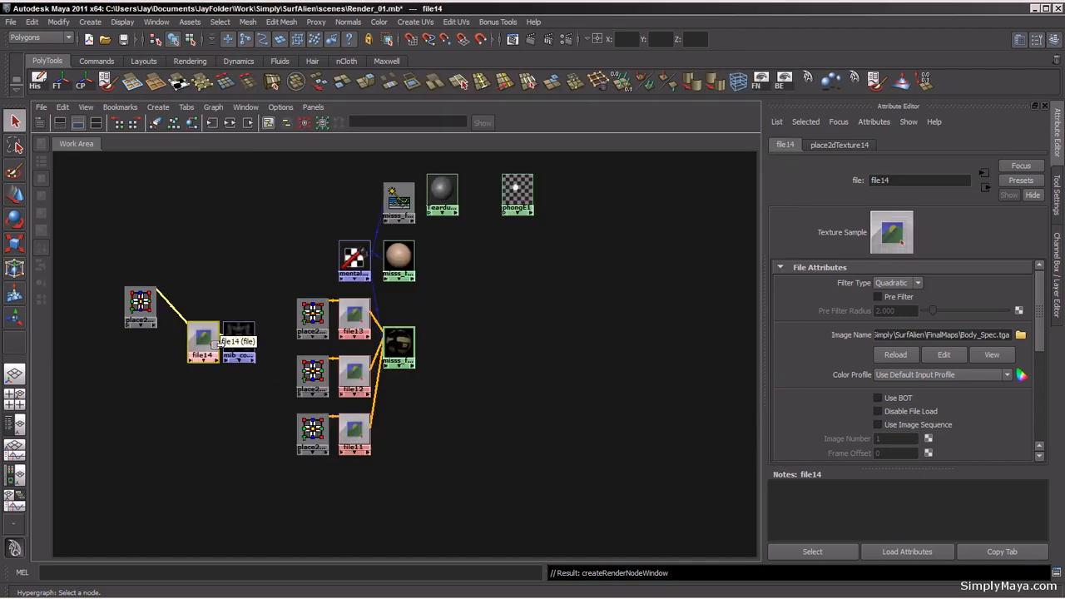
Step: Reposition the new file texture, its placement node and the color intensity node below the other skin file textures
{"action": "left_click_drag", "start_coordinate": [239, 333], "coordinate": [245, 333]}
{"action": "right_click_drag", "start_coordinate": [233, 336], "coordinate": [585, 360], "text": "alt"}
{"action": "middle_click_drag", "start_coordinate": [356, 401], "coordinate": [588, 386], "text": "alt"}
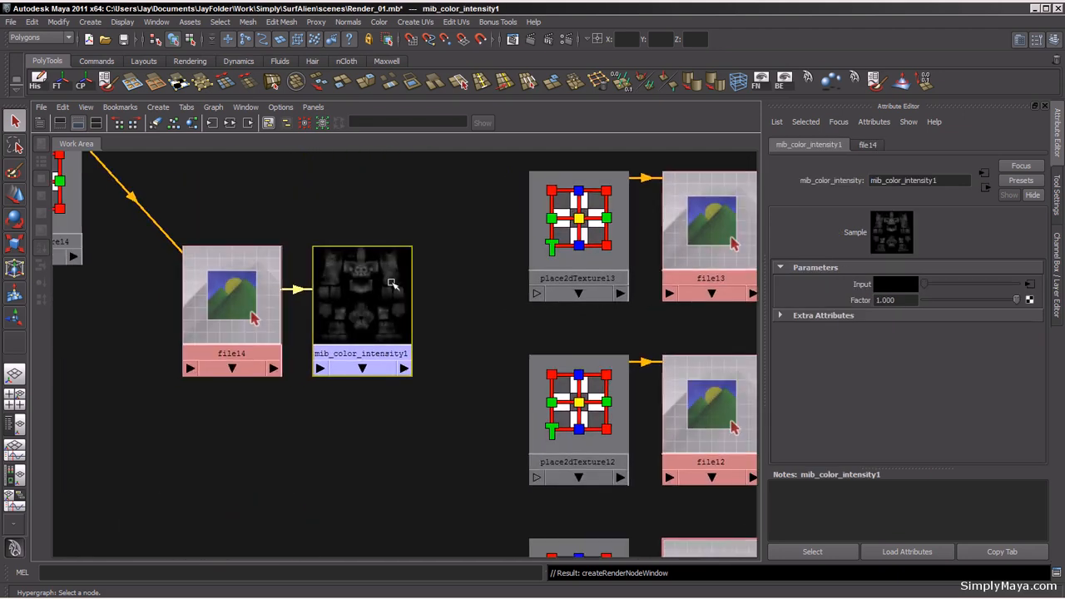
{"action": "right_click_drag", "start_coordinate": [574, 361], "coordinate": [261, 324], "text": "alt"}
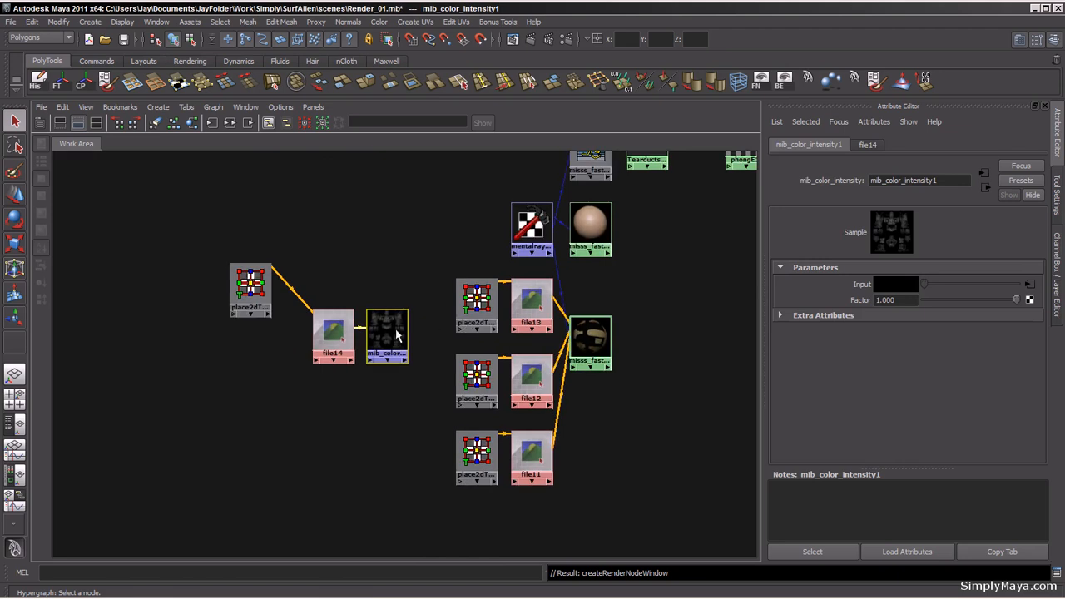
{"action": "middle_click_drag", "start_coordinate": [396, 332], "coordinate": [303, 339], "text": "alt"}
{"action": "middle_click_drag", "start_coordinate": [386, 379], "coordinate": [352, 392], "text": "alt"}
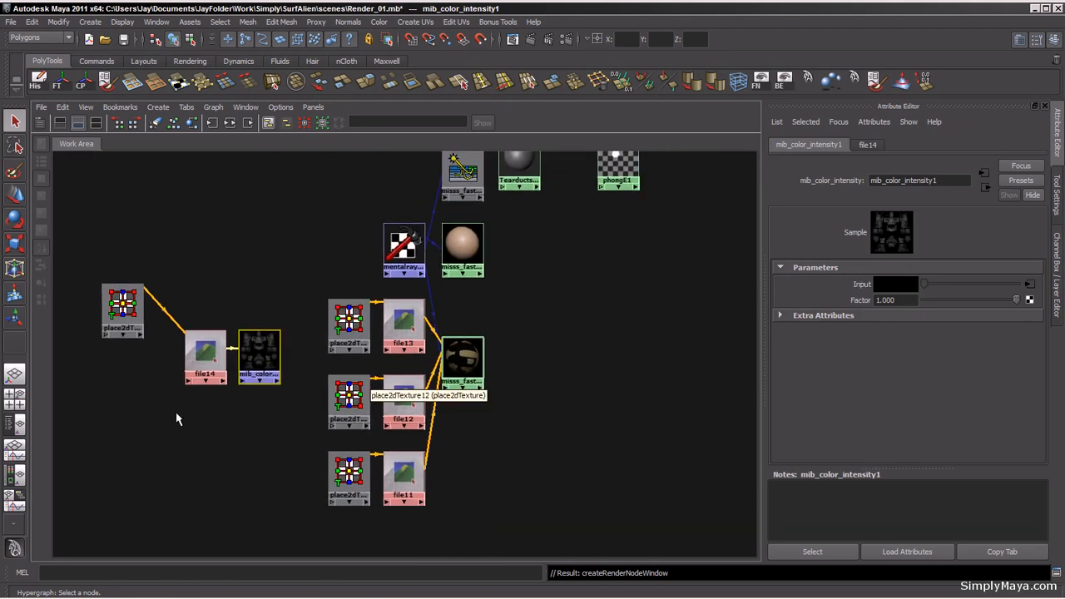
{"action": "left_click_drag", "start_coordinate": [86, 226], "coordinate": [638, 491]}
{"action": "middle_click_drag", "start_coordinate": [567, 405], "coordinate": [450, 311], "text": "alt"}
{"action": "right_click_drag", "start_coordinate": [450, 311], "coordinate": [518, 319], "text": "alt"}
{"action": "middle_click_drag", "start_coordinate": [477, 343], "coordinate": [486, 365], "text": "alt"}
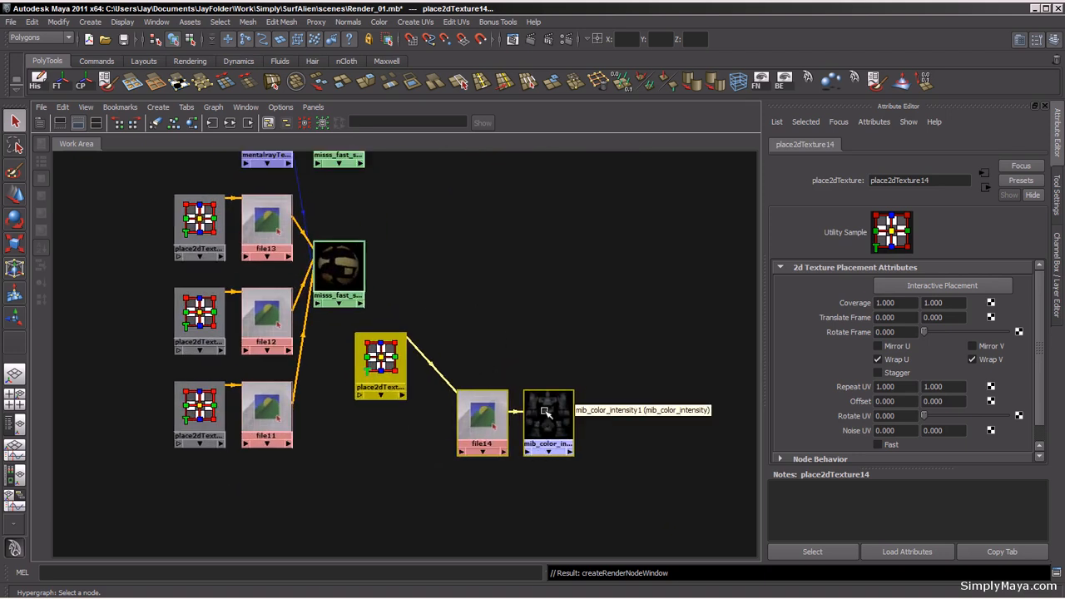
Step: Connect the color intensity node's outValueR to the skin shader's overall_weight in the Connection Editor, then close it
{"action": "left_click", "coordinate": [540, 376]}
{"action": "middle_click_drag", "start_coordinate": [547, 410], "coordinate": [551, 414]}
{"action": "middle_click_drag", "start_coordinate": [392, 299], "coordinate": [343, 264]}
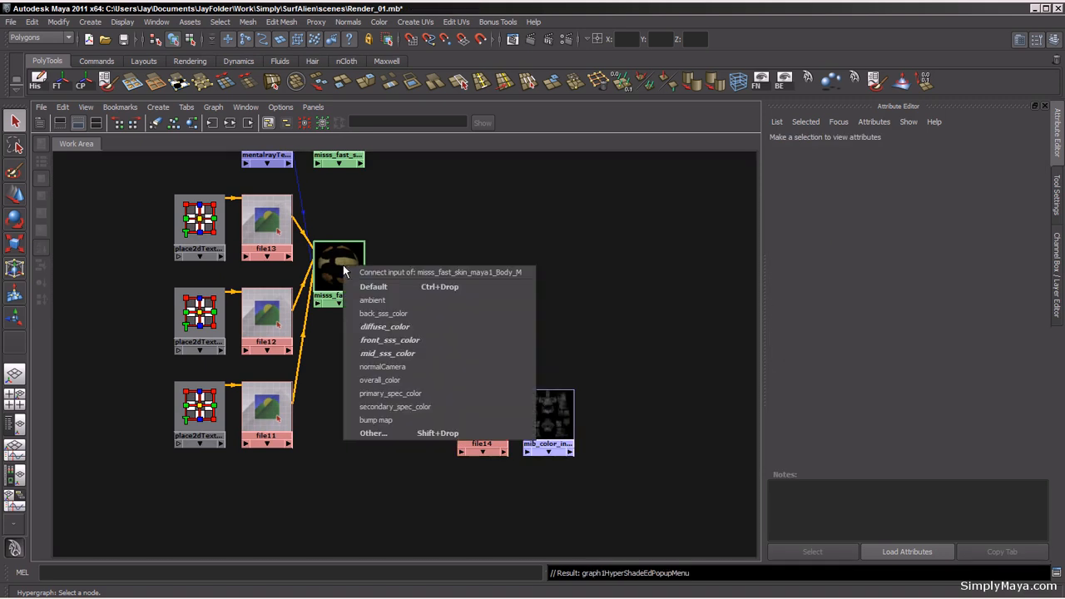
{"action": "left_click", "coordinate": [372, 433]}
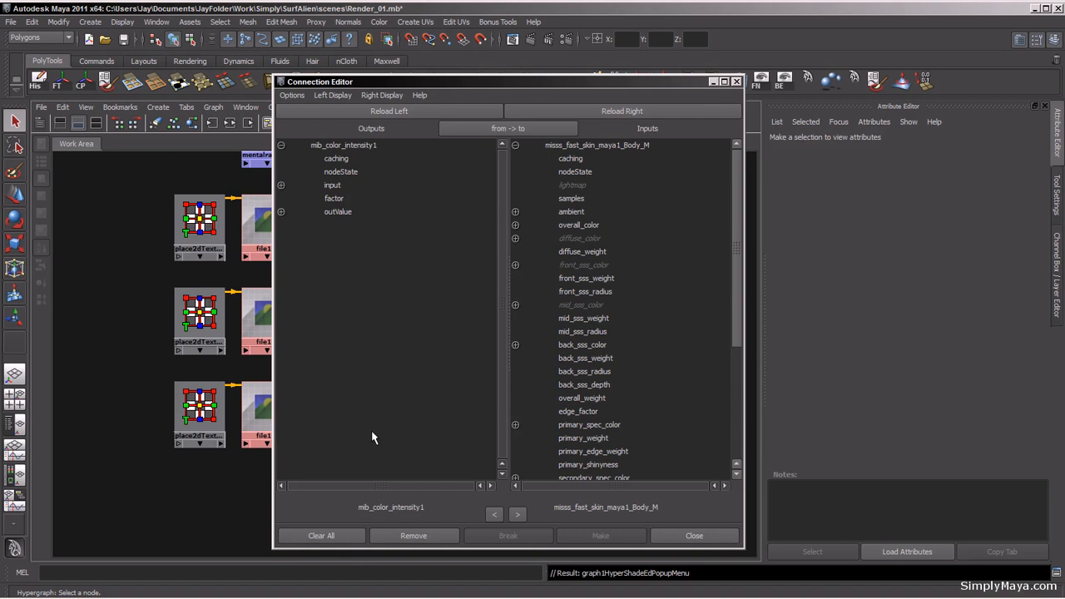
{"action": "left_click_drag", "start_coordinate": [385, 80], "coordinate": [302, 49]}
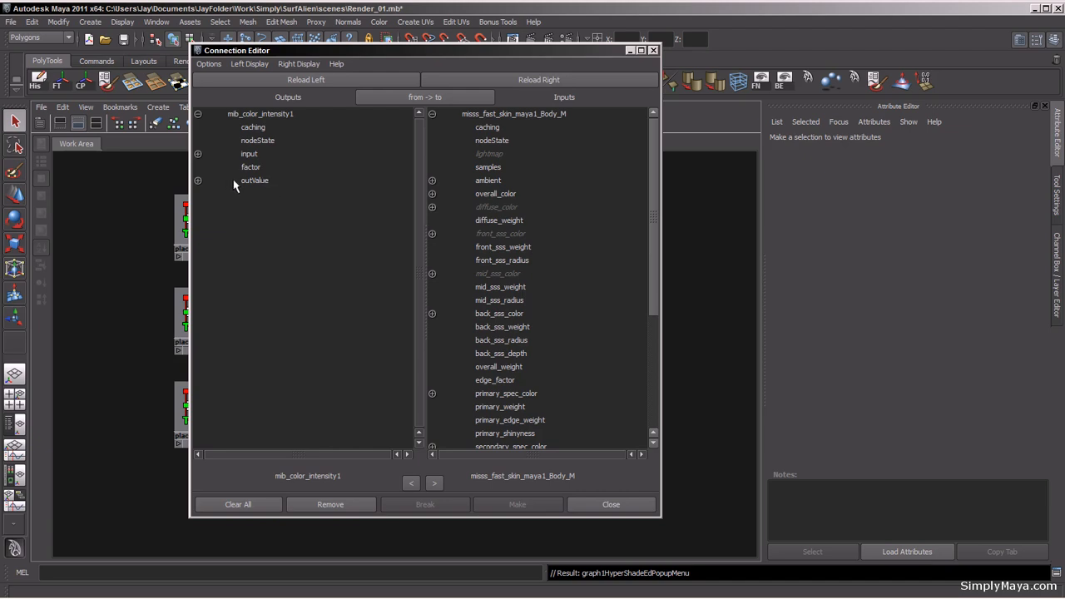
{"action": "left_click", "coordinate": [199, 181]}
{"action": "left_click", "coordinate": [283, 194]}
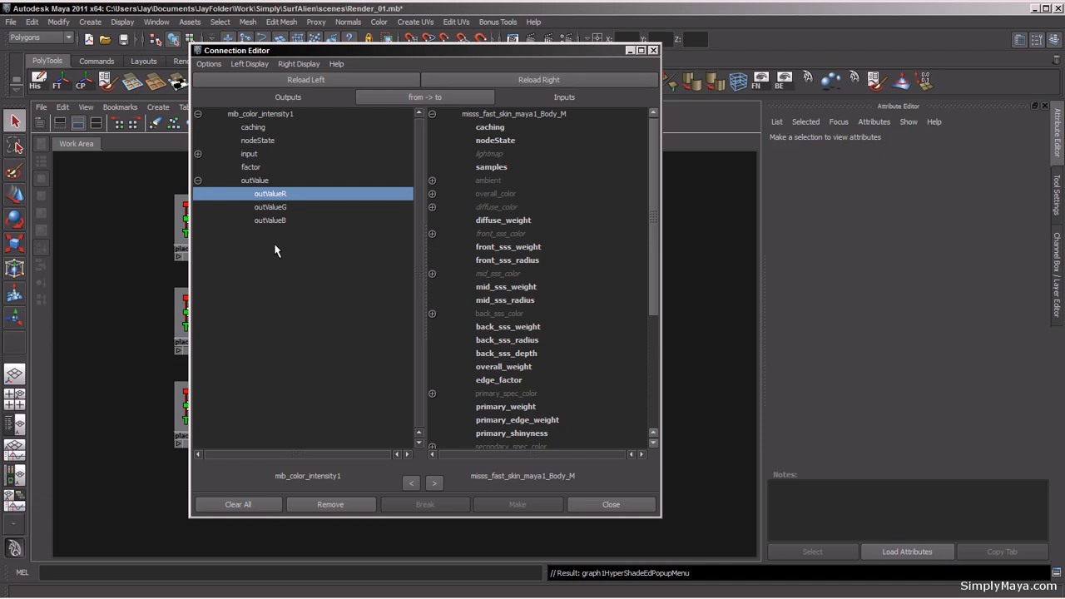
{"action": "left_click_drag", "start_coordinate": [534, 50], "coordinate": [717, 62]}
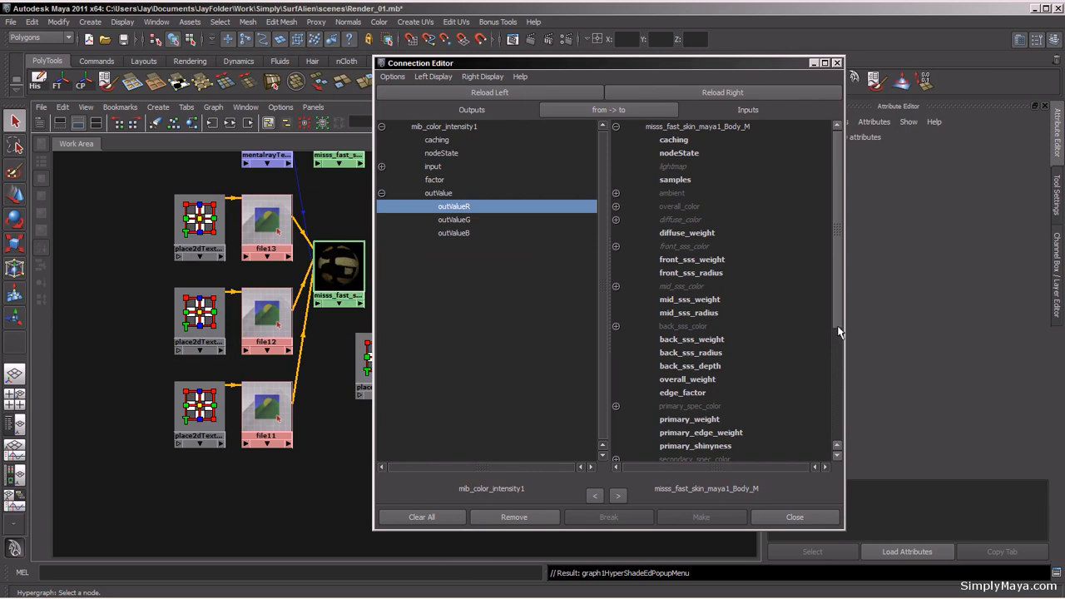
{"action": "left_click_drag", "start_coordinate": [837, 326], "coordinate": [841, 347]}
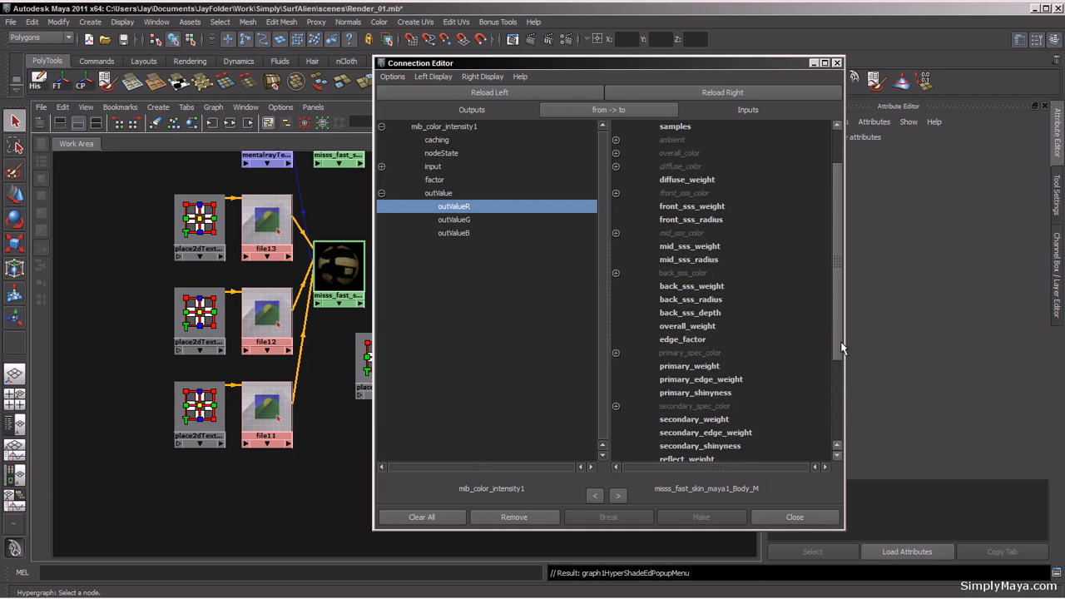
{"action": "left_click_drag", "start_coordinate": [841, 348], "coordinate": [841, 368]}
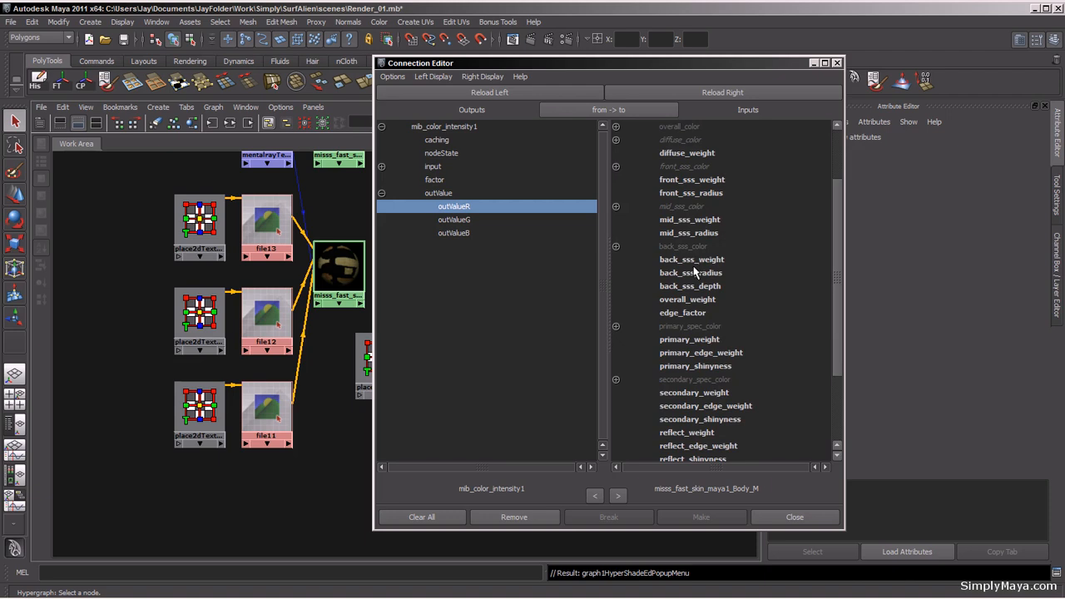
{"action": "left_click", "coordinate": [699, 303]}
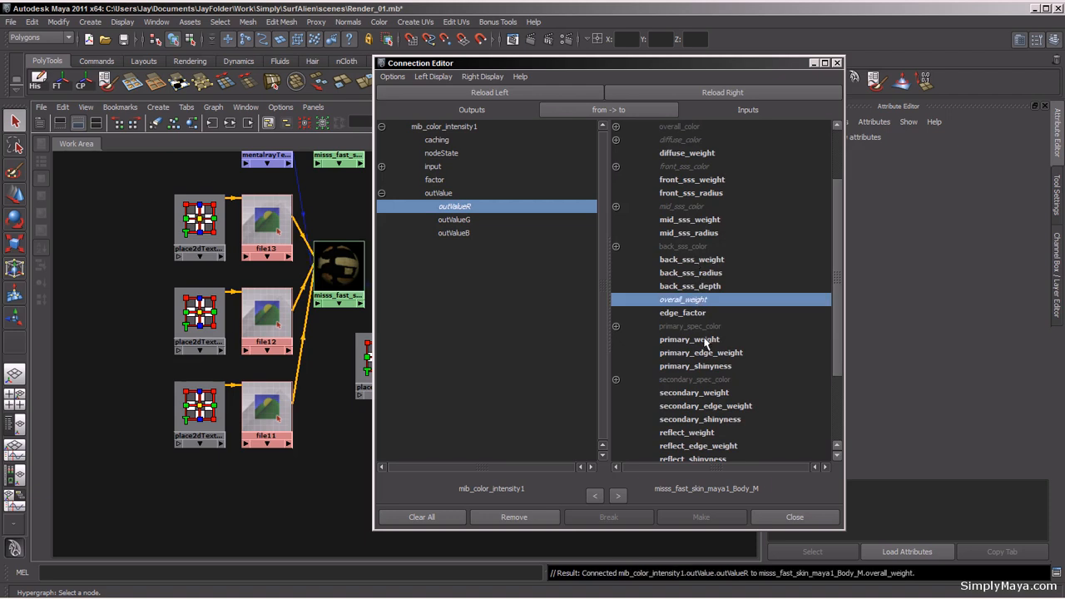
{"action": "left_click_drag", "start_coordinate": [671, 63], "coordinate": [477, 83]}
{"action": "left_click", "coordinate": [335, 270]}
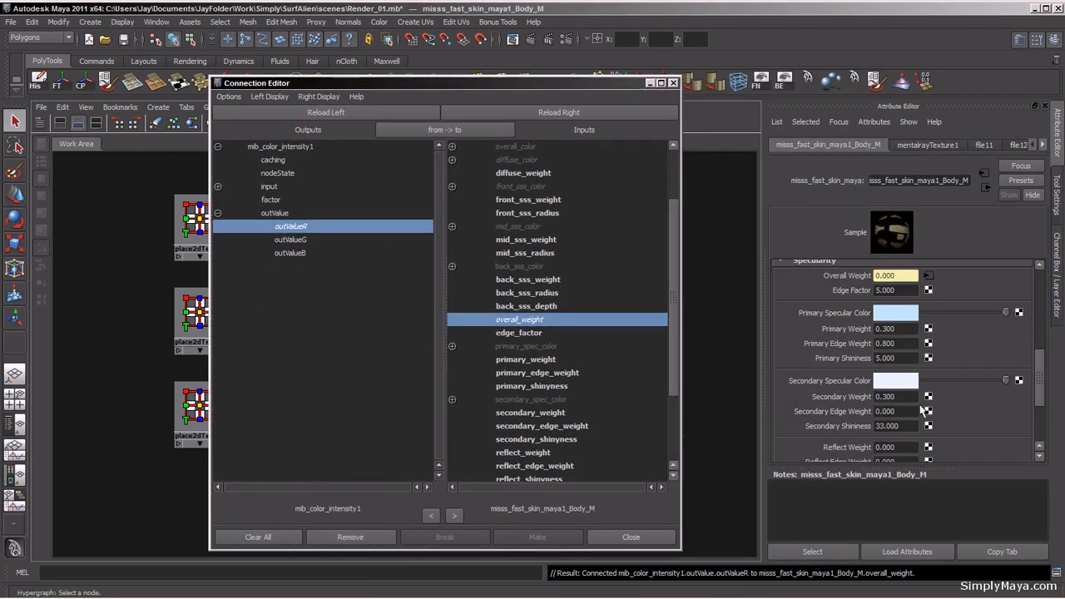
{"action": "left_click", "coordinate": [673, 83]}
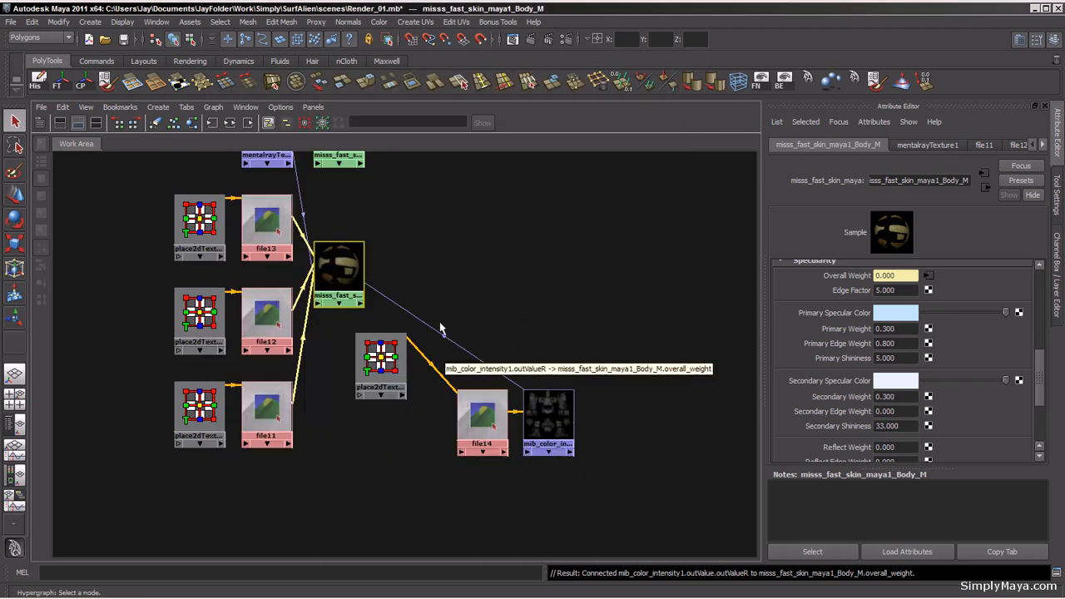
Step: Map a new File texture to the skin shader's Bump input in its Bump Shader section
{"action": "scroll", "coordinate": [408, 358], "scroll_direction": "down", "scroll_amount": 2}
{"action": "middle_click_drag", "start_coordinate": [307, 352], "coordinate": [211, 413], "text": "alt"}
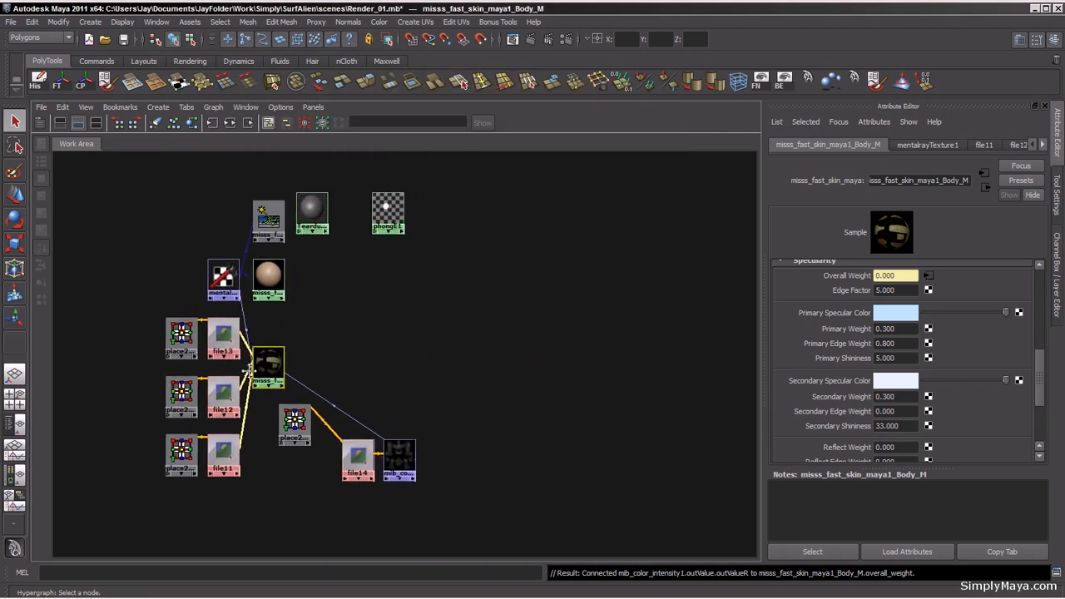
{"action": "key", "text": "space"}
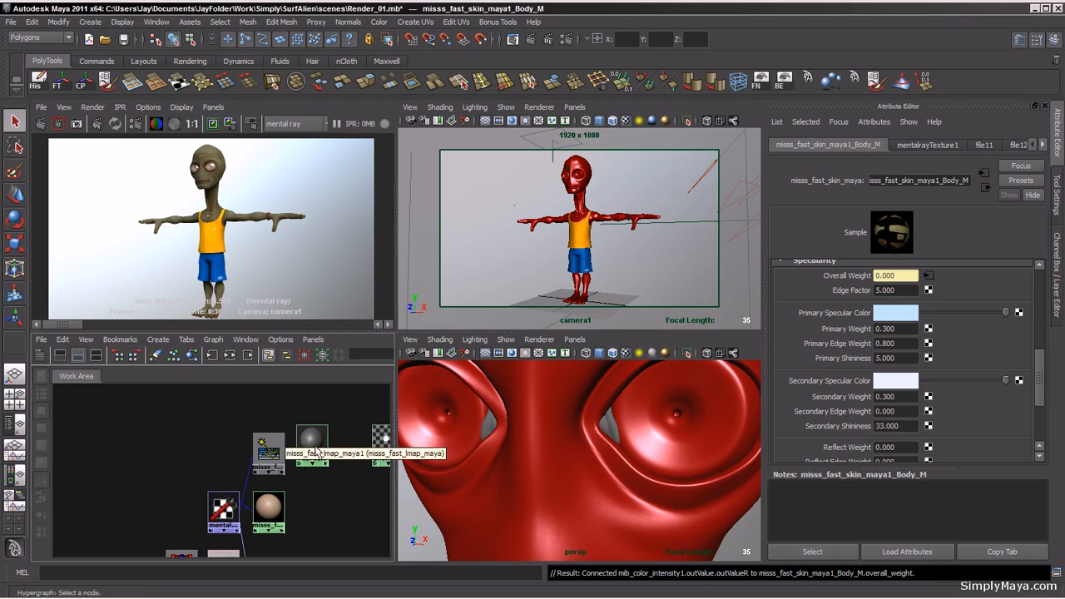
{"action": "scroll", "coordinate": [279, 428], "scroll_direction": "down", "scroll_amount": 3}
{"action": "middle_click_drag", "start_coordinate": [200, 449], "coordinate": [112, 457], "text": "alt"}
{"action": "scroll", "coordinate": [185, 453], "scroll_direction": "up", "scroll_amount": 3}
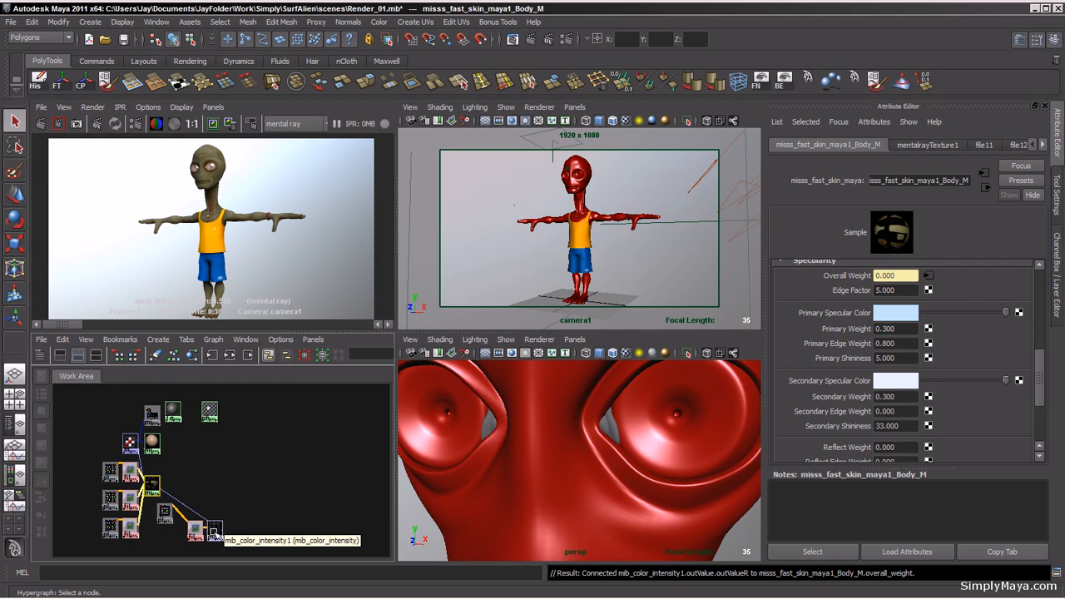
{"action": "mouse_move", "coordinate": [215, 533]}
{"action": "left_mouse_down"}
{"action": "mouse_move", "coordinate": [233, 500]}
{"action": "mouse_move", "coordinate": [215, 535]}
{"action": "mouse_move", "coordinate": [195, 538]}
{"action": "left_mouse_up"}
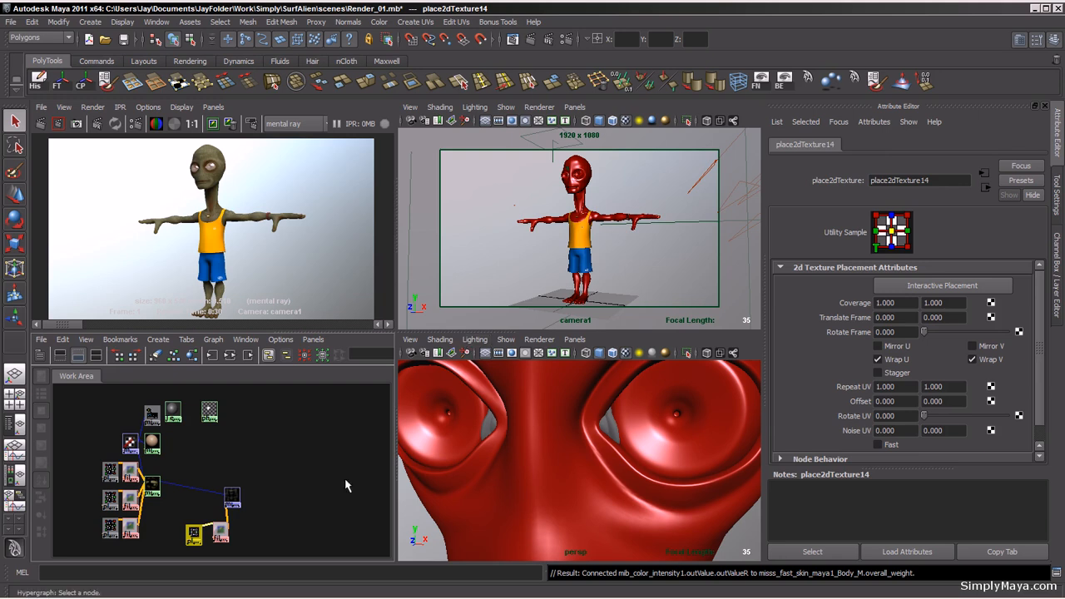
{"action": "left_click", "coordinate": [156, 493]}
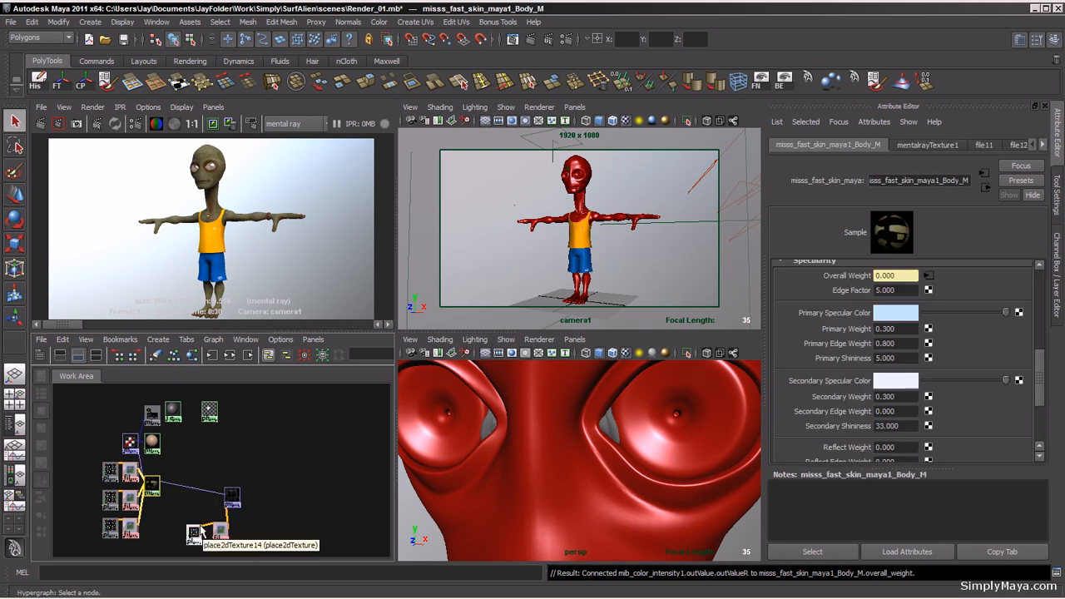
{"action": "left_click_drag", "start_coordinate": [1041, 383], "coordinate": [1039, 418]}
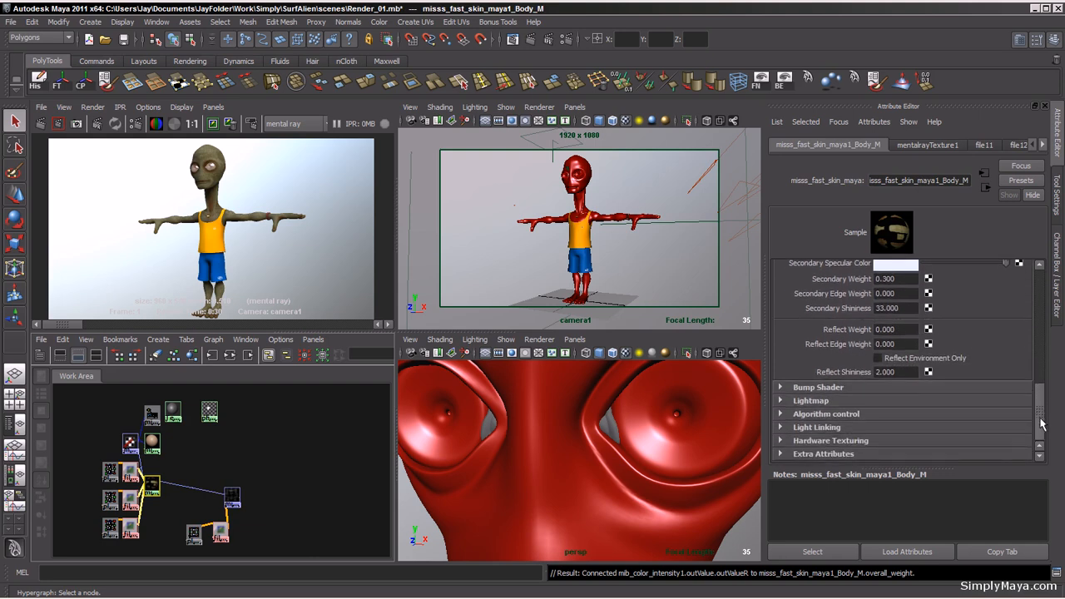
{"action": "left_click", "coordinate": [780, 389]}
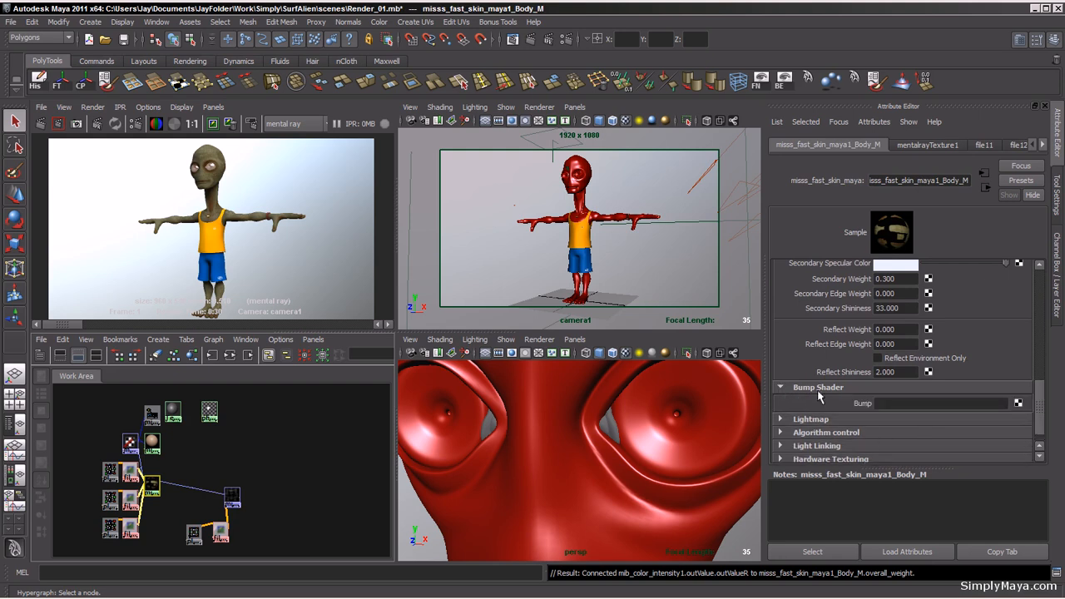
{"action": "left_click", "coordinate": [1019, 402]}
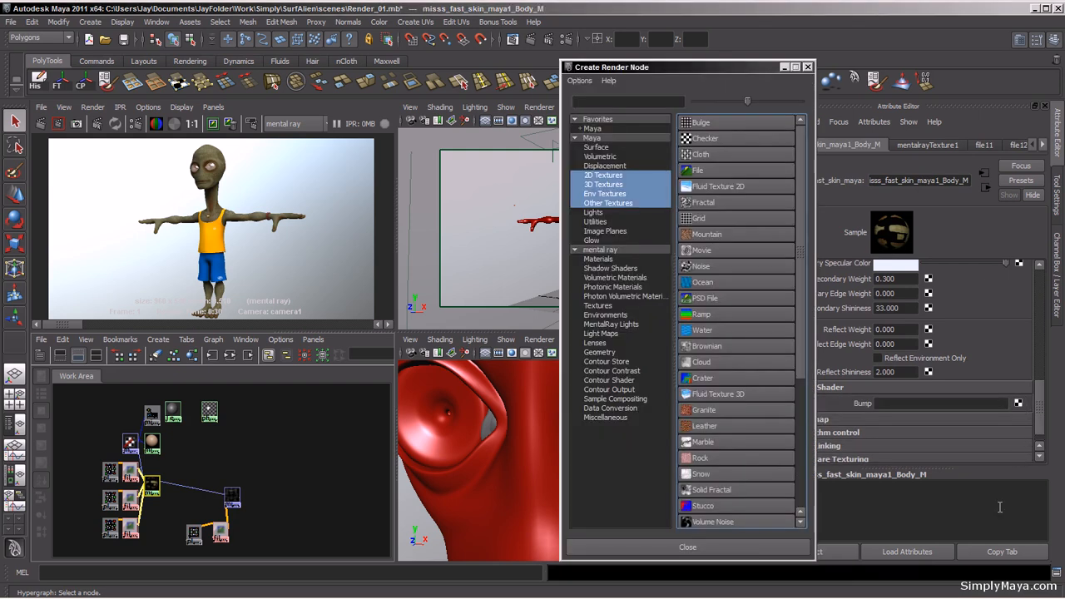
{"action": "left_click", "coordinate": [716, 170]}
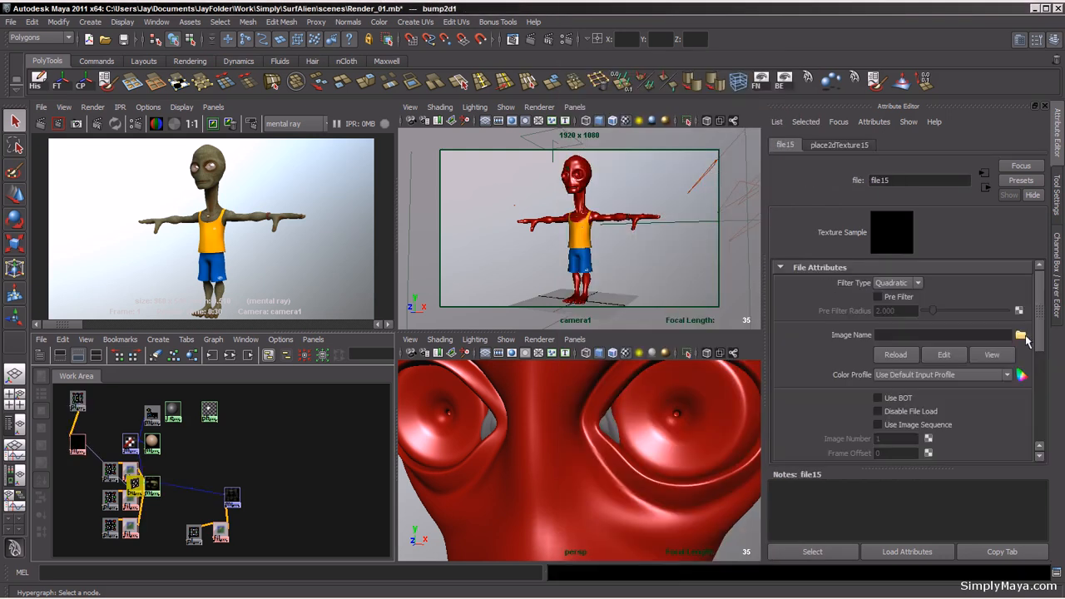
Step: Load Body_Bump_01.tga into the new bump file texture and move the bump nodes beside the graph
{"action": "left_click", "coordinate": [1021, 334]}
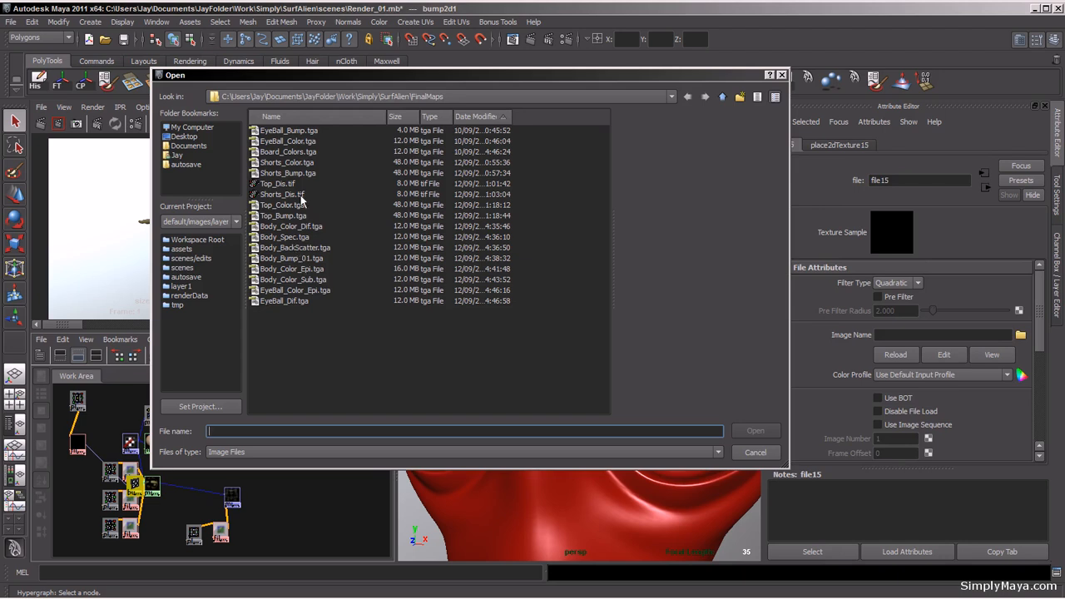
{"action": "left_click", "coordinate": [281, 260]}
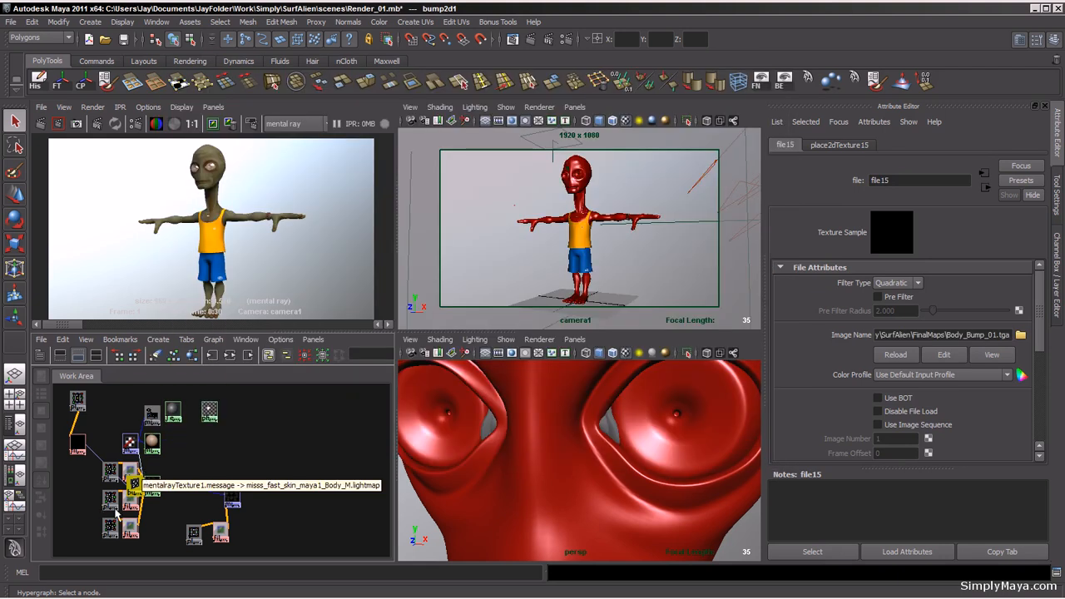
{"action": "left_click_drag", "start_coordinate": [135, 486], "coordinate": [218, 453]}
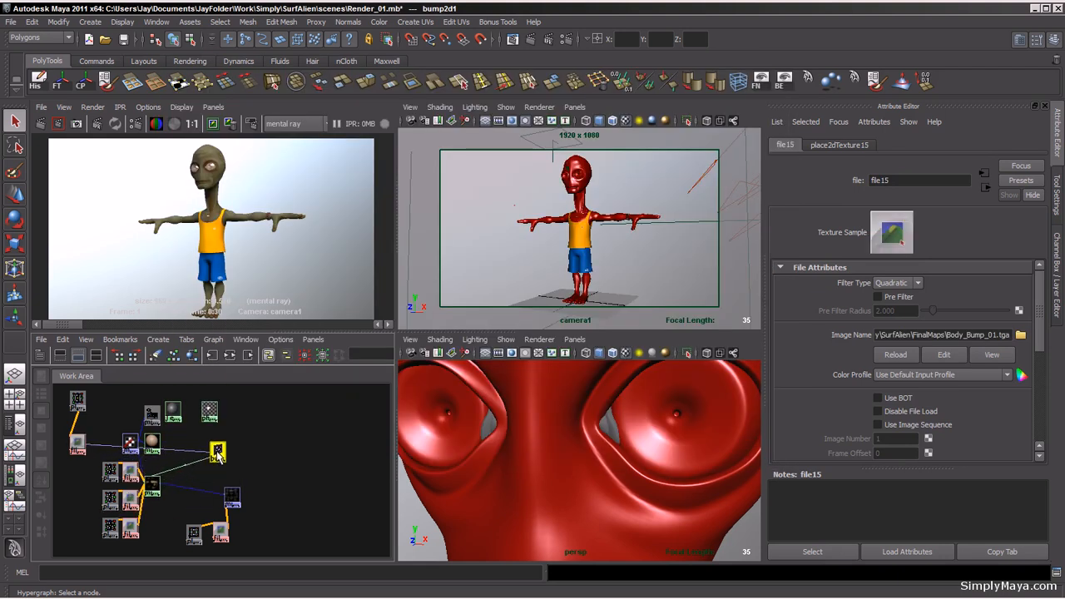
{"action": "left_click_drag", "start_coordinate": [79, 441], "coordinate": [188, 447]}
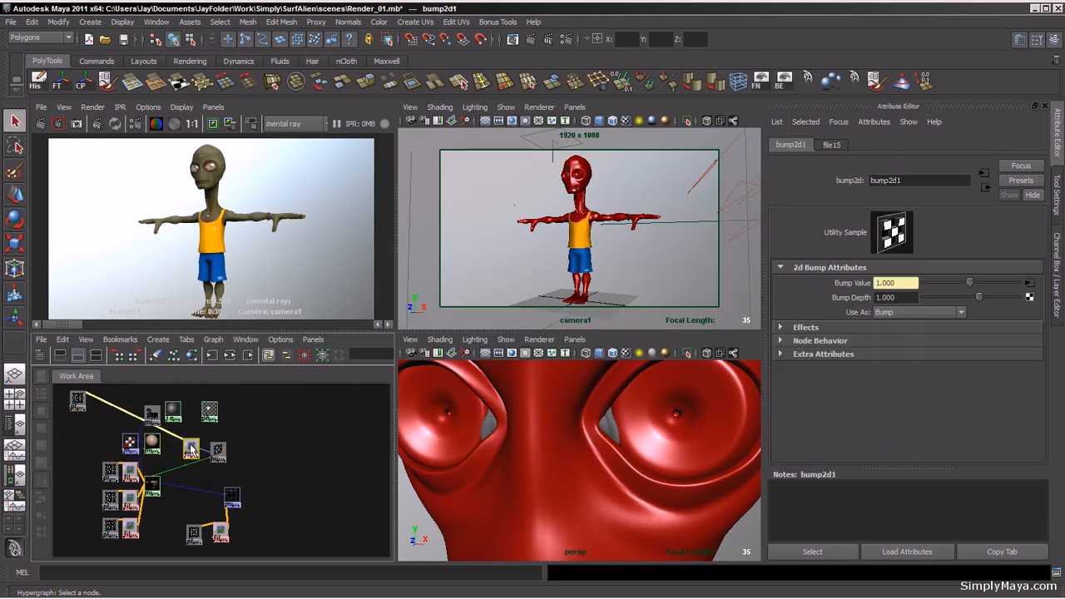
{"action": "left_click_drag", "start_coordinate": [78, 401], "coordinate": [263, 433]}
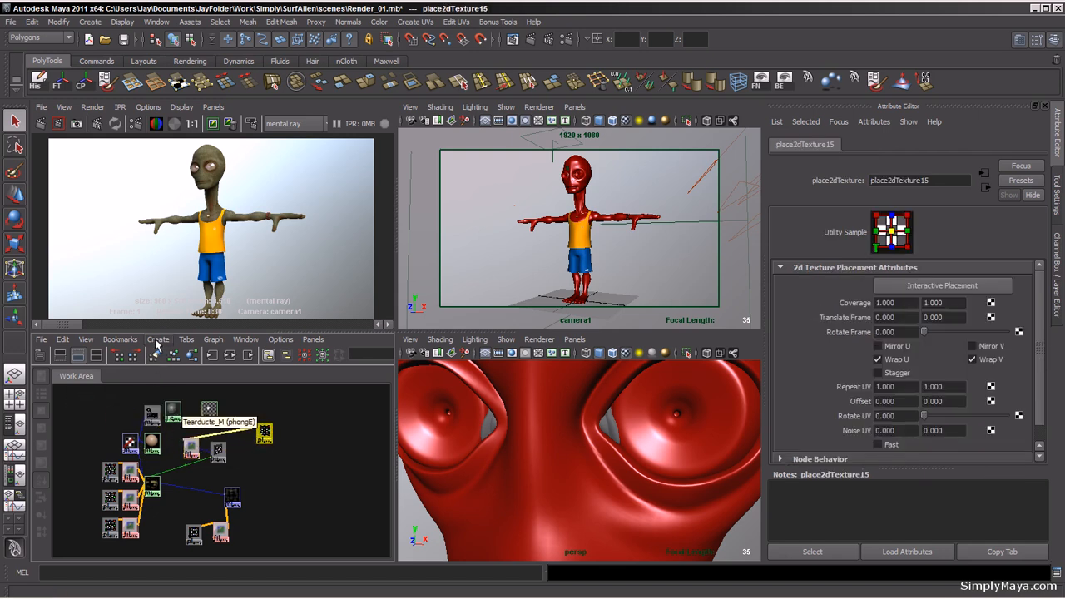
Step: Rearrange the Hypershade graph and enlarge the work area to view all shading nodes
{"action": "left_click", "coordinate": [213, 340]}
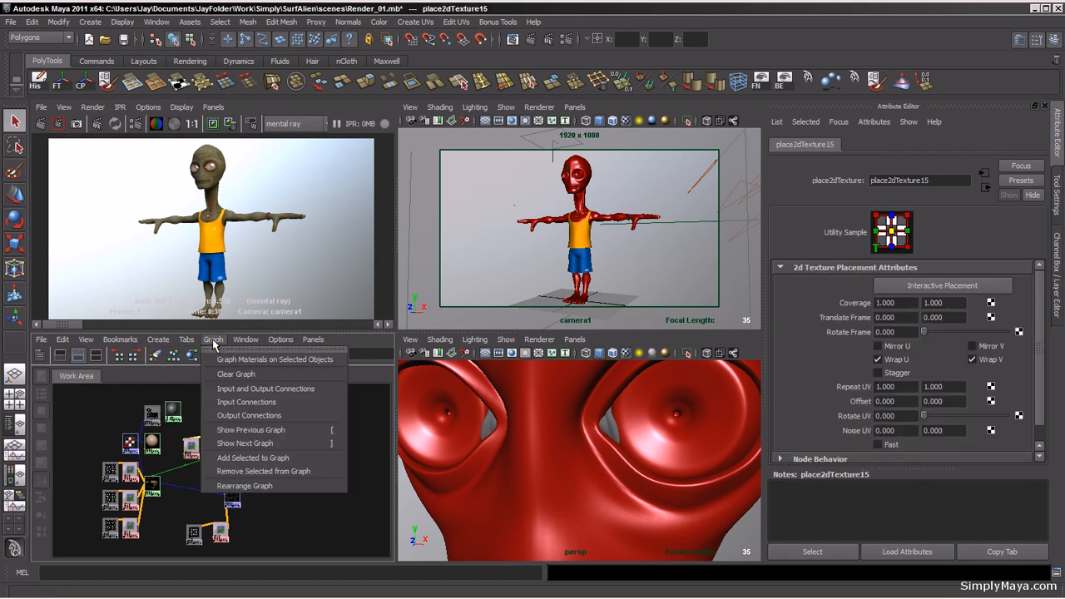
{"action": "left_click", "coordinate": [248, 486]}
{"action": "key", "text": "space"}
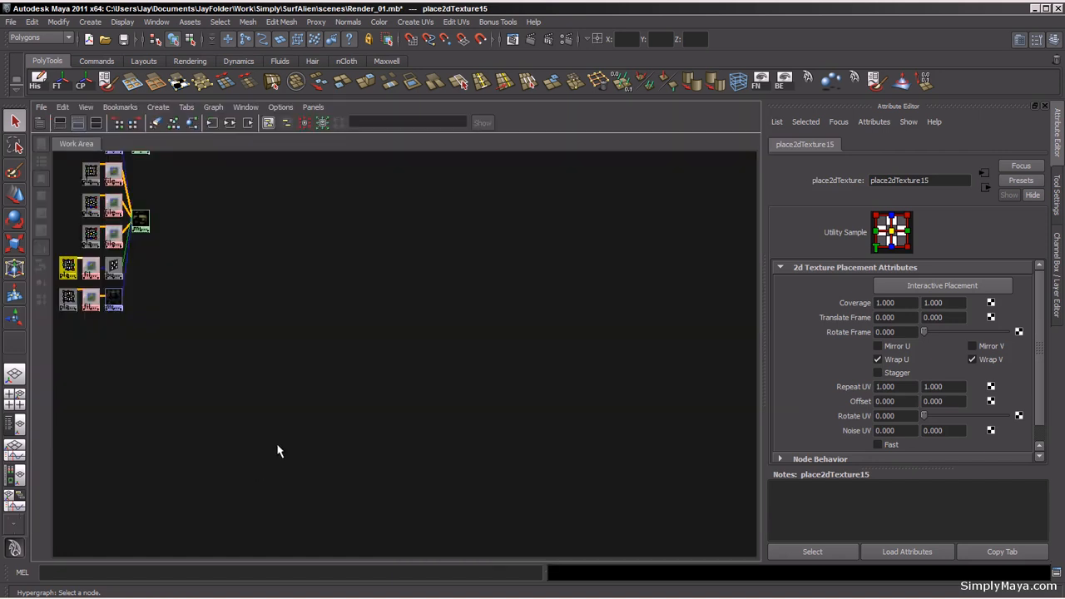
{"action": "right_click_drag", "start_coordinate": [268, 295], "coordinate": [495, 434], "text": "alt"}
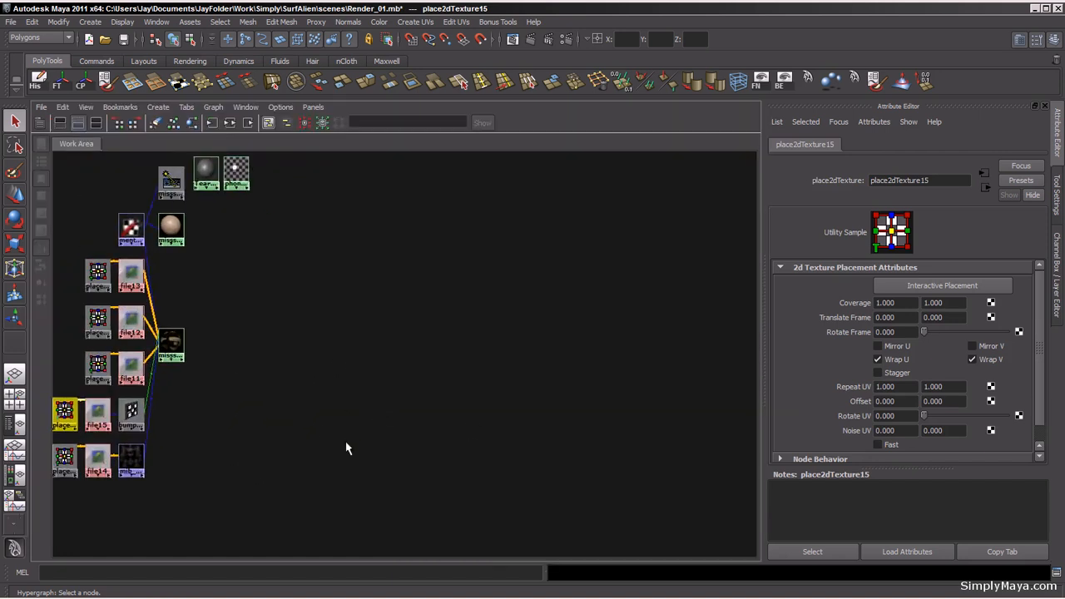
{"action": "middle_click_drag", "start_coordinate": [312, 418], "coordinate": [388, 444], "text": "alt"}
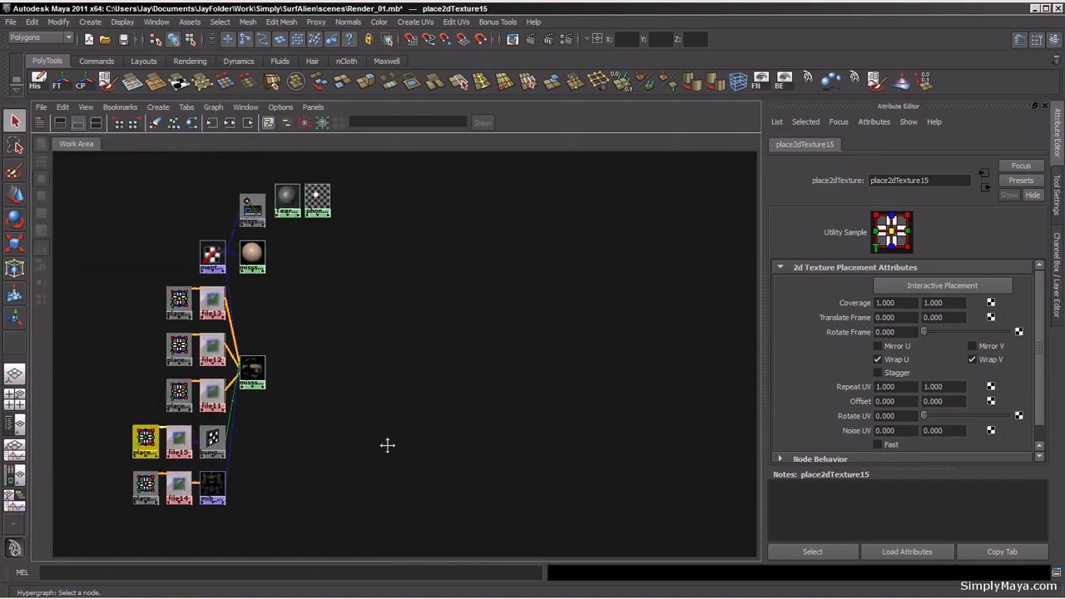
Step: Inspect the tearduct, skin shader and bump nodes in the Hypershade graph
{"action": "left_click", "coordinate": [320, 204]}
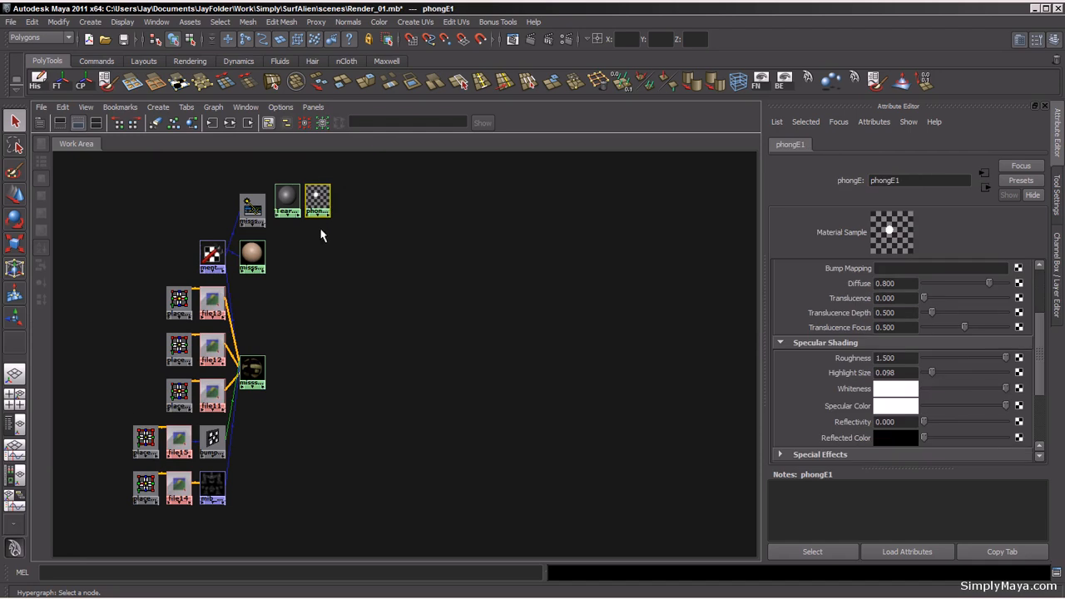
{"action": "left_click", "coordinate": [287, 200]}
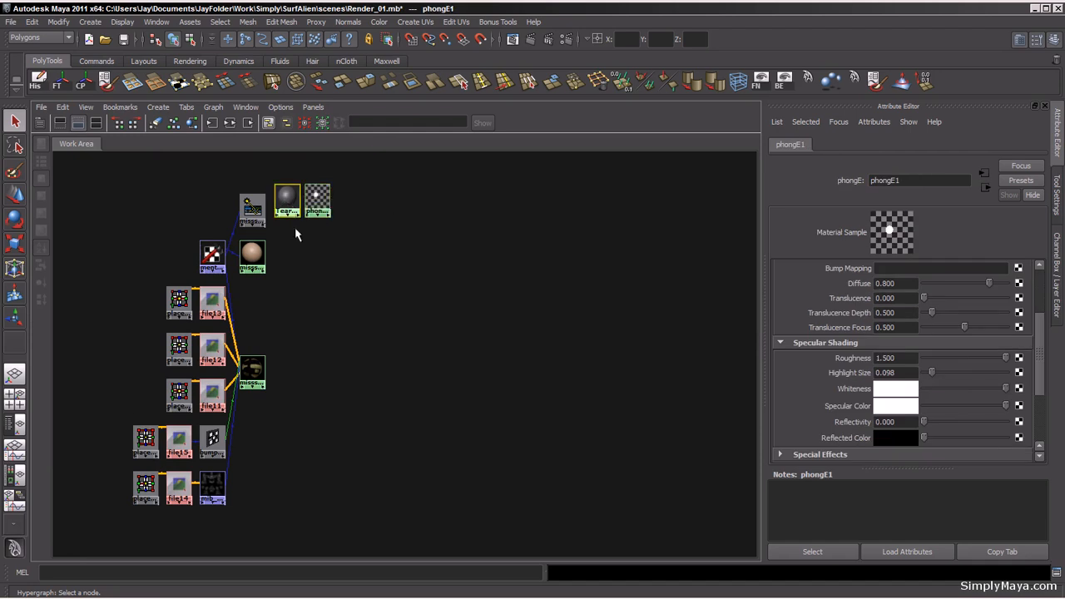
{"action": "left_click", "coordinate": [252, 370]}
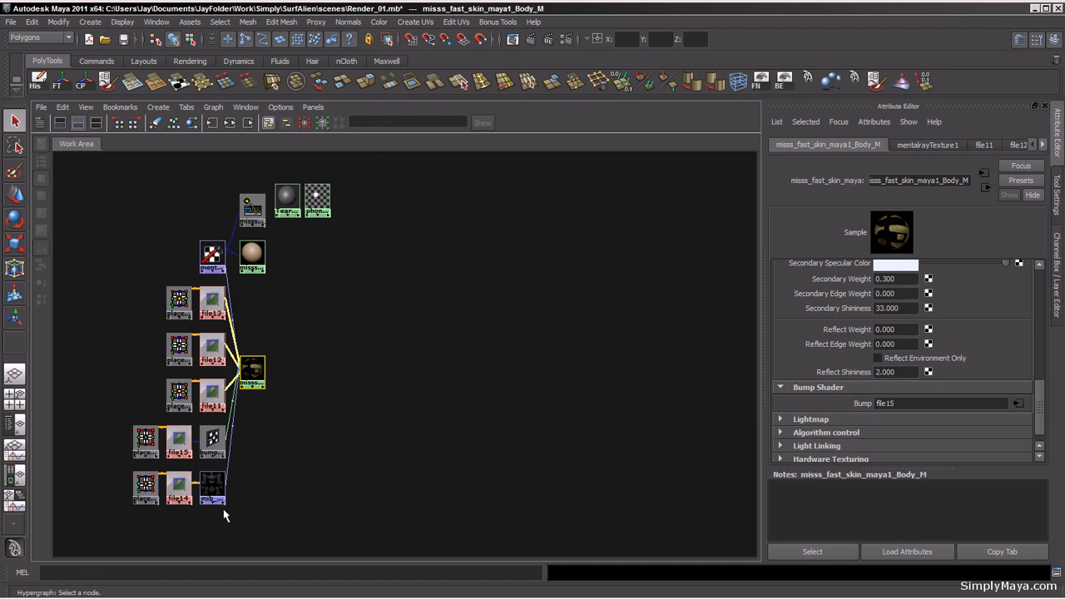
{"action": "left_click", "coordinate": [214, 440]}
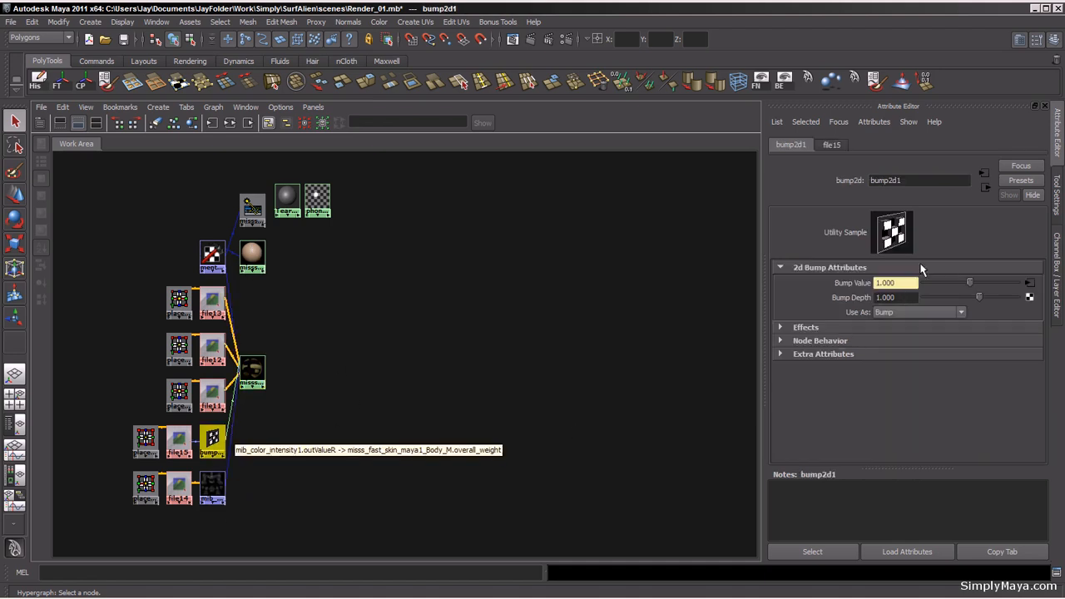
Step: Change the bump file texture's Filter Type and set the bump2d node's Bump Depth to 0.03
{"action": "left_click", "coordinate": [178, 444]}
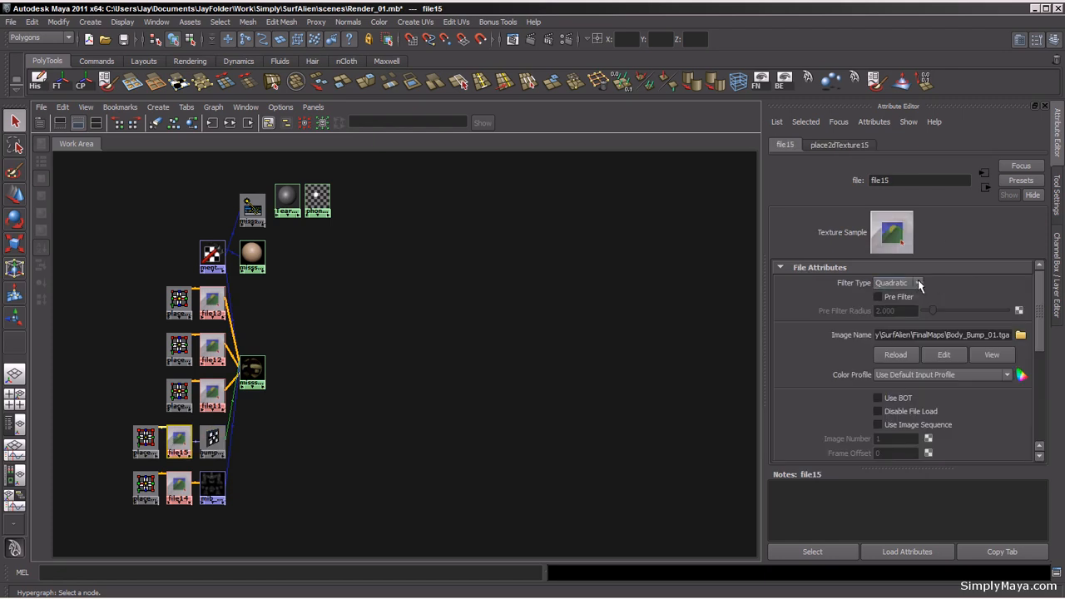
{"action": "left_click", "coordinate": [918, 285]}
{"action": "left_click", "coordinate": [880, 294]}
{"action": "left_click", "coordinate": [216, 448]}
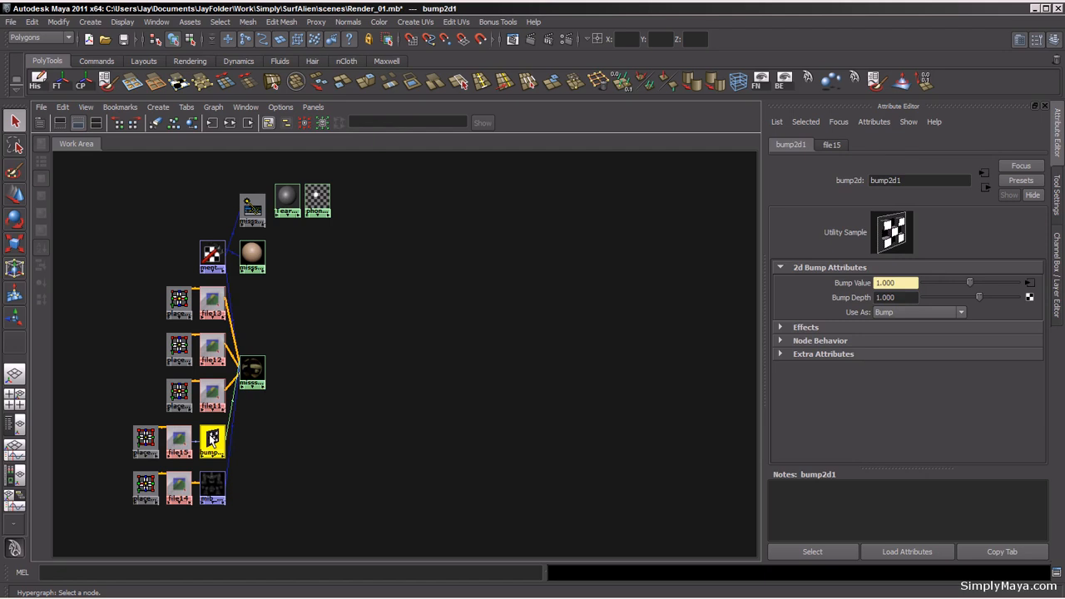
{"action": "left_click", "coordinate": [906, 298]}
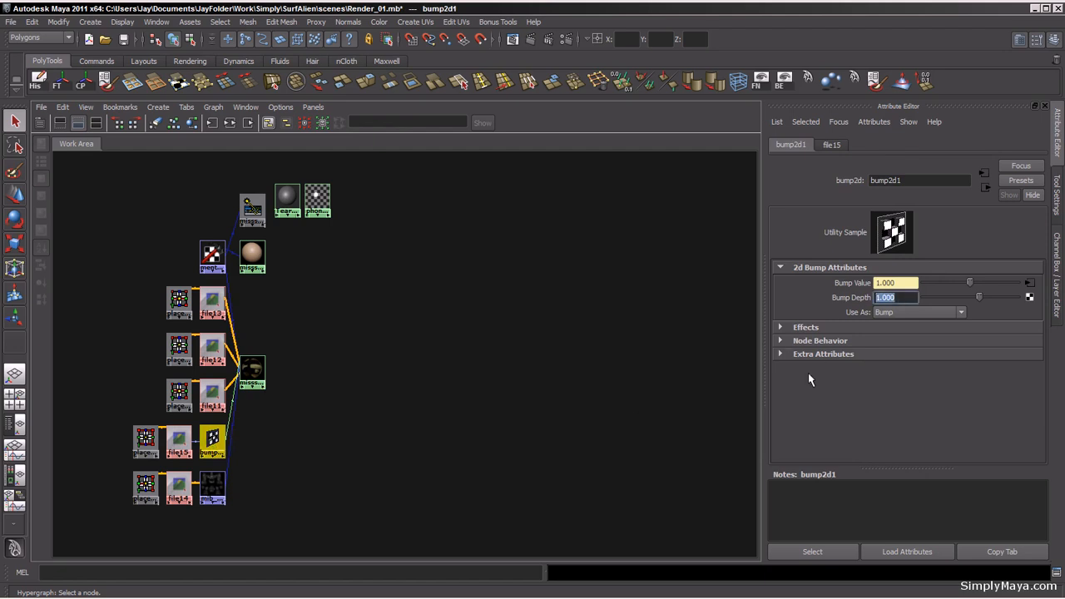
{"action": "type", "text": "."}
{"action": "type", "text": "03"}
{"action": "key", "text": "Return"}
Step: Select the color intensity node and redo the previous mental ray render
{"action": "left_click", "coordinate": [221, 491]}
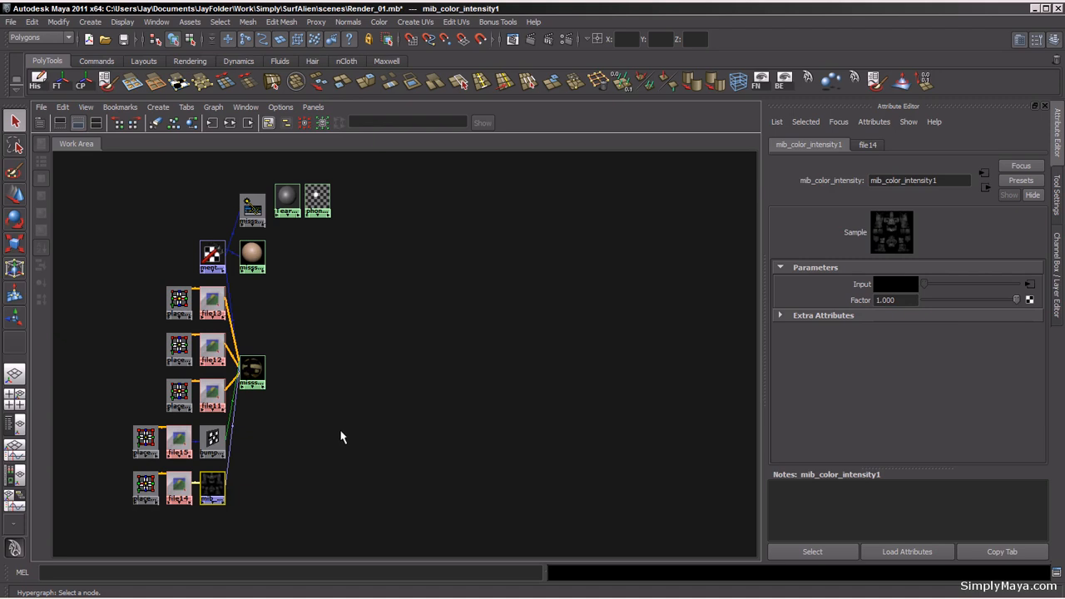
{"action": "key", "text": "space"}
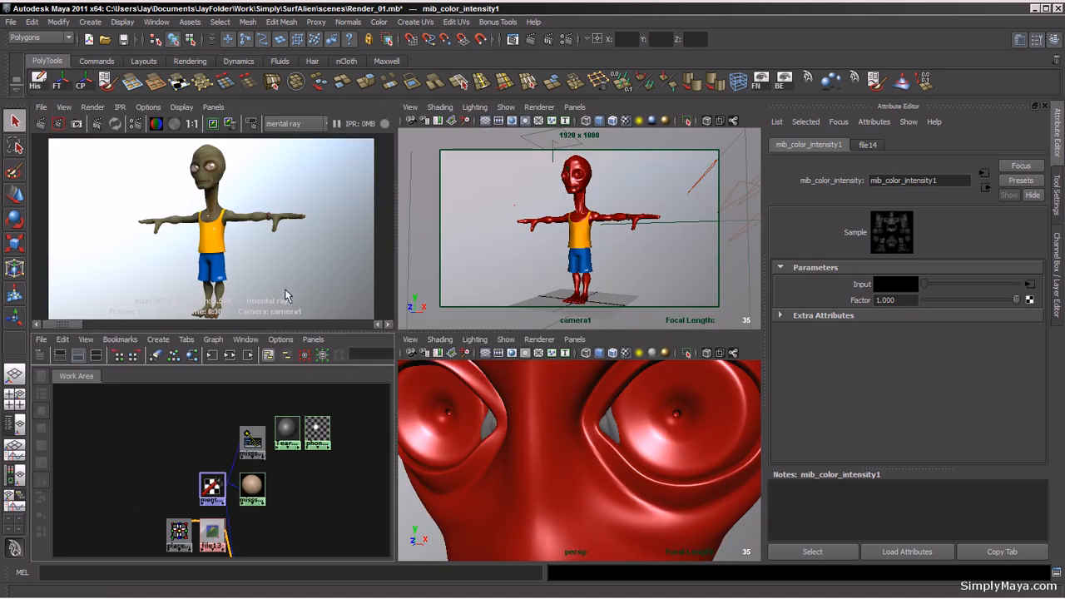
{"action": "left_click", "coordinate": [42, 125]}
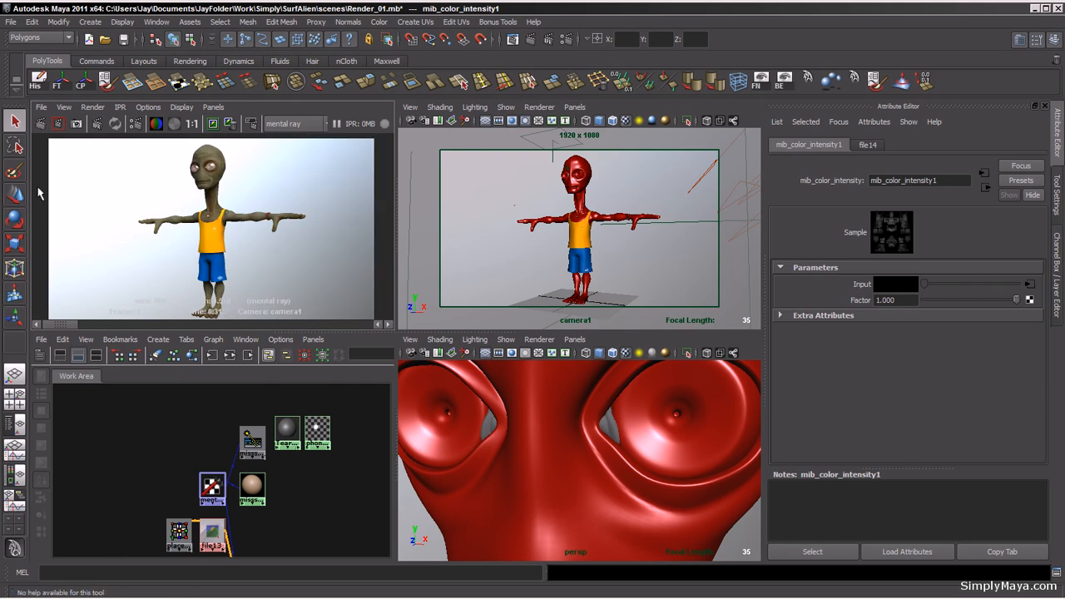
Step: Examine the rendered alien's face, neck and arms close up
{"action": "right_click_drag", "start_coordinate": [161, 224], "coordinate": [430, 241], "text": "alt"}
{"action": "middle_click_drag", "start_coordinate": [283, 153], "coordinate": [310, 272], "text": "alt"}
{"action": "key", "text": "space"}
{"action": "right_click_drag", "start_coordinate": [307, 310], "coordinate": [500, 324], "text": "alt"}
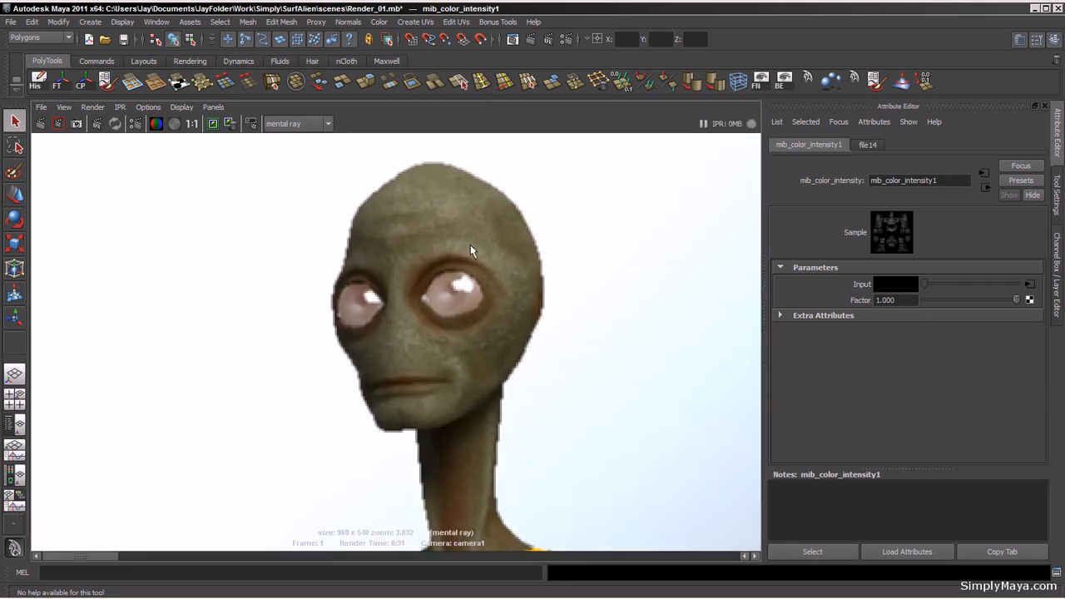
{"action": "middle_click_drag", "start_coordinate": [411, 362], "coordinate": [368, 181], "text": "alt"}
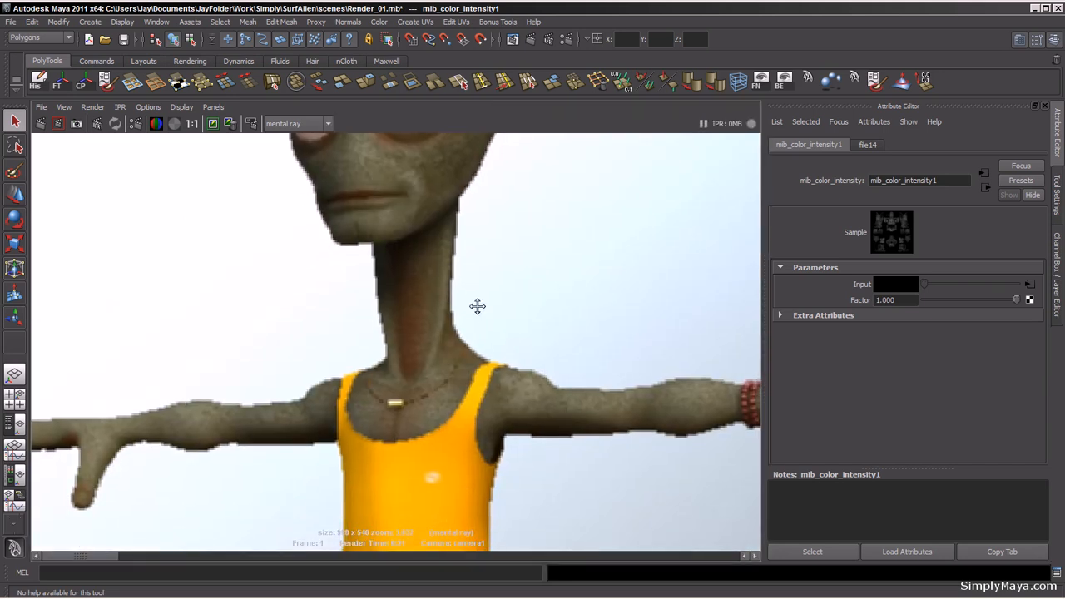
{"action": "middle_click_drag", "start_coordinate": [476, 306], "coordinate": [437, 252], "text": "alt"}
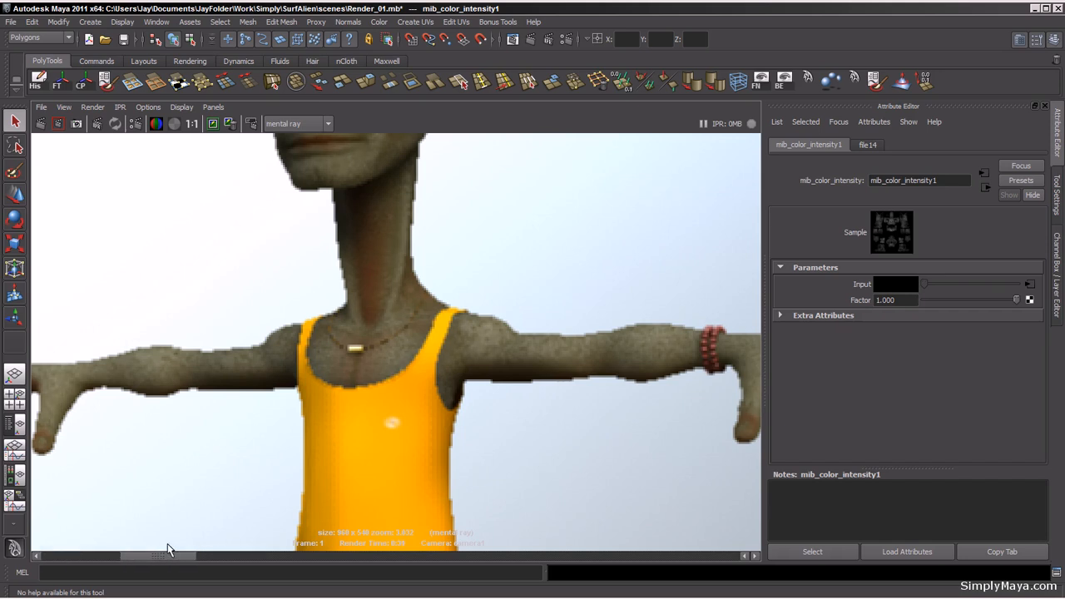
{"action": "middle_click_drag", "start_coordinate": [396, 285], "coordinate": [386, 426], "text": "alt"}
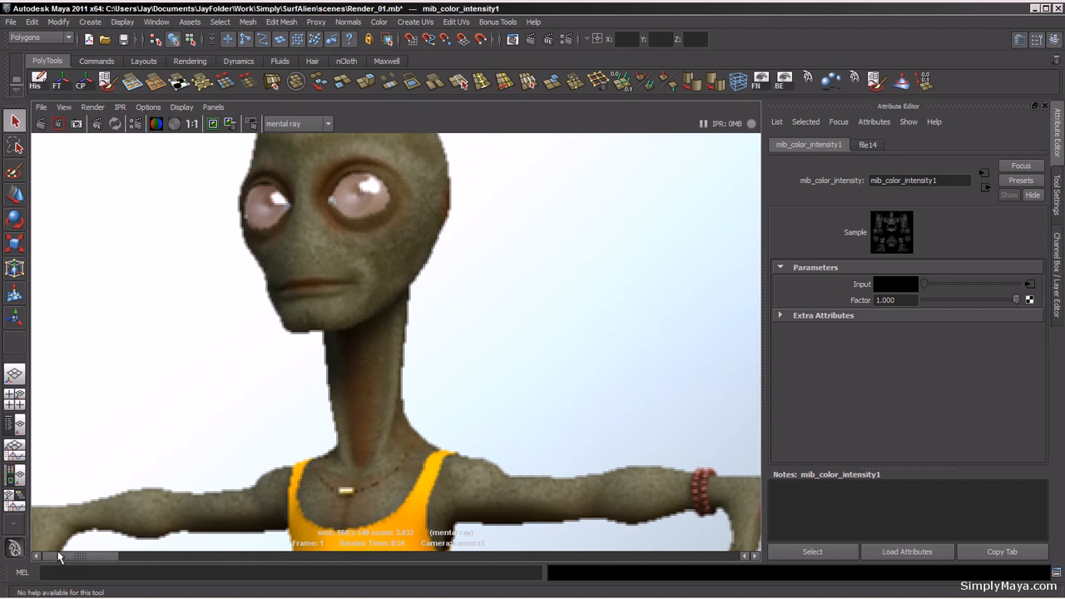
Step: Set the color intensity node's Factor to 1.5
{"action": "left_click", "coordinate": [906, 300]}
{"action": "left_click_drag", "start_coordinate": [906, 299], "coordinate": [887, 304]}
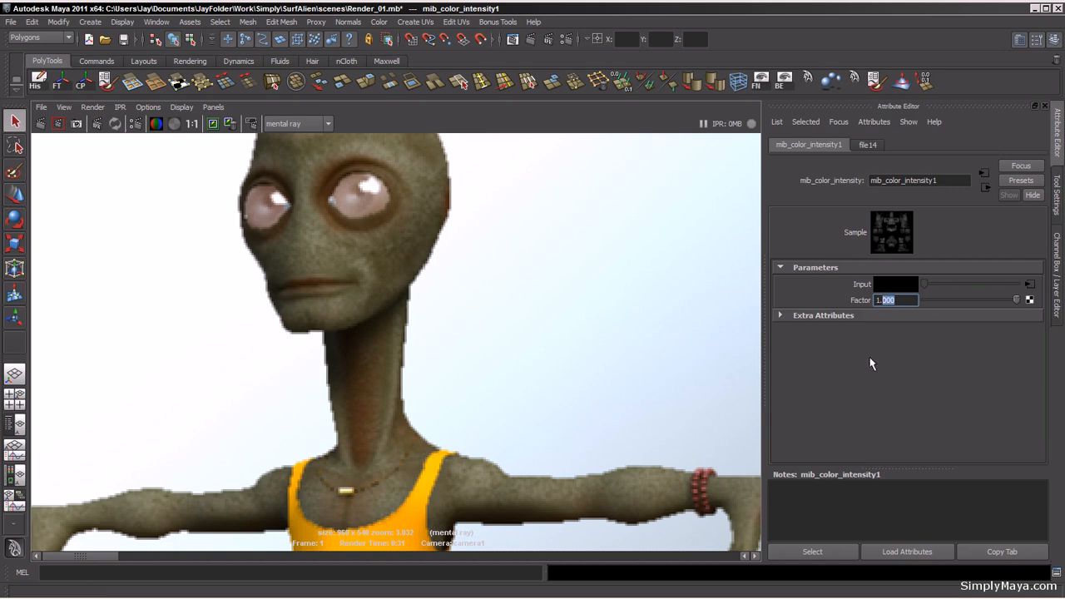
{"action": "type", "text": "5"}
{"action": "key", "text": "Return"}
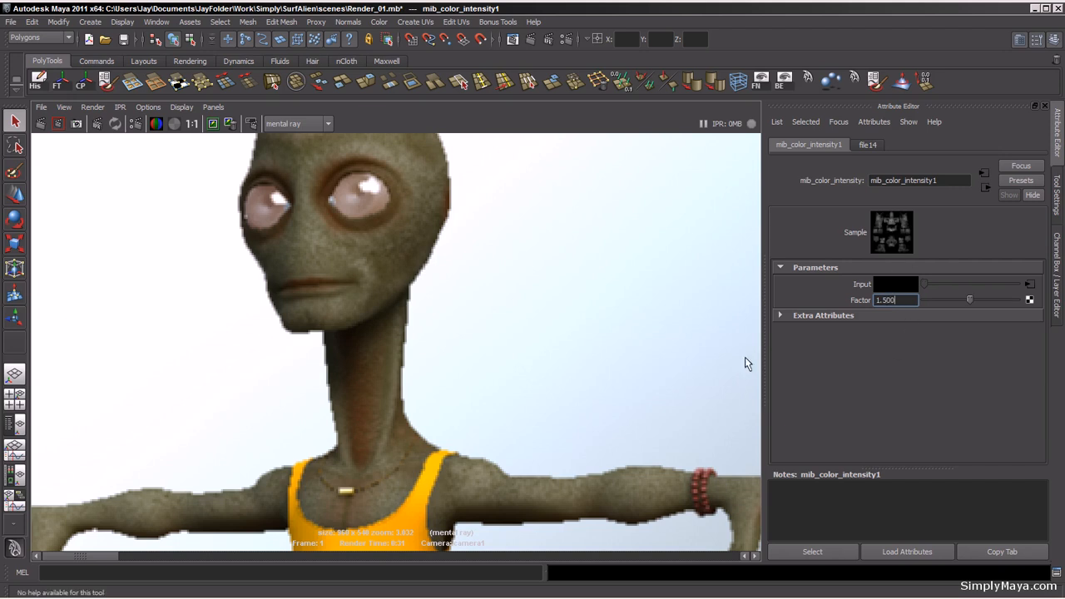
Step: Set the skin shader's Secondary Weight in Specularity to 0.5
{"action": "right_click_drag", "start_coordinate": [569, 316], "coordinate": [313, 333], "text": "alt"}
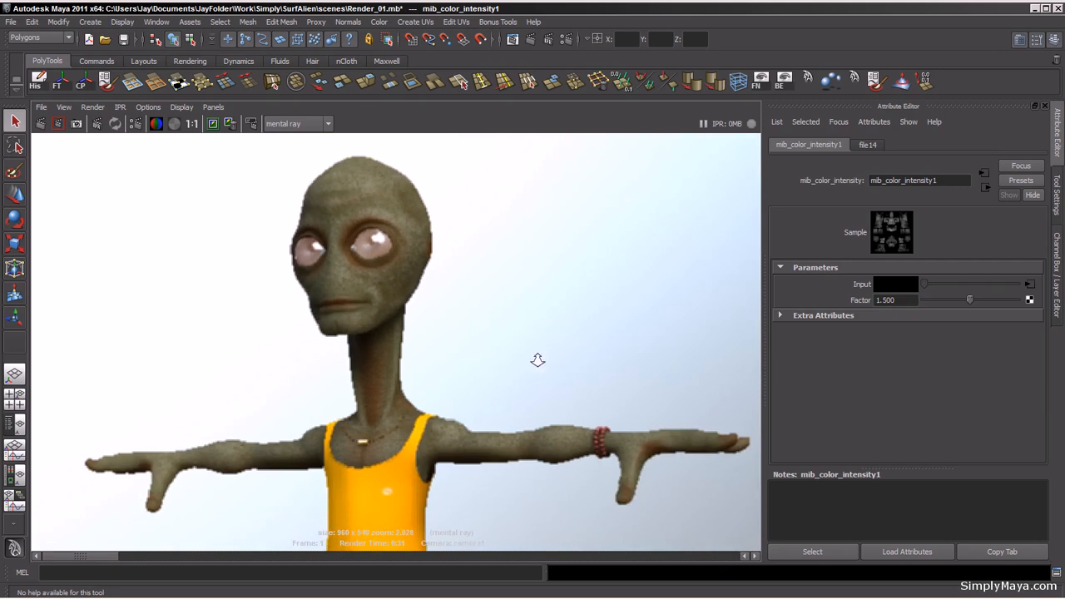
{"action": "right_click_drag", "start_coordinate": [538, 361], "coordinate": [349, 396], "text": "alt"}
{"action": "middle_click_drag", "start_coordinate": [388, 421], "coordinate": [382, 339], "text": "alt"}
{"action": "key", "text": "space"}
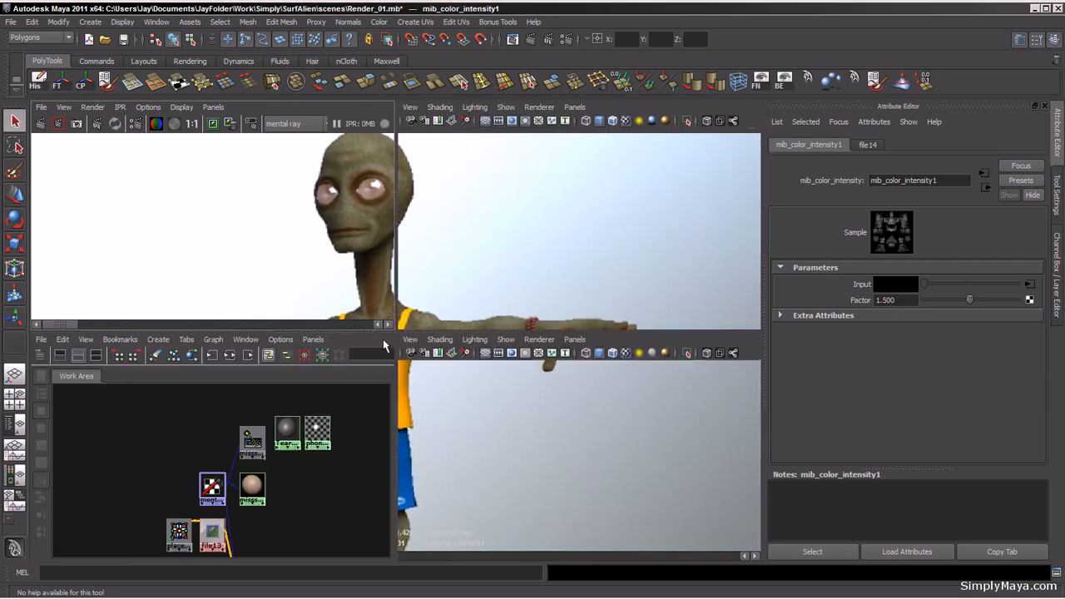
{"action": "middle_click_drag", "start_coordinate": [313, 524], "coordinate": [262, 414], "text": "alt"}
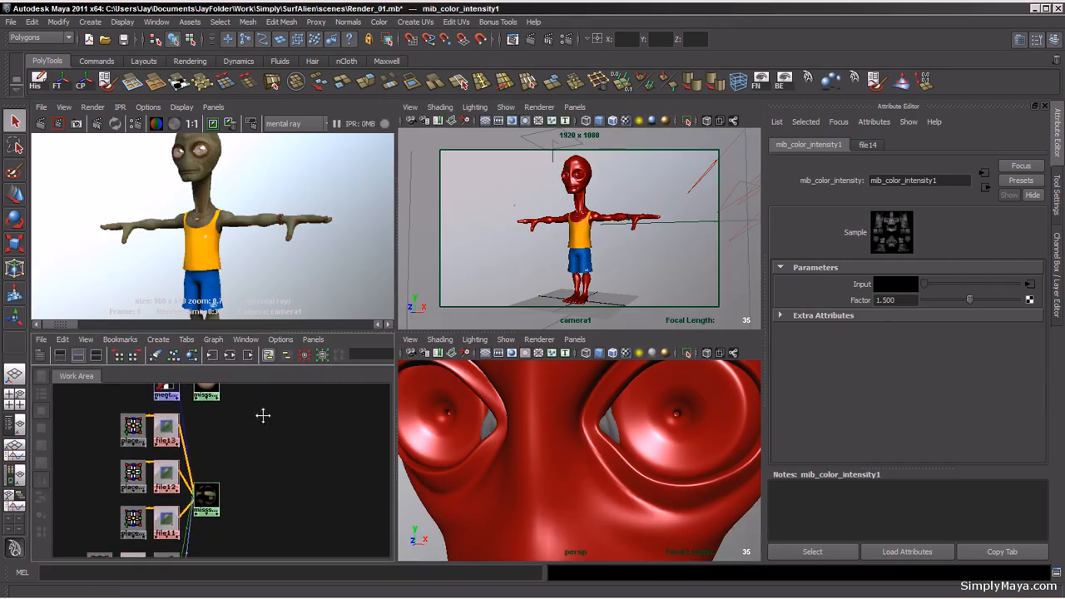
{"action": "left_click", "coordinate": [205, 500]}
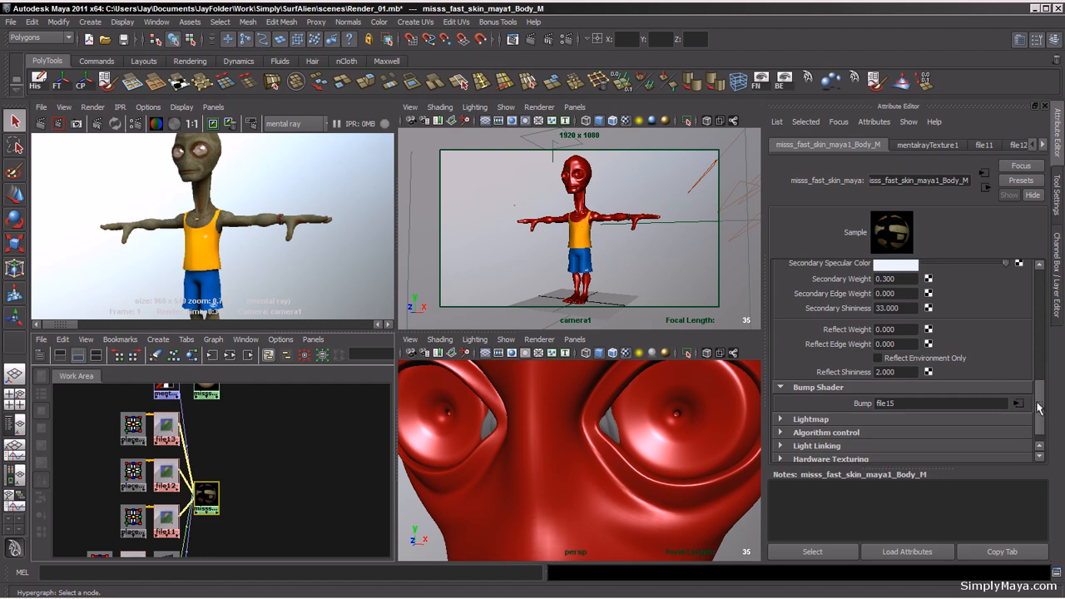
{"action": "left_click_drag", "start_coordinate": [1039, 403], "coordinate": [1041, 374]}
{"action": "left_click_drag", "start_coordinate": [904, 343], "coordinate": [886, 340]}
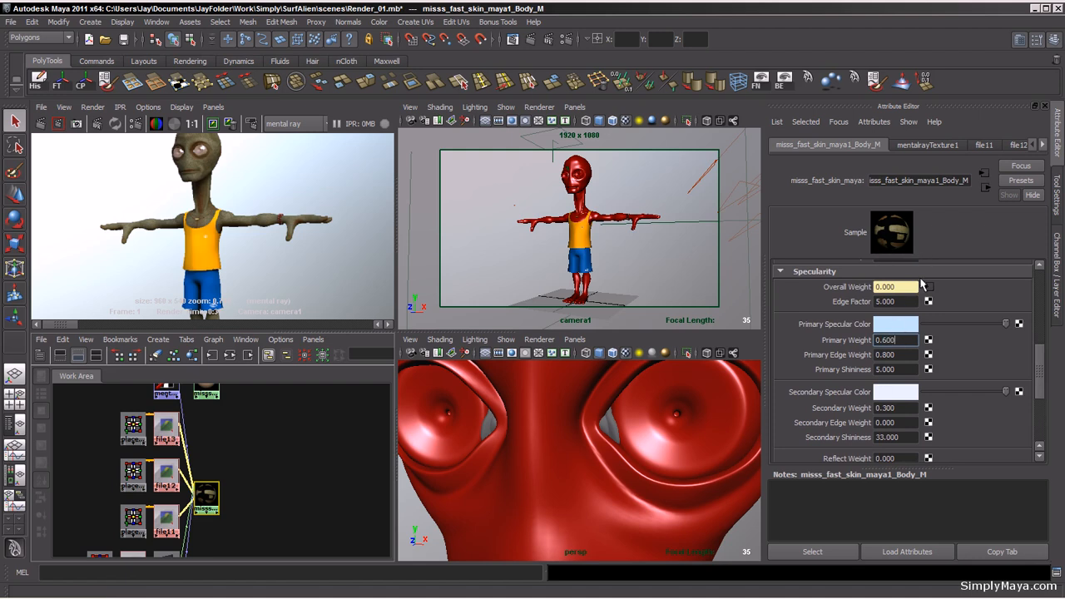
{"action": "left_click", "coordinate": [901, 409]}
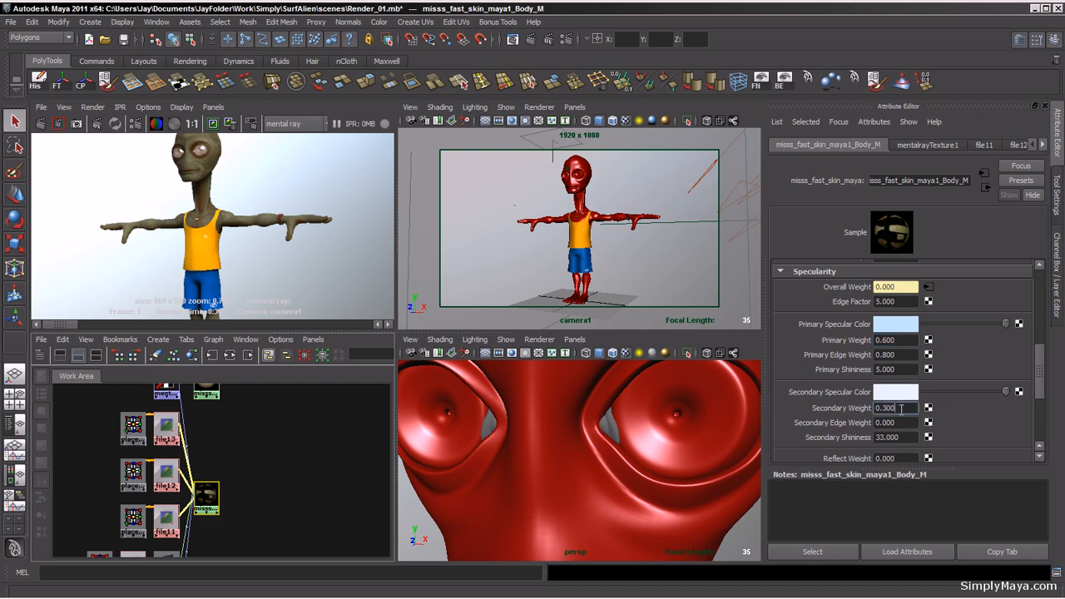
{"action": "left_click_drag", "start_coordinate": [902, 409], "coordinate": [884, 409]}
{"action": "type", "text": "300"}
{"action": "type", "text": "5"}
Step: Set the render view's test resolution to 50% Settings (960x540)
{"action": "left_click", "coordinate": [148, 107]}
{"action": "mouse_move", "coordinate": [170, 156]}
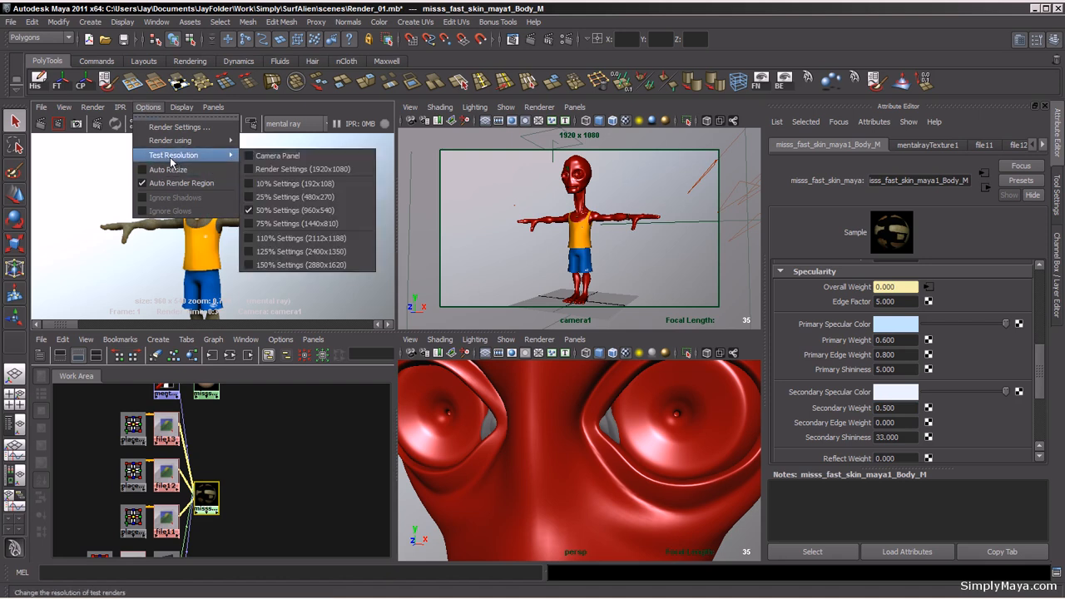
{"action": "left_click", "coordinate": [300, 211]}
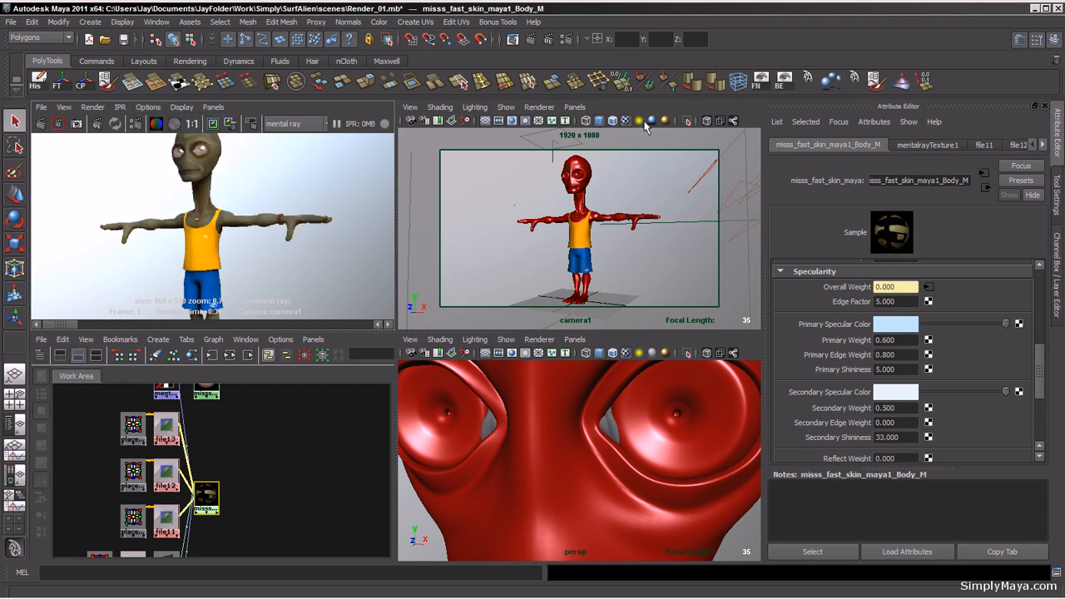
Step: Open Render Settings and set the Quality tab's Max Sample Level to 1
{"action": "left_click", "coordinate": [567, 41]}
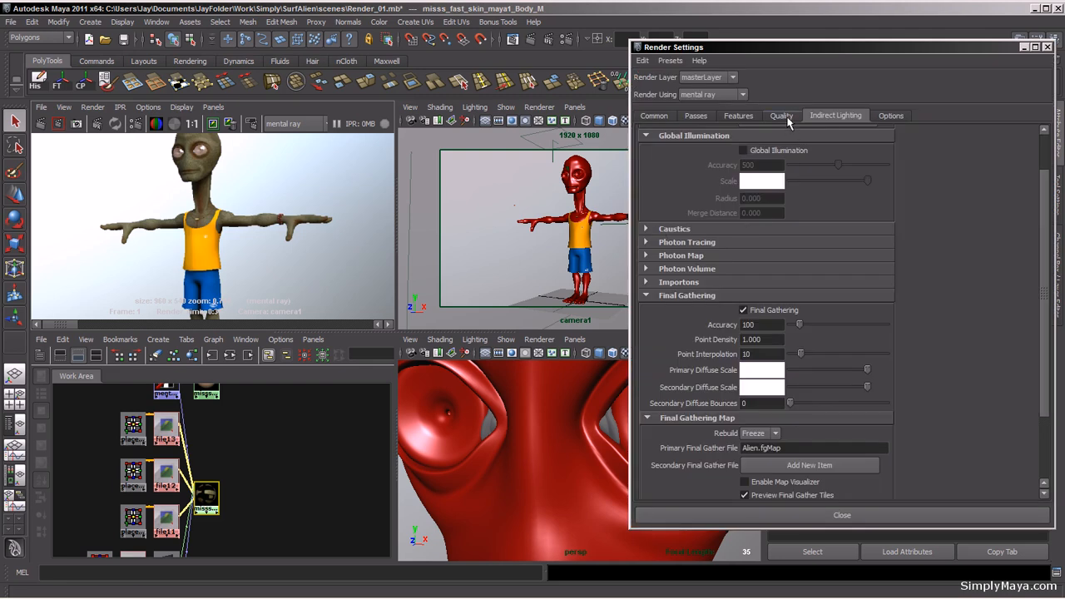
{"action": "left_click", "coordinate": [783, 116]}
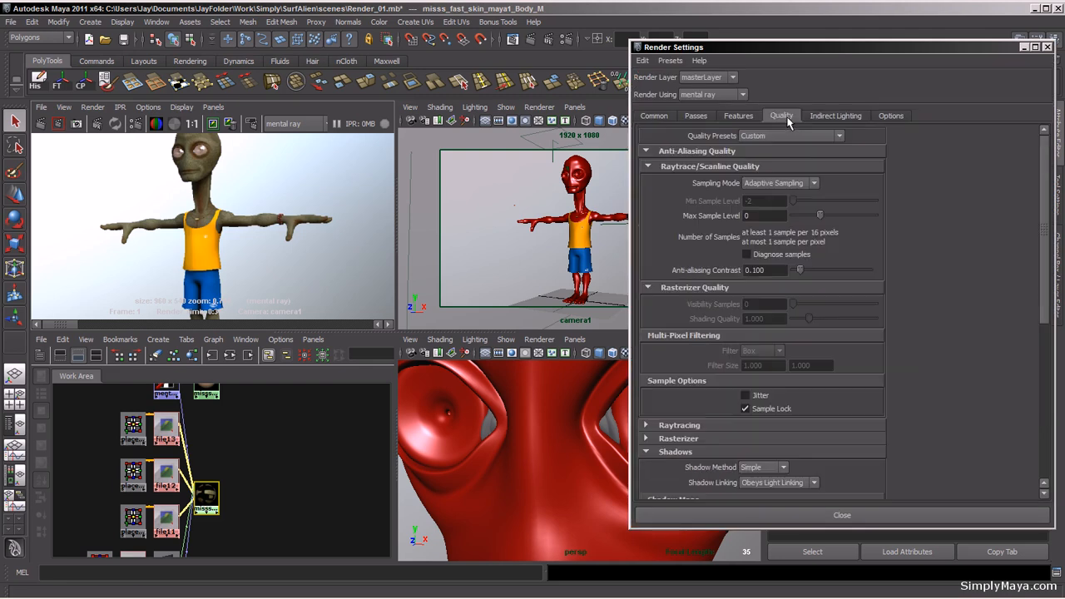
{"action": "double_click", "coordinate": [761, 216]}
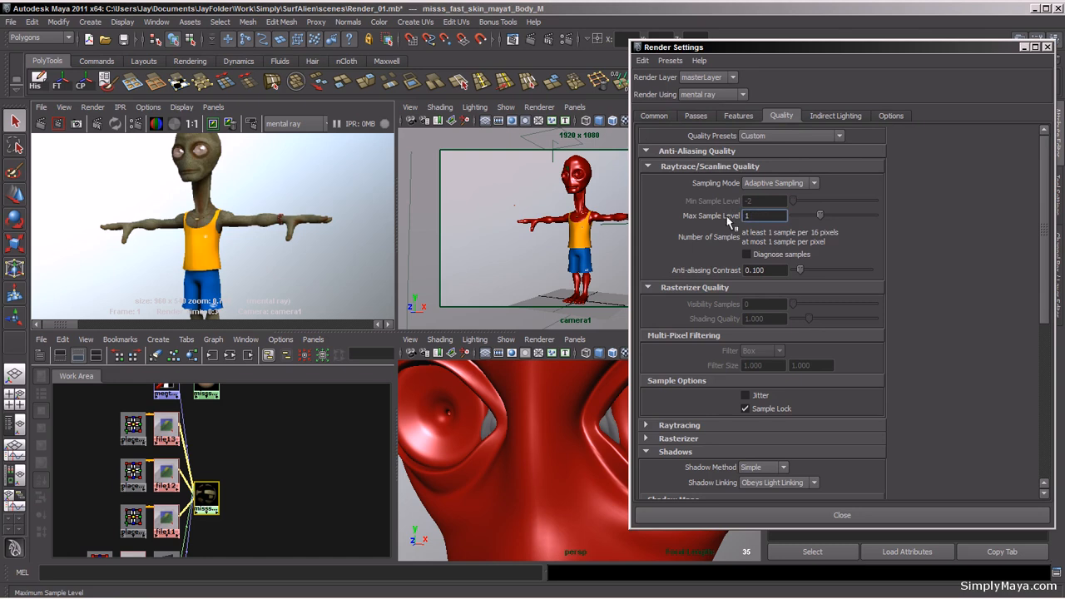
{"action": "type", "text": "1"}
{"action": "key", "text": "Return"}
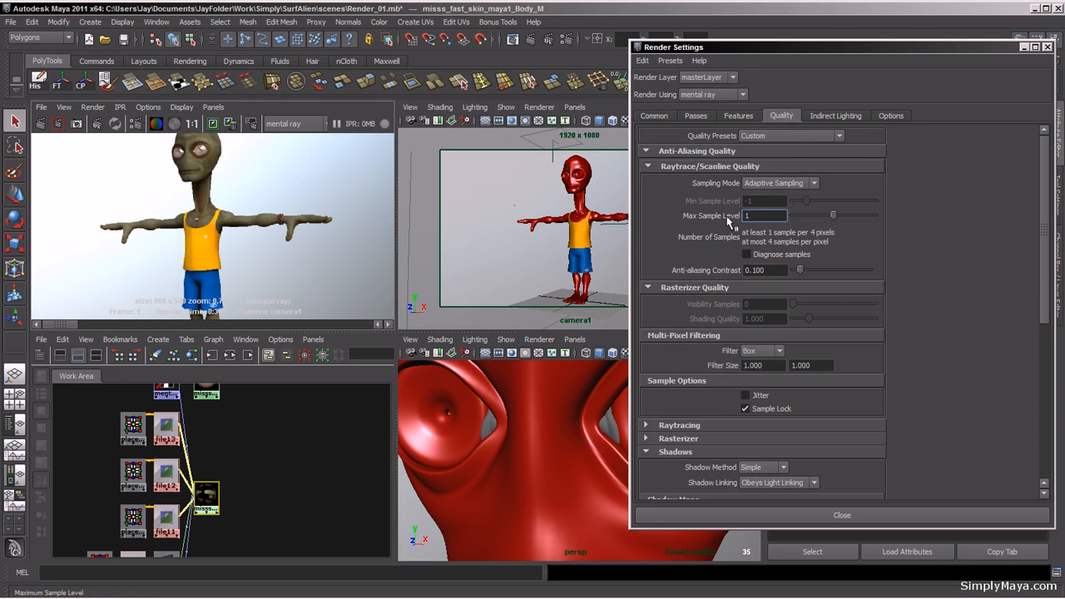
Step: Keep the Box multi-pixel filter after trying Mitchell, and turn off Sample Lock
{"action": "left_click", "coordinate": [780, 353]}
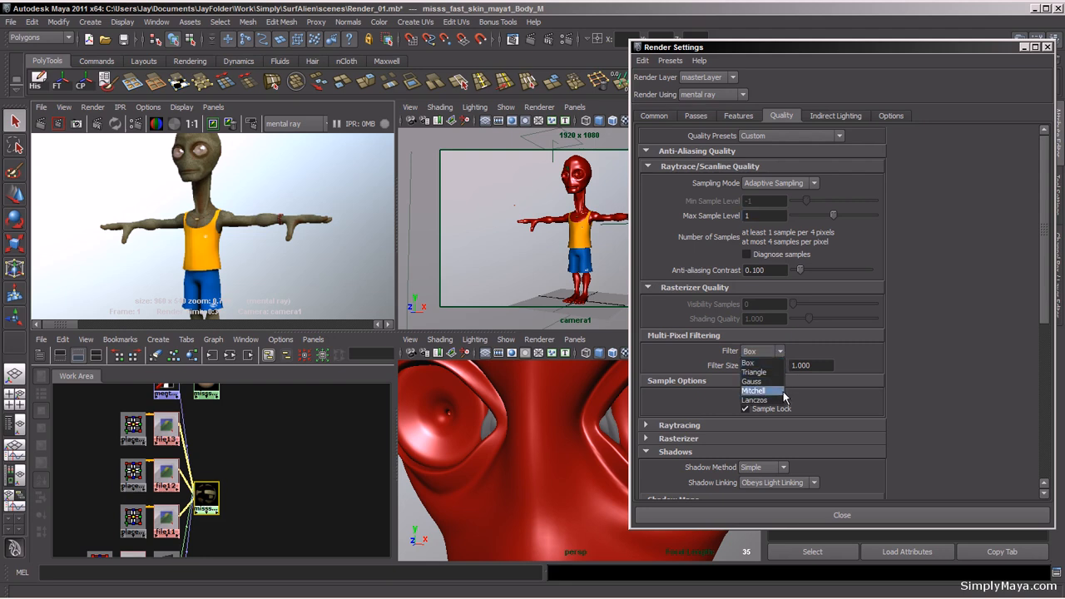
{"action": "left_click", "coordinate": [767, 363]}
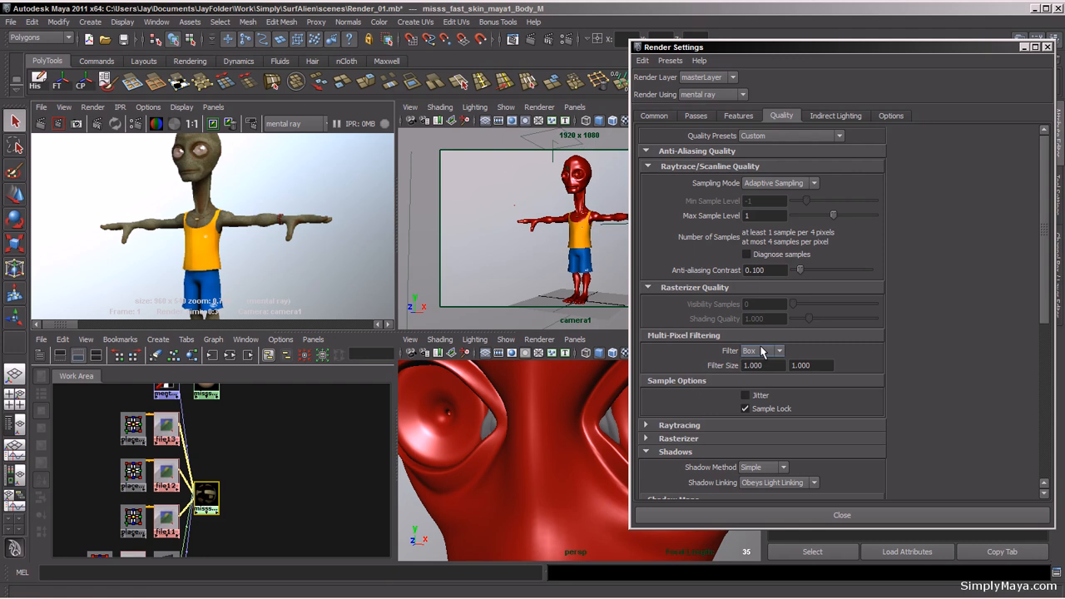
{"action": "left_click", "coordinate": [759, 353]}
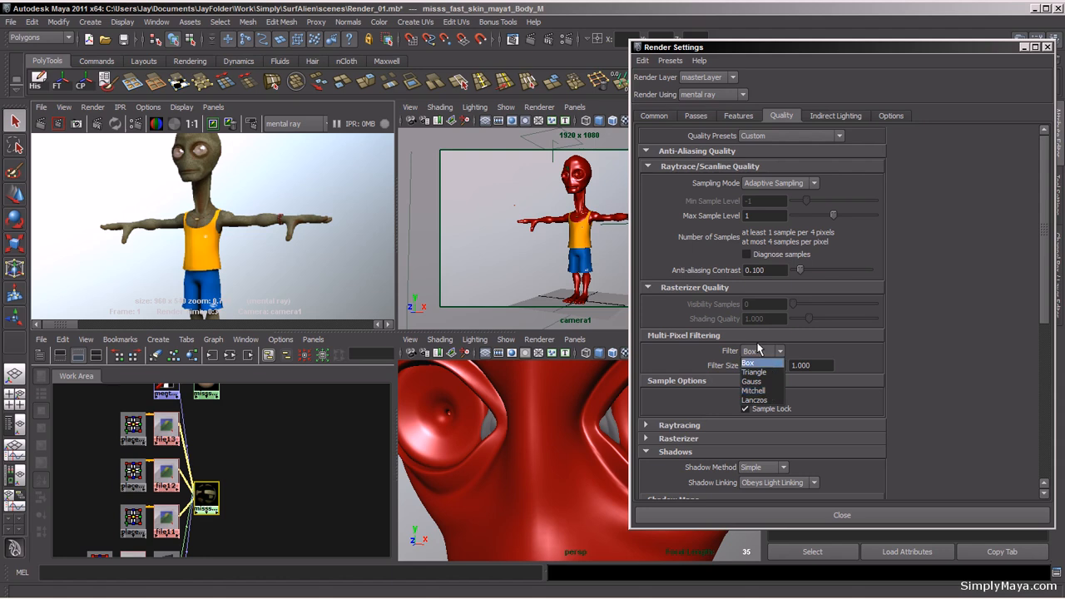
{"action": "left_click", "coordinate": [756, 363]}
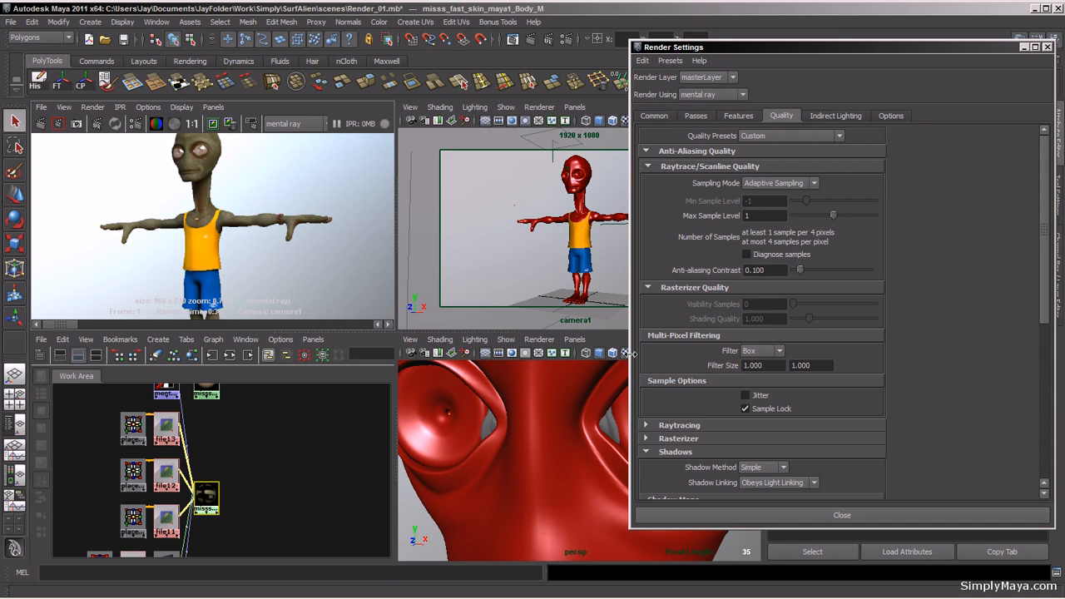
{"action": "left_click", "coordinate": [760, 353]}
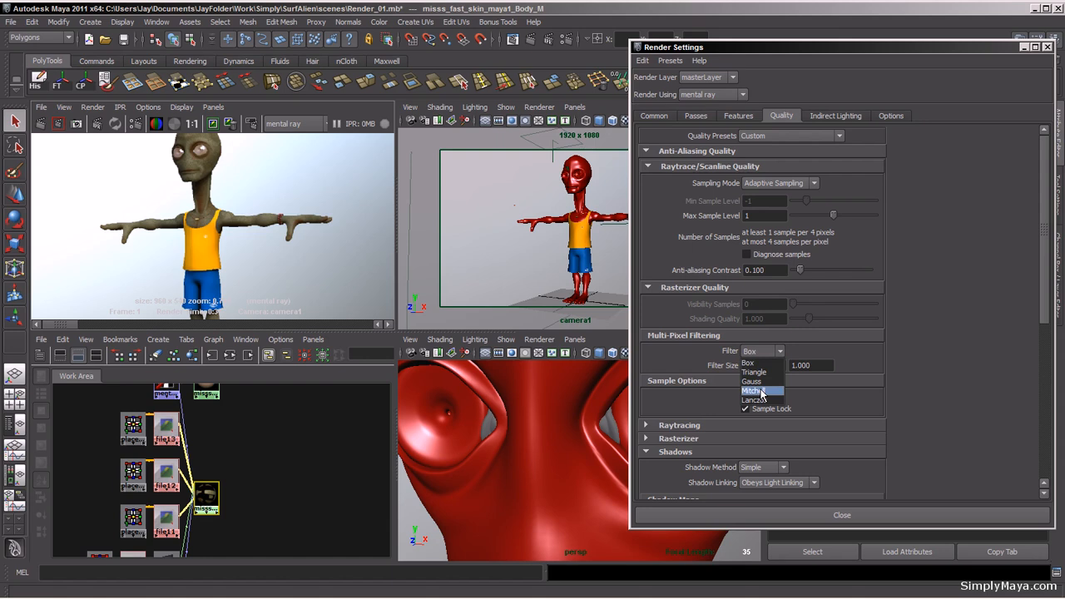
{"action": "left_click", "coordinate": [760, 391]}
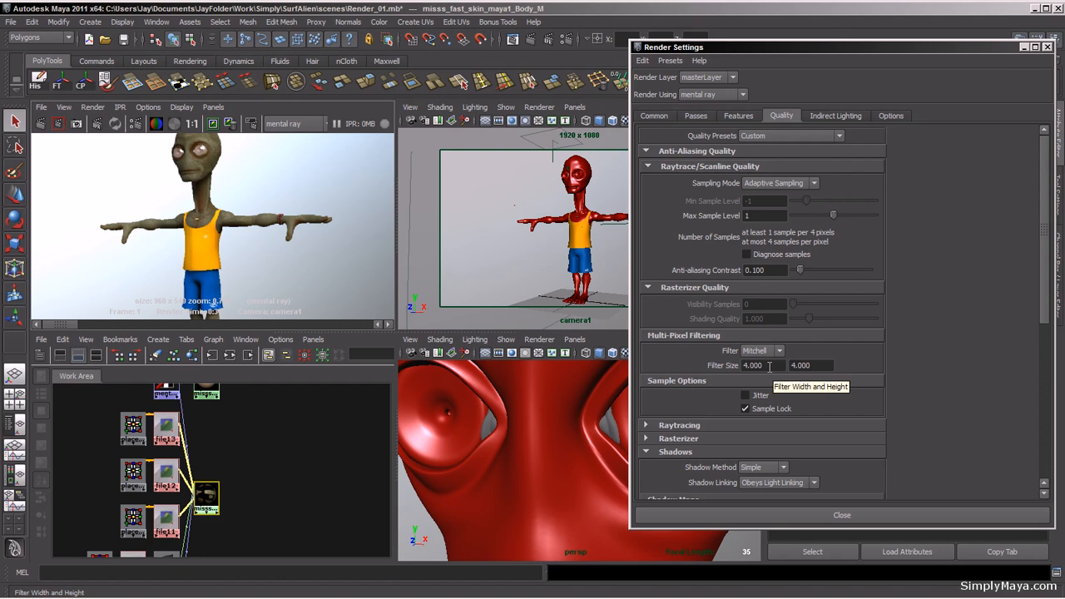
{"action": "left_click", "coordinate": [759, 351]}
{"action": "left_click", "coordinate": [756, 353]}
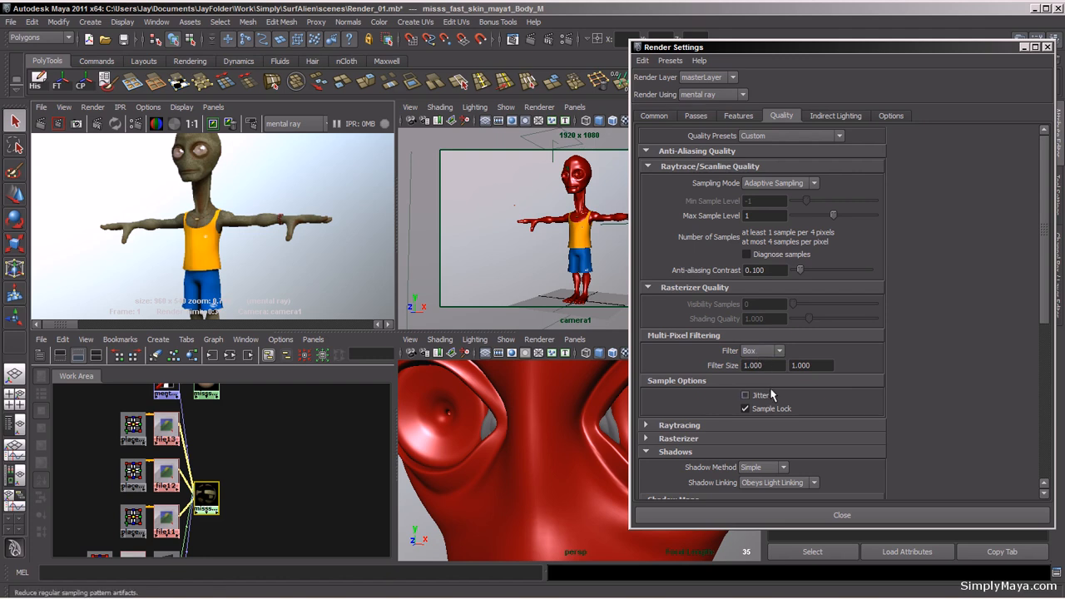
{"action": "left_click", "coordinate": [745, 409]}
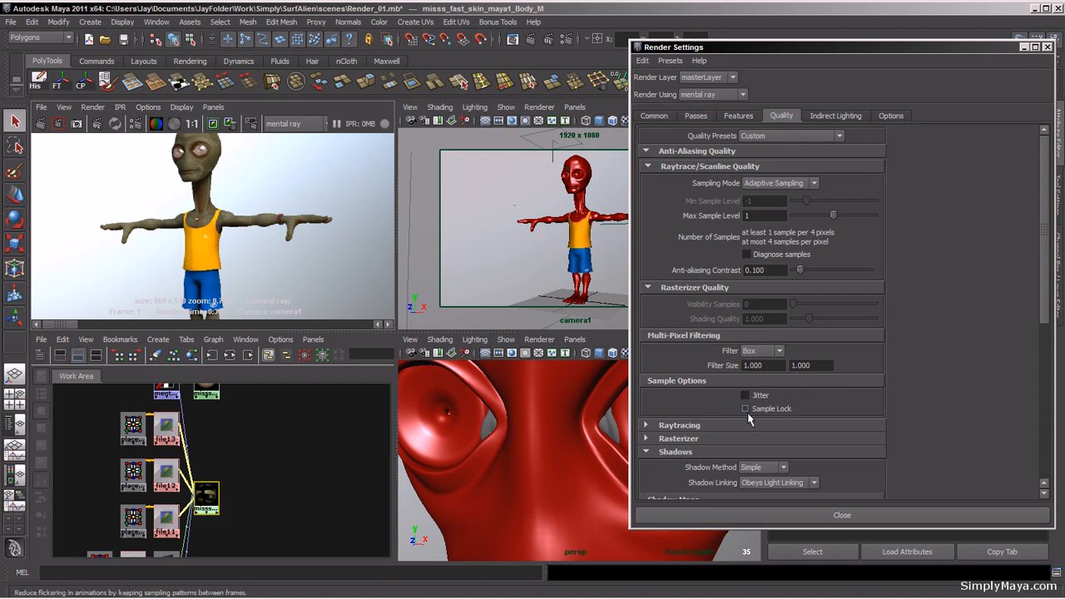
Step: Turn on Jitter in the sample options and enable the Ambient Occlusion secondary effect in Render Settings
{"action": "left_click", "coordinate": [746, 395]}
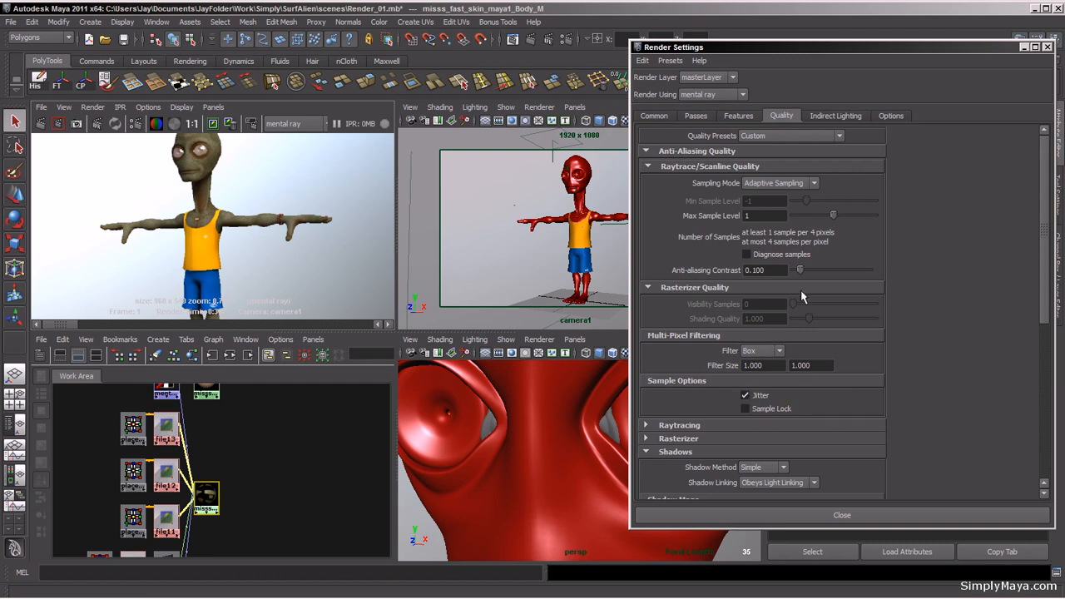
{"action": "left_click", "coordinate": [734, 119]}
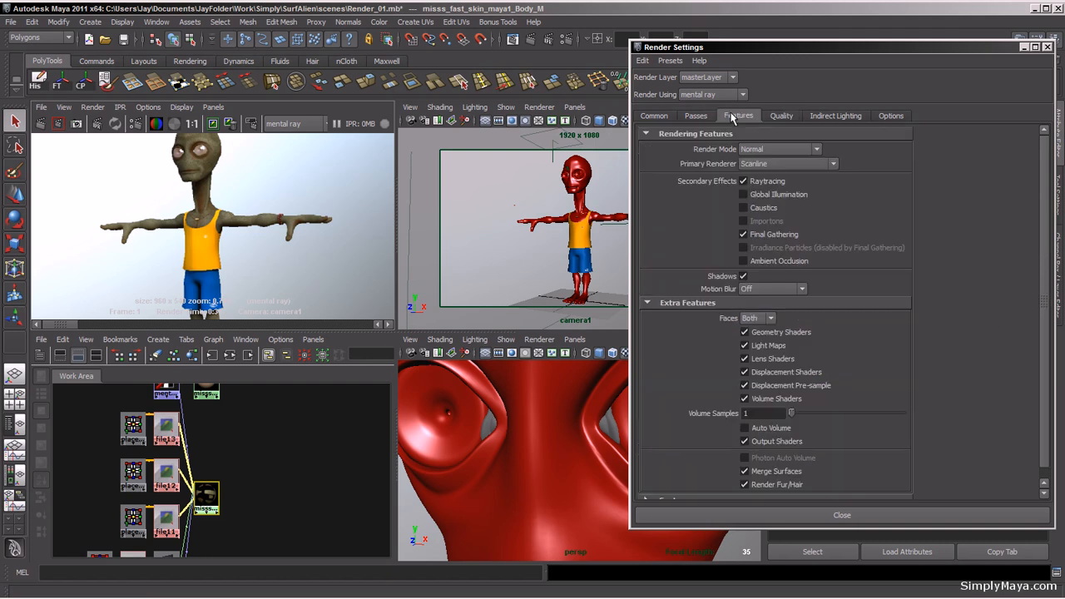
{"action": "left_click", "coordinate": [744, 262]}
{"action": "left_click_drag", "start_coordinate": [1046, 256], "coordinate": [1040, 198]}
{"action": "left_click", "coordinate": [1048, 47]}
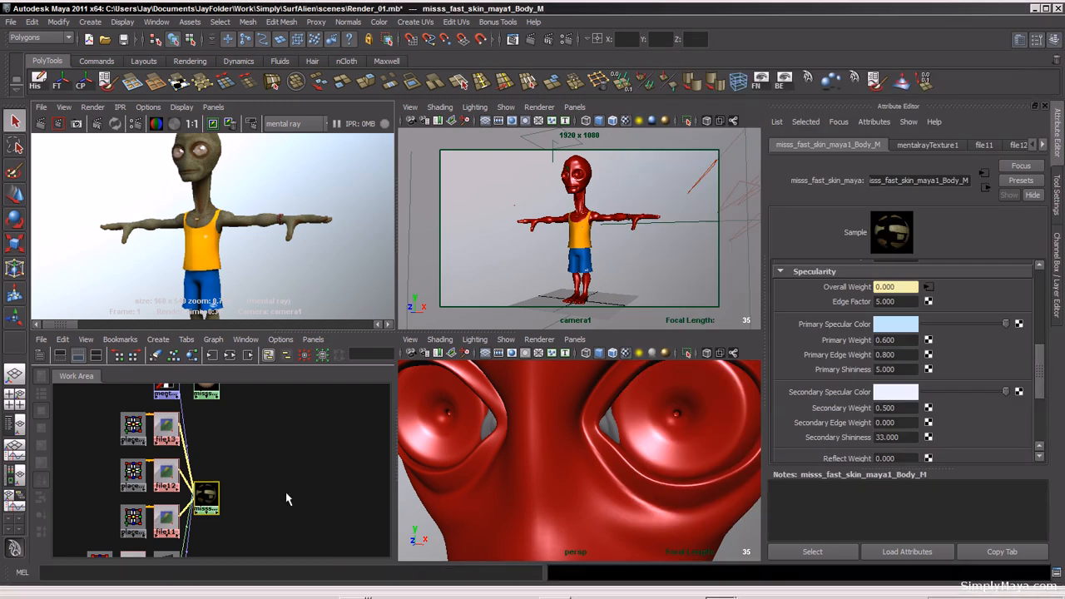
Step: Select the skin's bump2d node and set its Bump Depth to 0.025
{"action": "middle_click_drag", "start_coordinate": [286, 500], "coordinate": [285, 381], "text": "alt"}
{"action": "left_click", "coordinate": [169, 453]}
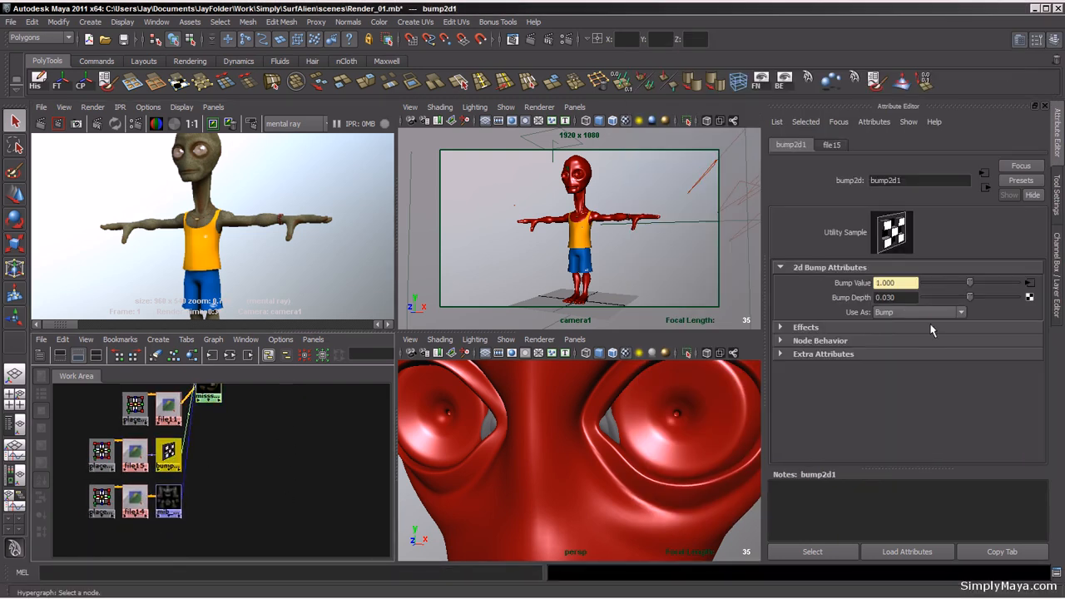
{"action": "left_click_drag", "start_coordinate": [904, 298], "coordinate": [891, 298]}
Step: Keep the current render image and re-render the camera view to compare the bump change
{"action": "left_click", "coordinate": [282, 199]}
{"action": "key", "text": "space"}
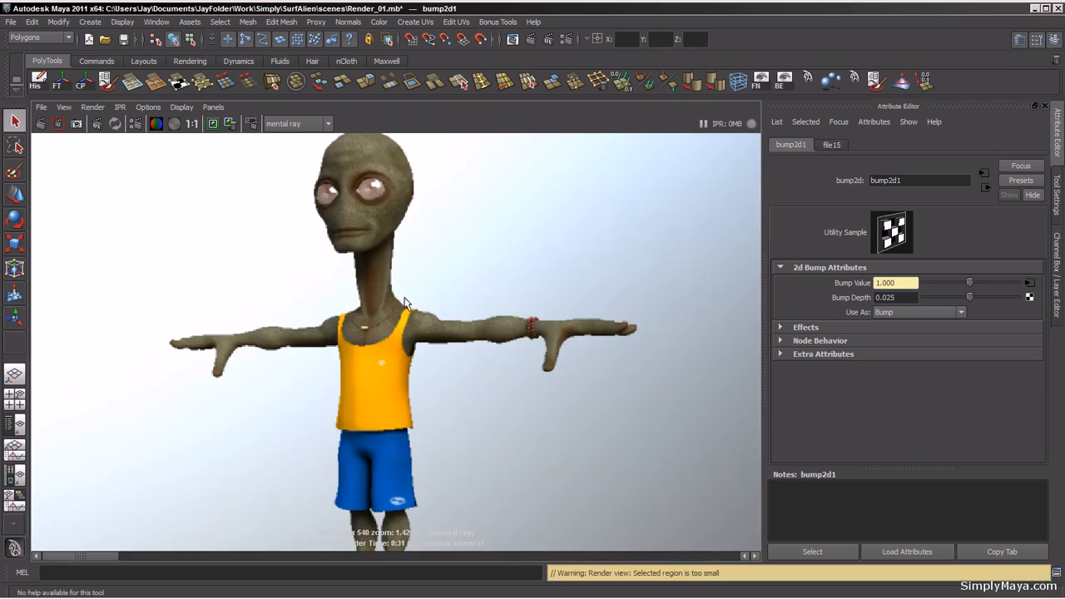
{"action": "right_click_drag", "start_coordinate": [404, 300], "coordinate": [245, 303], "text": "alt"}
{"action": "left_click", "coordinate": [214, 125]}
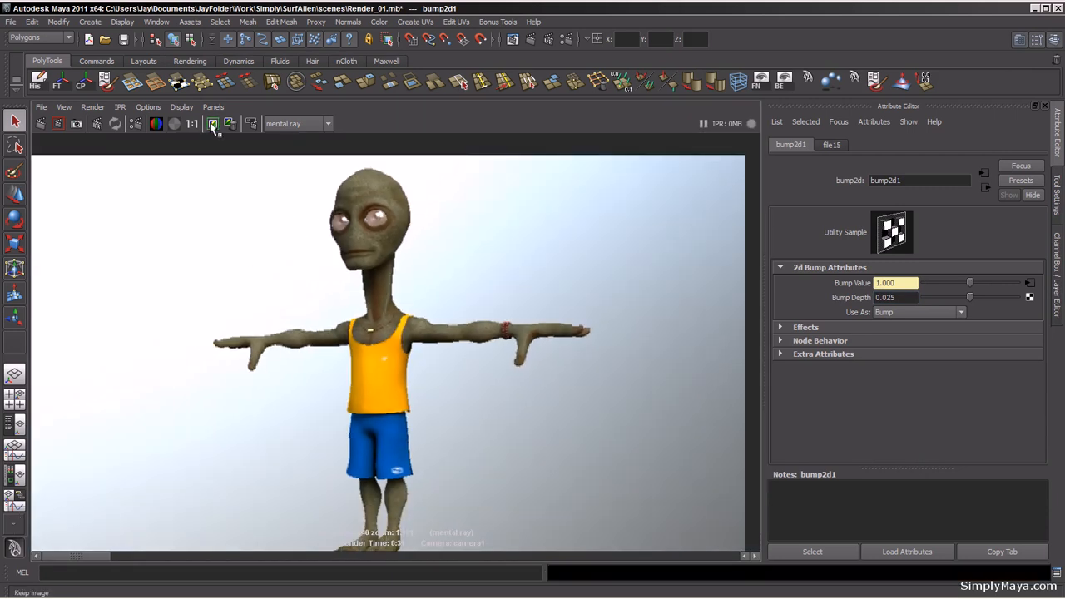
{"action": "right_click_drag", "start_coordinate": [446, 288], "coordinate": [420, 319], "text": "alt"}
{"action": "middle_click_drag", "start_coordinate": [419, 319], "coordinate": [406, 295], "text": "alt"}
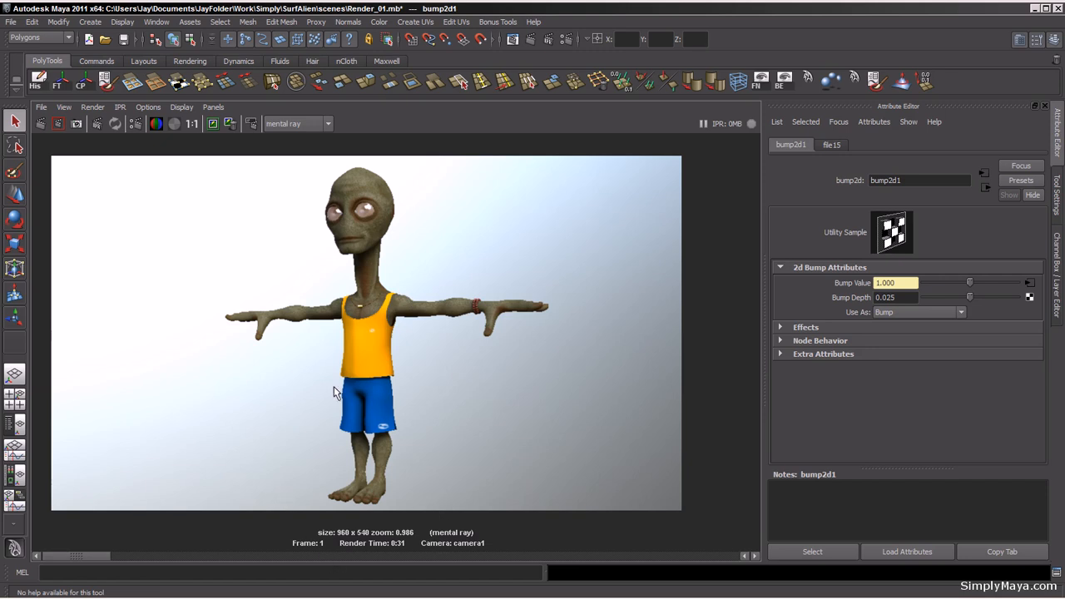
{"action": "left_click", "coordinate": [40, 123]}
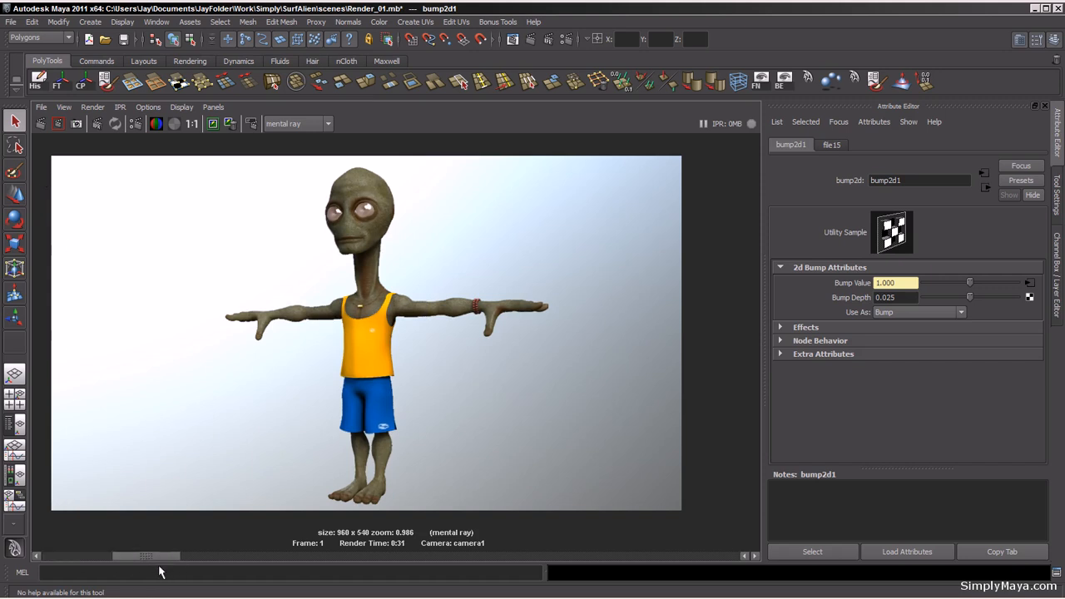
{"action": "scroll", "coordinate": [210, 311], "scroll_direction": "up", "scroll_amount": 5}
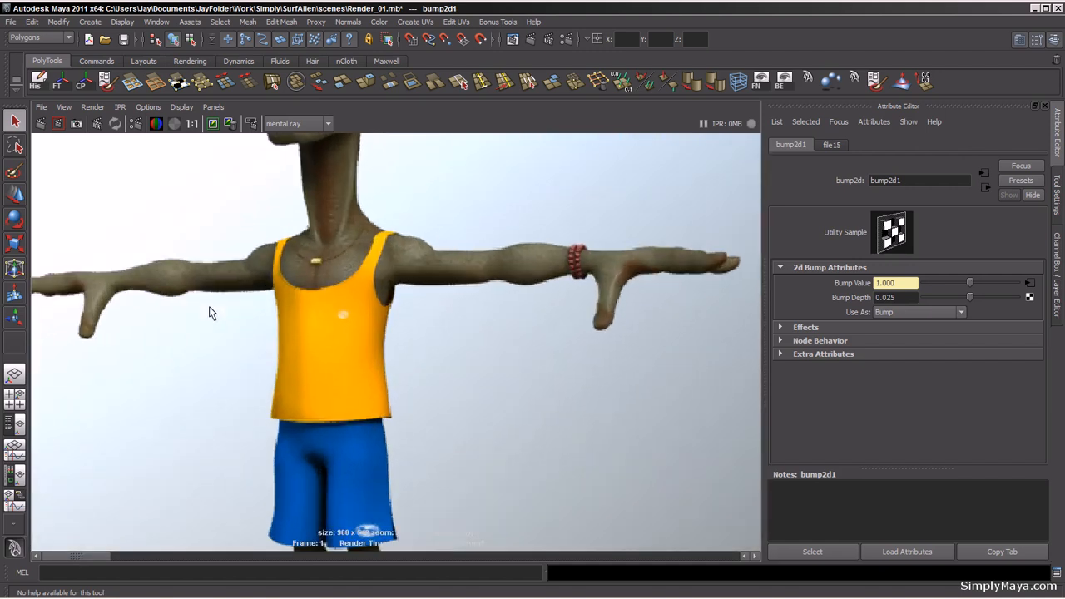
{"action": "scroll", "coordinate": [209, 308], "scroll_direction": "down", "scroll_amount": 5}
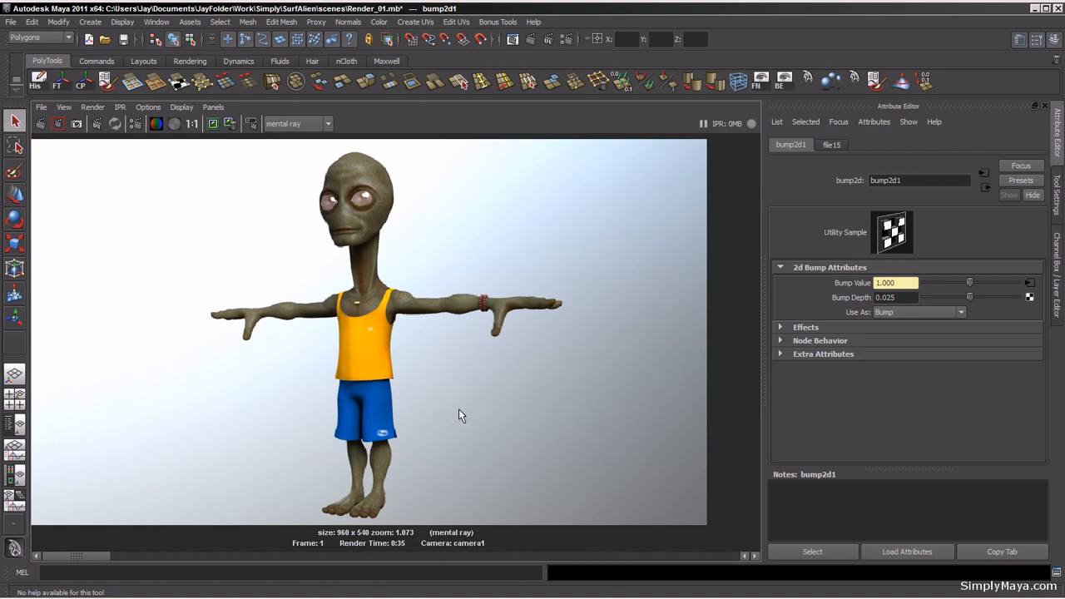
{"action": "key", "text": "space"}
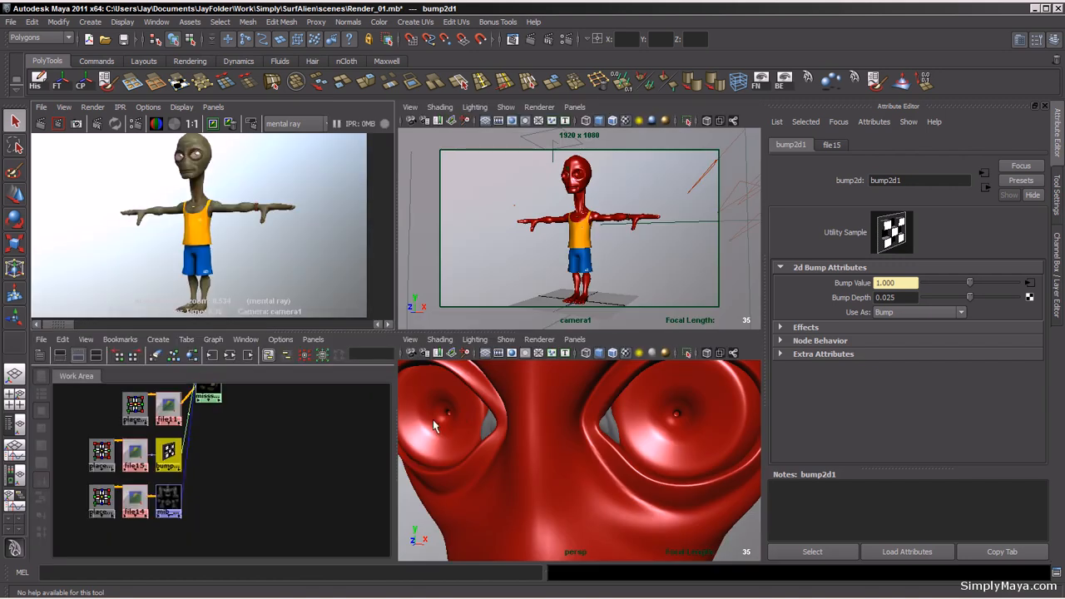
Step: Select the eye skin shader and map a File texture using EyeBall_Dif.tga to its Diffuse Color
{"action": "mouse_move", "coordinate": [270, 434]}
{"action": "middle_mouse_down", "text": "alt"}
{"action": "mouse_move", "coordinate": [266, 523]}
{"action": "mouse_move", "coordinate": [260, 514]}
{"action": "middle_mouse_up", "text": "alt"}
{"action": "middle_click_drag", "start_coordinate": [268, 463], "coordinate": [268, 487], "text": "alt"}
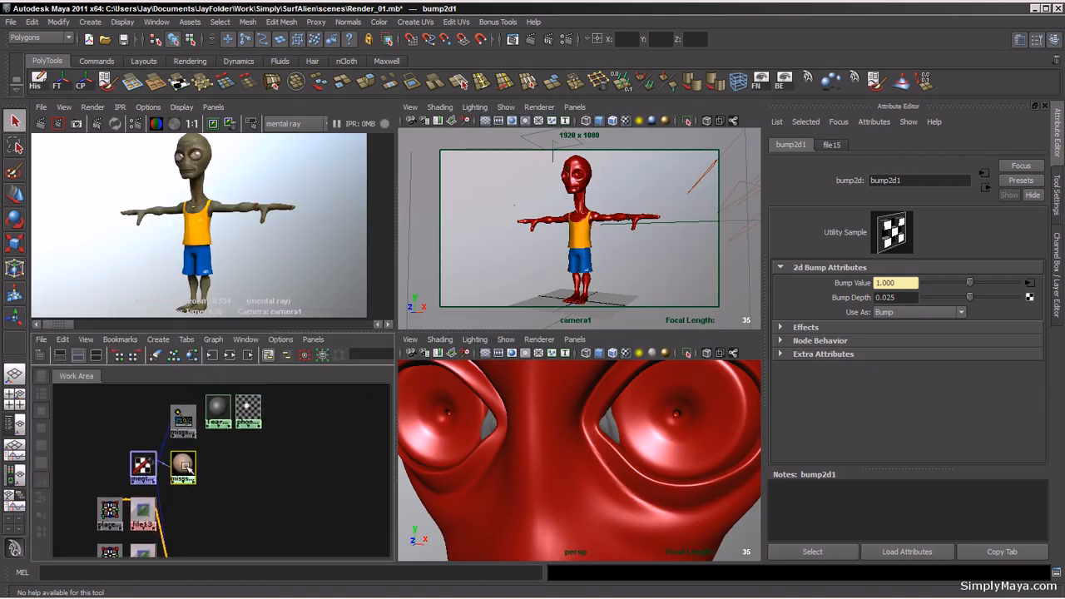
{"action": "left_click", "coordinate": [183, 468]}
{"action": "left_click_drag", "start_coordinate": [184, 471], "coordinate": [246, 471]}
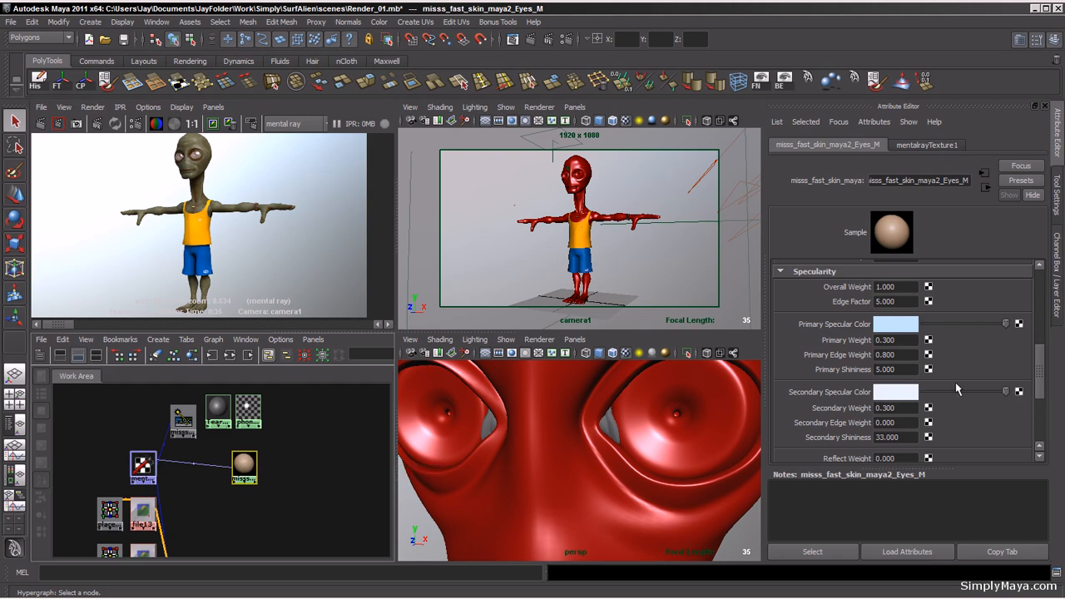
{"action": "left_click_drag", "start_coordinate": [1044, 379], "coordinate": [1049, 281]}
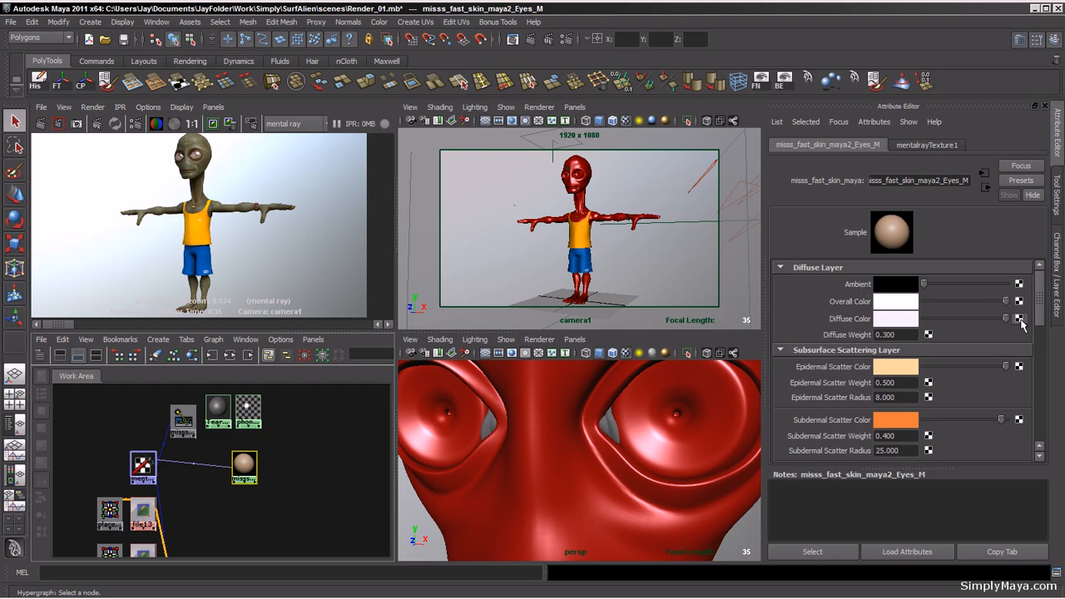
{"action": "left_click", "coordinate": [1020, 319]}
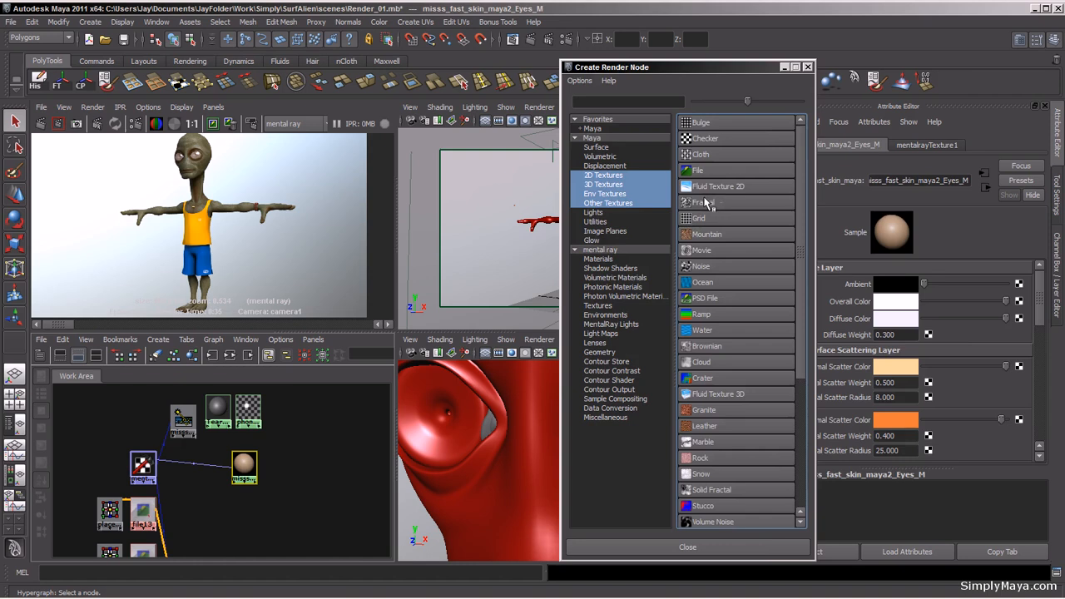
{"action": "left_click", "coordinate": [709, 170]}
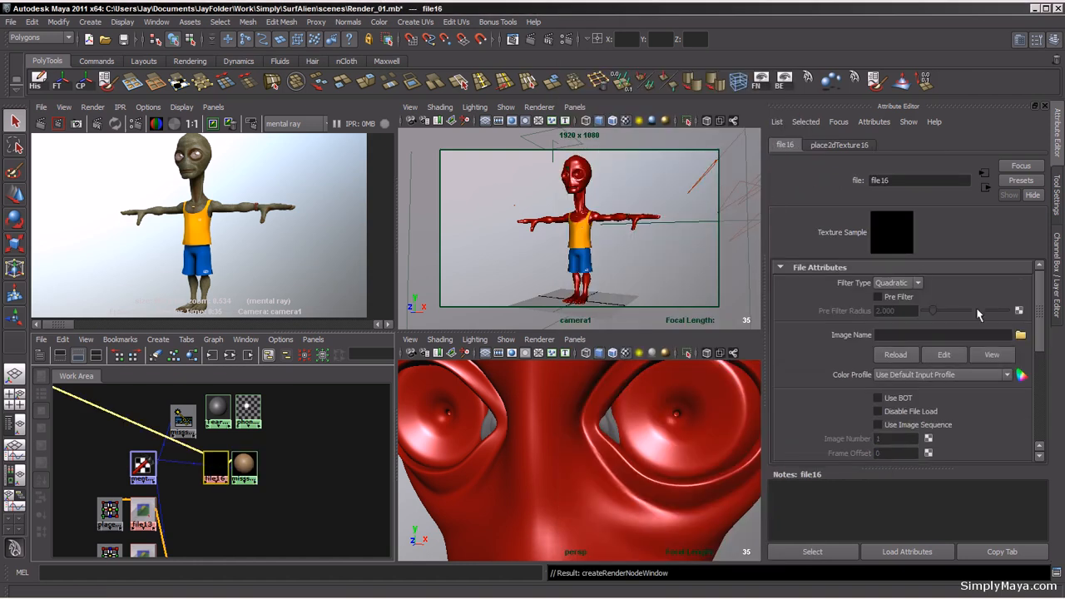
{"action": "left_click", "coordinate": [1020, 334]}
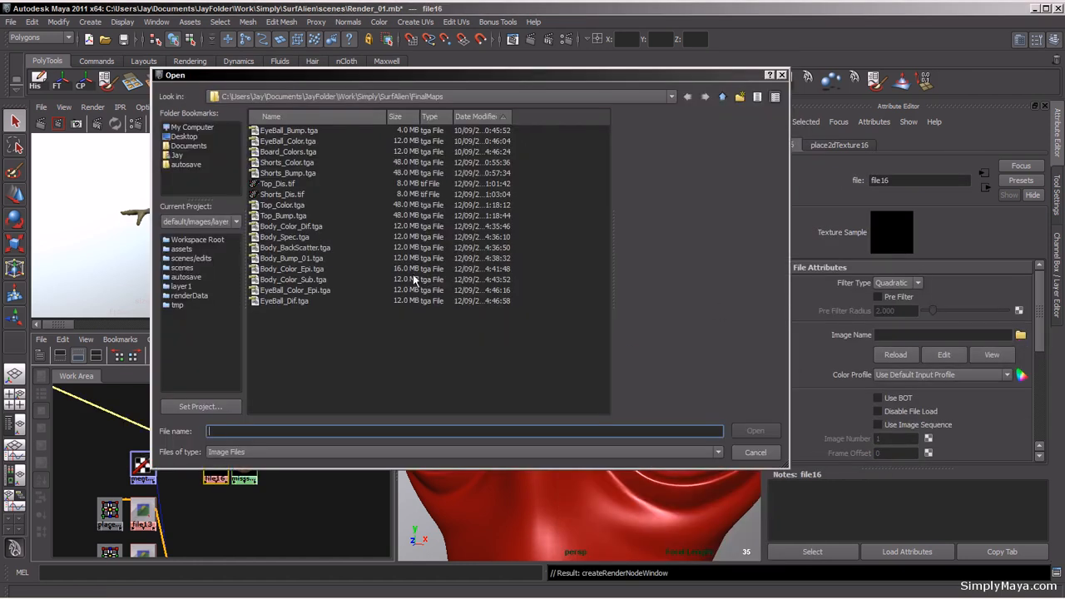
{"action": "left_click", "coordinate": [287, 302]}
{"action": "left_click", "coordinate": [757, 431]}
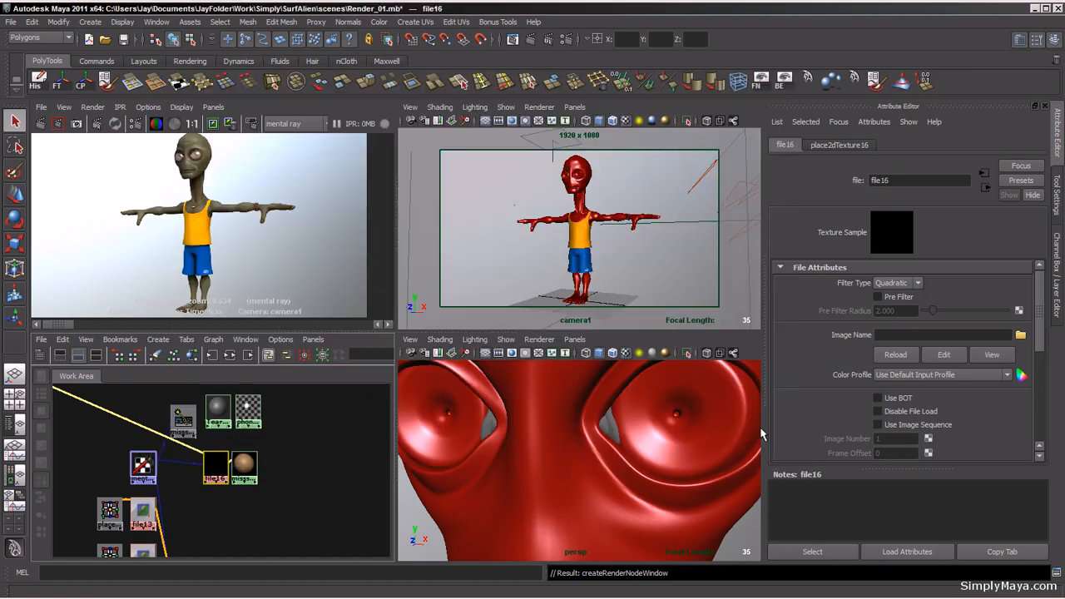
Step: Return to the eye shader and set its Diffuse Weight to 0.1
{"action": "left_click", "coordinate": [985, 187]}
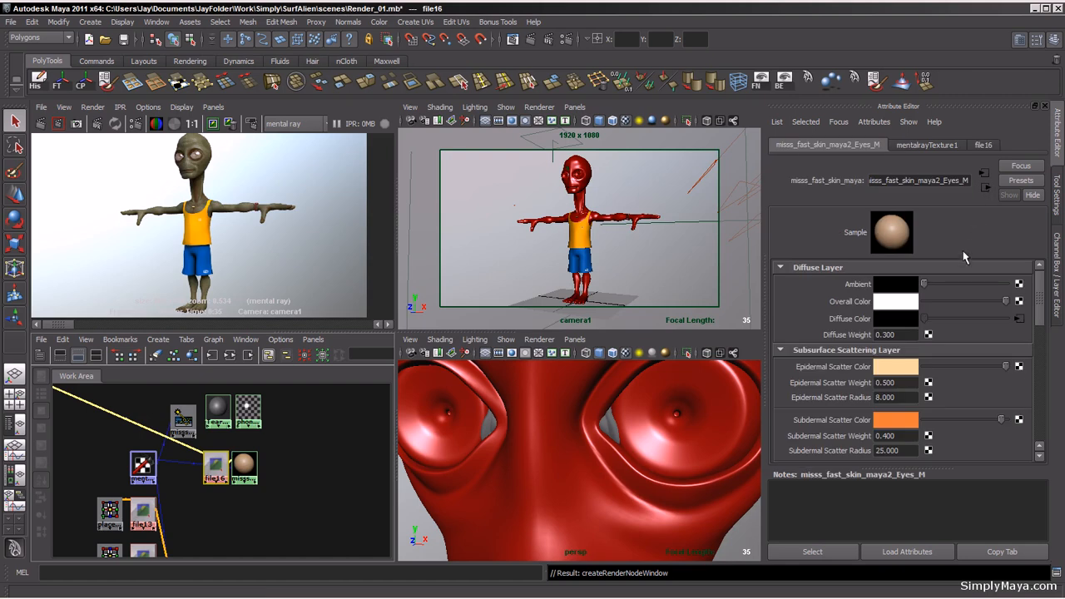
{"action": "scroll", "coordinate": [1038, 310], "scroll_direction": "down", "scroll_amount": 2}
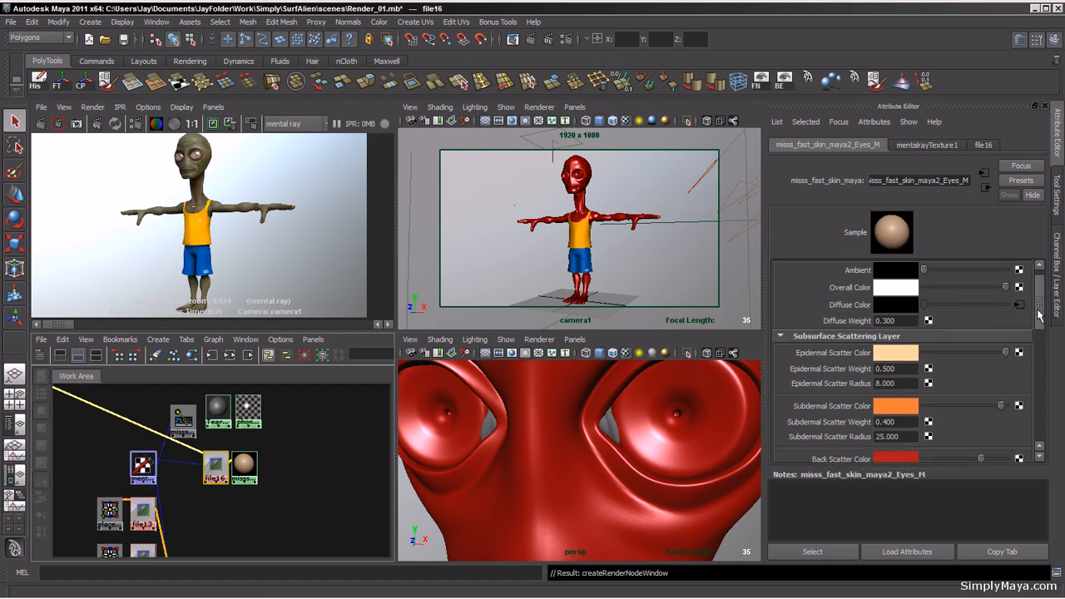
{"action": "scroll", "coordinate": [1037, 310], "scroll_direction": "up", "scroll_amount": 2}
{"action": "left_click_drag", "start_coordinate": [901, 334], "coordinate": [886, 339]}
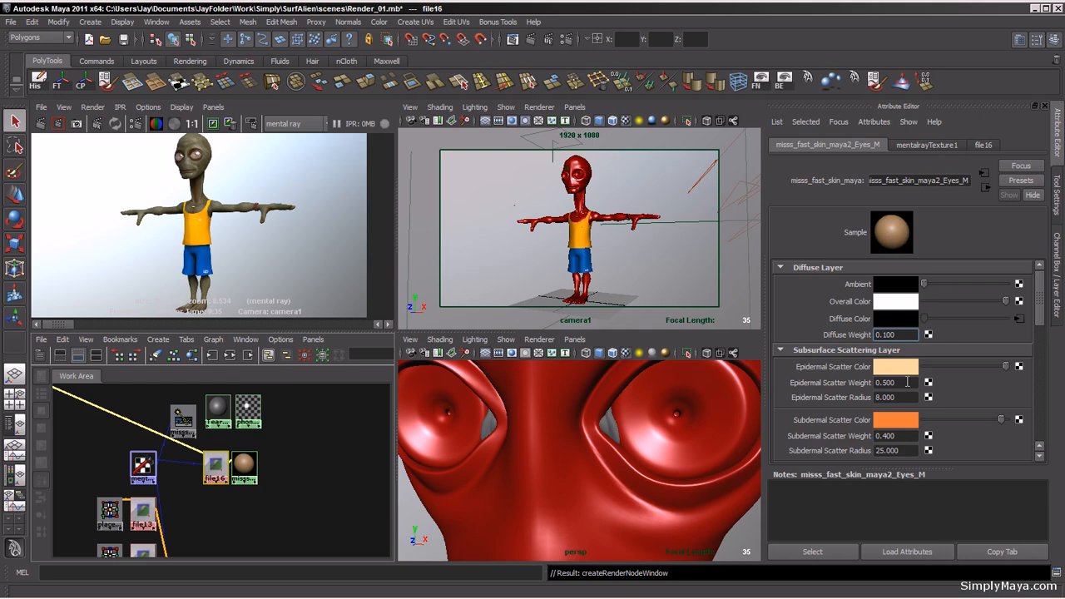
Step: Set the eye shader's Epidermal Scatter Weight to 0.8
{"action": "left_click", "coordinate": [907, 382]}
{"action": "left_click_drag", "start_coordinate": [908, 382], "coordinate": [884, 383]}
{"action": "type", "text": "800"}
{"action": "key", "text": "Return"}
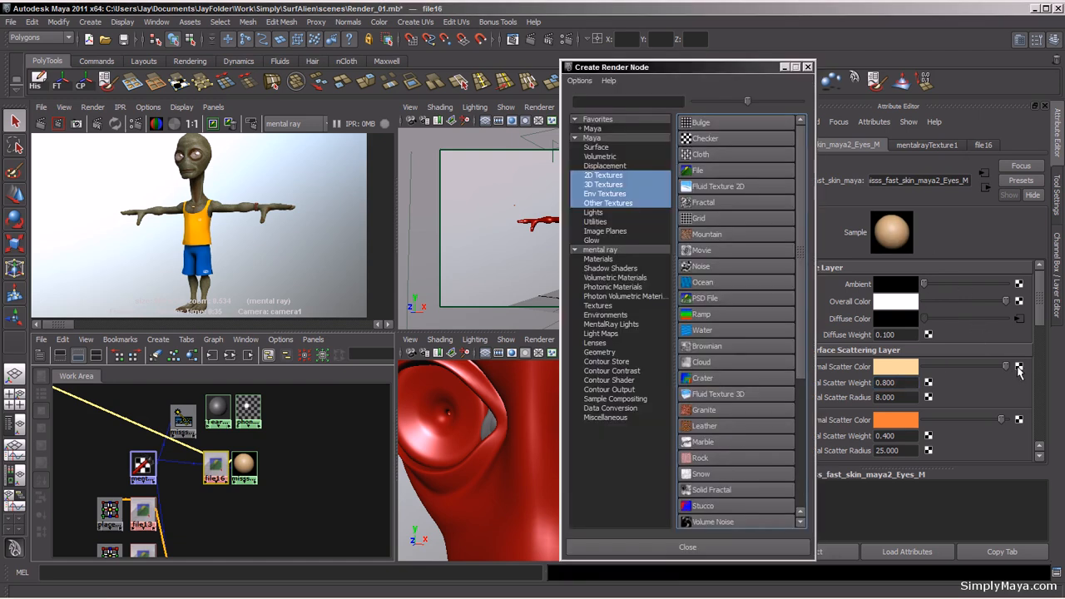
Step: Map a File texture using EyeBall_Color_Epi.tga to the eye shader's Epidermal Scatter Color
{"action": "left_click", "coordinate": [710, 183]}
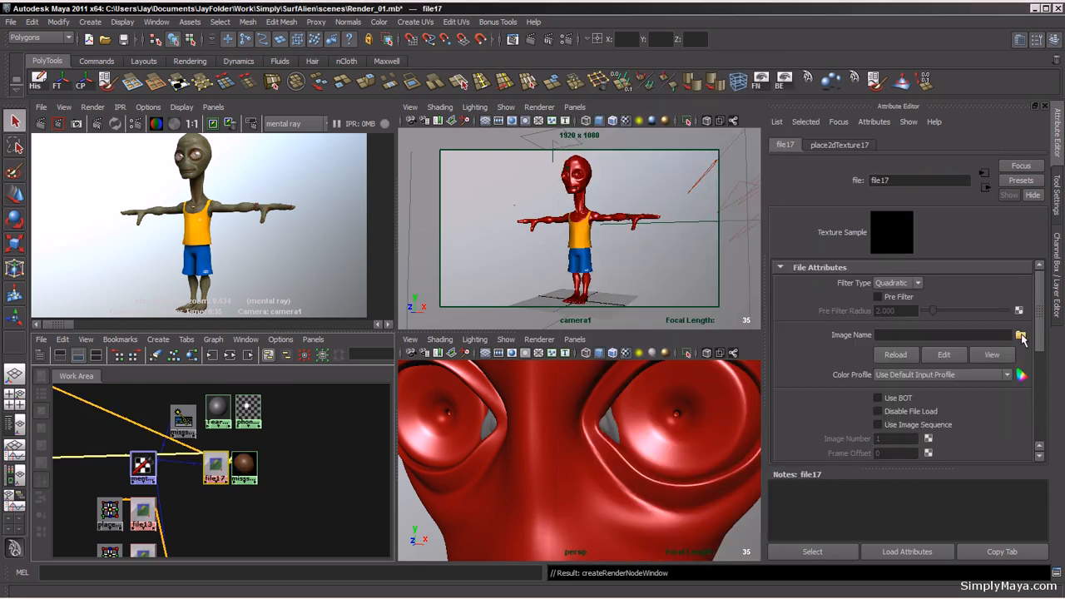
{"action": "left_click", "coordinate": [1022, 335]}
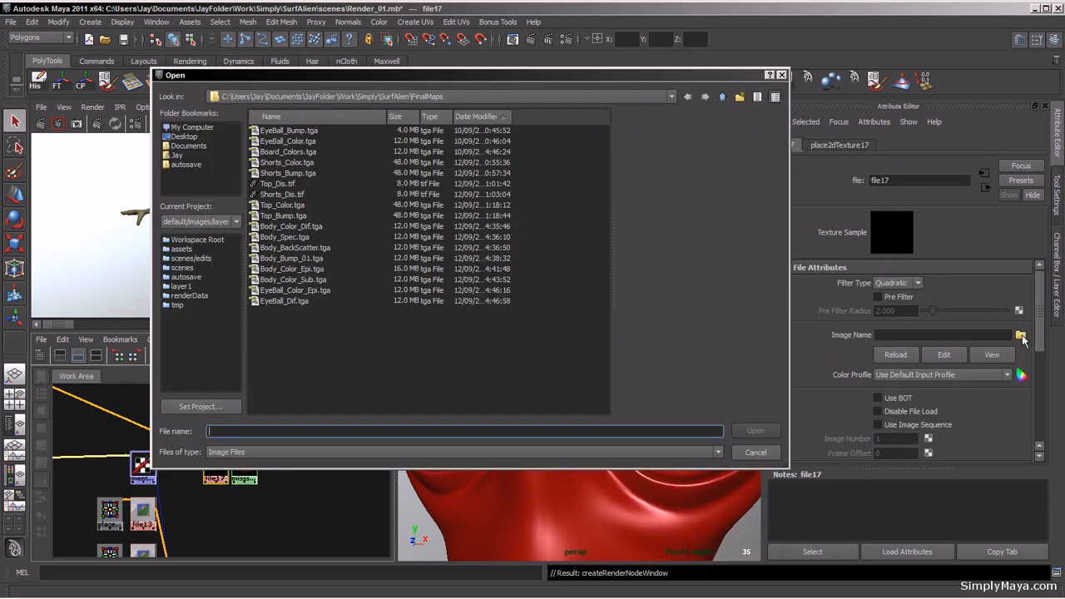
{"action": "left_click", "coordinate": [319, 290]}
{"action": "left_click", "coordinate": [746, 431]}
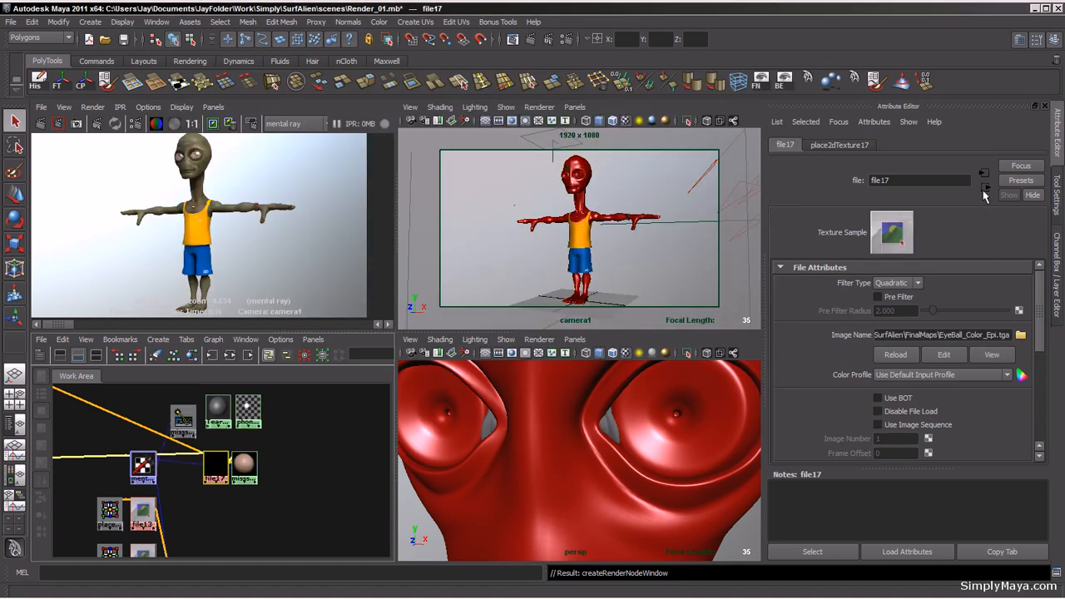
Step: Inspect the eye shader's diffuse file texture and its Filter Type options
{"action": "left_click", "coordinate": [984, 189]}
{"action": "left_click", "coordinate": [1019, 318]}
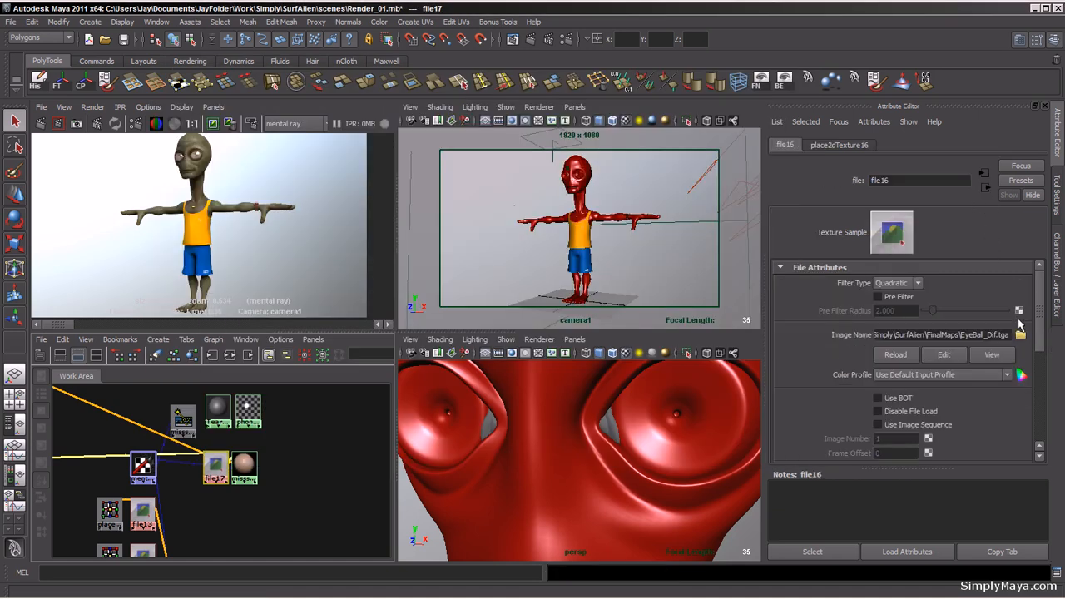
{"action": "left_click", "coordinate": [986, 189]}
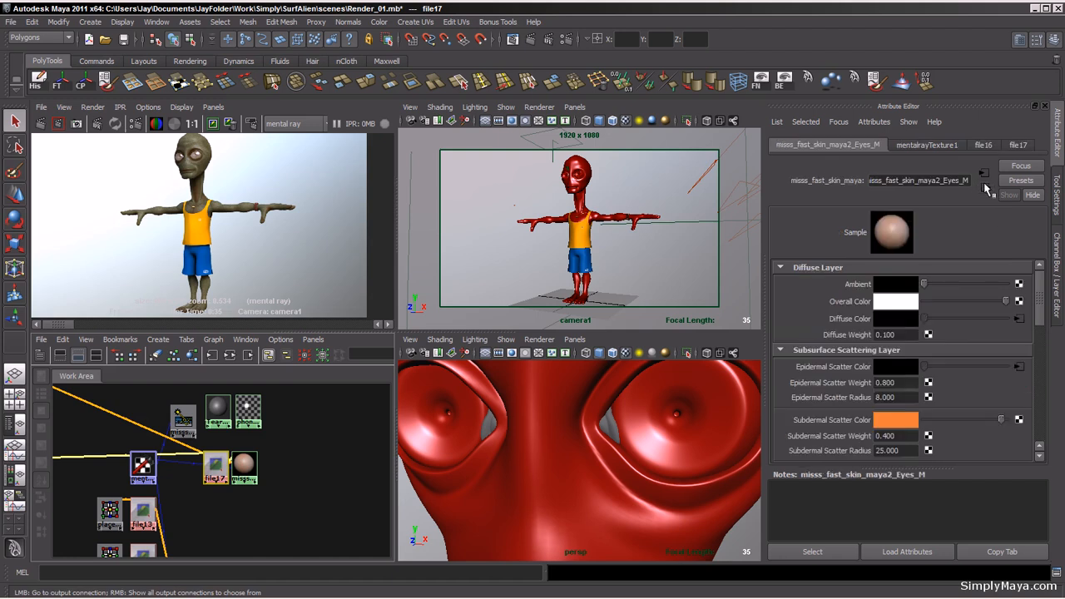
{"action": "left_click", "coordinate": [1019, 318]}
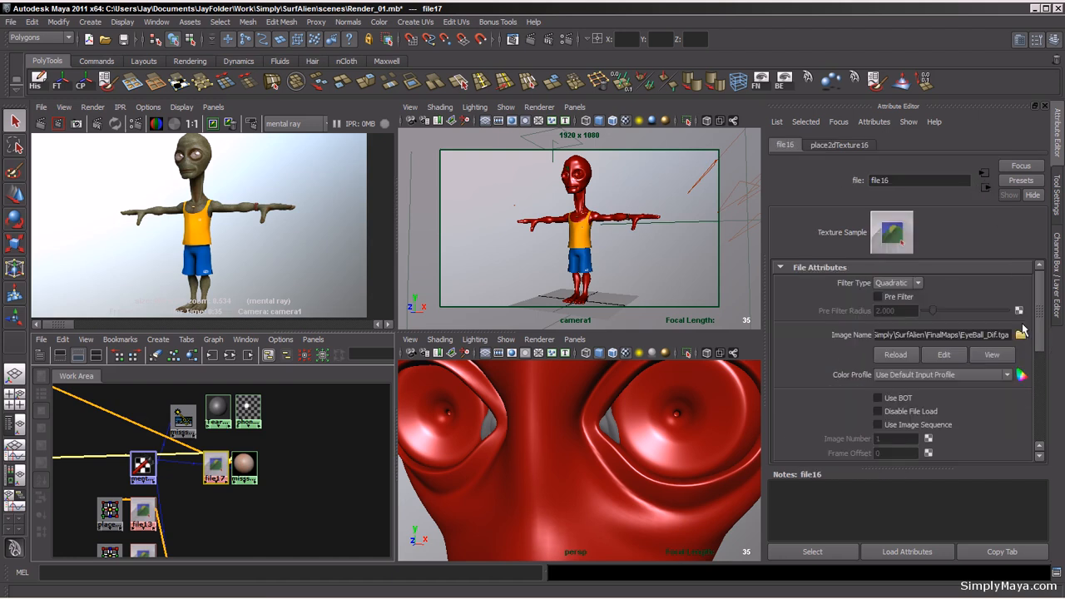
{"action": "left_click", "coordinate": [921, 285]}
{"action": "left_click", "coordinate": [984, 186]}
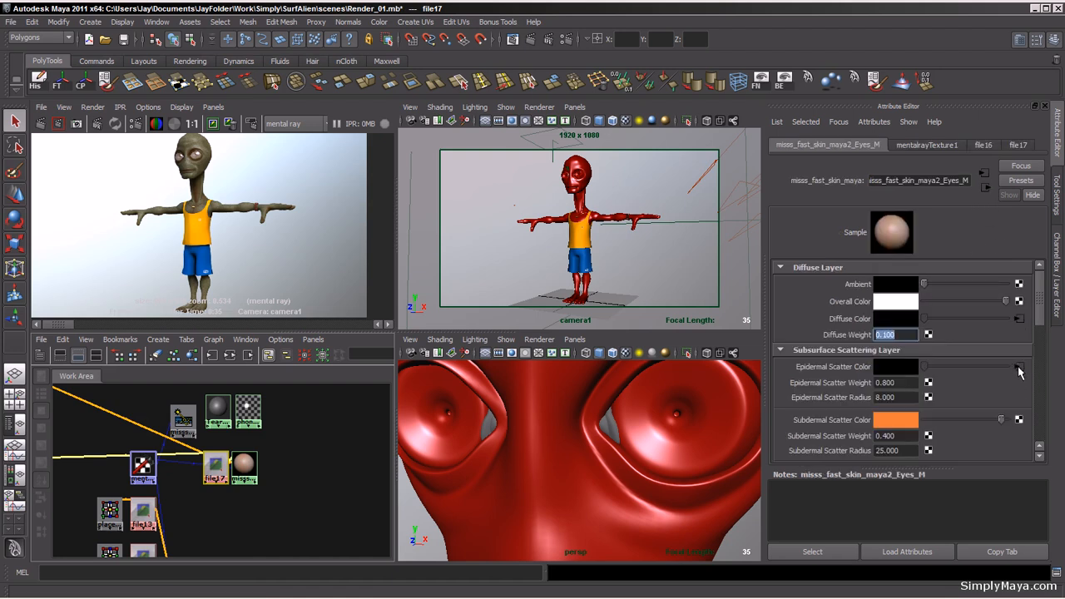
Step: Set the epidermal color file texture's Filter Type to Off
{"action": "left_click", "coordinate": [1019, 368]}
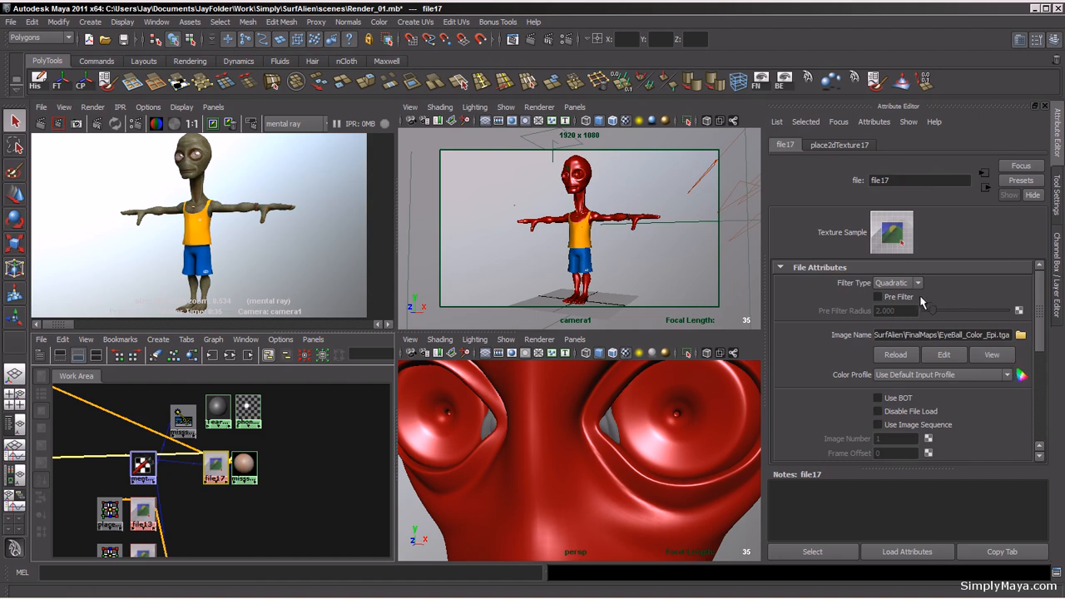
{"action": "left_click", "coordinate": [917, 283]}
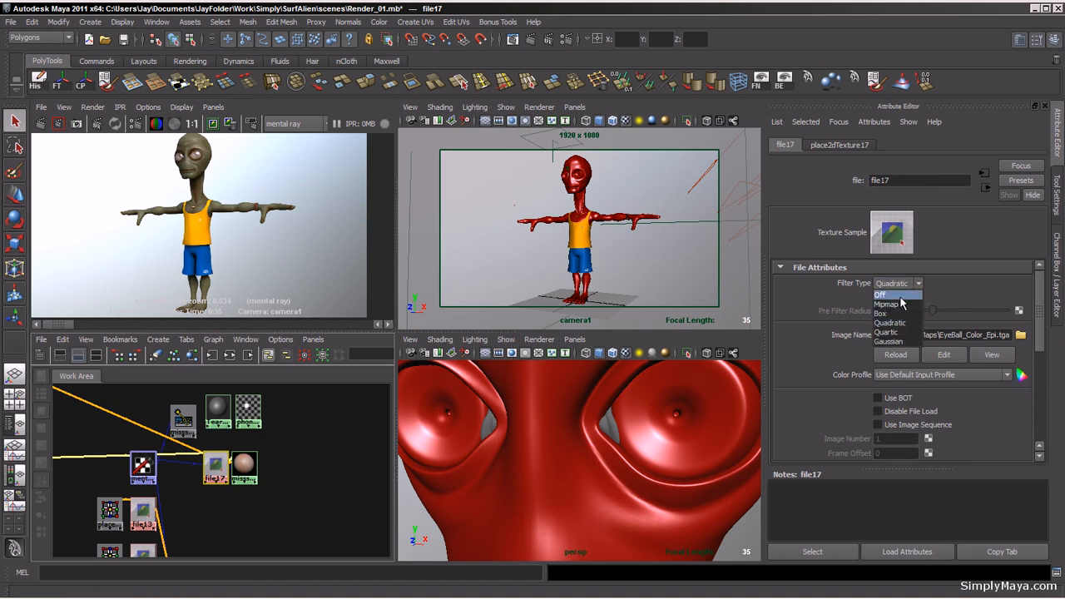
{"action": "left_click", "coordinate": [901, 296]}
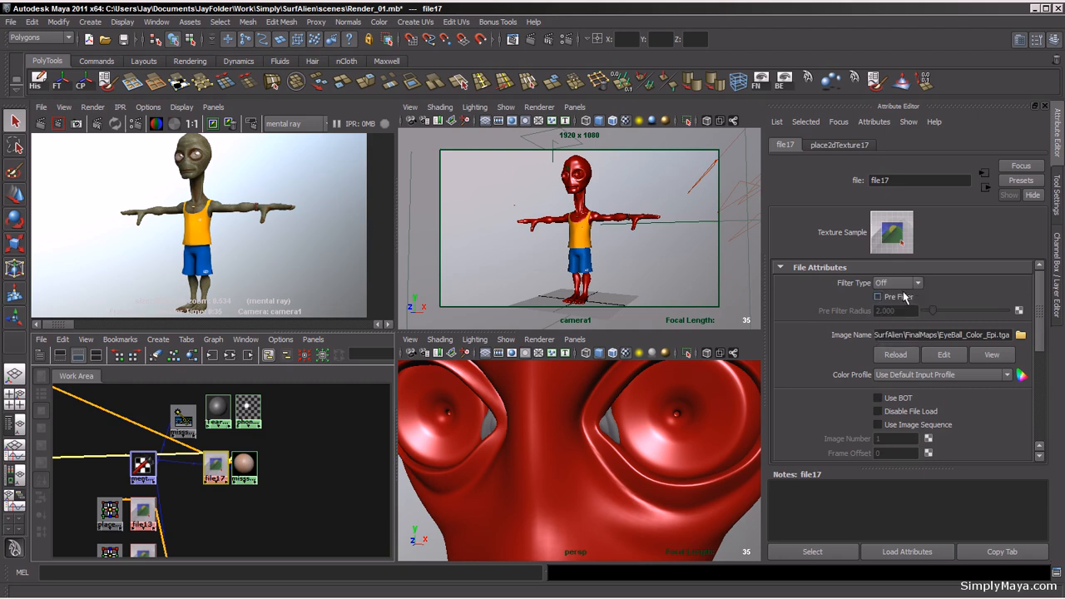
Step: Set the eye shader's Epidermal Scatter Radius to 2
{"action": "left_click", "coordinate": [984, 187]}
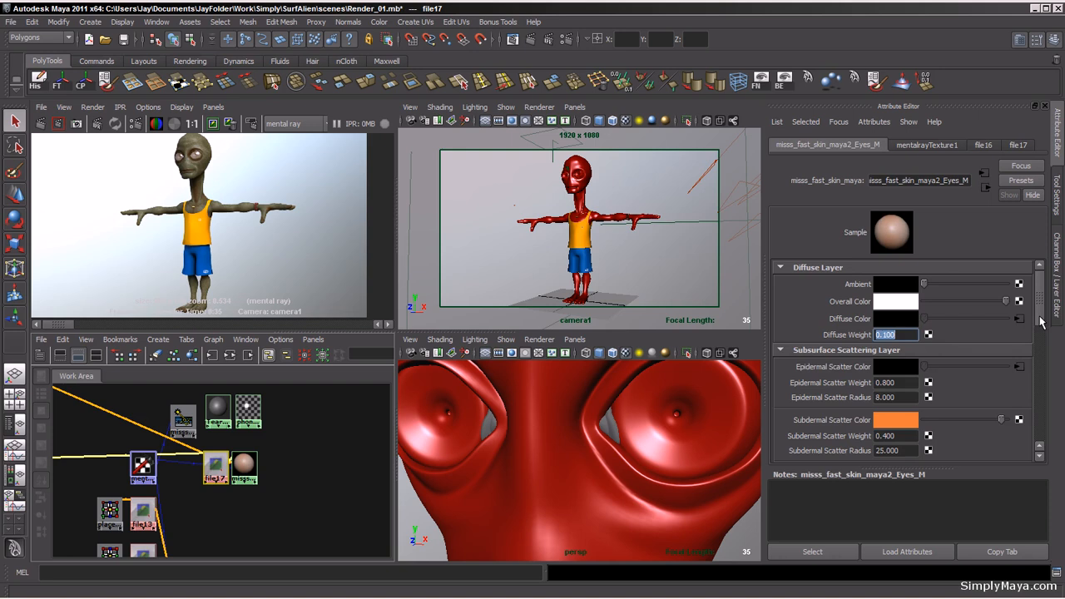
{"action": "left_click_drag", "start_coordinate": [1041, 302], "coordinate": [1043, 300]}
{"action": "left_click", "coordinate": [903, 397]}
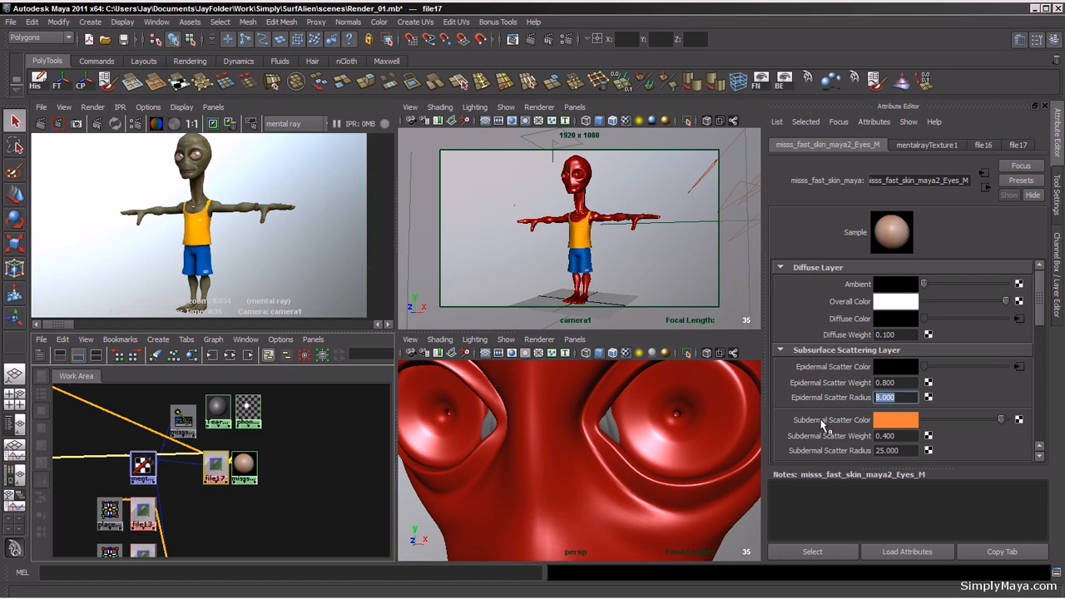
{"action": "type", "text": "2"}
{"action": "key", "text": "Return"}
{"action": "left_click_drag", "start_coordinate": [1039, 312], "coordinate": [1038, 329]}
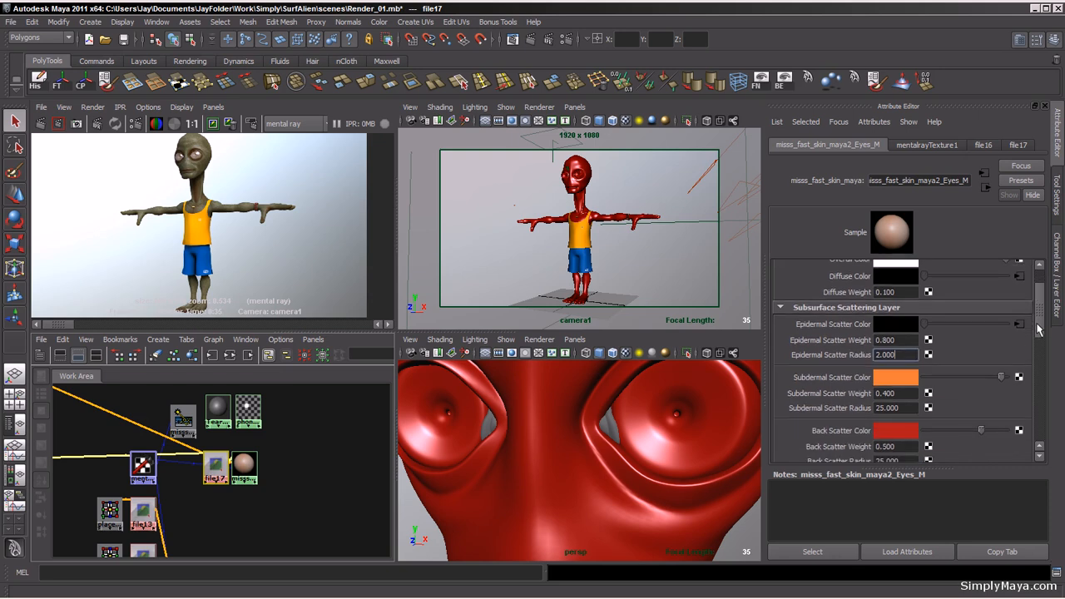
Step: Set the eye shader's Subdermal Scatter Weight to 0.2 and its Back Scatter Weight to 0.1
{"action": "left_click_drag", "start_coordinate": [898, 394], "coordinate": [884, 396]}
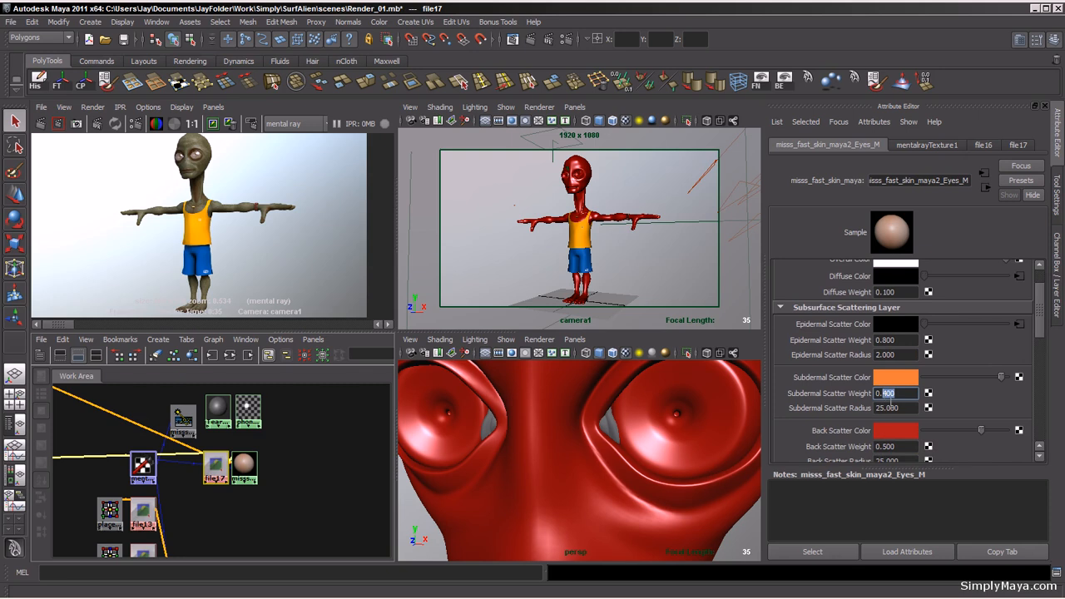
{"action": "type", "text": "2"}
{"action": "key", "text": "Return"}
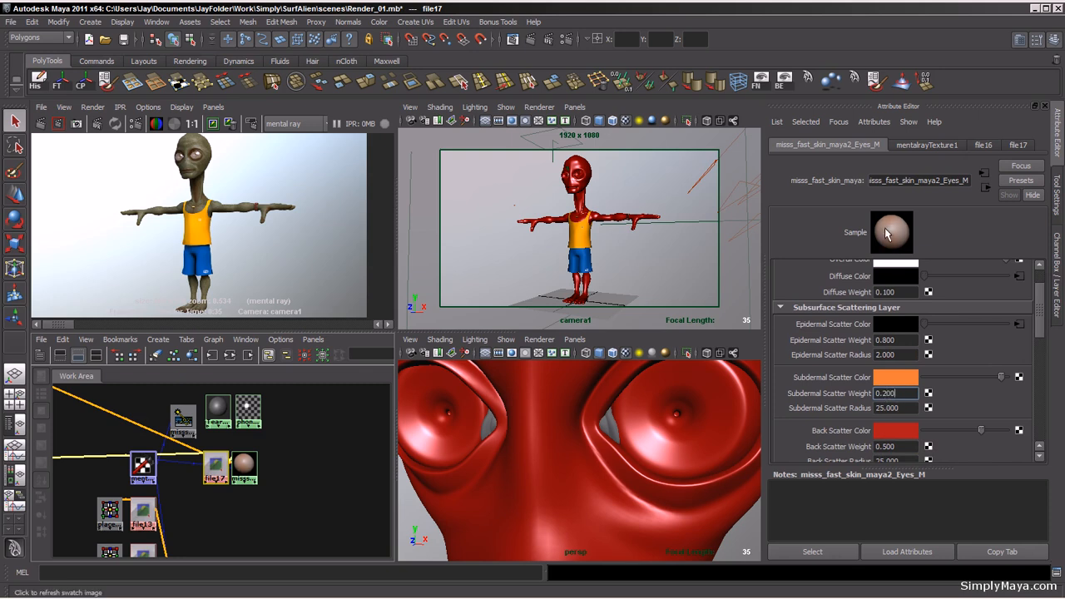
{"action": "left_click_drag", "start_coordinate": [1038, 313], "coordinate": [1039, 333]}
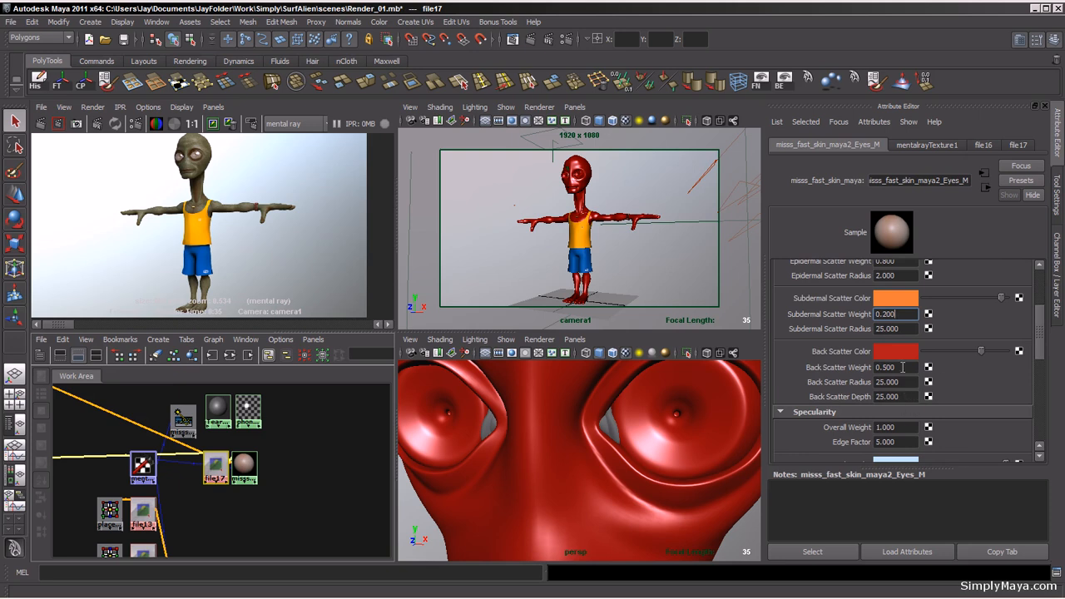
{"action": "left_click_drag", "start_coordinate": [903, 367], "coordinate": [886, 367]}
{"action": "type", "text": "100"}
{"action": "left_click_drag", "start_coordinate": [1038, 336], "coordinate": [1050, 289]}
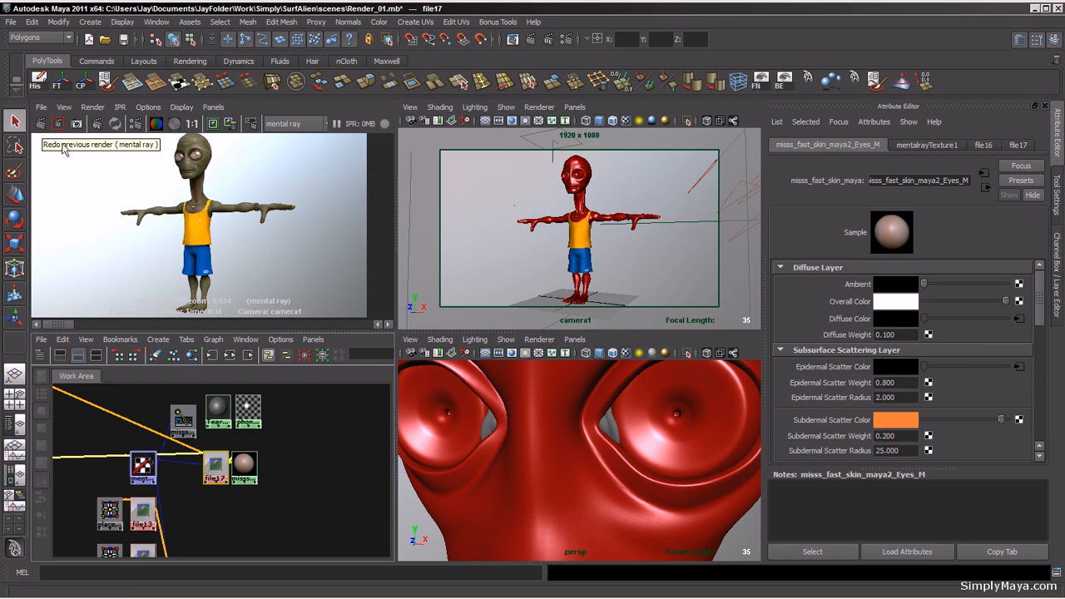
Step: Re-render the camera view with mental ray and examine the face and eyes closely in the enlarged render view
{"action": "left_click", "coordinate": [40, 126]}
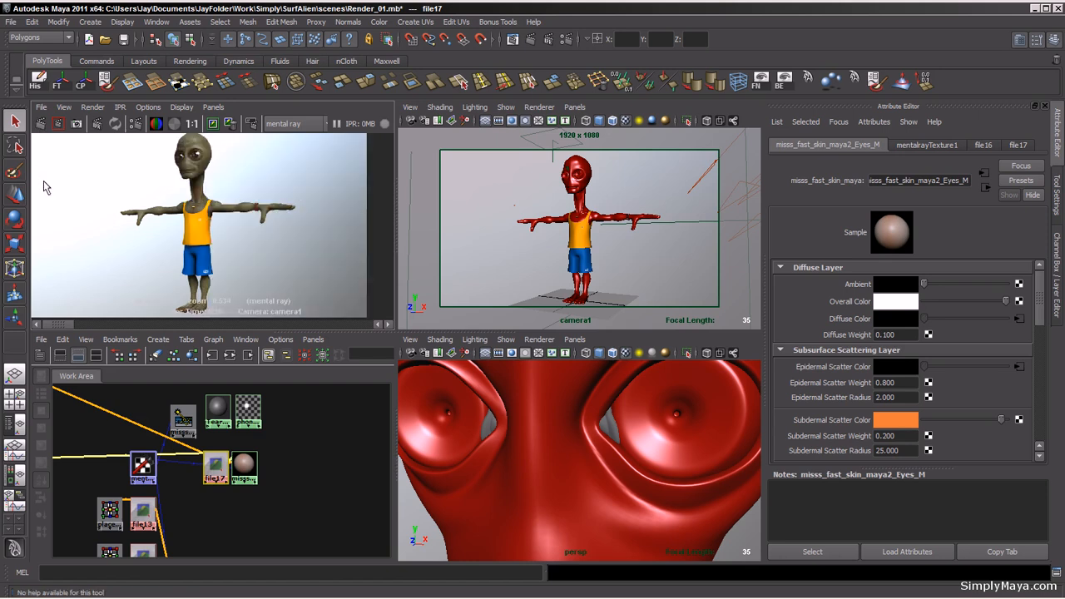
{"action": "left_click", "coordinate": [275, 188]}
{"action": "key", "text": "space"}
{"action": "middle_click_drag", "start_coordinate": [301, 249], "coordinate": [308, 327], "text": "alt"}
{"action": "right_click_drag", "start_coordinate": [262, 355], "coordinate": [723, 375], "text": "alt"}
{"action": "middle_click_drag", "start_coordinate": [368, 323], "coordinate": [430, 383], "text": "alt"}
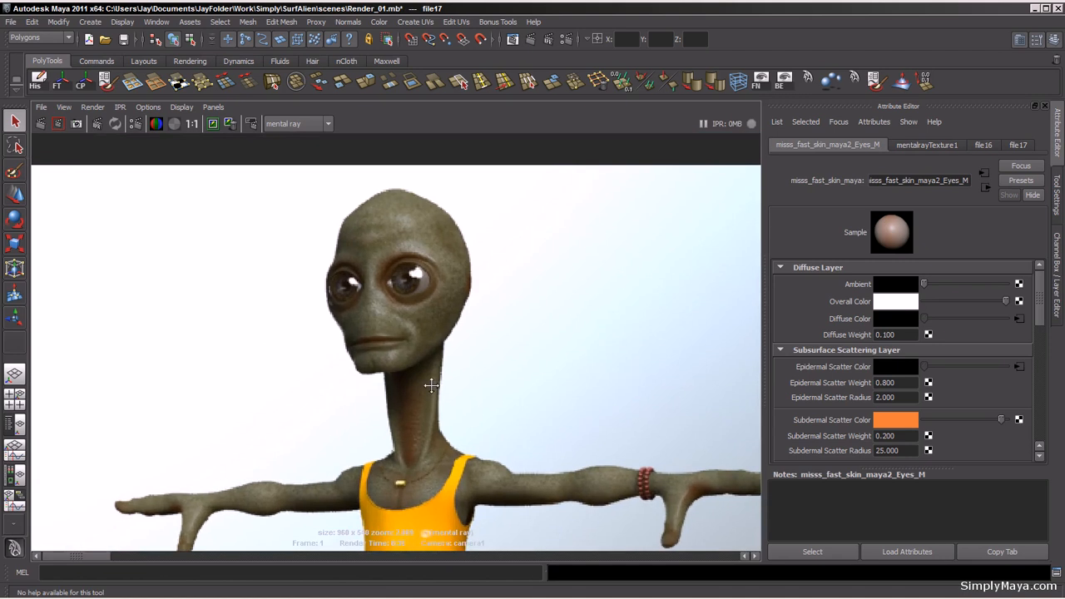
{"action": "right_click_drag", "start_coordinate": [428, 384], "coordinate": [745, 402], "text": "alt"}
{"action": "middle_click_drag", "start_coordinate": [465, 326], "coordinate": [456, 381], "text": "alt"}
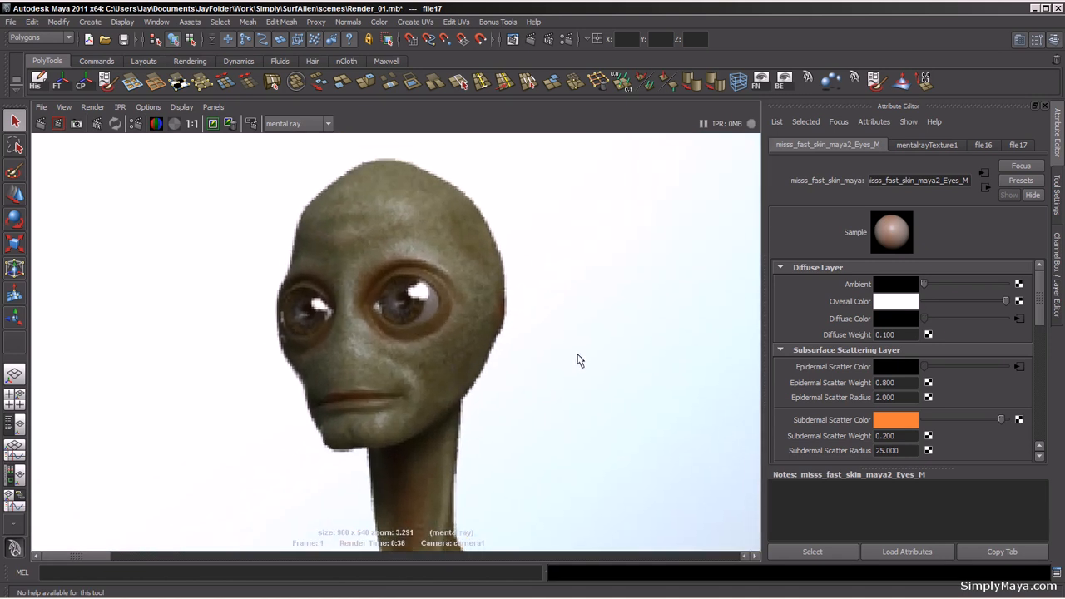
{"action": "right_click_drag", "start_coordinate": [578, 356], "coordinate": [54, 326], "text": "alt"}
{"action": "middle_click_drag", "start_coordinate": [450, 380], "coordinate": [452, 287], "text": "alt"}
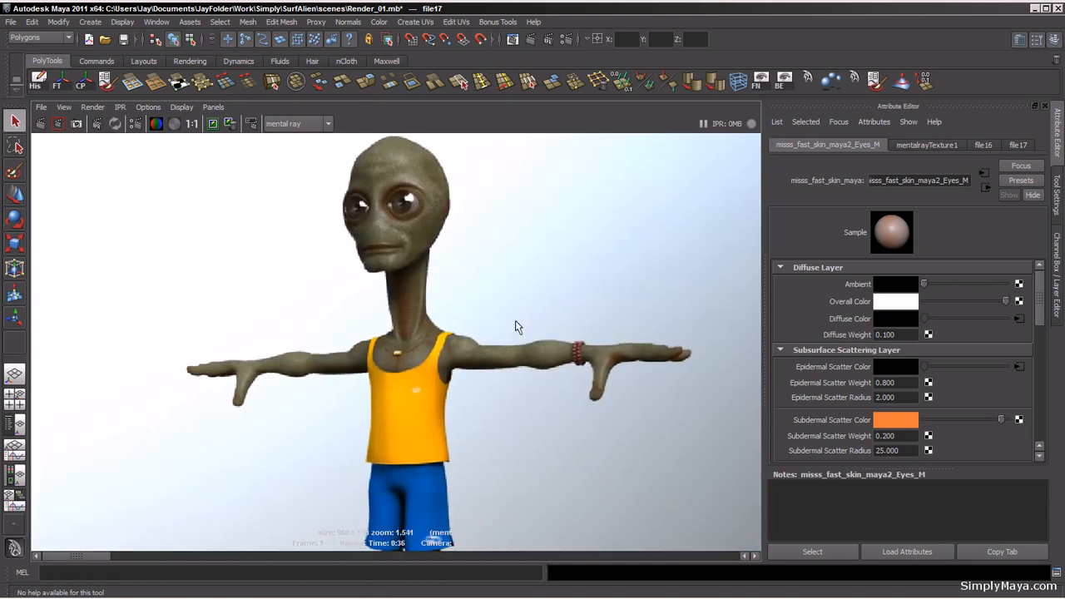
{"action": "right_click_drag", "start_coordinate": [519, 325], "coordinate": [299, 311], "text": "alt"}
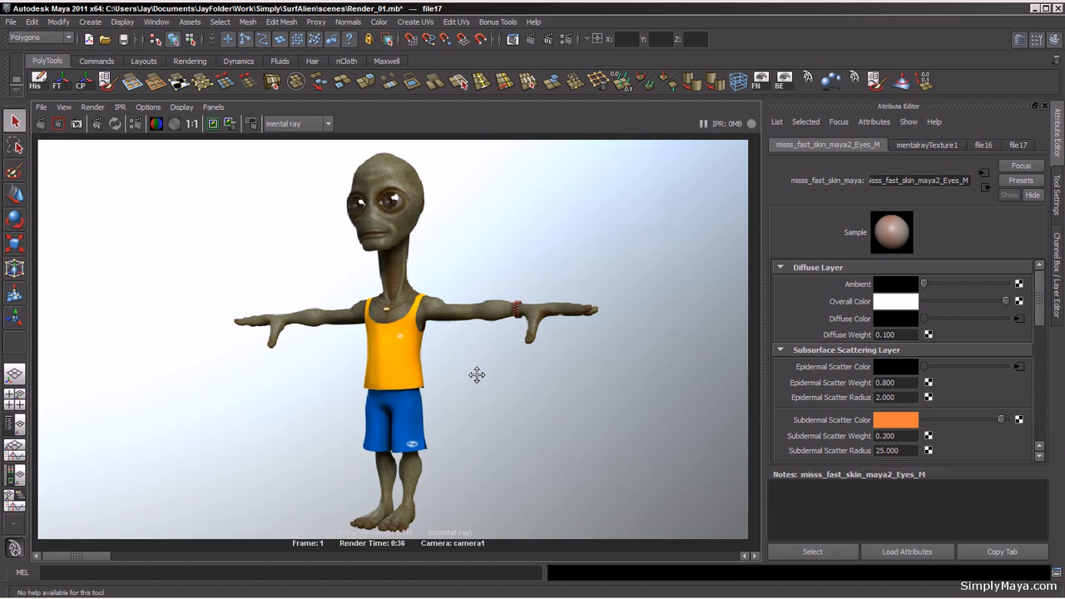
{"action": "right_click_drag", "start_coordinate": [477, 376], "coordinate": [490, 394], "text": "alt"}
{"action": "middle_click_drag", "start_coordinate": [490, 395], "coordinate": [456, 466], "text": "alt"}
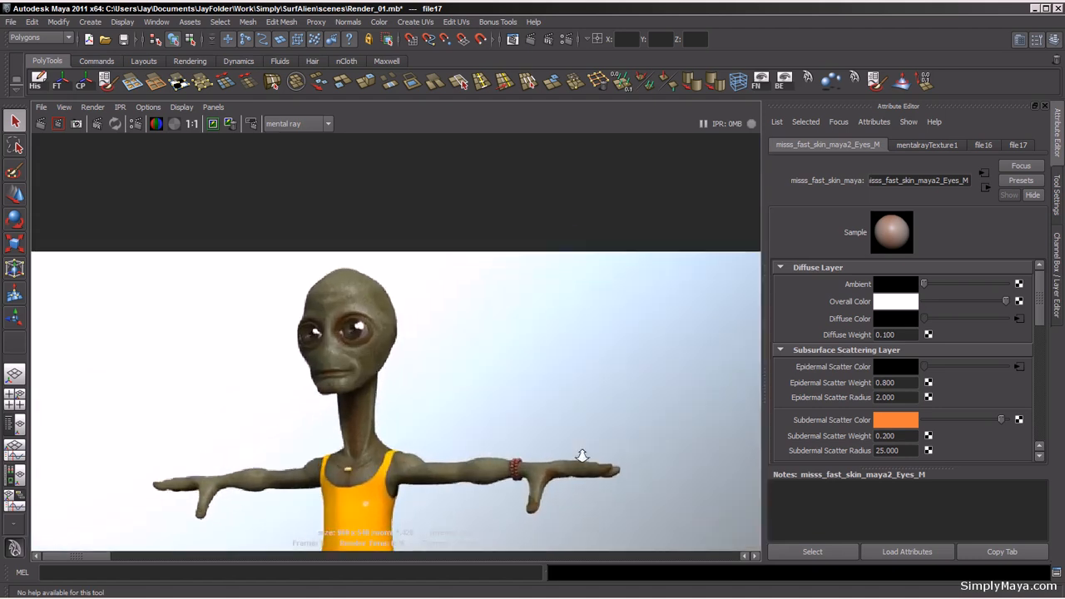
{"action": "right_click_drag", "start_coordinate": [456, 466], "coordinate": [682, 435], "text": "alt"}
{"action": "middle_click_drag", "start_coordinate": [431, 463], "coordinate": [483, 340], "text": "alt"}
{"action": "middle_click_drag", "start_coordinate": [488, 428], "coordinate": [485, 492], "text": "alt"}
{"action": "right_click_drag", "start_coordinate": [406, 374], "coordinate": [516, 384], "text": "alt"}
{"action": "middle_click_drag", "start_coordinate": [368, 320], "coordinate": [413, 355], "text": "alt"}
{"action": "right_click_drag", "start_coordinate": [400, 359], "coordinate": [389, 388], "text": "alt"}
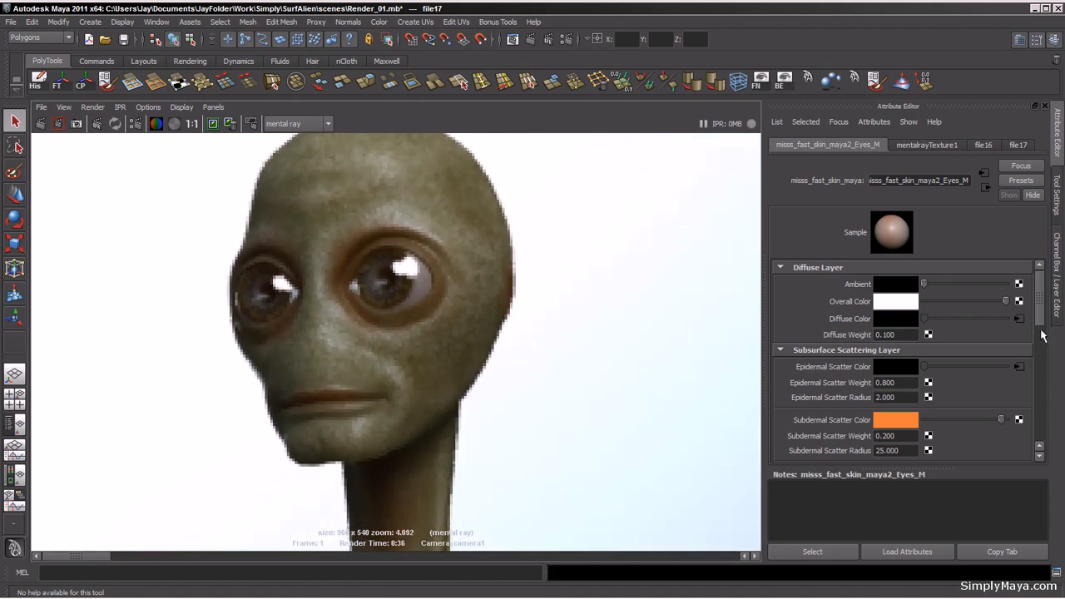
Step: Set the eye shader's Specularity Overall Weight to 0
{"action": "left_click_drag", "start_coordinate": [1042, 333], "coordinate": [1040, 370]}
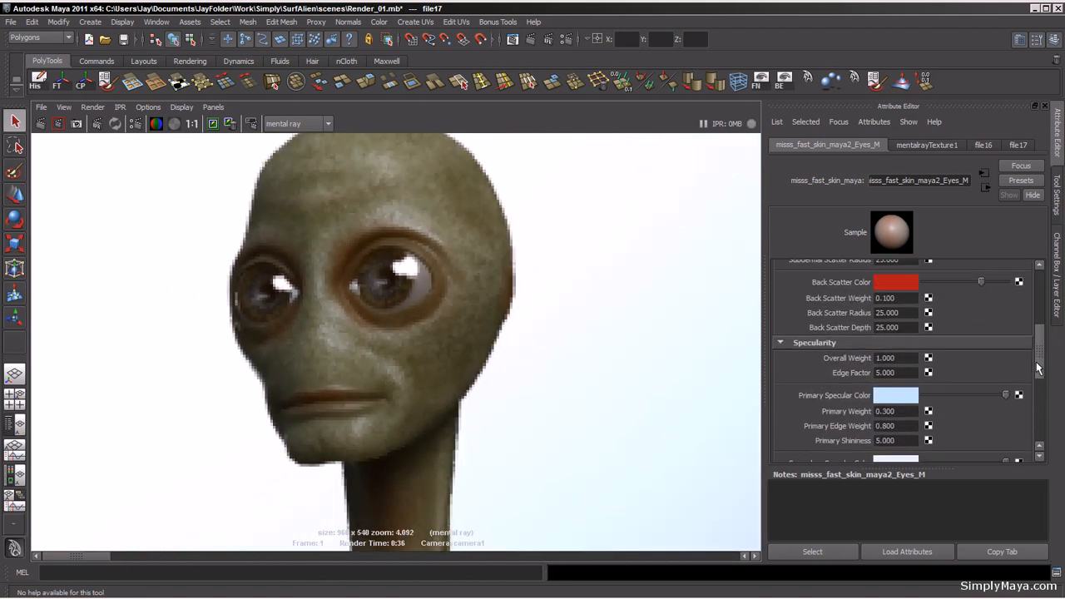
{"action": "left_click", "coordinate": [898, 358]}
{"action": "type", "text": "0"}
{"action": "key", "text": "Return"}
Step: Render a region around the eyes and inspect the result before restoring the four-panel layout
{"action": "right_click_drag", "start_coordinate": [469, 321], "coordinate": [88, 316], "text": "alt"}
{"action": "middle_click_drag", "start_coordinate": [418, 398], "coordinate": [411, 346], "text": "alt"}
{"action": "left_click_drag", "start_coordinate": [257, 214], "coordinate": [465, 307]}
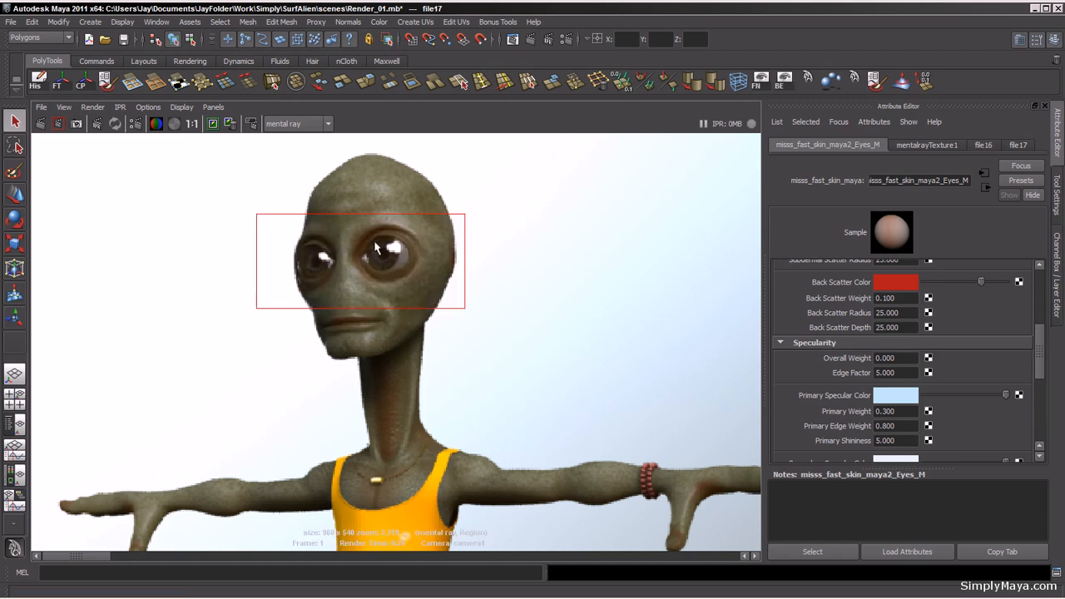
{"action": "right_click_drag", "start_coordinate": [349, 342], "coordinate": [836, 397], "text": "alt"}
{"action": "middle_click_drag", "start_coordinate": [401, 256], "coordinate": [440, 414], "text": "alt"}
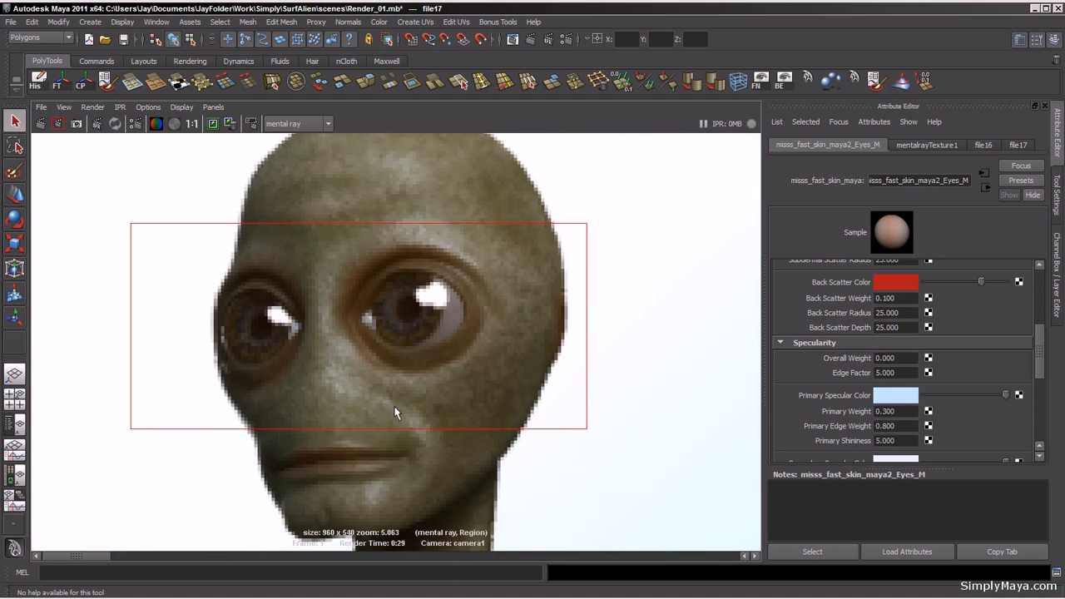
{"action": "right_click_drag", "start_coordinate": [576, 385], "coordinate": [324, 372], "text": "alt"}
{"action": "key", "text": "space"}
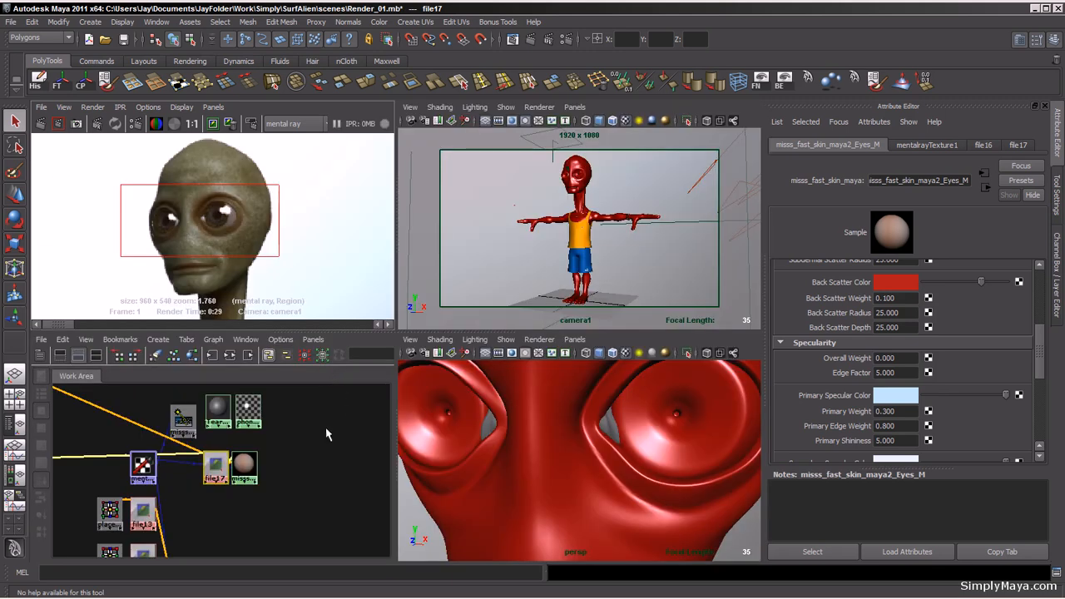
Step: Open the tearduct's Tearducts_M Phong material and set its Color by sampling a brown skin tone from the render
{"action": "left_click", "coordinate": [606, 432]}
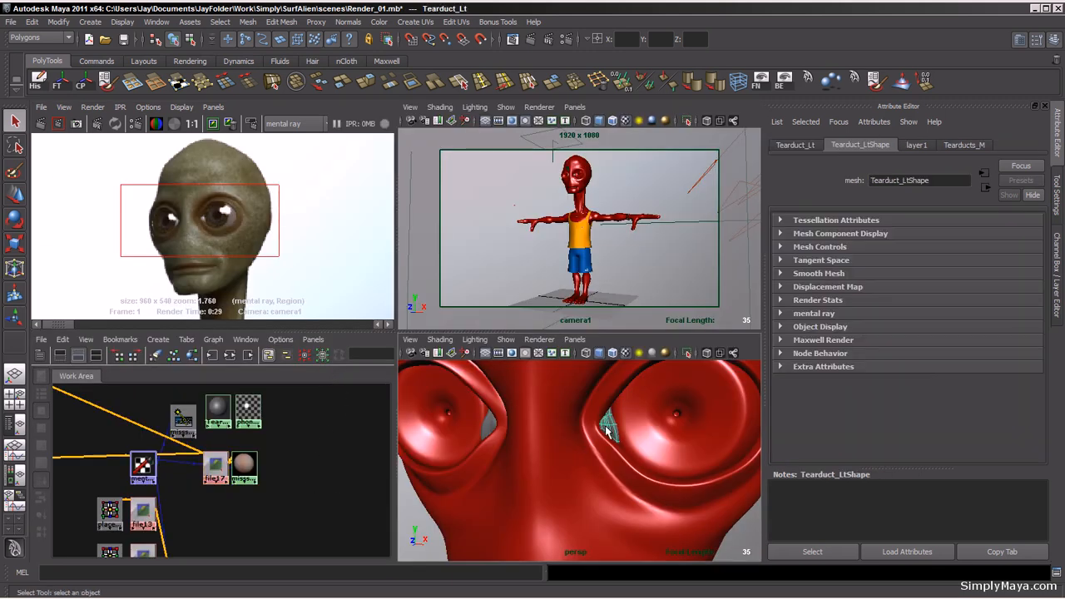
{"action": "left_click", "coordinate": [228, 355]}
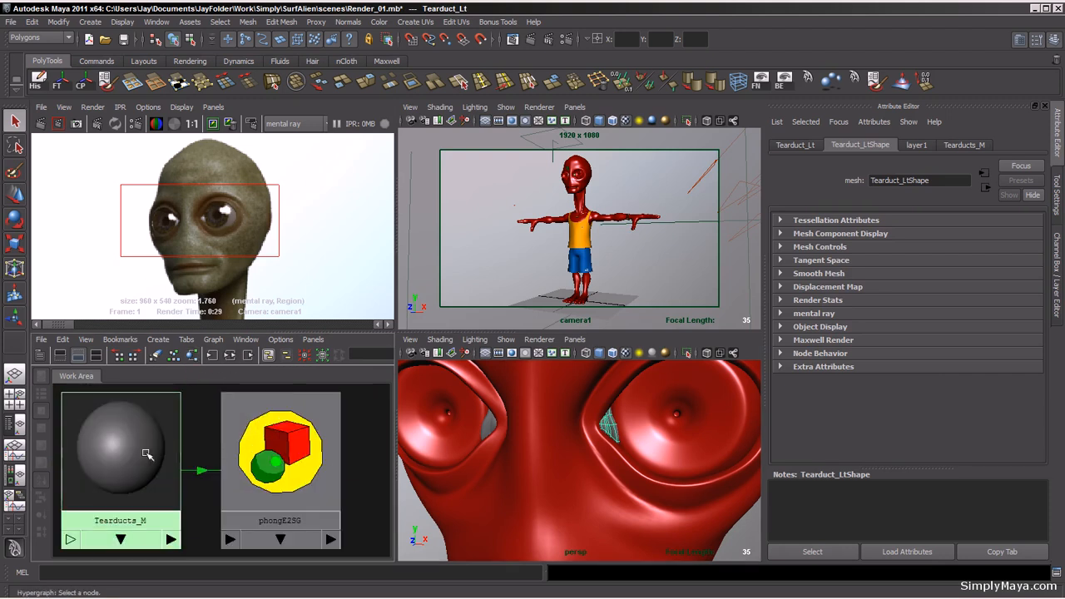
{"action": "left_click", "coordinate": [122, 454]}
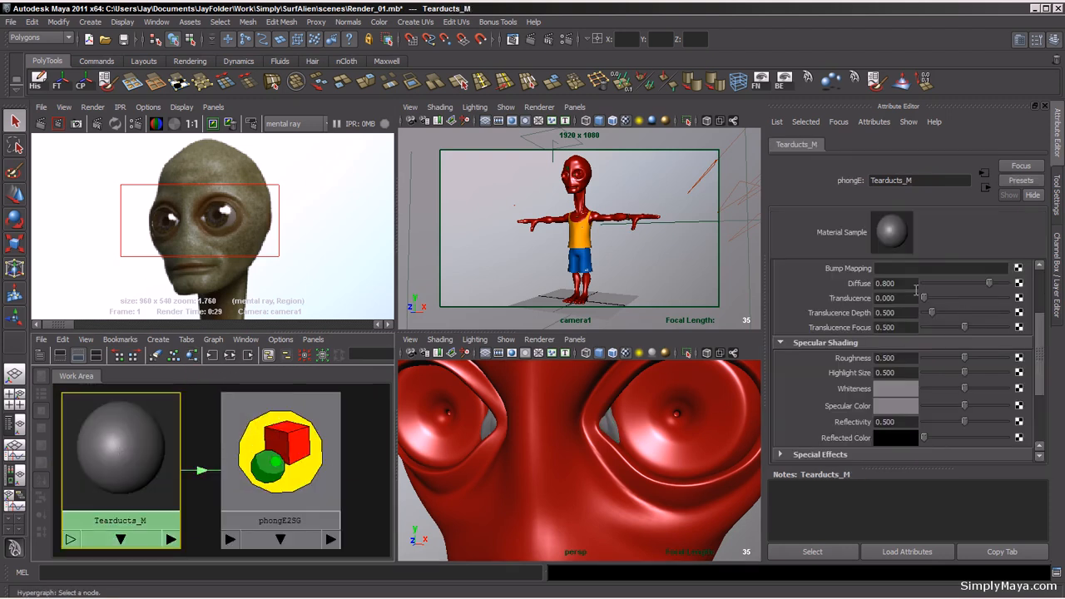
{"action": "left_click_drag", "start_coordinate": [1039, 341], "coordinate": [1038, 291]}
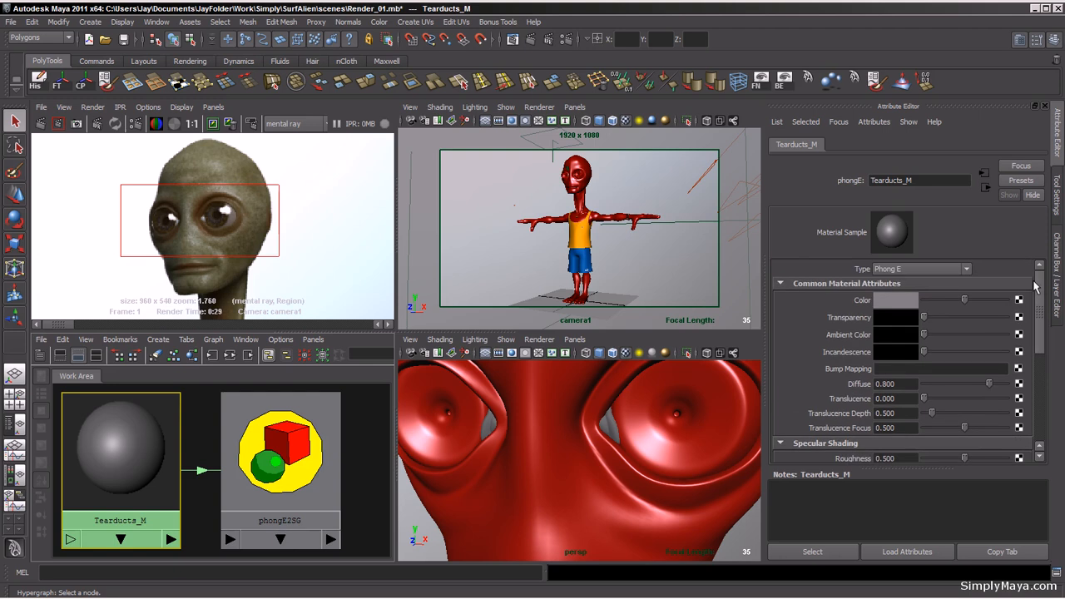
{"action": "left_click", "coordinate": [887, 309]}
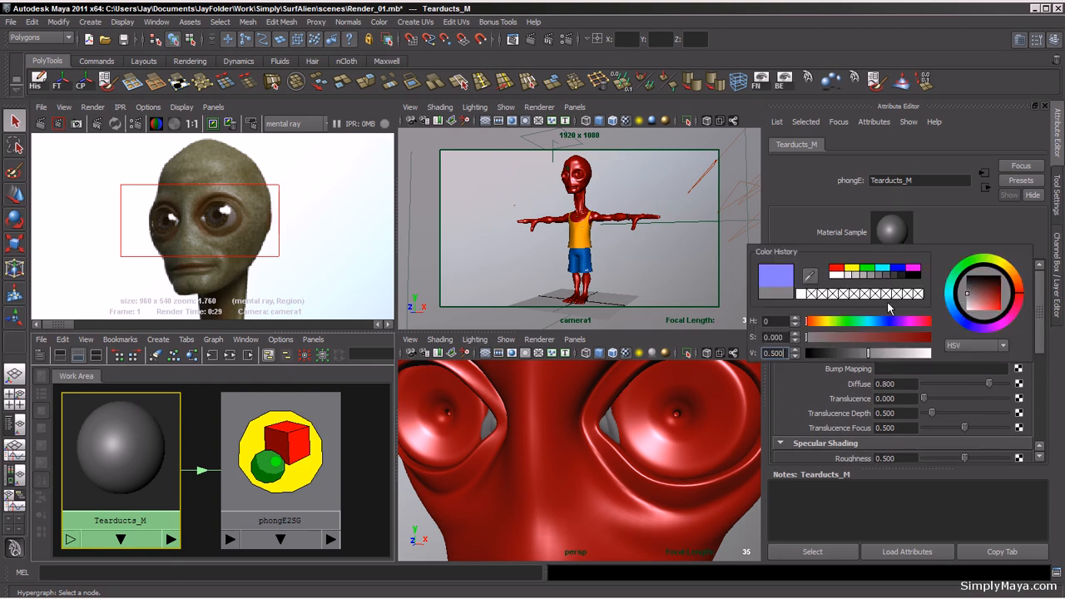
{"action": "left_click", "coordinate": [810, 279]}
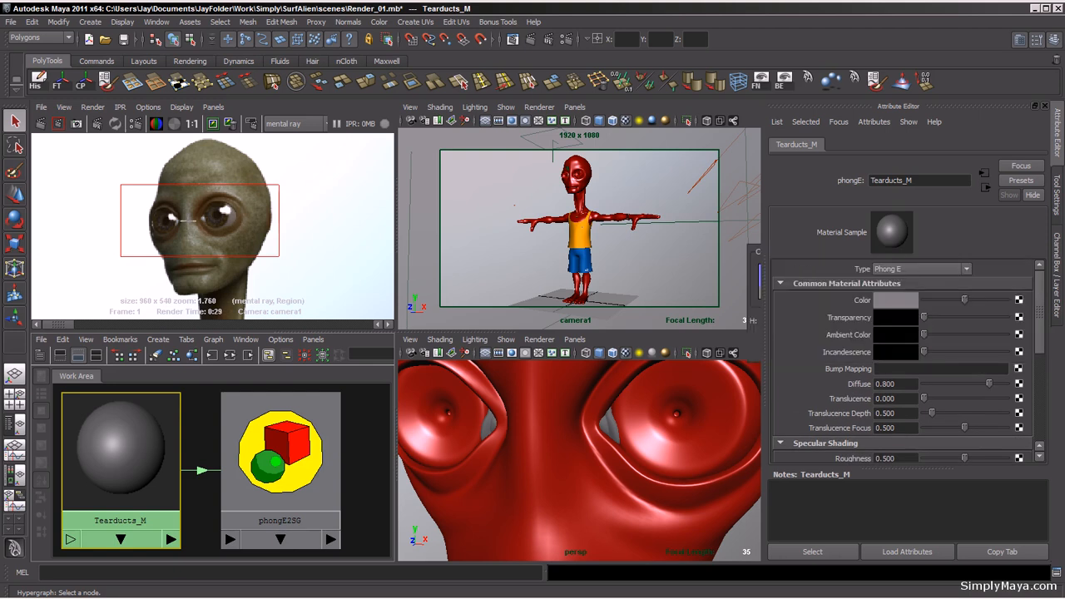
{"action": "left_click", "coordinate": [363, 273]}
{"action": "scroll", "coordinate": [316, 286], "scroll_direction": "up", "scroll_amount": 5}
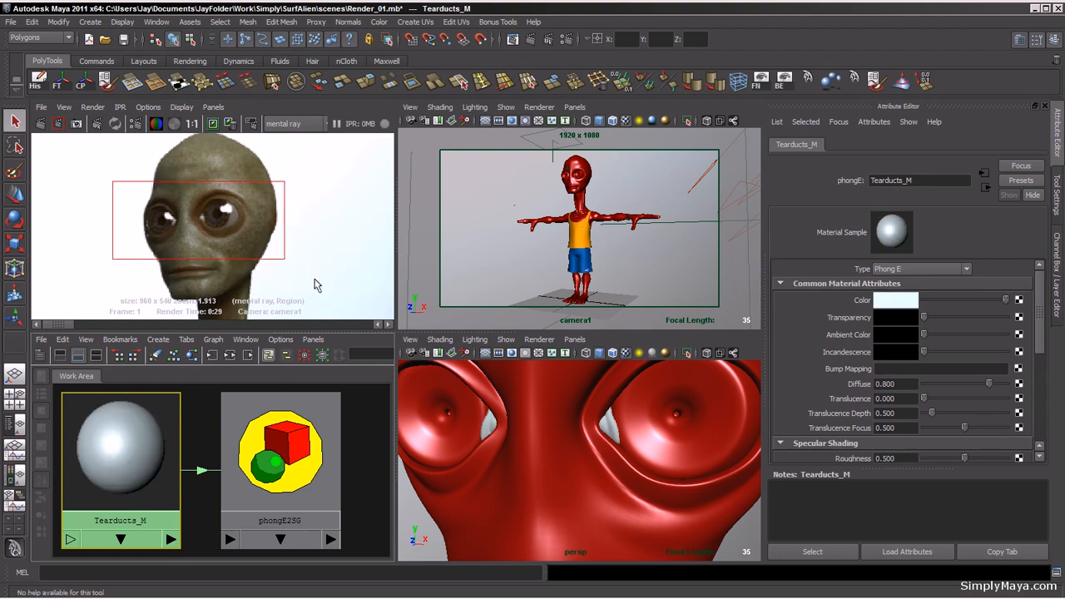
{"action": "right_click_drag", "start_coordinate": [299, 248], "coordinate": [273, 231], "text": "alt"}
{"action": "middle_click_drag", "start_coordinate": [273, 232], "coordinate": [302, 260], "text": "alt"}
{"action": "left_click", "coordinate": [888, 305]}
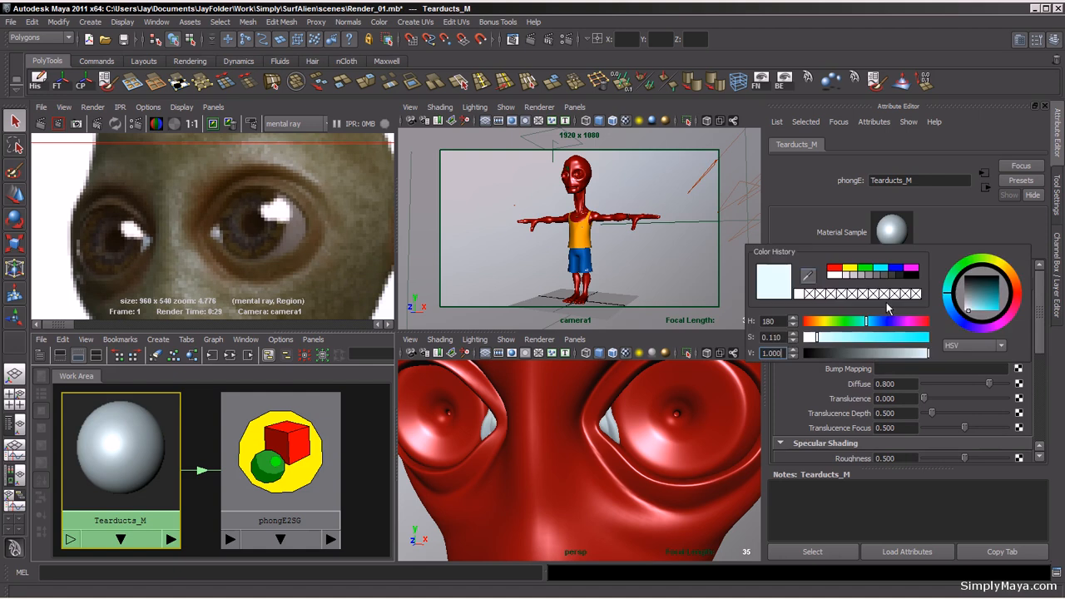
{"action": "left_click", "coordinate": [809, 278]}
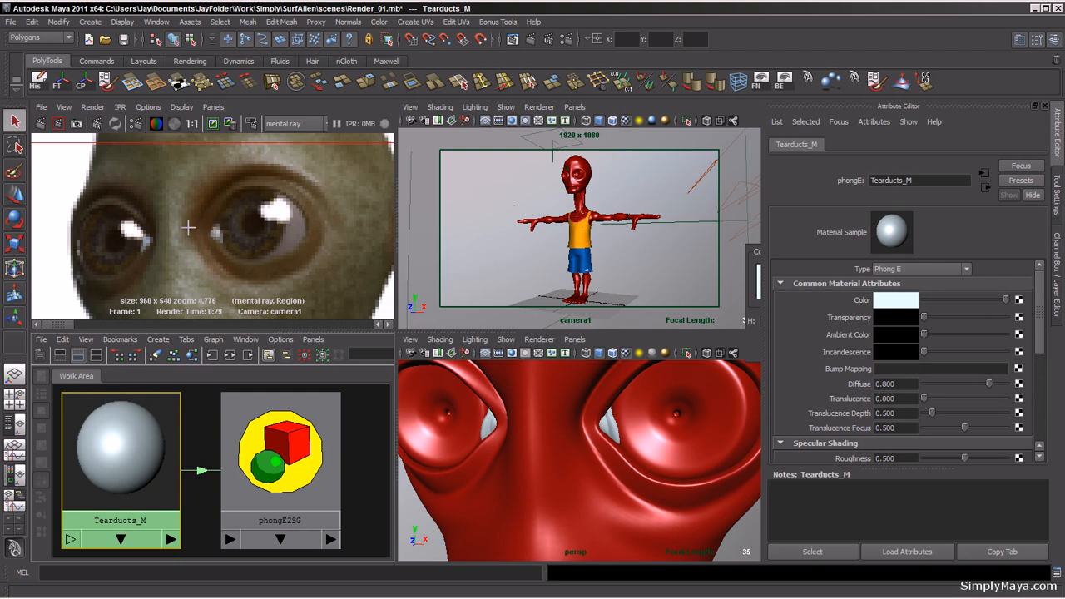
{"action": "left_click", "coordinate": [187, 227]}
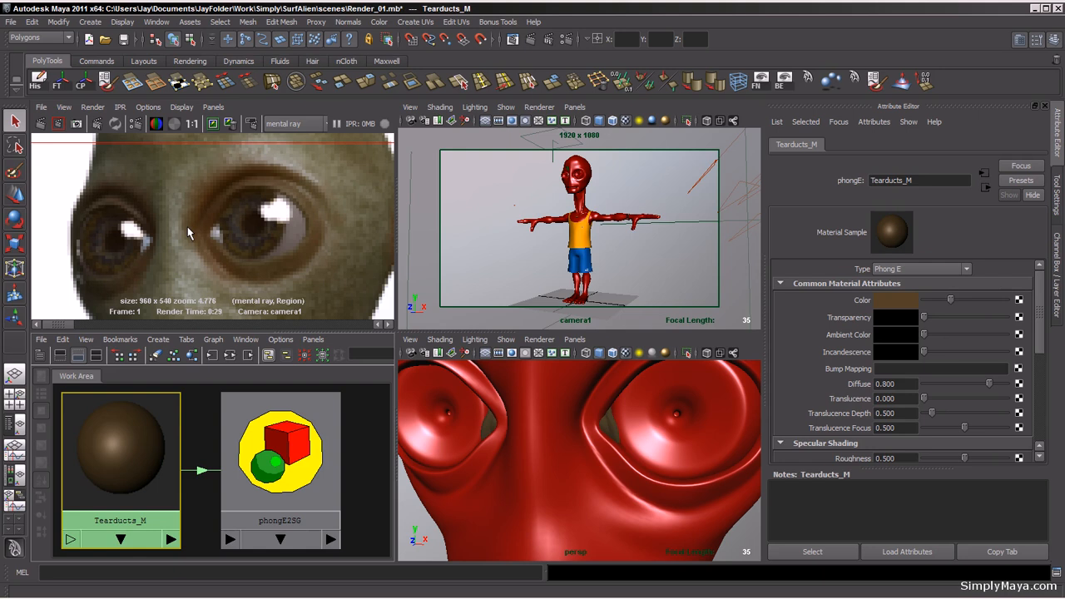
{"action": "left_click", "coordinate": [897, 302]}
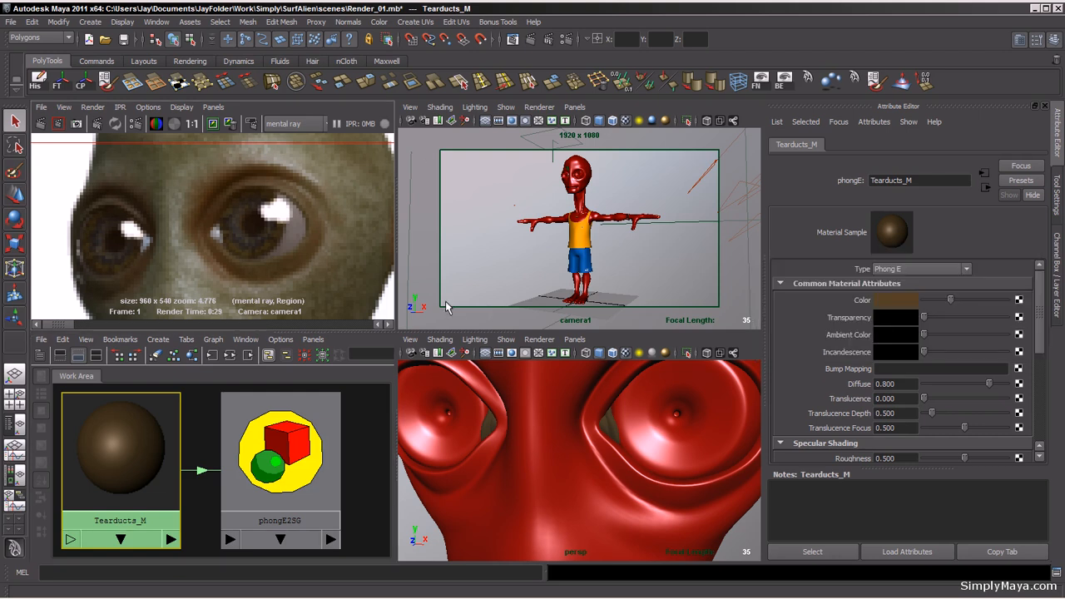
Step: Re-render the scene and inspect the eyes and tearducts closely in the render view
{"action": "scroll", "coordinate": [313, 252], "scroll_direction": "down", "scroll_amount": 5}
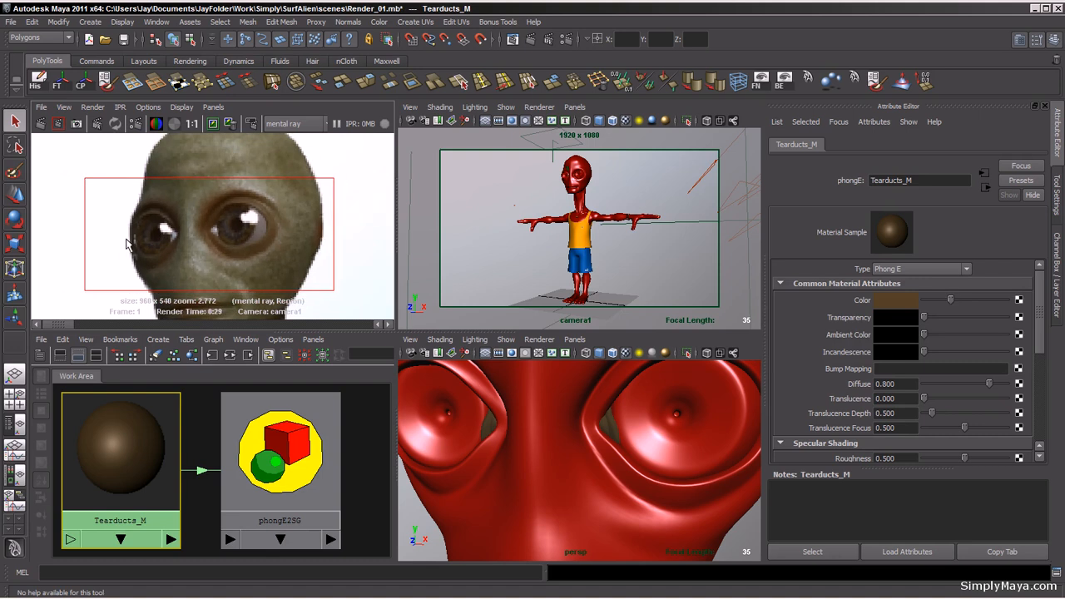
{"action": "right_click_drag", "start_coordinate": [314, 254], "coordinate": [62, 257], "text": "alt"}
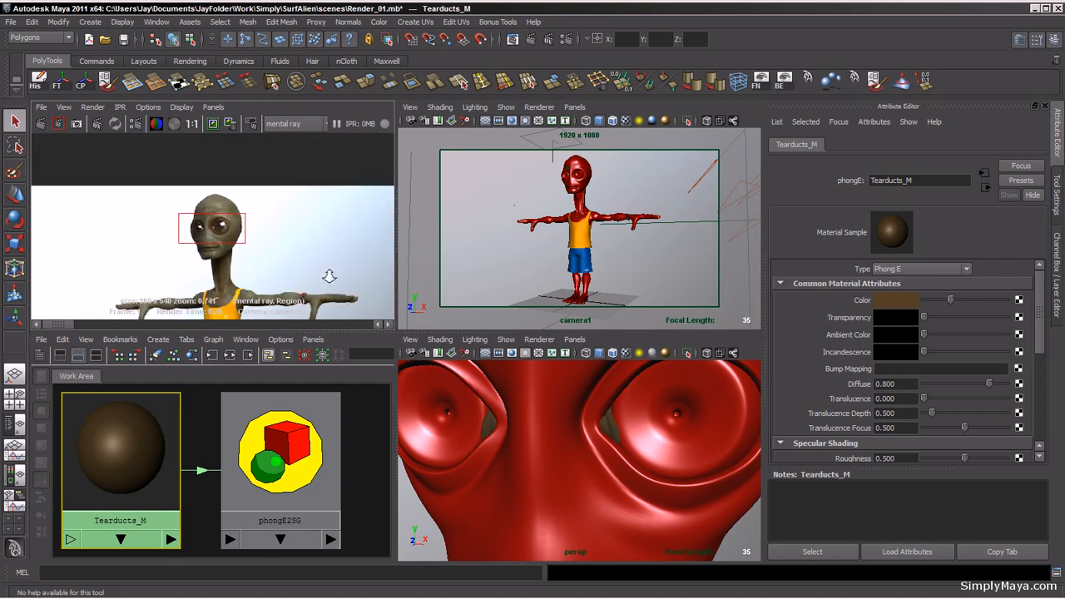
{"action": "right_click_drag", "start_coordinate": [328, 275], "coordinate": [128, 277], "text": "alt"}
{"action": "middle_click_drag", "start_coordinate": [229, 278], "coordinate": [219, 226], "text": "alt"}
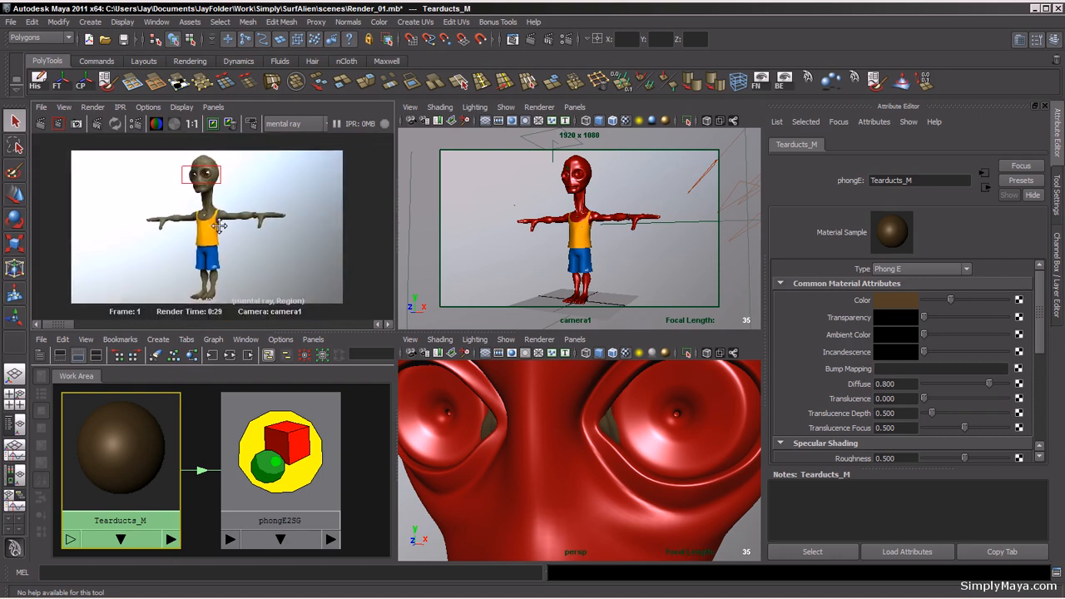
{"action": "left_click", "coordinate": [40, 123]}
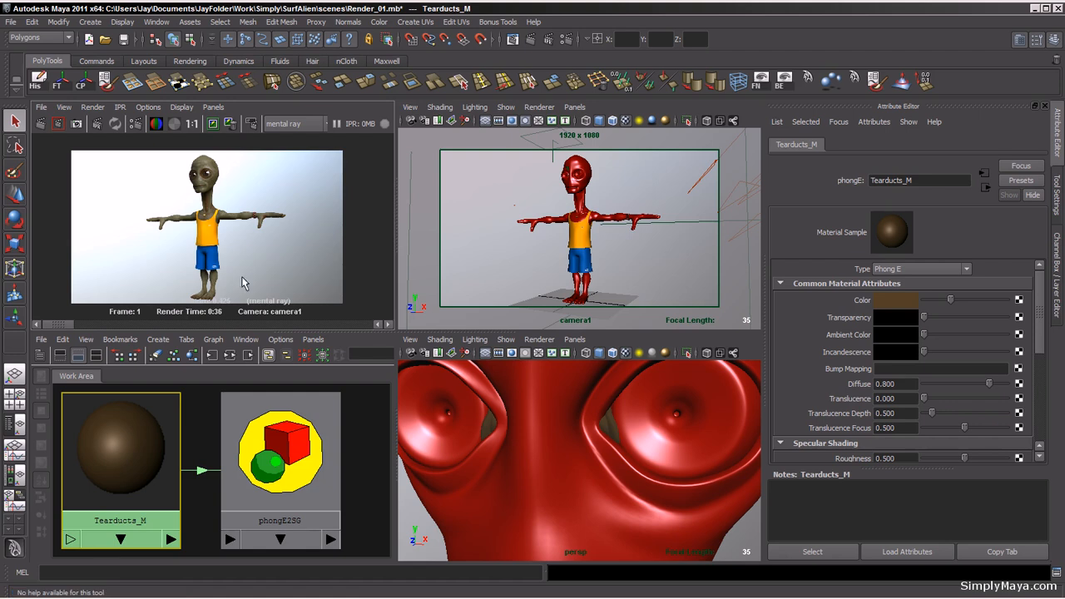
{"action": "right_click_drag", "start_coordinate": [214, 269], "coordinate": [488, 277], "text": "alt"}
{"action": "middle_click_drag", "start_coordinate": [183, 197], "coordinate": [196, 294], "text": "alt"}
{"action": "right_click_drag", "start_coordinate": [196, 294], "coordinate": [535, 307], "text": "alt"}
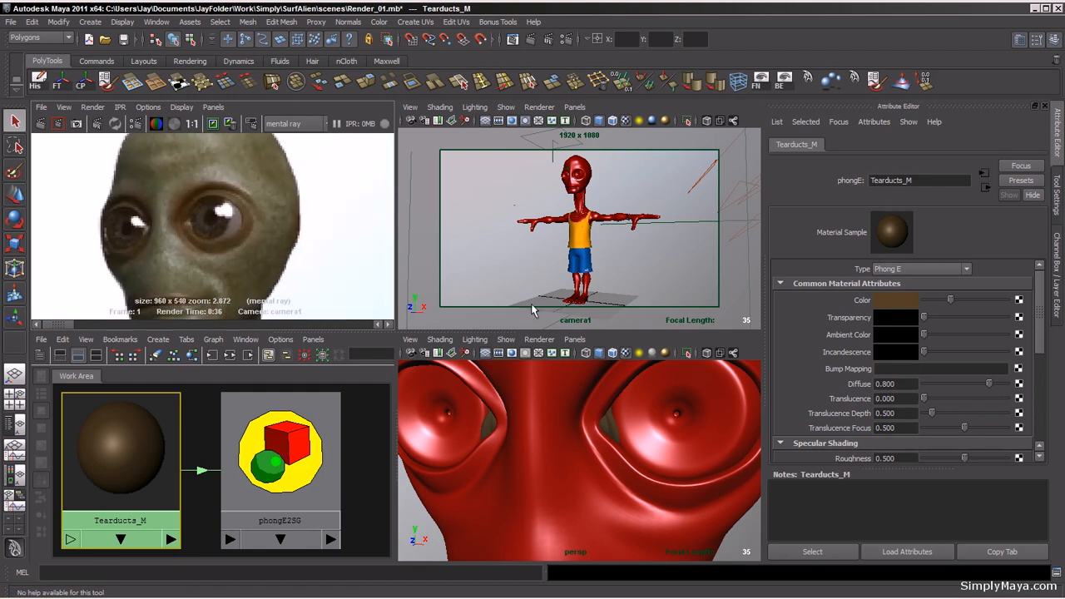
{"action": "right_click_drag", "start_coordinate": [176, 250], "coordinate": [345, 254], "text": "alt"}
{"action": "middle_click_drag", "start_coordinate": [253, 257], "coordinate": [290, 242], "text": "alt"}
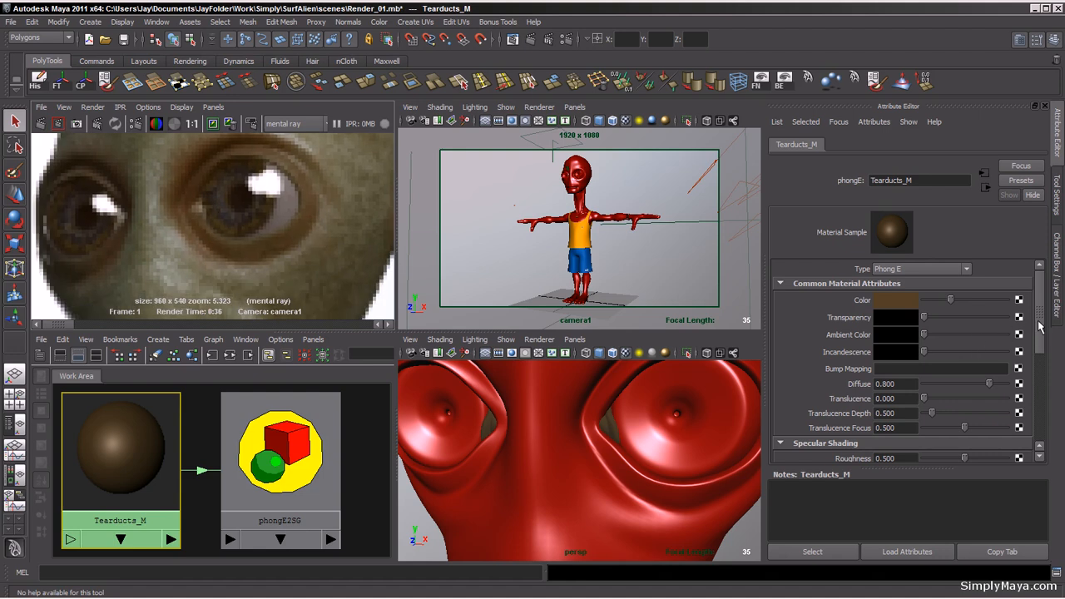
Step: Adjust the tearduct material's specular shading: Reflectivity 0, white Whiteness and Specular Color, Roughness 1, Highlight Size 0.024
{"action": "left_click_drag", "start_coordinate": [1040, 329], "coordinate": [1044, 385]}
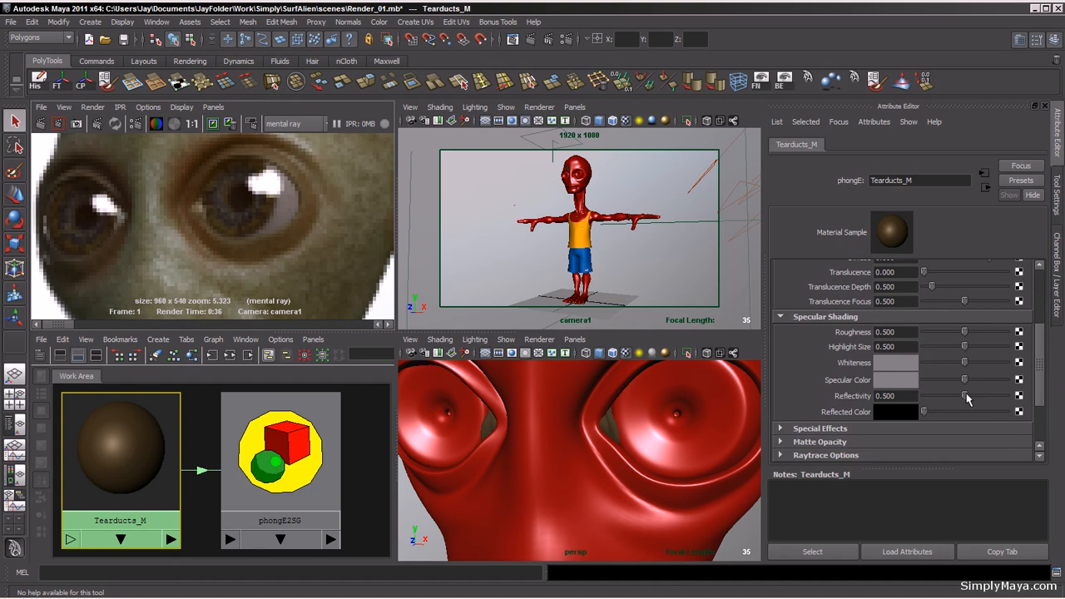
{"action": "left_click_drag", "start_coordinate": [965, 396], "coordinate": [1030, 383]}
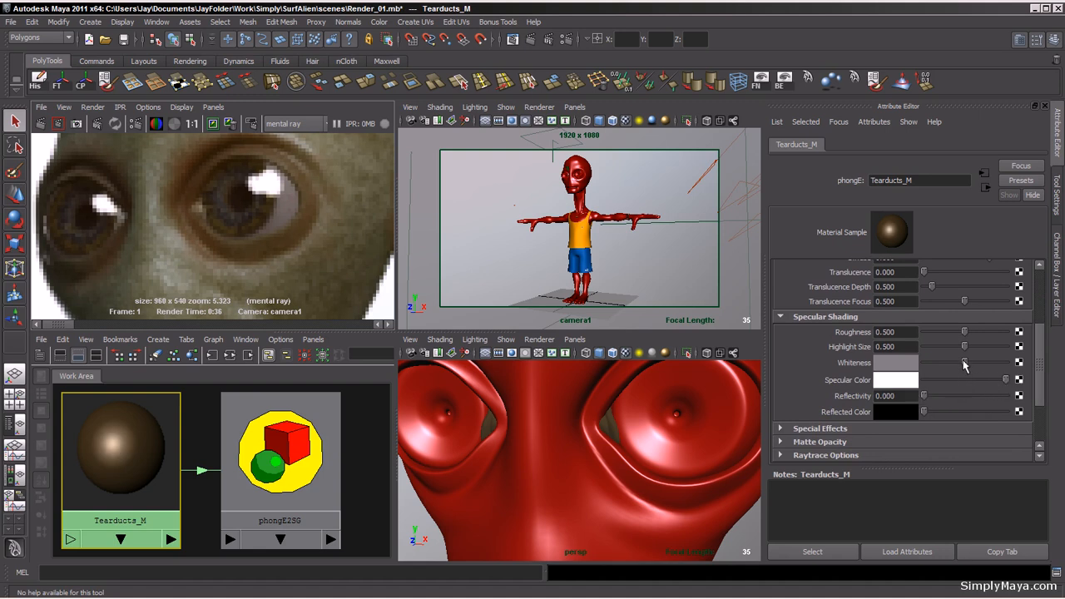
{"action": "left_click_drag", "start_coordinate": [964, 362], "coordinate": [1041, 370]}
{"action": "left_click_drag", "start_coordinate": [965, 354], "coordinate": [1057, 341]}
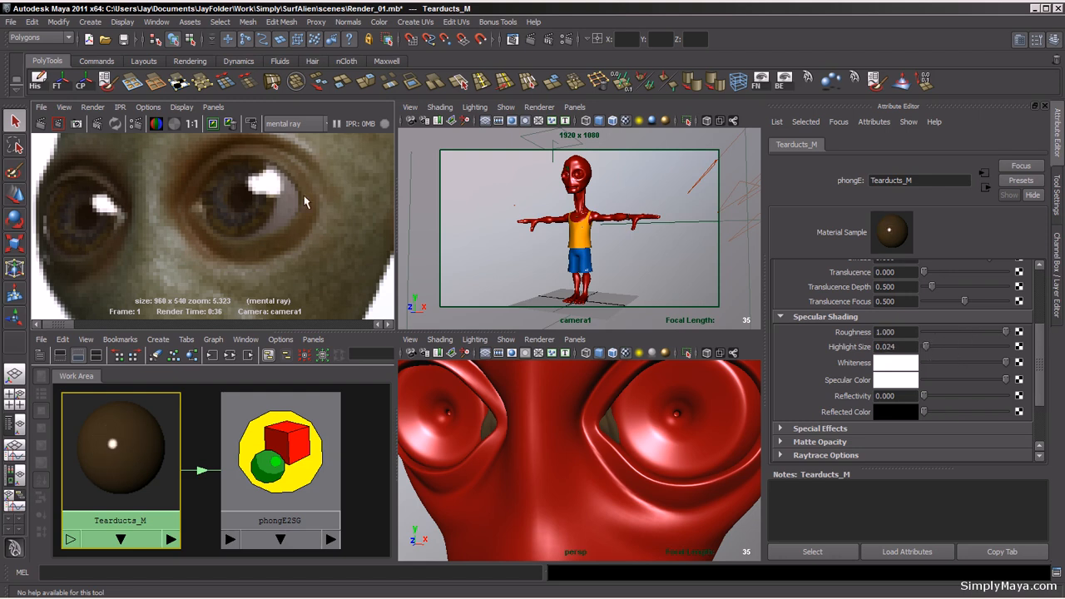
{"action": "right_click_drag", "start_coordinate": [355, 221], "coordinate": [114, 199], "text": "alt"}
{"action": "middle_click_drag", "start_coordinate": [263, 248], "coordinate": [264, 181], "text": "alt"}
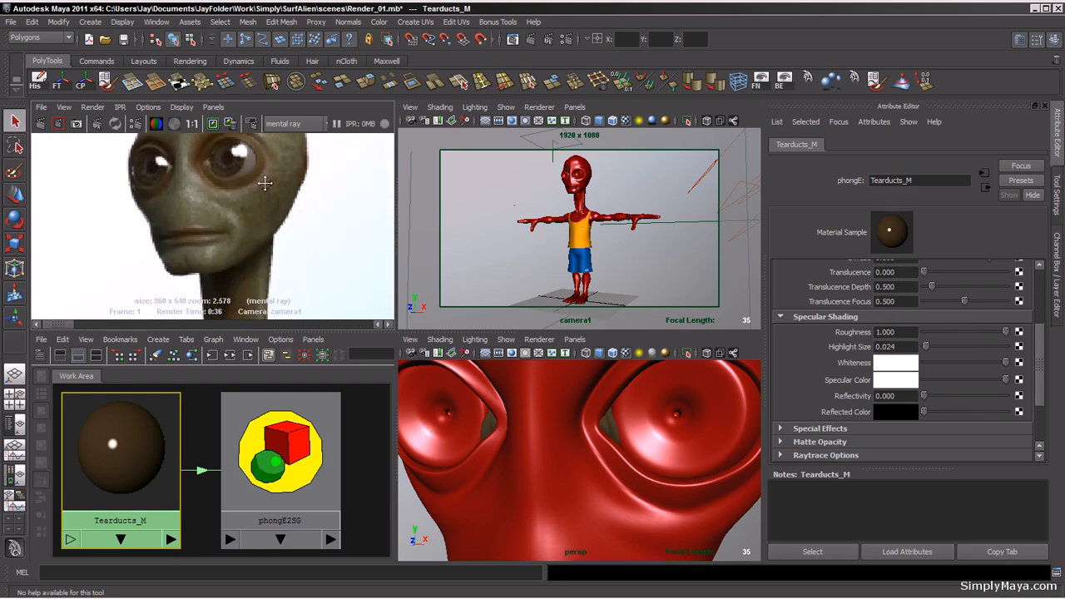
Step: Examine the finished render closely in a maximized render view, checking the alien's face, eyes, arms, hands and body
{"action": "right_click_drag", "start_coordinate": [264, 181], "coordinate": [100, 213], "text": "alt"}
{"action": "middle_click_drag", "start_coordinate": [218, 209], "coordinate": [223, 225], "text": "alt"}
{"action": "right_click_drag", "start_coordinate": [184, 265], "coordinate": [102, 228], "text": "alt"}
{"action": "key", "text": "space"}
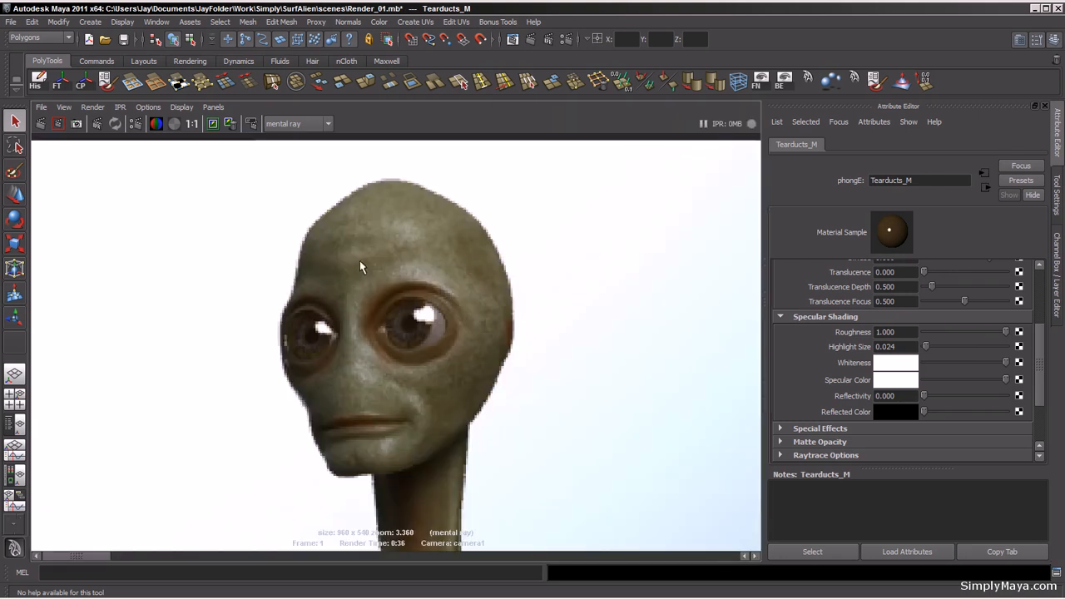
{"action": "right_click_drag", "start_coordinate": [471, 283], "coordinate": [80, 284], "text": "alt"}
{"action": "middle_click_drag", "start_coordinate": [330, 400], "coordinate": [325, 298], "text": "alt"}
{"action": "right_click_drag", "start_coordinate": [183, 276], "coordinate": [29, 268], "text": "alt"}
{"action": "middle_click_drag", "start_coordinate": [375, 383], "coordinate": [361, 305], "text": "alt"}
{"action": "right_click_drag", "start_coordinate": [325, 303], "coordinate": [211, 303], "text": "alt"}
{"action": "middle_click_drag", "start_coordinate": [353, 324], "coordinate": [337, 333], "text": "alt"}
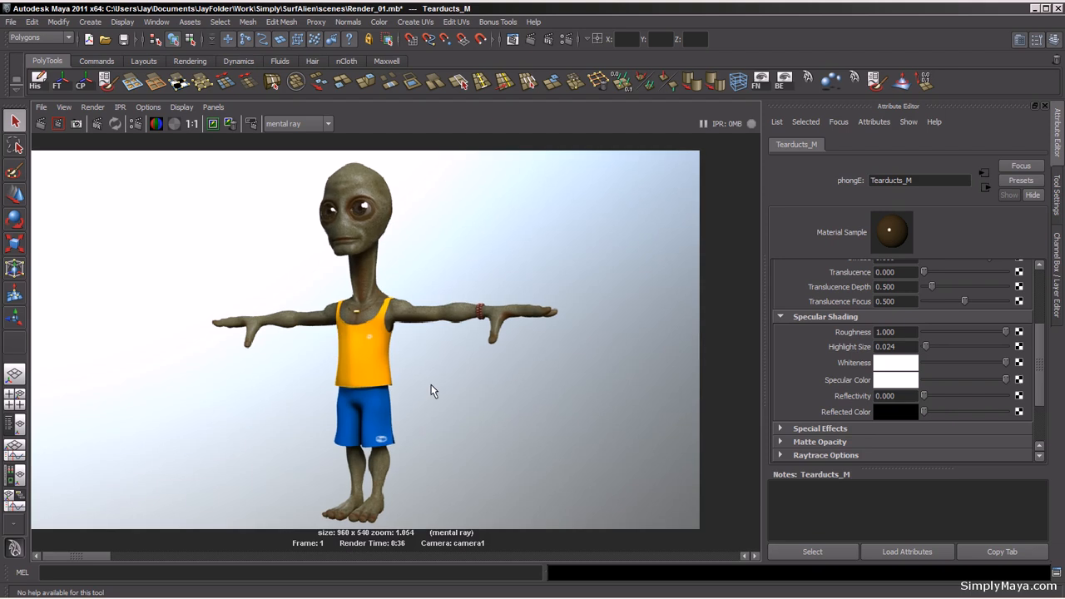
{"action": "right_click_drag", "start_coordinate": [316, 361], "coordinate": [435, 361], "text": "alt"}
{"action": "middle_click_drag", "start_coordinate": [436, 362], "coordinate": [291, 379], "text": "alt"}
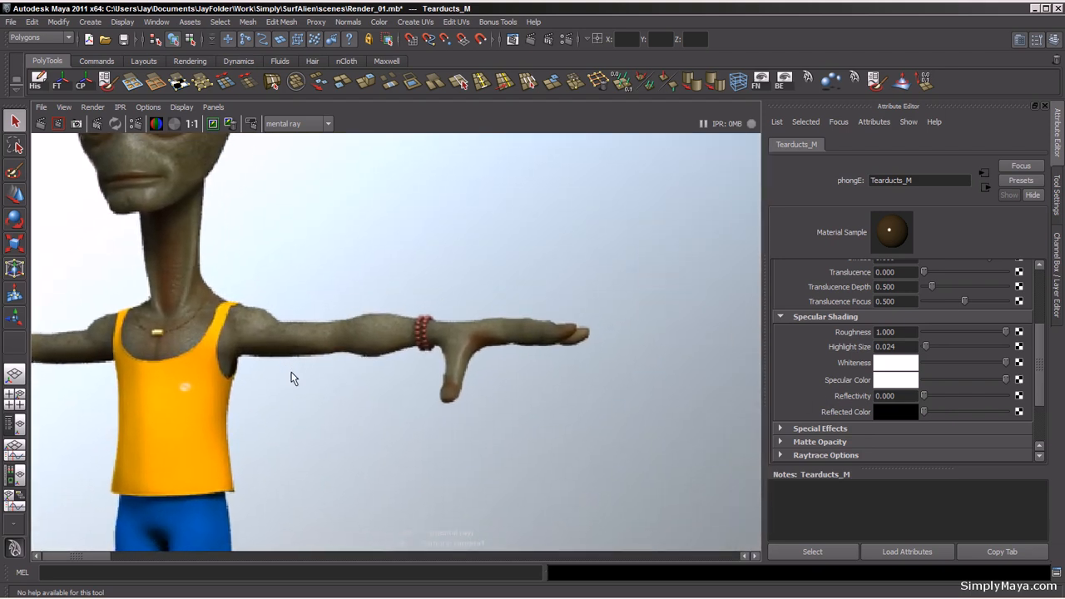
{"action": "right_click_drag", "start_coordinate": [209, 386], "coordinate": [530, 377], "text": "alt"}
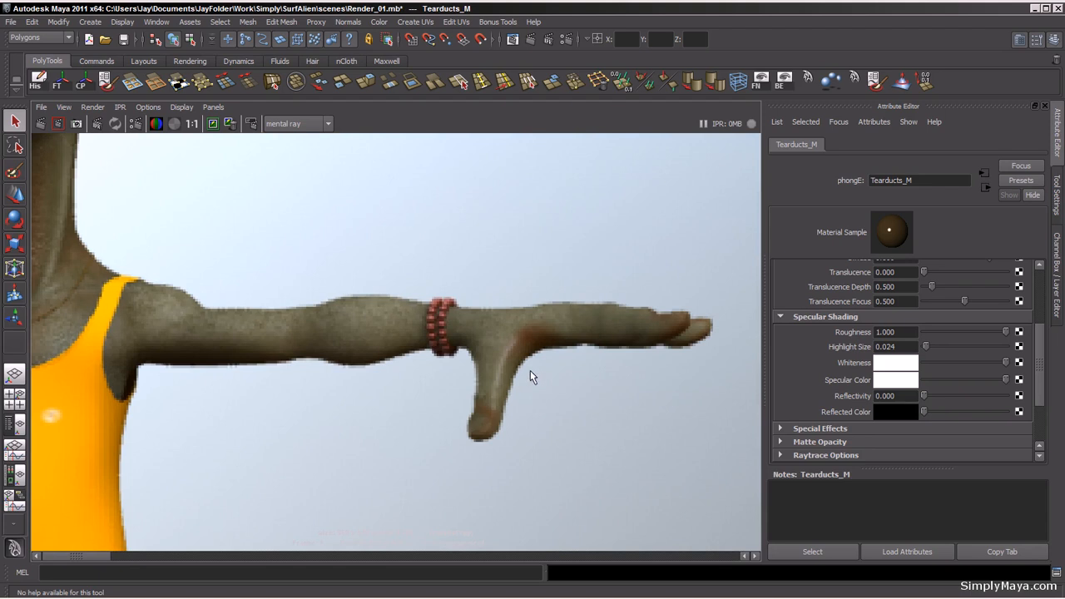
{"action": "middle_click_drag", "start_coordinate": [361, 380], "coordinate": [626, 436], "text": "alt"}
{"action": "right_click_drag", "start_coordinate": [625, 435], "coordinate": [183, 300], "text": "alt"}
{"action": "middle_click_drag", "start_coordinate": [332, 320], "coordinate": [461, 347], "text": "alt"}
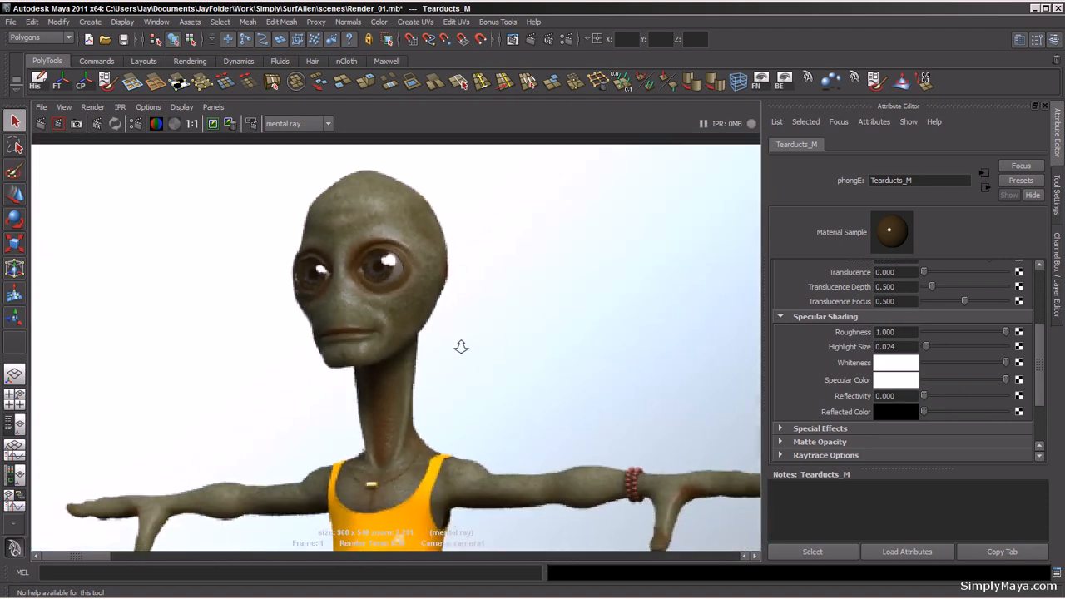
{"action": "right_click_drag", "start_coordinate": [461, 347], "coordinate": [237, 404], "text": "alt"}
{"action": "middle_click_drag", "start_coordinate": [397, 436], "coordinate": [398, 377], "text": "alt"}
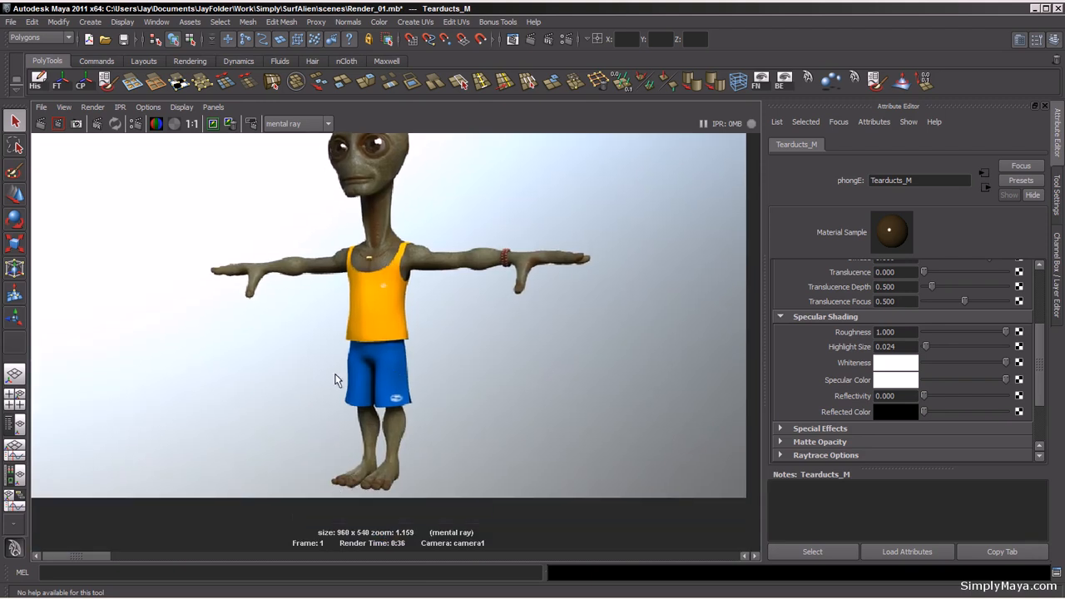
{"action": "middle_click_drag", "start_coordinate": [378, 283], "coordinate": [375, 319], "text": "alt"}
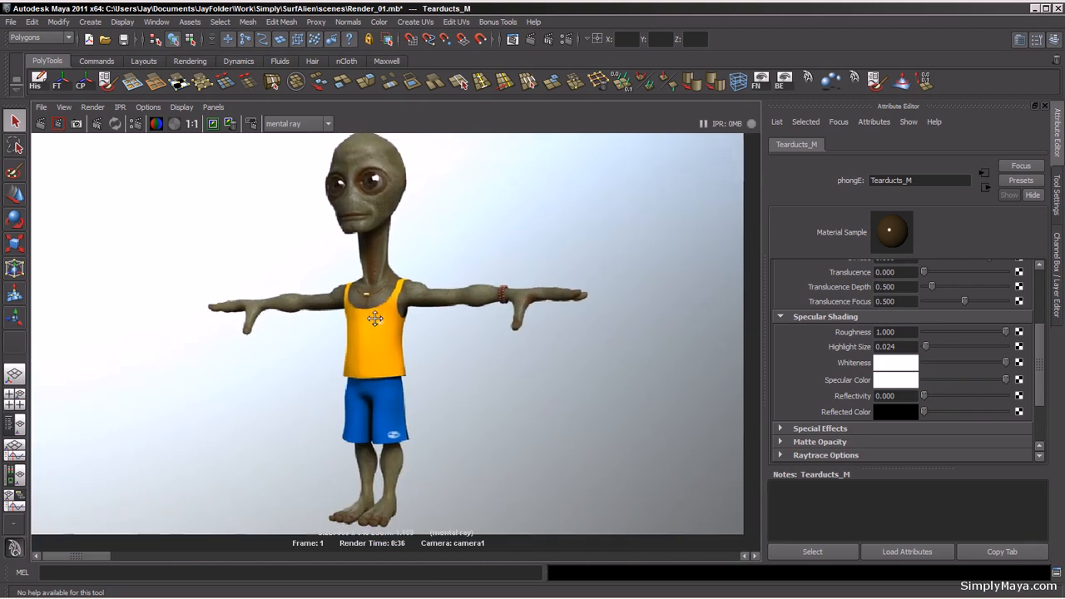
{"action": "right_click_drag", "start_coordinate": [376, 318], "coordinate": [228, 319], "text": "alt"}
{"action": "key", "text": "space"}
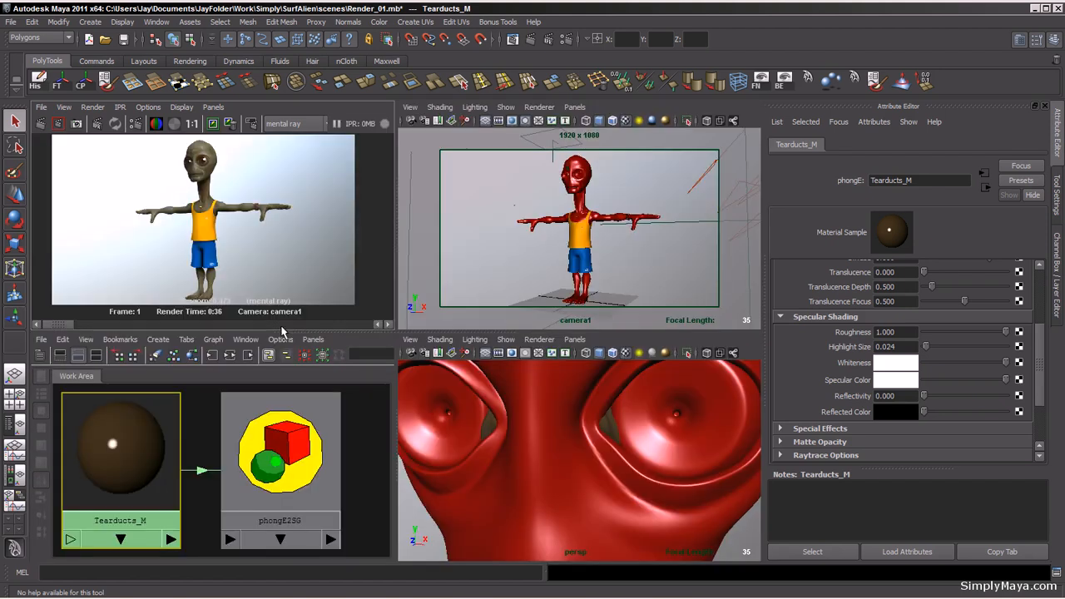
Step: Switch to Photoshop and move the Top_Dis.tif displacement map window next to Shorts_Dis.tif
{"action": "middle_click_drag", "start_coordinate": [291, 208], "coordinate": [288, 212], "text": "alt"}
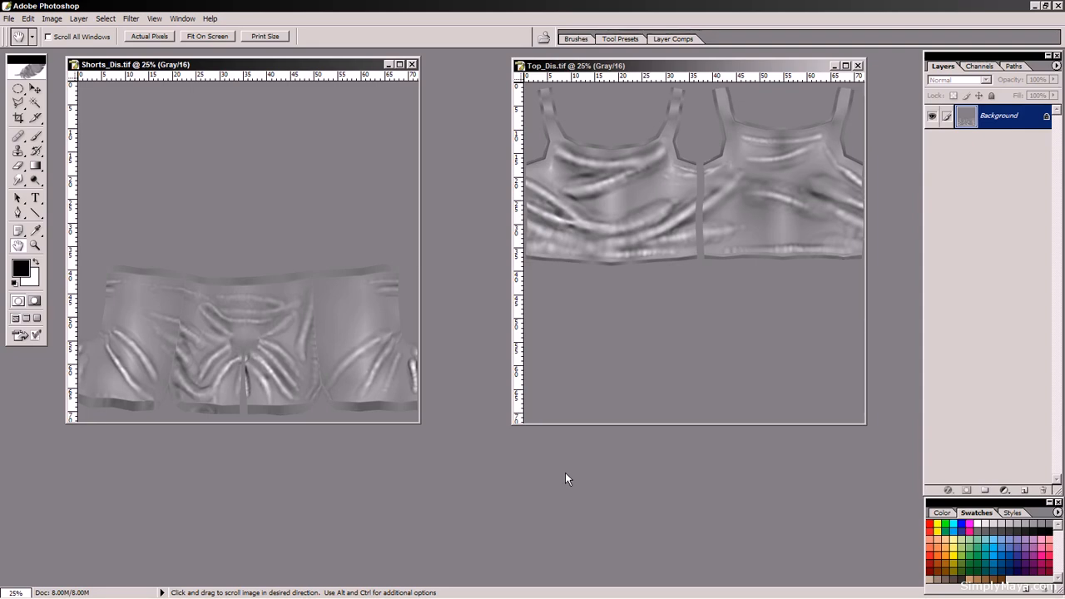
{"action": "mouse_move", "coordinate": [300, 68]}
{"action": "left_mouse_down"}
{"action": "mouse_move", "coordinate": [311, 115]}
{"action": "mouse_move", "coordinate": [294, 68]}
{"action": "left_mouse_up"}
{"action": "left_click_drag", "start_coordinate": [664, 73], "coordinate": [575, 73]}
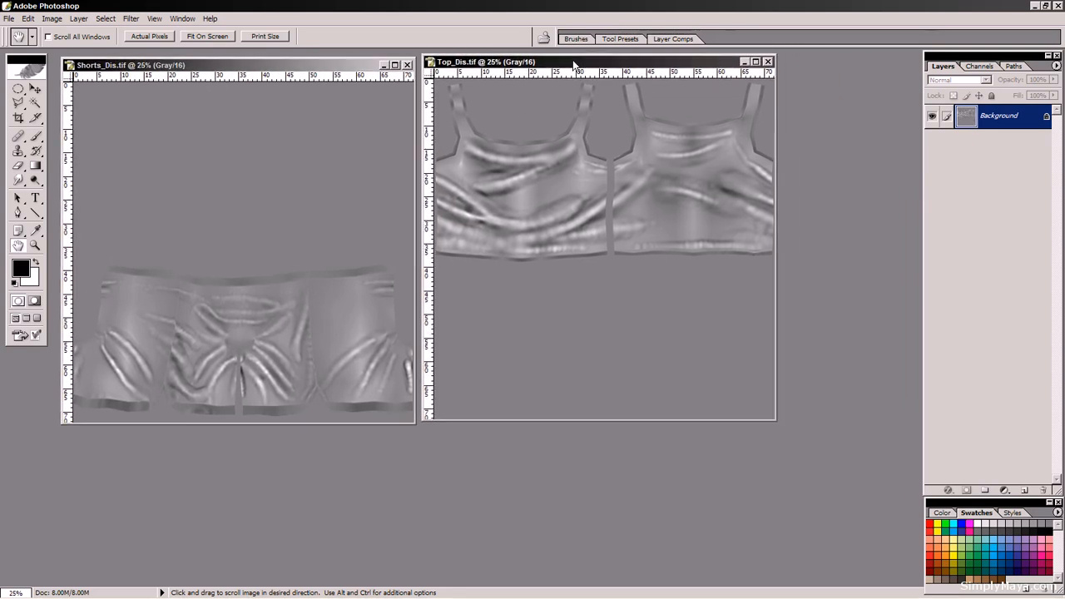
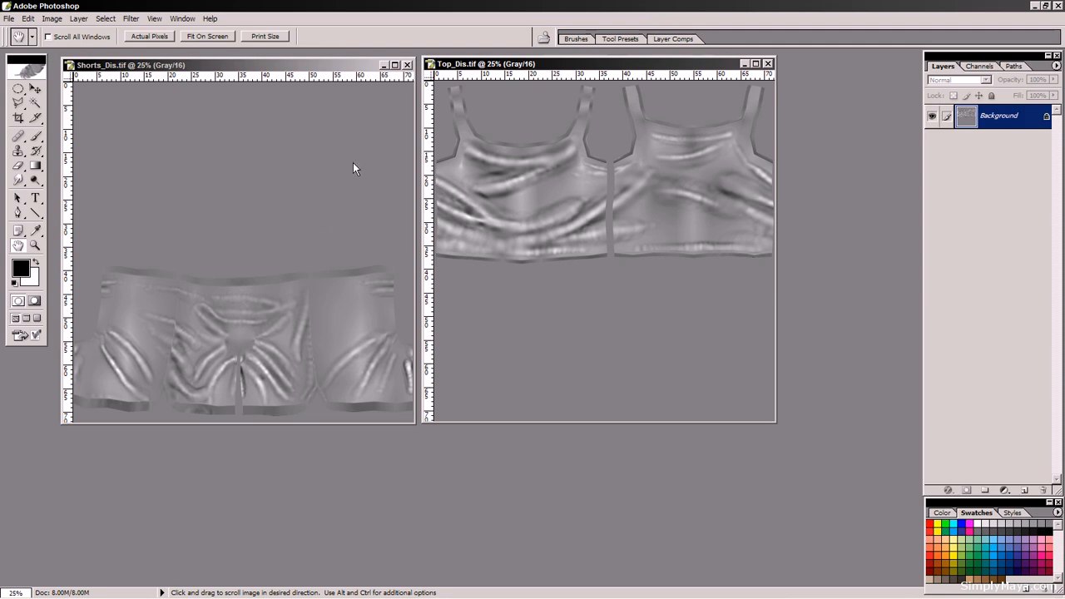
Step: Close the Shorts_Dis and Top_Dis displacement maps and switch back to Maya
{"action": "left_click", "coordinate": [407, 65]}
{"action": "left_click", "coordinate": [767, 64]}
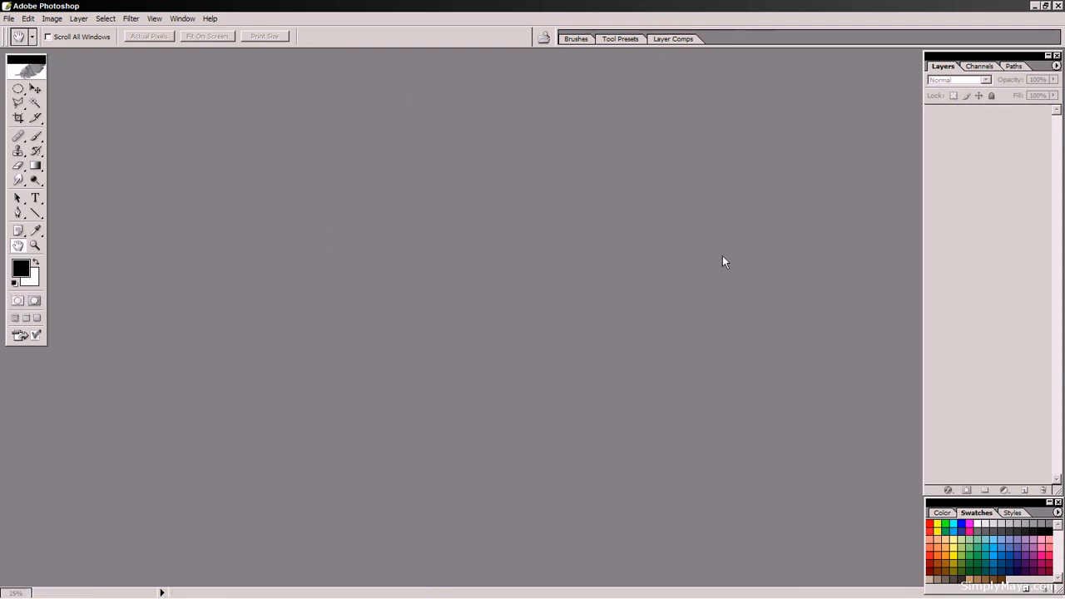
{"action": "key", "text": "alt+Tab"}
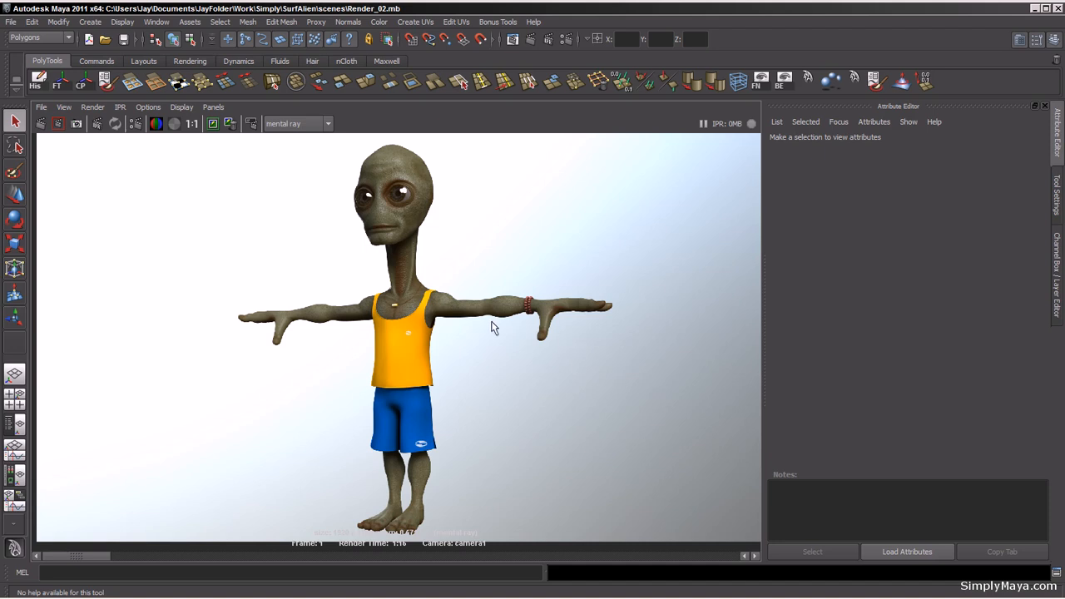
Step: Inspect the mental ray render of the alien, zooming into the clothing and face
{"action": "scroll", "coordinate": [486, 309], "scroll_direction": "up", "scroll_amount": 4}
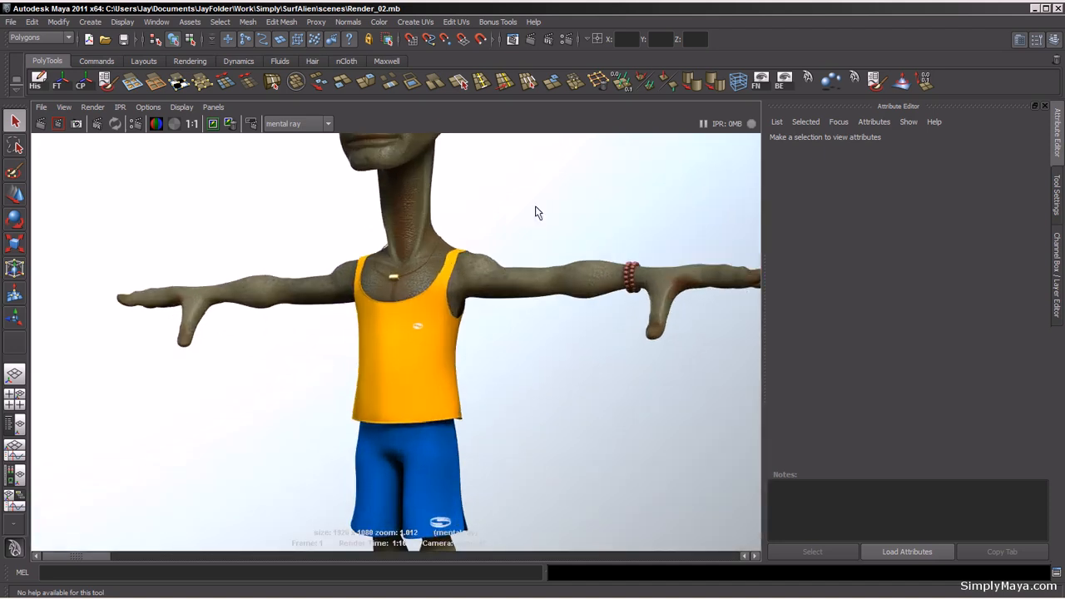
{"action": "middle_click_drag", "start_coordinate": [536, 209], "coordinate": [522, 310], "text": "alt"}
{"action": "scroll", "coordinate": [506, 421], "scroll_direction": "up", "scroll_amount": 5}
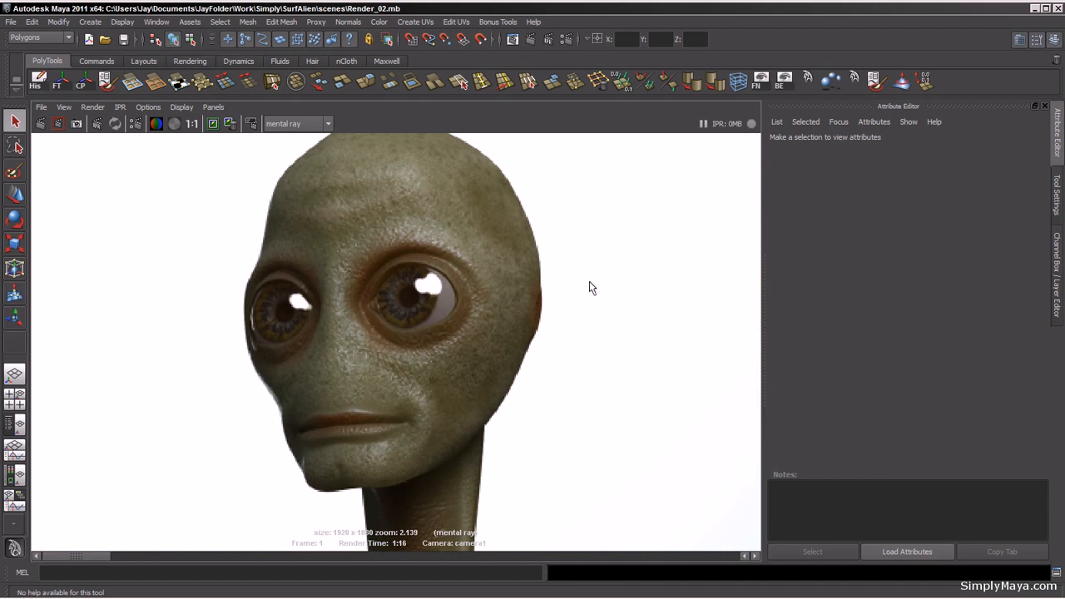
{"action": "right_click_drag", "start_coordinate": [512, 365], "coordinate": [185, 291], "text": "alt"}
{"action": "right_click_drag", "start_coordinate": [530, 392], "coordinate": [207, 363], "text": "alt"}
{"action": "middle_click_drag", "start_coordinate": [454, 426], "coordinate": [462, 285], "text": "alt"}
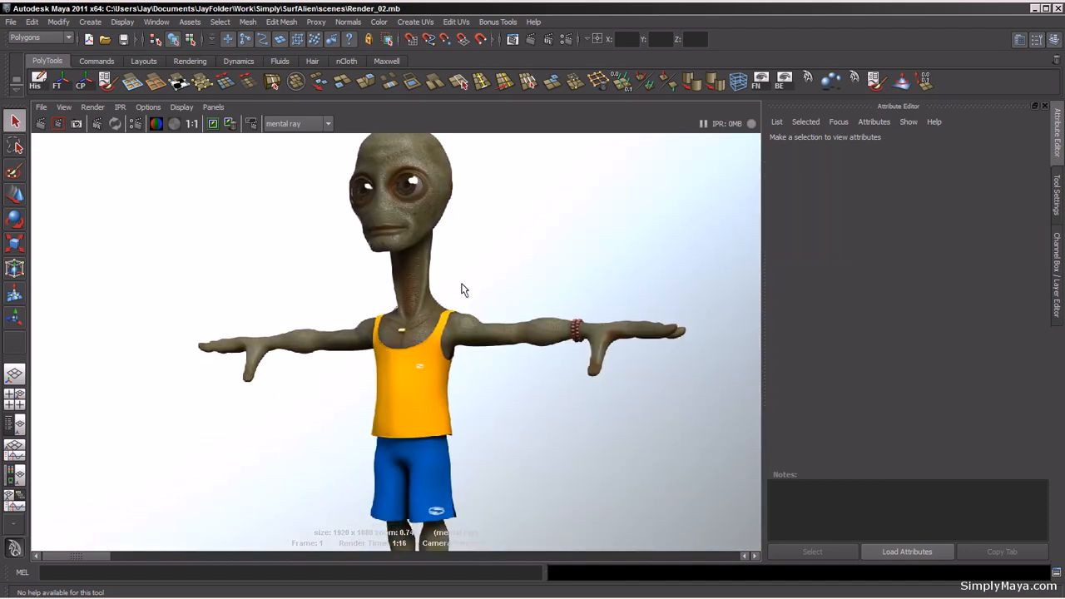
{"action": "right_click_drag", "start_coordinate": [534, 315], "coordinate": [406, 327], "text": "alt"}
{"action": "middle_click_drag", "start_coordinate": [494, 382], "coordinate": [492, 332], "text": "alt"}
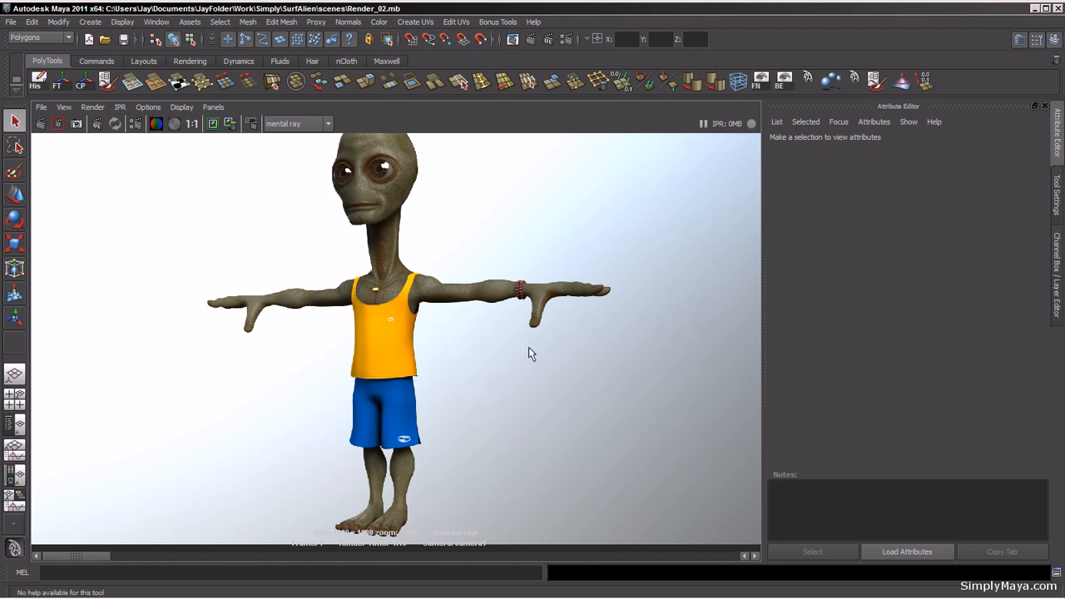
Step: Select the top and shorts along with the environment sphere and lights, and hide all unselected objects
{"action": "key", "text": "space"}
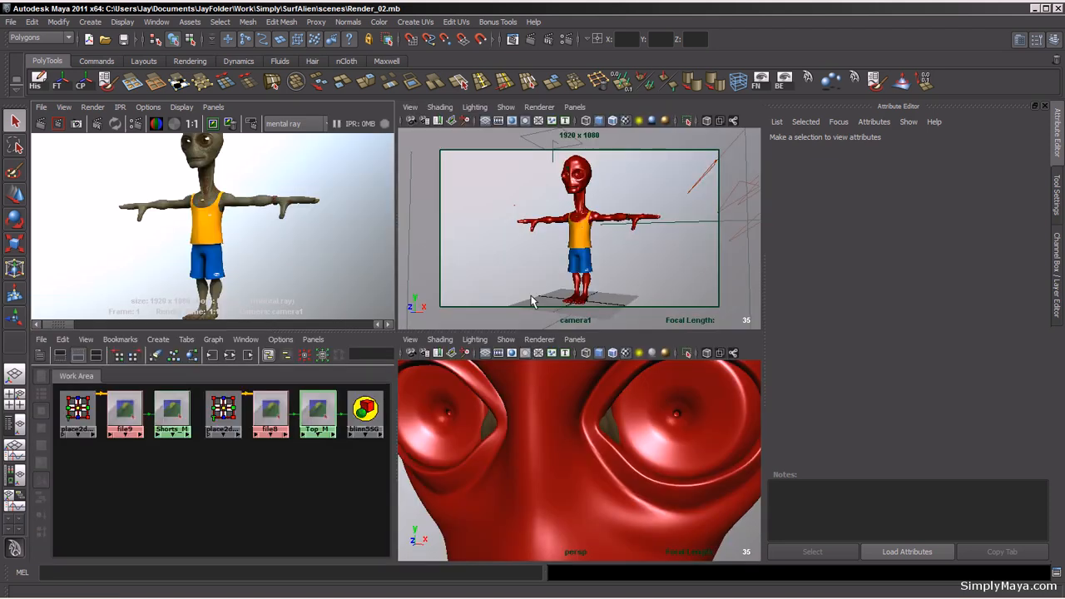
{"action": "key", "text": "space"}
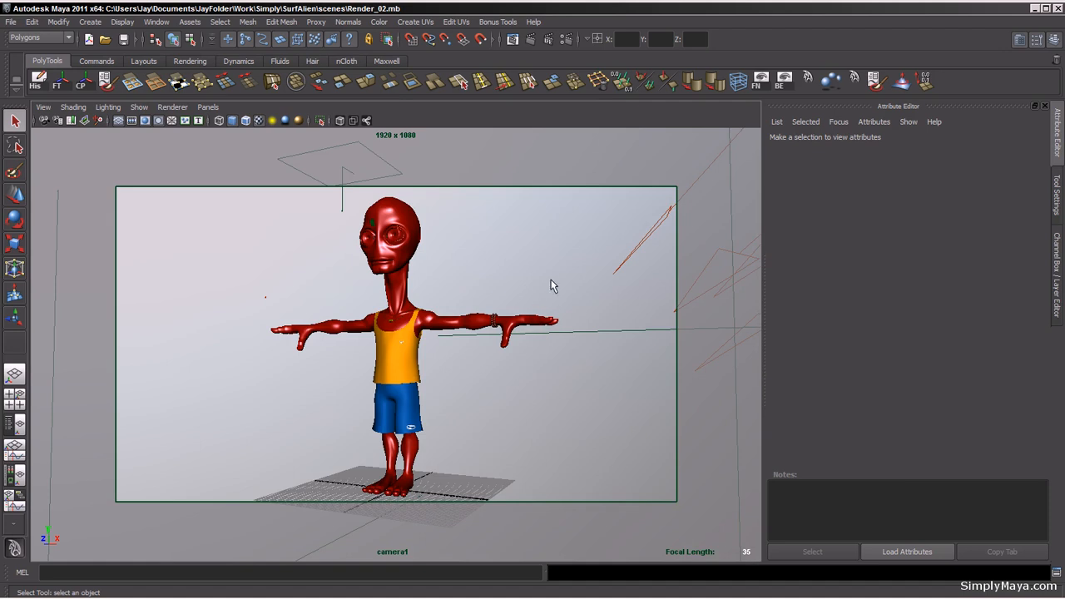
{"action": "left_click", "coordinate": [413, 401]}
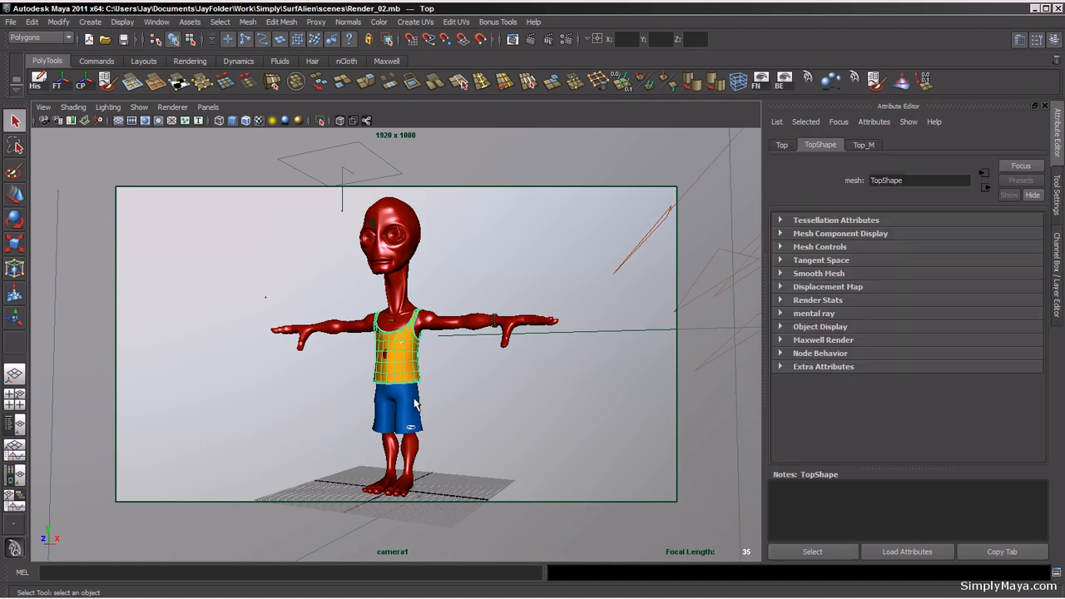
{"action": "left_click", "coordinate": [414, 401], "text": "shift"}
{"action": "left_click", "coordinate": [537, 272]}
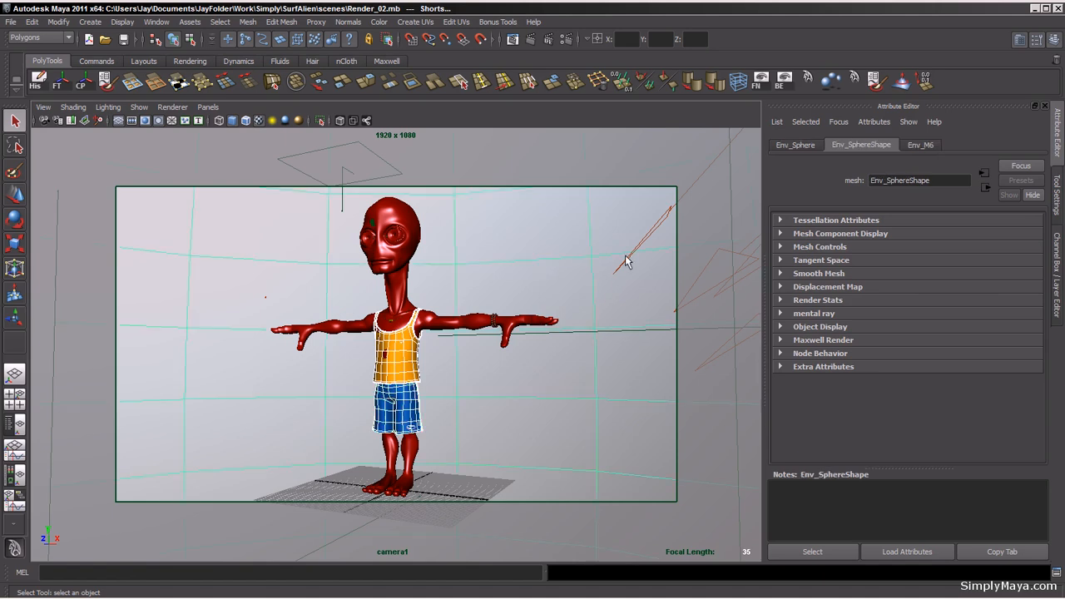
{"action": "left_click", "coordinate": [626, 265], "text": "shift"}
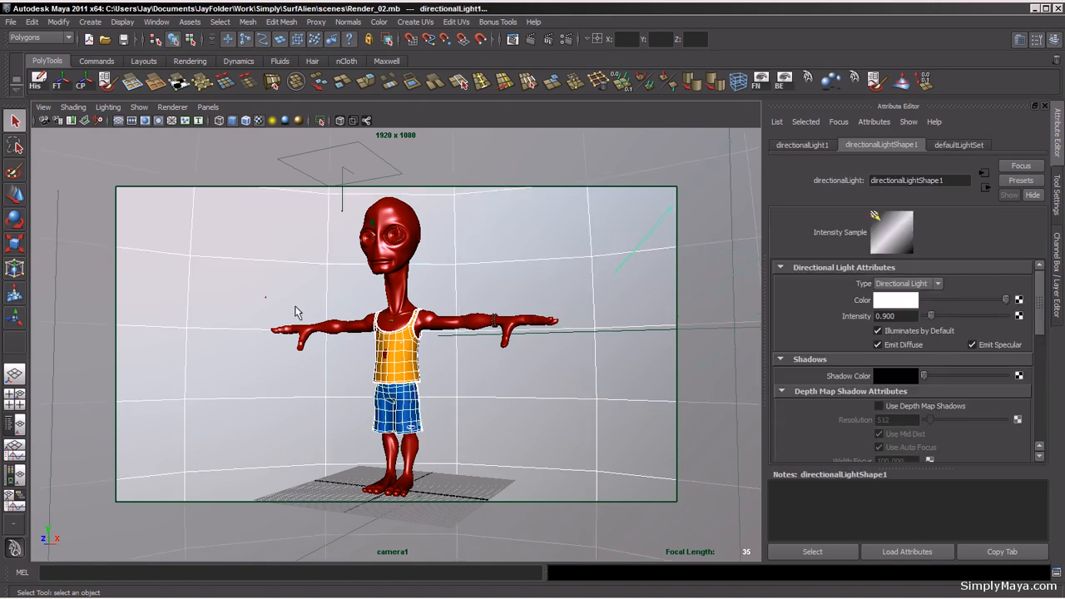
{"action": "left_click_drag", "start_coordinate": [247, 288], "coordinate": [271, 308]}
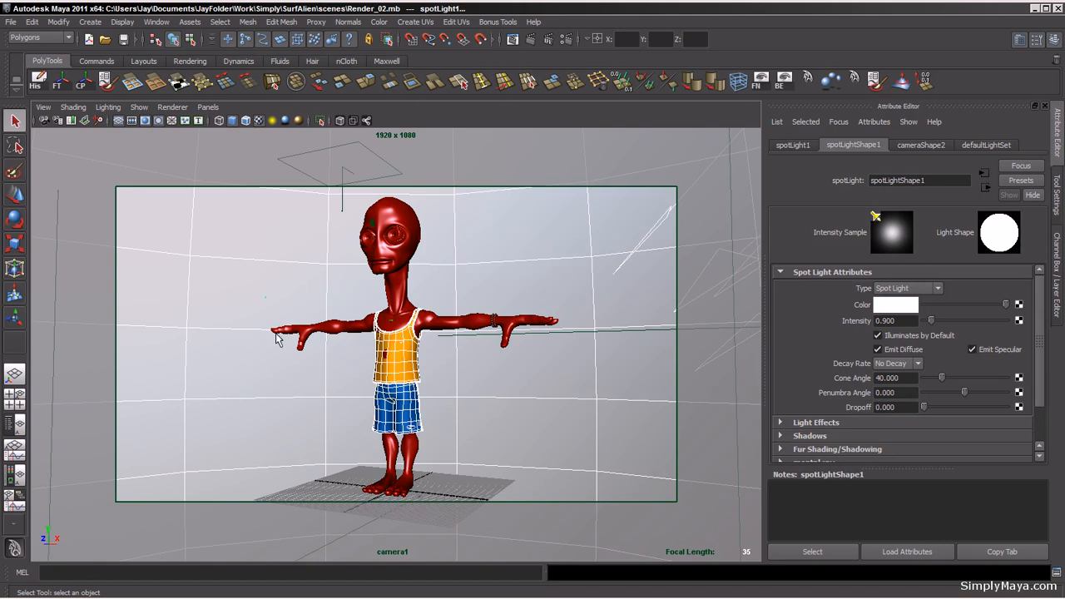
{"action": "left_click", "coordinate": [106, 62]}
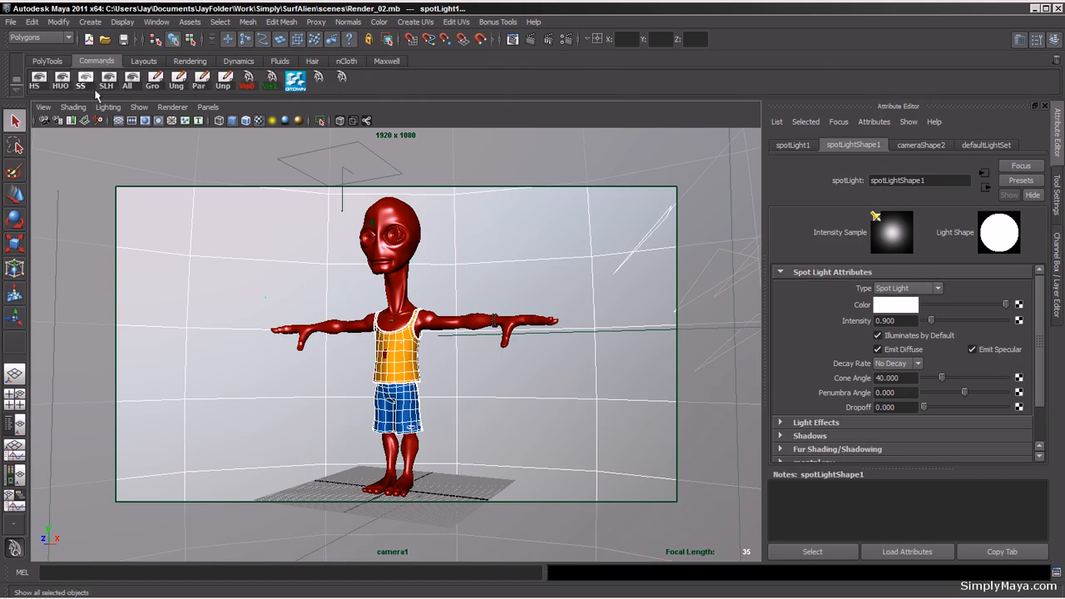
{"action": "left_click", "coordinate": [64, 83]}
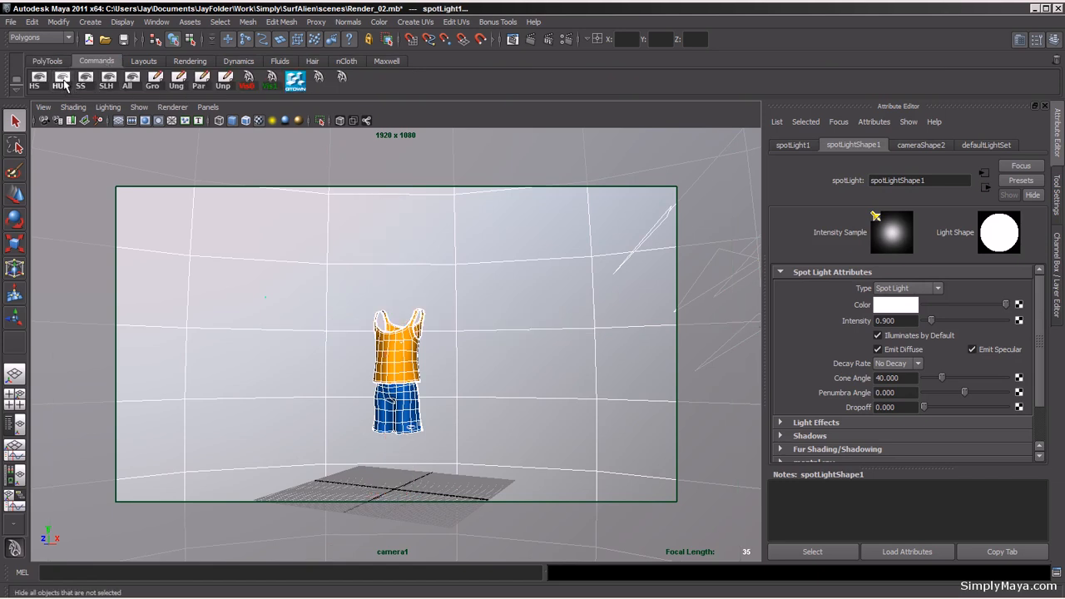
Step: Open the render settings and set the Max Sample Level to 1 in the quality settings
{"action": "middle_click_drag", "start_coordinate": [419, 418], "coordinate": [415, 367], "text": "alt"}
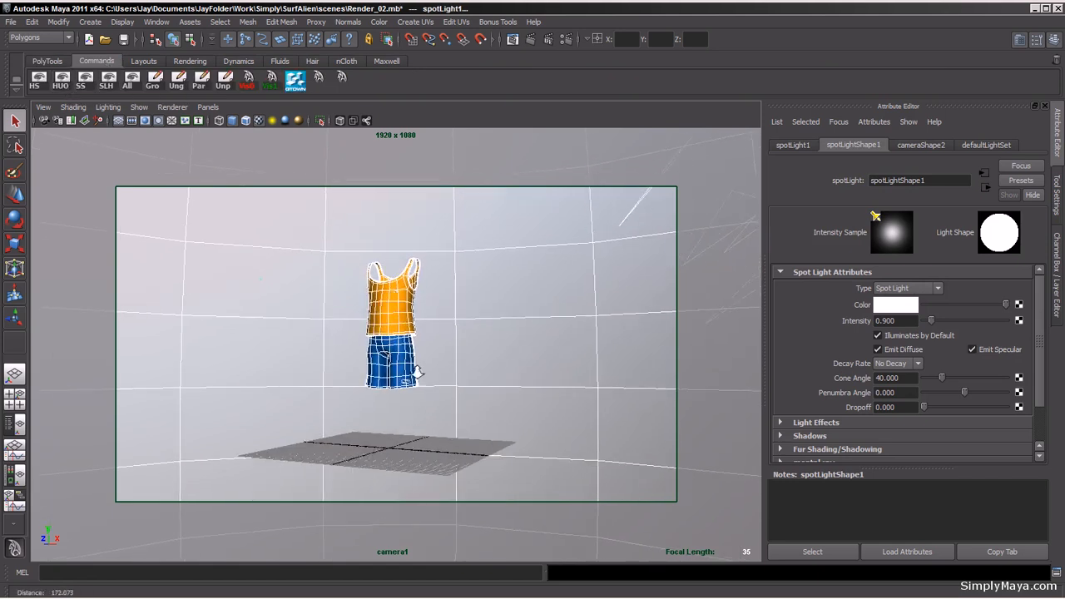
{"action": "right_click_drag", "start_coordinate": [415, 368], "coordinate": [579, 379], "text": "alt"}
{"action": "right_click_drag", "start_coordinate": [497, 366], "coordinate": [466, 375], "text": "alt"}
{"action": "left_click_drag", "start_coordinate": [466, 374], "coordinate": [488, 408], "text": "alt"}
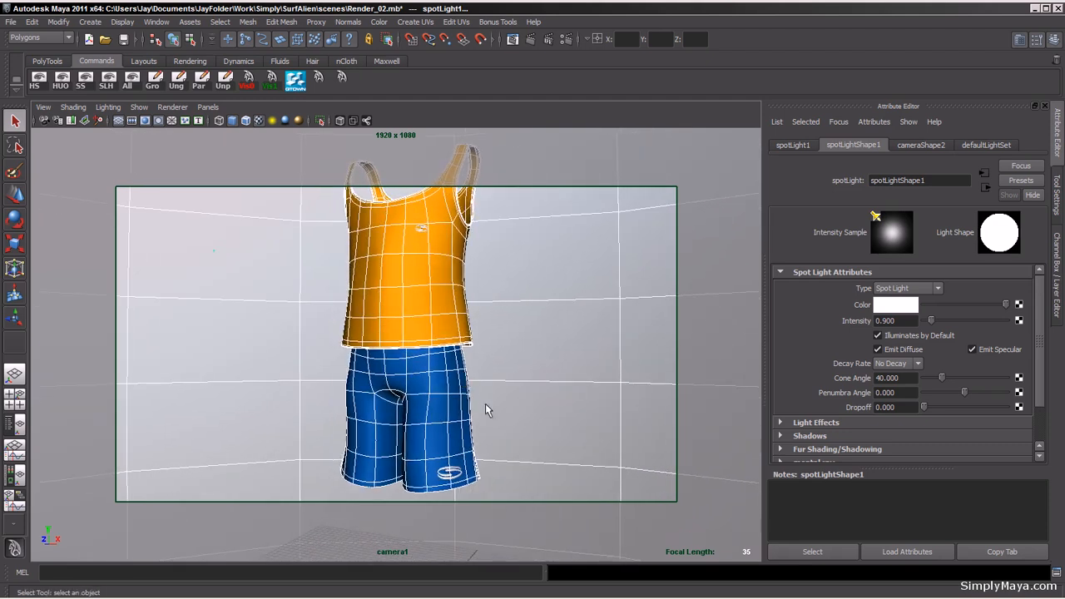
{"action": "middle_click_drag", "start_coordinate": [488, 408], "coordinate": [487, 400], "text": "alt"}
{"action": "right_click_drag", "start_coordinate": [487, 401], "coordinate": [502, 398], "text": "alt"}
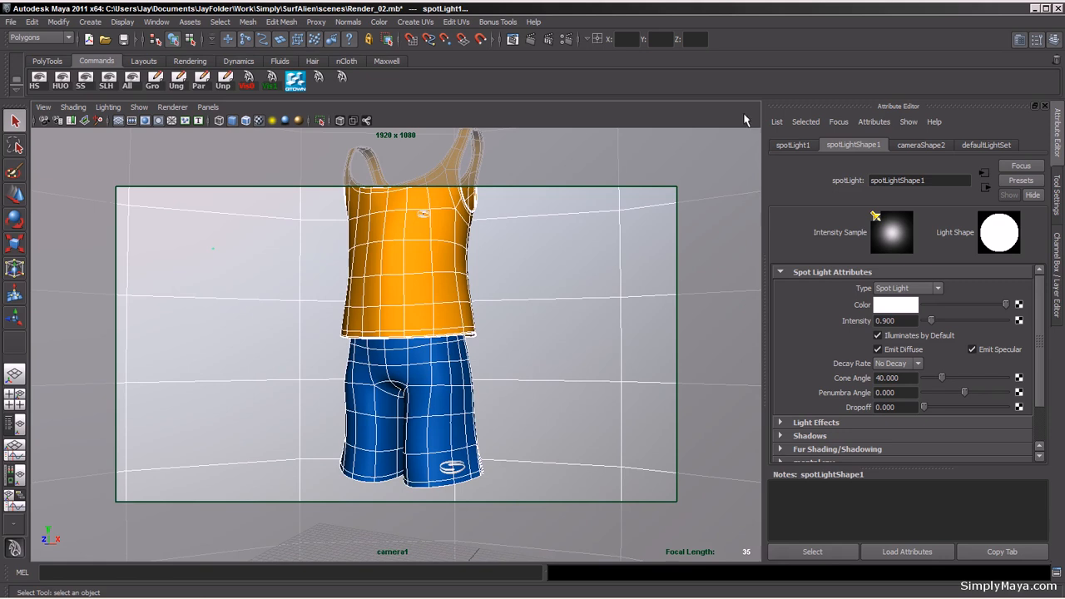
{"action": "left_click", "coordinate": [567, 40]}
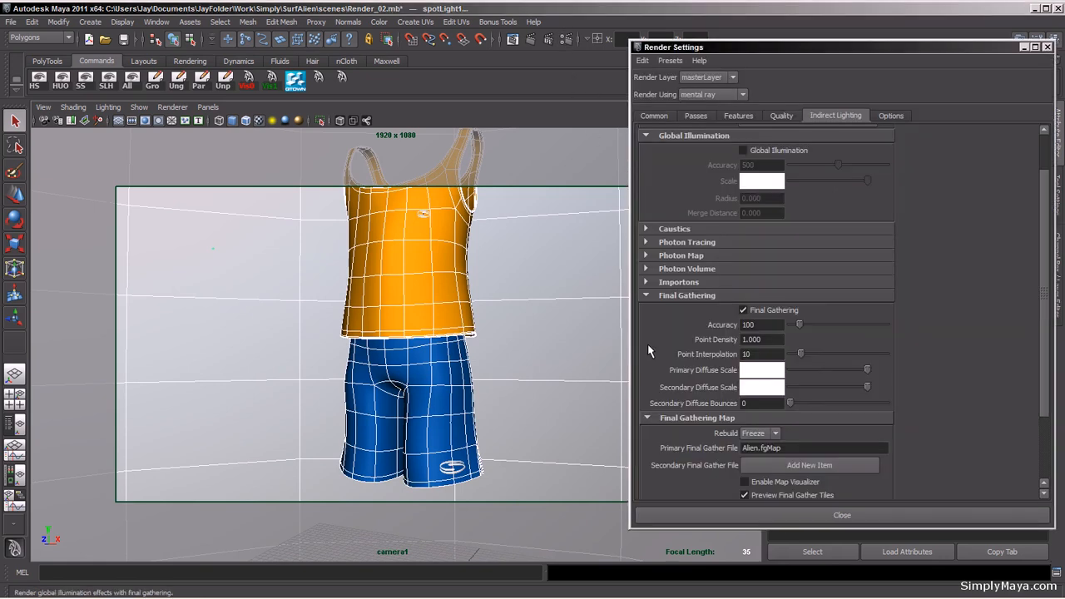
{"action": "left_click", "coordinate": [783, 116]}
{"action": "double_click", "coordinate": [758, 216]}
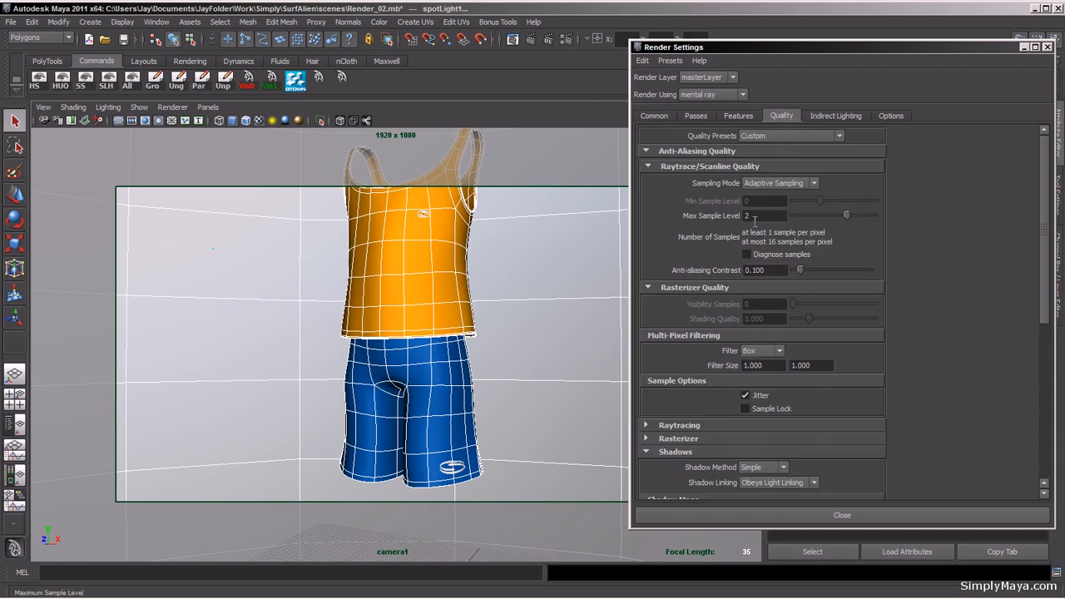
{"action": "type", "text": "1"}
{"action": "key", "text": "Return"}
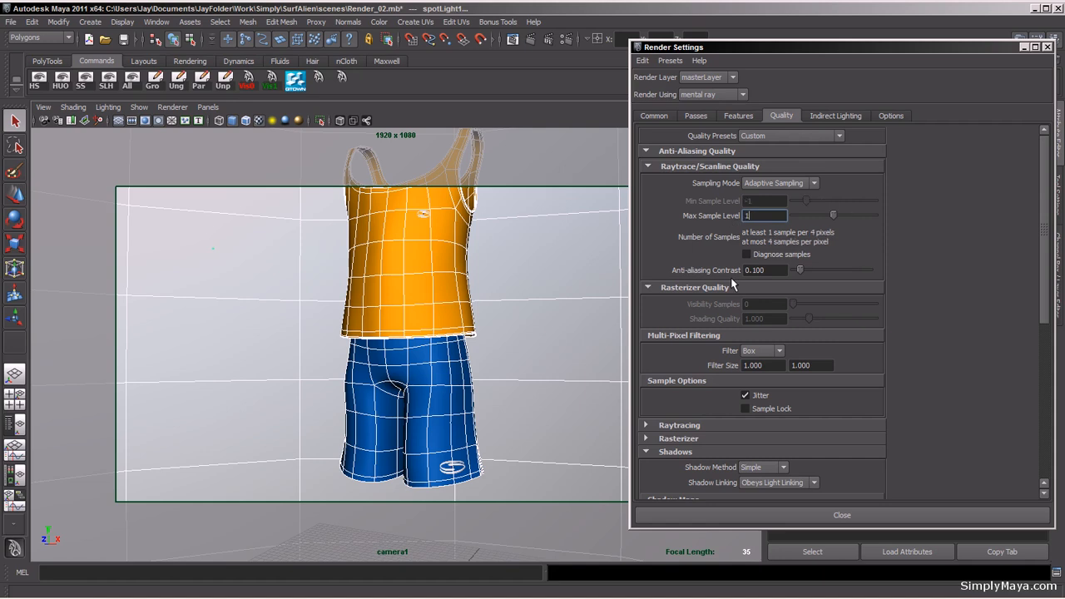
Step: Set the Final Gathering Map Rebuild option to On in the indirect lighting settings
{"action": "left_click", "coordinate": [743, 118]}
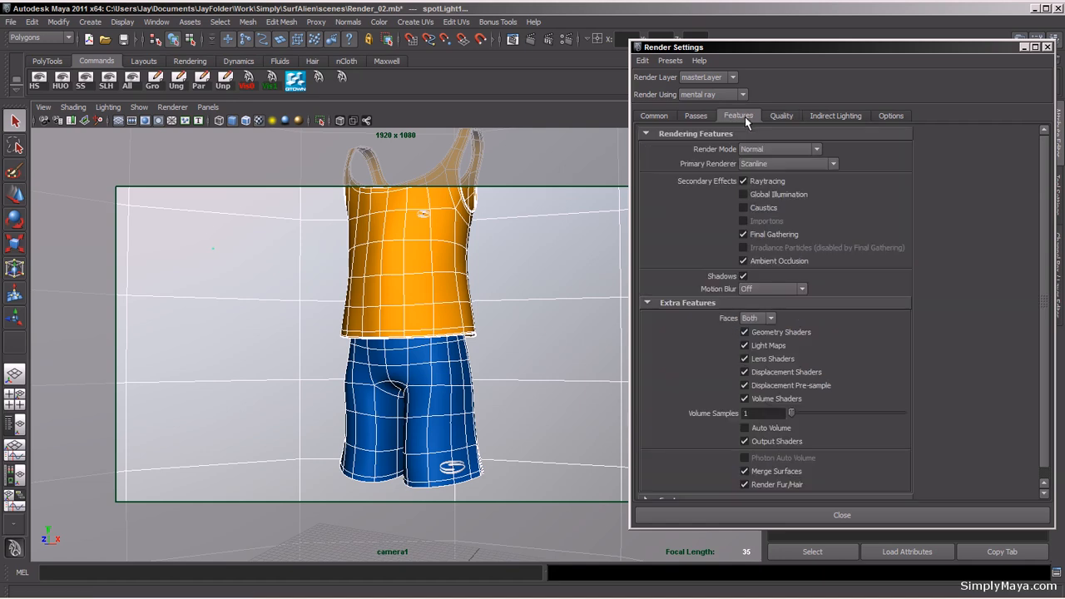
{"action": "left_click", "coordinate": [843, 117]}
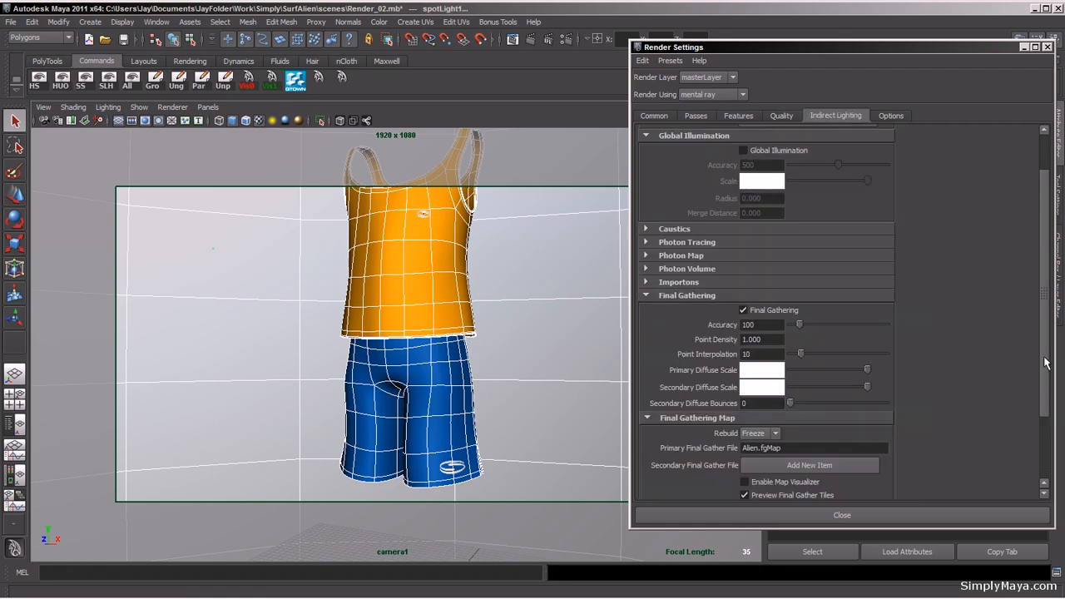
{"action": "left_click", "coordinate": [767, 434]}
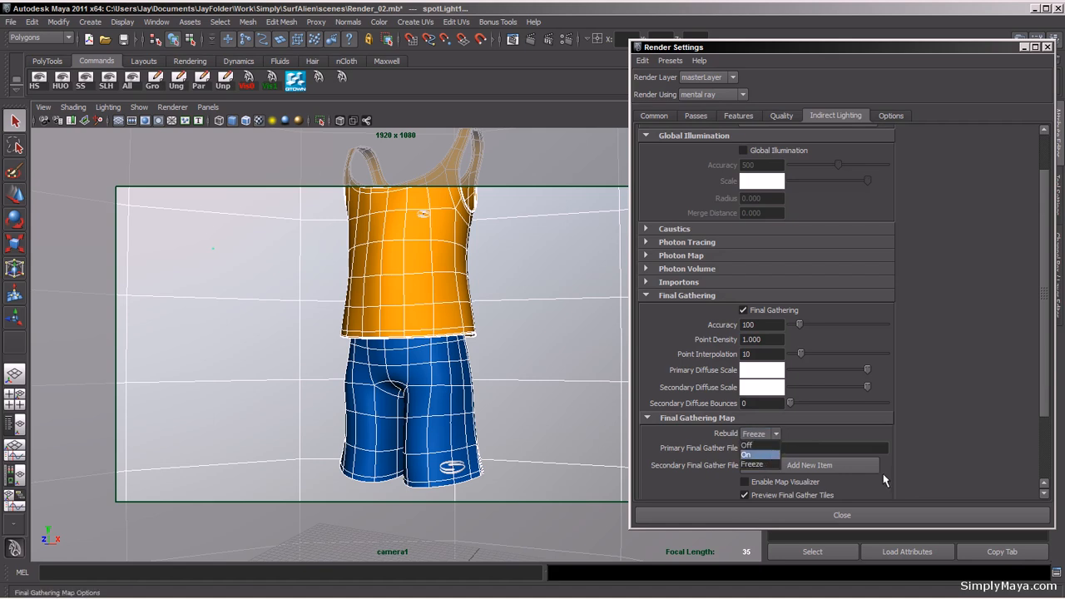
{"action": "left_click", "coordinate": [773, 454]}
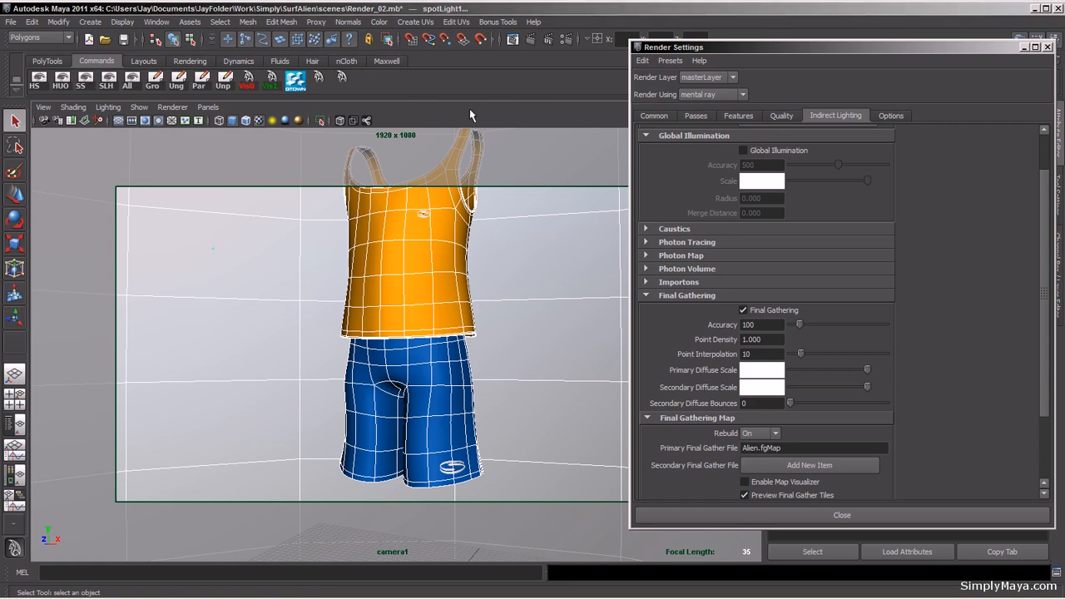
Step: Set the render view test resolution to 50% Settings (960x540) and close the render settings
{"action": "key", "text": "space"}
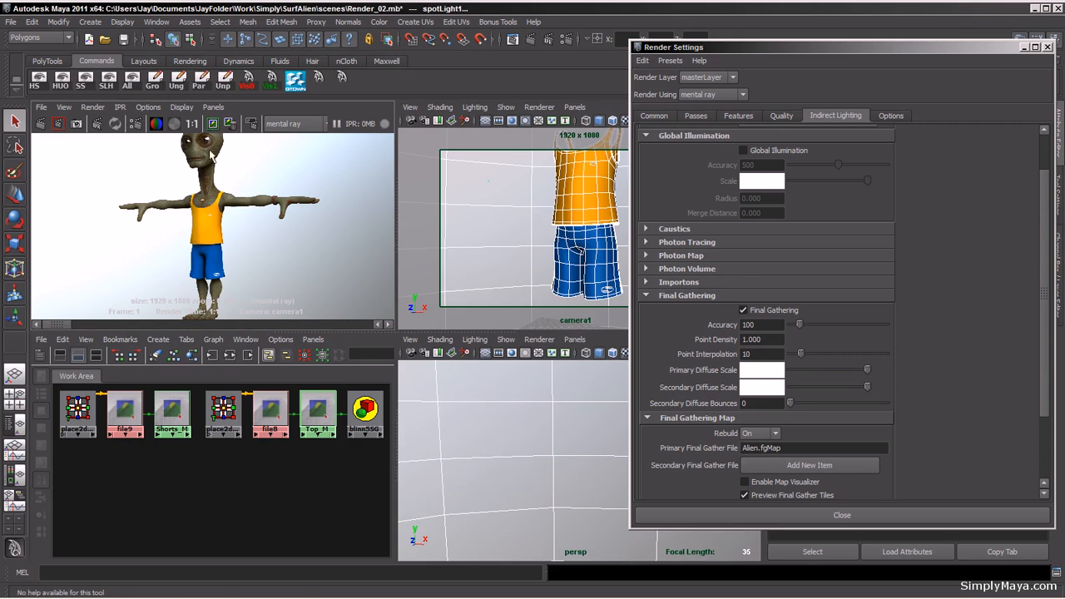
{"action": "left_click", "coordinate": [148, 109]}
{"action": "mouse_move", "coordinate": [169, 158]}
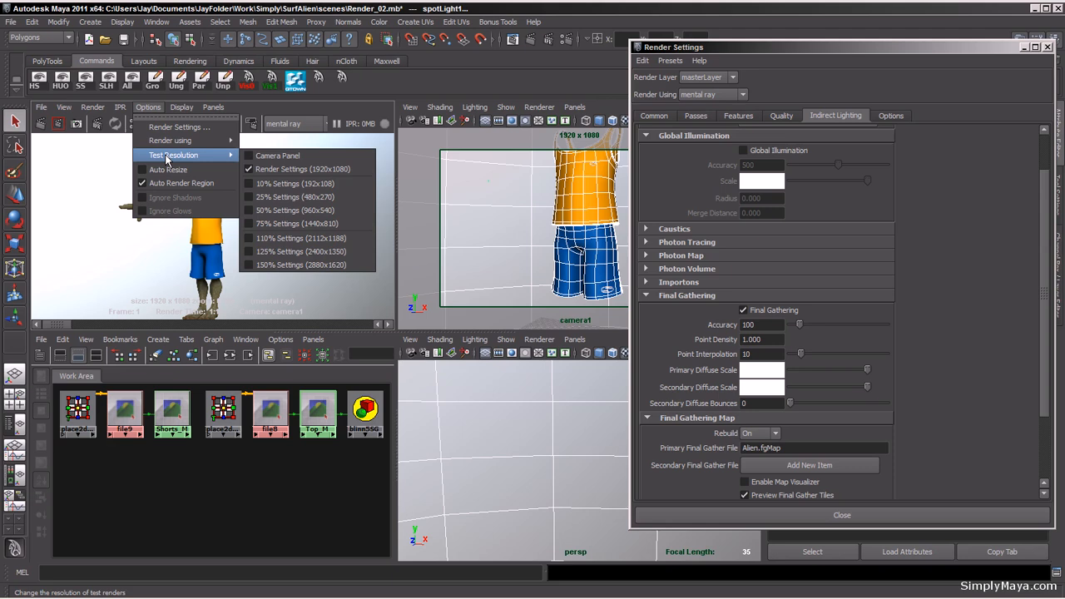
{"action": "left_click", "coordinate": [287, 209]}
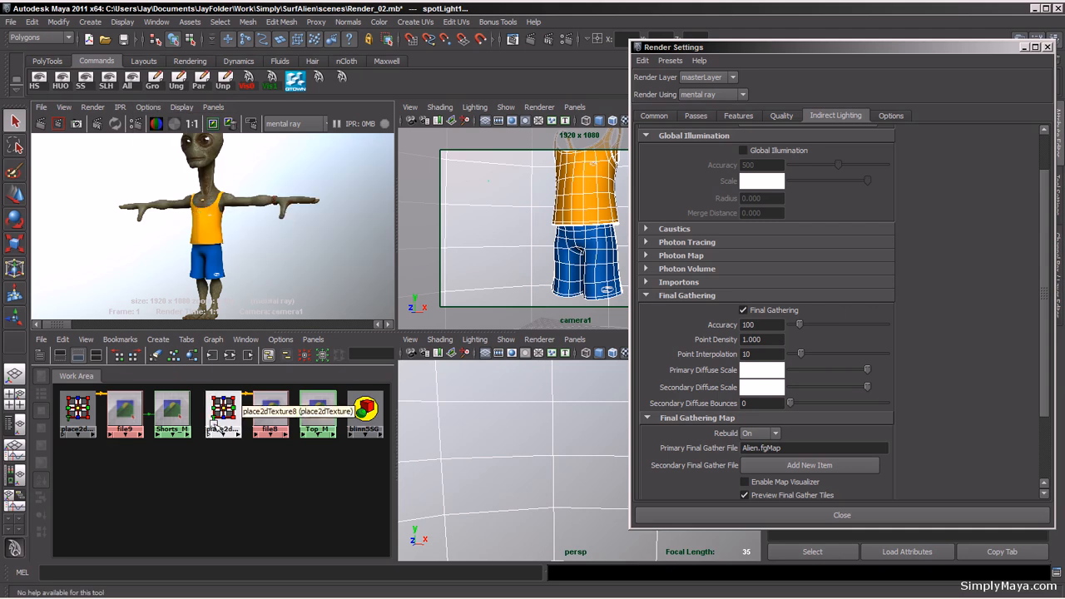
{"action": "left_click", "coordinate": [1047, 46]}
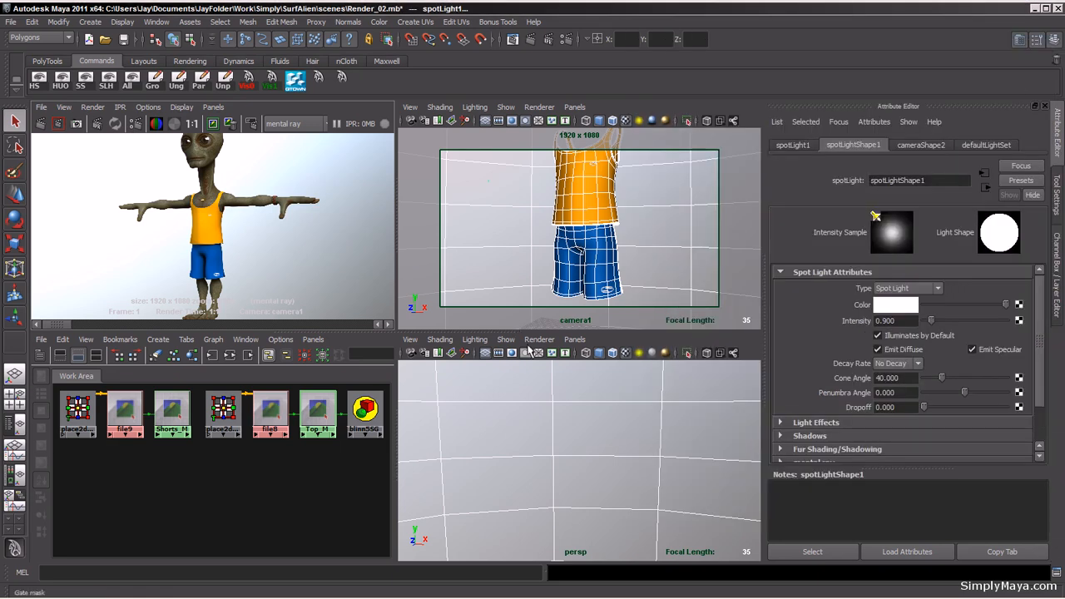
Step: Select the shorts and graph the Shorts_M material's input and output connections in the Hypershade
{"action": "left_click", "coordinate": [593, 254]}
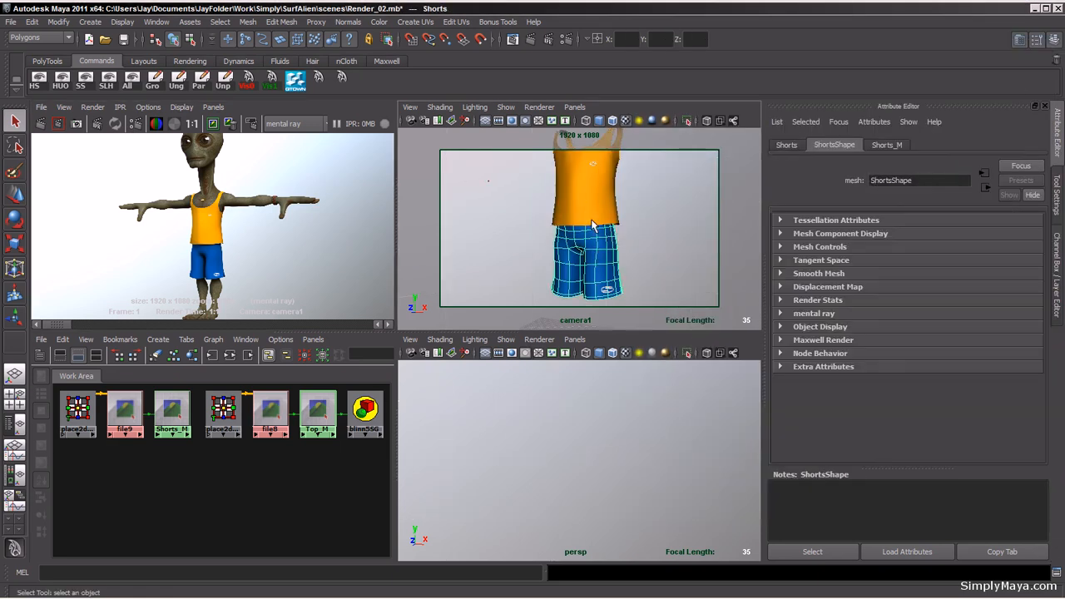
{"action": "left_click", "coordinate": [169, 416]}
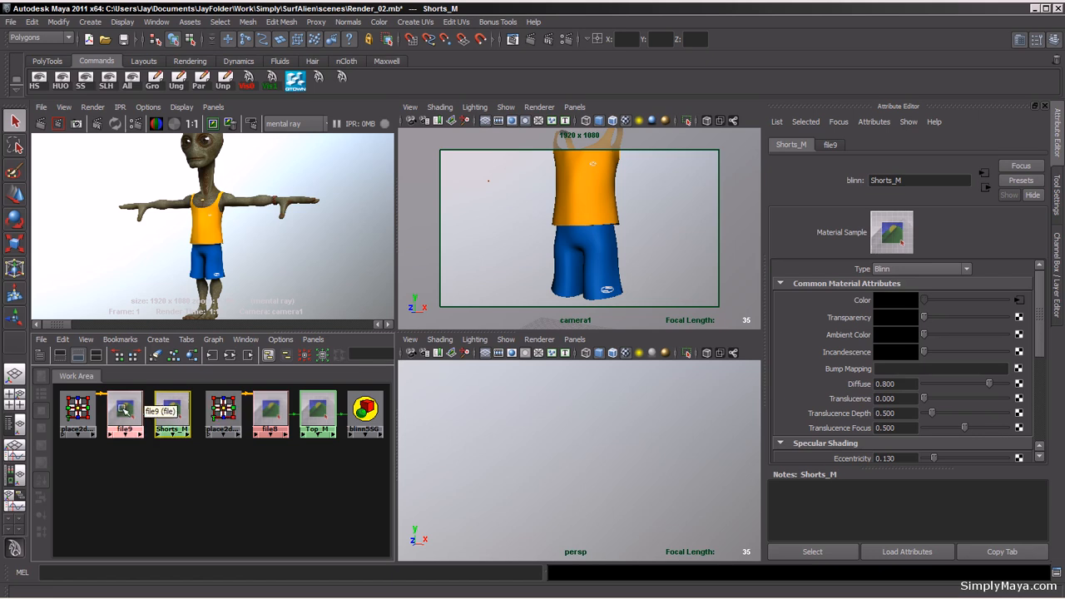
{"action": "left_click_drag", "start_coordinate": [138, 406], "coordinate": [137, 446]}
{"action": "left_click_drag", "start_coordinate": [171, 414], "coordinate": [195, 482]}
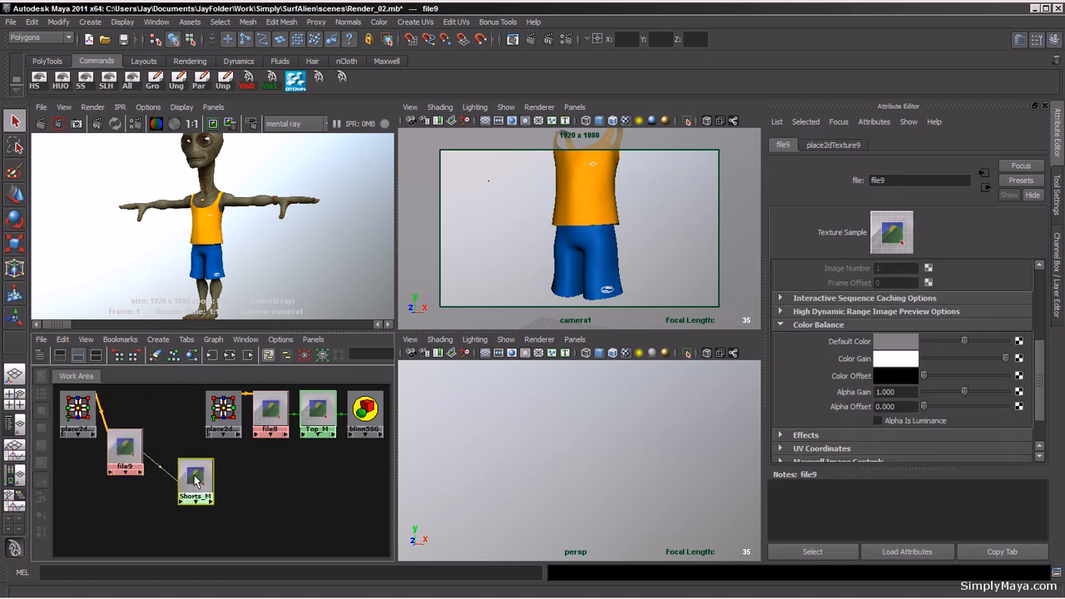
{"action": "left_click_drag", "start_coordinate": [129, 453], "coordinate": [147, 490]}
{"action": "left_click_drag", "start_coordinate": [77, 409], "coordinate": [91, 479]}
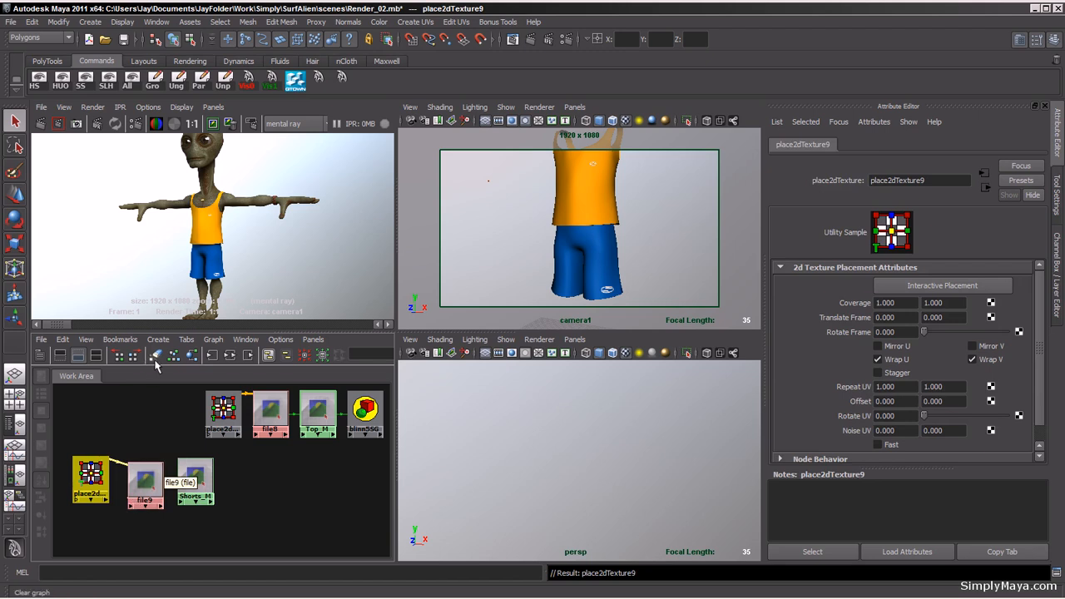
{"action": "left_click", "coordinate": [197, 474]}
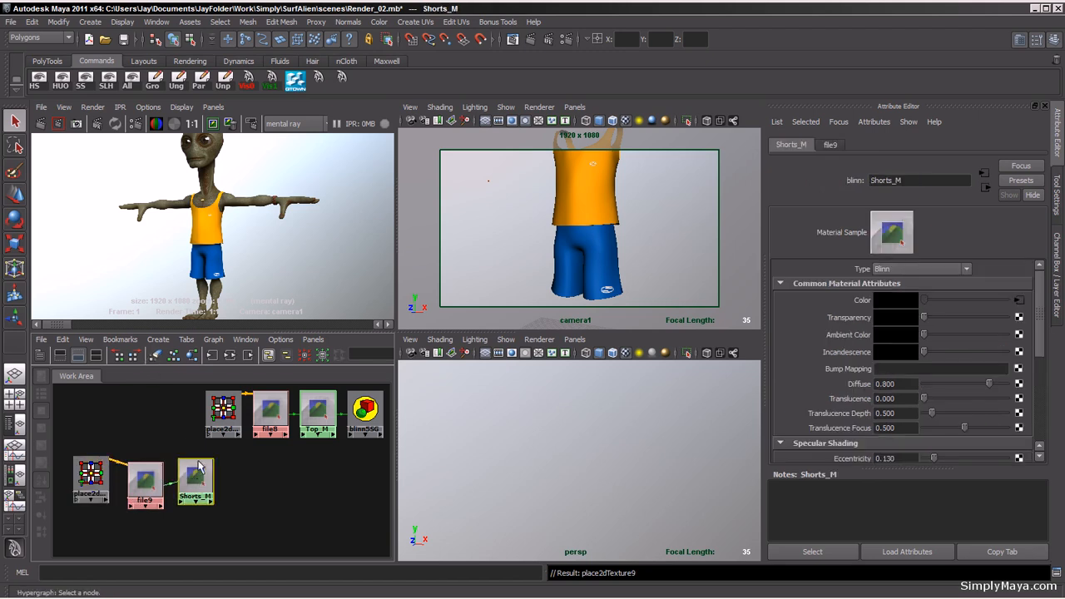
{"action": "left_click", "coordinate": [230, 356]}
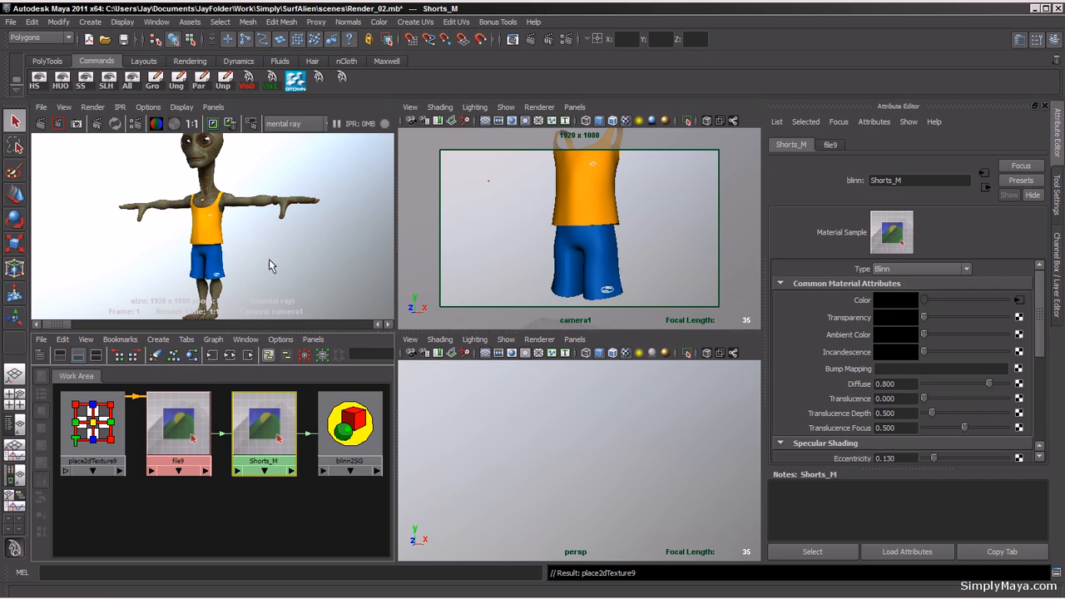
{"action": "left_click", "coordinate": [354, 420]}
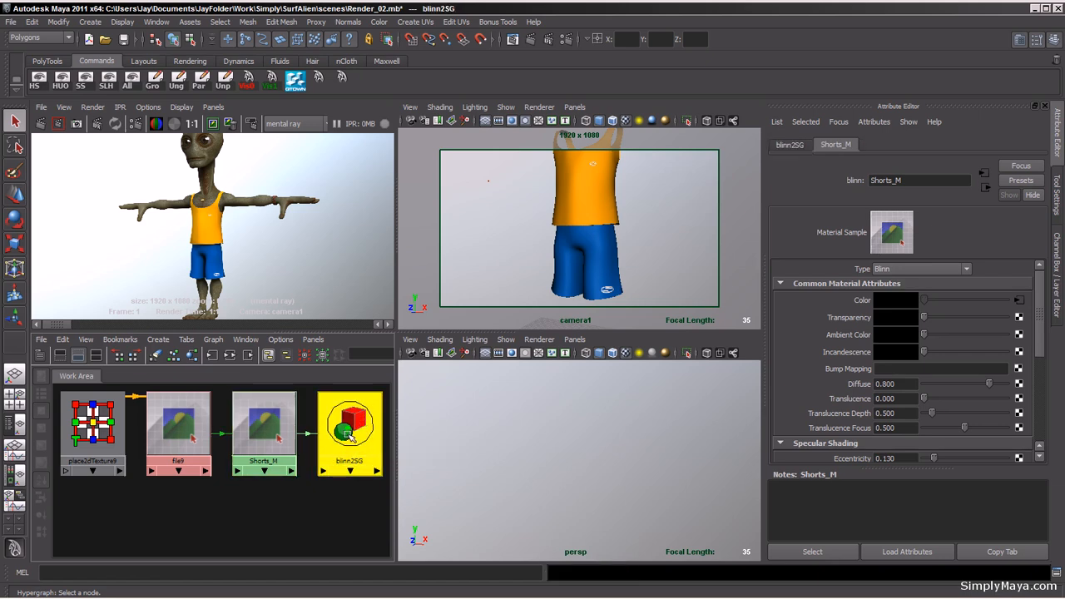
Step: Create a File texture as the displacement material of the shorts' blinn2SG shading group
{"action": "left_click", "coordinate": [789, 147]}
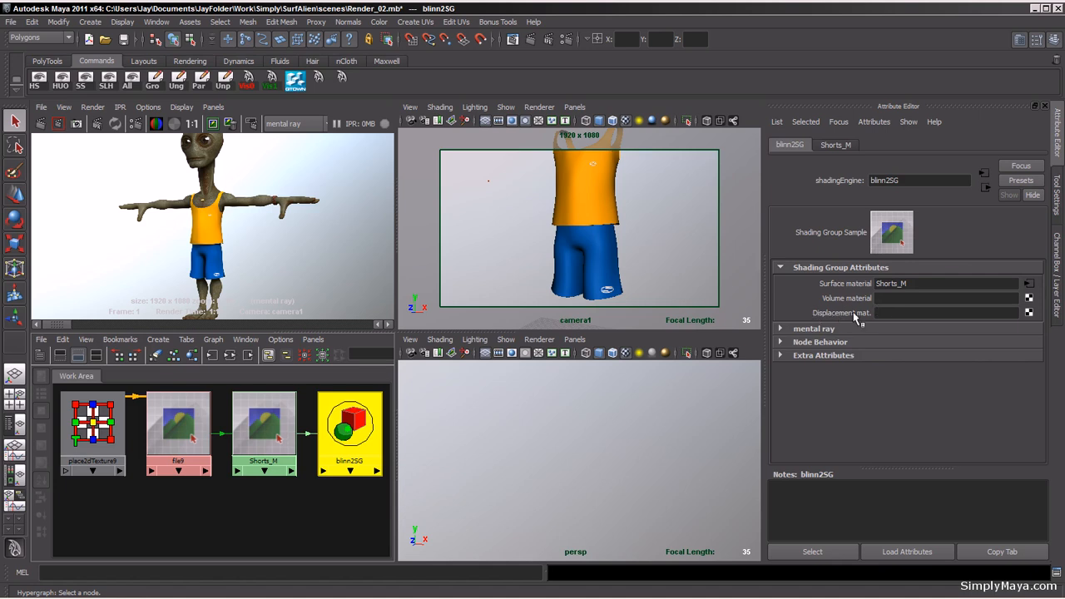
{"action": "left_click", "coordinate": [1029, 314]}
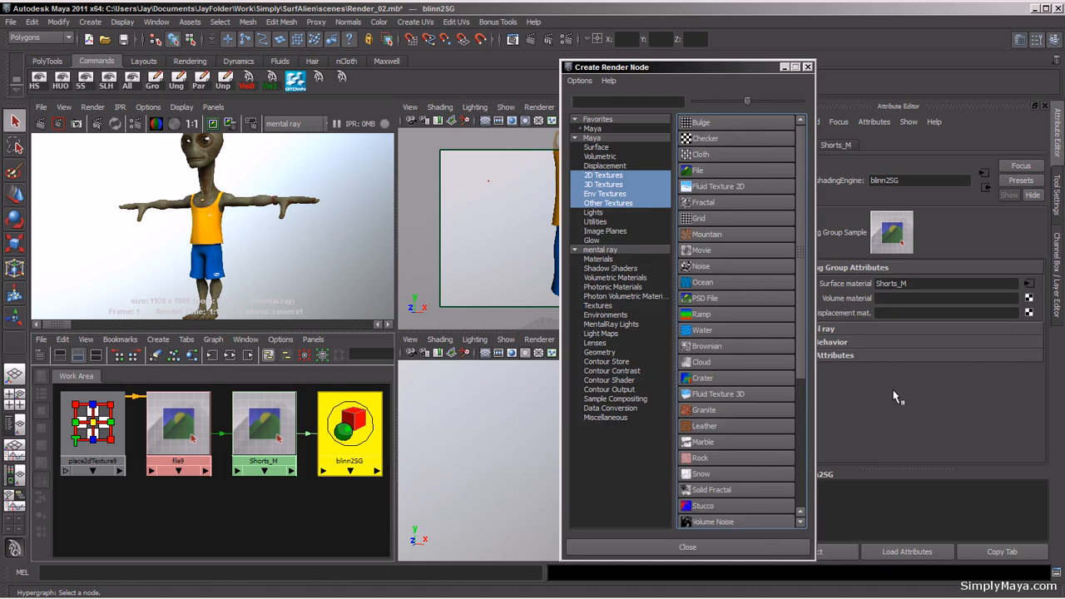
{"action": "left_click", "coordinate": [715, 171]}
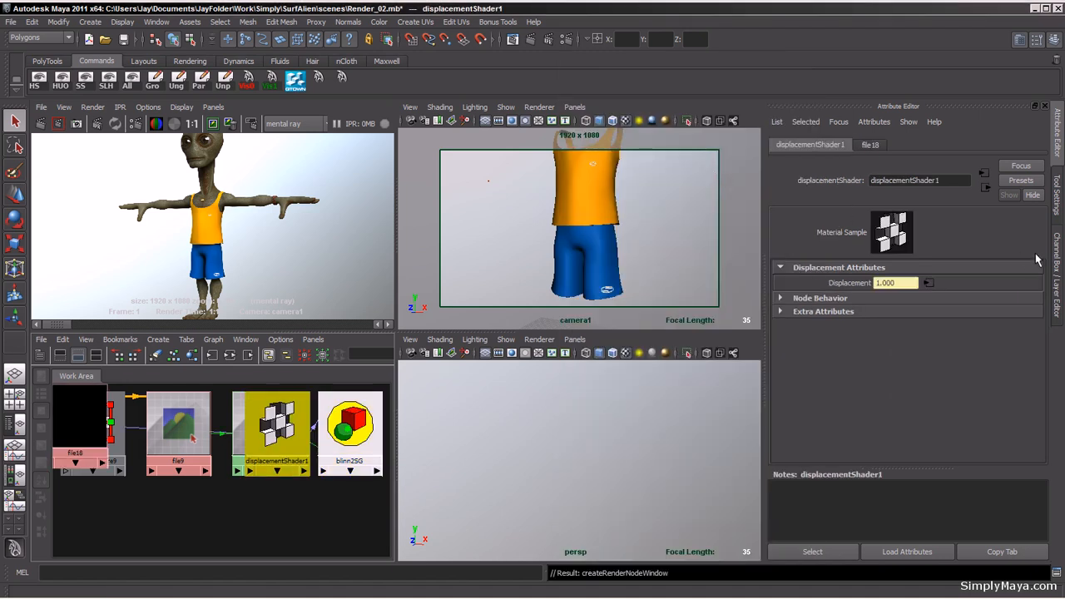
Step: Load Shorts_Dis.tif from the SurfAlien FinalMaps folder as the displacement file texture's image
{"action": "left_click", "coordinate": [928, 285]}
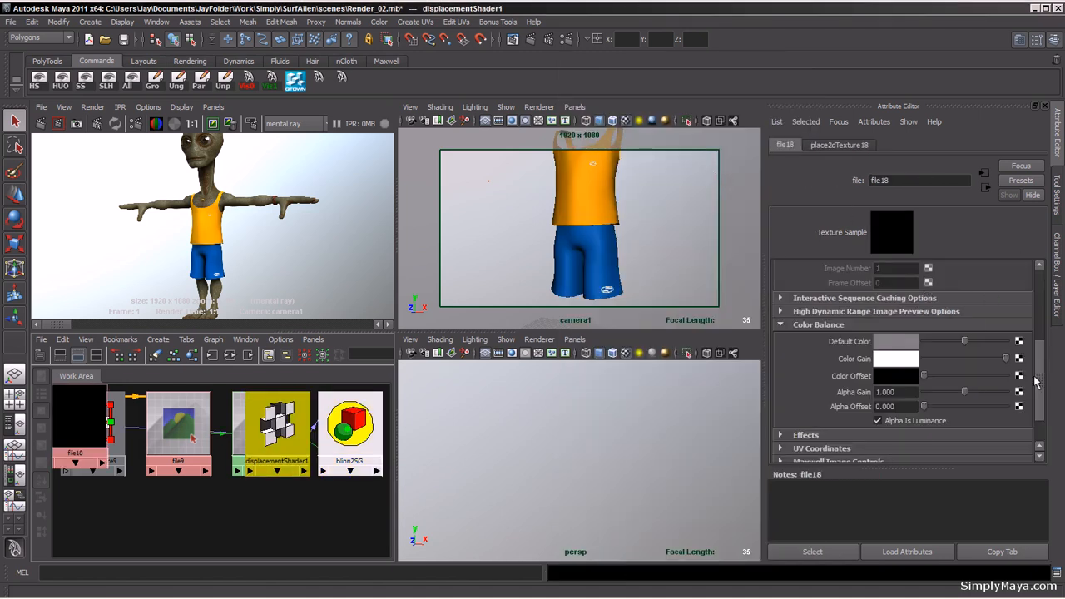
{"action": "left_click", "coordinate": [1020, 335]}
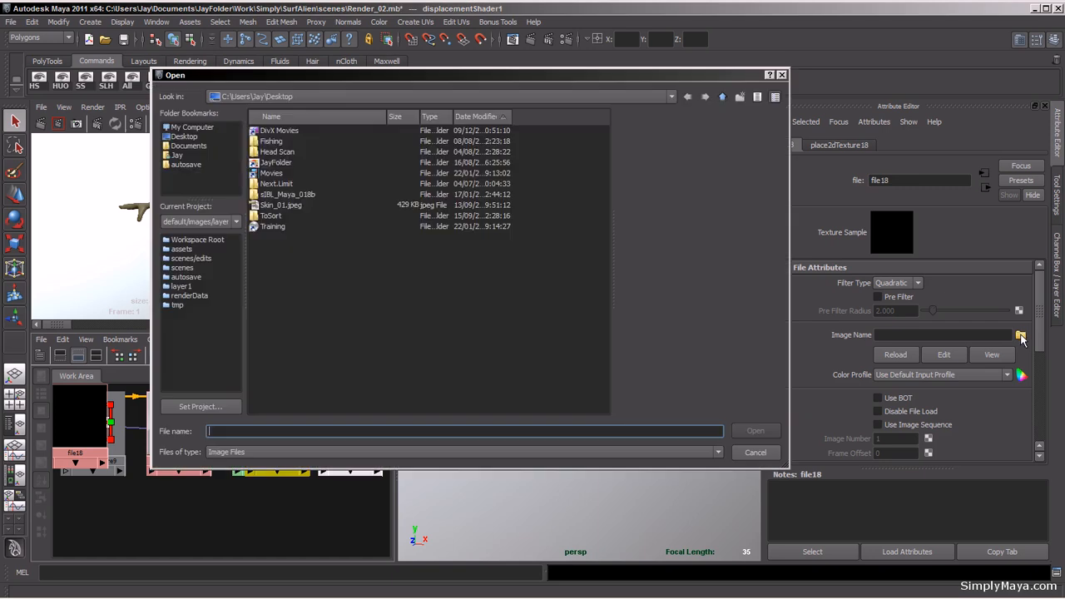
{"action": "left_click", "coordinate": [196, 147]}
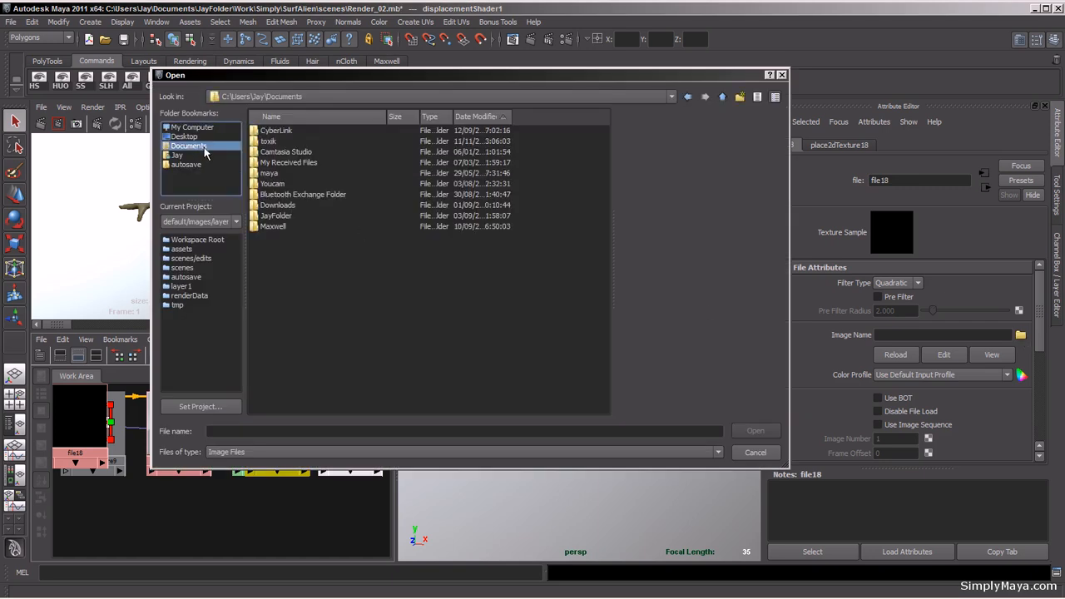
{"action": "left_click", "coordinate": [284, 218]}
{"action": "double_click", "coordinate": [284, 218]}
{"action": "left_click", "coordinate": [280, 195]}
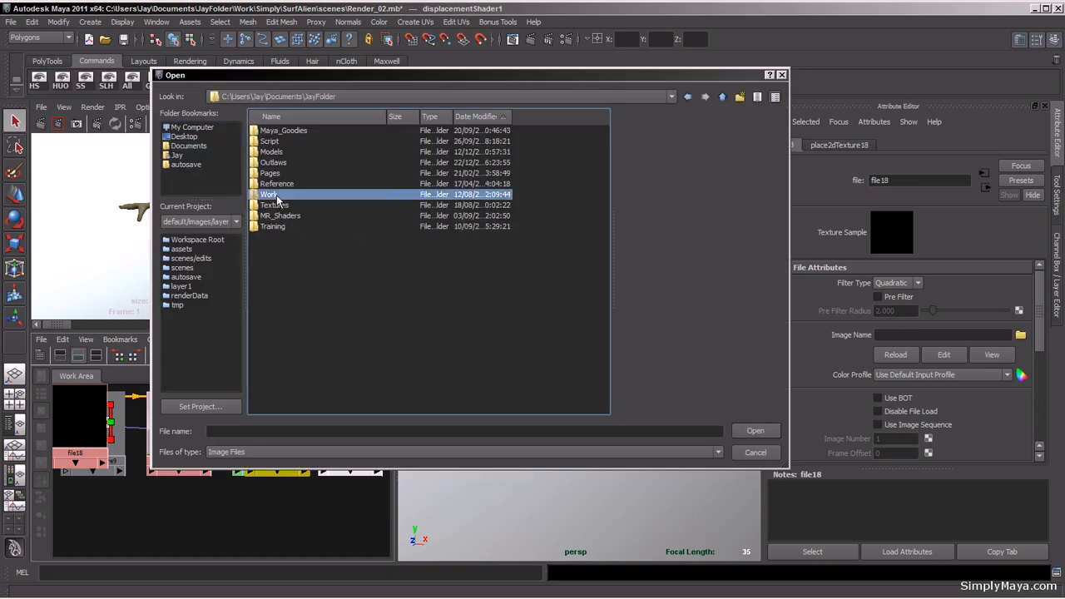
{"action": "double_click", "coordinate": [280, 195]}
{"action": "left_click", "coordinate": [270, 162]}
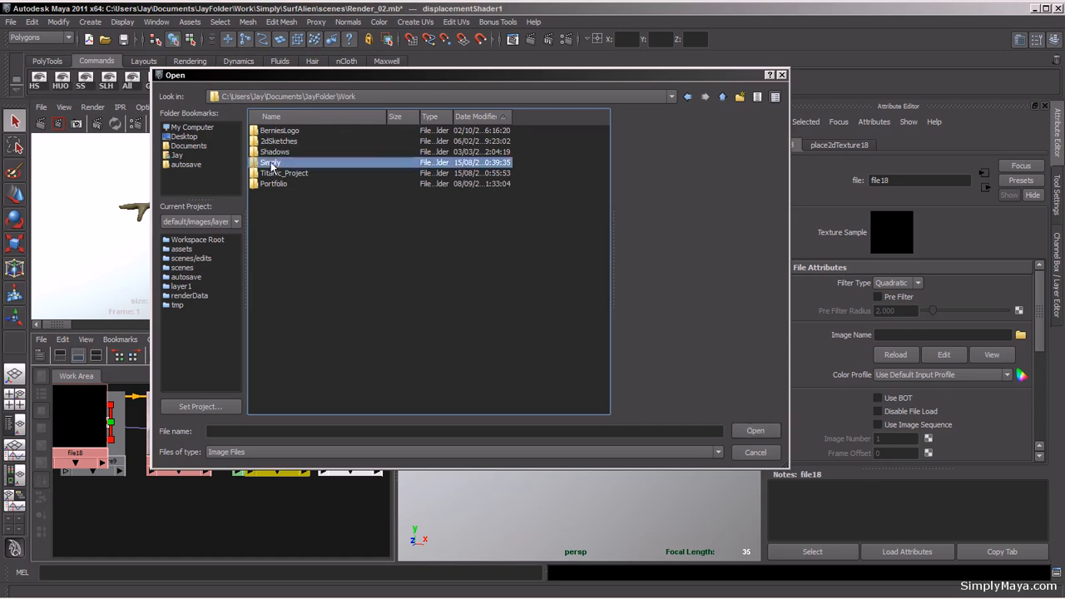
{"action": "double_click", "coordinate": [271, 163]}
{"action": "double_click", "coordinate": [289, 196]}
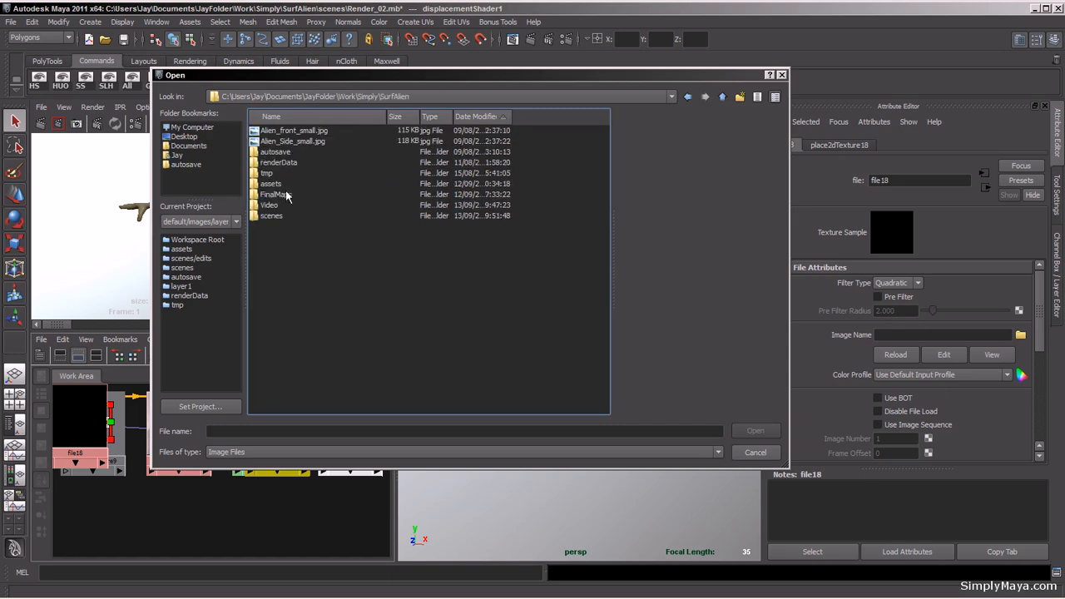
{"action": "double_click", "coordinate": [279, 188]}
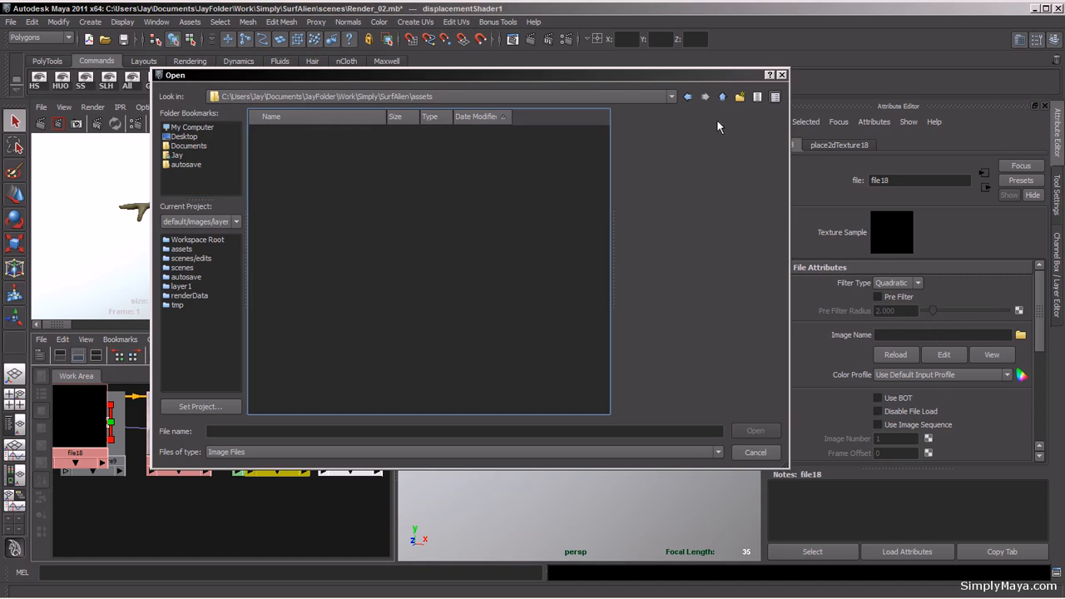
{"action": "left_click", "coordinate": [723, 97]}
{"action": "double_click", "coordinate": [276, 194]}
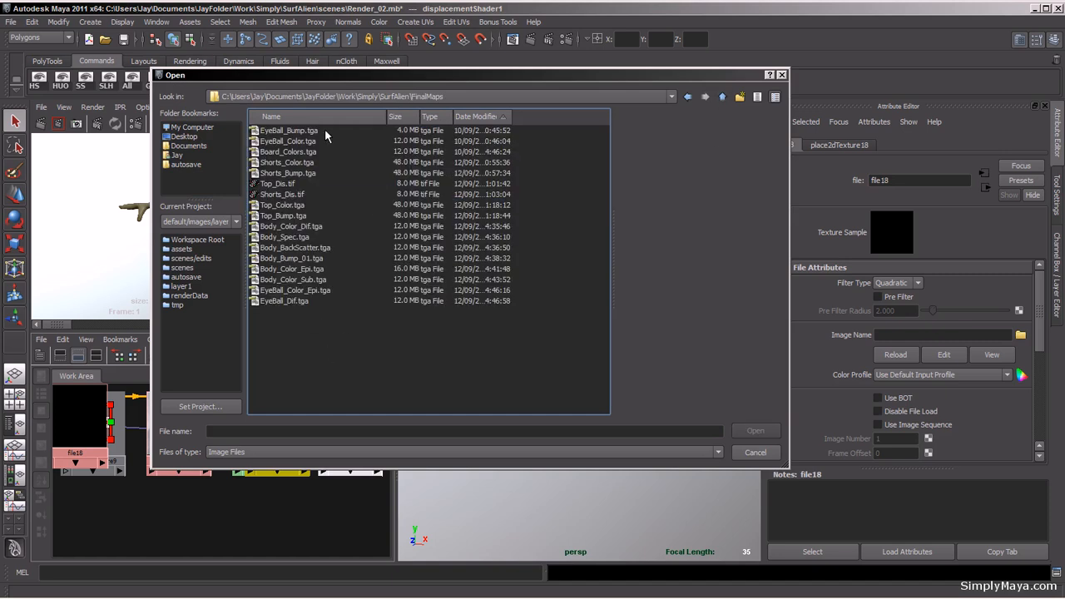
{"action": "left_click_drag", "start_coordinate": [321, 76], "coordinate": [330, 126]}
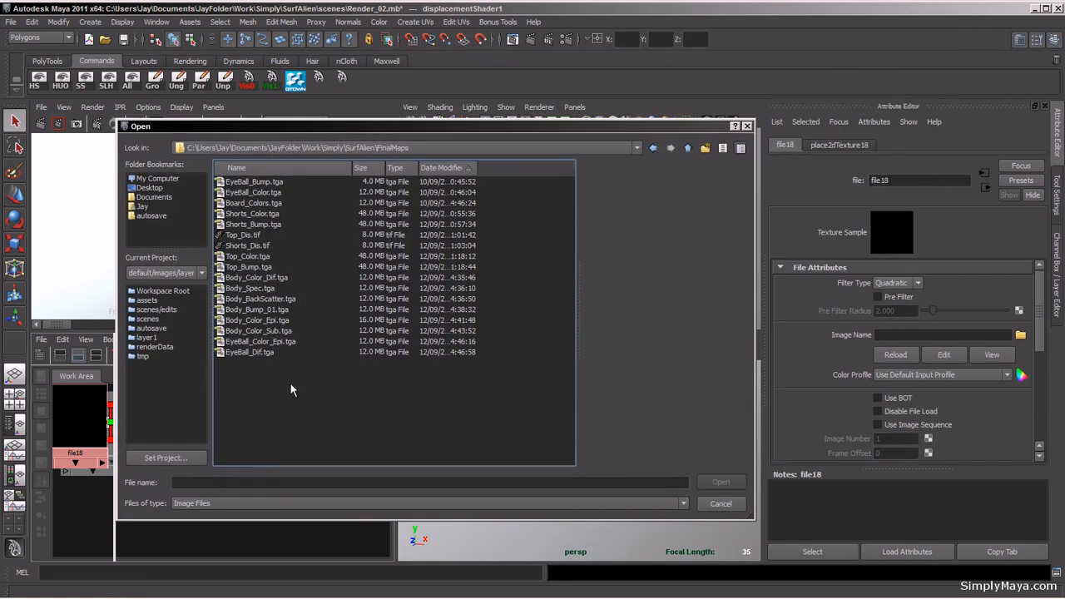
{"action": "left_click", "coordinate": [248, 247]}
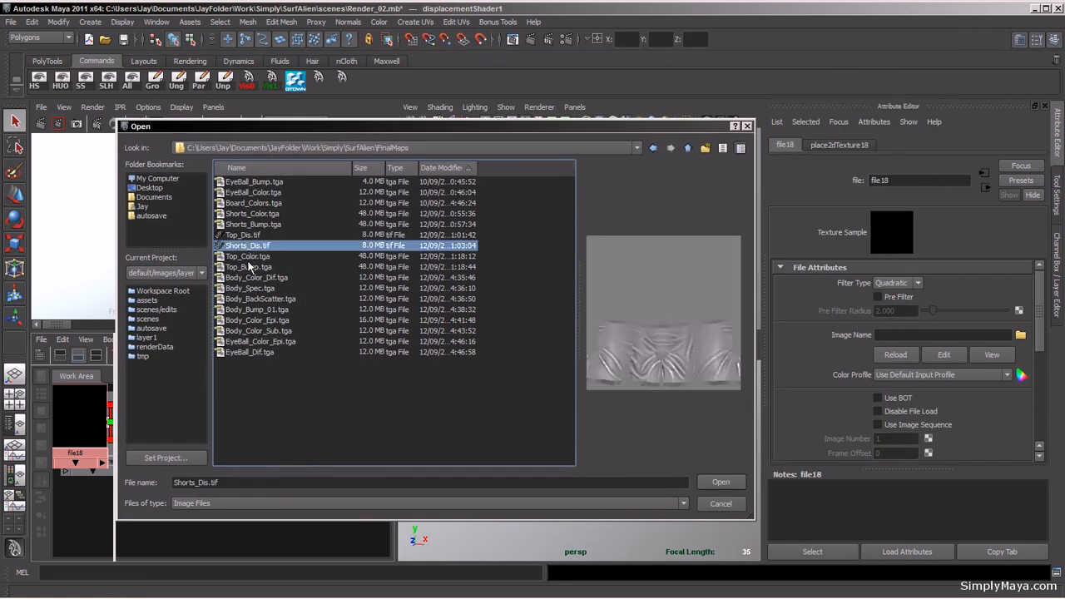
{"action": "left_click", "coordinate": [710, 486]}
Step: Rearrange the new file and displacementShader1 nodes neatly in the Hypergraph work area
{"action": "left_click_drag", "start_coordinate": [80, 416], "coordinate": [82, 504]}
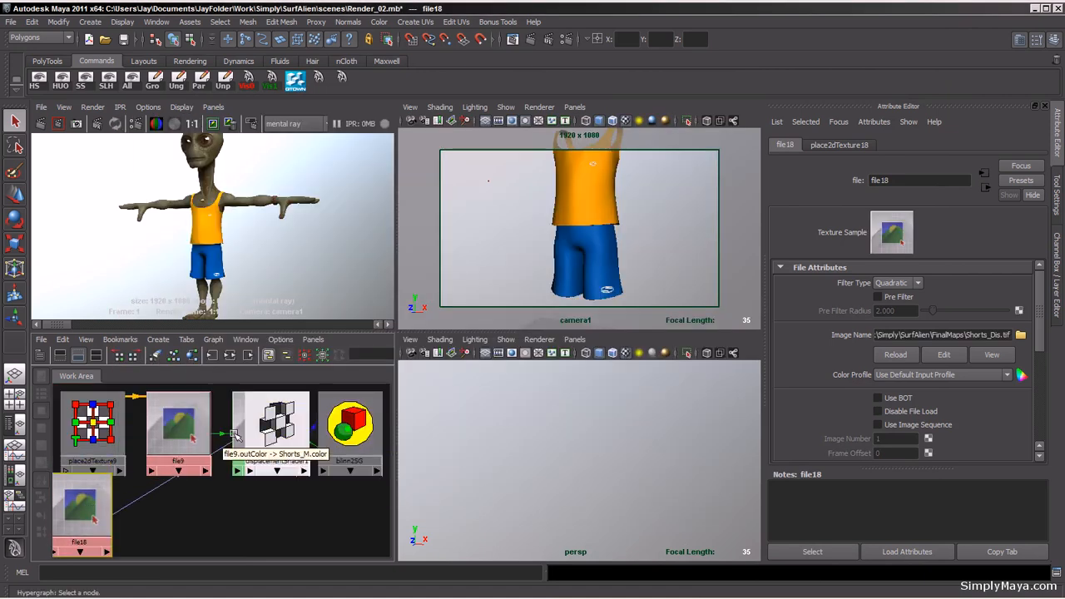
{"action": "left_click_drag", "start_coordinate": [235, 434], "coordinate": [251, 508]}
{"action": "left_click", "coordinate": [244, 427]}
{"action": "left_click_drag", "start_coordinate": [196, 447], "coordinate": [188, 437]}
{"action": "left_click_drag", "start_coordinate": [89, 501], "coordinate": [176, 503]}
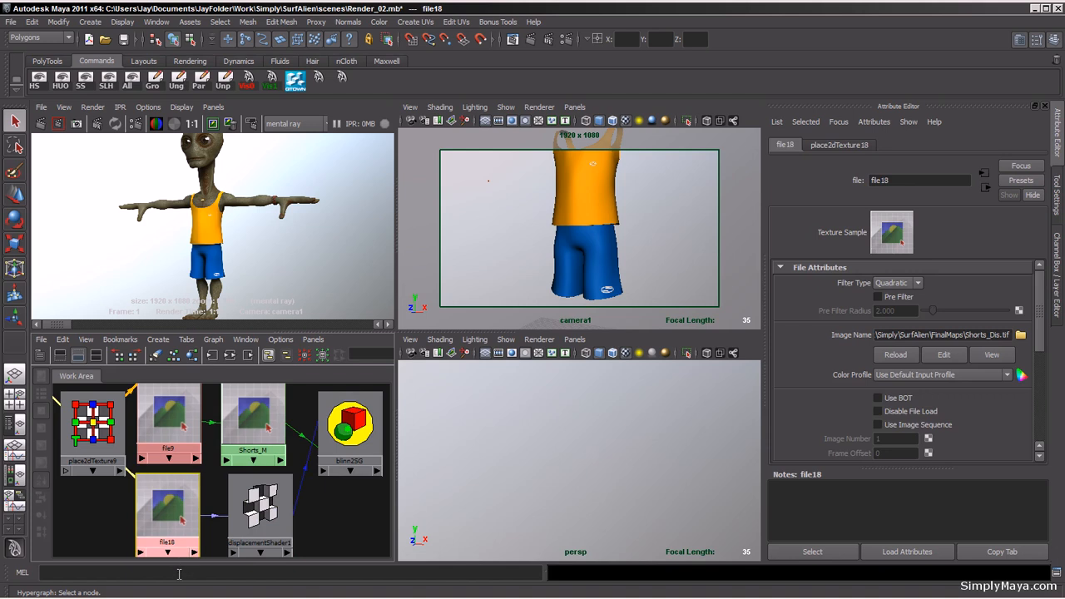
{"action": "left_click_drag", "start_coordinate": [260, 507], "coordinate": [257, 514]}
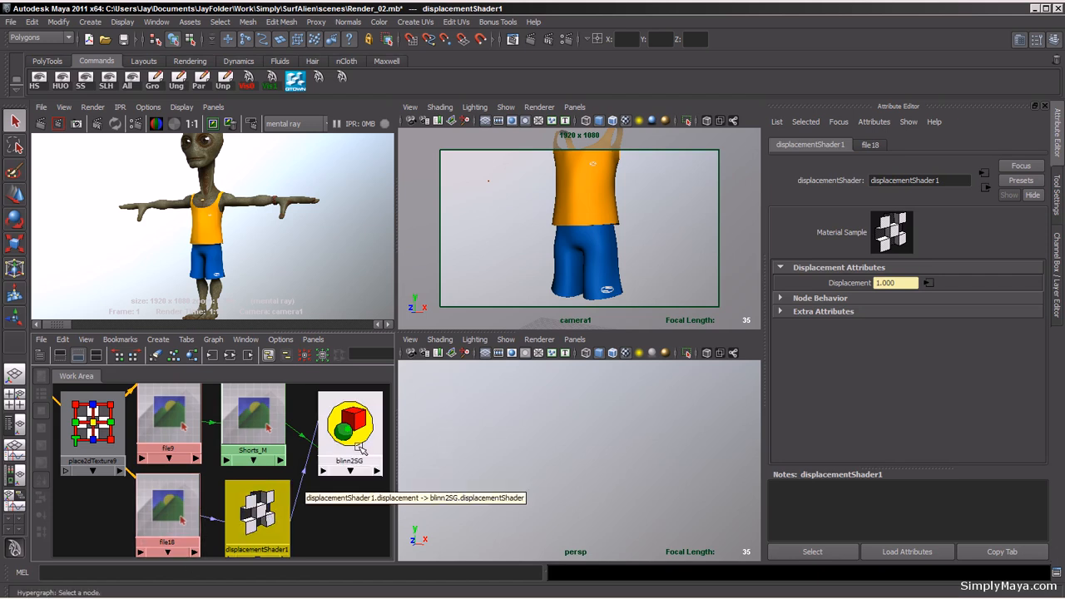
Step: Select the shorts and apply Smooth with exponential division level 1
{"action": "left_click", "coordinate": [629, 239]}
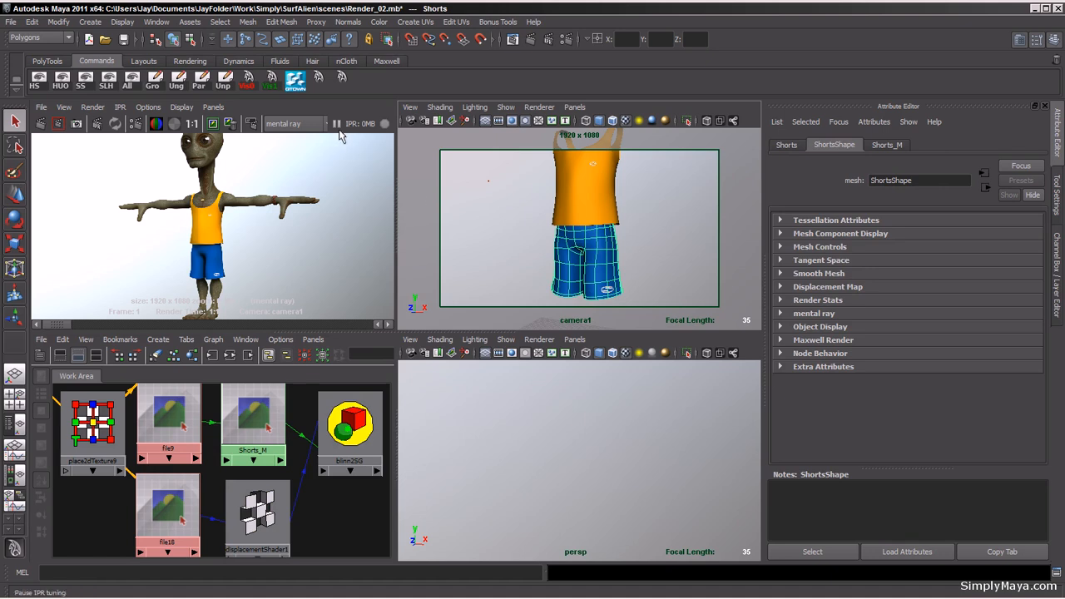
{"action": "left_click", "coordinate": [247, 22]}
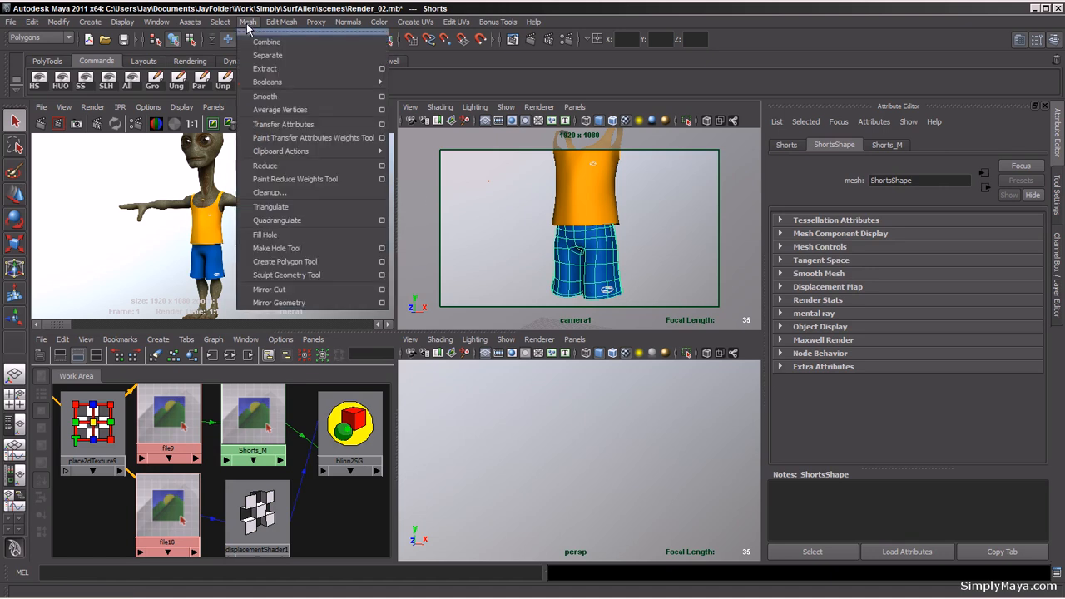
{"action": "left_click", "coordinate": [380, 98]}
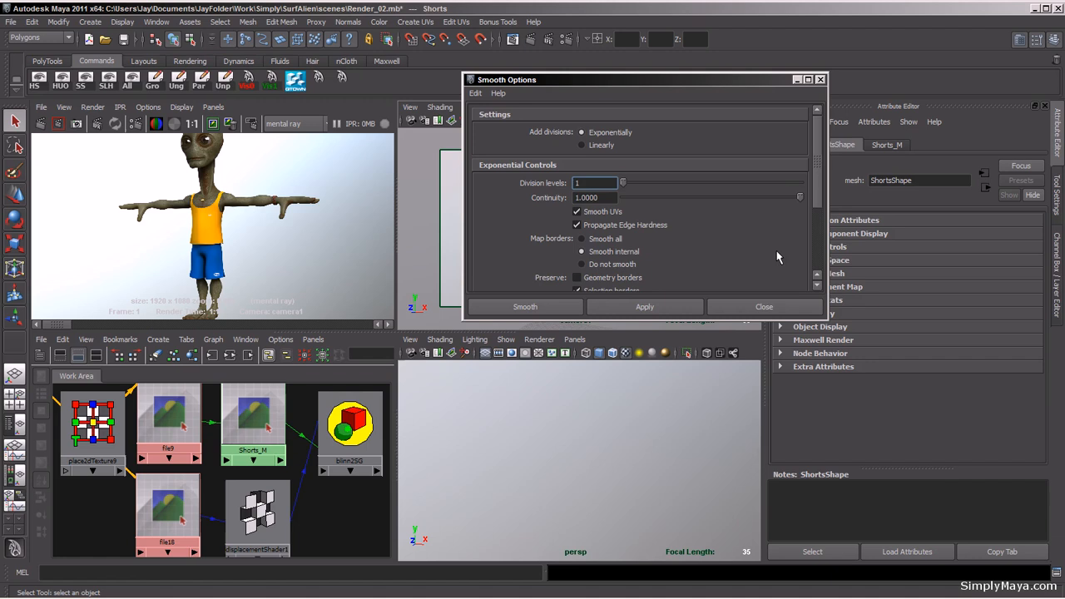
{"action": "left_click_drag", "start_coordinate": [819, 197], "coordinate": [822, 218]}
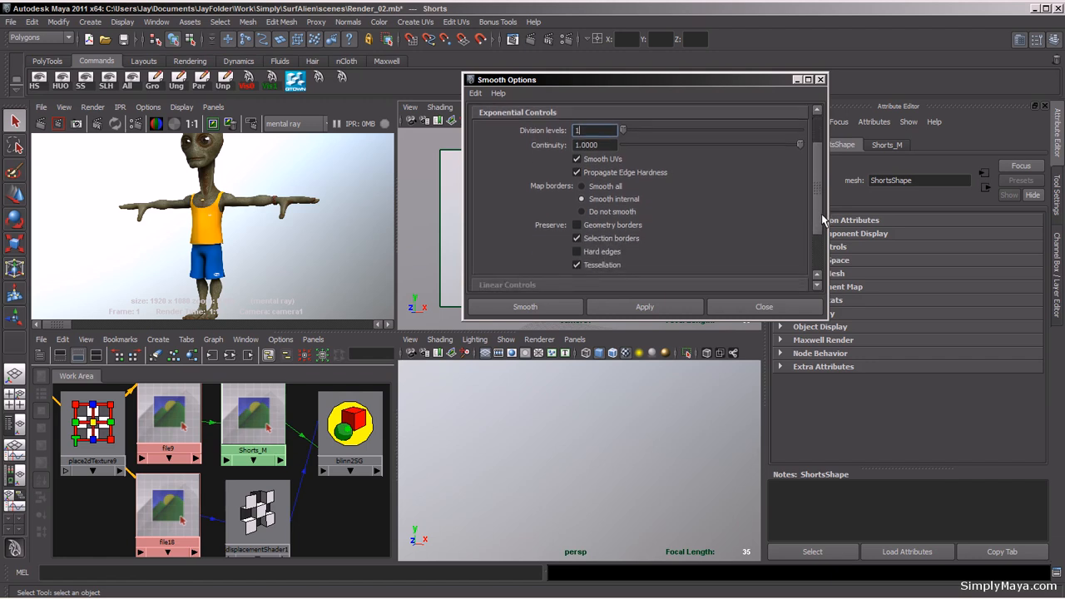
{"action": "left_click", "coordinate": [548, 312]}
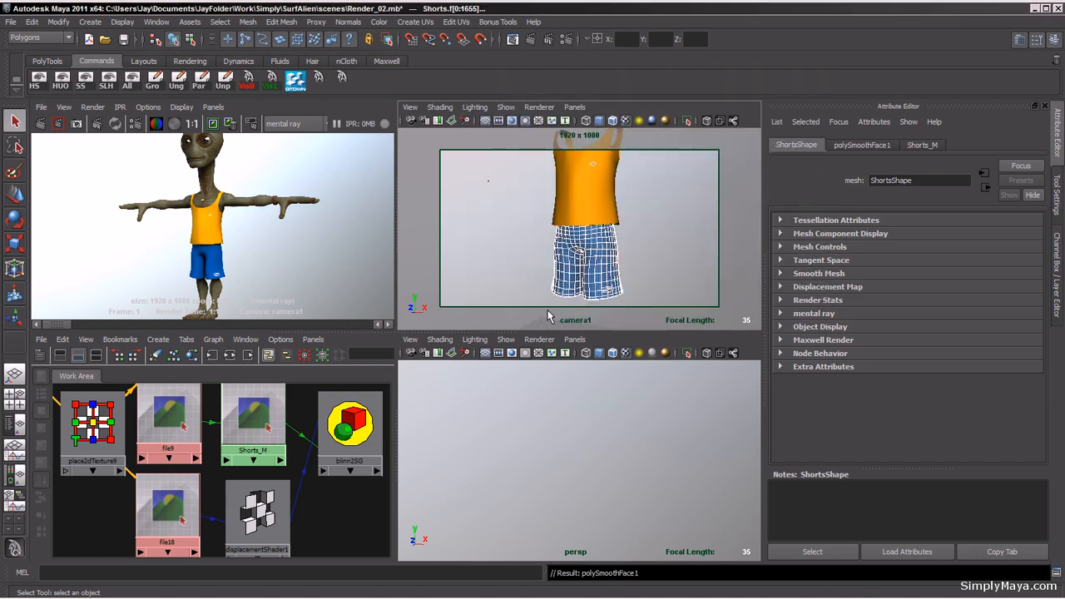
Step: Inspect the smoothed shorts mesh in the perspective view, including its smooth mesh preview
{"action": "key", "text": "f"}
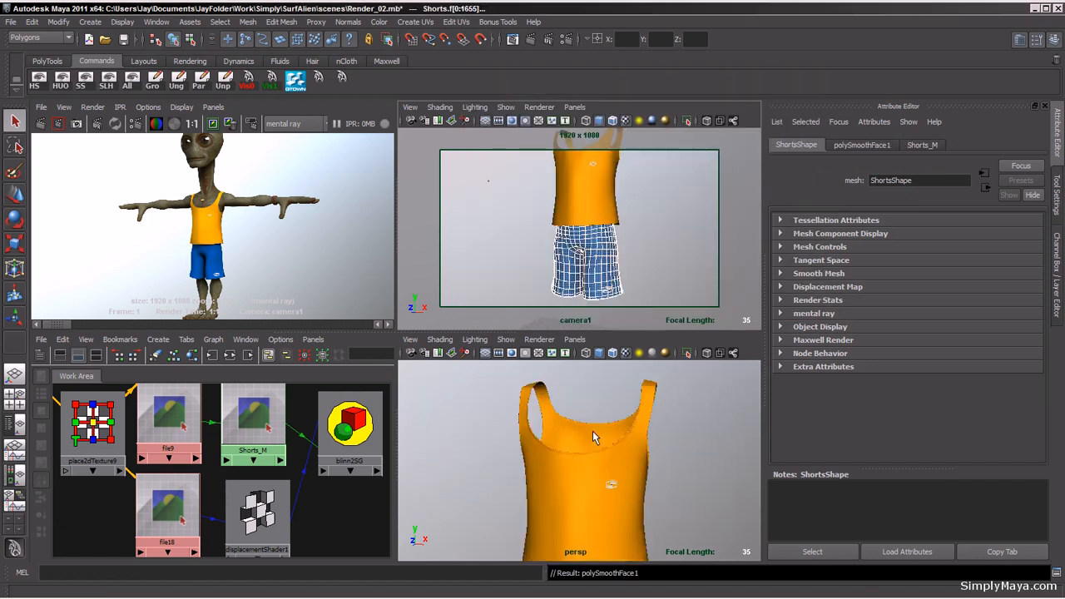
{"action": "left_click_drag", "start_coordinate": [539, 482], "coordinate": [685, 477], "text": "alt"}
{"action": "right_click_drag", "start_coordinate": [524, 438], "coordinate": [630, 528], "text": "alt"}
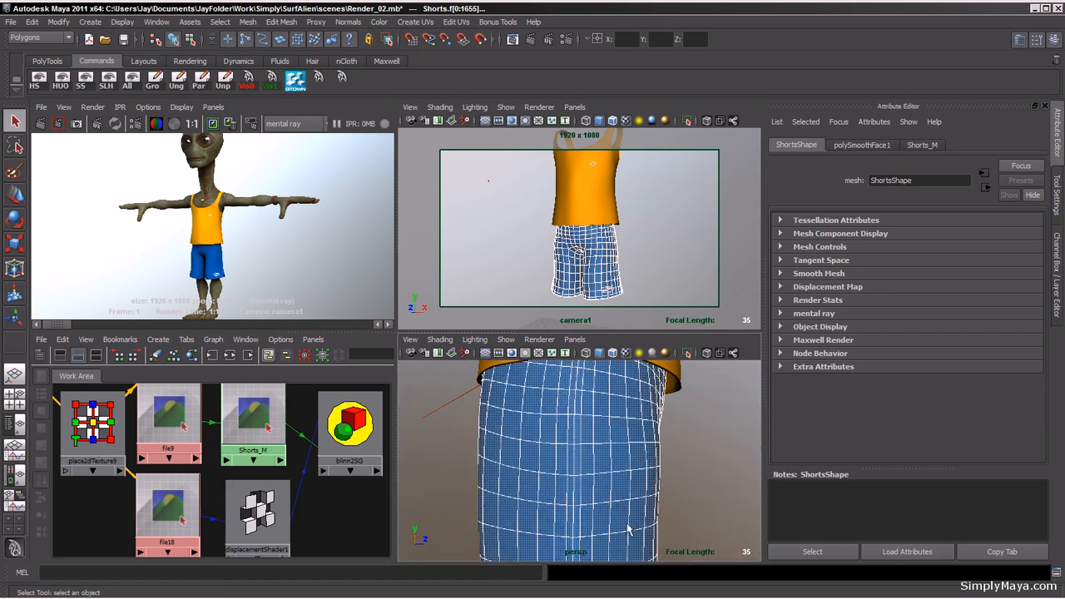
{"action": "middle_click_drag", "start_coordinate": [630, 528], "coordinate": [630, 358], "text": "alt"}
{"action": "left_click_drag", "start_coordinate": [620, 466], "coordinate": [507, 444], "text": "alt"}
{"action": "right_click_drag", "start_coordinate": [600, 433], "coordinate": [518, 427], "text": "alt"}
{"action": "middle_click_drag", "start_coordinate": [613, 413], "coordinate": [596, 533], "text": "alt"}
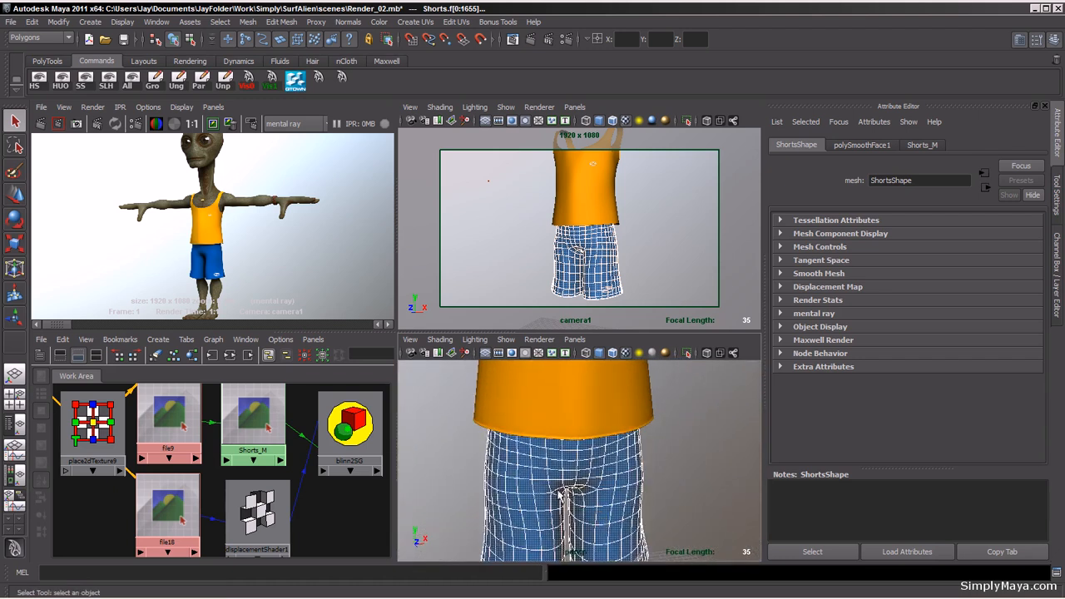
{"action": "mouse_move", "coordinate": [575, 478]}
{"action": "left_mouse_down", "text": "alt"}
{"action": "mouse_move", "coordinate": [569, 392]}
{"action": "mouse_move", "coordinate": [560, 461]}
{"action": "mouse_move", "coordinate": [590, 489]}
{"action": "left_mouse_up", "text": "alt"}
{"action": "middle_click_drag", "start_coordinate": [595, 487], "coordinate": [595, 427], "text": "alt"}
{"action": "left_click_drag", "start_coordinate": [596, 462], "coordinate": [586, 452], "text": "alt"}
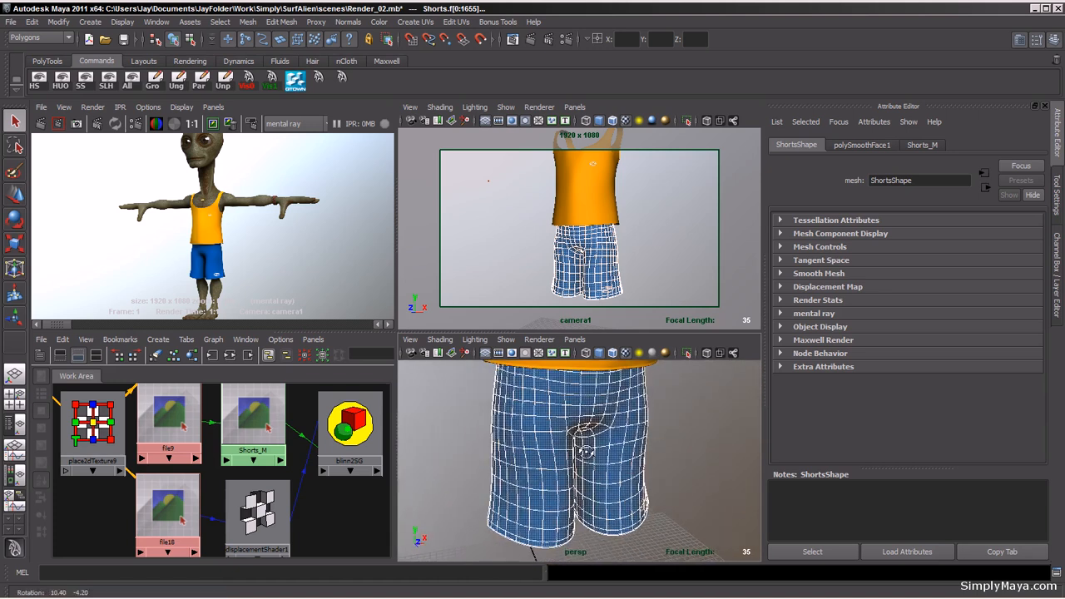
{"action": "left_click", "coordinate": [358, 529]}
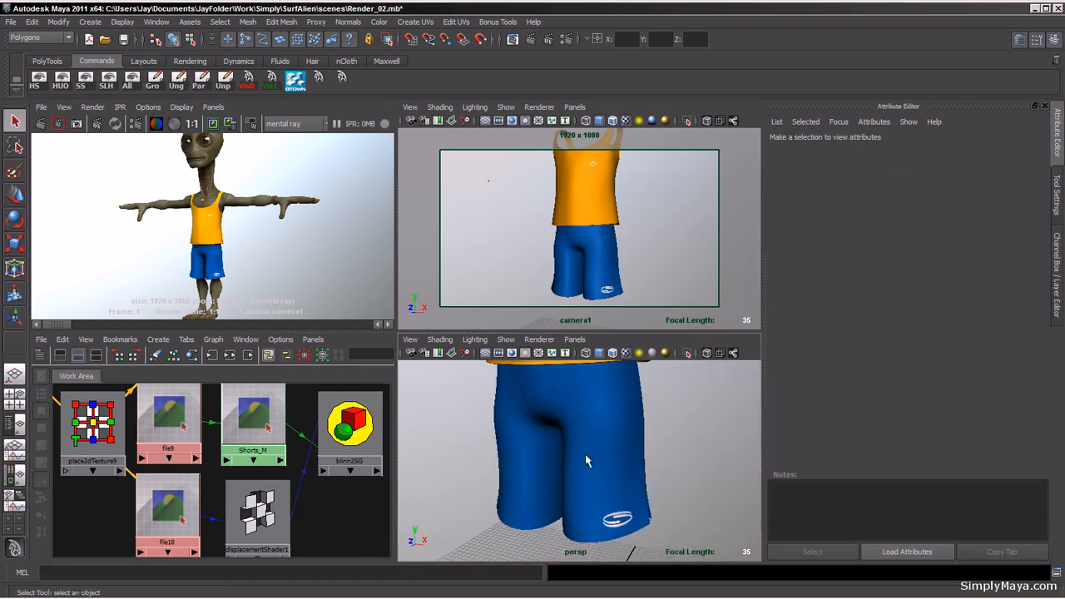
{"action": "left_click", "coordinate": [610, 449]}
{"action": "left_click_drag", "start_coordinate": [610, 450], "coordinate": [599, 417], "text": "alt"}
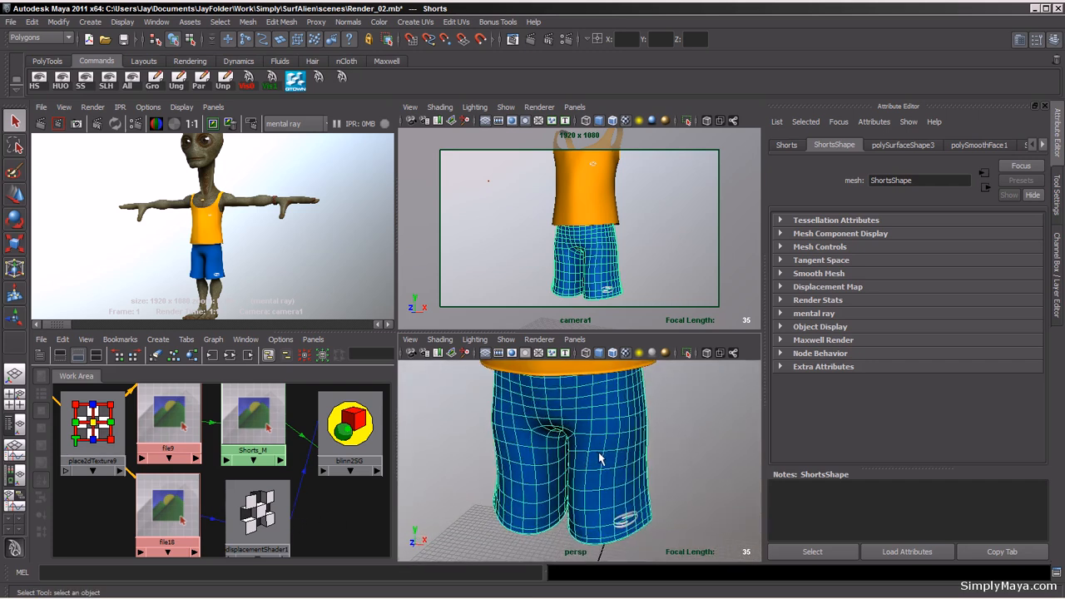
{"action": "left_click_drag", "start_coordinate": [598, 457], "coordinate": [602, 450], "text": "alt"}
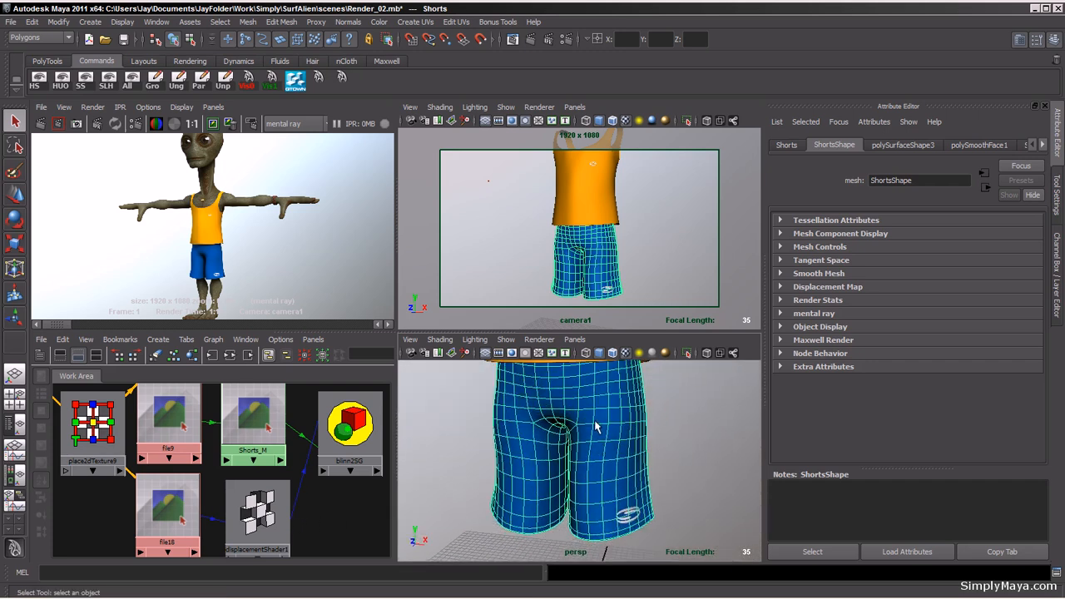
{"action": "key", "text": "1"}
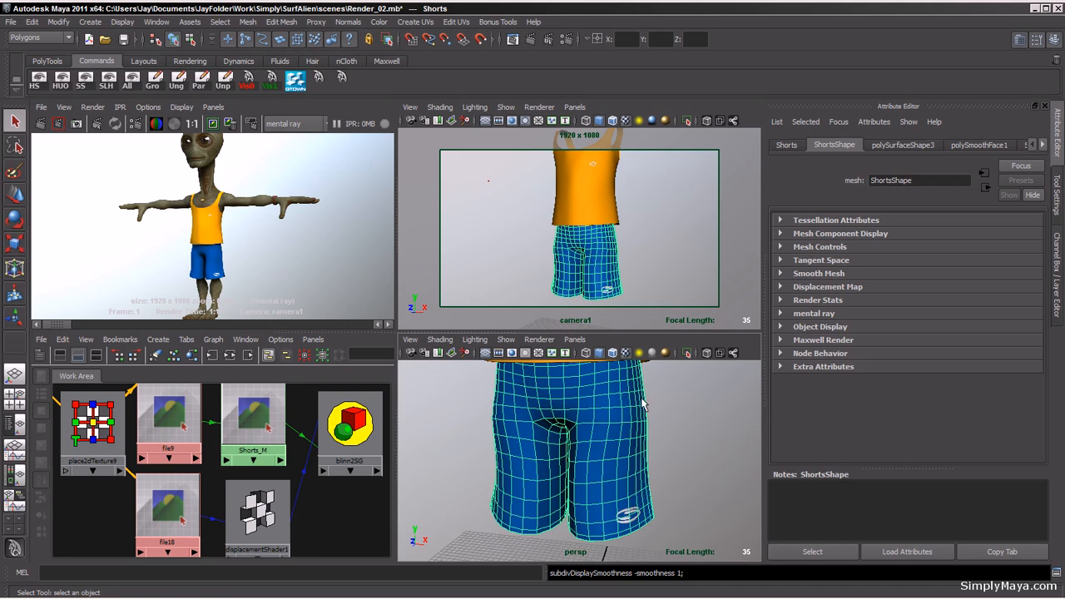
{"action": "key", "text": "3"}
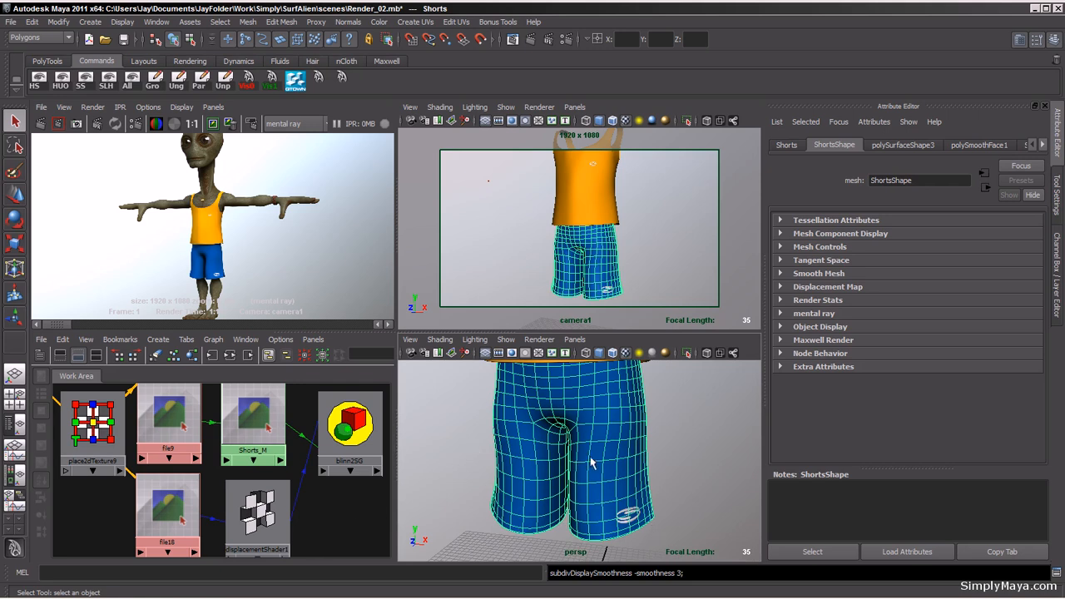
{"action": "key", "text": "1"}
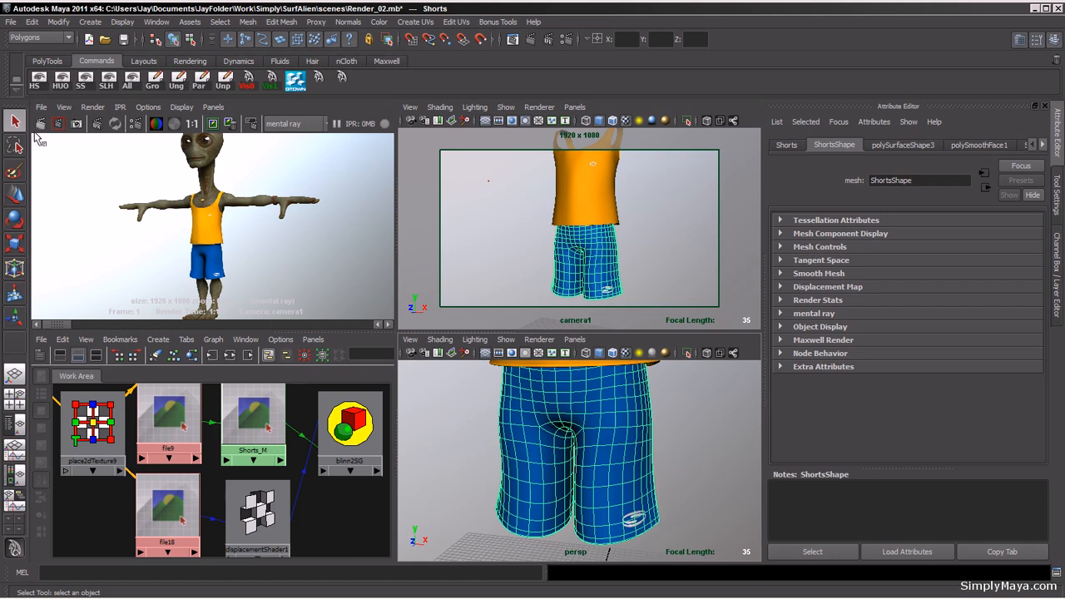
{"action": "left_click", "coordinate": [42, 62]}
{"action": "left_click", "coordinate": [39, 80]}
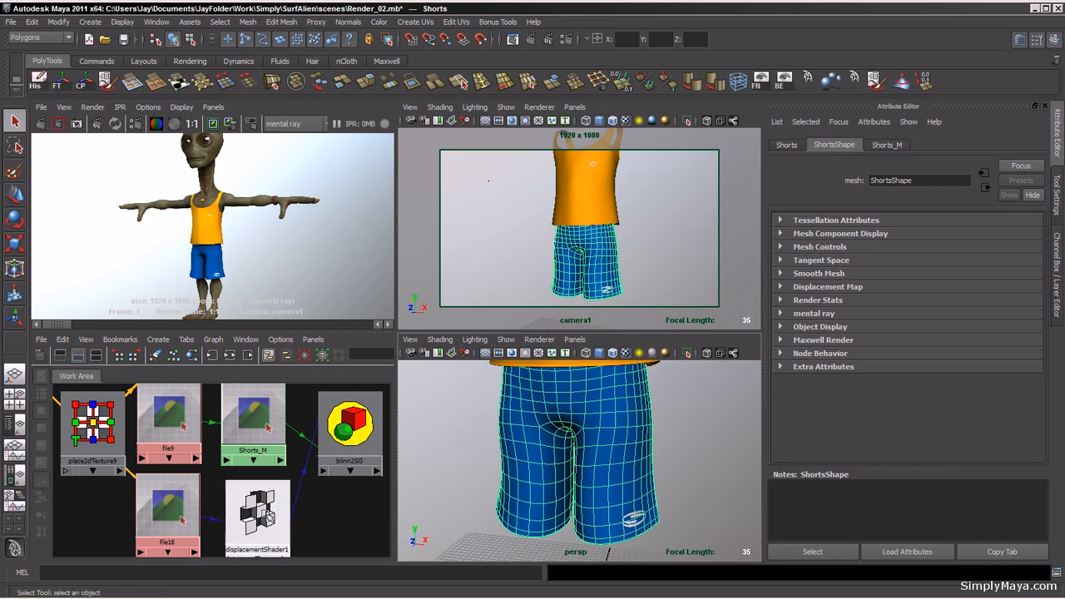
{"action": "left_click", "coordinate": [268, 517]}
{"action": "left_click", "coordinate": [653, 472]}
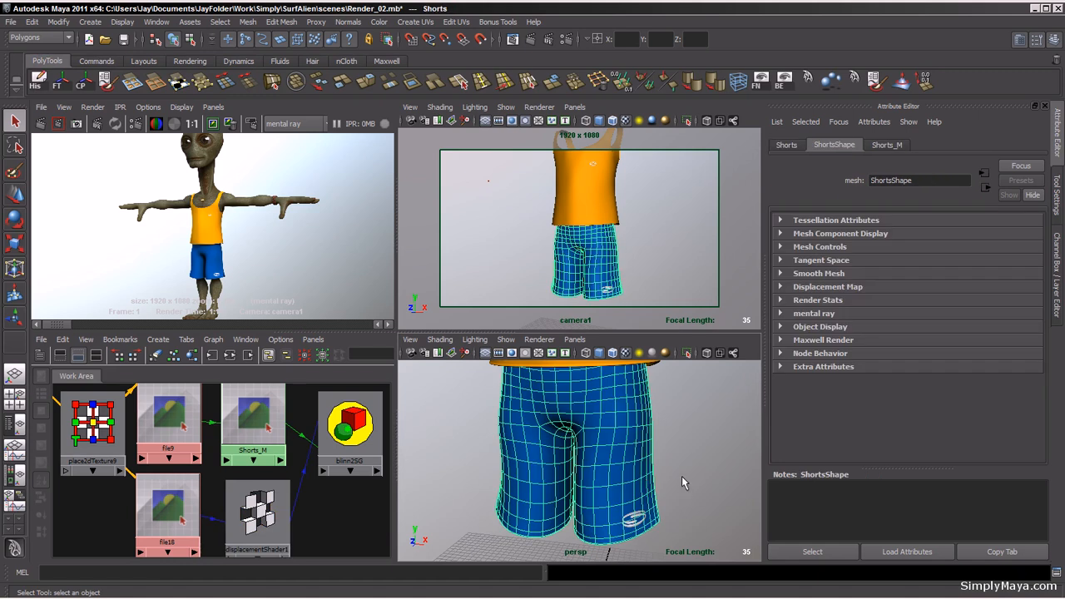
Step: Create a mental ray subdivision approximation for the shorts in the Approximation Editor and close the editor
{"action": "left_click", "coordinate": [157, 23]}
{"action": "mouse_move", "coordinate": [184, 58]}
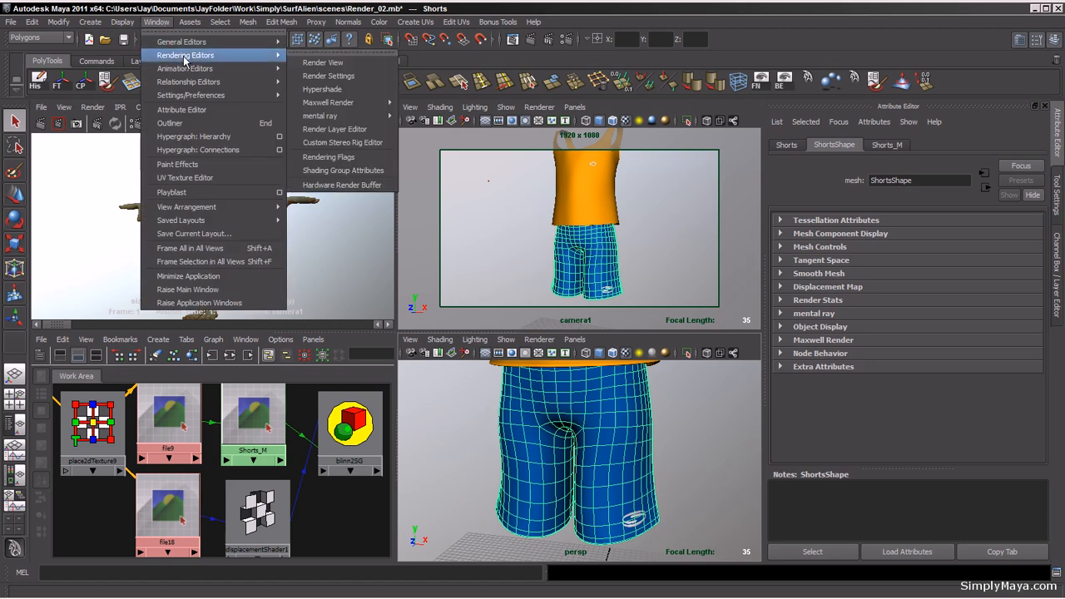
{"action": "mouse_move", "coordinate": [333, 116]}
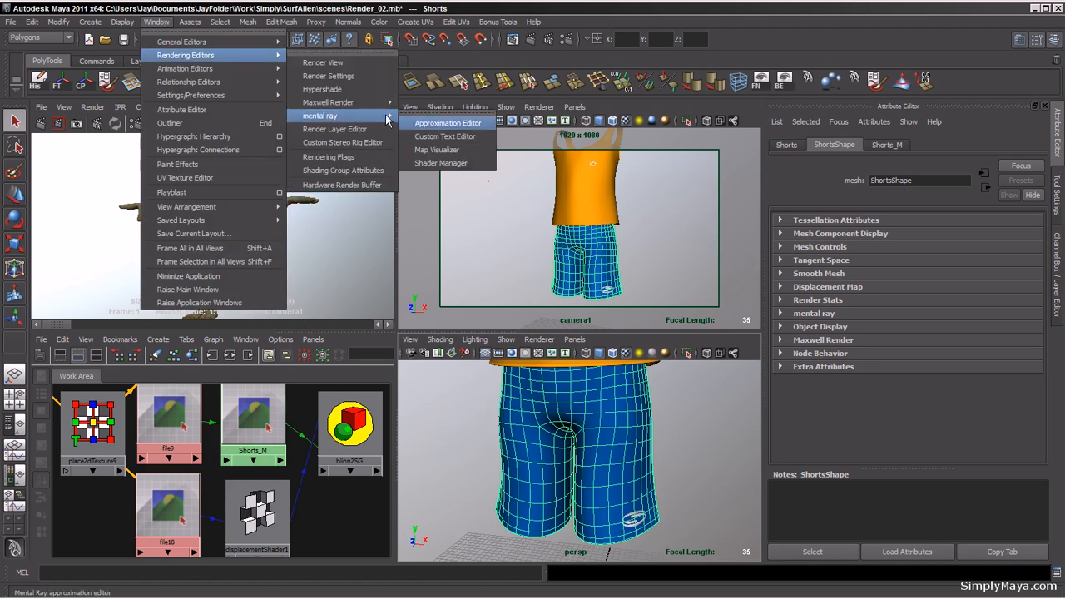
{"action": "left_click", "coordinate": [440, 125]}
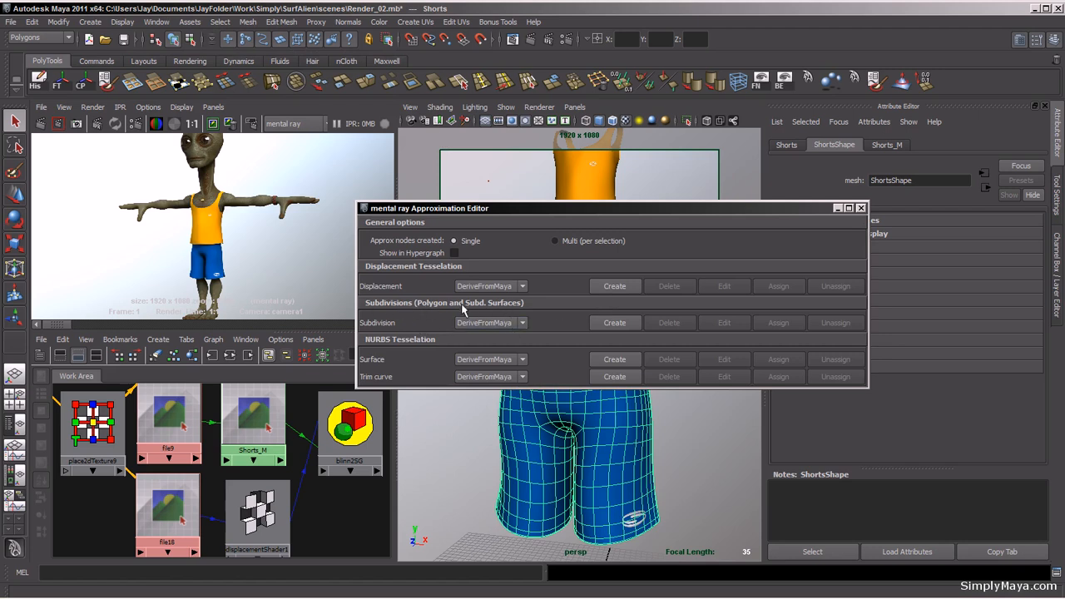
{"action": "left_click", "coordinate": [613, 323]}
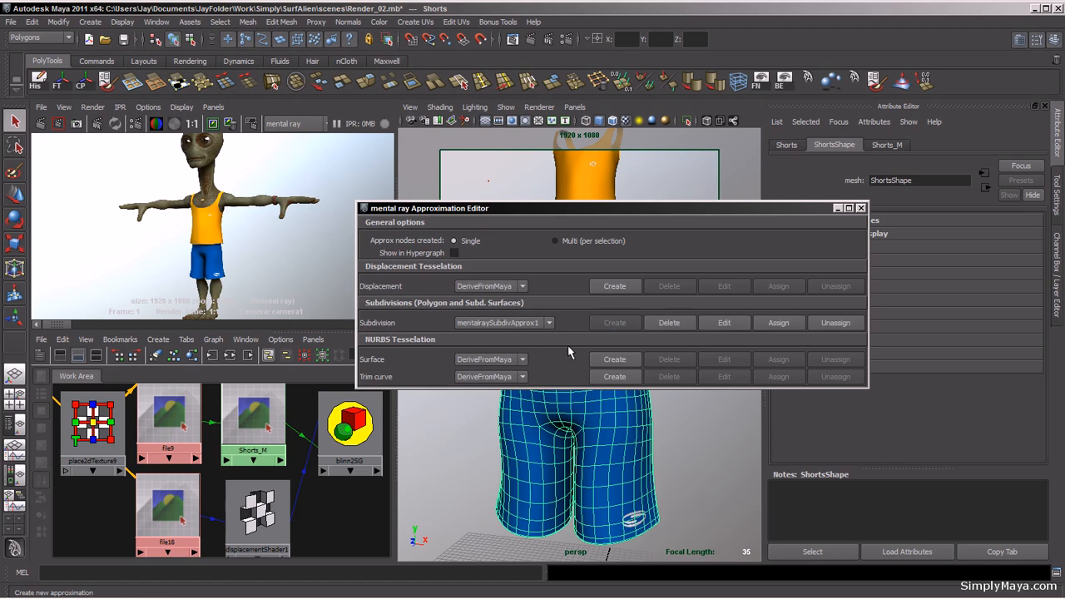
{"action": "left_click", "coordinate": [863, 209]}
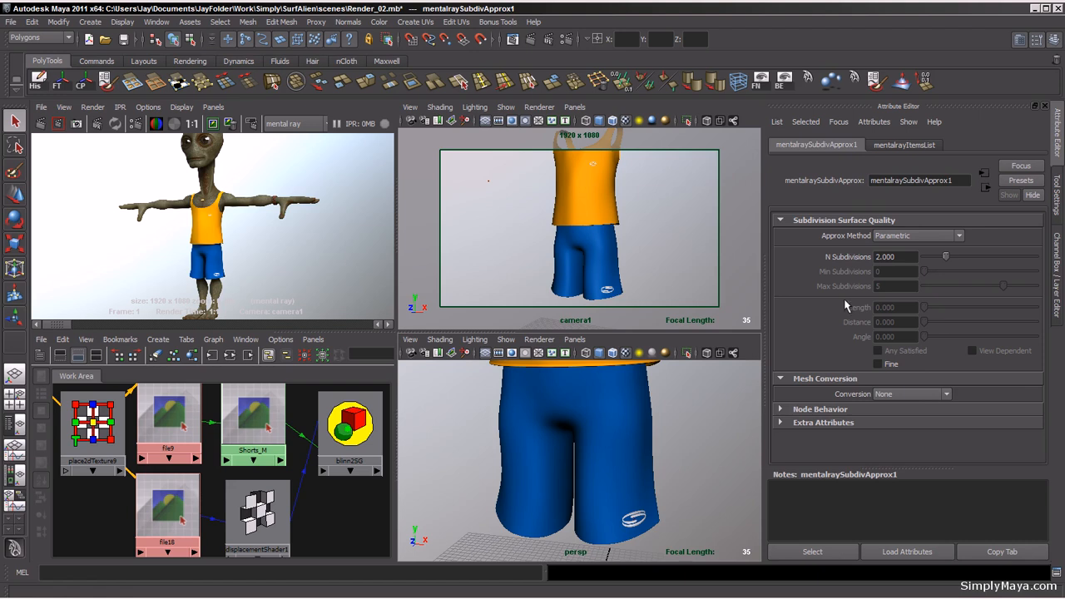
{"action": "left_click", "coordinate": [916, 239]}
{"action": "left_click", "coordinate": [911, 263]}
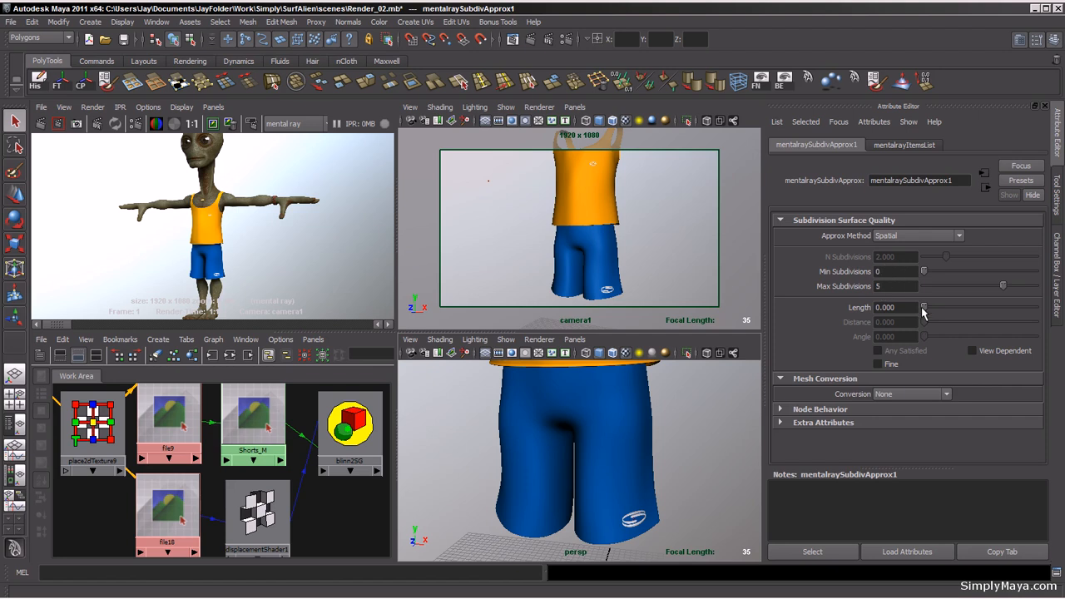
{"action": "left_click", "coordinate": [909, 237]}
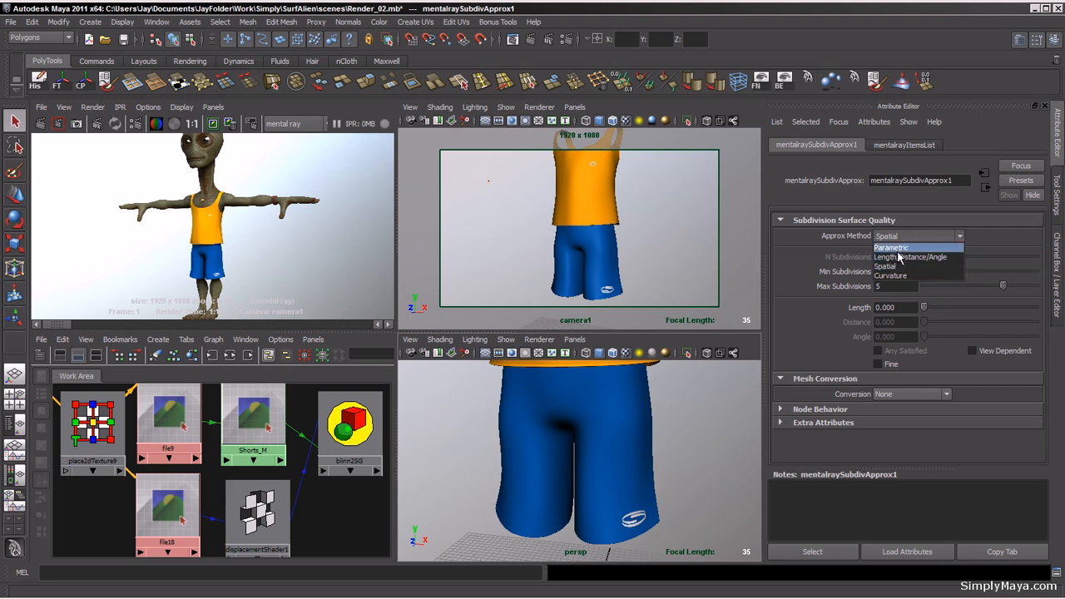
{"action": "left_click", "coordinate": [895, 248]}
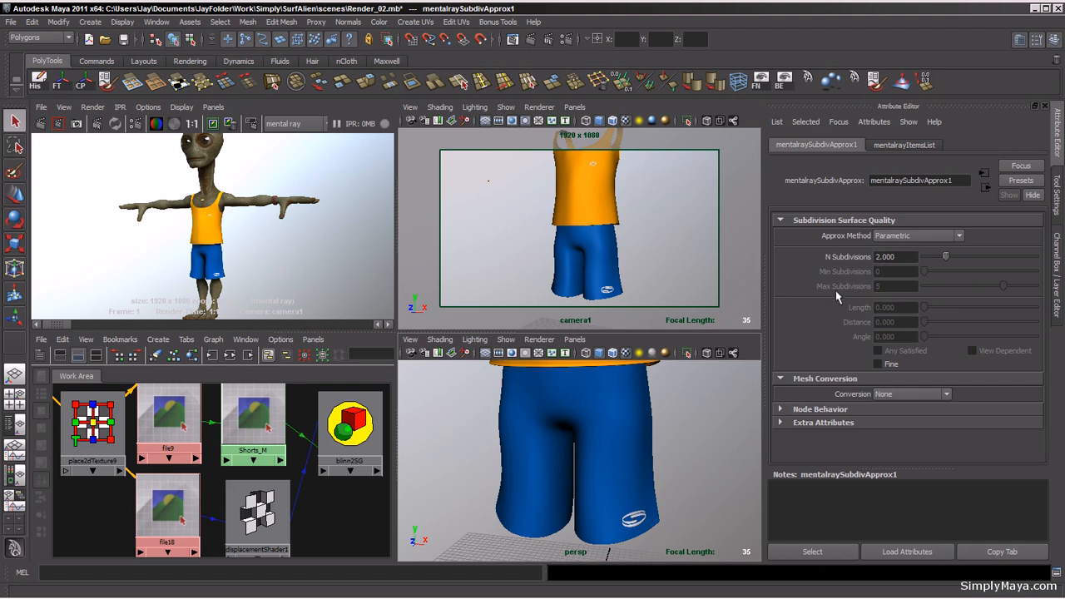
Step: Set the subdivision approximation's N Subdivisions to 3
{"action": "left_click", "coordinate": [904, 257]}
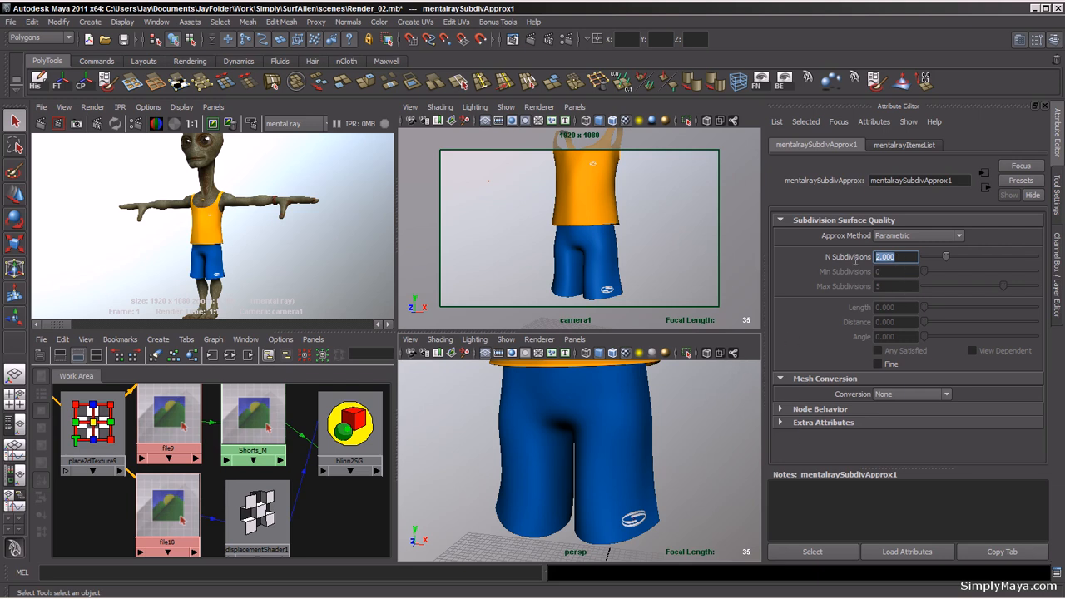
{"action": "type", "text": "3"}
{"action": "key", "text": "Return"}
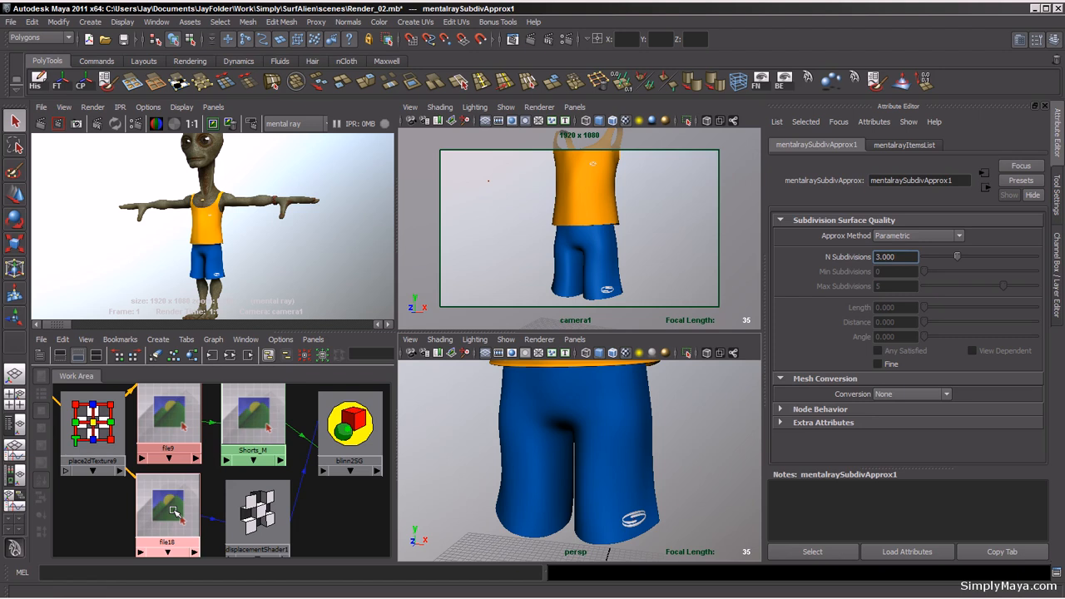
Step: Open the displacement shader's file texture and give its Alpha Offset the expression = -file18.alphaGain/2
{"action": "left_click", "coordinate": [249, 513]}
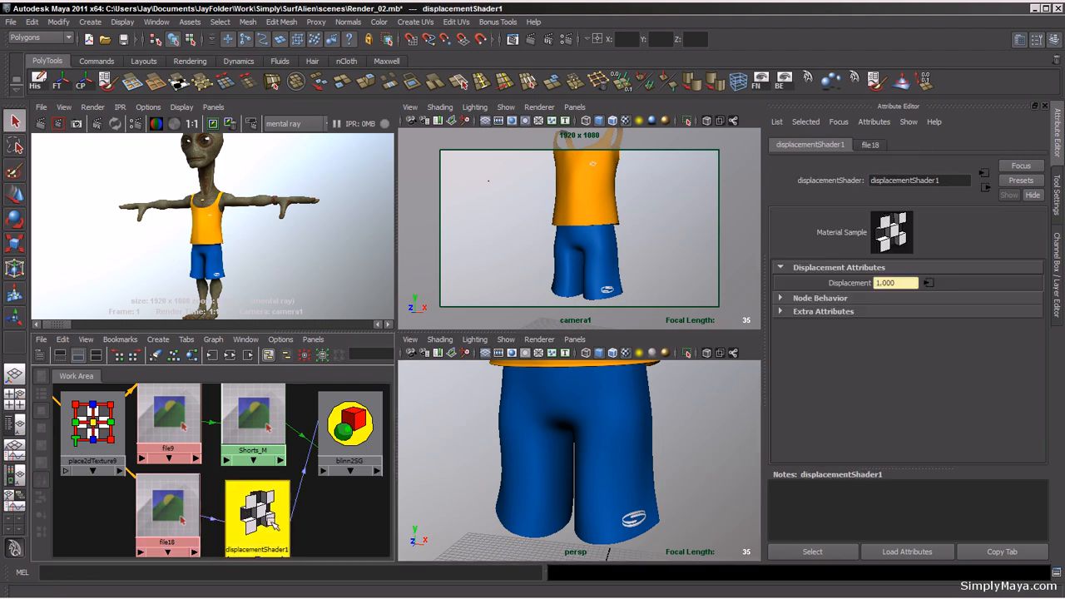
{"action": "left_click", "coordinate": [929, 284]}
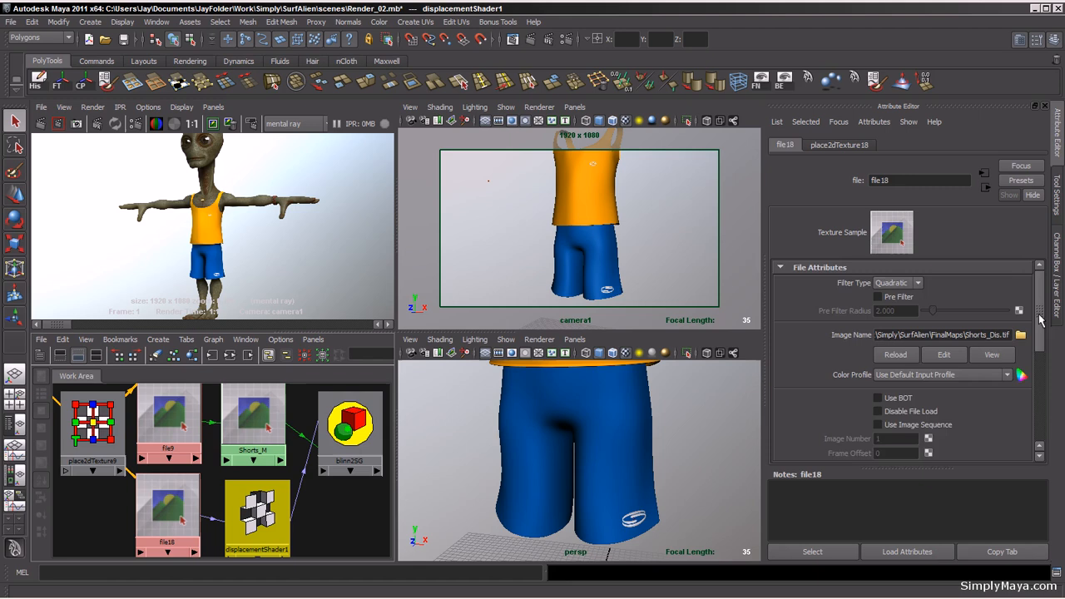
{"action": "left_click_drag", "start_coordinate": [1040, 320], "coordinate": [1041, 347]}
{"action": "left_click_drag", "start_coordinate": [897, 180], "coordinate": [861, 182]}
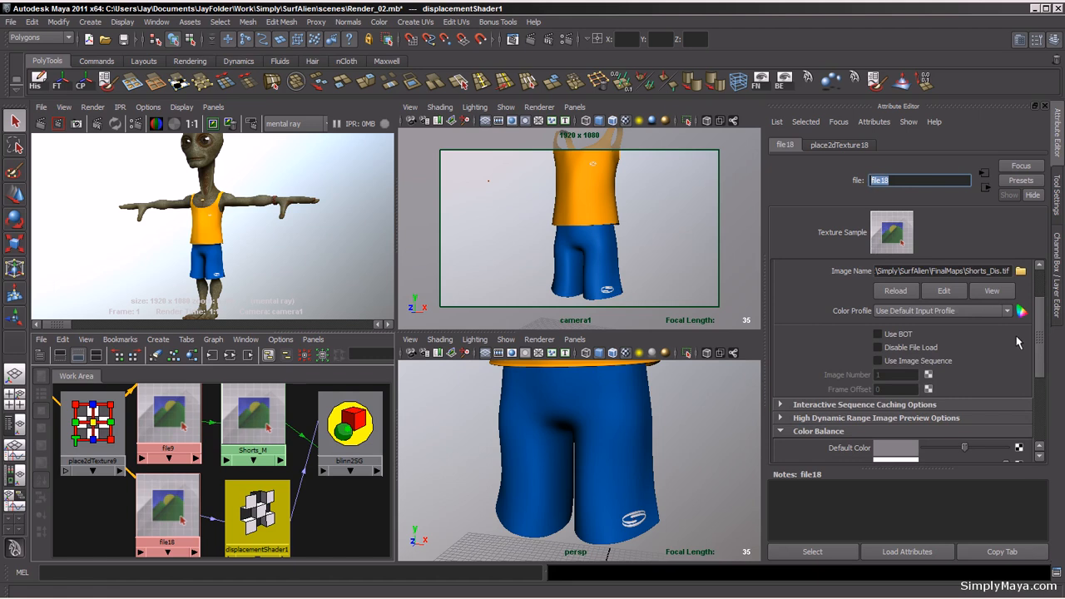
{"action": "left_click_drag", "start_coordinate": [1040, 333], "coordinate": [1041, 383]}
{"action": "double_click", "coordinate": [882, 380]}
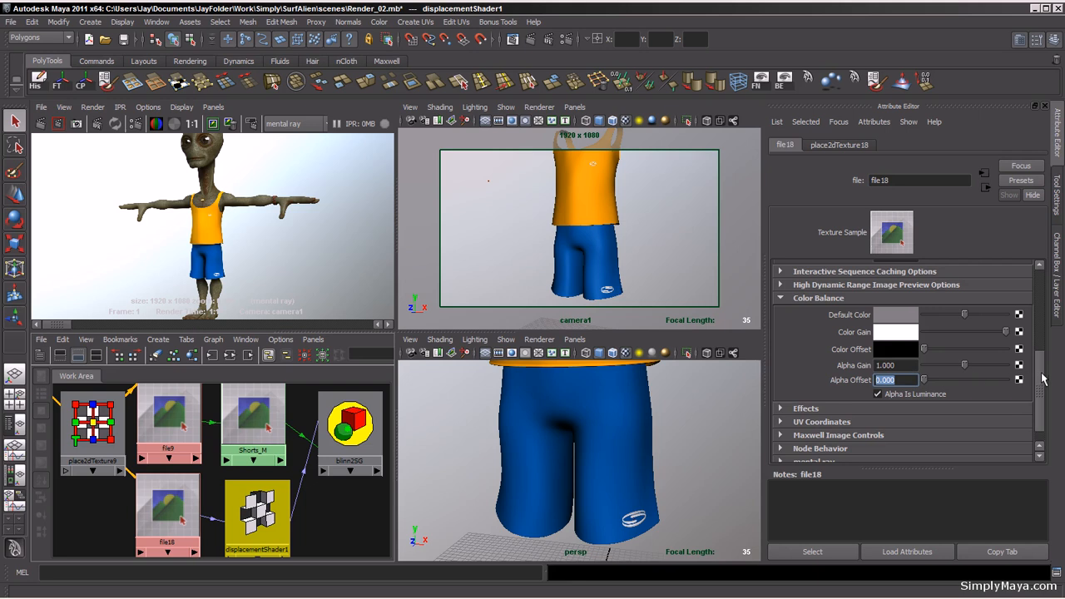
{"action": "scroll", "coordinate": [1043, 379], "scroll_direction": "down", "scroll_amount": 1}
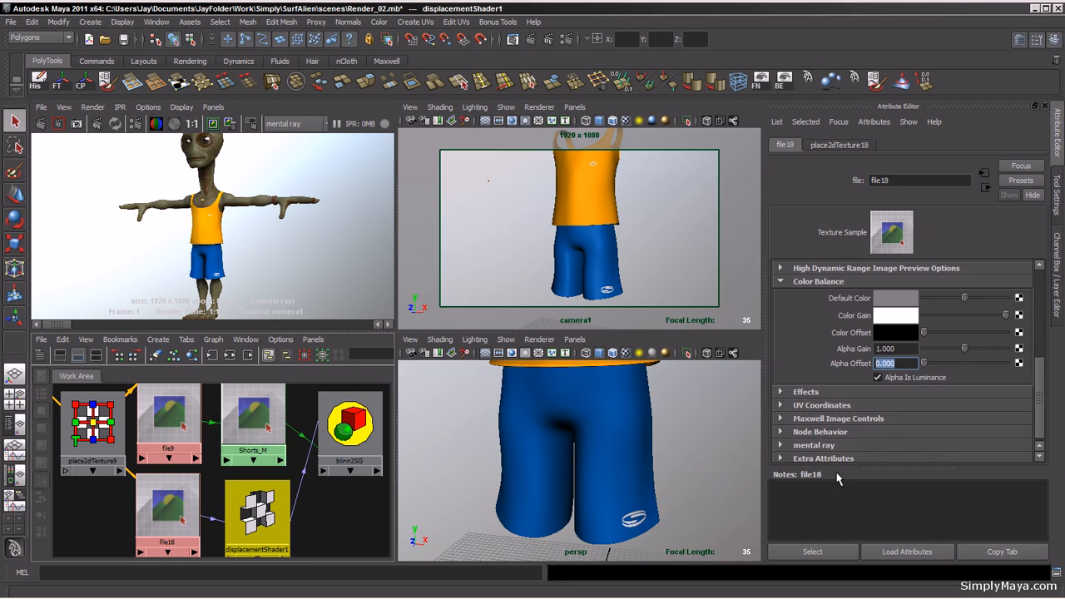
{"action": "type", "text": "="}
{"action": "type", "text": " -"}
{"action": "type", "text": " file1"}
{"action": "type", "text": "a"}
{"action": "type", "text": "lpha"}
{"action": "type", "text": "Gain"}
{"action": "type", "text": " /"}
{"action": "type", "text": "2"}
{"action": "type", "text": ";"}
{"action": "key", "text": "Return"}
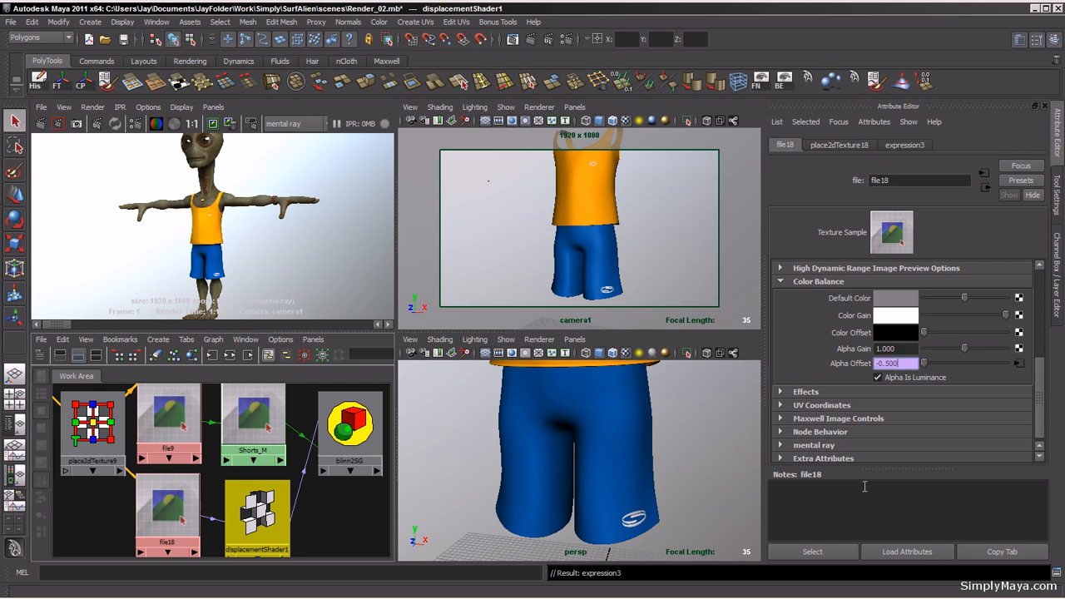
{"action": "left_click", "coordinate": [906, 348]}
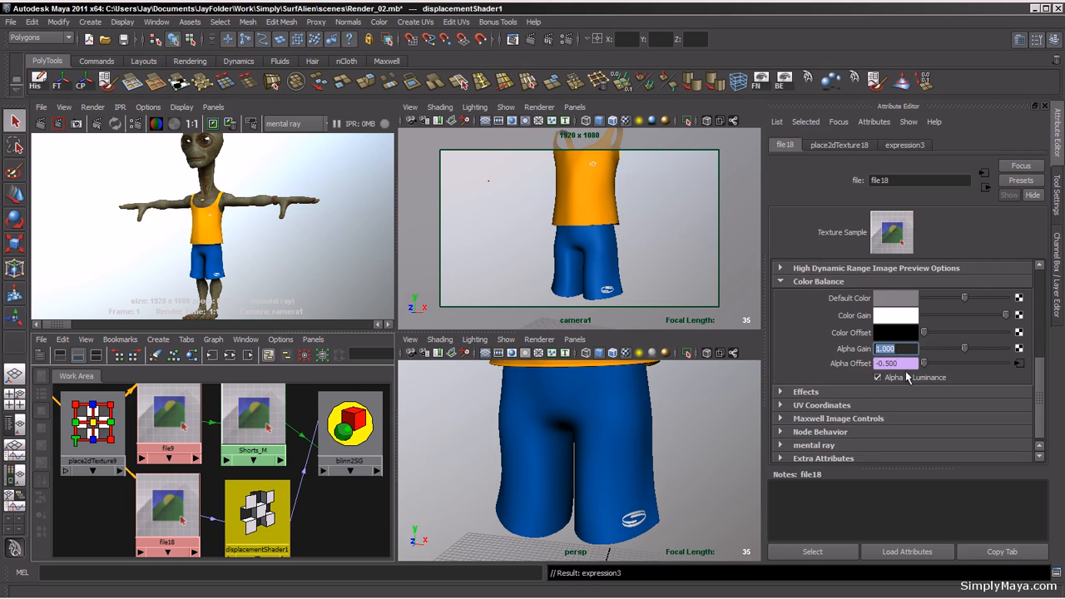
{"action": "left_click", "coordinate": [900, 349]}
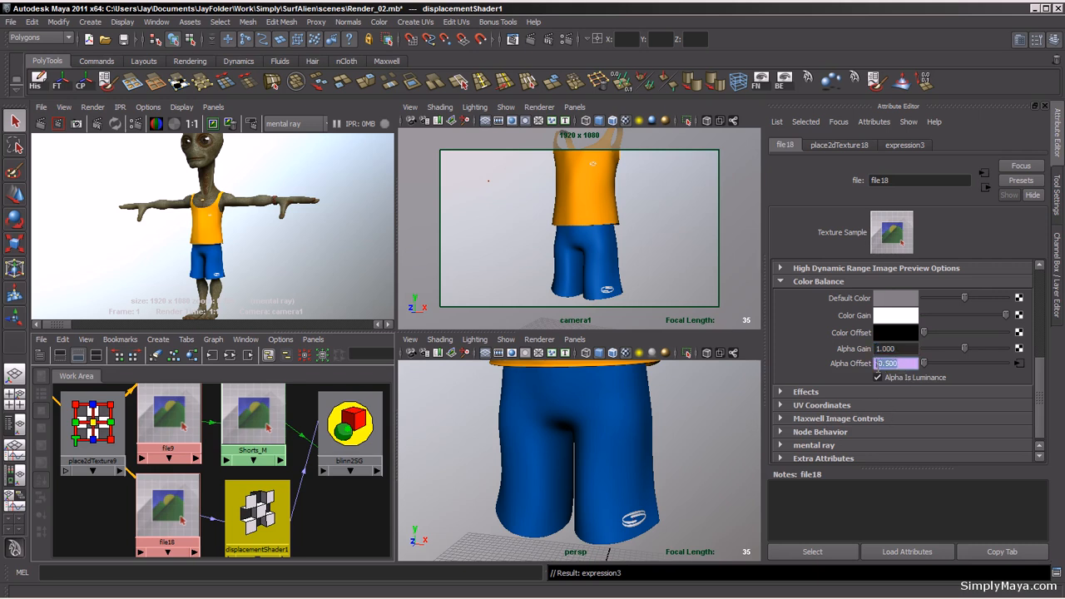
{"action": "key", "text": "Return"}
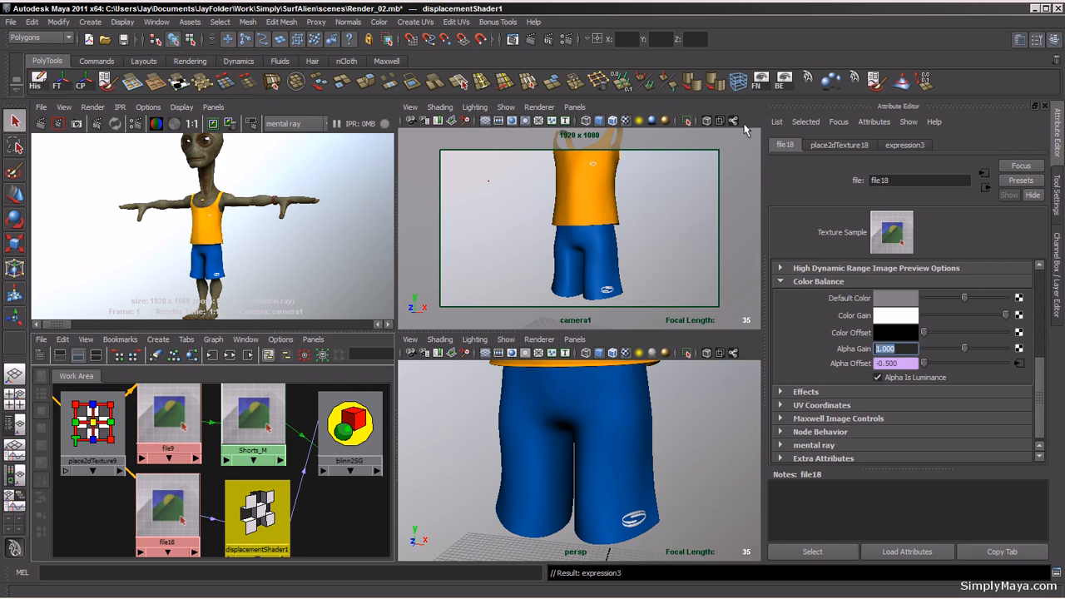
Step: Review the Quality and Indirect Lighting tabs of the mental ray Render Settings
{"action": "left_click", "coordinate": [567, 42]}
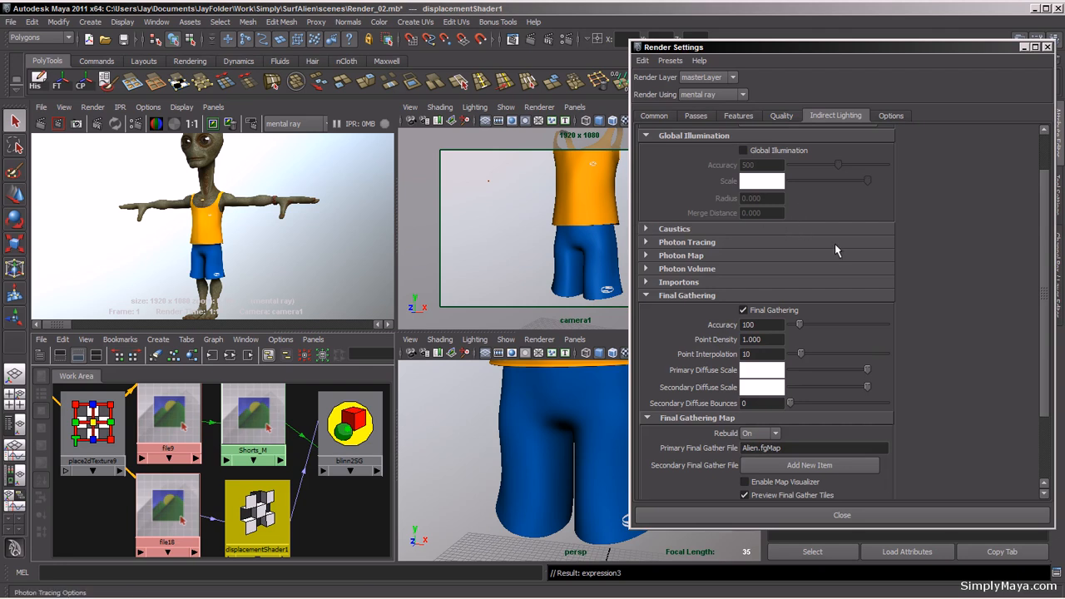
{"action": "left_click", "coordinate": [775, 119]}
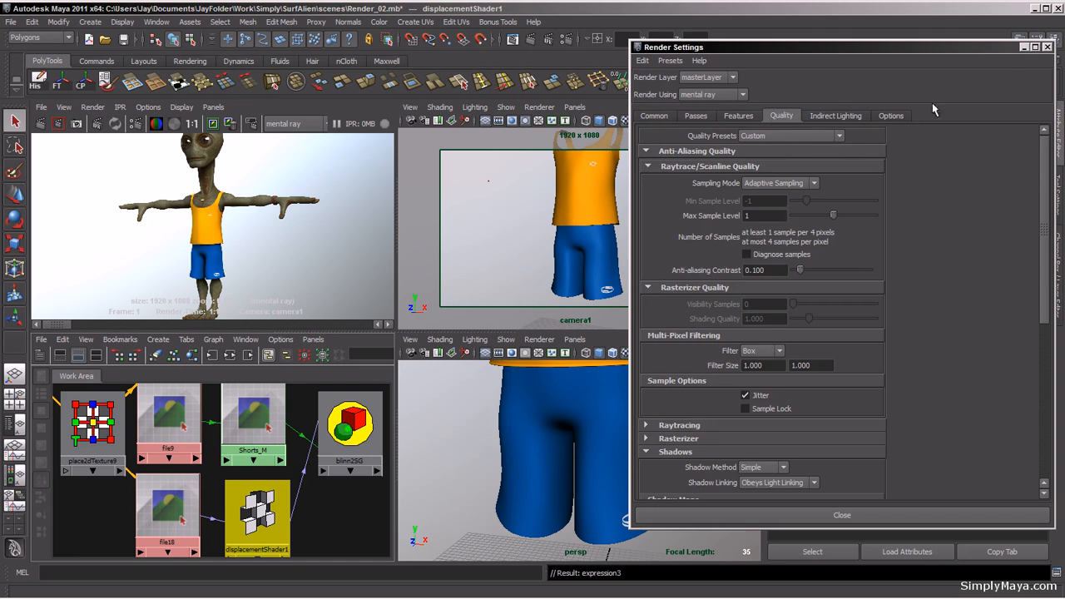
{"action": "left_click", "coordinate": [1048, 48]}
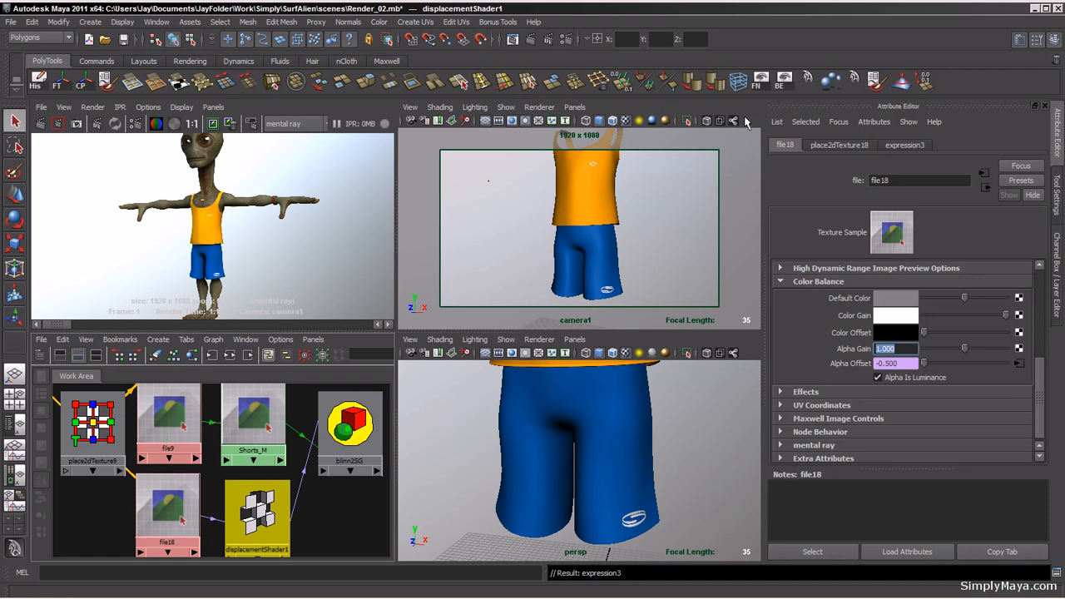
{"action": "left_click", "coordinate": [566, 39]}
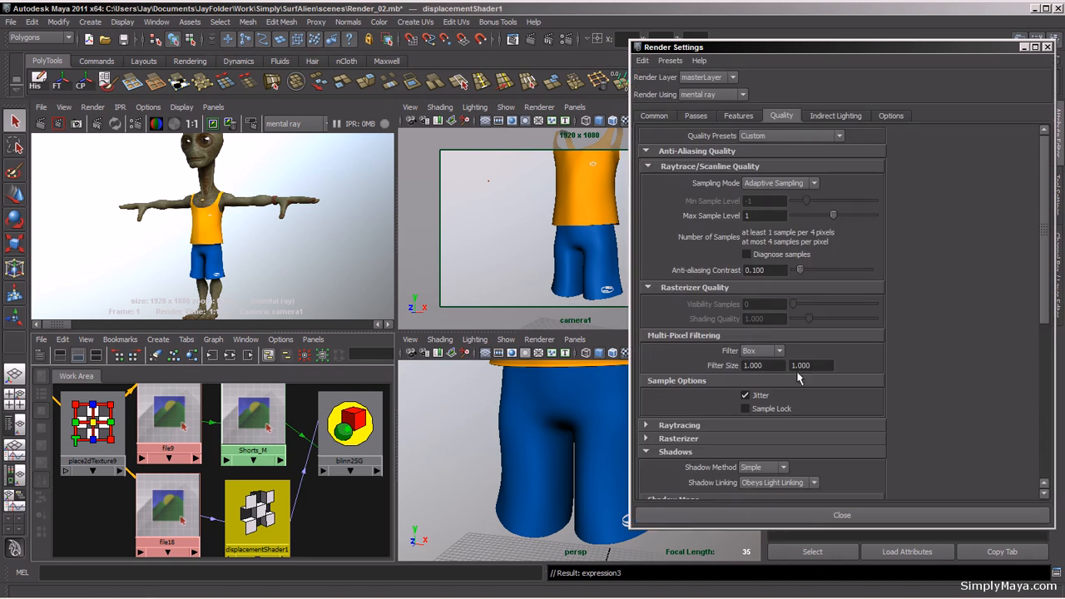
{"action": "left_click", "coordinate": [831, 117]}
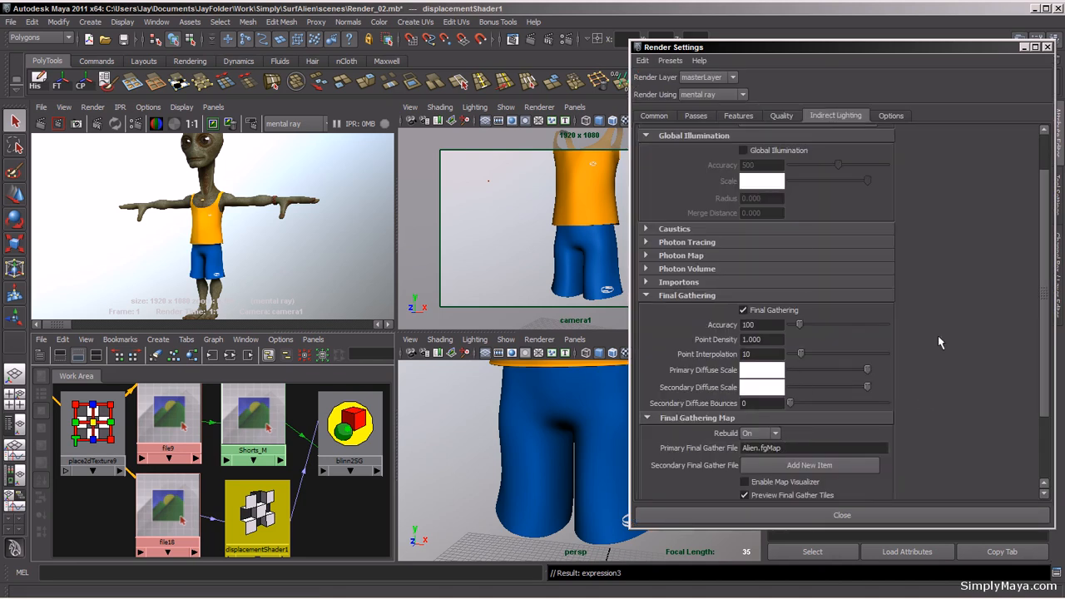
{"action": "left_click", "coordinate": [1048, 47]}
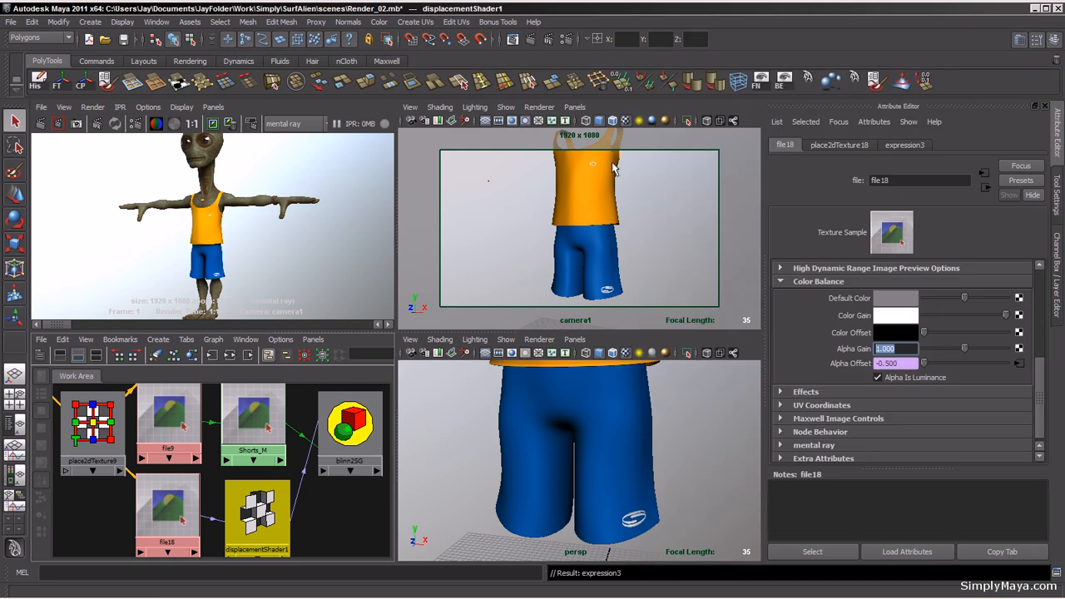
Step: Render the camera view with mental ray and zoom into the shorts in the render
{"action": "left_click", "coordinate": [750, 115]}
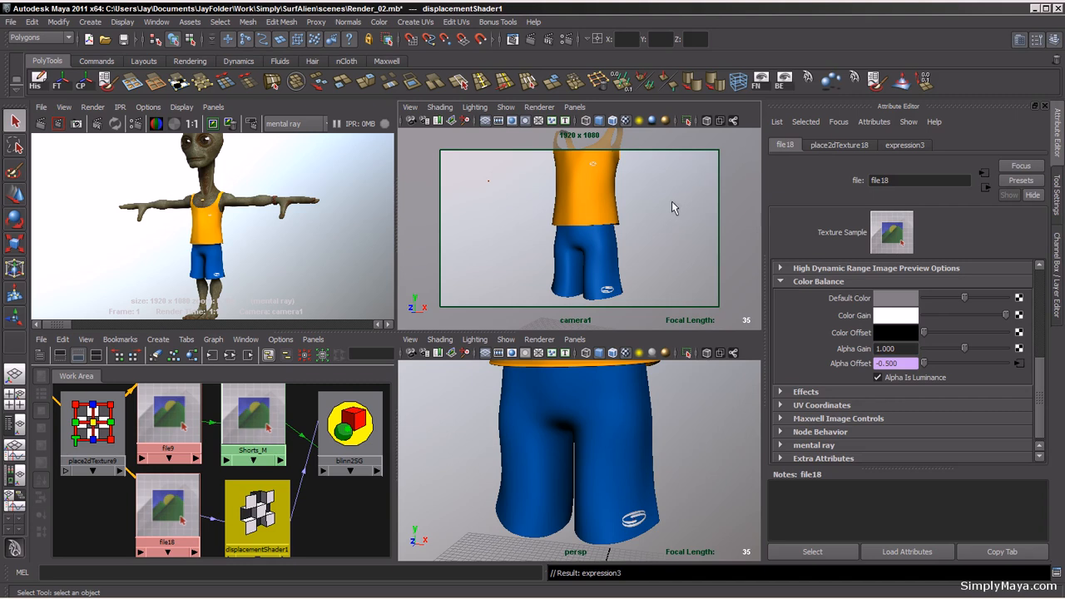
{"action": "left_click", "coordinate": [42, 124]}
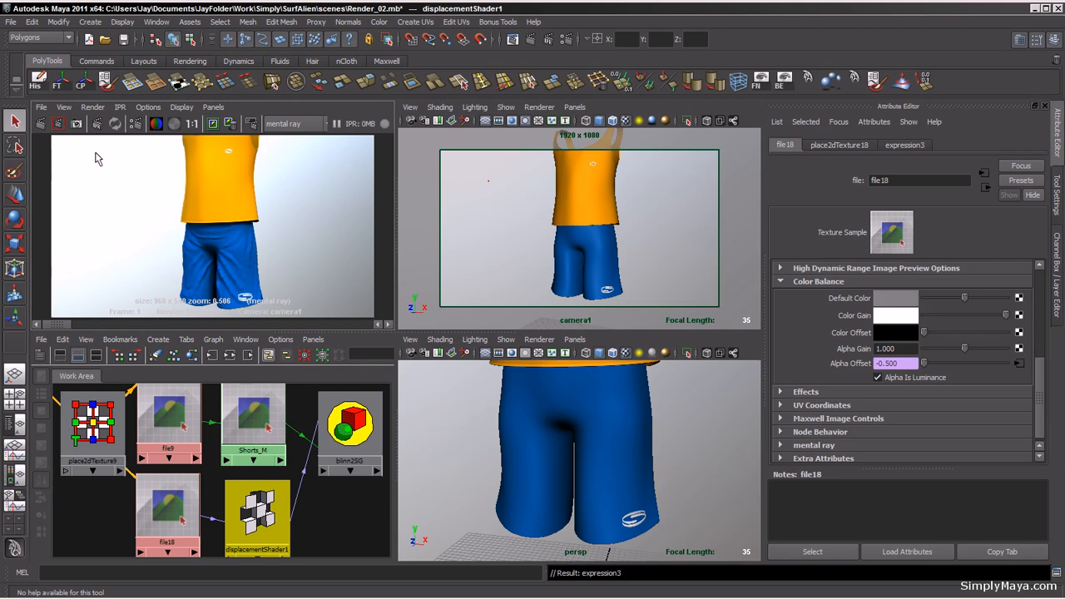
{"action": "mouse_move", "coordinate": [177, 258]}
{"action": "middle_mouse_down", "text": "alt"}
{"action": "mouse_move", "coordinate": [174, 226]}
{"action": "mouse_move", "coordinate": [174, 239]}
{"action": "middle_mouse_up", "text": "alt"}
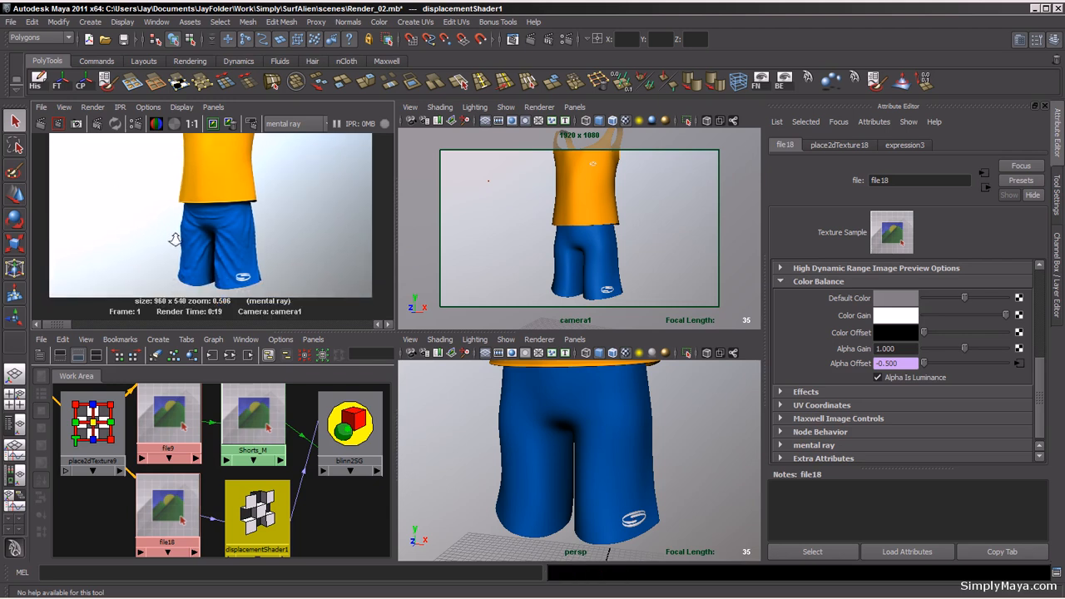
{"action": "right_click_drag", "start_coordinate": [175, 240], "coordinate": [352, 250], "text": "alt"}
{"action": "middle_click_drag", "start_coordinate": [307, 259], "coordinate": [310, 201], "text": "alt"}
{"action": "right_click_drag", "start_coordinate": [310, 200], "coordinate": [412, 221], "text": "alt"}
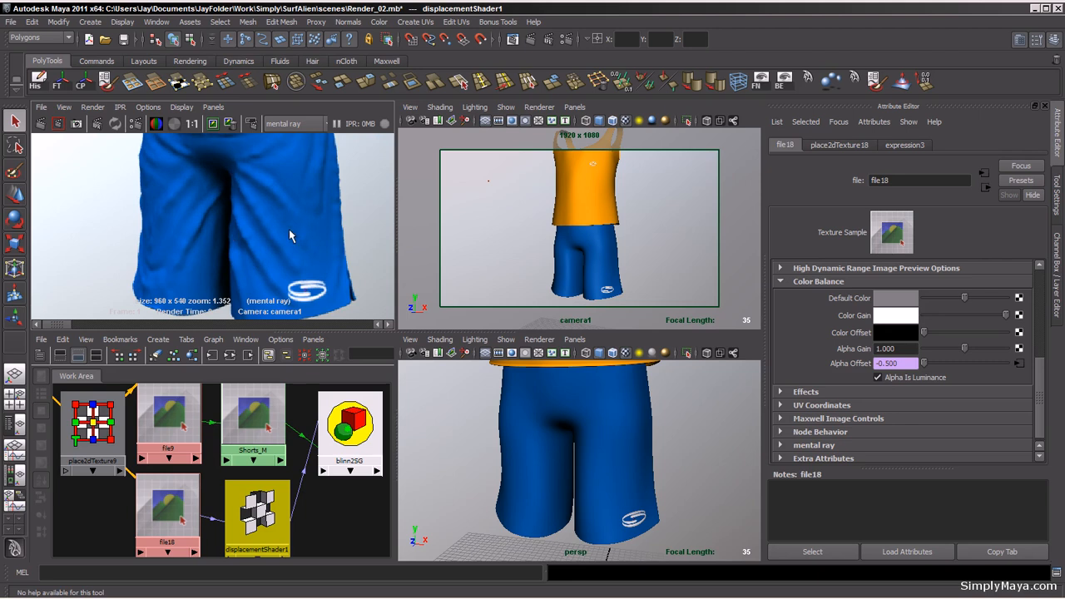
Step: Set the displacement file texture's Alpha Gain to 0.8 and keep the current rendered image
{"action": "left_click", "coordinate": [897, 348]}
{"action": "type", "text": ".8"}
{"action": "key", "text": "Return"}
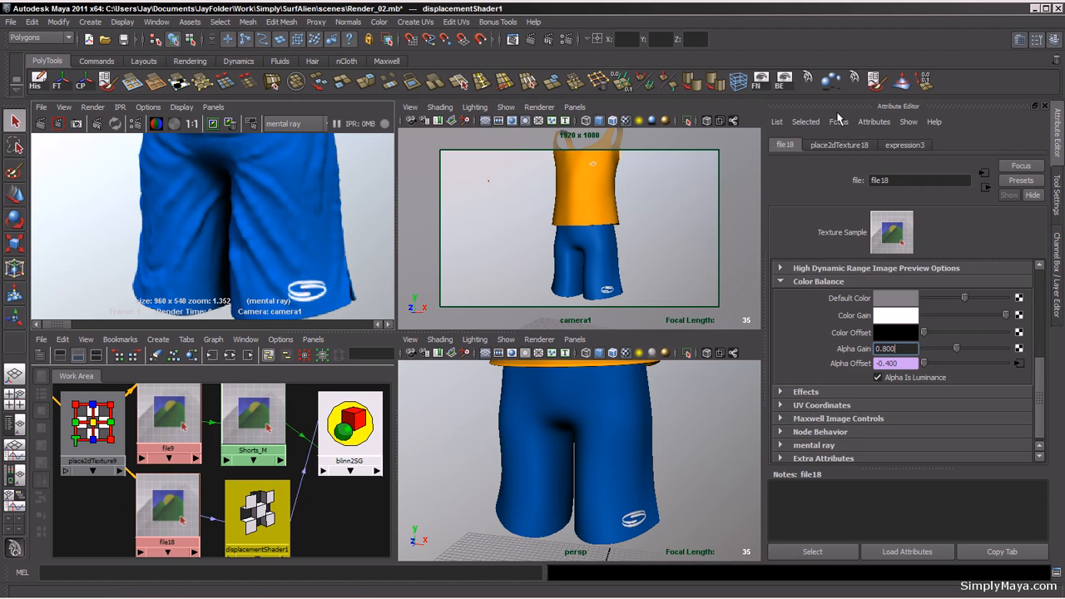
{"action": "left_click", "coordinate": [213, 125]}
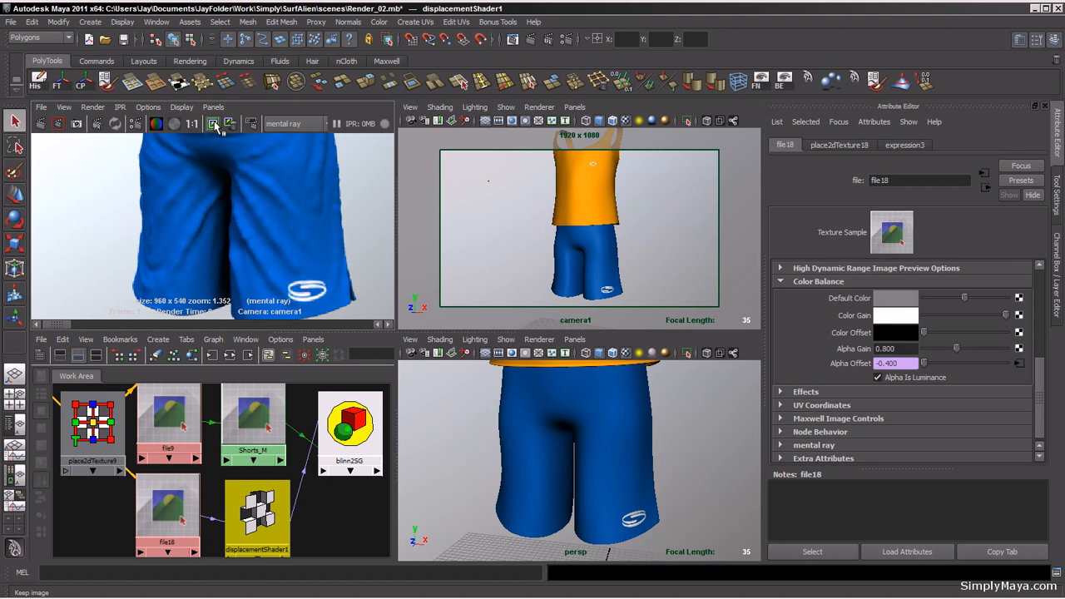
Step: Set the Final Gathering Map rebuild mode to Freeze in Render Settings and close the window
{"action": "left_click", "coordinate": [567, 40]}
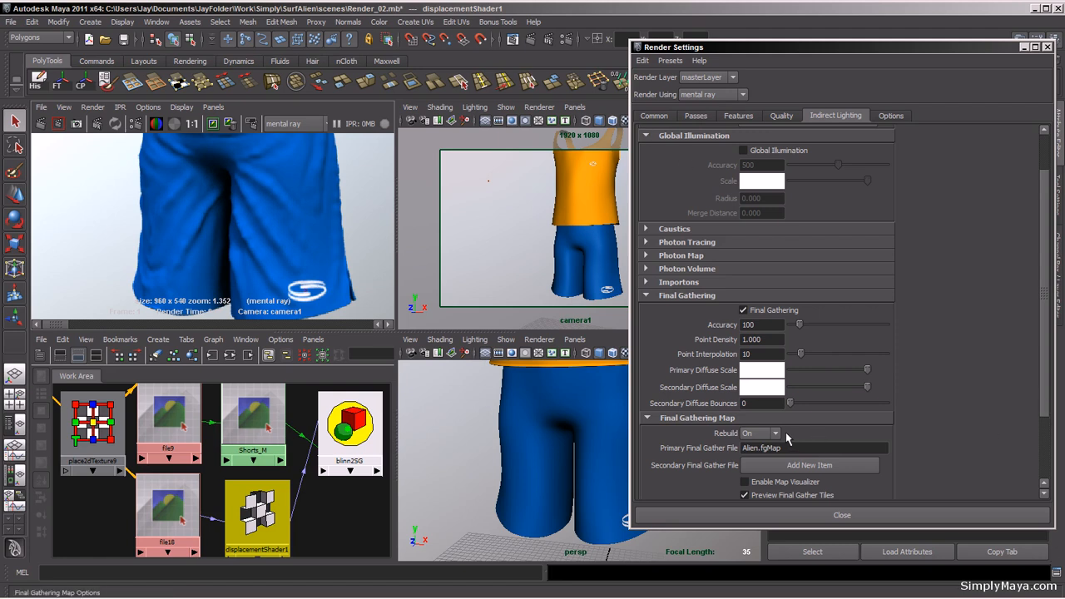
{"action": "left_click", "coordinate": [777, 433]}
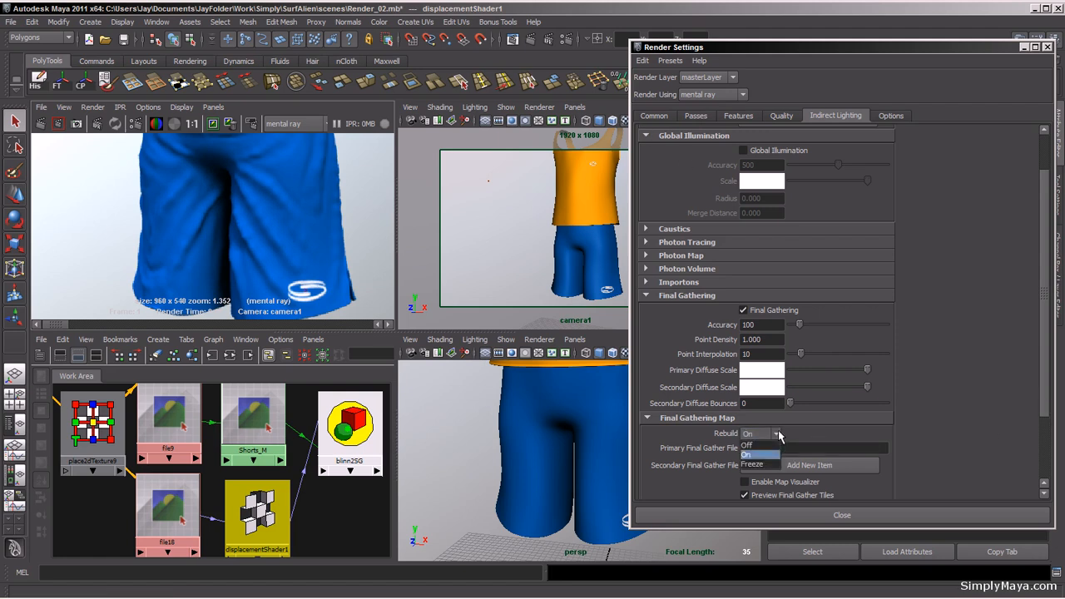
{"action": "left_click", "coordinate": [753, 464]}
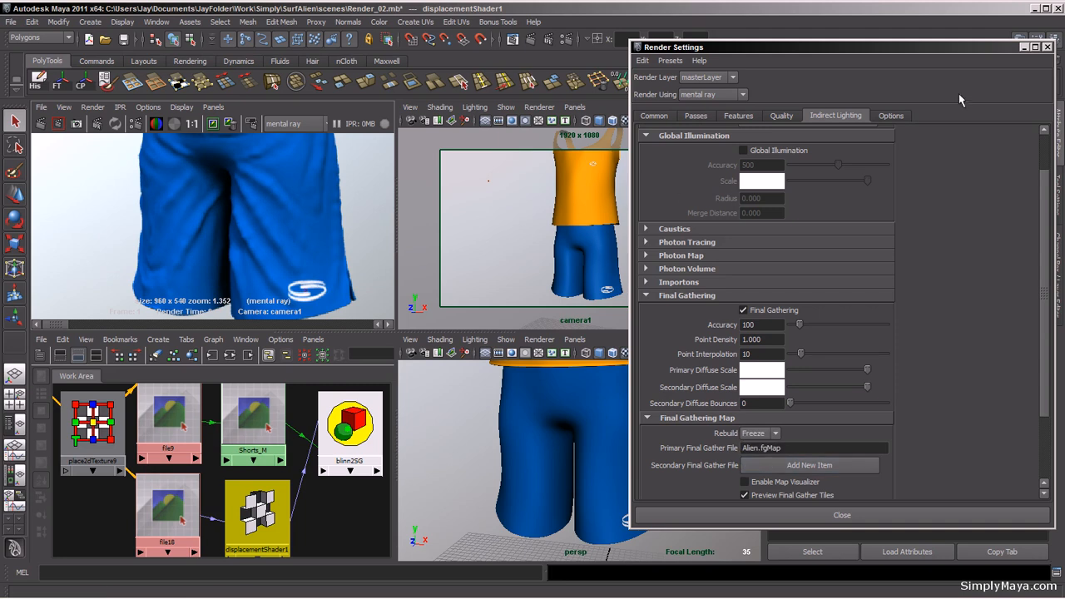
{"action": "left_click", "coordinate": [1048, 47]}
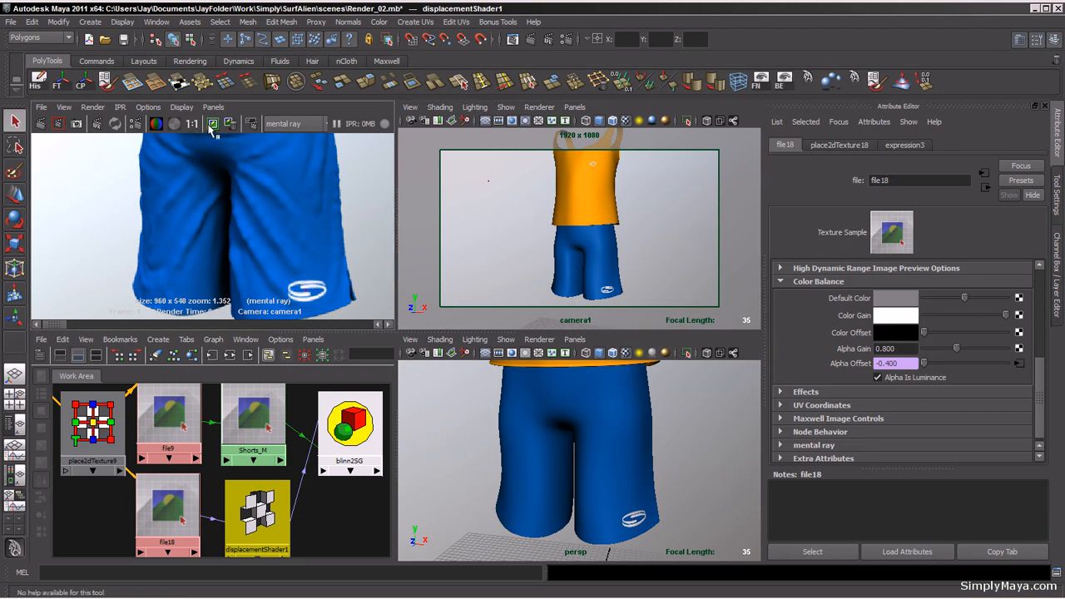
Step: Render the camera view with mental ray and maximize the render view panel
{"action": "left_click", "coordinate": [40, 123]}
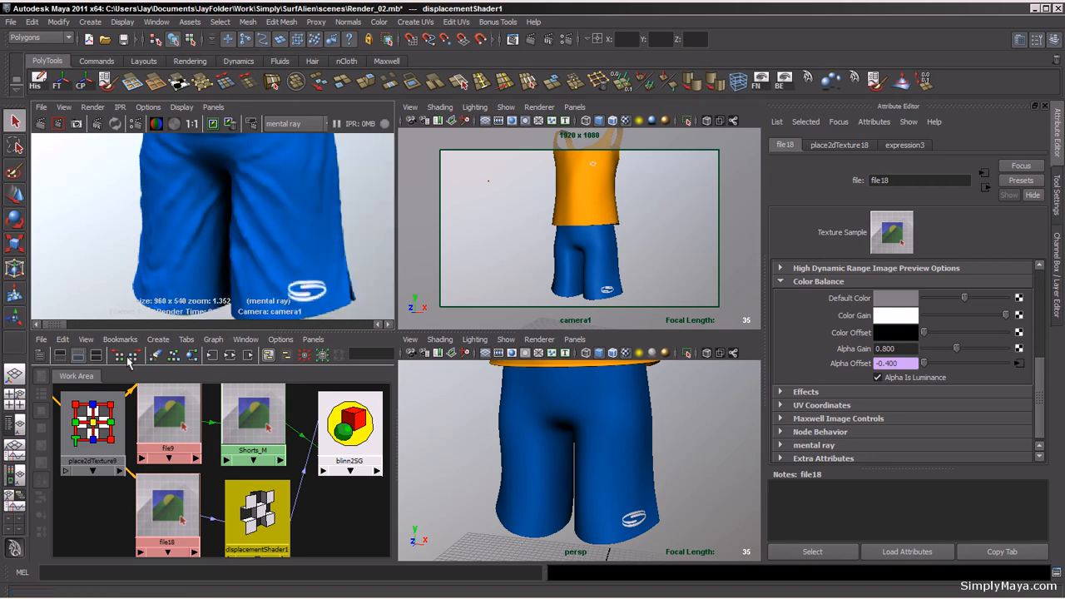
{"action": "mouse_move", "coordinate": [55, 323]}
{"action": "left_mouse_down"}
{"action": "mouse_move", "coordinate": [125, 326]}
{"action": "mouse_move", "coordinate": [54, 325]}
{"action": "left_mouse_up"}
{"action": "key", "text": "space"}
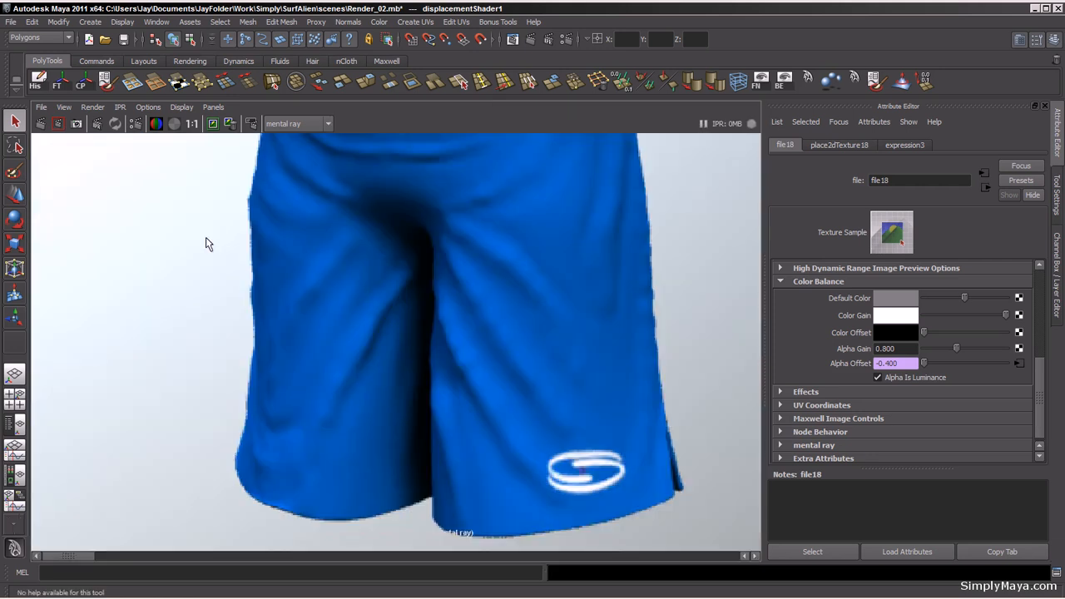
{"action": "mouse_move", "coordinate": [68, 562]}
{"action": "left_mouse_down"}
{"action": "mouse_move", "coordinate": [117, 560]}
{"action": "mouse_move", "coordinate": [52, 563]}
{"action": "mouse_move", "coordinate": [158, 566]}
{"action": "mouse_move", "coordinate": [54, 566]}
{"action": "left_mouse_up"}
Step: Set the displacement file texture's Alpha Gain to 0.5
{"action": "left_click", "coordinate": [903, 349]}
{"action": "left_click_drag", "start_coordinate": [903, 349], "coordinate": [885, 349]}
{"action": "type", "text": "5"}
{"action": "key", "text": "Return"}
Step: Re-render the camera view with mental ray and restore the four-panel layout
{"action": "scroll", "coordinate": [315, 331], "scroll_direction": "down", "scroll_amount": 6}
{"action": "scroll", "coordinate": [315, 331], "scroll_direction": "up", "scroll_amount": 1}
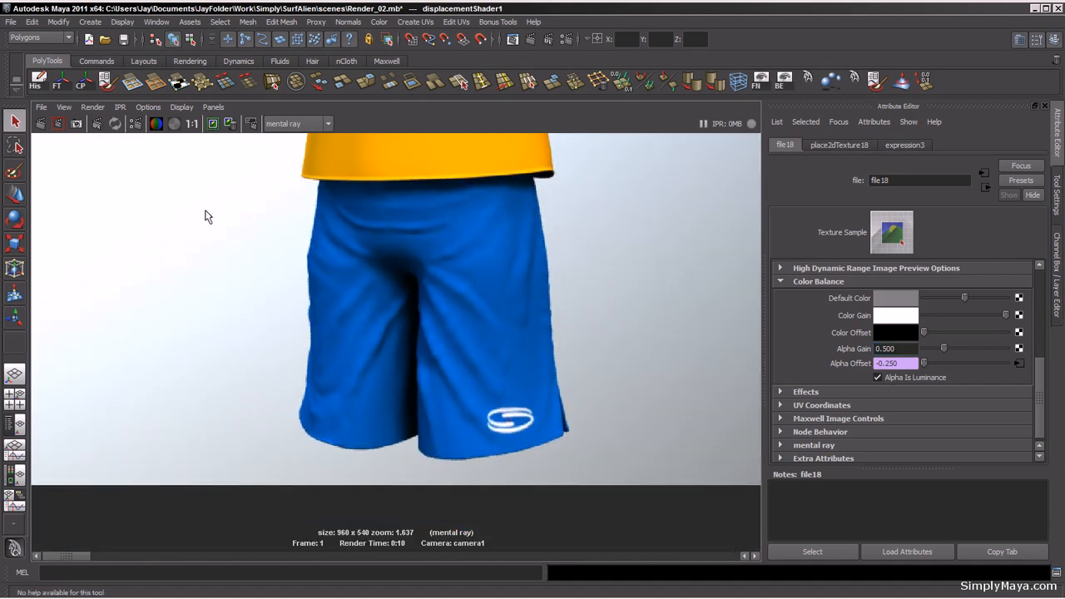
{"action": "scroll", "coordinate": [448, 260], "scroll_direction": "up", "scroll_amount": 1}
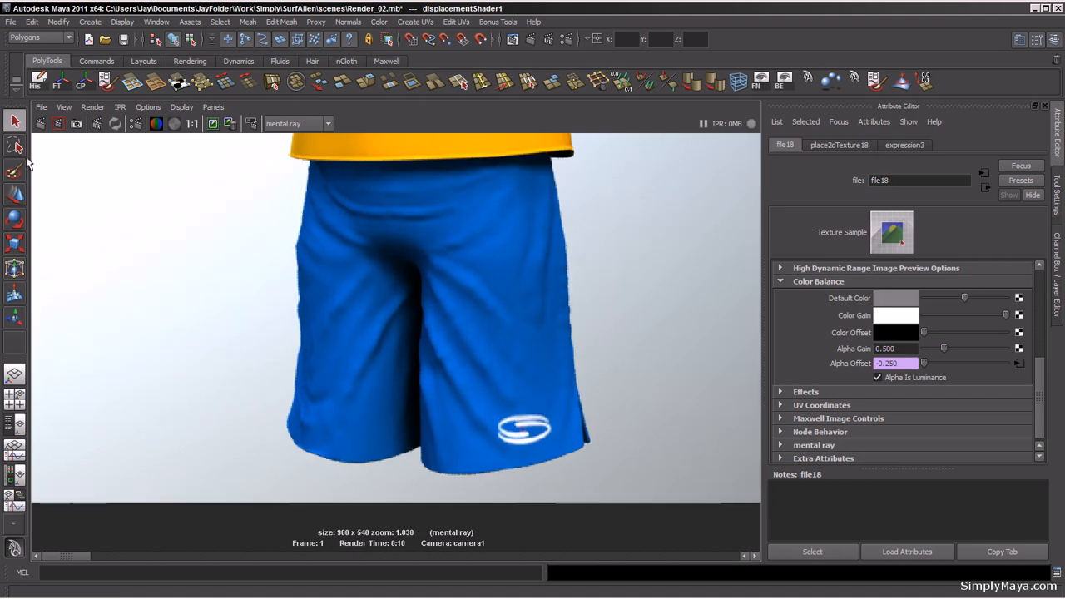
{"action": "left_click", "coordinate": [40, 125]}
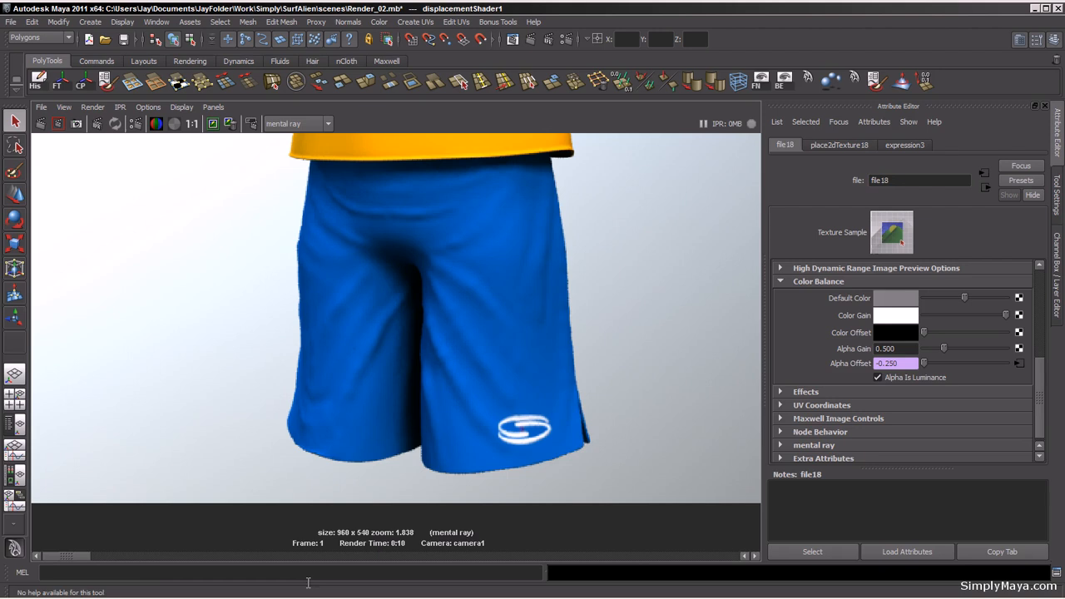
{"action": "mouse_move", "coordinate": [66, 556]}
{"action": "left_mouse_down"}
{"action": "mouse_move", "coordinate": [167, 556]}
{"action": "mouse_move", "coordinate": [45, 561]}
{"action": "mouse_move", "coordinate": [367, 560]}
{"action": "mouse_move", "coordinate": [38, 564]}
{"action": "mouse_move", "coordinate": [116, 563]}
{"action": "mouse_move", "coordinate": [60, 564]}
{"action": "left_mouse_up"}
{"action": "key", "text": "space"}
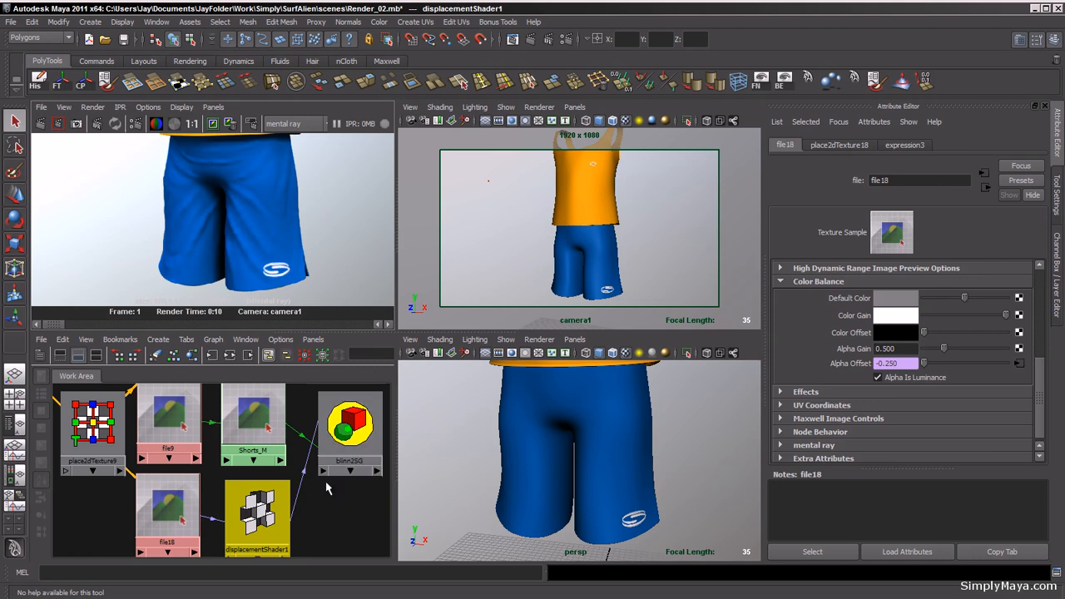
Step: Select the shorts and set their mental ray subdivision approximation N Subdivisions to 3.5
{"action": "left_click", "coordinate": [250, 520]}
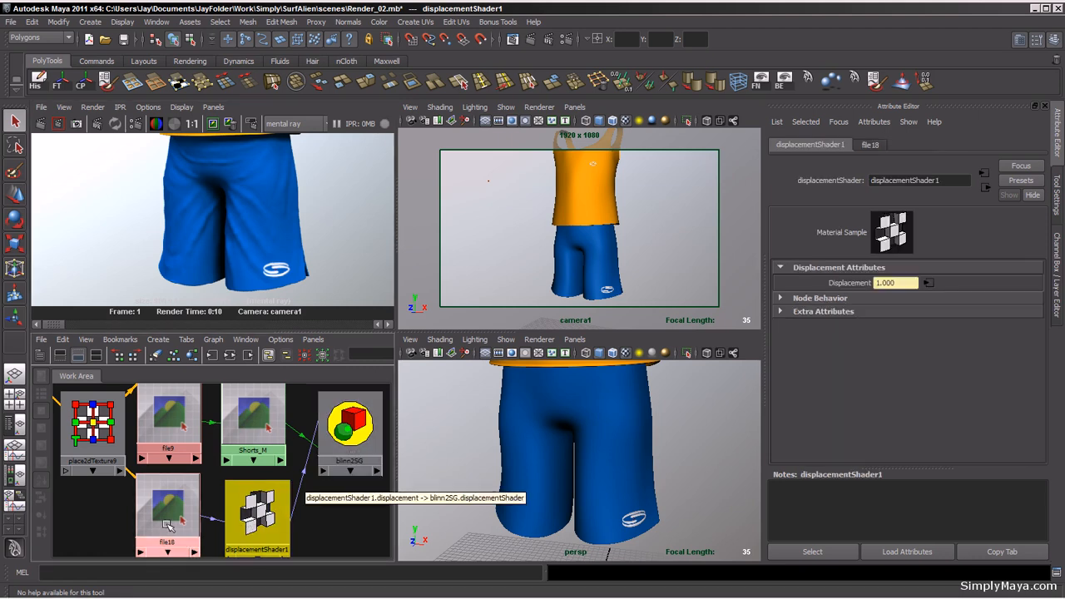
{"action": "left_click", "coordinate": [169, 526]}
{"action": "left_click", "coordinate": [253, 420]}
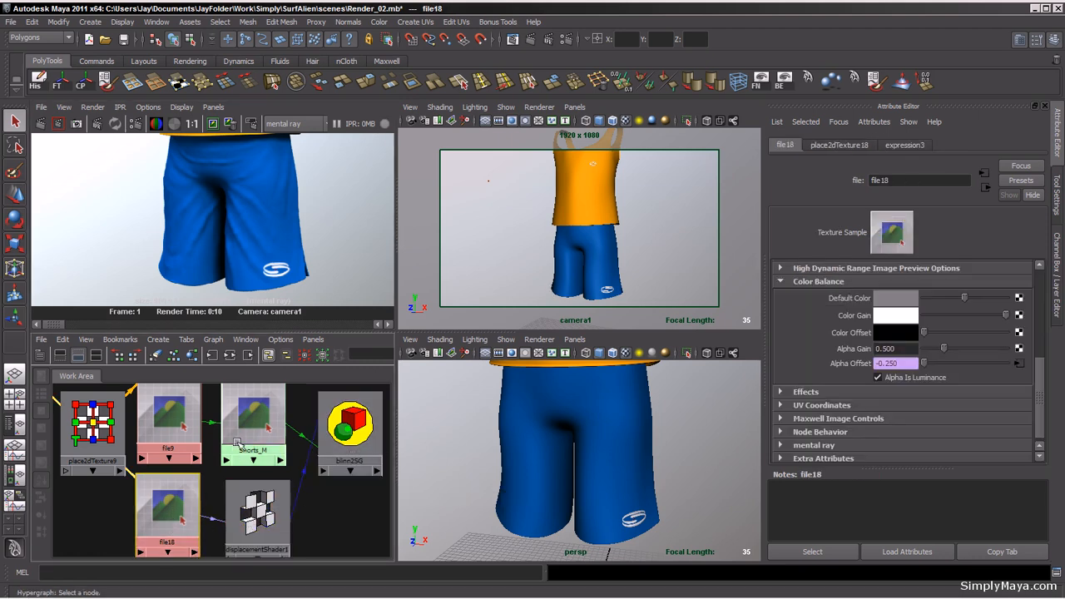
{"action": "left_click", "coordinate": [171, 512]}
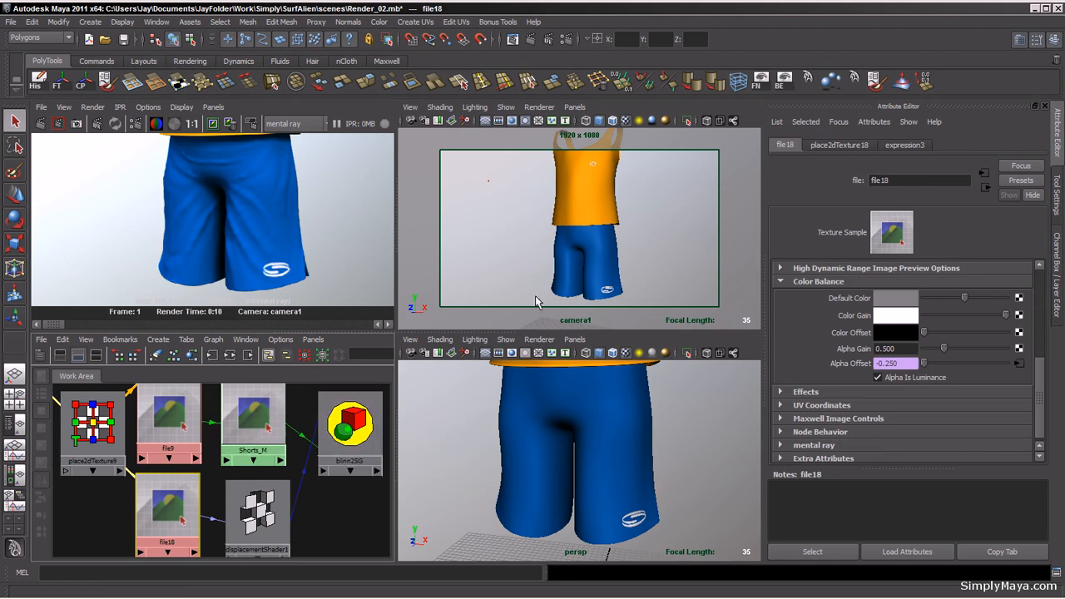
{"action": "left_click", "coordinate": [593, 263]}
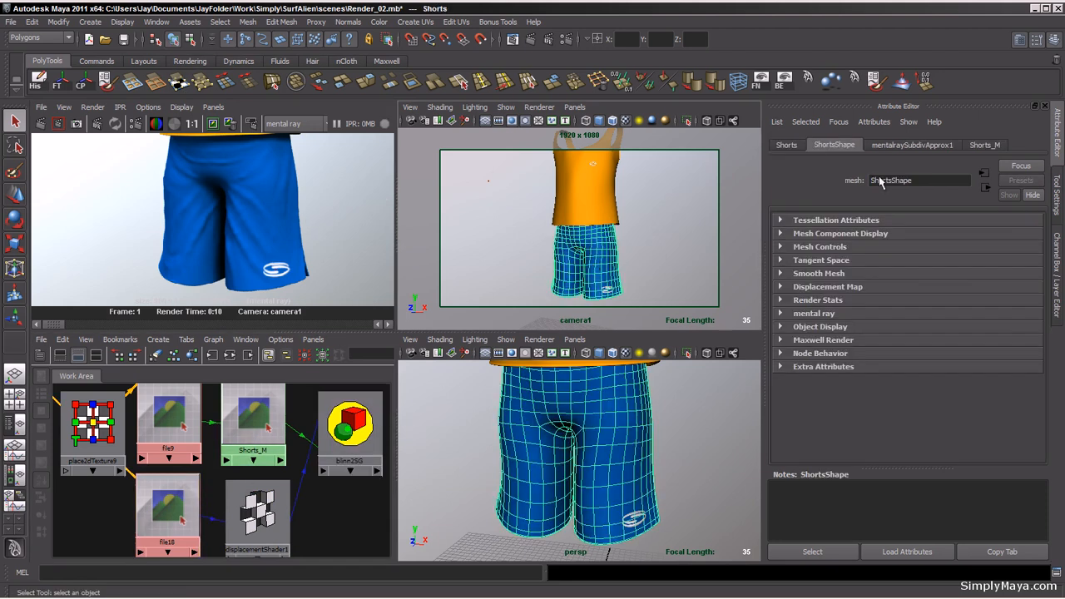
{"action": "left_click", "coordinate": [896, 146]}
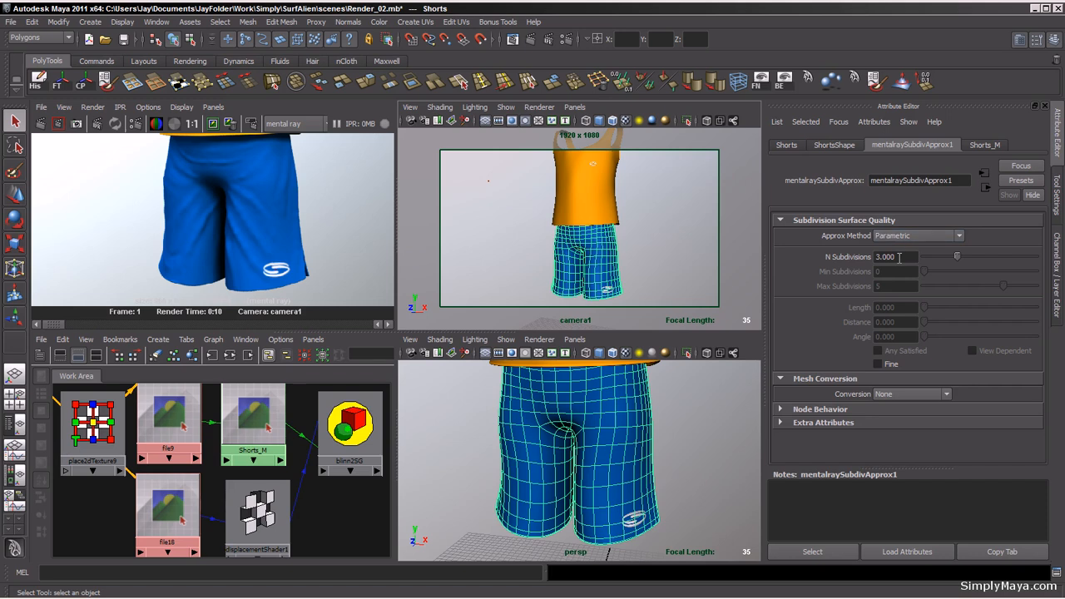
{"action": "left_click_drag", "start_coordinate": [899, 257], "coordinate": [885, 261]}
{"action": "key", "text": "Return"}
Step: Re-render the camera view with mental ray
{"action": "left_click", "coordinate": [223, 154]}
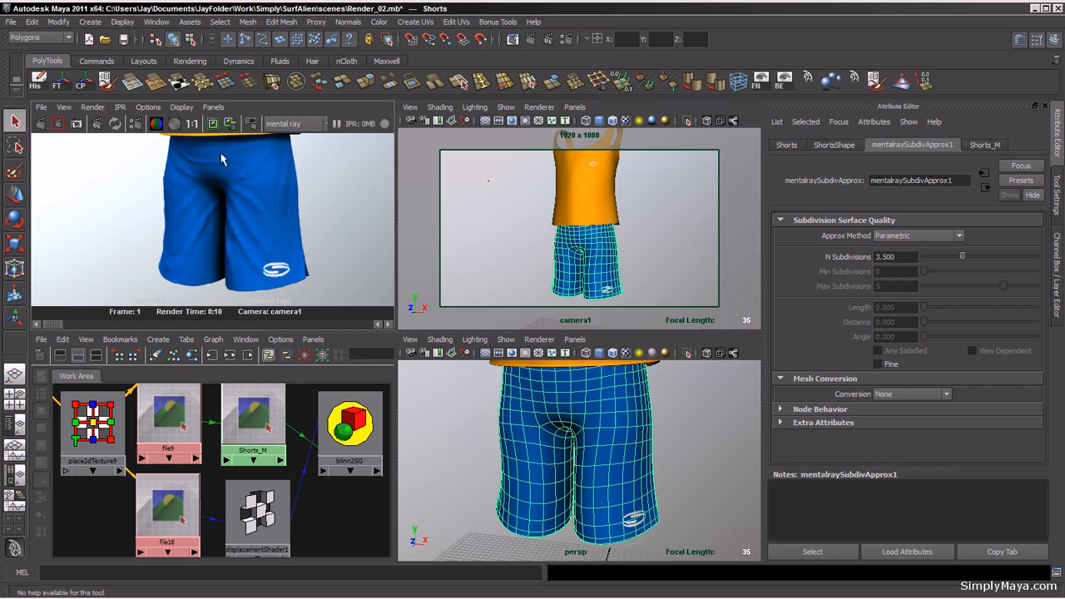
{"action": "left_click", "coordinate": [39, 123]}
{"action": "mouse_move", "coordinate": [58, 326]}
{"action": "left_mouse_down"}
{"action": "mouse_move", "coordinate": [96, 327]}
{"action": "mouse_move", "coordinate": [43, 326]}
{"action": "mouse_move", "coordinate": [102, 323]}
{"action": "mouse_move", "coordinate": [66, 324]}
{"action": "left_mouse_up"}
Step: Set the shorts' N Subdivisions to 4
{"action": "left_click_drag", "start_coordinate": [904, 259], "coordinate": [852, 264]}
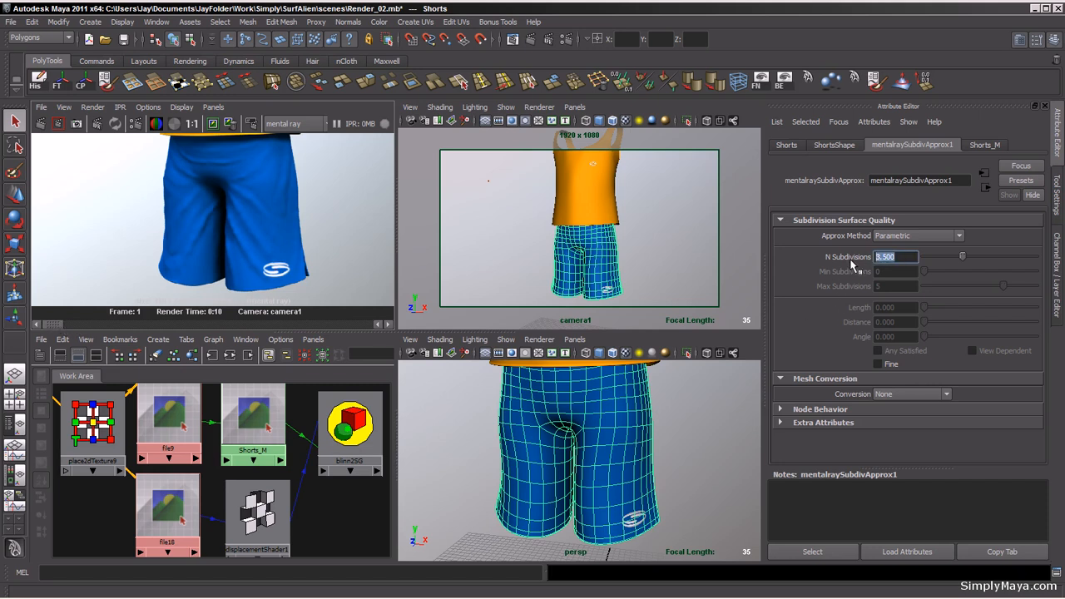
{"action": "type", "text": "4"}
{"action": "key", "text": "Return"}
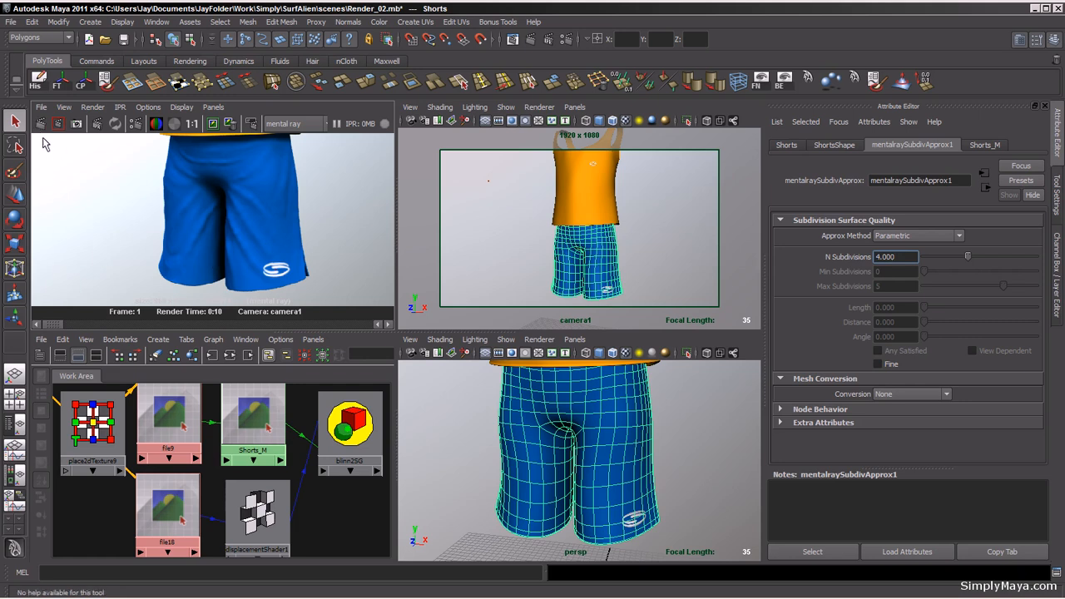
Step: Keep the current rendered image and render the camera view again
{"action": "left_click", "coordinate": [214, 125]}
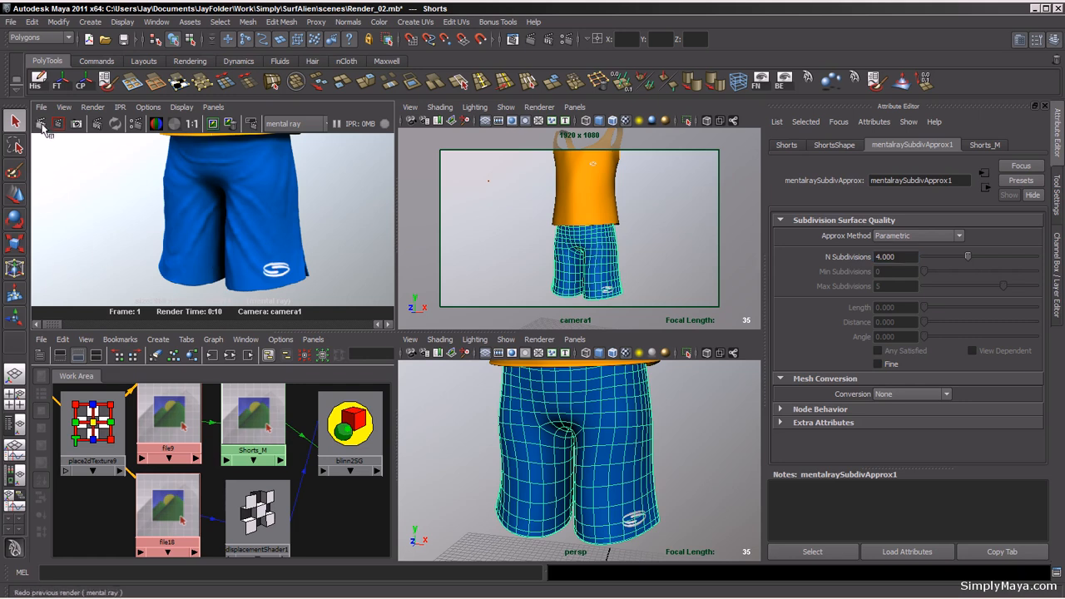
{"action": "left_click", "coordinate": [41, 124]}
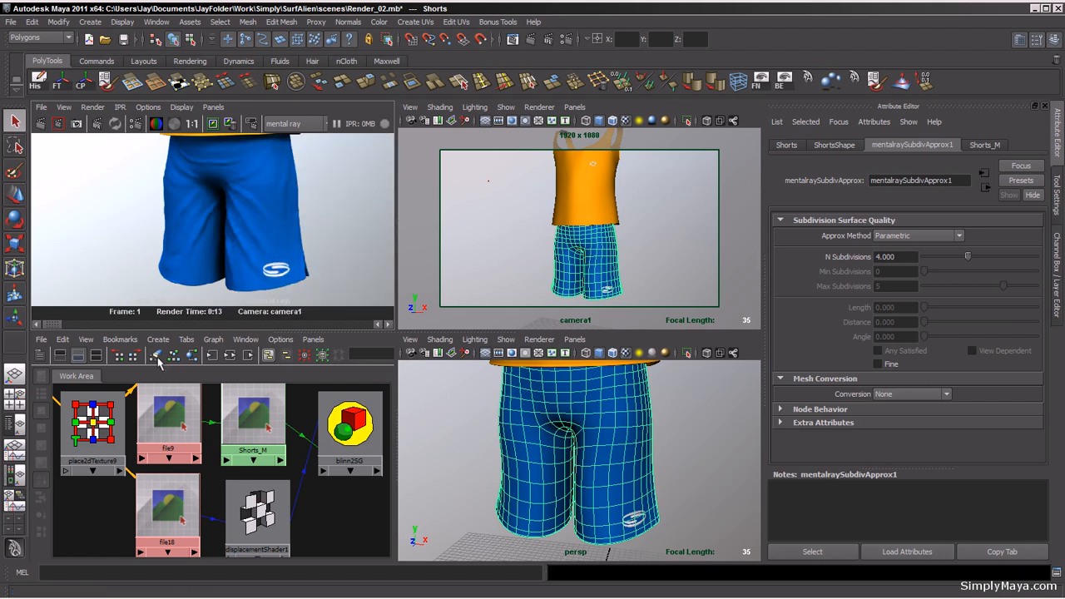
{"action": "mouse_move", "coordinate": [55, 327]}
{"action": "left_mouse_down"}
{"action": "mouse_move", "coordinate": [46, 327]}
{"action": "mouse_move", "coordinate": [80, 326]}
{"action": "mouse_move", "coordinate": [50, 327]}
{"action": "left_mouse_up"}
Step: Set the shorts' N Subdivisions to 3 and enable the Fine option
{"action": "left_click_drag", "start_coordinate": [893, 260], "coordinate": [876, 259]}
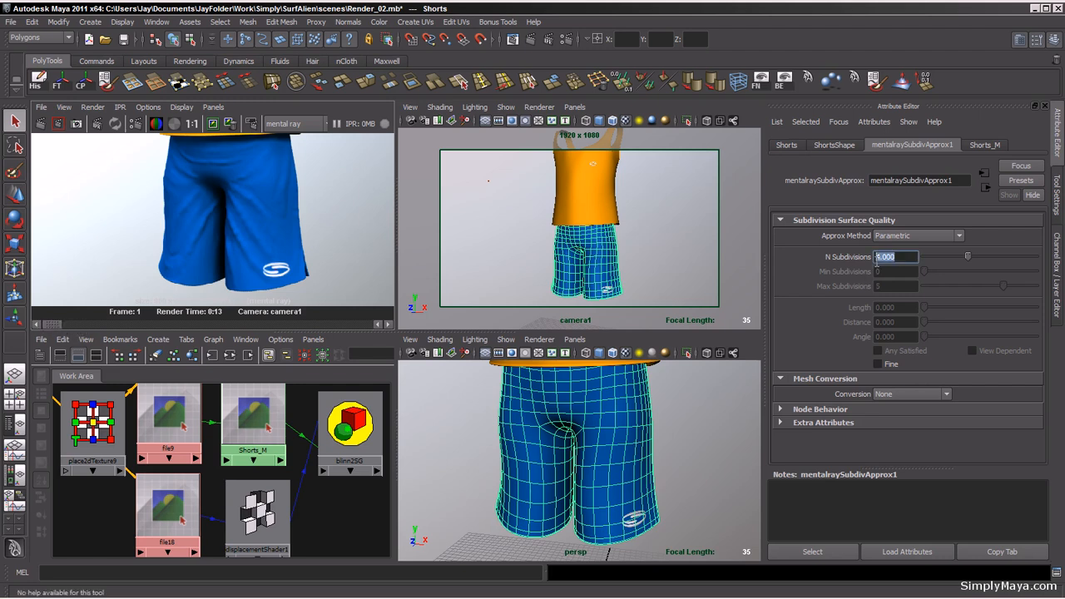
{"action": "type", "text": "3"}
{"action": "key", "text": "Return"}
{"action": "left_click", "coordinate": [877, 364]}
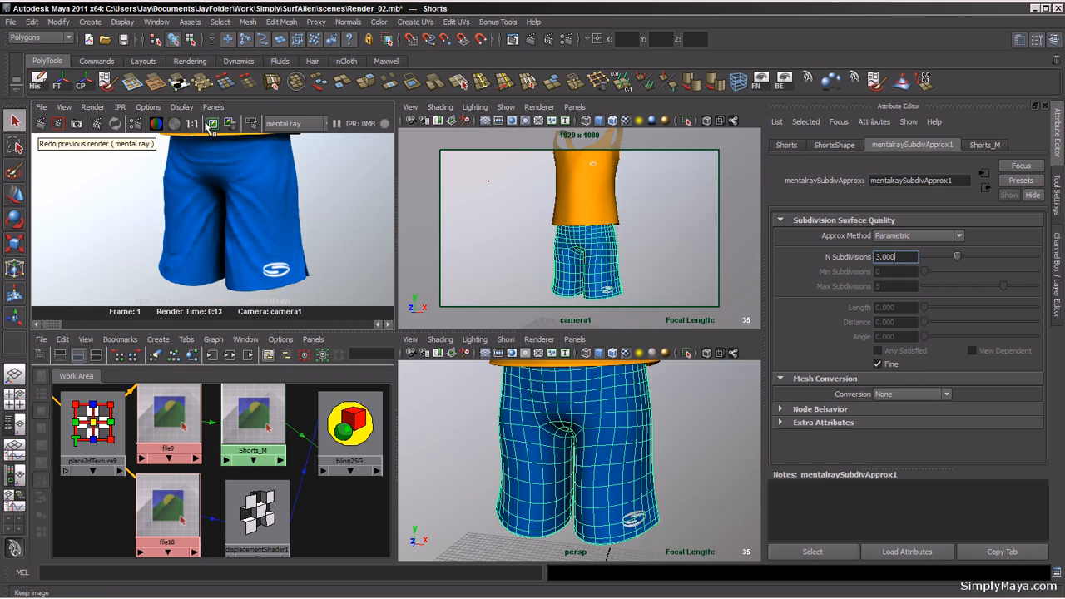
Step: Render the camera view with the Fine subdivision setting and view the whole figure
{"action": "left_click", "coordinate": [39, 125]}
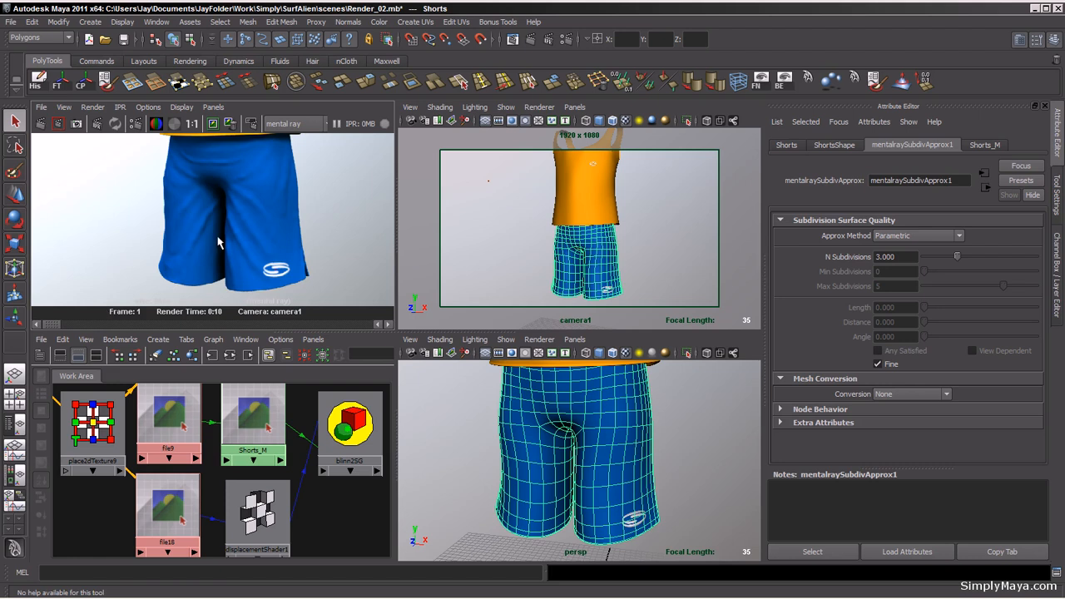
{"action": "right_click_drag", "start_coordinate": [297, 223], "coordinate": [178, 220], "text": "alt"}
{"action": "middle_click_drag", "start_coordinate": [252, 208], "coordinate": [242, 215], "text": "alt"}
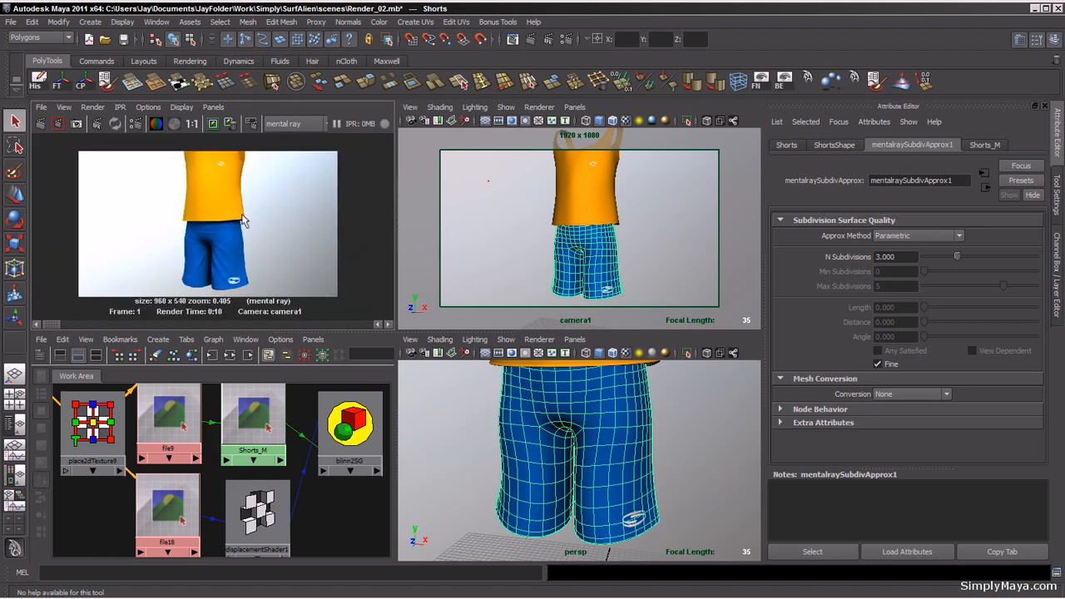
Step: Select the top and graph its material network, opening the blinn5SG shading group
{"action": "left_click", "coordinate": [589, 204]}
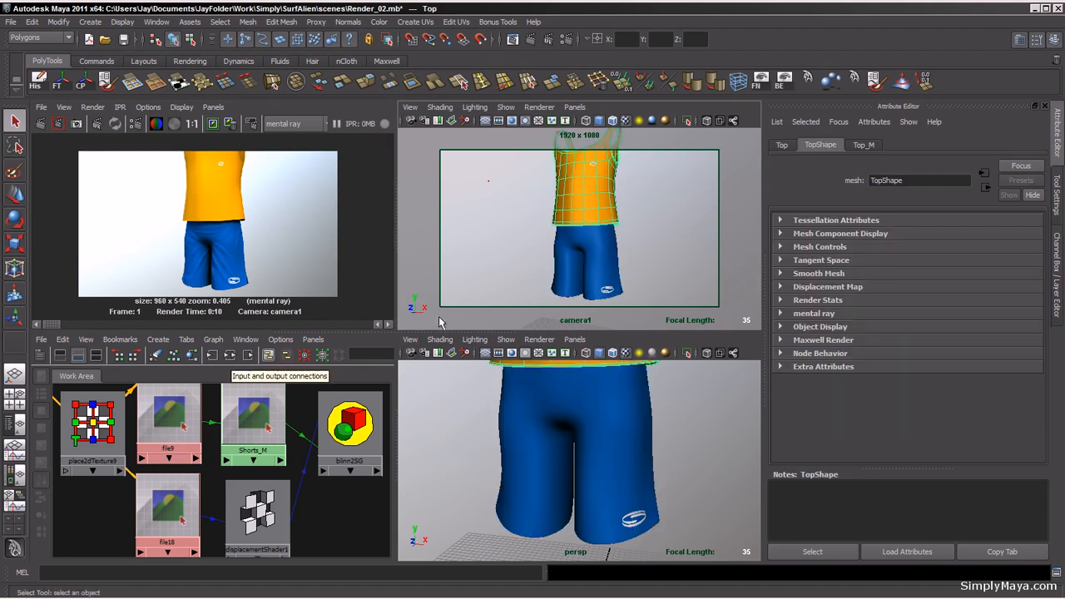
{"action": "middle_click_drag", "start_coordinate": [563, 225], "coordinate": [561, 243], "text": "alt"}
{"action": "mouse_move", "coordinate": [562, 243]}
{"action": "right_mouse_down", "text": "alt"}
{"action": "mouse_move", "coordinate": [550, 241]}
{"action": "mouse_move", "coordinate": [559, 240]}
{"action": "right_mouse_up", "text": "alt"}
{"action": "middle_click_drag", "start_coordinate": [564, 234], "coordinate": [564, 247], "text": "alt"}
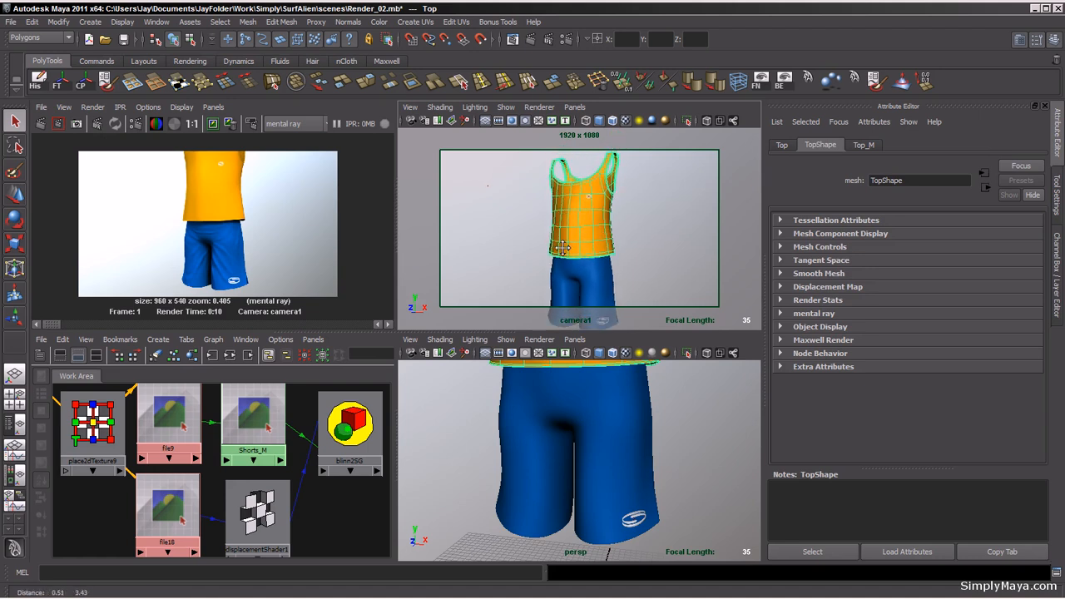
{"action": "left_click", "coordinate": [193, 357]}
{"action": "left_click", "coordinate": [350, 426]}
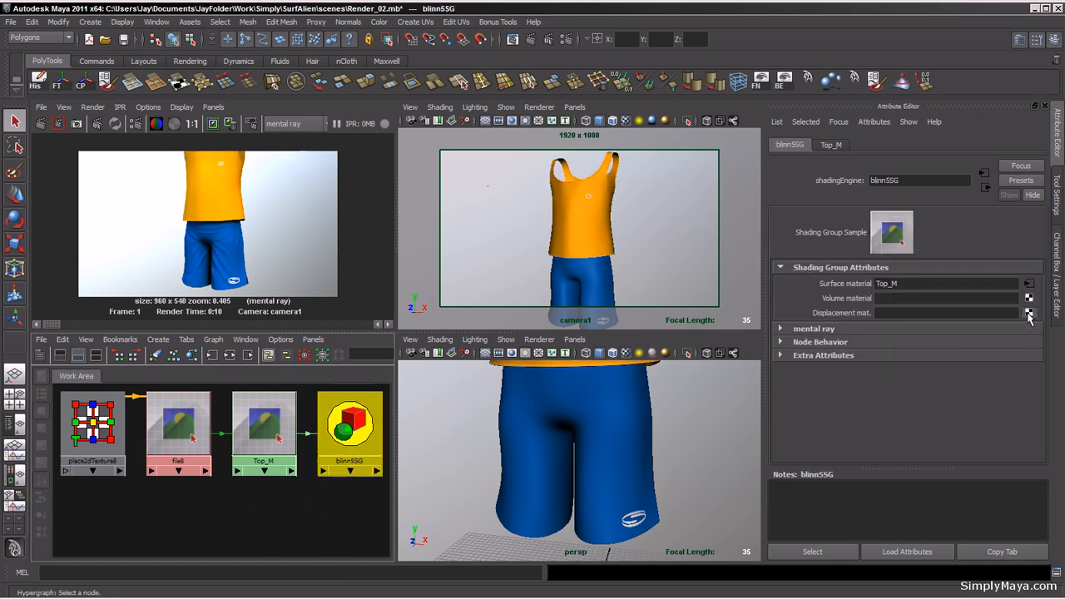
Step: Create a File texture as the displacement material of the blinn5SG shading group
{"action": "left_click", "coordinate": [1029, 313]}
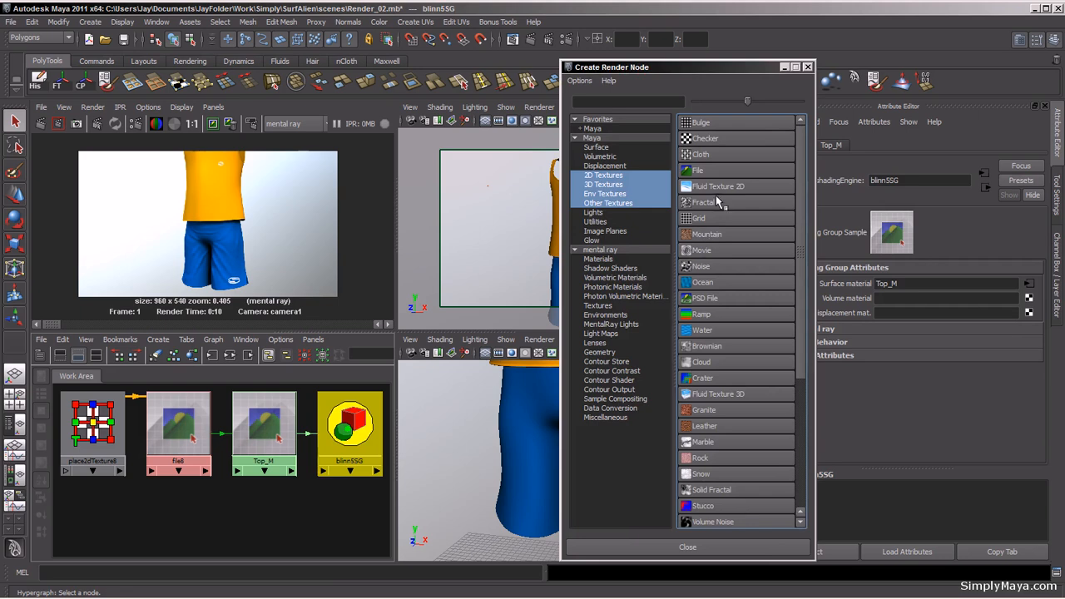
{"action": "left_click", "coordinate": [718, 200]}
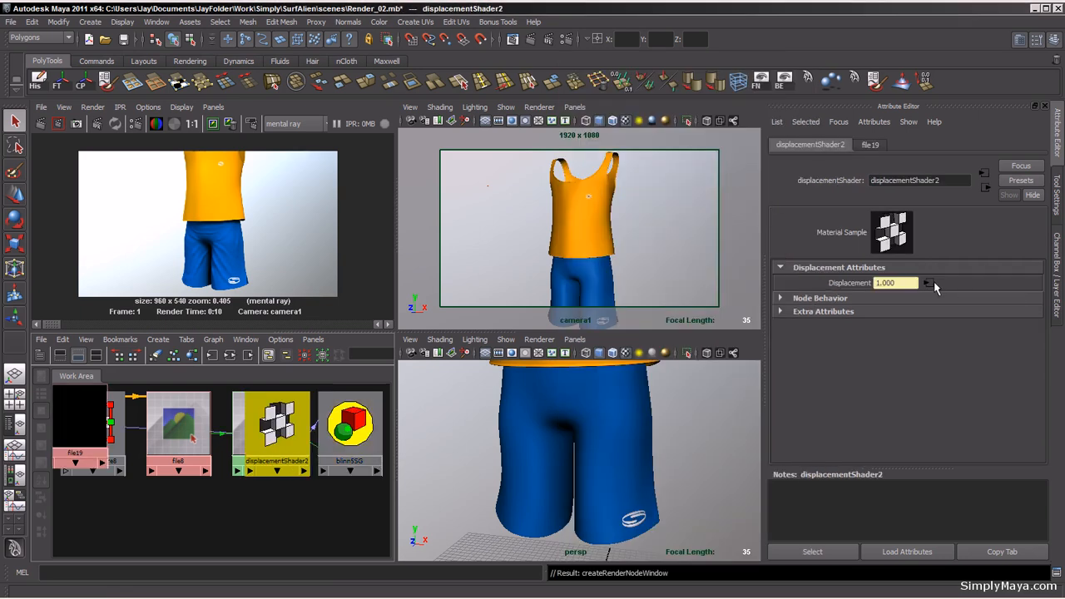
{"action": "left_click", "coordinate": [931, 284]}
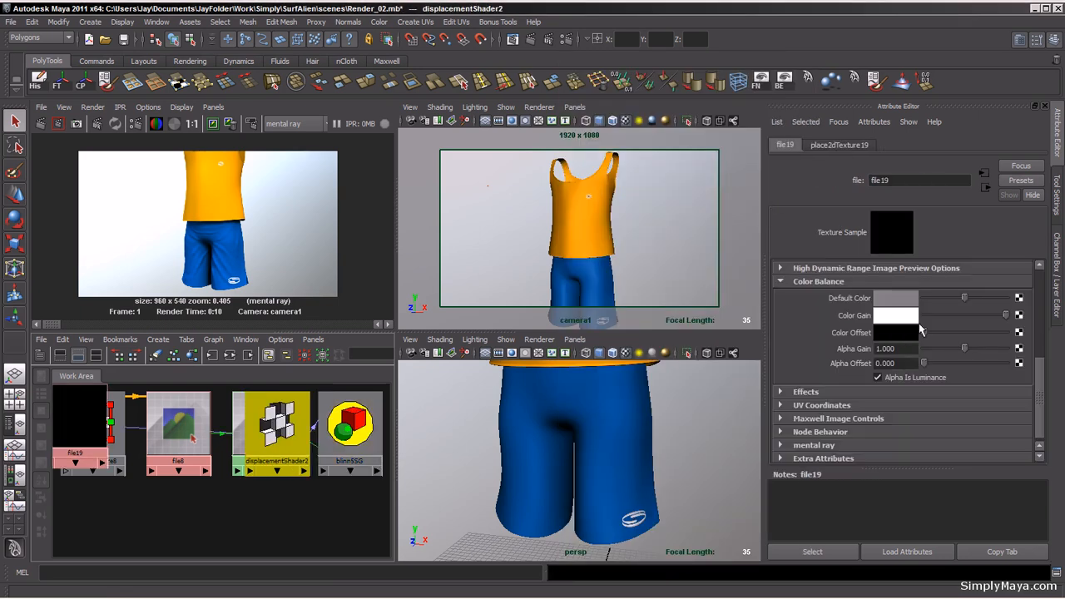
Step: Load Top_Dis.tif as the image of the new displacement file texture
{"action": "left_click_drag", "start_coordinate": [1039, 370], "coordinate": [1032, 298]}
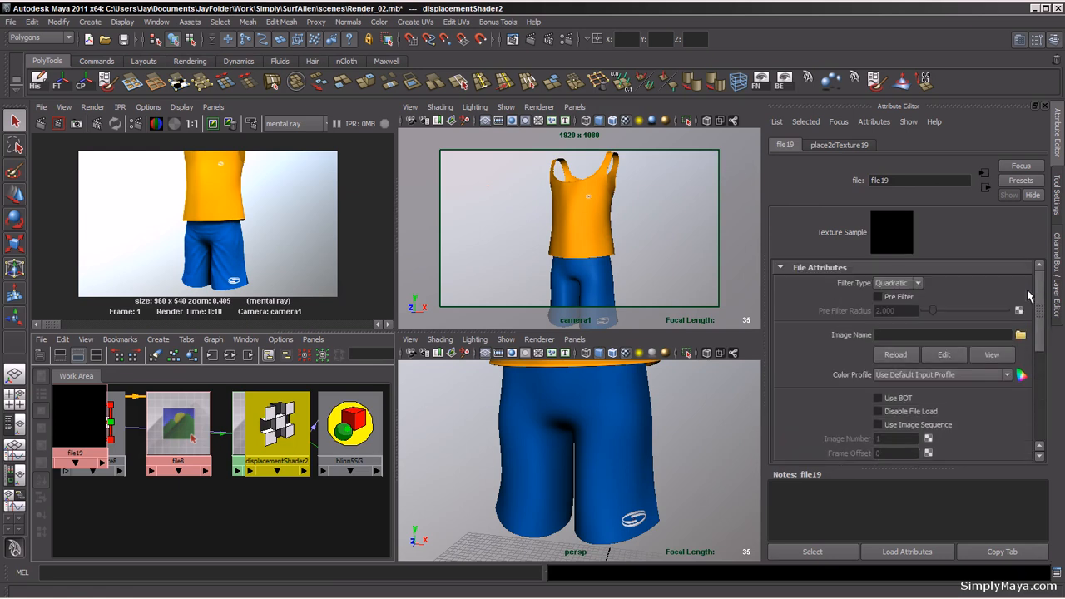
{"action": "left_click", "coordinate": [1022, 337]}
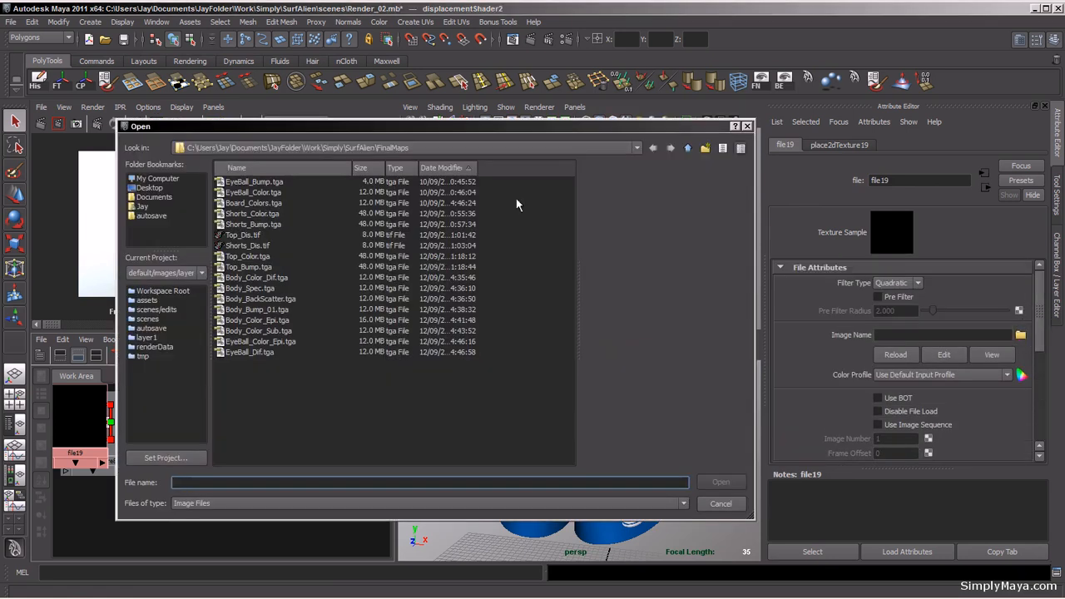
{"action": "left_click_drag", "start_coordinate": [405, 131], "coordinate": [585, 84]}
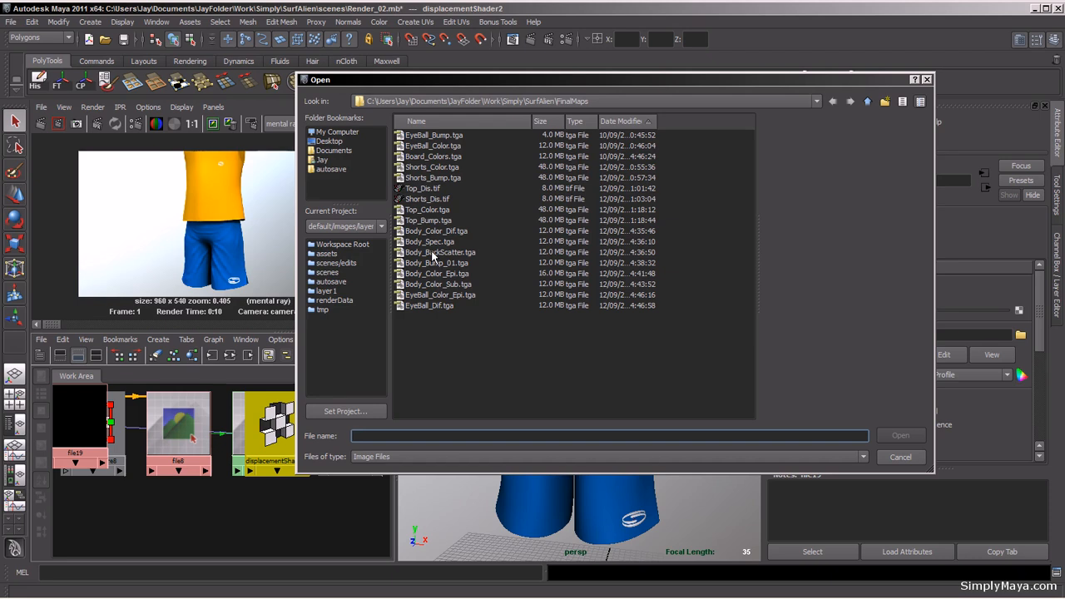
{"action": "left_click", "coordinate": [427, 190]}
{"action": "left_click", "coordinate": [887, 435]}
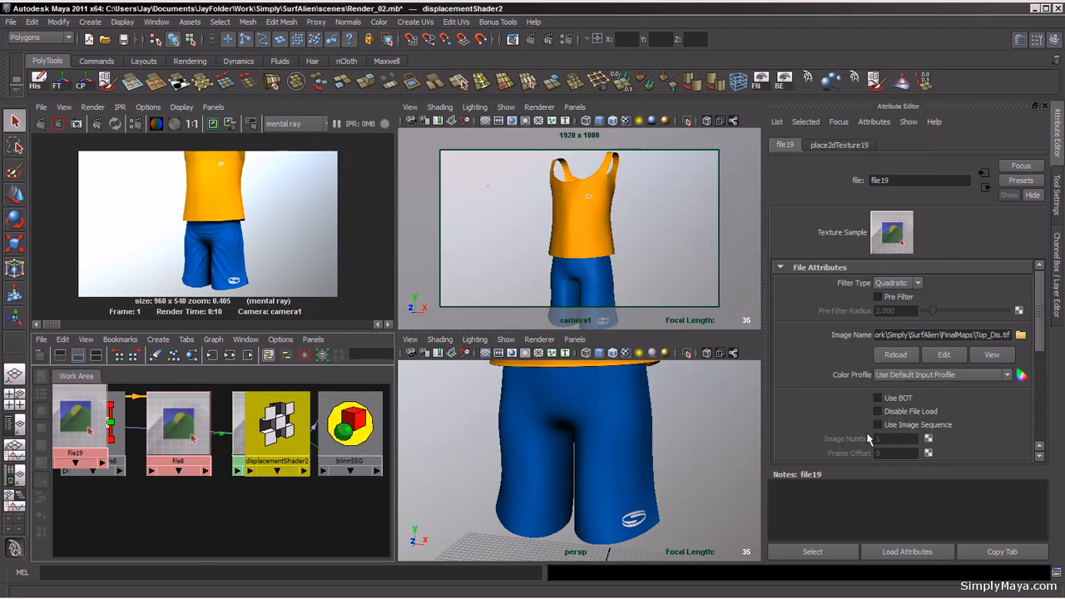
Step: Rearrange the top's shading network nodes in the Hypershade graph
{"action": "left_click_drag", "start_coordinate": [93, 420], "coordinate": [198, 511]}
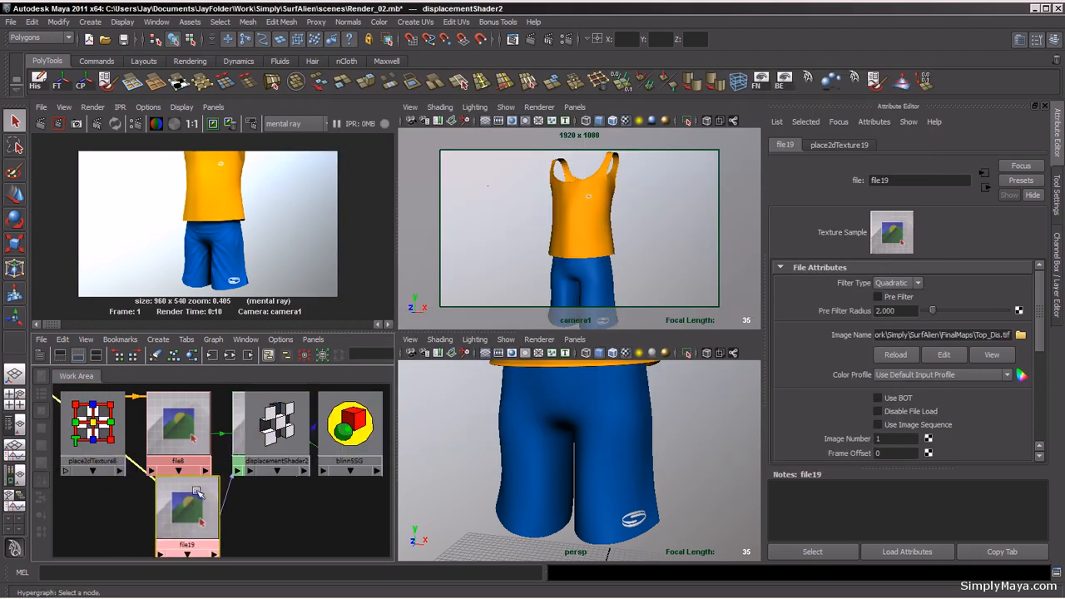
{"action": "right_click_drag", "start_coordinate": [212, 439], "coordinate": [140, 460], "text": "alt"}
{"action": "middle_click_drag", "start_coordinate": [137, 463], "coordinate": [151, 443], "text": "alt"}
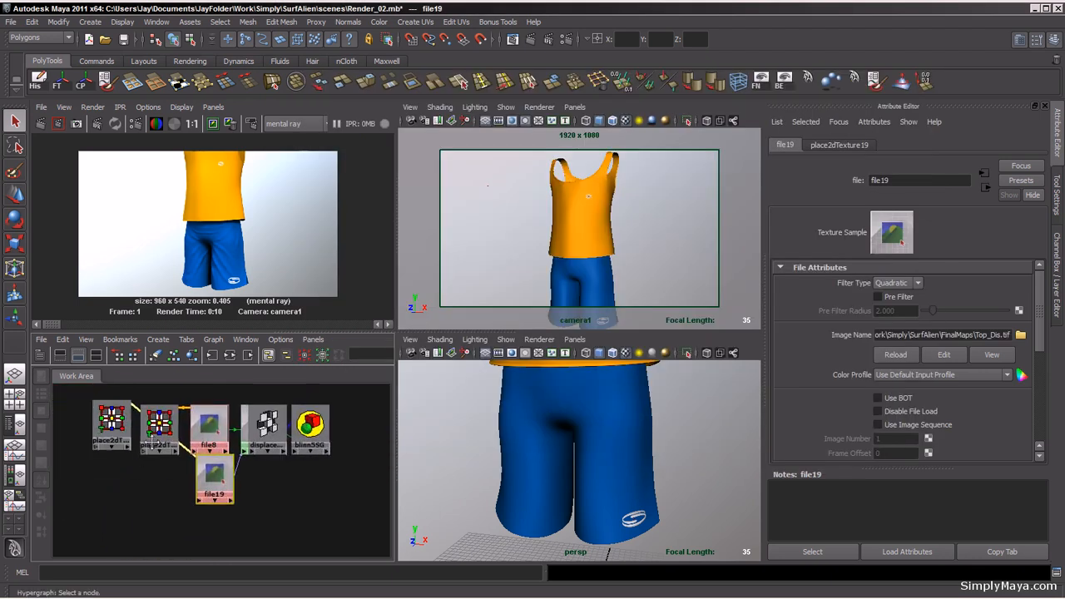
{"action": "left_click_drag", "start_coordinate": [115, 425], "coordinate": [204, 490]}
{"action": "left_click_drag", "start_coordinate": [244, 449], "coordinate": [237, 508]}
{"action": "left_click_drag", "start_coordinate": [318, 456], "coordinate": [334, 481]}
{"action": "left_click", "coordinate": [255, 492]}
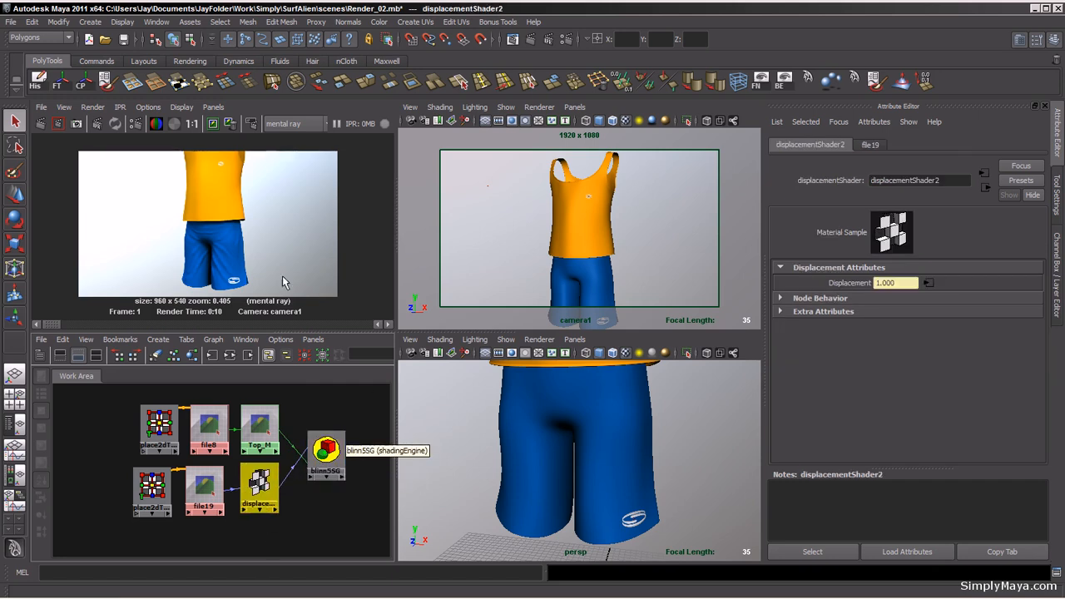
Step: Check the shorts' displacement map settings, then select the top and apply Smooth to its mesh
{"action": "left_click", "coordinate": [591, 271]}
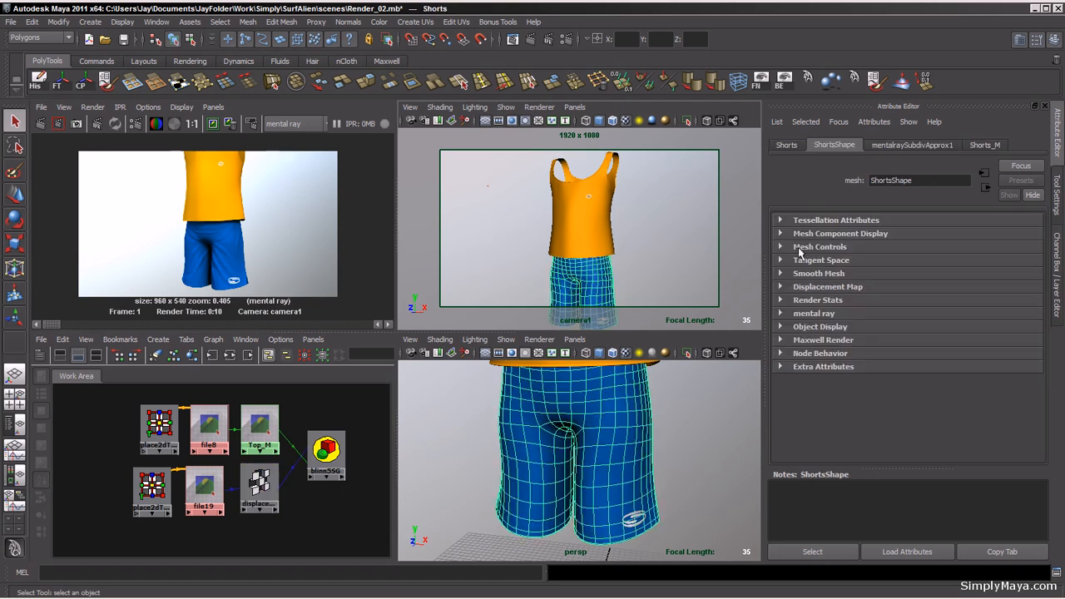
{"action": "left_click", "coordinate": [780, 287]}
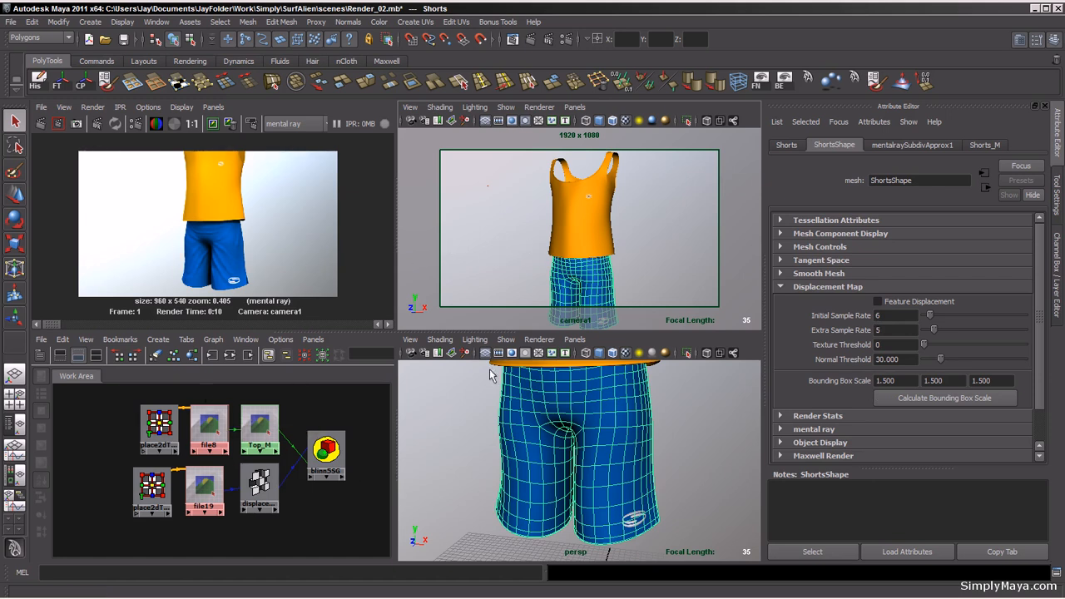
{"action": "left_click", "coordinate": [606, 243]}
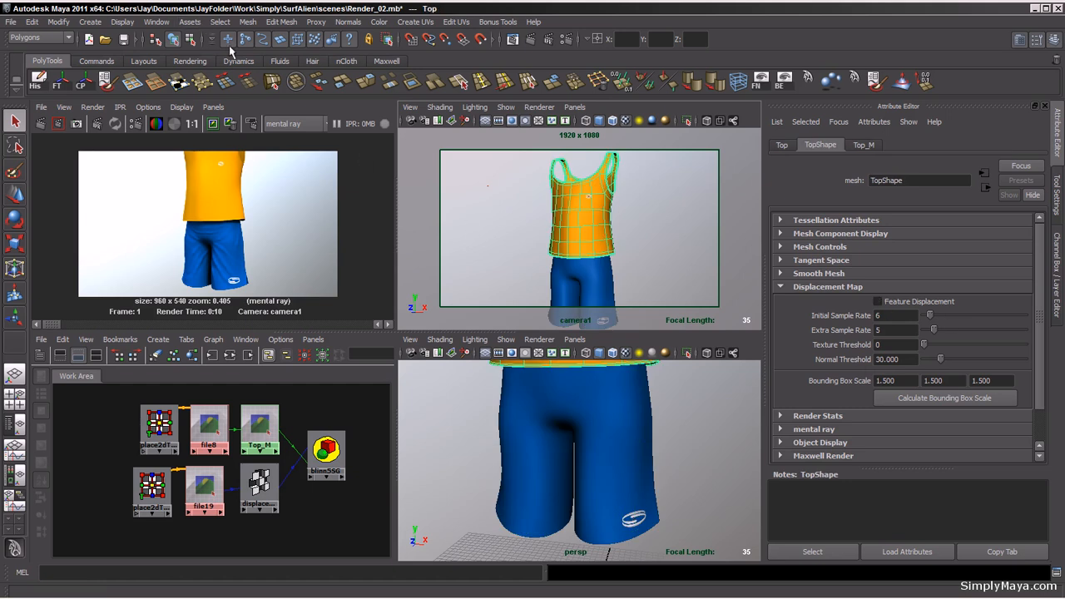
{"action": "left_click", "coordinate": [247, 22]}
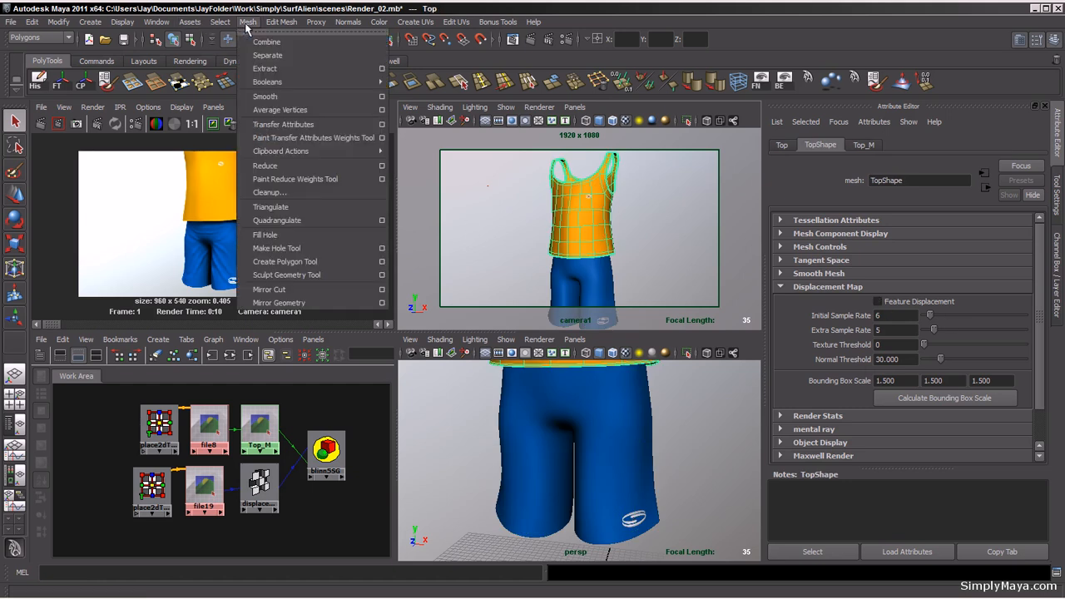
{"action": "left_click", "coordinate": [270, 96]}
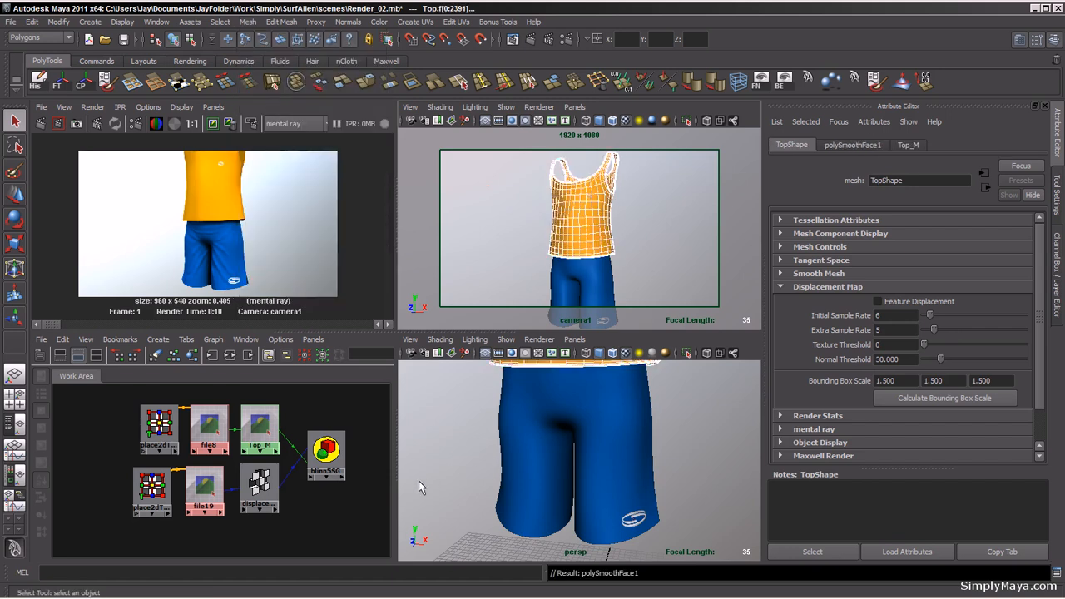
Step: Create a mental ray subdivision approximation for the selected top in the Approximation Editor
{"action": "left_click", "coordinate": [373, 503]}
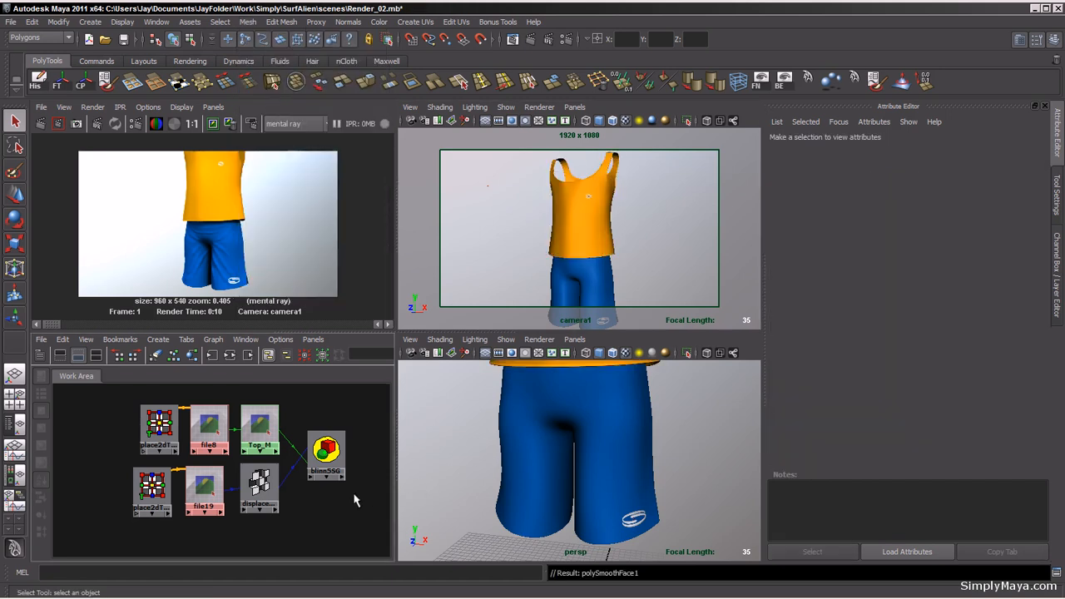
{"action": "left_click", "coordinate": [258, 483]}
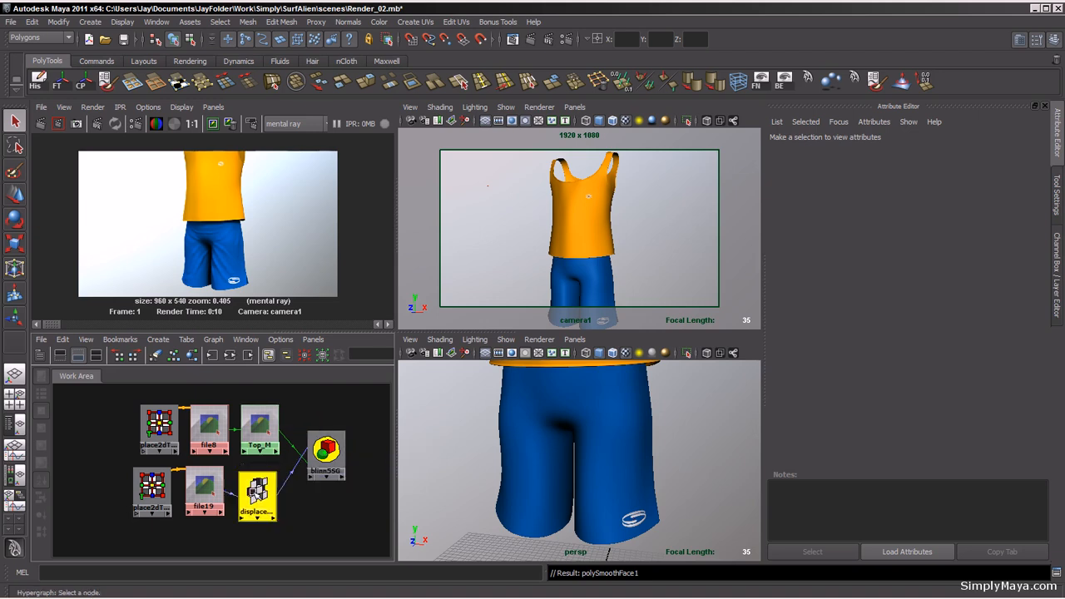
{"action": "left_click", "coordinate": [210, 489]}
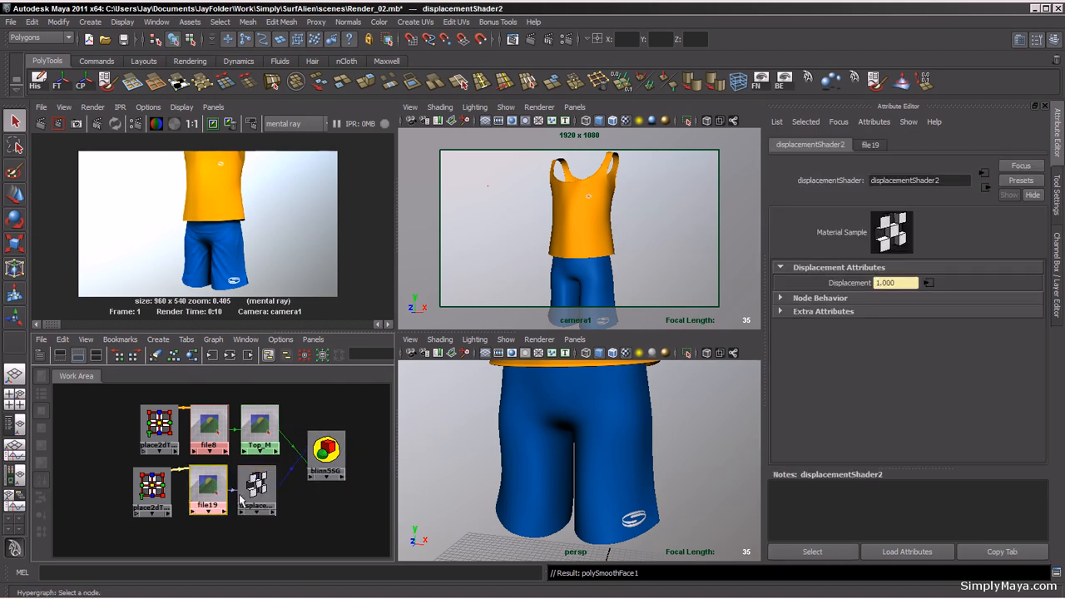
{"action": "left_click", "coordinate": [576, 240]}
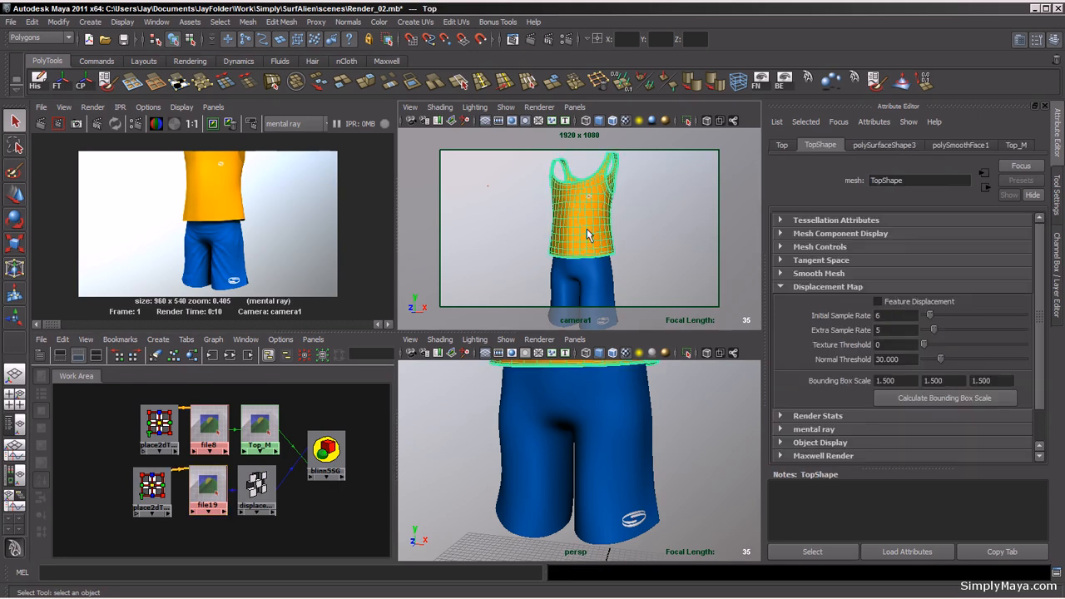
{"action": "left_click", "coordinate": [155, 22]}
{"action": "mouse_move", "coordinate": [177, 83]}
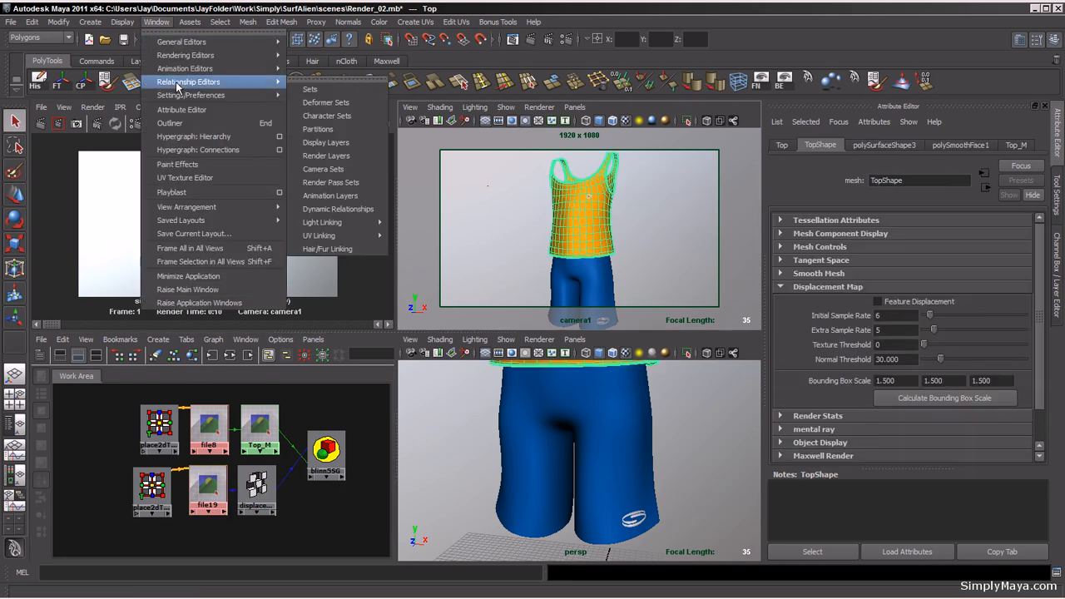
{"action": "mouse_move", "coordinate": [185, 55]}
{"action": "mouse_move", "coordinate": [333, 117]}
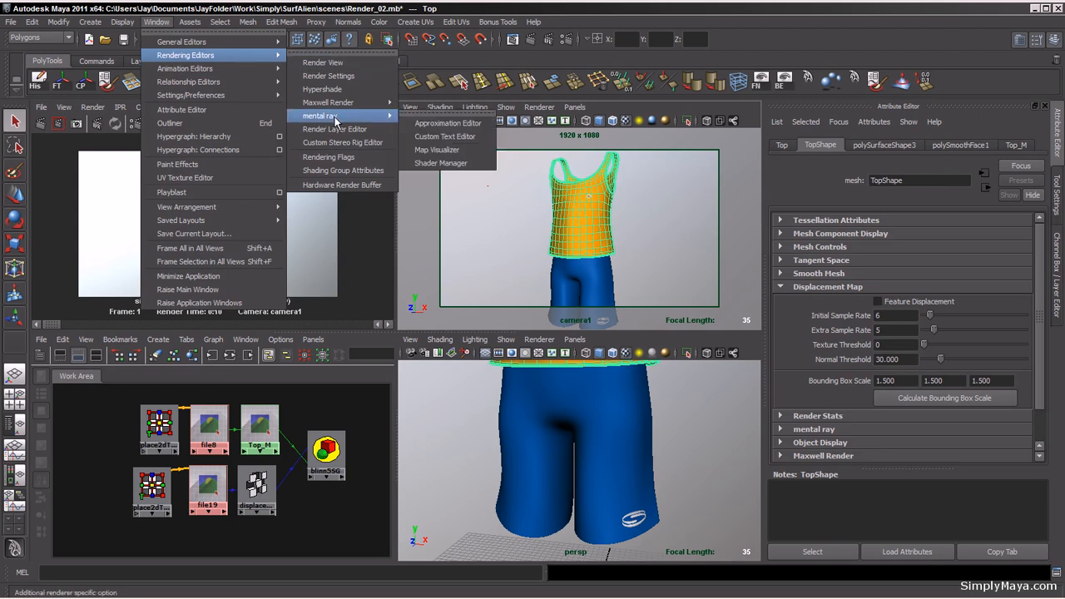
{"action": "left_click", "coordinate": [447, 124]}
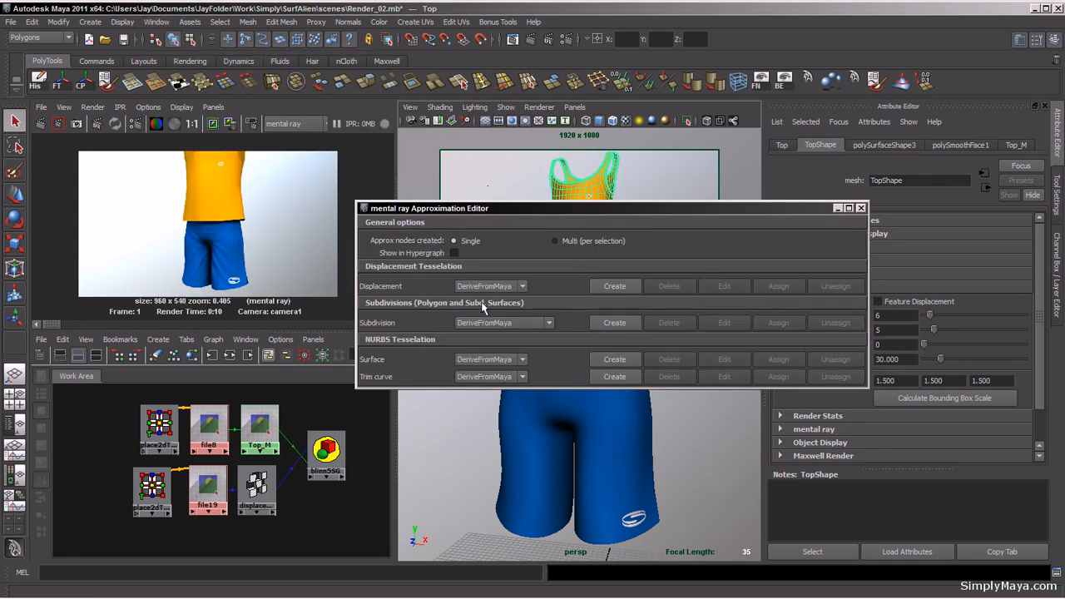
{"action": "left_click", "coordinate": [619, 323]}
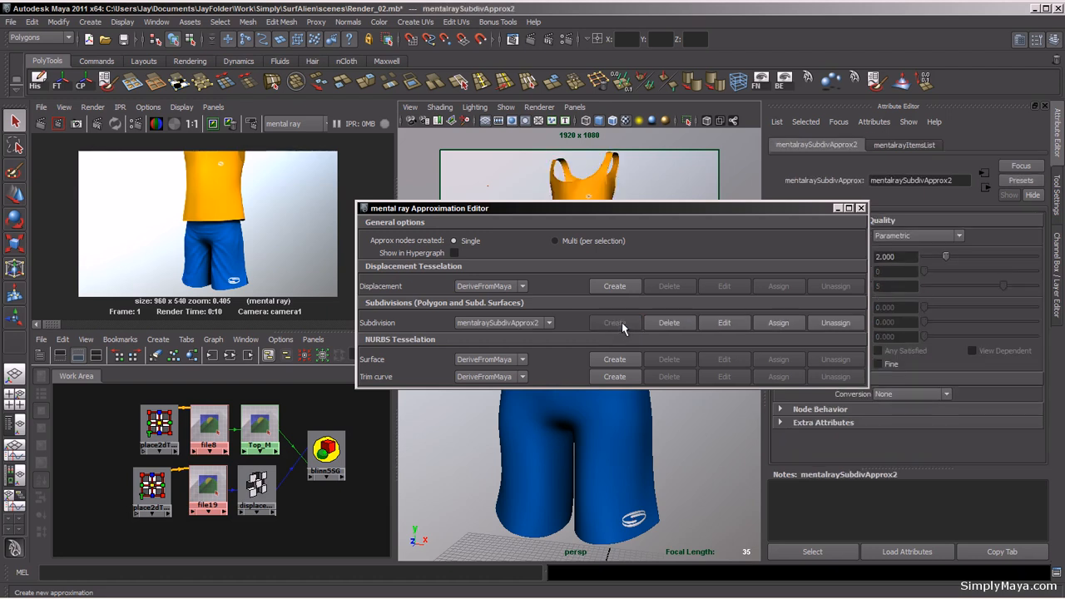
{"action": "left_click", "coordinate": [861, 208]}
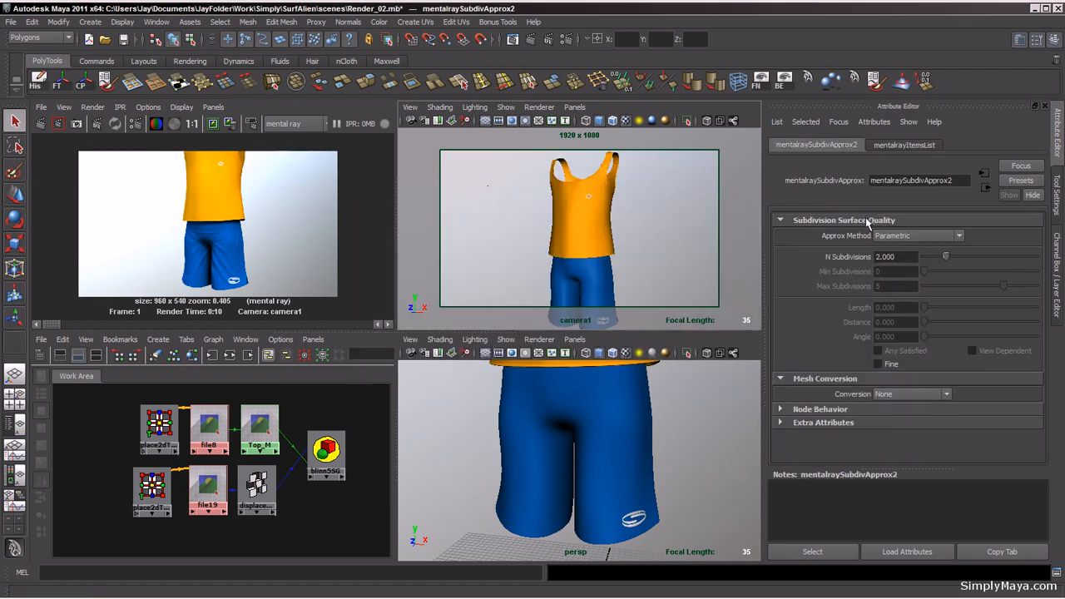
Step: Set the subdivision approximation's N Subdivisions to 3 and enable Fine
{"action": "left_click", "coordinate": [897, 257]}
{"action": "type", "text": "3"}
{"action": "key", "text": "Return"}
{"action": "left_click", "coordinate": [878, 364]}
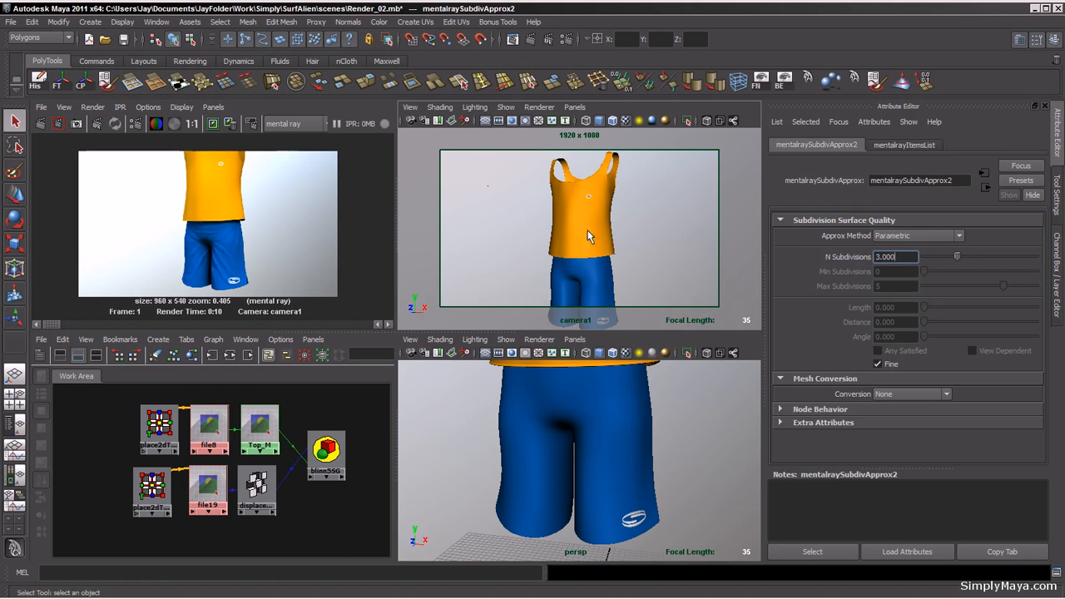
Step: Drive file19's Alpha Offset with an expression equal to minus its Alpha Gain divided by 2
{"action": "left_click", "coordinate": [208, 495]}
{"action": "double_click", "coordinate": [209, 495]}
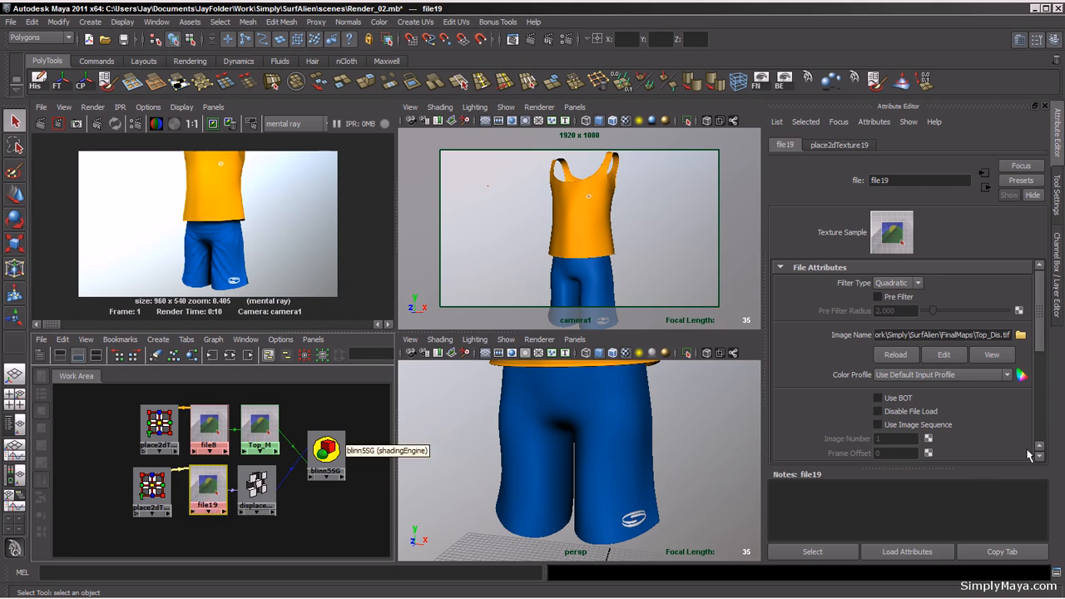
{"action": "left_click_drag", "start_coordinate": [1046, 333], "coordinate": [1047, 423]}
{"action": "left_click", "coordinate": [900, 359]}
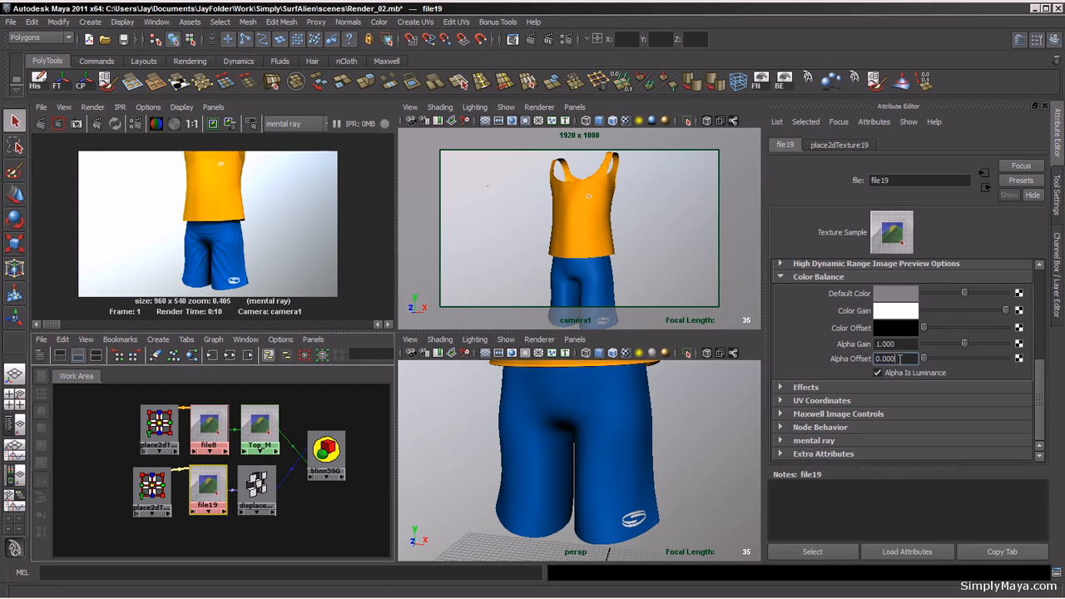
{"action": "double_click", "coordinate": [900, 359]}
{"action": "type", "text": "-"}
{"action": "type", "text": "- file"}
{"action": "type", "text": "1"}
{"action": "type", "text": "9"}
{"action": "type", "text": ".alpha"}
{"action": "type", "text": "Gain"}
{"action": "type", "text": " /2"}
{"action": "type", "text": ";"}
{"action": "key", "text": "Return"}
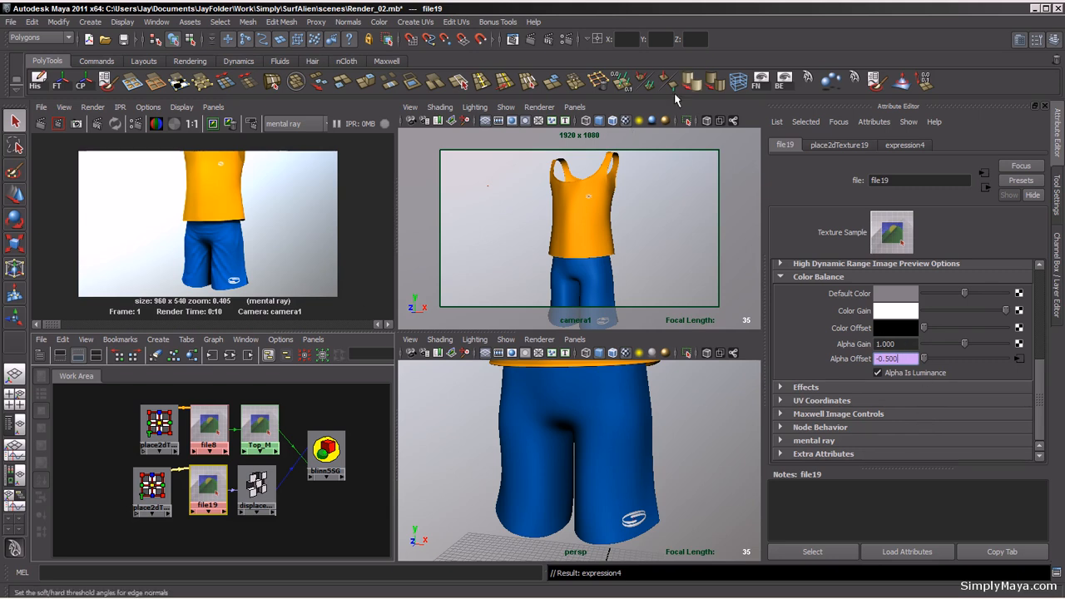
Step: Set the Final Gathering Map Rebuild option to On and re-render the camera view
{"action": "left_click", "coordinate": [570, 41]}
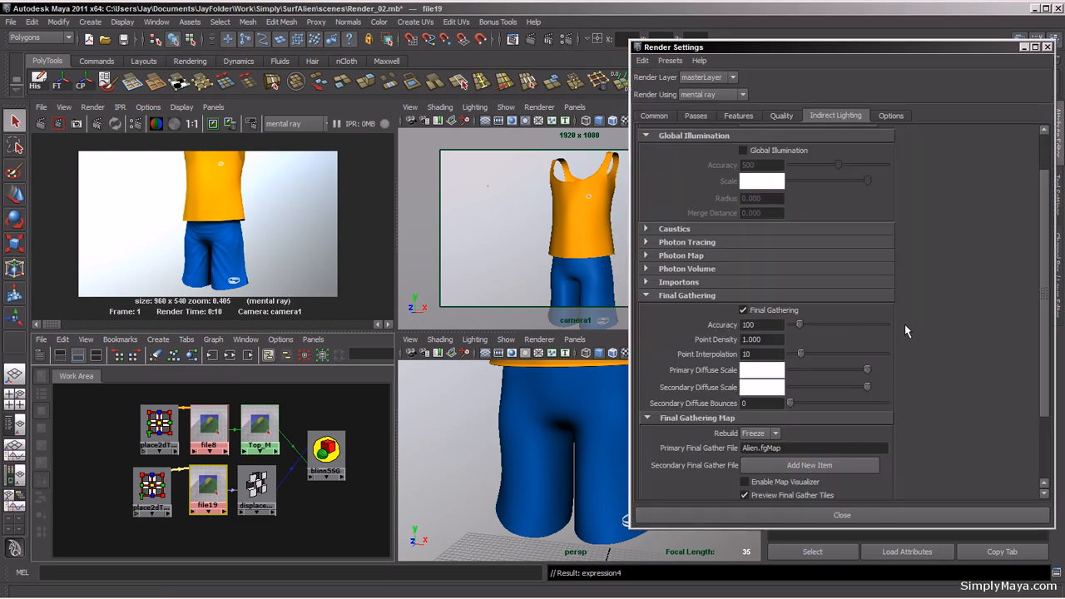
{"action": "left_click", "coordinate": [758, 433]}
{"action": "left_click", "coordinate": [759, 447]}
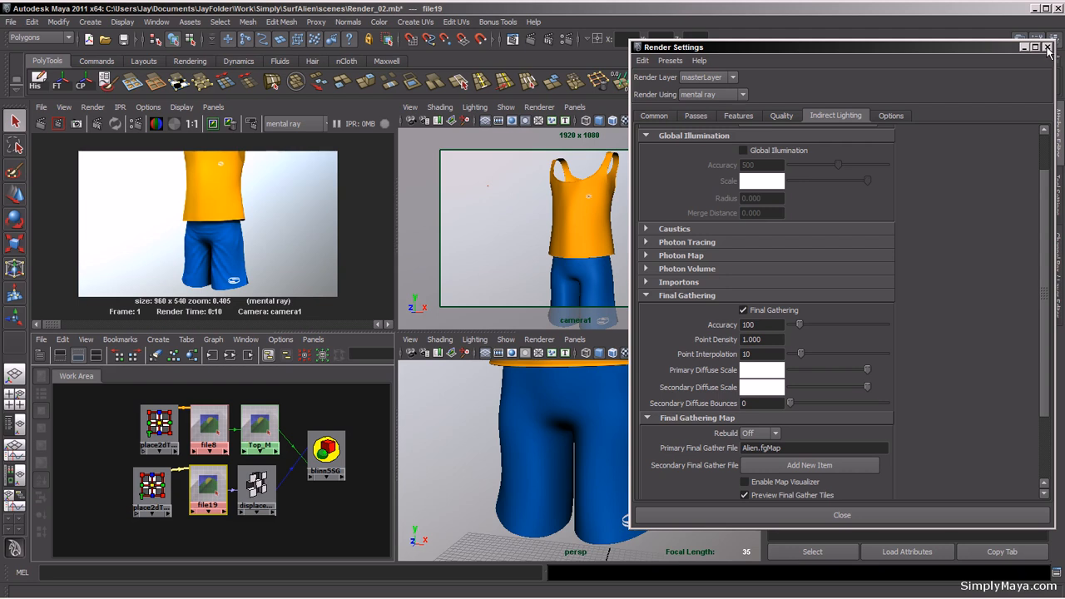
{"action": "left_click", "coordinate": [759, 433]}
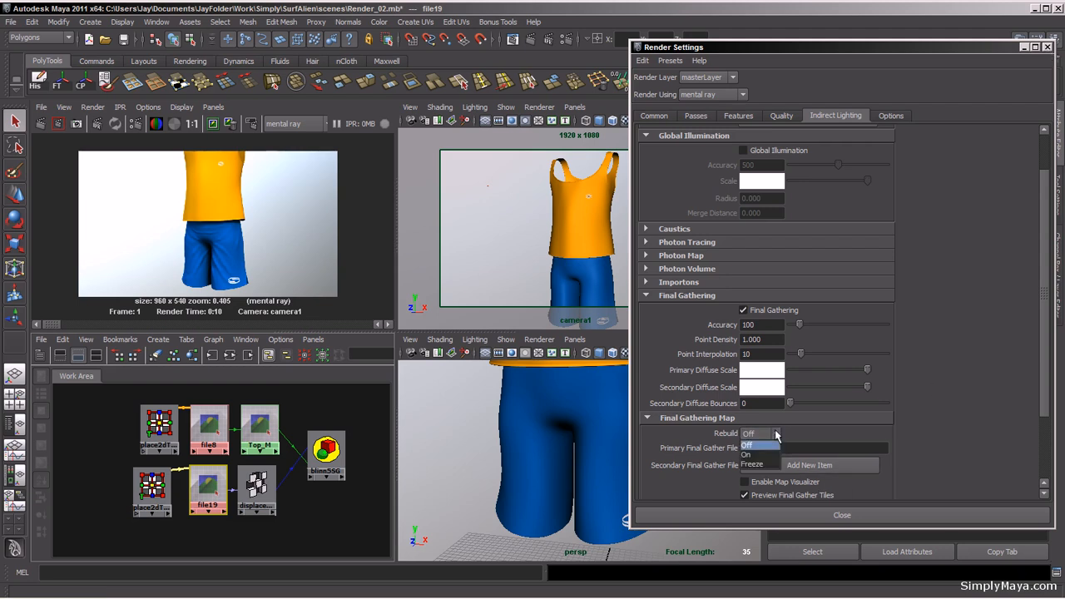
{"action": "left_click", "coordinate": [761, 463]}
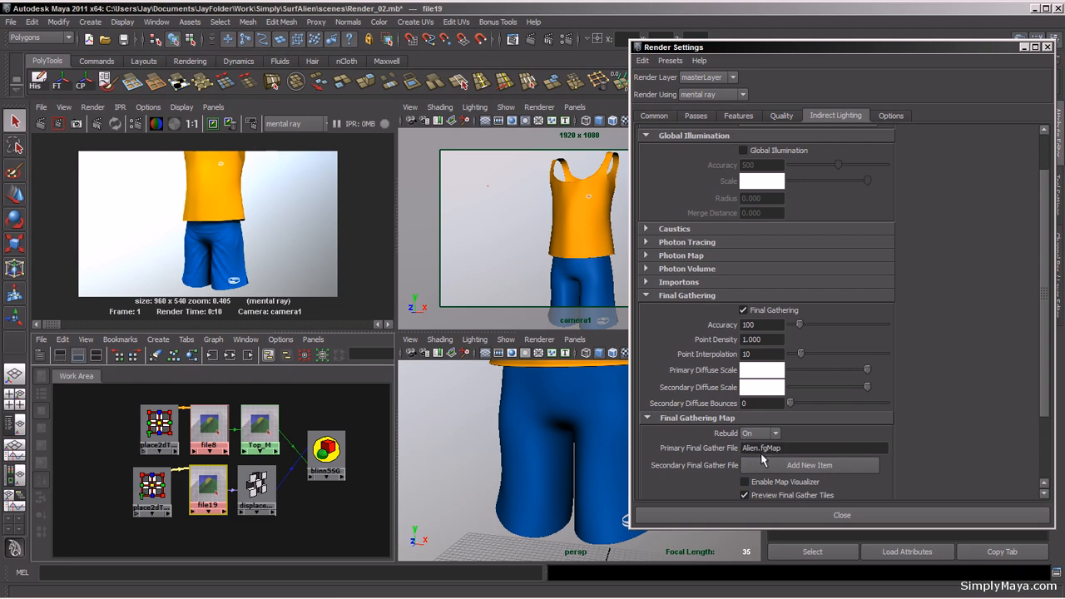
{"action": "left_click", "coordinate": [1047, 48]}
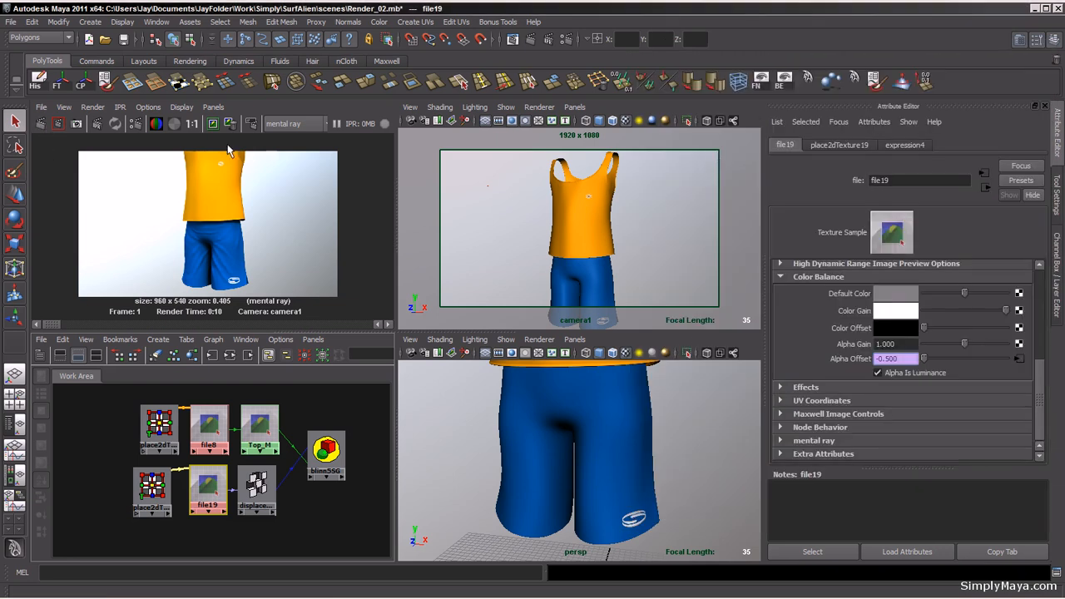
{"action": "left_click", "coordinate": [214, 124]}
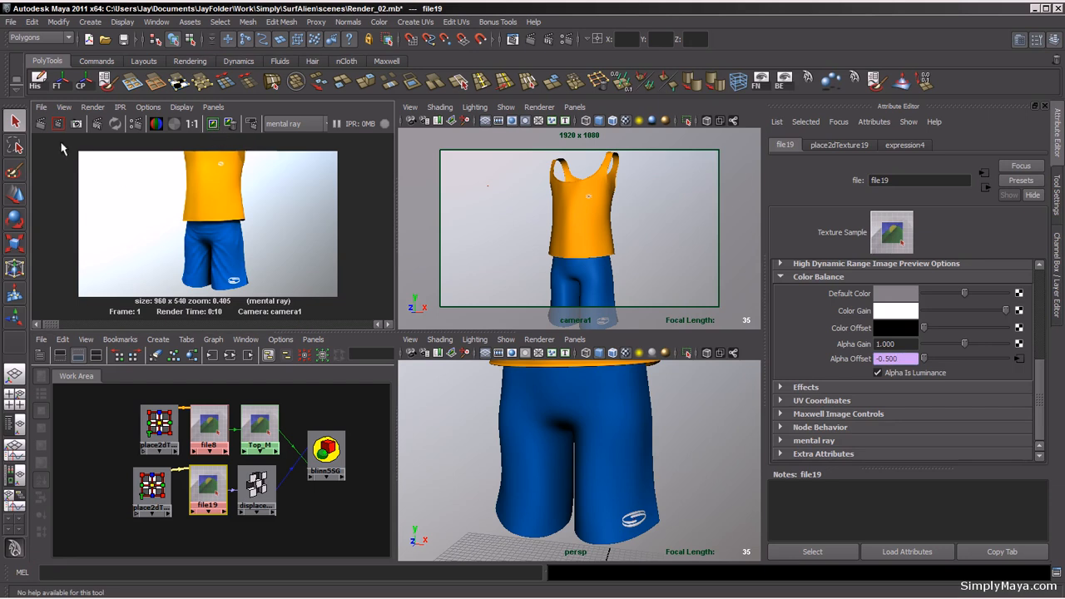
{"action": "left_click", "coordinate": [40, 123]}
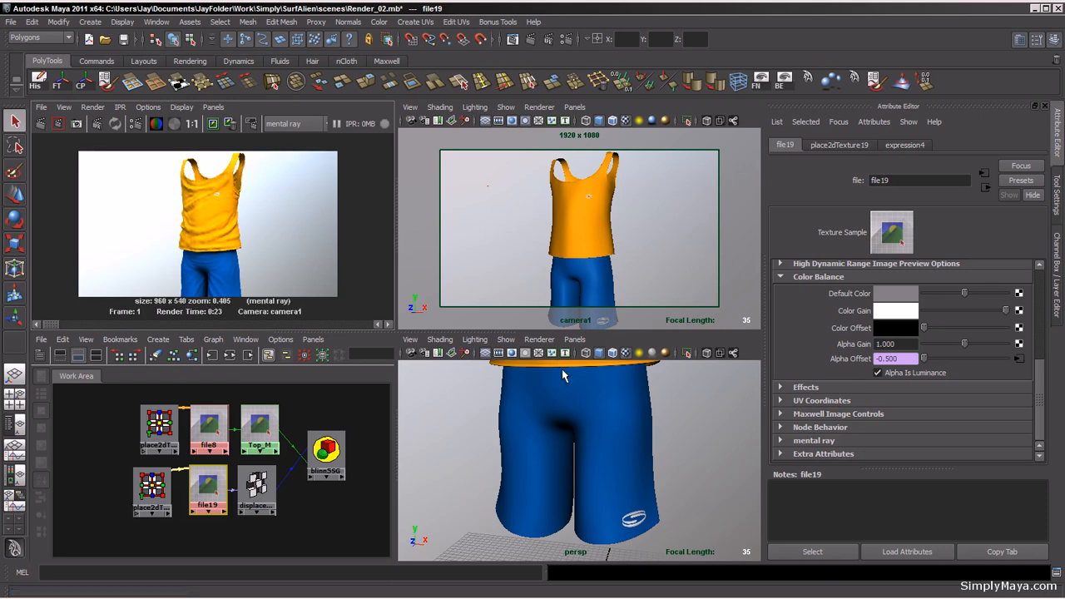
Step: Set the Final Gathering Map Rebuild option back to Freeze in Render Settings
{"action": "left_click", "coordinate": [567, 41]}
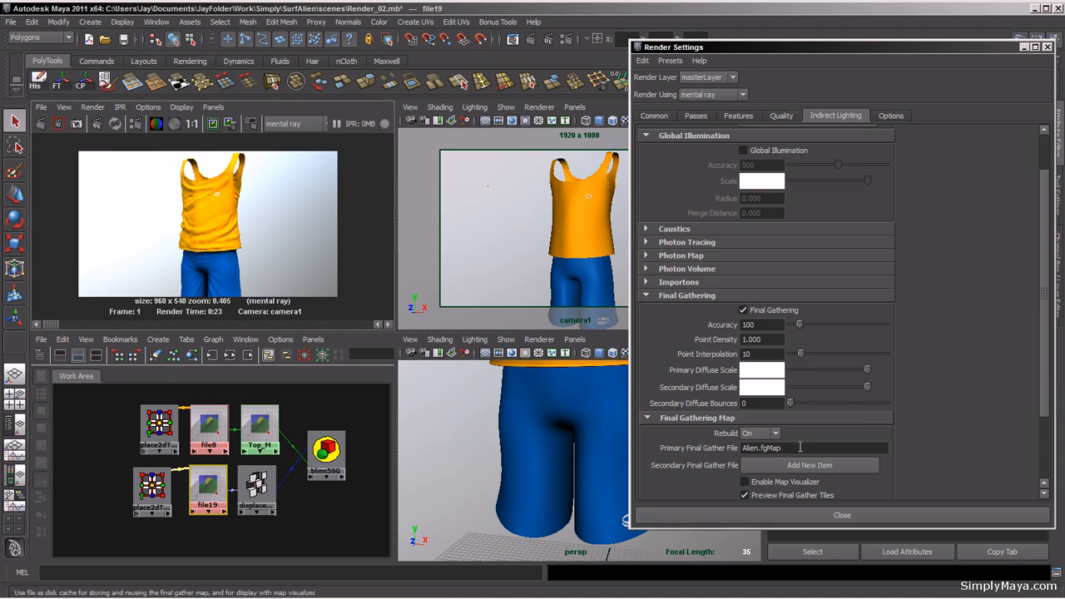
{"action": "left_click", "coordinate": [773, 433]}
{"action": "left_click", "coordinate": [764, 468]}
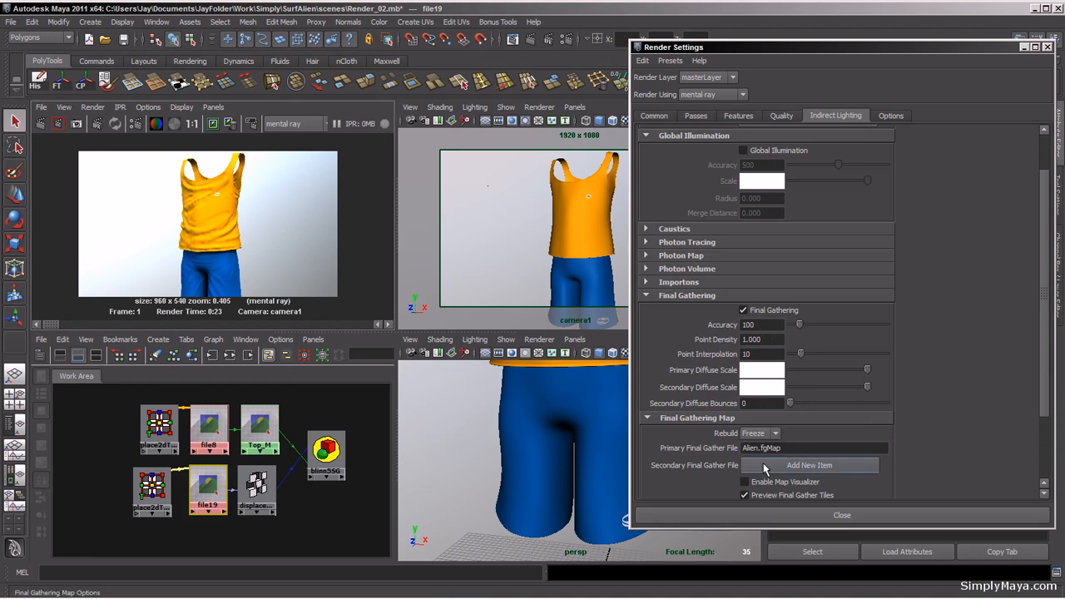
{"action": "left_click", "coordinate": [1047, 48]}
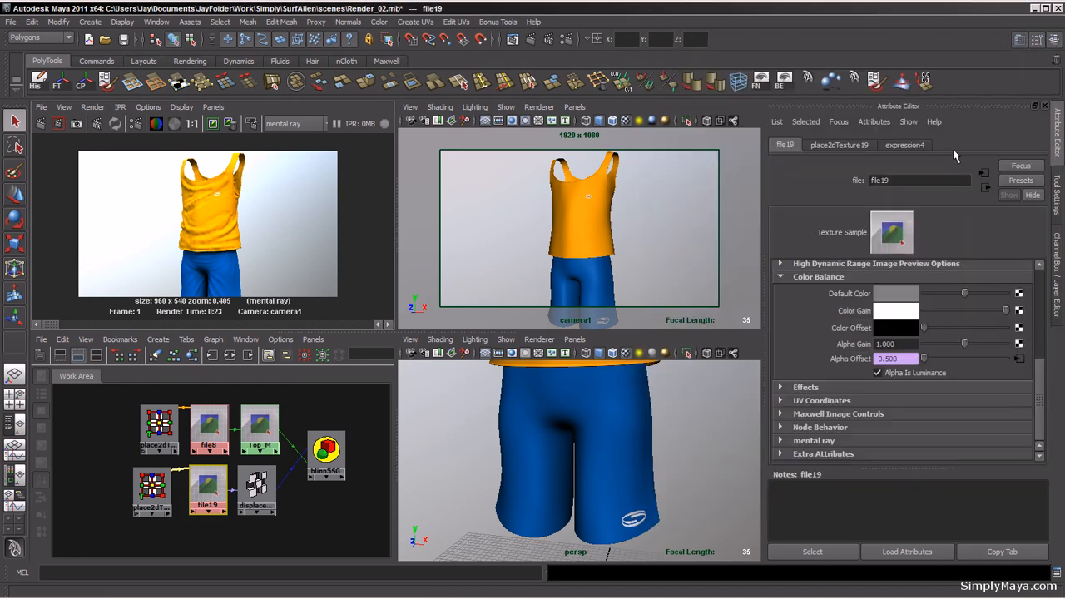
Step: Set file19's Alpha Gain to 0.5 and re-render the enlarged camera view
{"action": "left_click", "coordinate": [904, 343]}
{"action": "type", "text": ".5"}
{"action": "key", "text": "Return"}
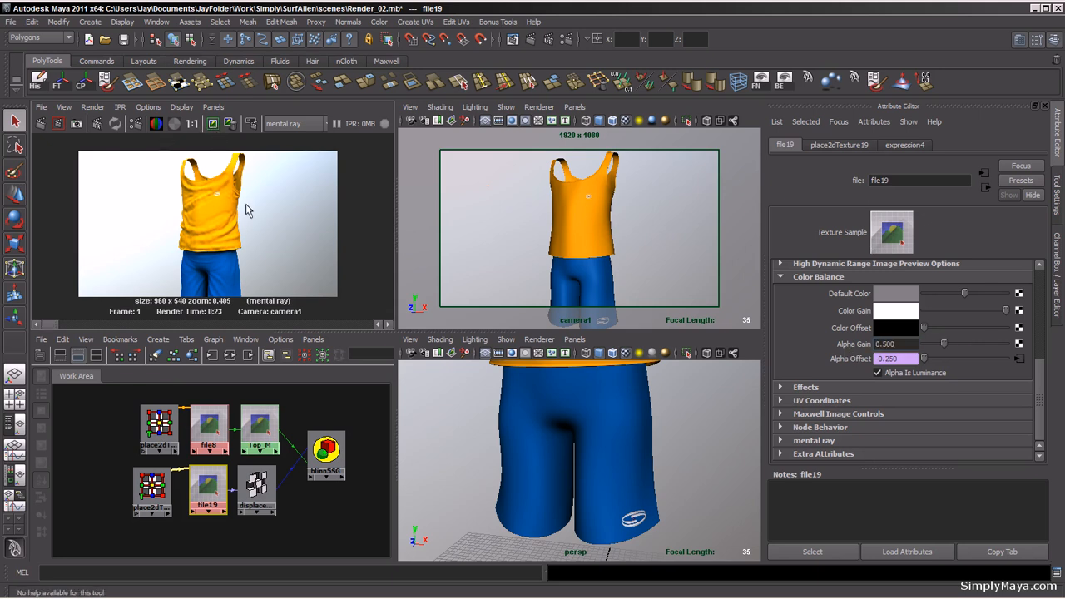
{"action": "key", "text": "space"}
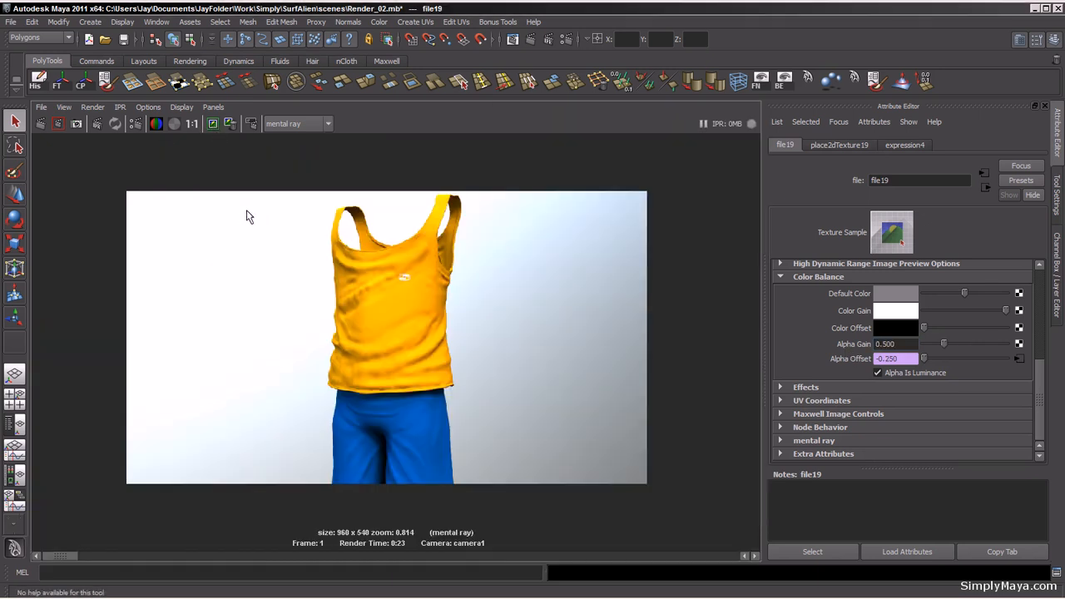
{"action": "left_click", "coordinate": [40, 122]}
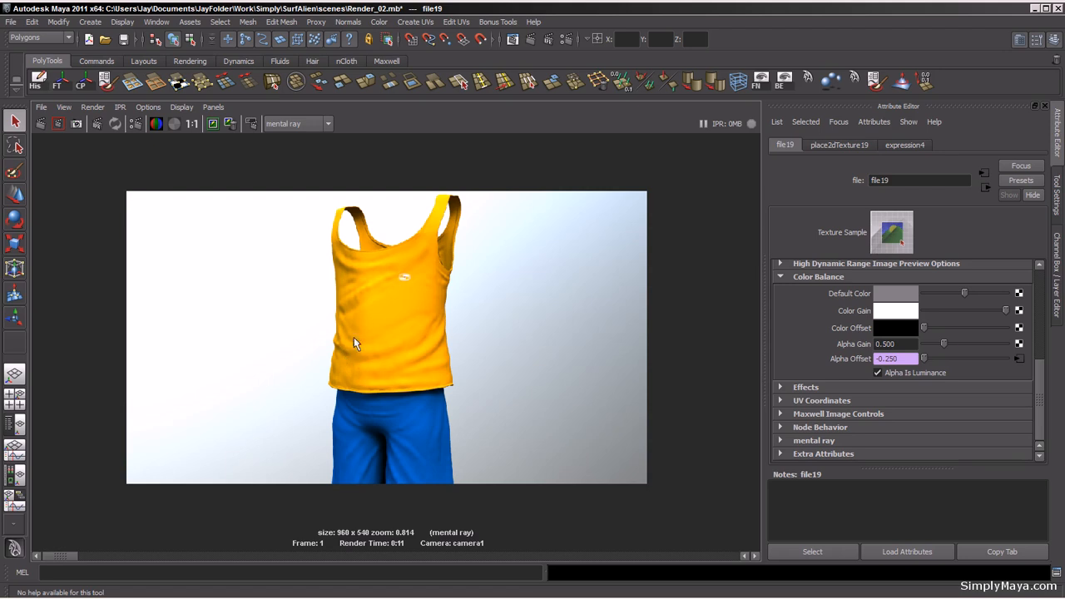
Step: Set file19's Alpha Gain to 0.38 and re-render the camera view
{"action": "double_click", "coordinate": [887, 344]}
{"action": "type", "text": "380"}
{"action": "key", "text": "Return"}
{"action": "mouse_move", "coordinate": [62, 555]}
{"action": "left_mouse_down"}
{"action": "mouse_move", "coordinate": [101, 559]}
{"action": "mouse_move", "coordinate": [52, 563]}
{"action": "left_mouse_up"}
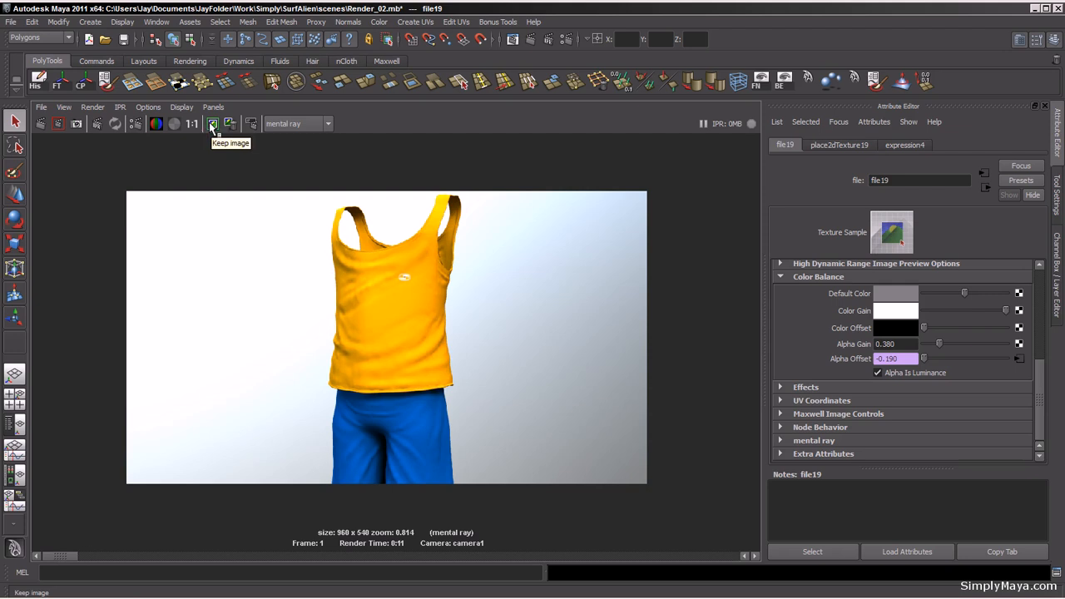
{"action": "left_click", "coordinate": [40, 123]}
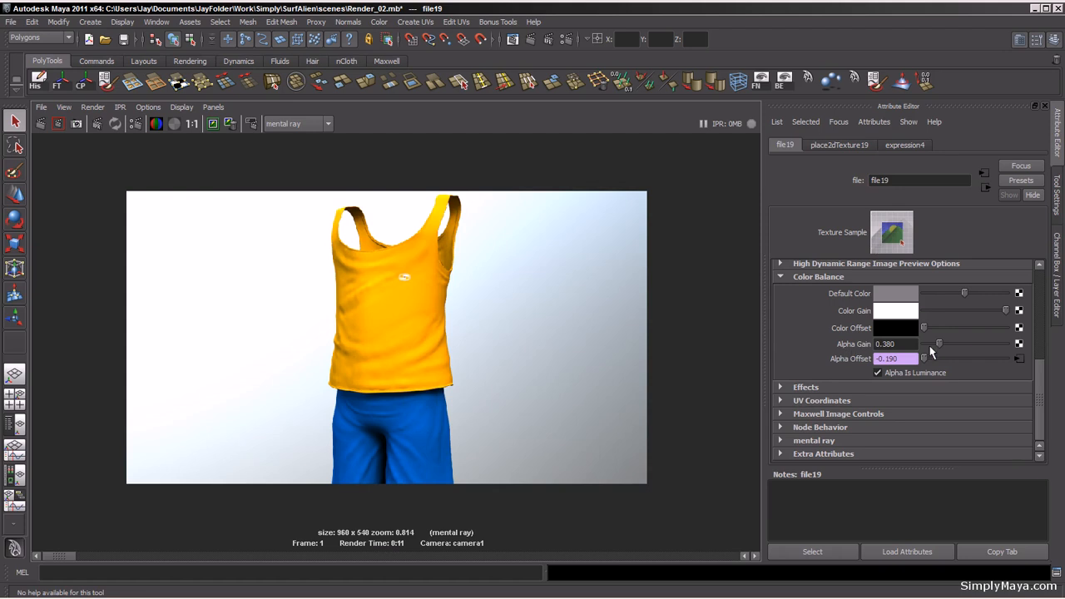
Step: Compare the stored renders and set file19's Alpha Gain to 0.28, restoring the four-panel layout
{"action": "left_click", "coordinate": [94, 556]}
{"action": "left_click_drag", "start_coordinate": [81, 559], "coordinate": [45, 559]}
{"action": "left_click", "coordinate": [907, 344]}
{"action": "left_click_drag", "start_coordinate": [907, 344], "coordinate": [882, 344]}
{"action": "type", "text": "280"}
{"action": "key", "text": "Return"}
{"action": "left_click", "coordinate": [408, 406]}
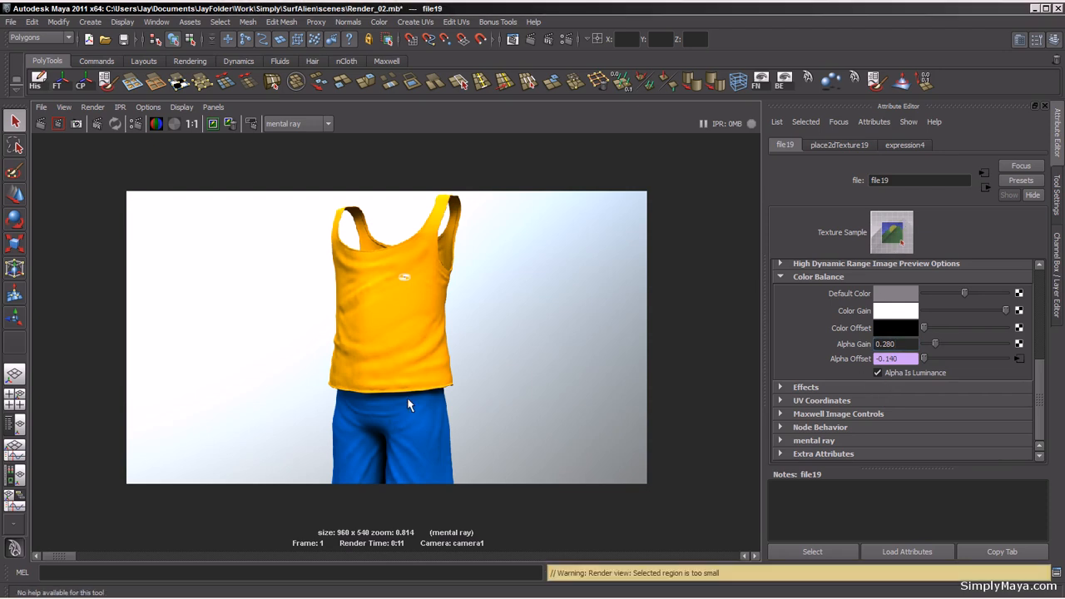
{"action": "key", "text": "space"}
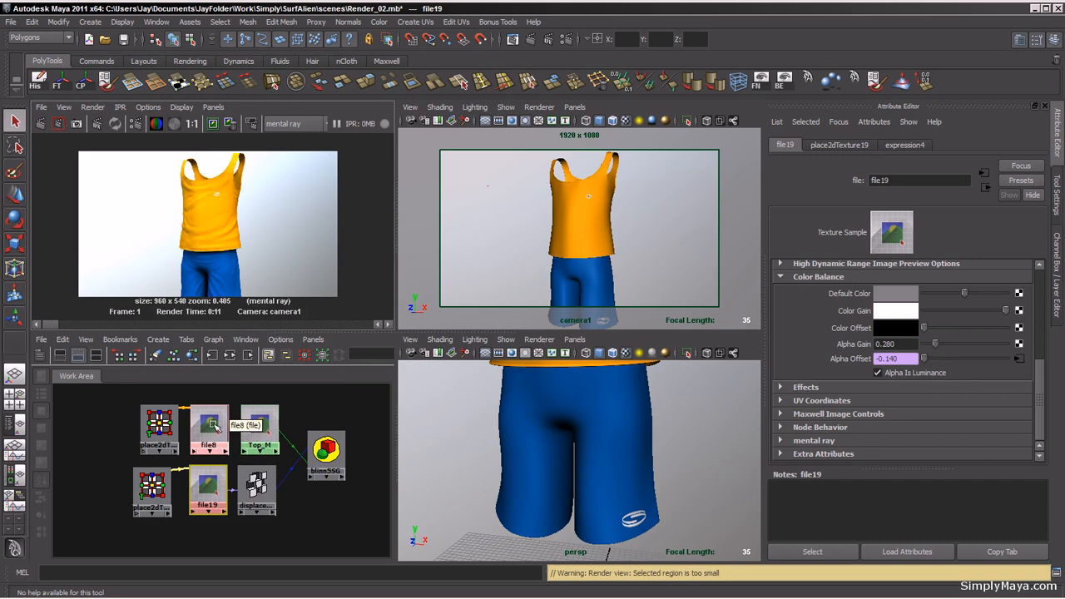
Step: Lower file8's Color Gain slightly to a light grey
{"action": "left_click", "coordinate": [210, 427]}
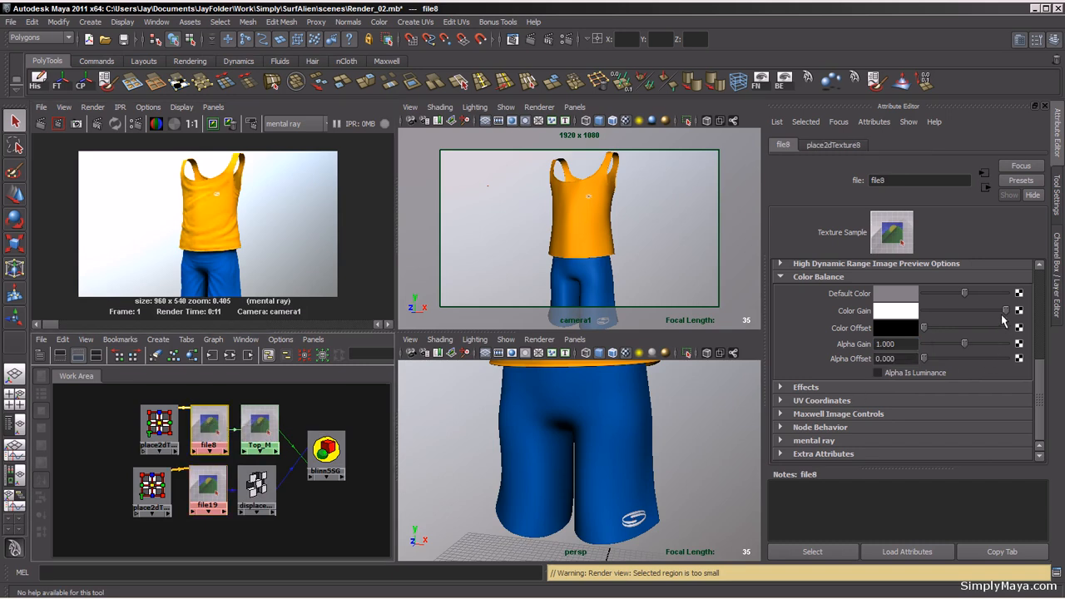
{"action": "left_click_drag", "start_coordinate": [1005, 310], "coordinate": [997, 310]}
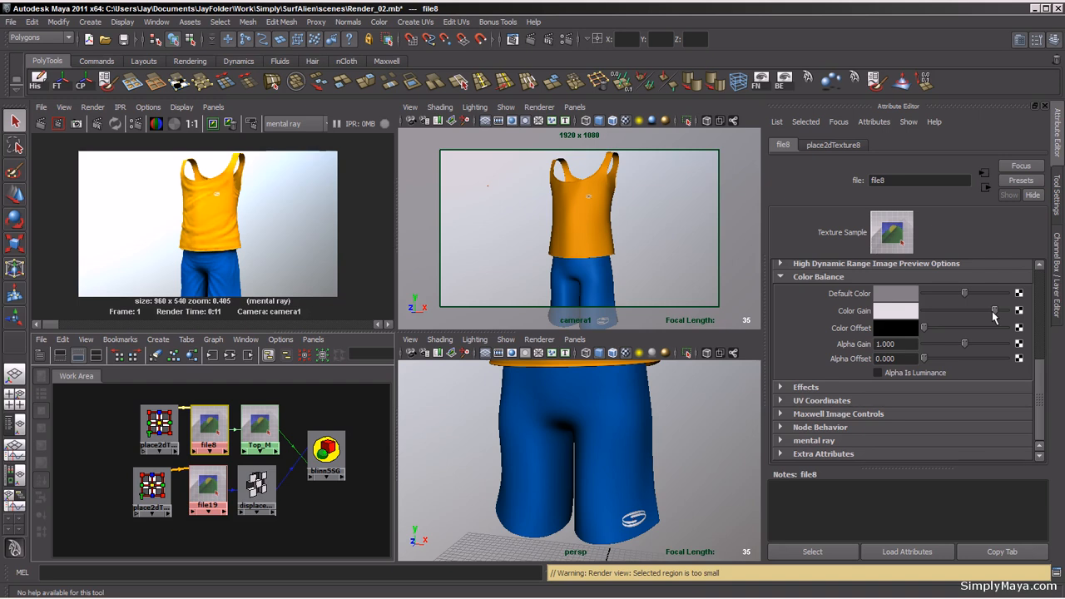
{"action": "left_click_drag", "start_coordinate": [993, 315], "coordinate": [991, 313]}
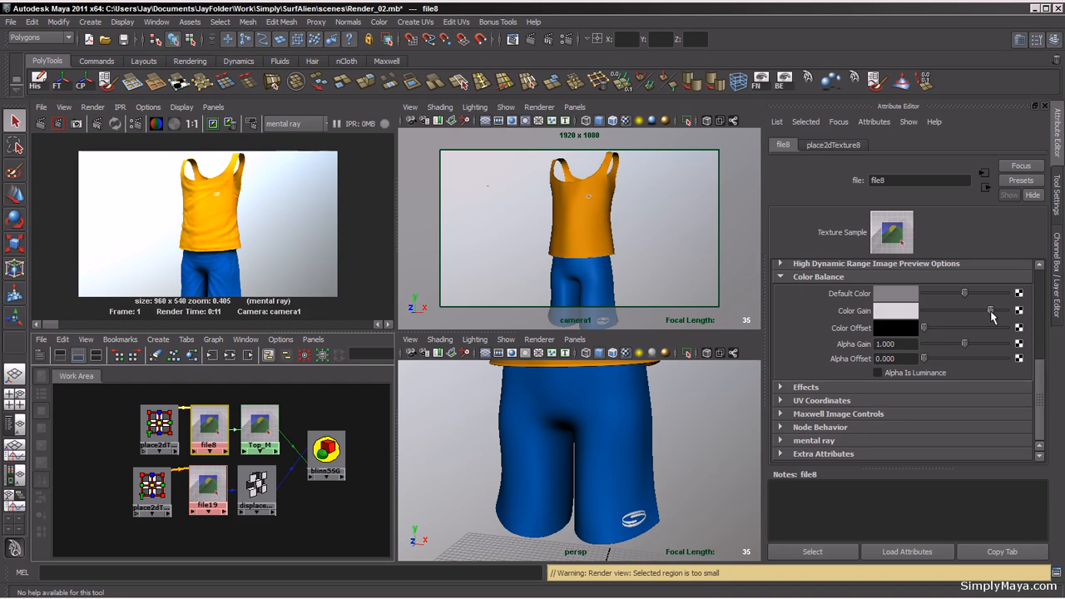
Step: Open the shorts' Shorts_M color texture file9 and lower its Color Gain slightly
{"action": "left_click", "coordinate": [597, 288]}
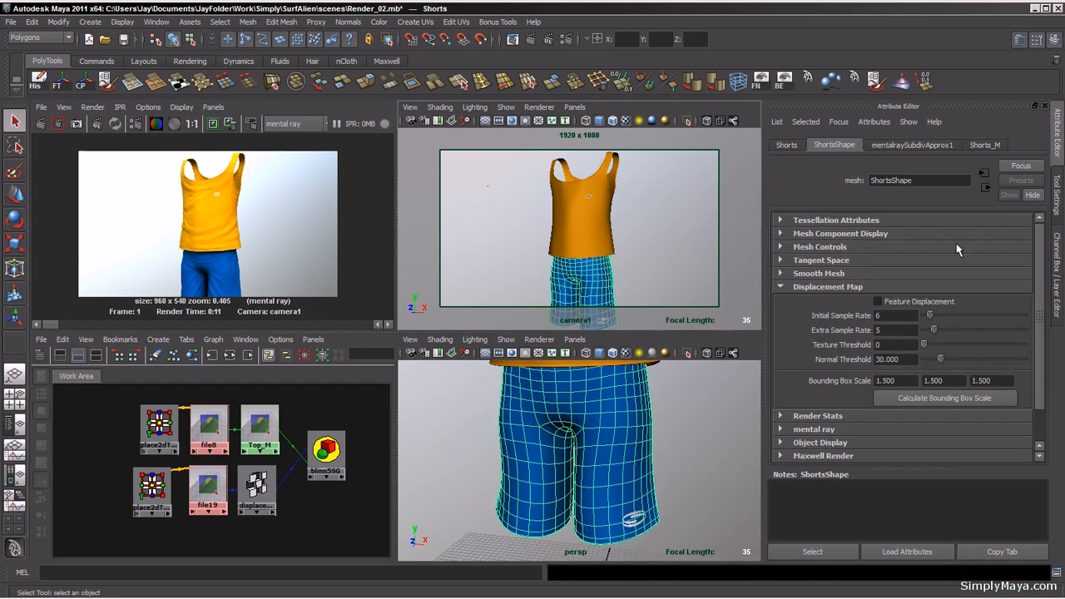
{"action": "left_click", "coordinate": [982, 146]}
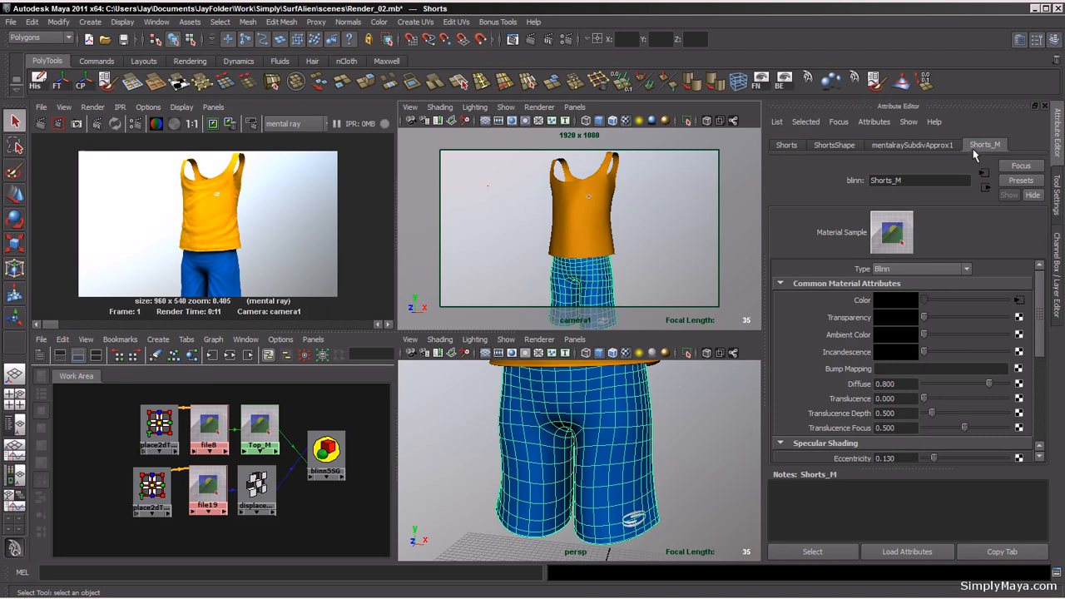
{"action": "left_click", "coordinate": [1020, 301]}
{"action": "left_click_drag", "start_coordinate": [1006, 310], "coordinate": [995, 310]}
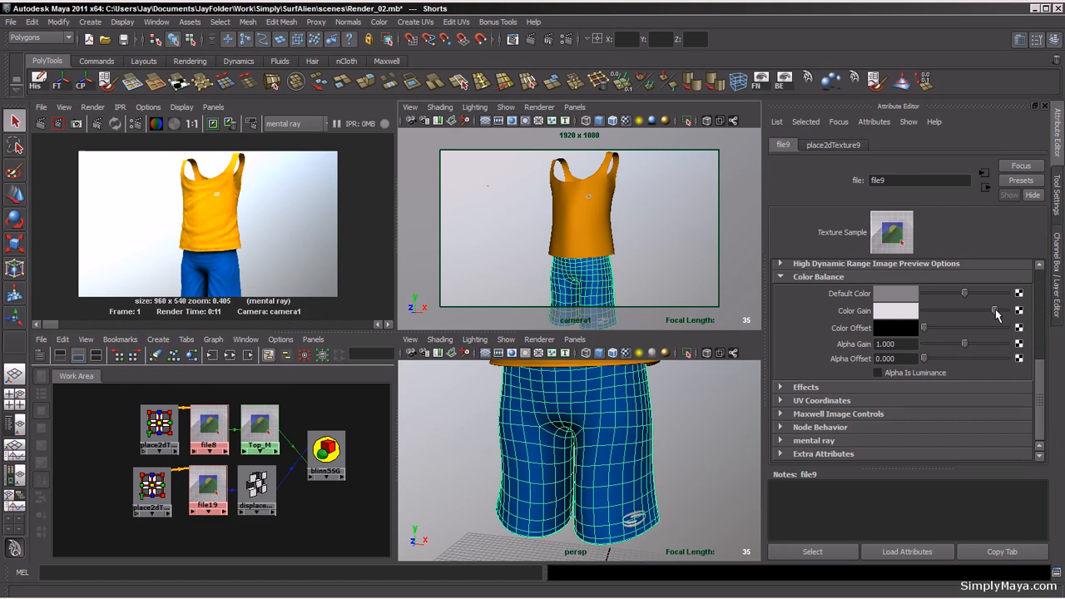
Step: Clear the selection, set the Final Gathering Map Rebuild option to On in Render Settings, and re-render the camera view
{"action": "left_click", "coordinate": [323, 539]}
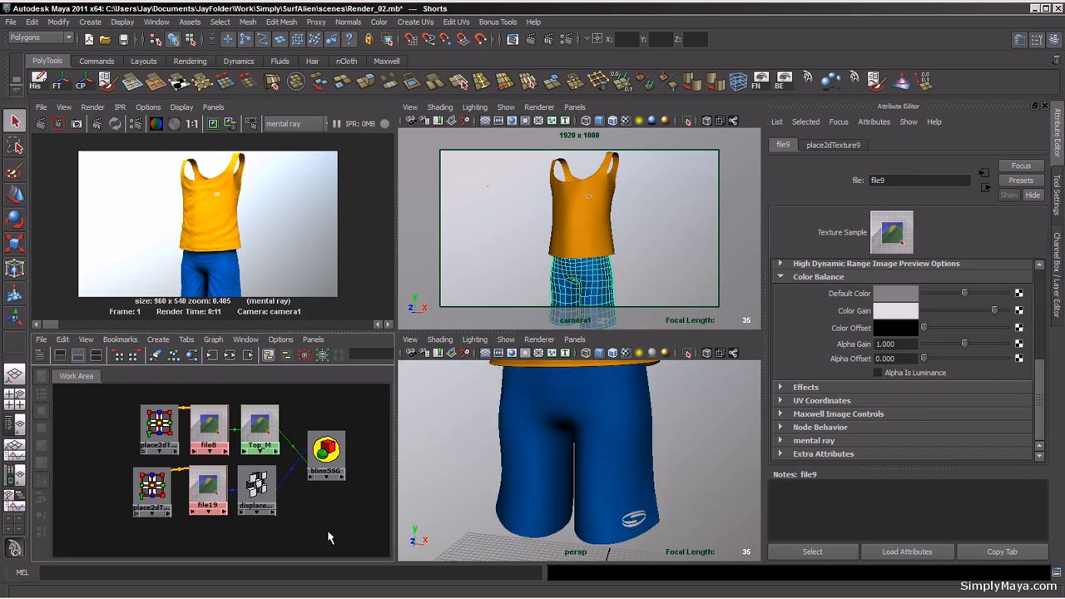
{"action": "right_click_drag", "start_coordinate": [614, 263], "coordinate": [591, 254], "text": "alt"}
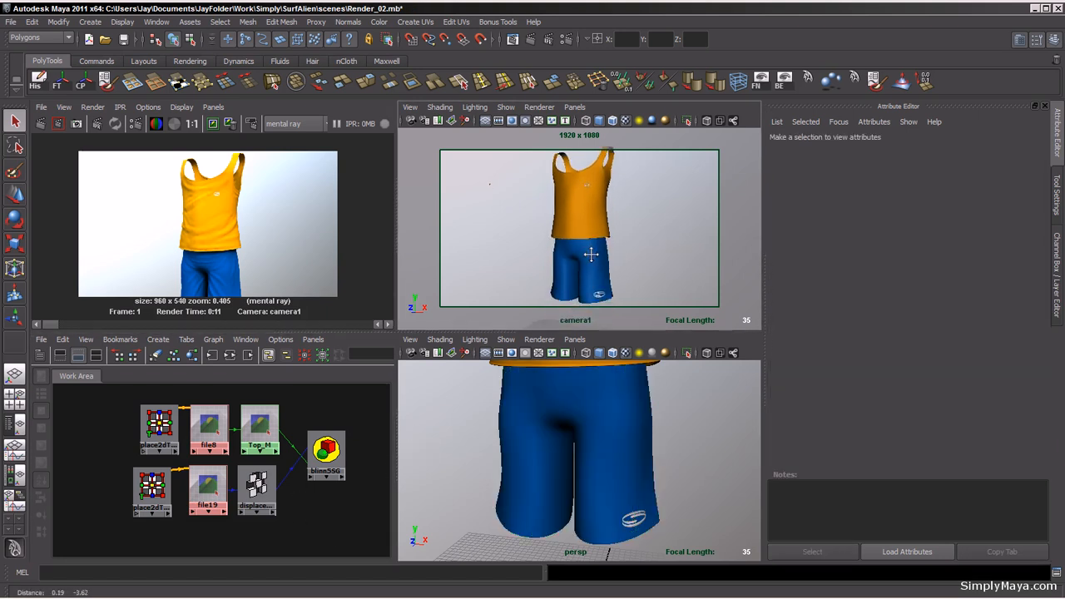
{"action": "left_click", "coordinate": [567, 41]}
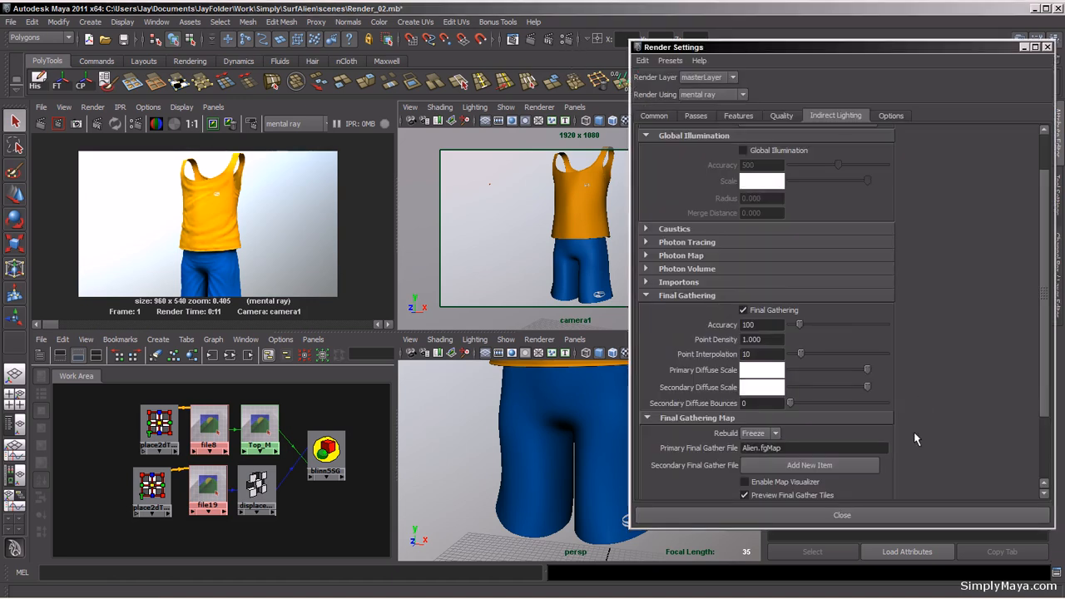
{"action": "left_click", "coordinate": [774, 433]}
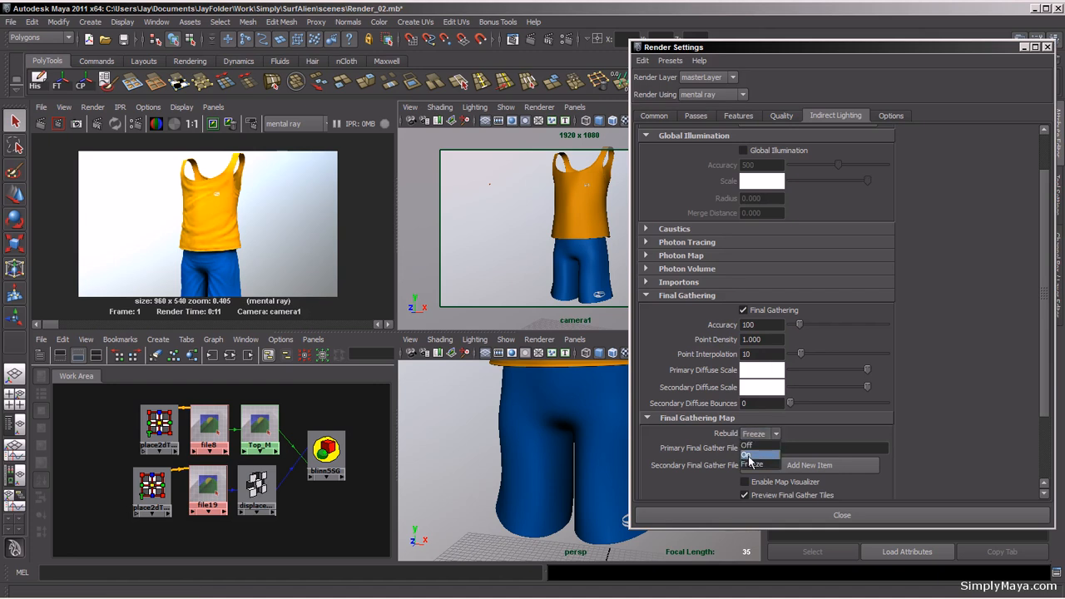
{"action": "left_click", "coordinate": [748, 456]}
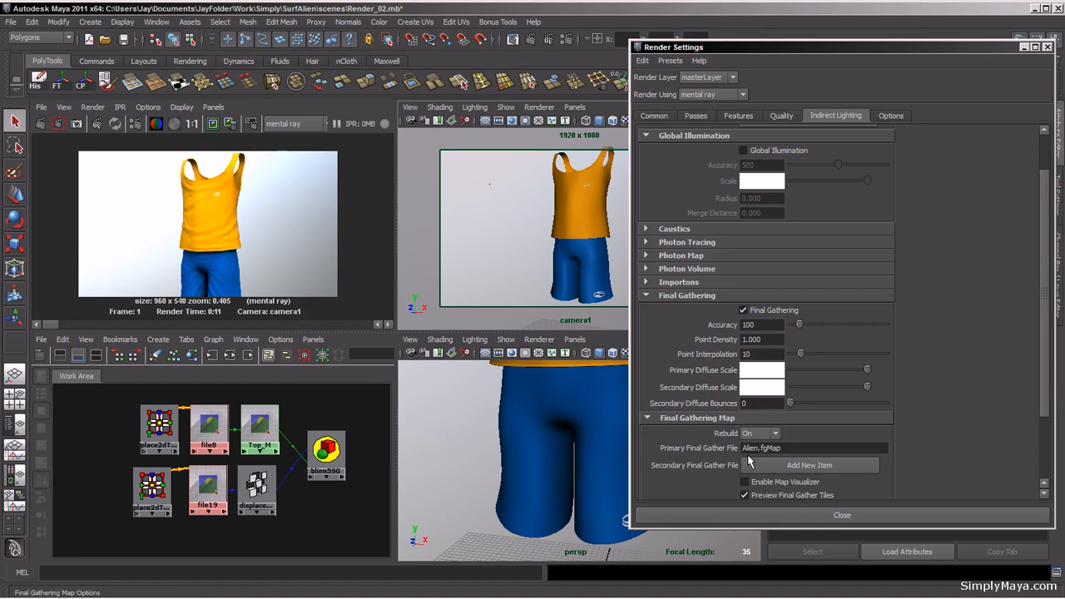
{"action": "left_click", "coordinate": [1048, 47]}
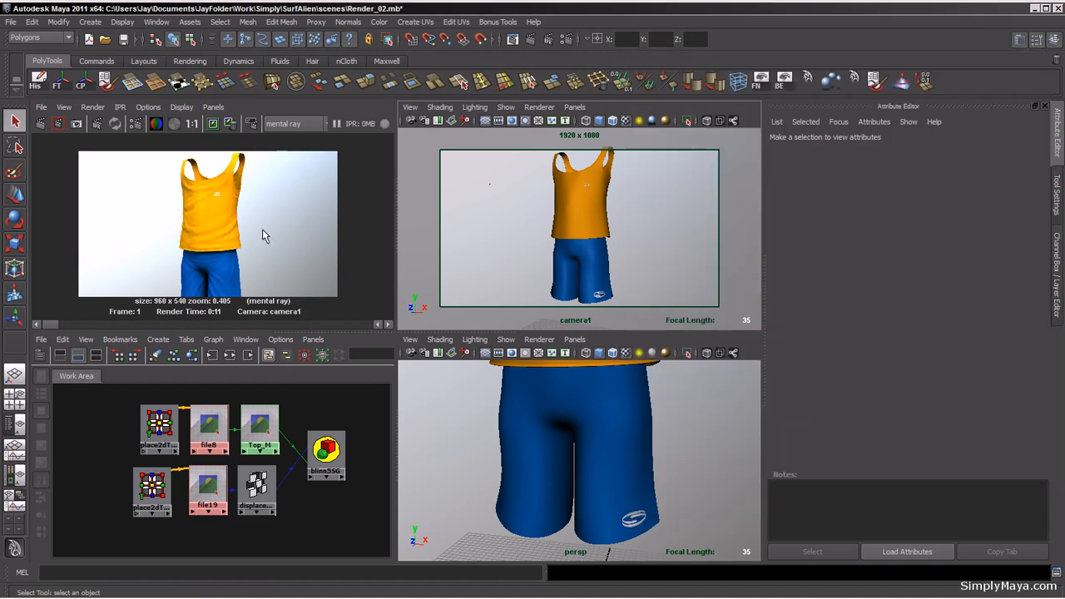
{"action": "left_click", "coordinate": [40, 124]}
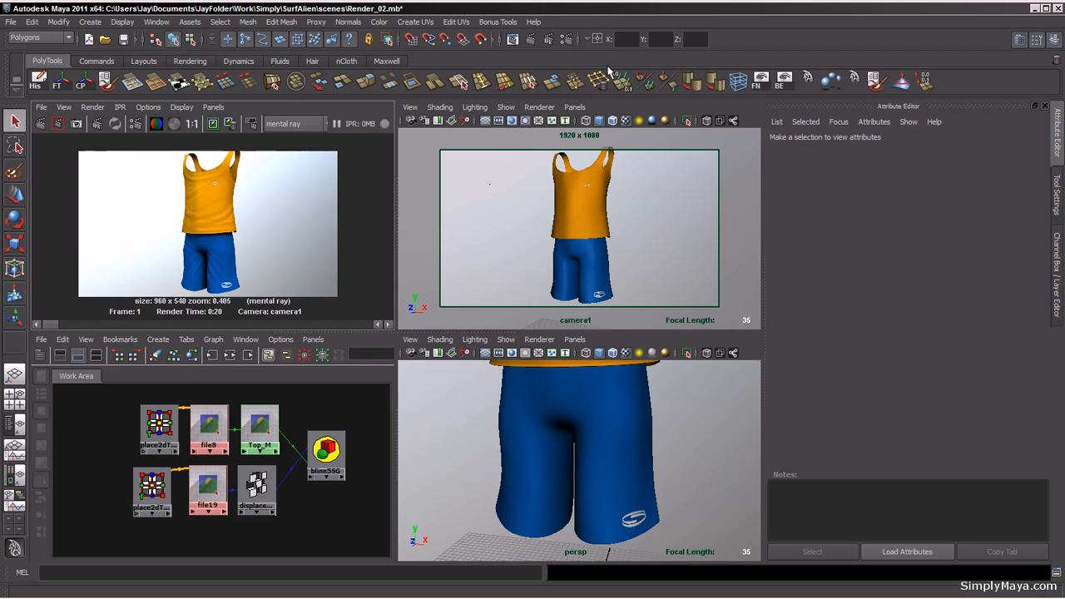
{"action": "left_click", "coordinate": [568, 40]}
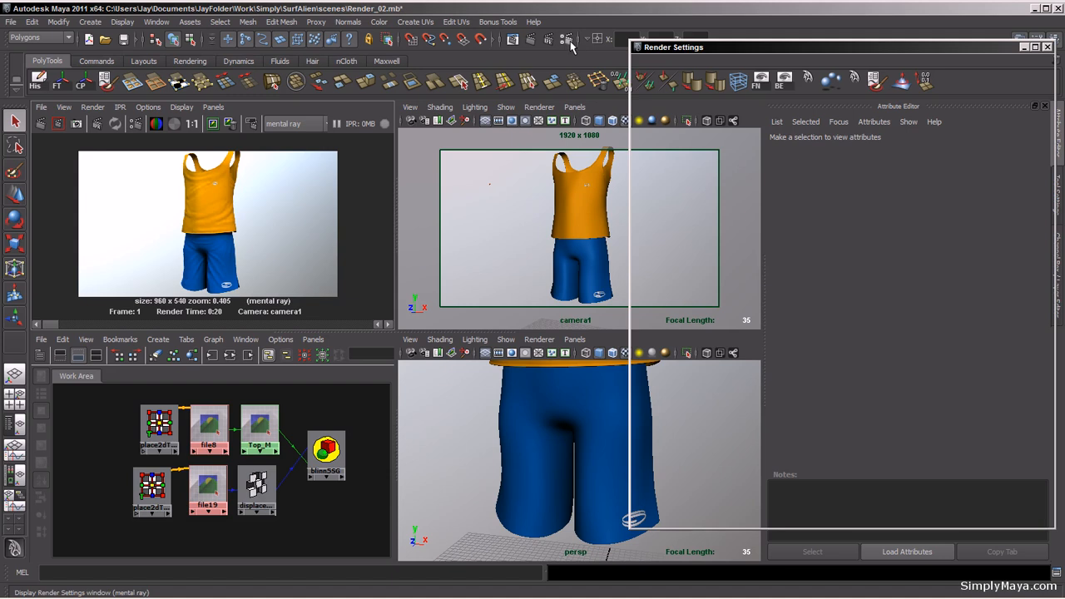
{"action": "left_click", "coordinate": [1048, 47]}
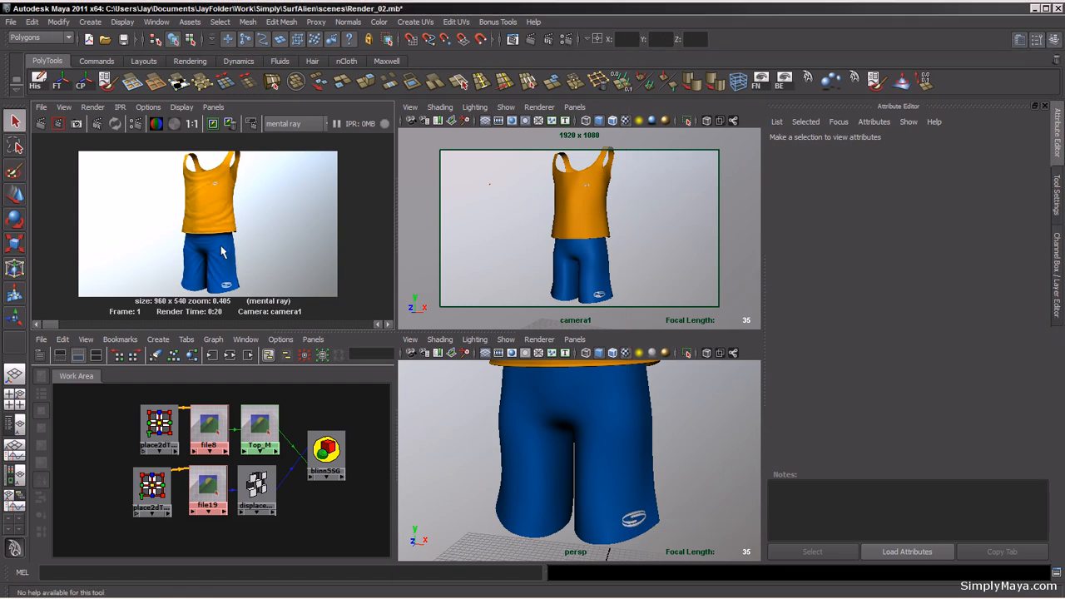
Step: Add a File bump map to the top's Top_M material and load Top_Bump.tga into it
{"action": "left_click", "coordinate": [569, 216]}
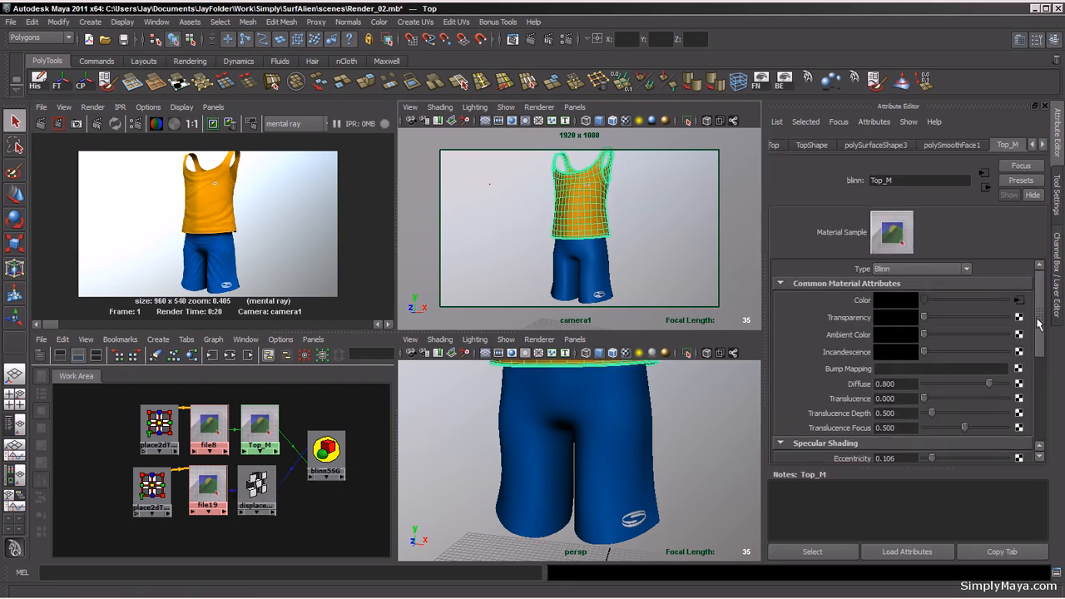
{"action": "left_click", "coordinate": [1019, 369]}
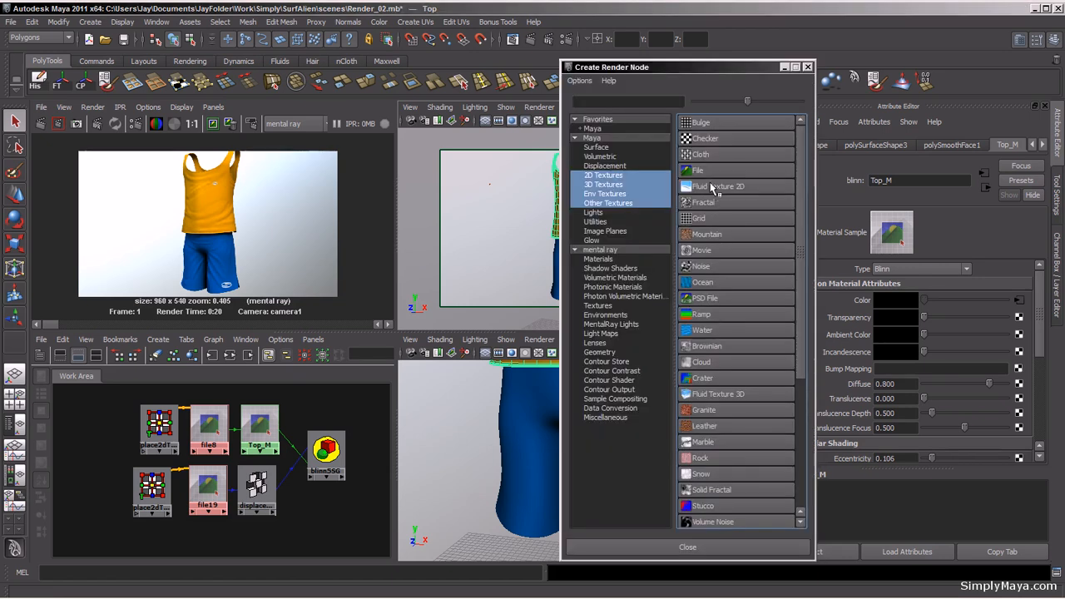
{"action": "left_click", "coordinate": [712, 172]}
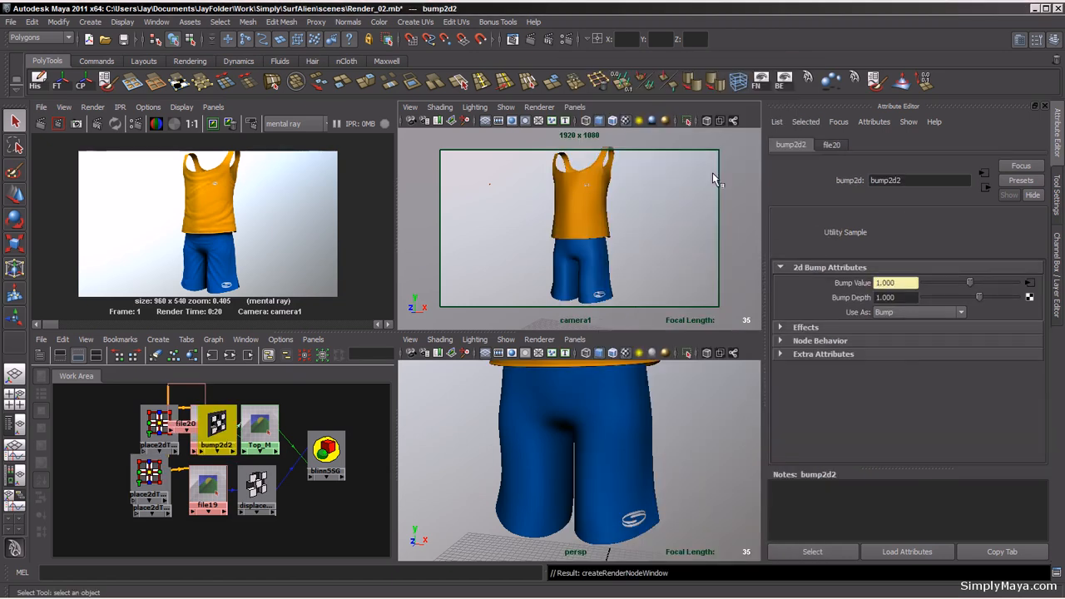
{"action": "left_click", "coordinate": [1031, 284]}
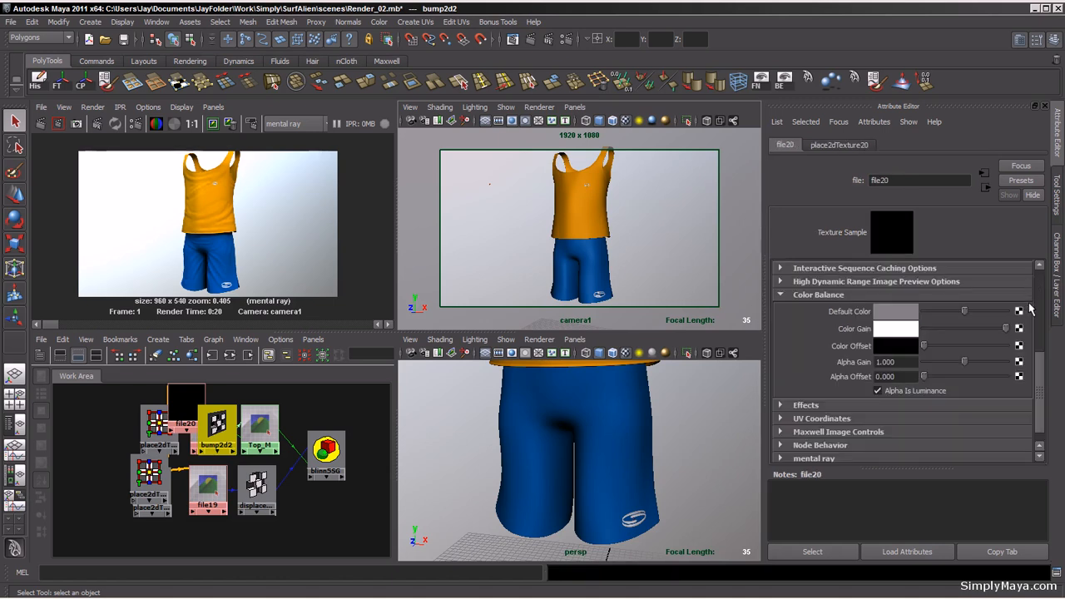
{"action": "left_click_drag", "start_coordinate": [1039, 390], "coordinate": [1032, 308]}
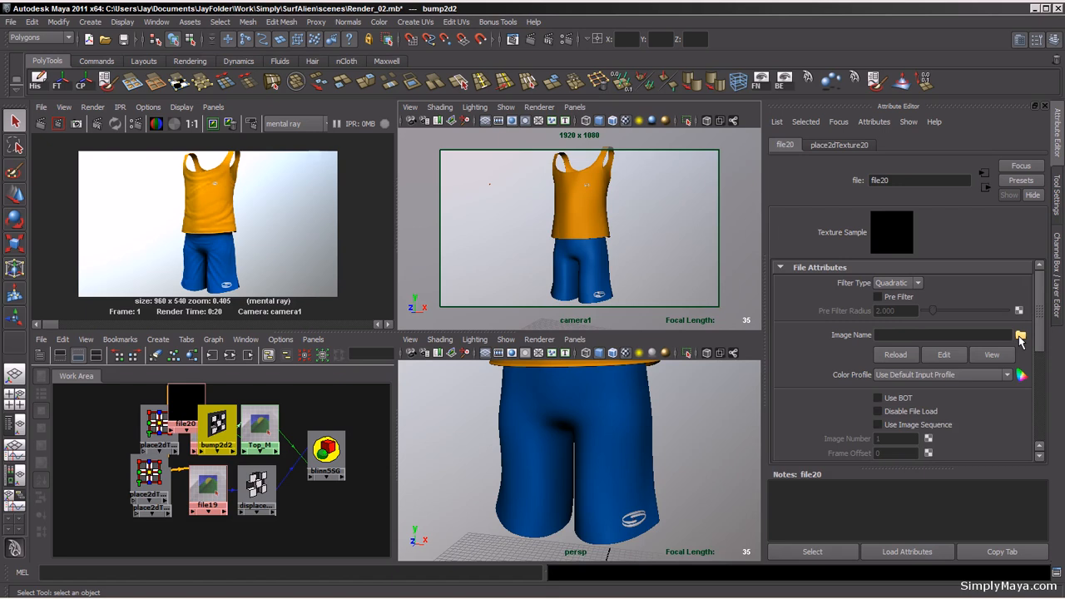
{"action": "left_click", "coordinate": [1020, 336]}
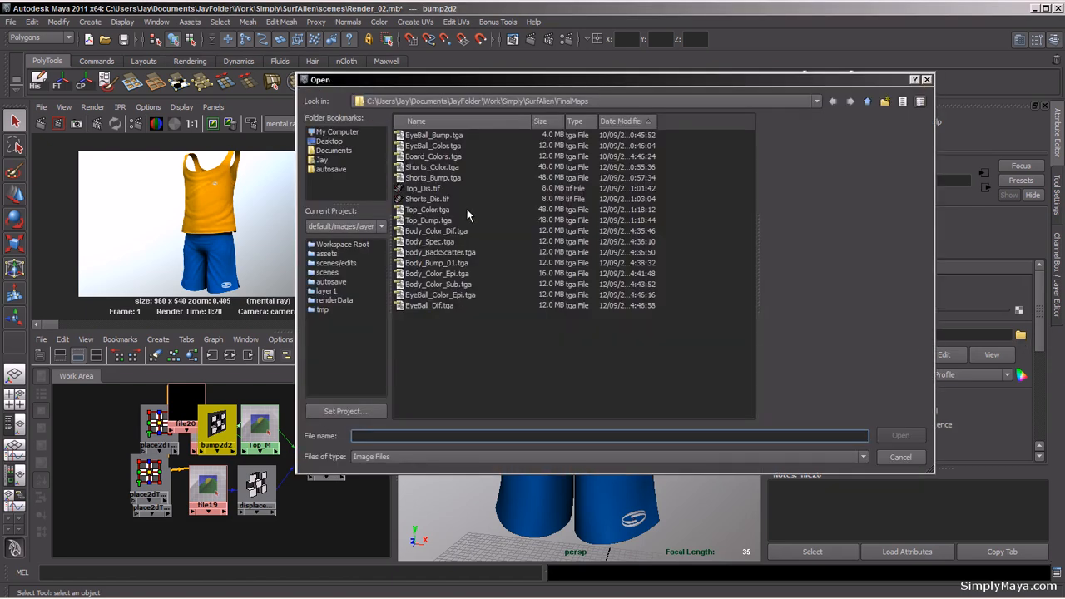
{"action": "left_click", "coordinate": [453, 220]}
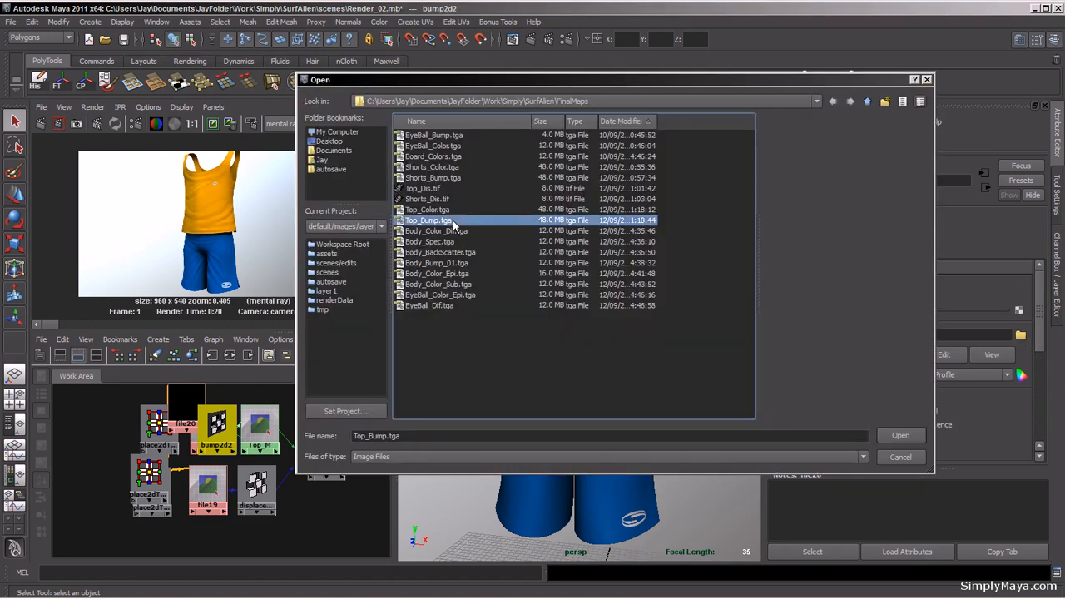
{"action": "left_click", "coordinate": [907, 436]}
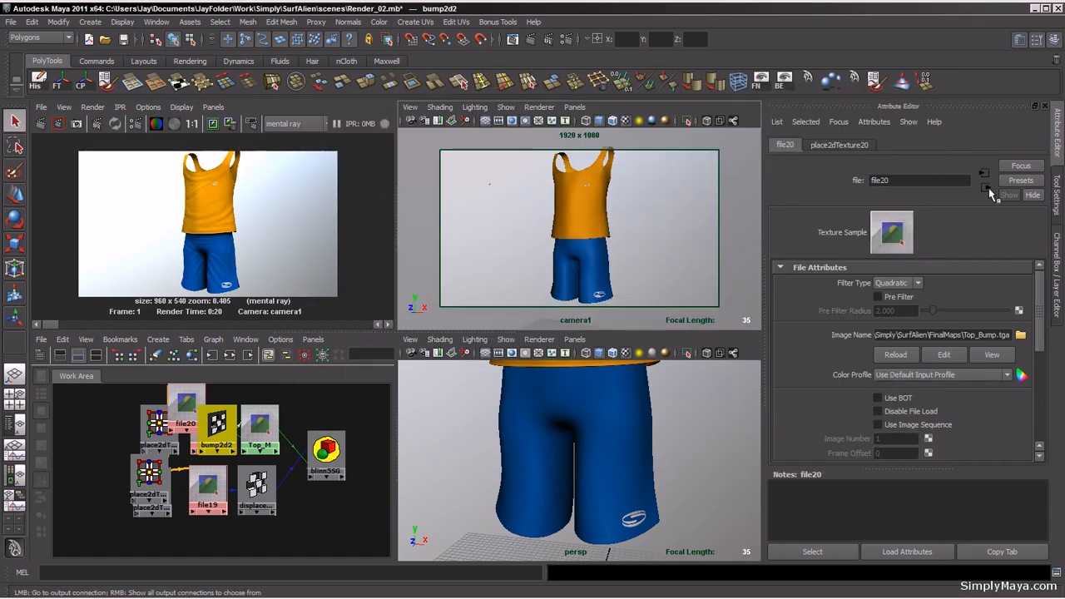
Step: Rearrange the node graph in the work area
{"action": "left_click", "coordinate": [214, 340]}
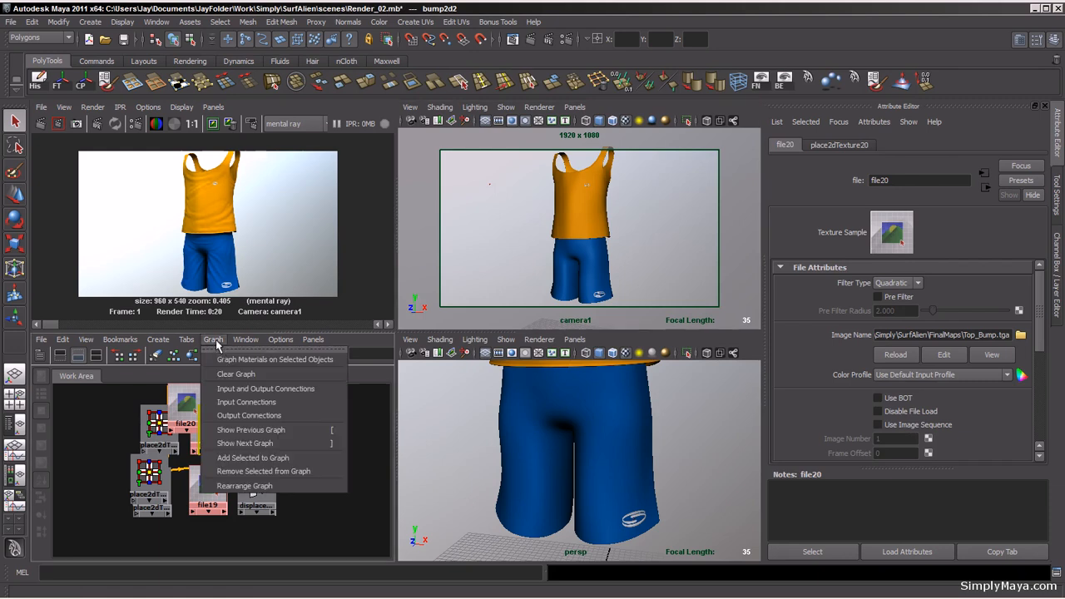
{"action": "left_click", "coordinate": [235, 486]}
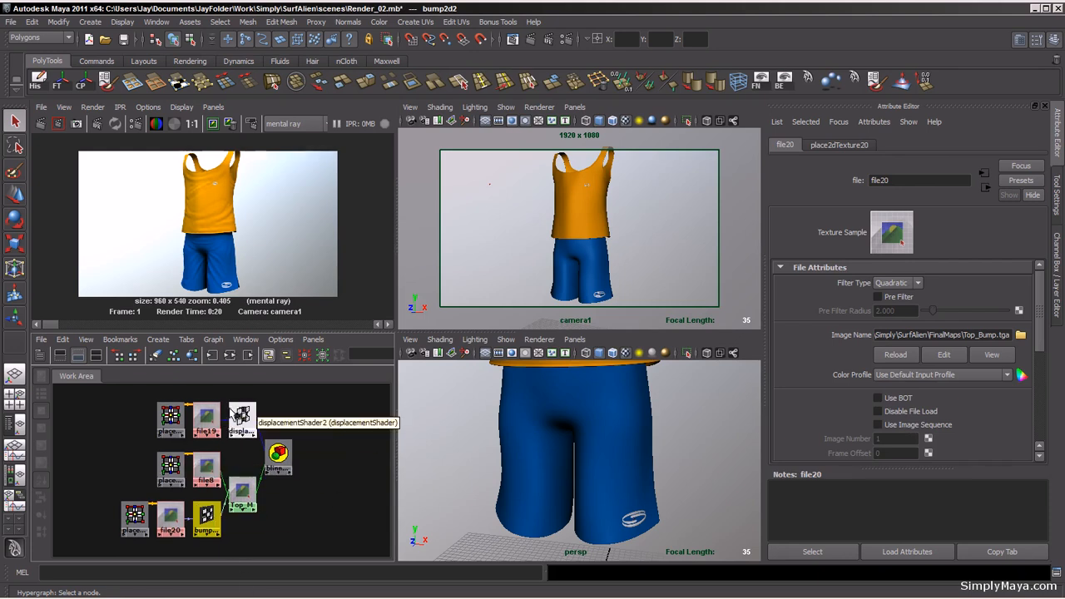
{"action": "left_click", "coordinate": [242, 416]}
Step: Set bump2d2's Bump Depth to 0.02
{"action": "left_click", "coordinate": [204, 515]}
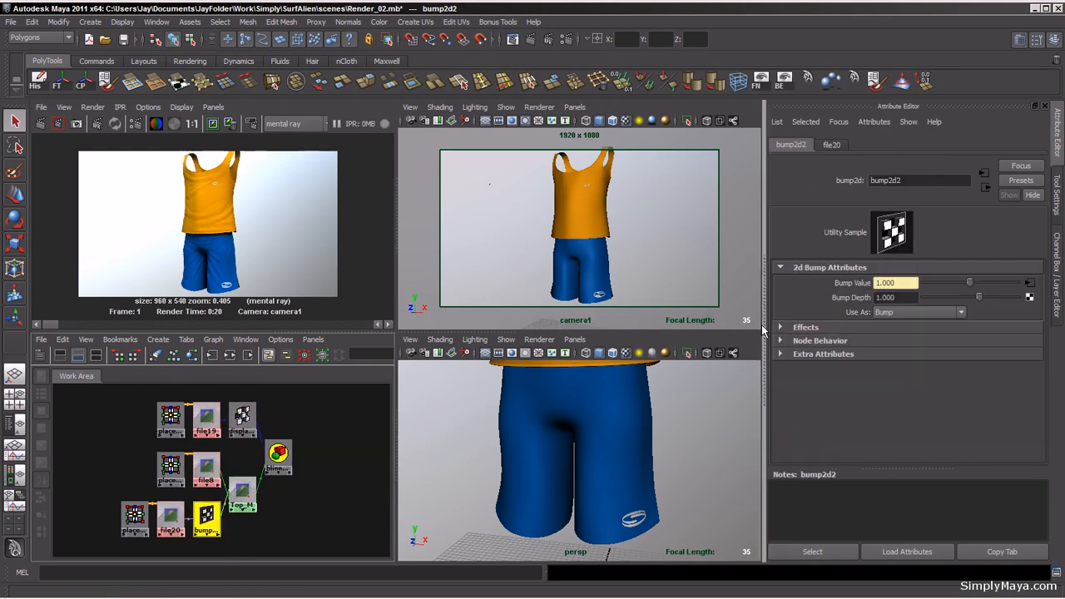
{"action": "left_click_drag", "start_coordinate": [902, 297], "coordinate": [867, 302]}
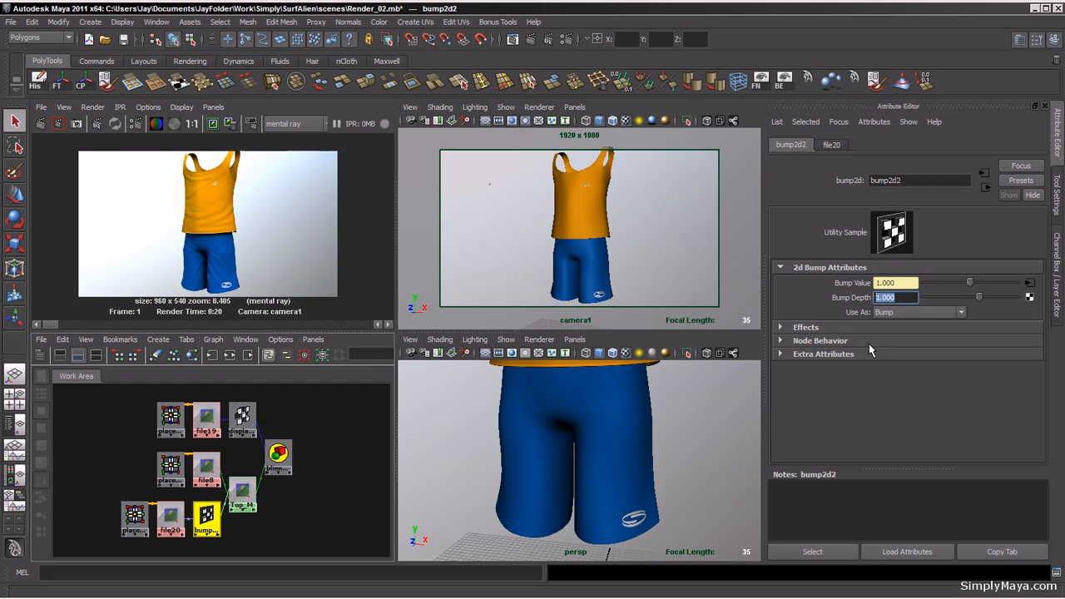
{"action": "type", "text": ".02"}
{"action": "key", "text": "Return"}
Step: Set file20's Filter Type to Off
{"action": "left_click", "coordinate": [1029, 284]}
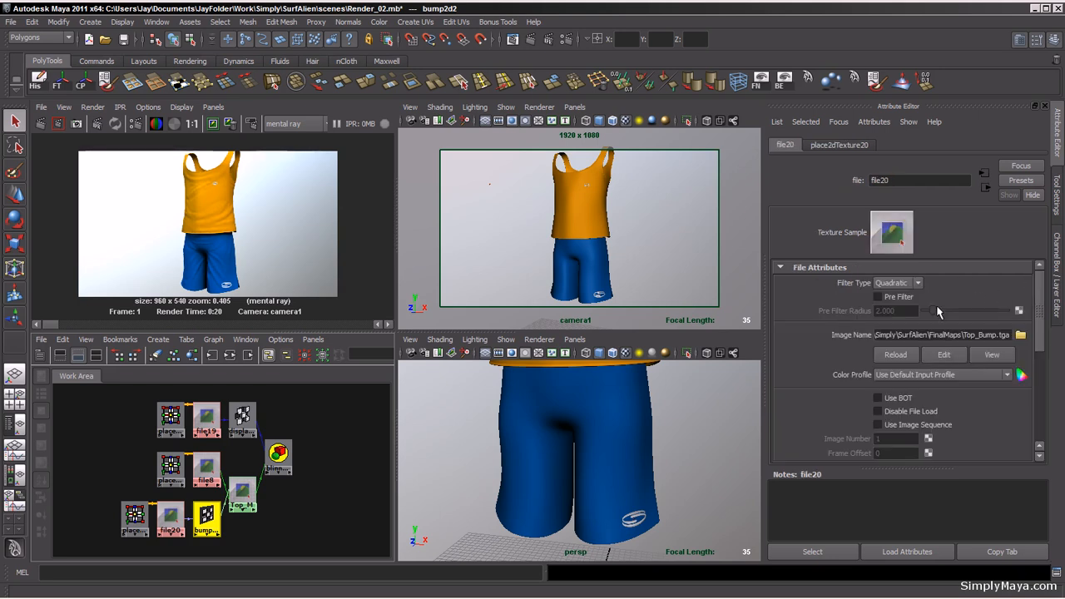
{"action": "left_click", "coordinate": [894, 283]}
{"action": "left_click", "coordinate": [884, 287]}
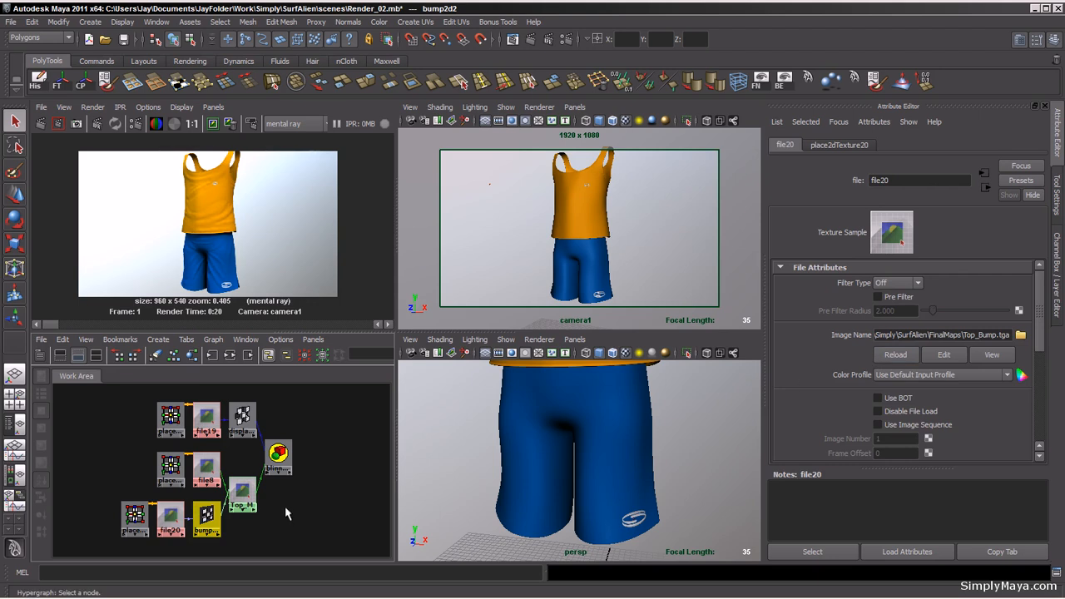
Step: Add a File bump map to the shorts' Shorts_M material and set its Filter Type to Off
{"action": "left_click", "coordinate": [591, 264]}
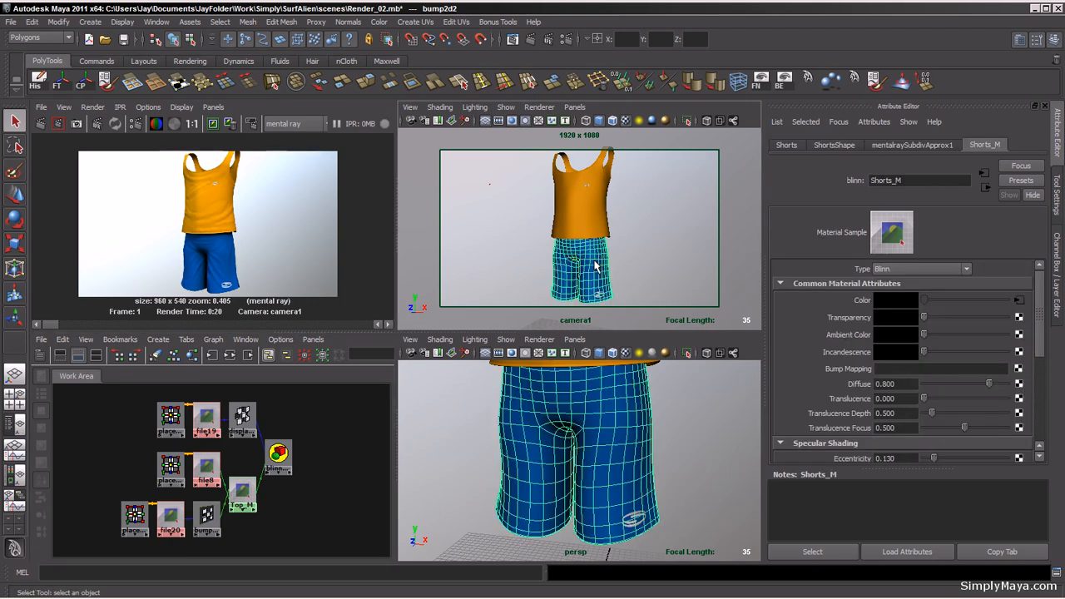
{"action": "left_click", "coordinate": [1019, 375]}
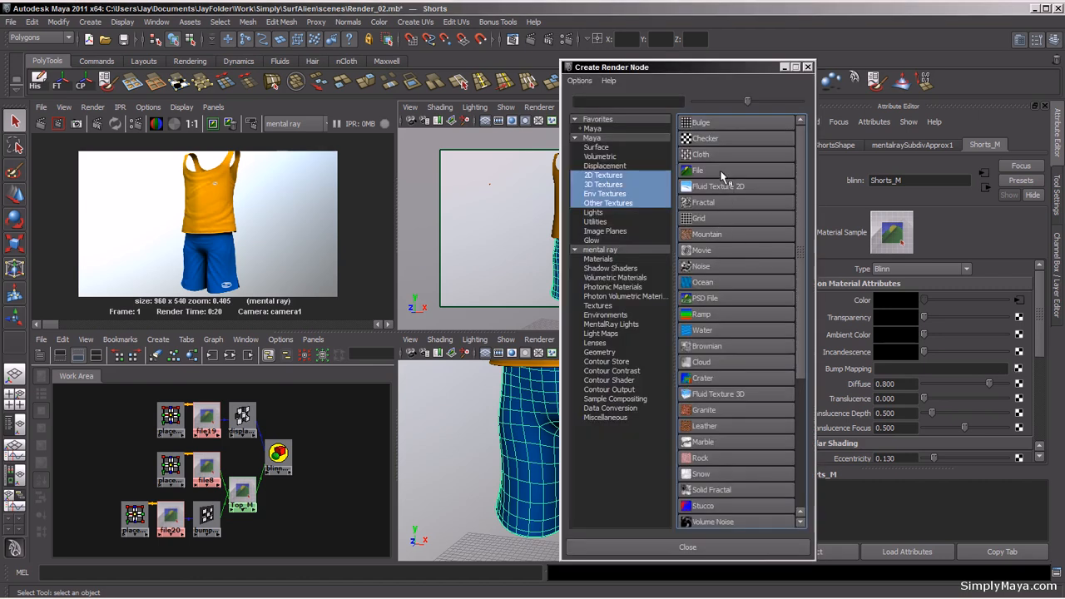
{"action": "left_click", "coordinate": [722, 178]}
{"action": "left_click", "coordinate": [1030, 283]}
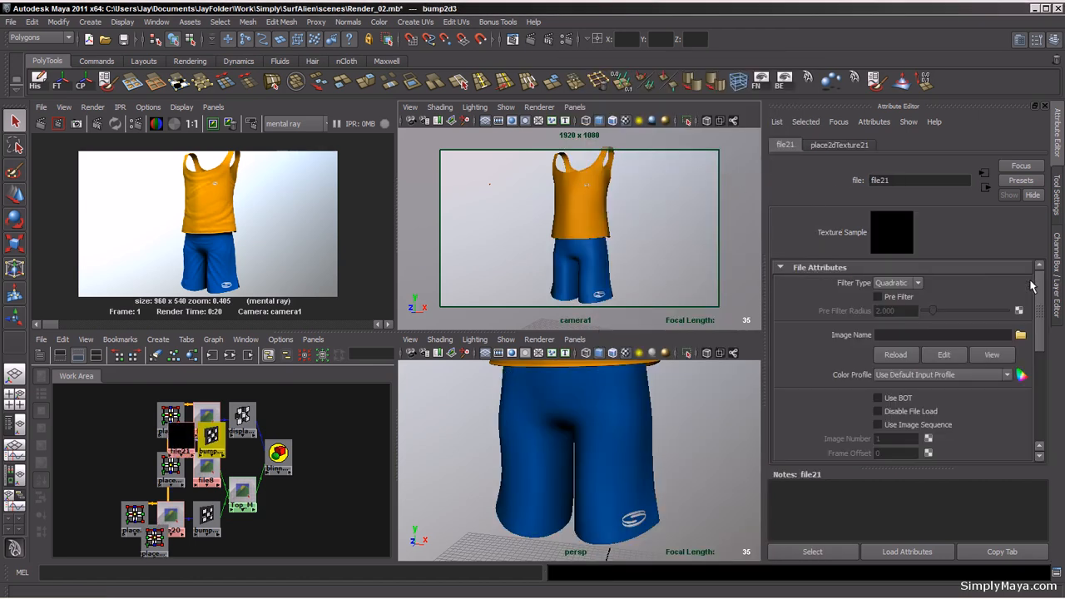
{"action": "left_click", "coordinate": [897, 283]}
{"action": "left_click", "coordinate": [891, 283]}
Step: Load Shorts_Bump.tga as the image for the shorts' bump file texture
{"action": "left_click", "coordinate": [1020, 335]}
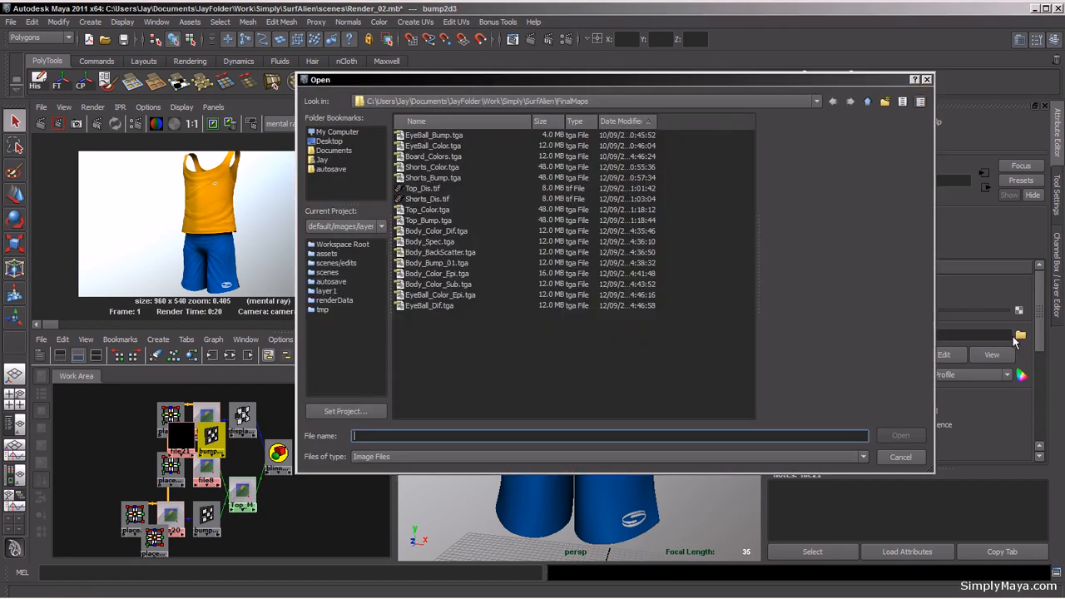
{"action": "left_click", "coordinate": [433, 178]}
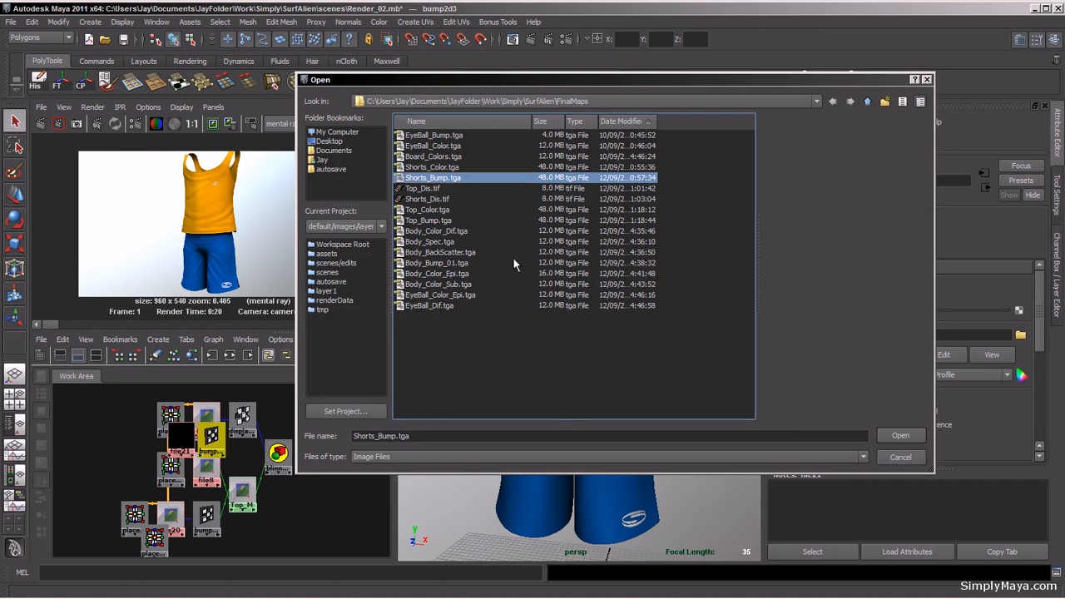
{"action": "left_click", "coordinate": [901, 436]}
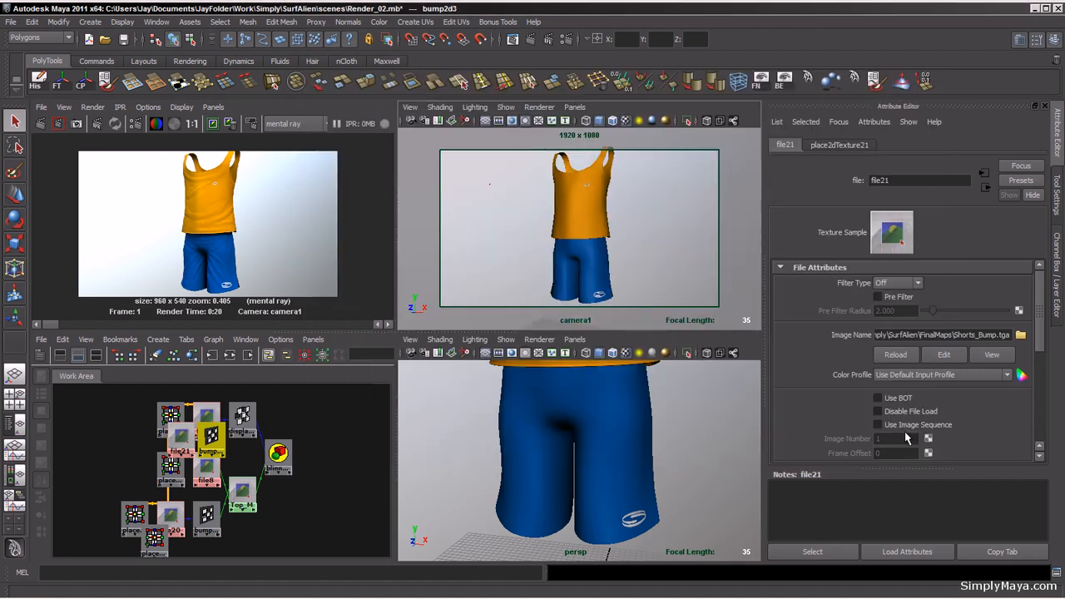
Step: Set the shorts' bump node bump2d3 Bump Depth to 0.02
{"action": "left_click", "coordinate": [985, 188]}
{"action": "left_click", "coordinate": [885, 297]}
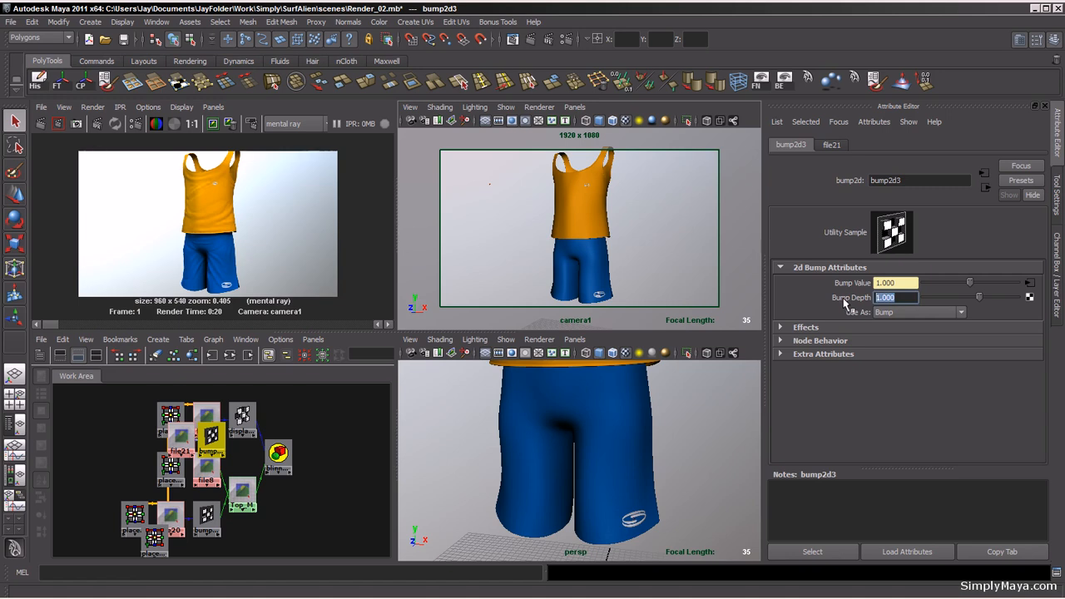
{"action": "type", "text": ".020"}
{"action": "key", "text": "Return"}
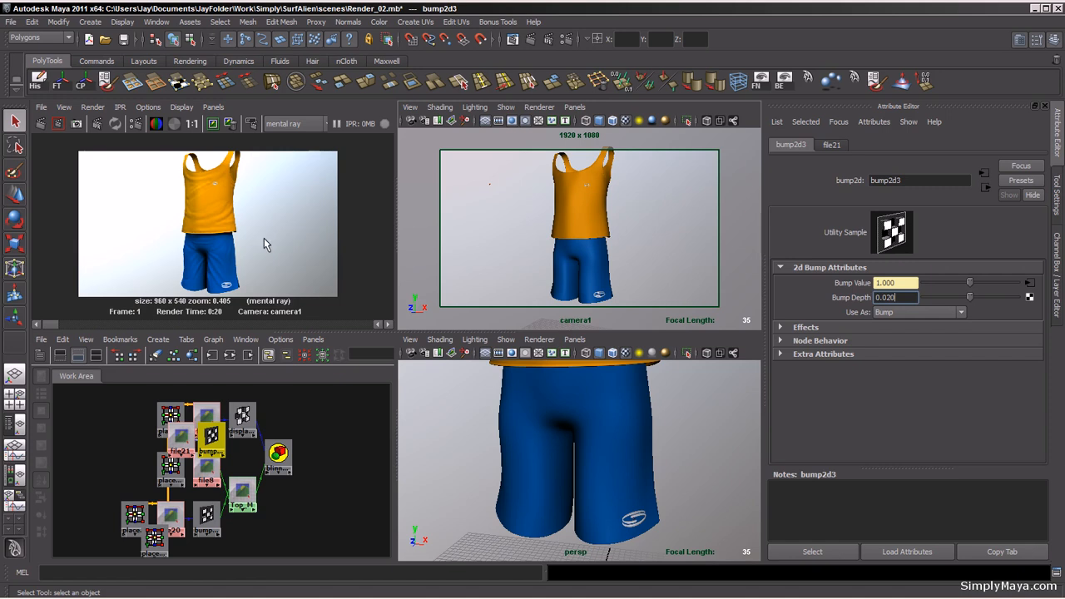
Step: Render the camera view and inspect the shirt and shorts bump detail up close
{"action": "left_click", "coordinate": [58, 123]}
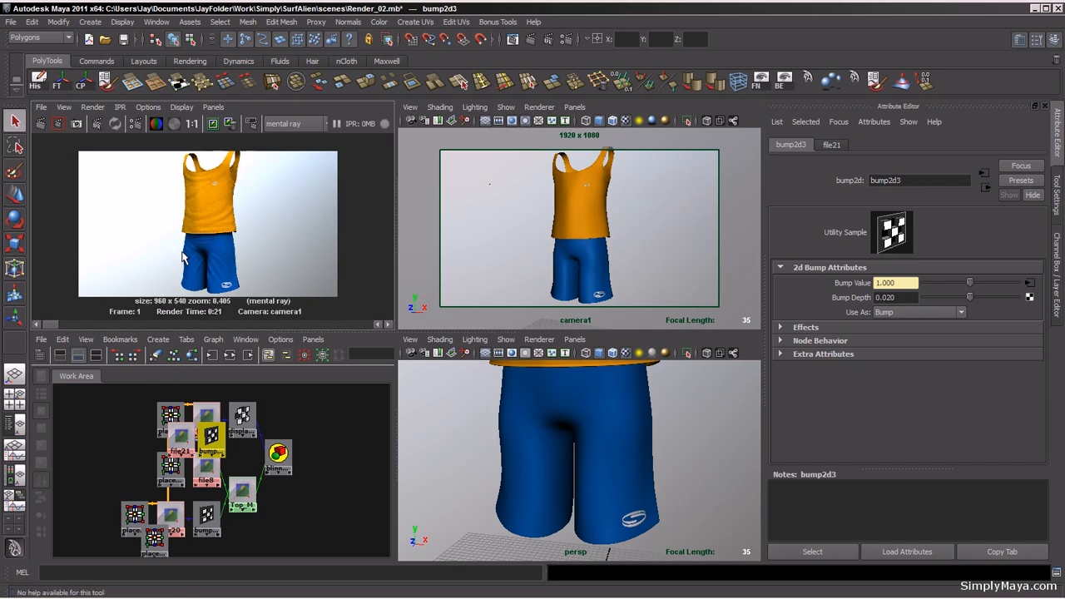
{"action": "left_click", "coordinate": [182, 257]}
{"action": "key", "text": "space"}
{"action": "right_click_drag", "start_coordinate": [183, 308], "coordinate": [566, 376], "text": "alt"}
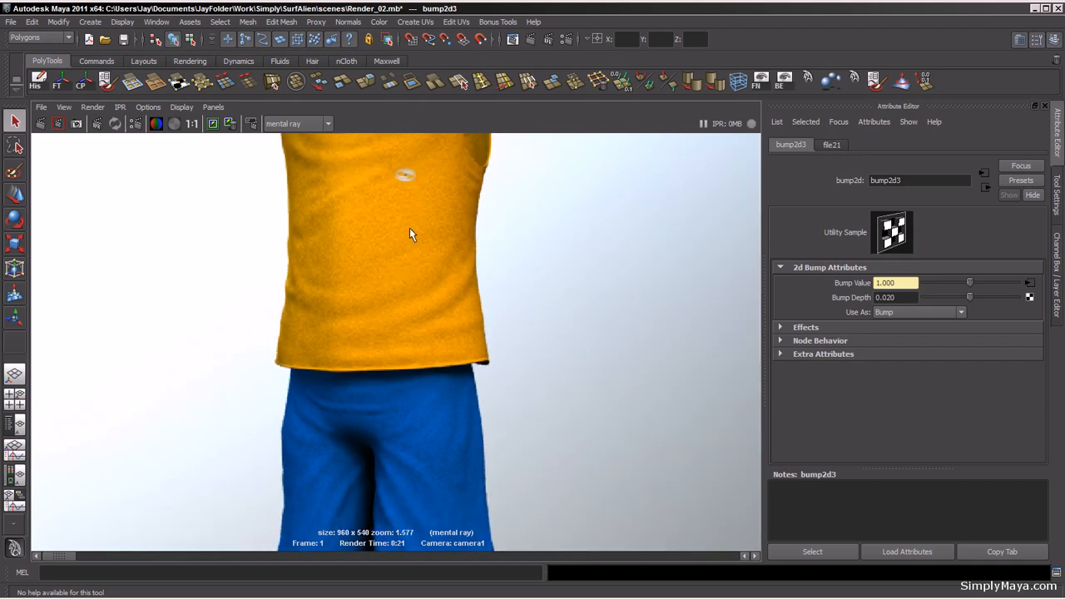
{"action": "right_click_drag", "start_coordinate": [528, 288], "coordinate": [254, 275], "text": "alt"}
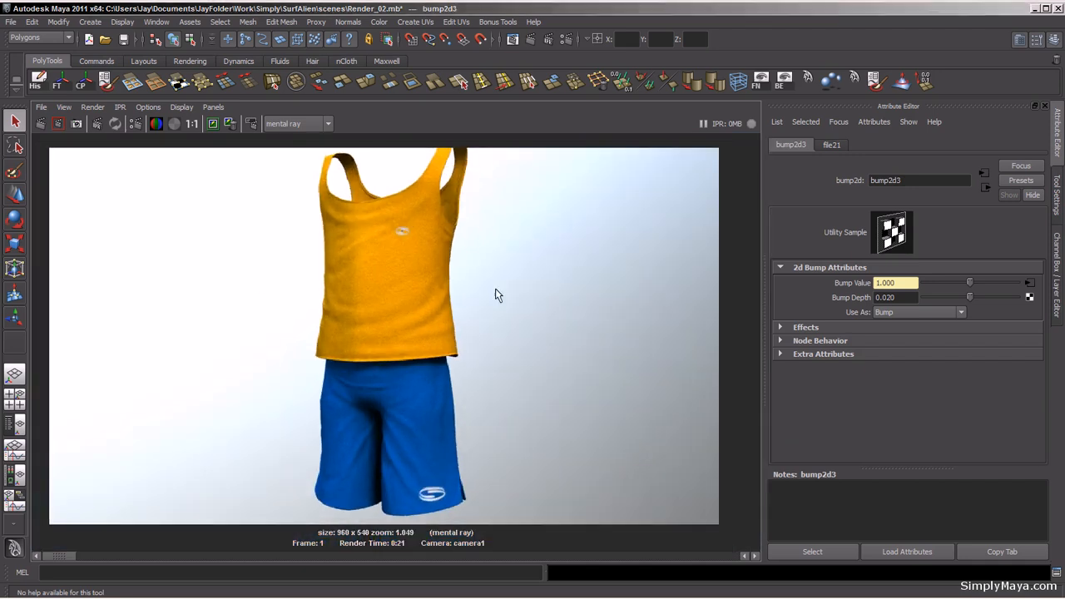
{"action": "key", "text": "space"}
{"action": "right_click_drag", "start_coordinate": [500, 289], "coordinate": [638, 272], "text": "alt"}
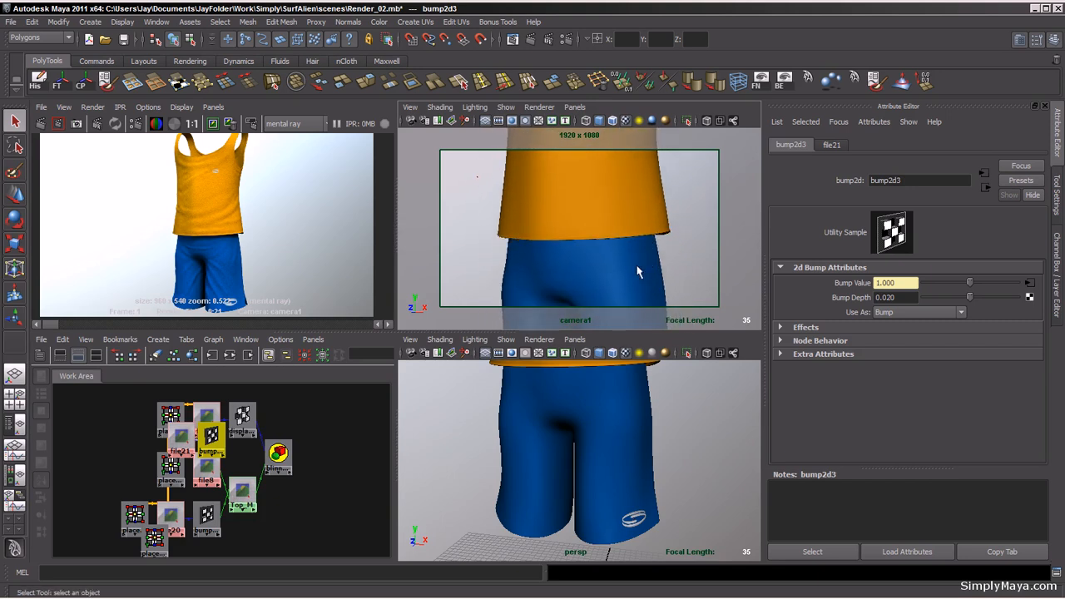
{"action": "key", "text": "space"}
{"action": "key", "text": "space"}
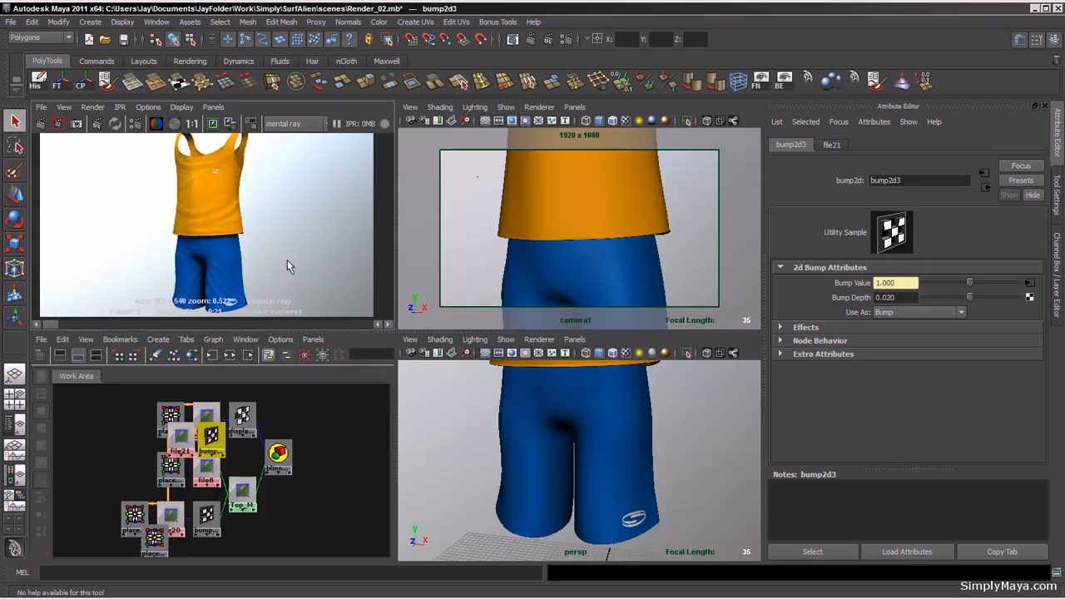
{"action": "left_click", "coordinate": [41, 125]}
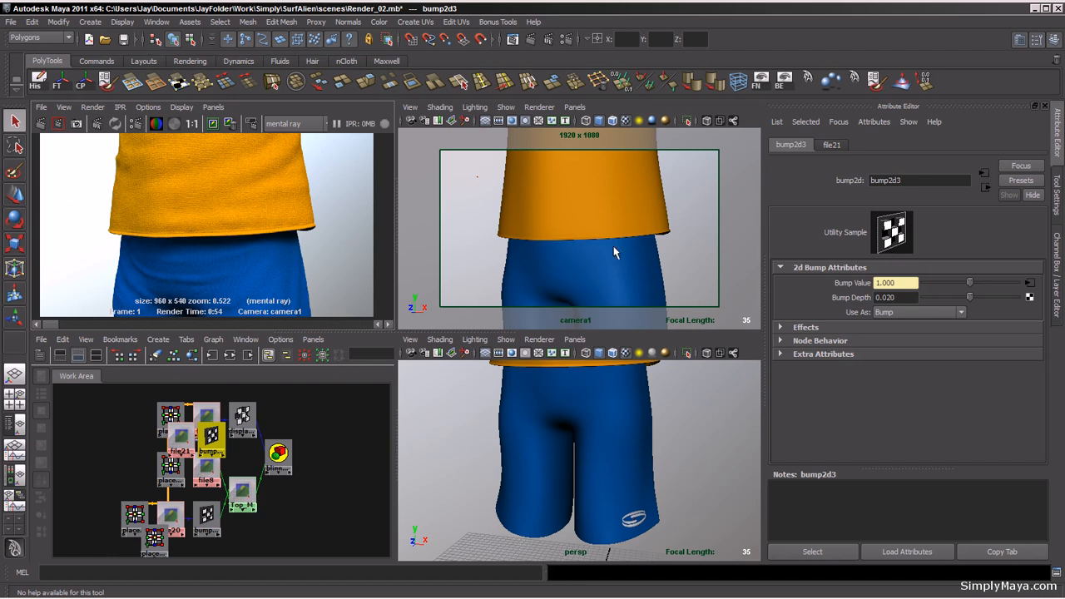
Step: Unhide the rest of the character and reframe camera1 to show the whole body
{"action": "right_click_drag", "start_coordinate": [659, 253], "coordinate": [471, 247], "text": "alt"}
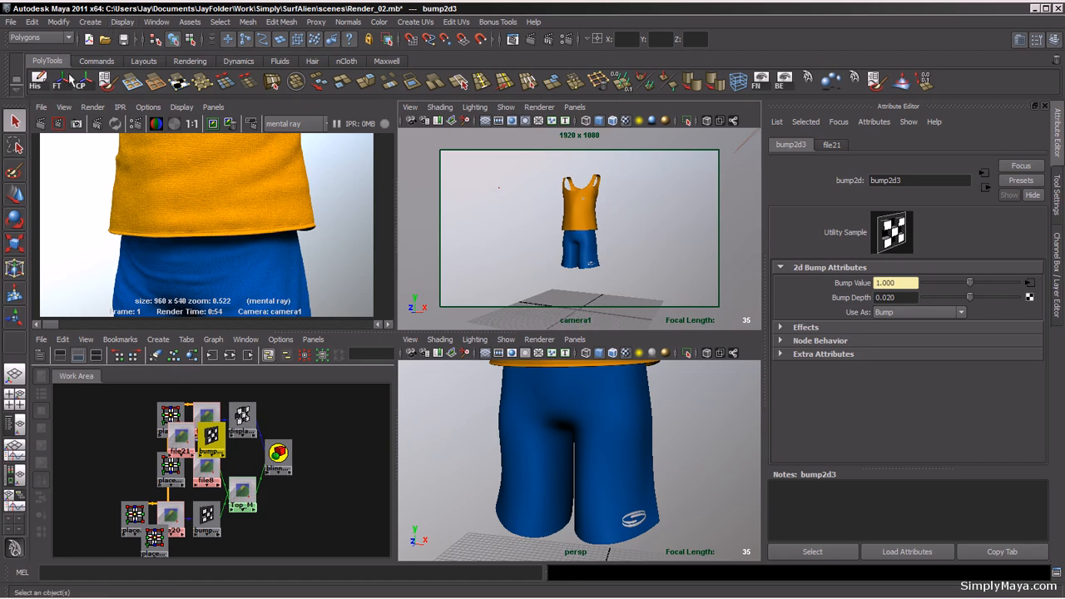
{"action": "left_click", "coordinate": [97, 61]}
{"action": "left_click", "coordinate": [106, 77]}
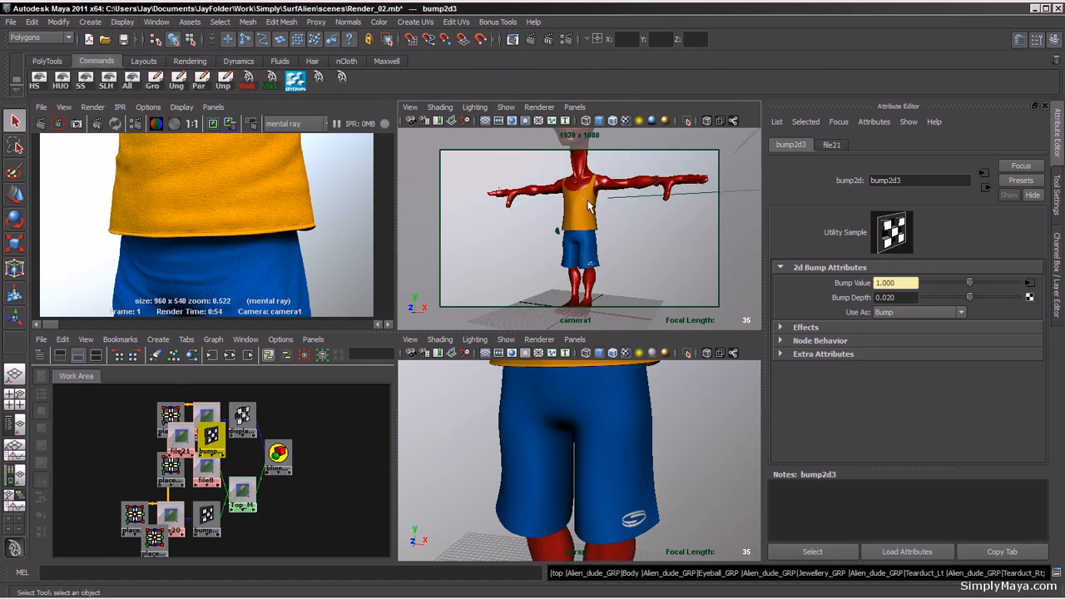
{"action": "right_click_drag", "start_coordinate": [629, 235], "coordinate": [570, 252], "text": "alt"}
{"action": "left_click_drag", "start_coordinate": [569, 251], "coordinate": [558, 254], "text": "alt"}
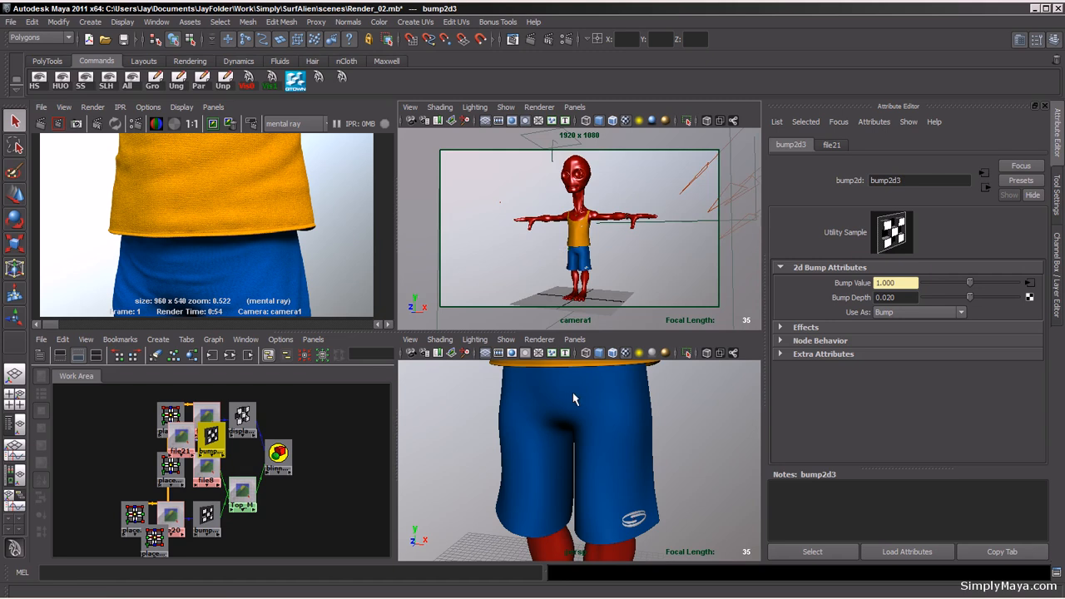
Step: Select the necklace stone and set its Stone_M material's Eccentricity to about 0.244, Specular Roll Off about 0.252, and lighten its Specular Color
{"action": "middle_click_drag", "start_coordinate": [556, 383], "coordinate": [554, 549], "text": "alt"}
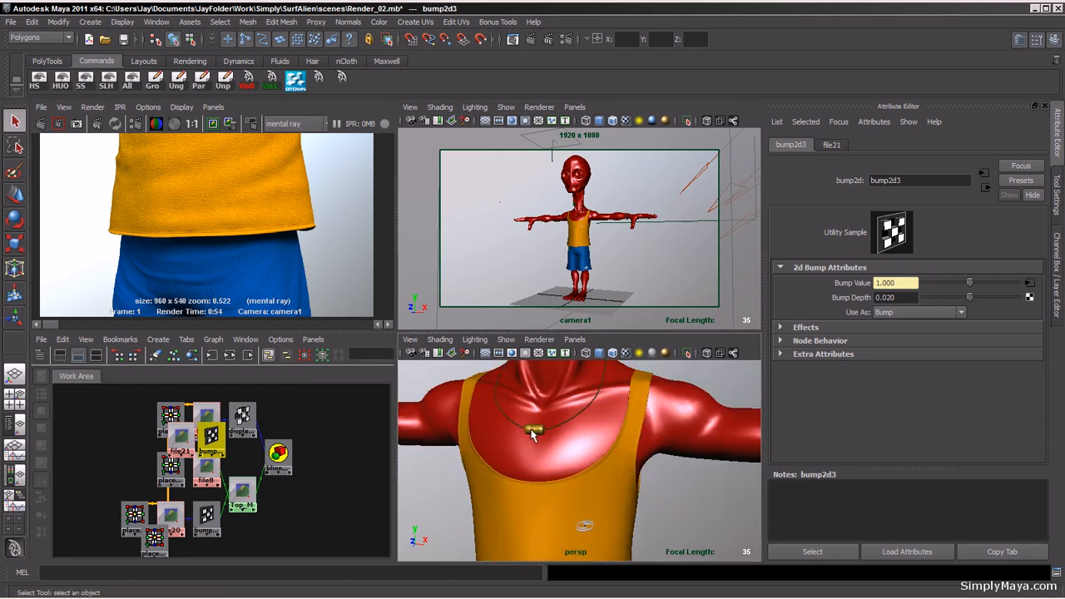
{"action": "left_click", "coordinate": [535, 432]}
{"action": "left_click_drag", "start_coordinate": [1040, 343], "coordinate": [1039, 388]}
{"action": "left_click_drag", "start_coordinate": [965, 403], "coordinate": [934, 364]}
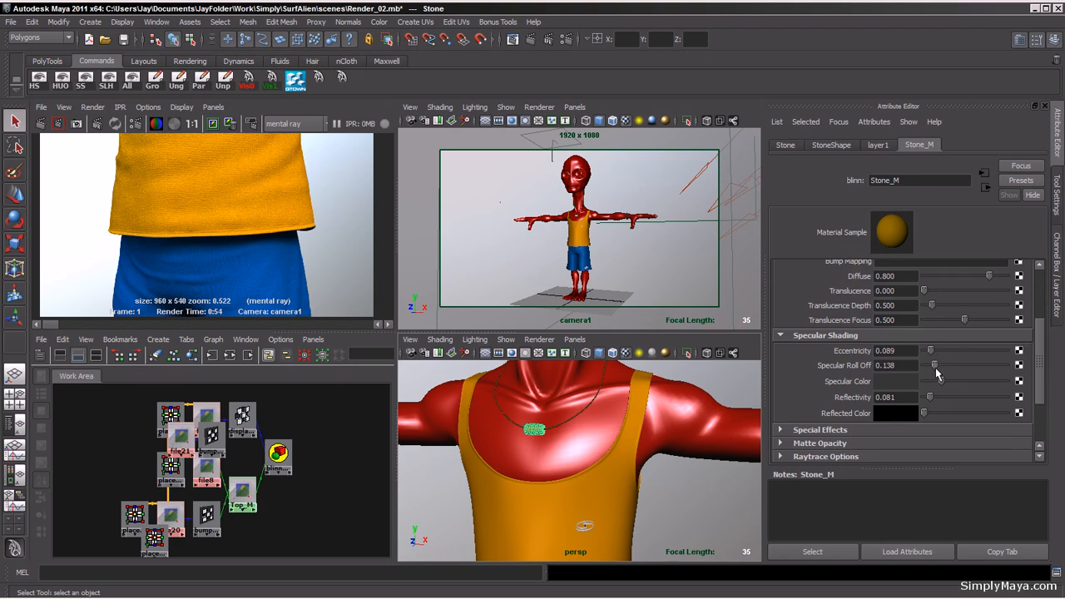
{"action": "mouse_move", "coordinate": [1040, 374]}
{"action": "left_mouse_down"}
{"action": "mouse_move", "coordinate": [1041, 322]}
{"action": "mouse_move", "coordinate": [1042, 371]}
{"action": "left_mouse_up"}
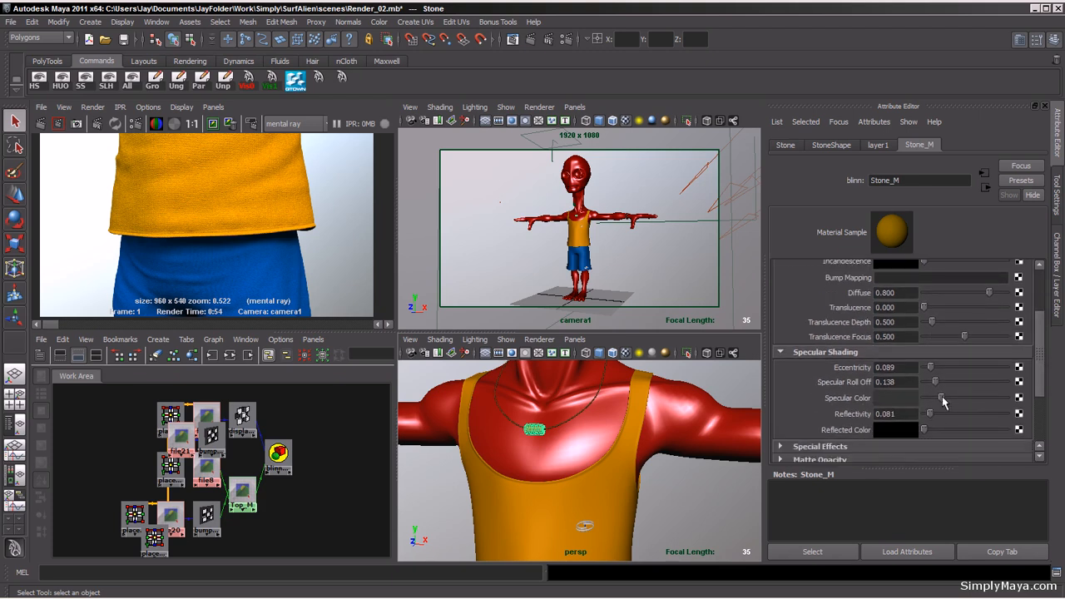
{"action": "mouse_move", "coordinate": [943, 402]}
{"action": "left_mouse_down"}
{"action": "mouse_move", "coordinate": [944, 381]}
{"action": "mouse_move", "coordinate": [967, 402]}
{"action": "mouse_move", "coordinate": [956, 402]}
{"action": "left_mouse_up"}
{"action": "left_click_drag", "start_coordinate": [931, 367], "coordinate": [945, 369]}
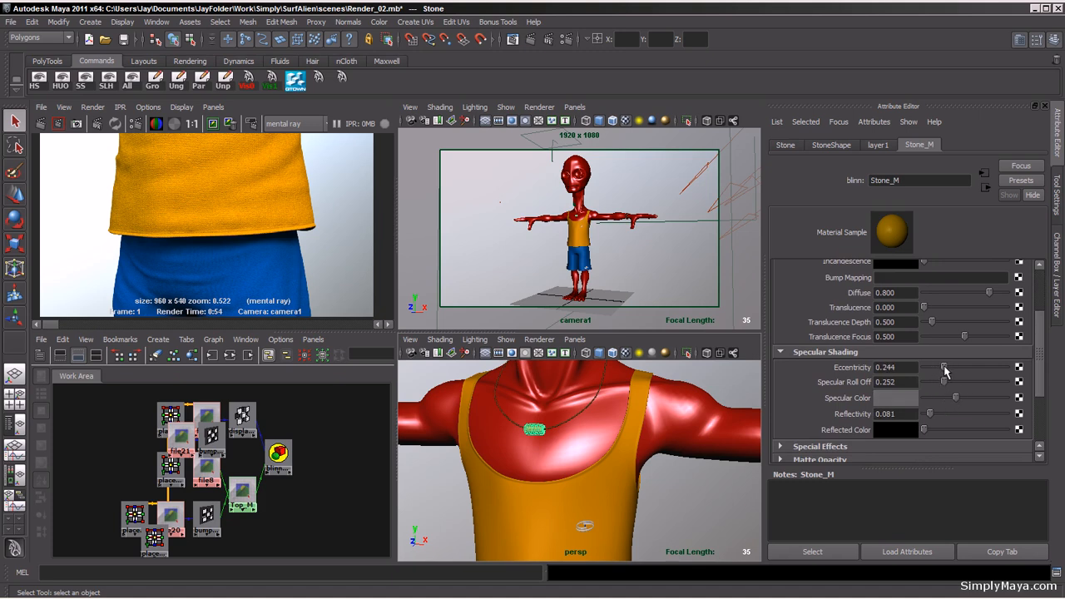
Step: Render the full character from camera1 and enlarge the render view to check it
{"action": "left_click", "coordinate": [41, 125]}
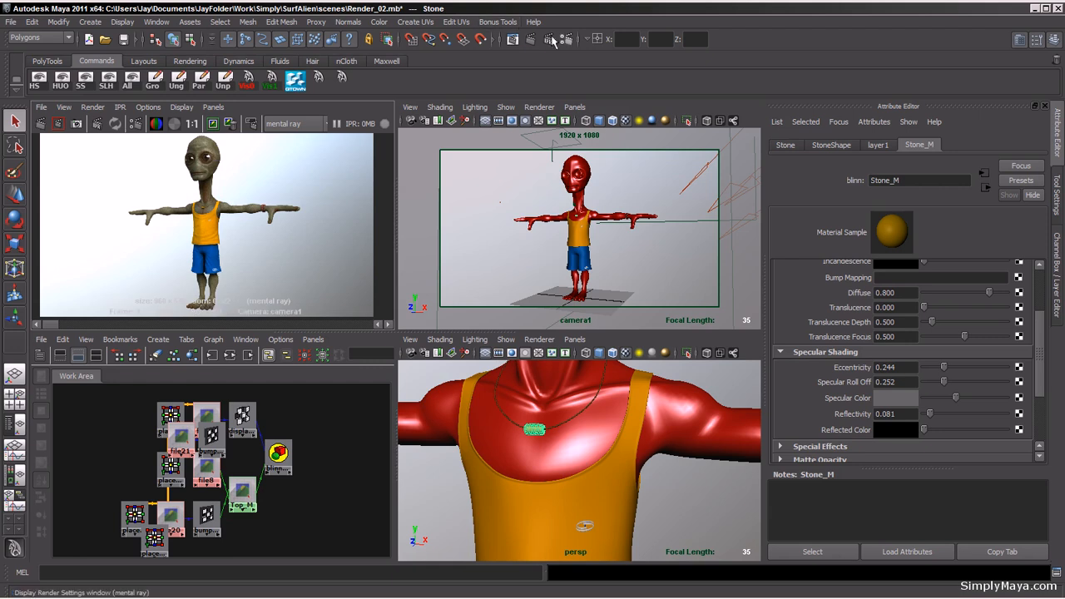
{"action": "key", "text": "space"}
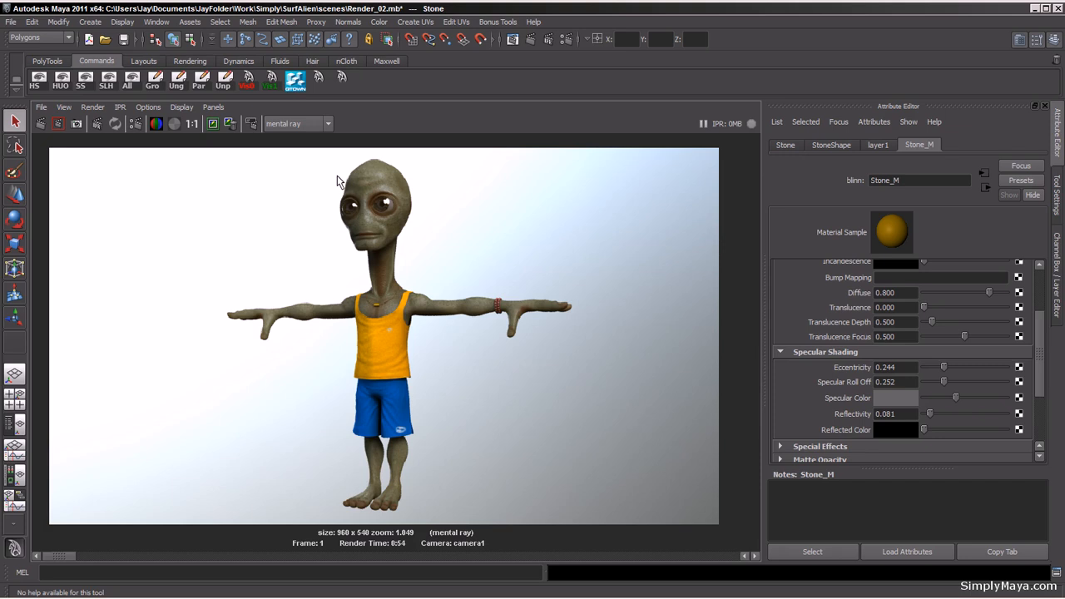